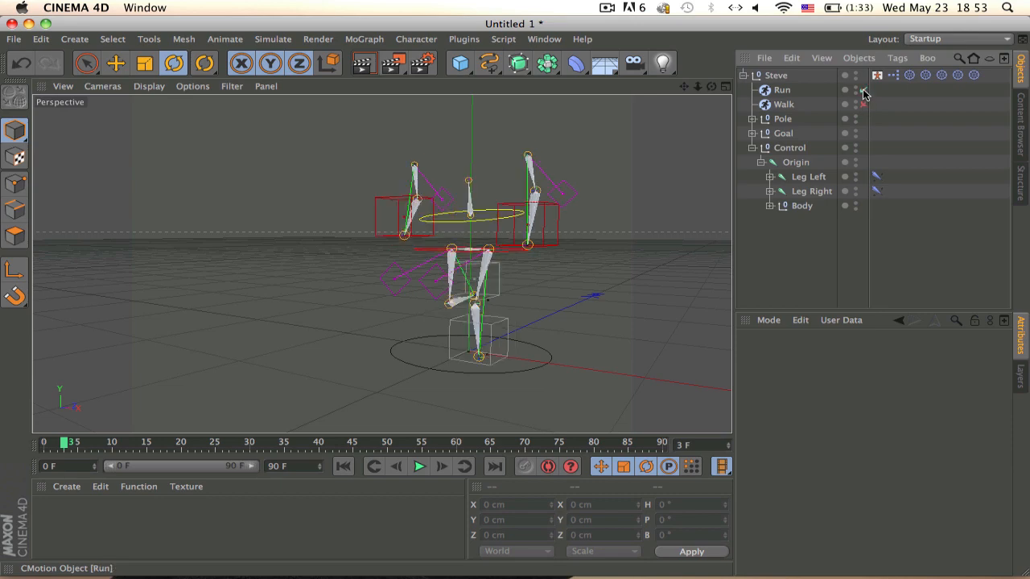
Play the Run motion on the rig, observe it from another angle and stop playback
click(419, 466)
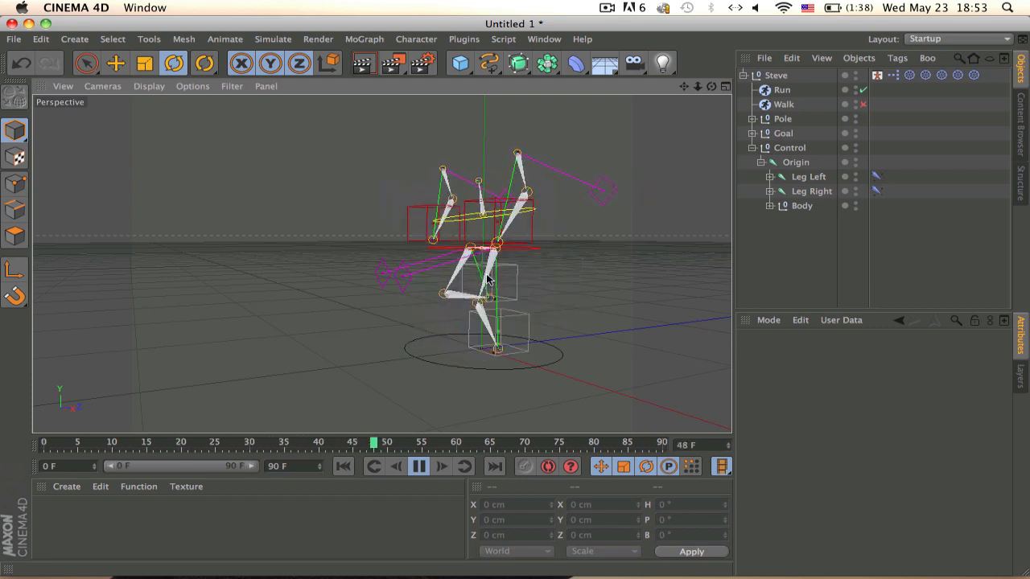
alt+drag(499, 242, 538, 287)
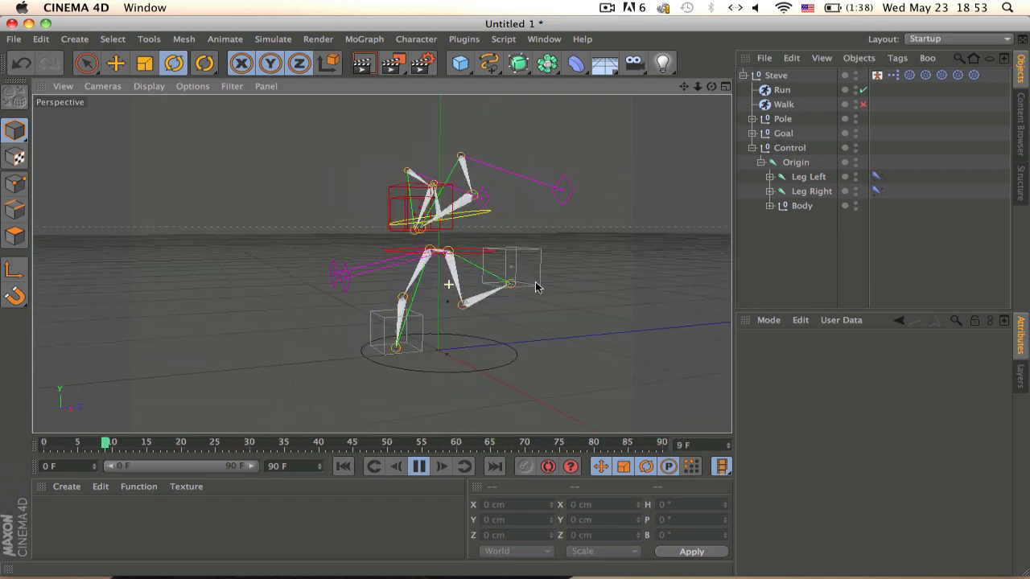
click(419, 466)
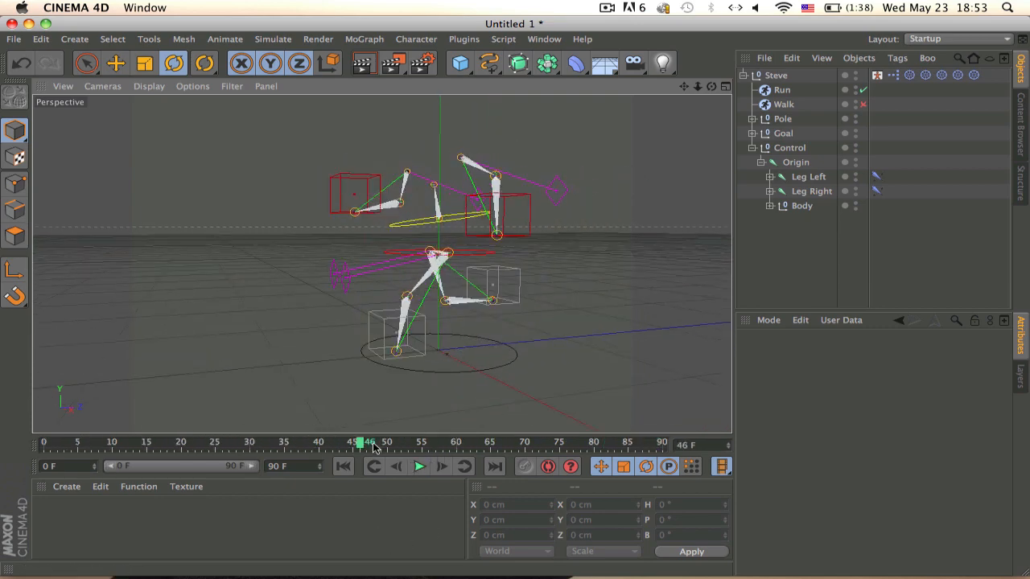
Disable the Run motion, enable the Walk motion and preview the walk animation
click(863, 90)
click(863, 105)
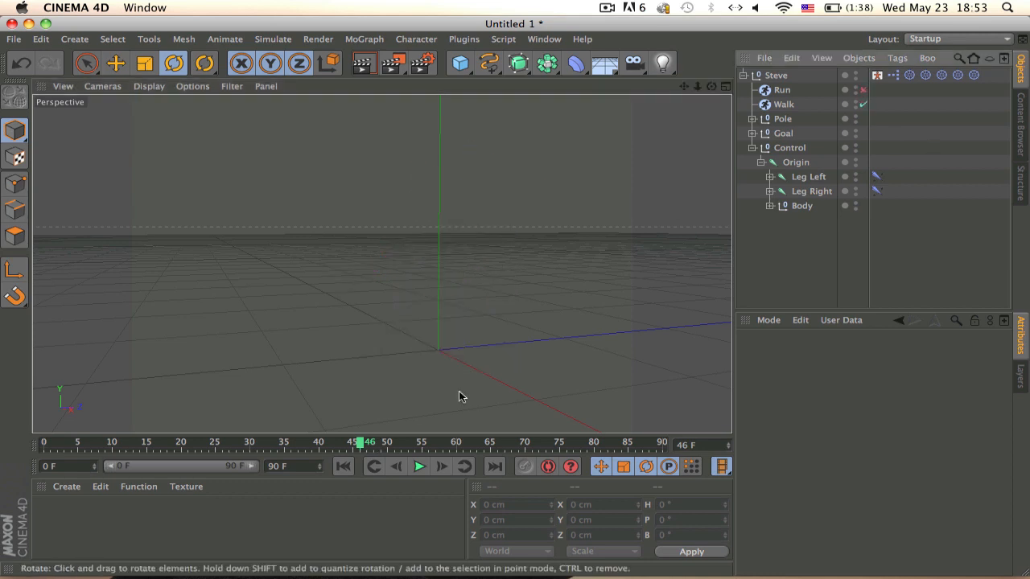
click(419, 467)
alt+drag(425, 289, 618, 260)
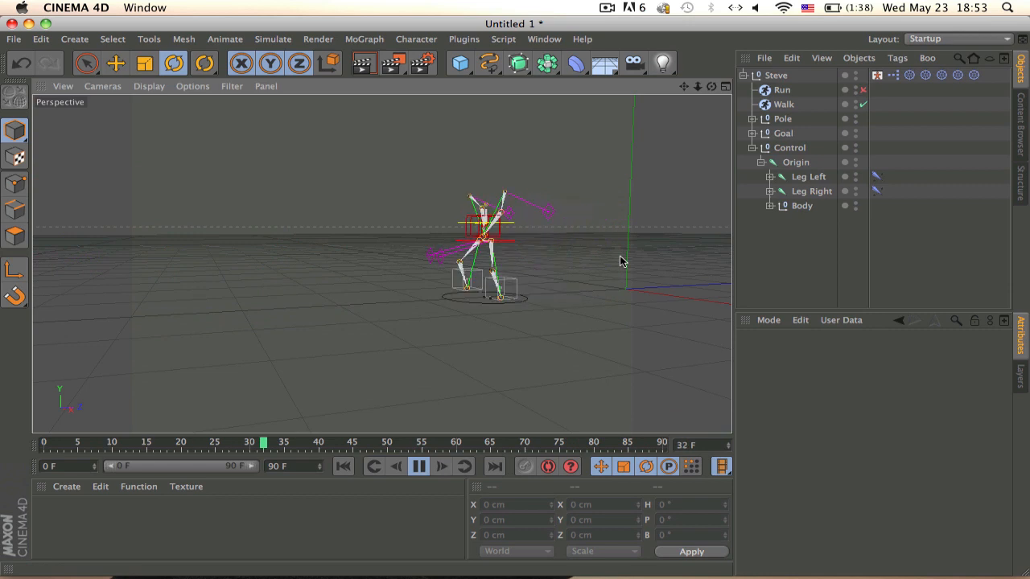
click(419, 467)
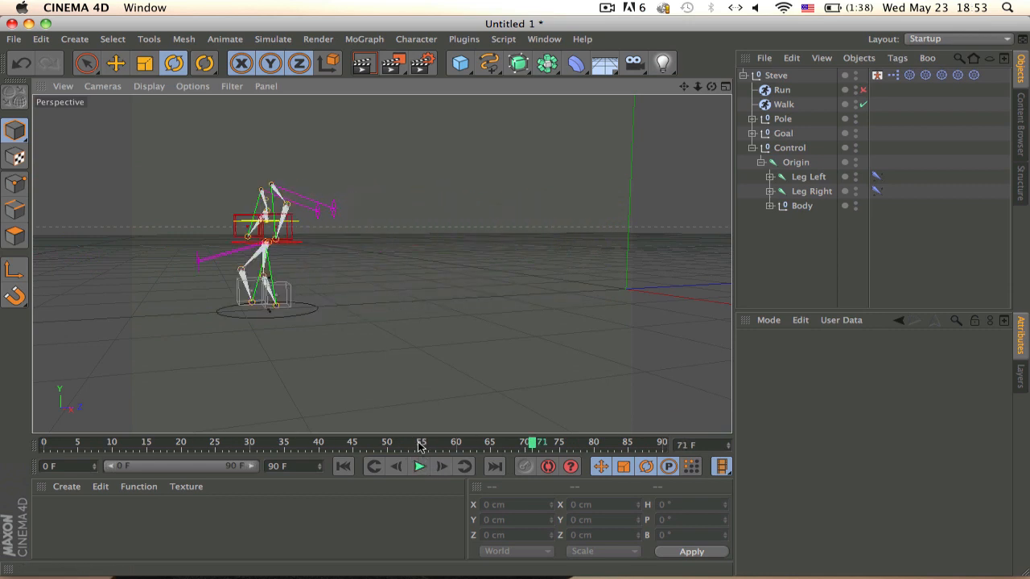
Return to frame 0 and inspect the rig's arm and leg goal controls, including LeftArmGoal and RightLegGoal
drag(419, 444, 3, 534)
alt+middle_drag(689, 233, 469, 248)
scroll(448, 243, up, 8)
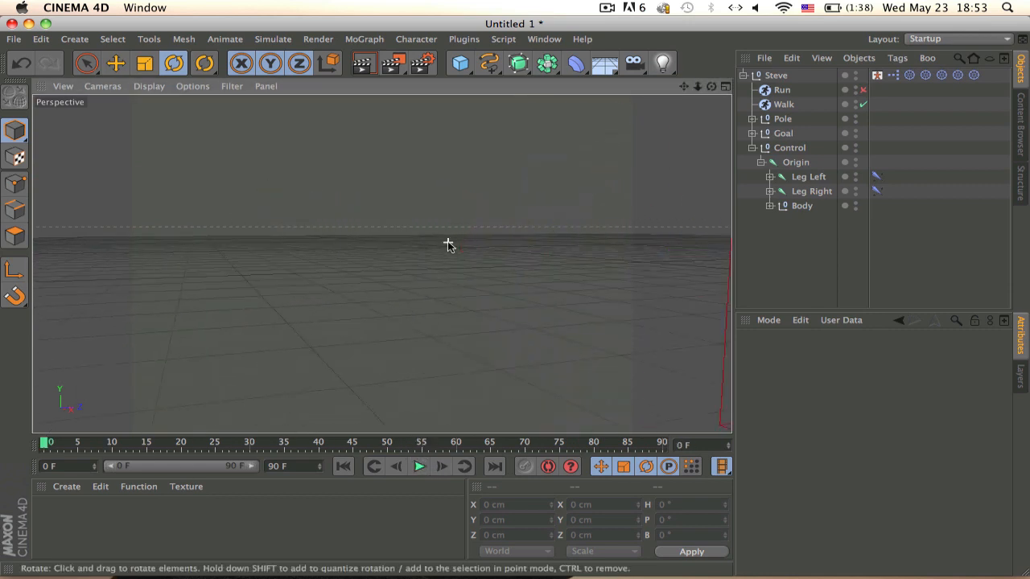
scroll(407, 292, down, 8)
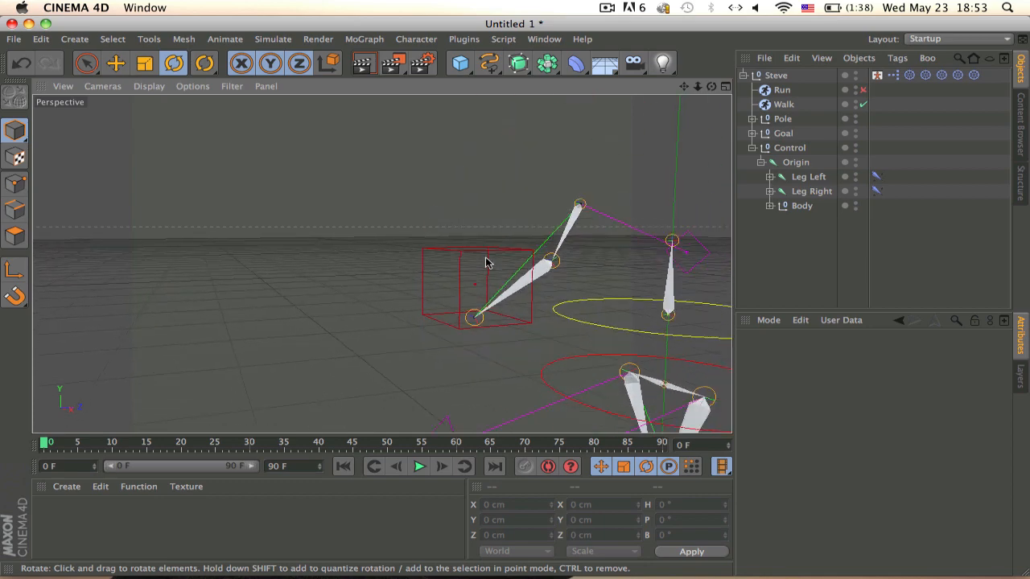
scroll(486, 262, down, 8)
scroll(510, 251, up, 3)
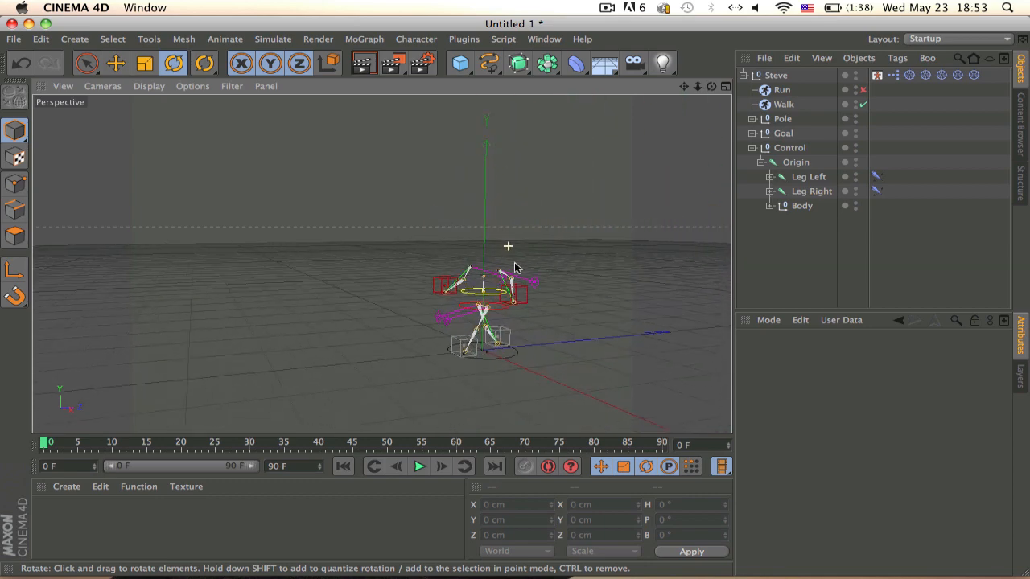
alt+middle_drag(515, 264, 501, 198)
scroll(500, 226, up, 5)
click(525, 220)
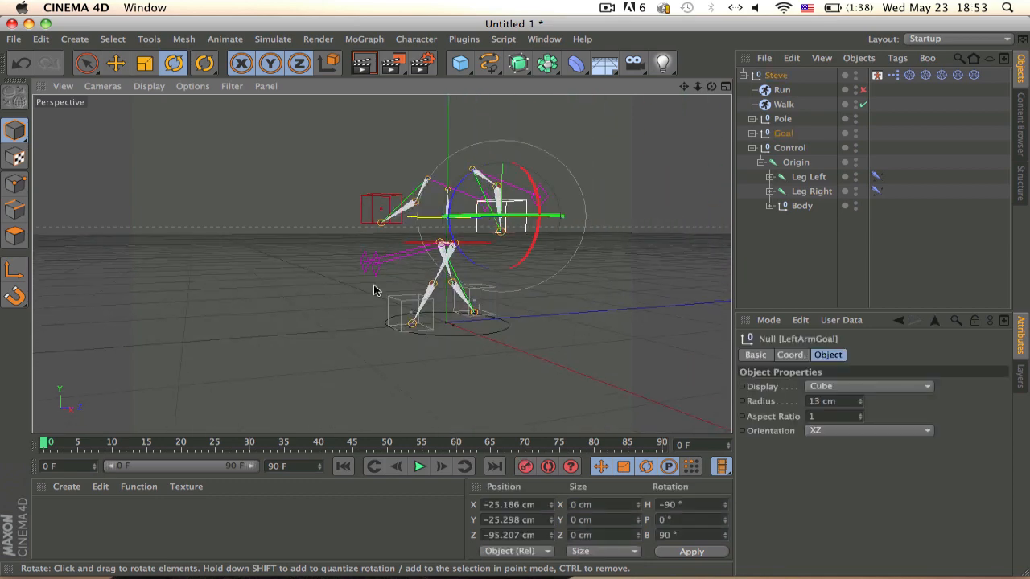
click(441, 331)
click(483, 302)
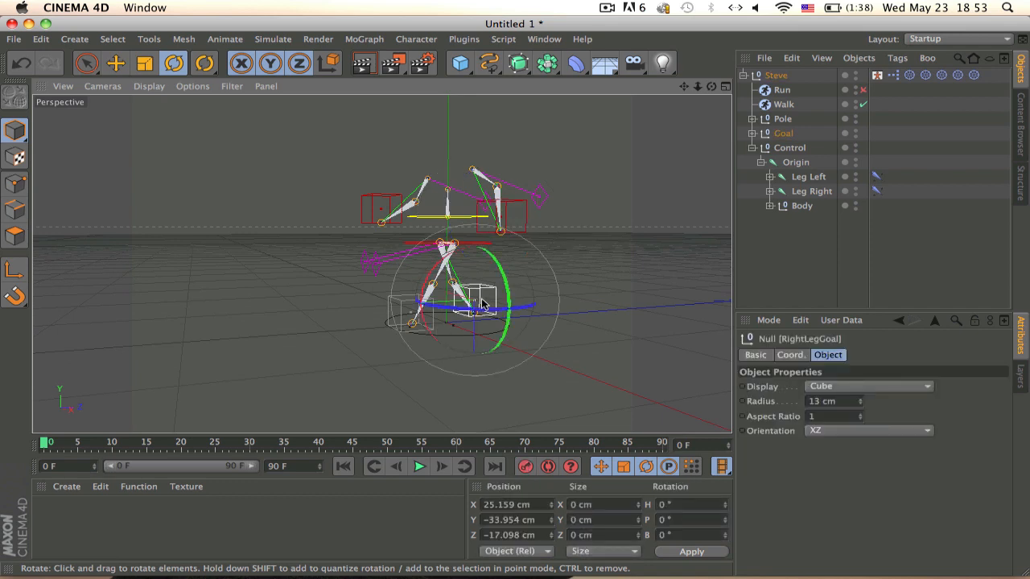
Select the Walk CMotion object, toggle it off and on, and examine the rig's walking pose from several angles at frame 0
click(782, 104)
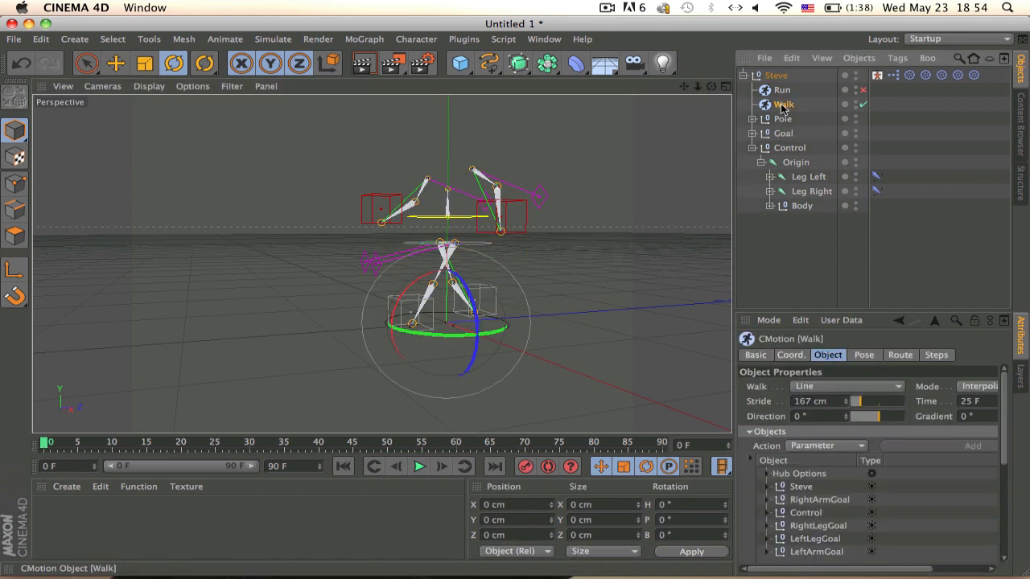
click(863, 105)
click(863, 105)
alt+drag(511, 243, 502, 233)
scroll(501, 232, up, 3)
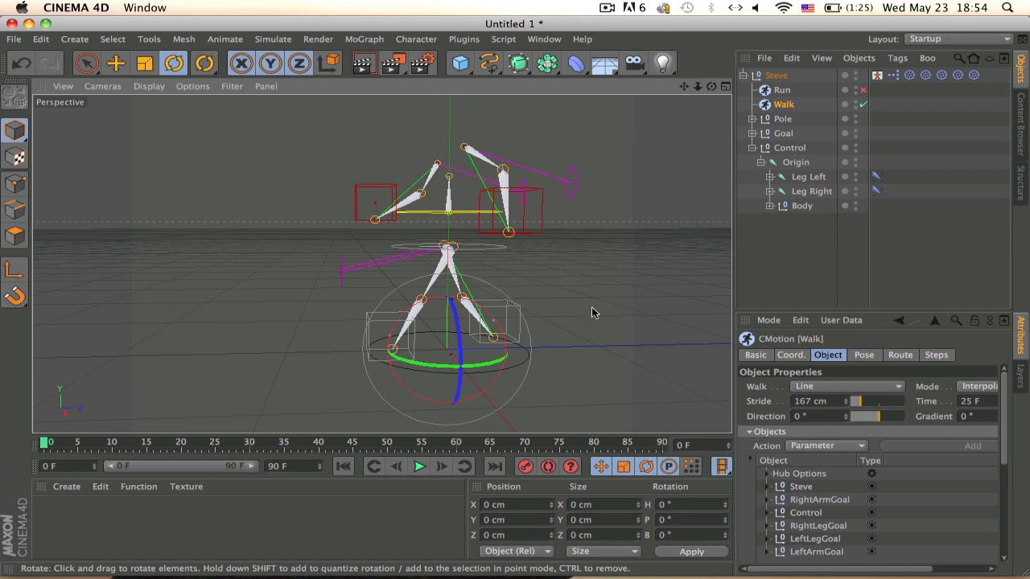
drag(105, 447, 2, 497)
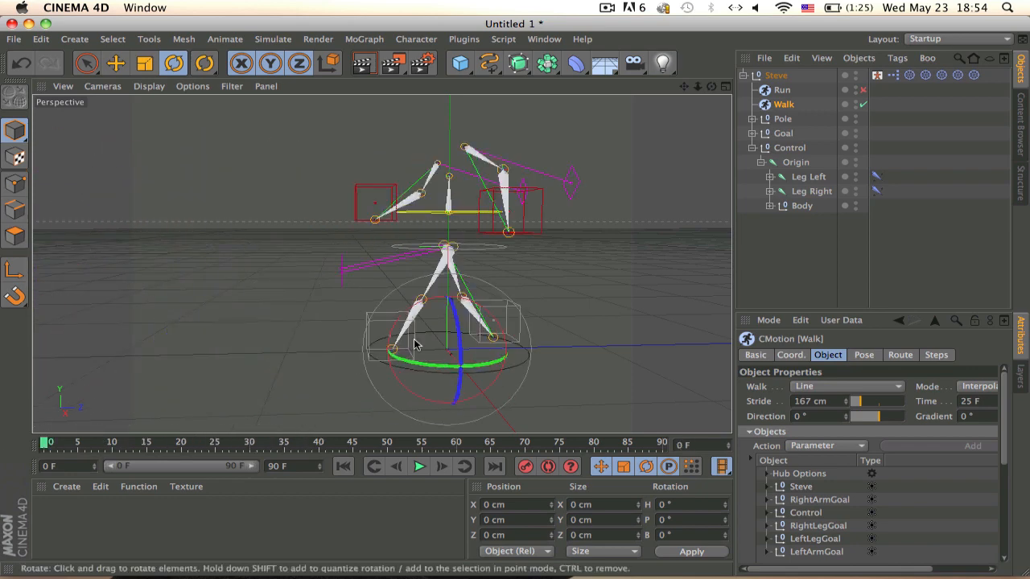
alt+drag(415, 341, 507, 316)
scroll(471, 286, up, 2)
scroll(471, 287, up, 8)
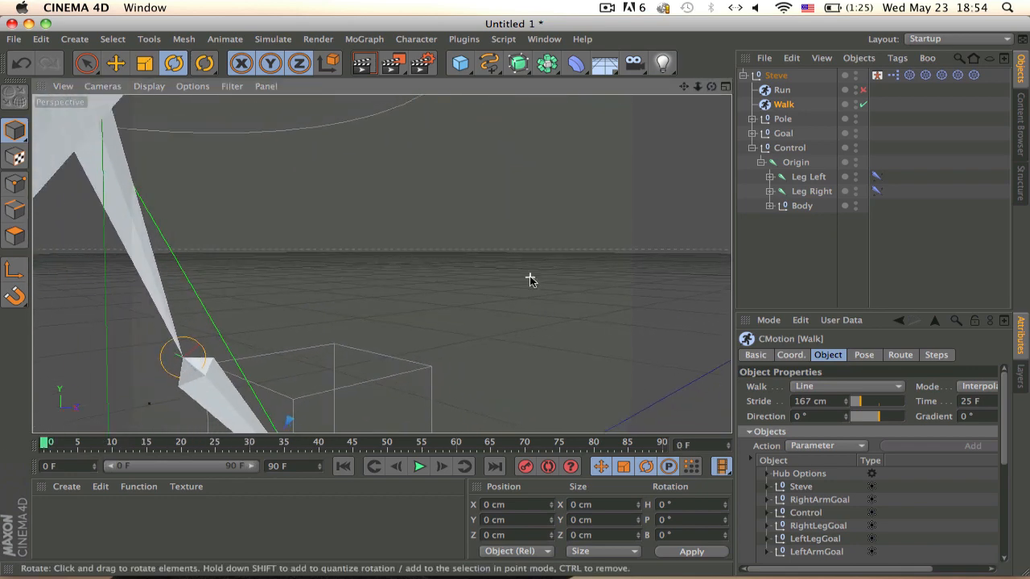
scroll(488, 223, down, 8)
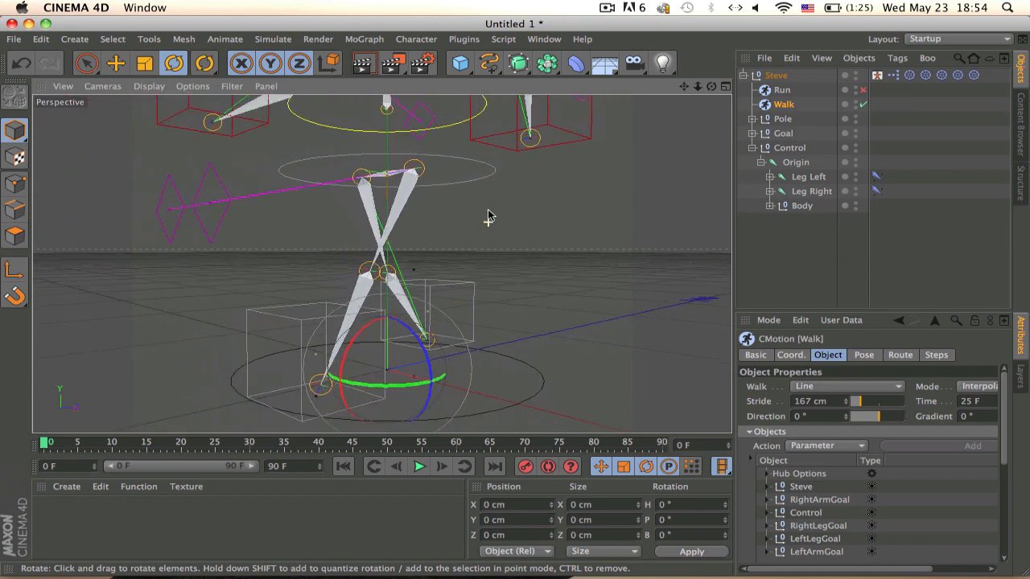
scroll(503, 282, down, 6)
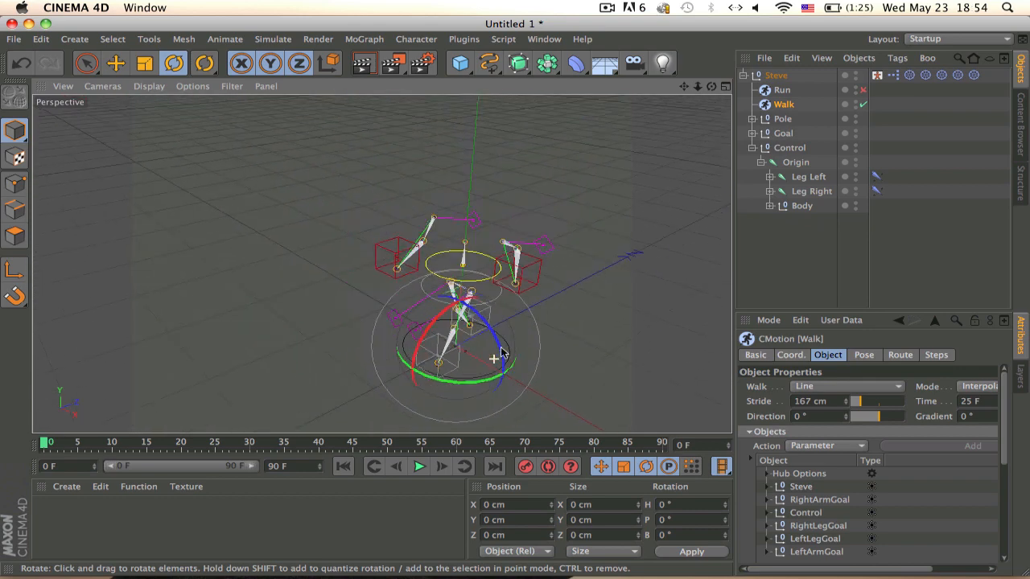
Disable the Walk motion, then collapse and hide the Steve rig hierarchy
click(863, 105)
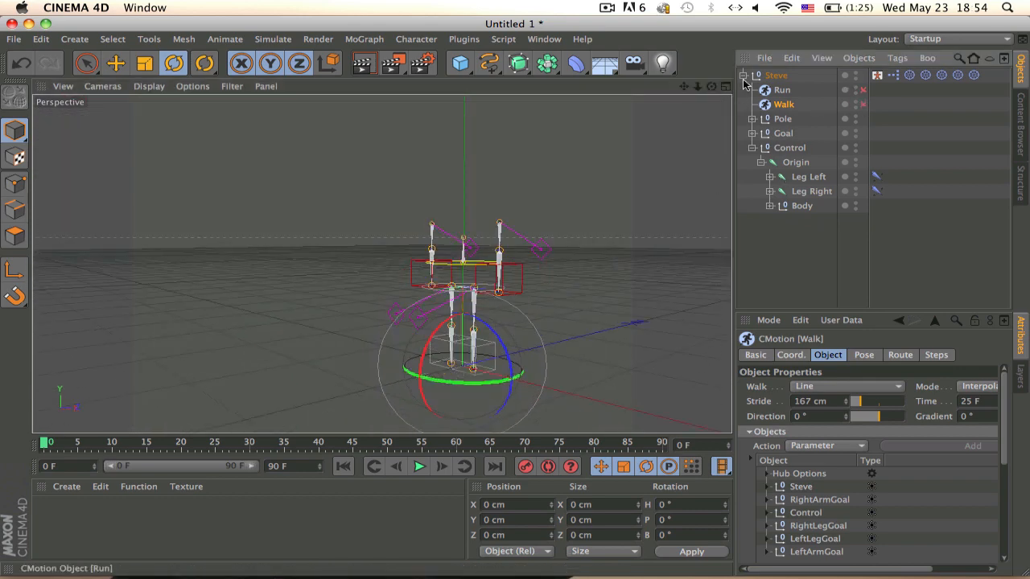
click(743, 75)
click(855, 71)
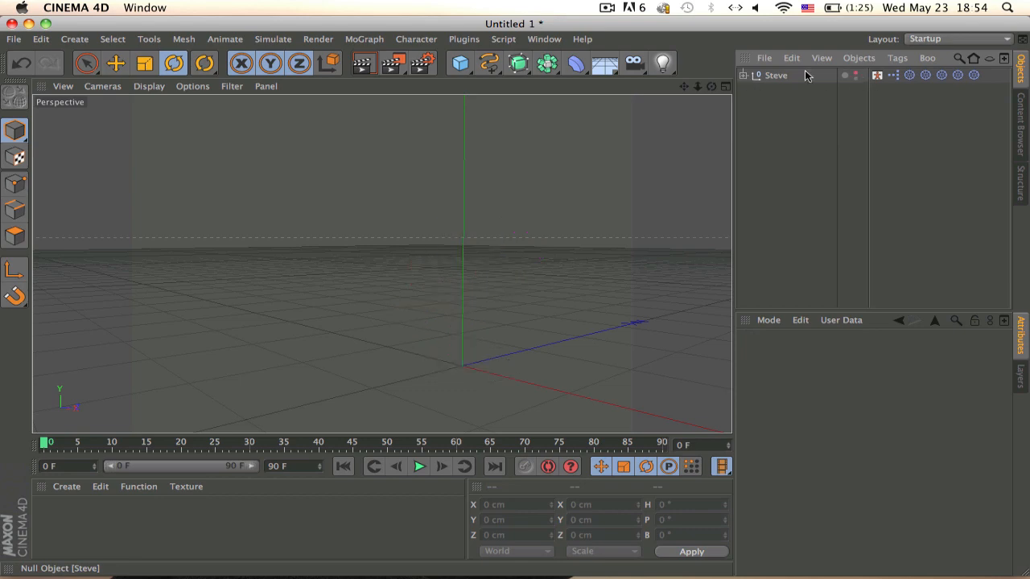
Add a cube for the head and set its X, Y and Z sizes to 50 cm each
click(460, 62)
alt+drag(687, 140, 507, 243)
alt+right_drag(323, 240, 456, 264)
alt+middle_drag(455, 265, 432, 235)
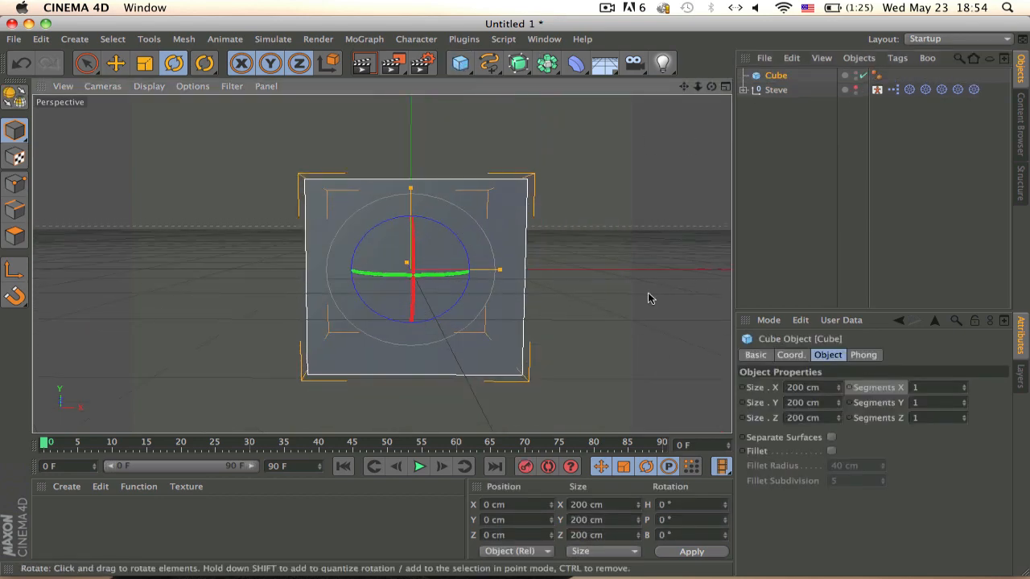
drag(787, 388, 826, 394)
text(50)
key(Tab)
text(50)
key(Tab)
text(5)
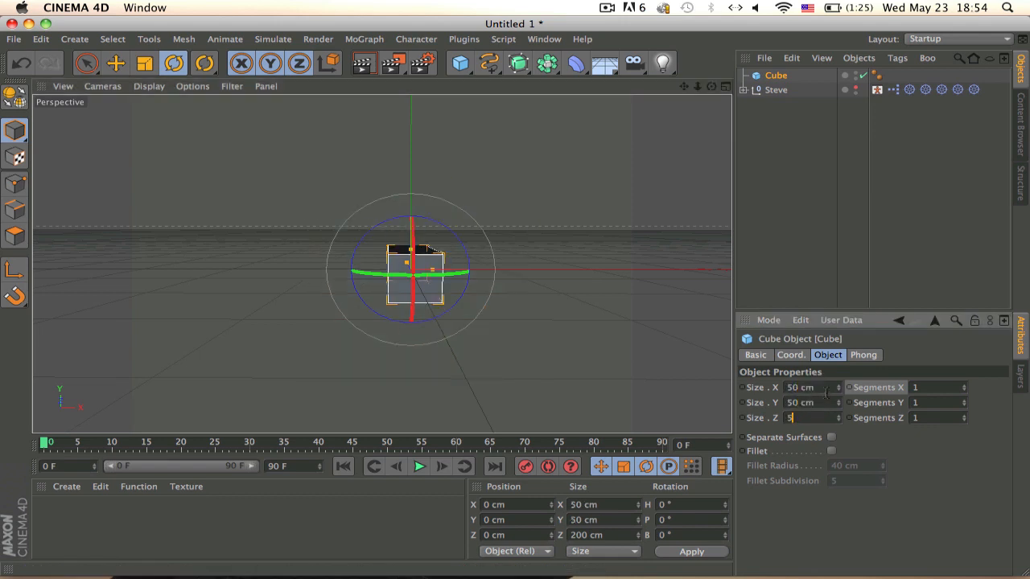
Divide the head cube into 8 segments along each of the X, Y and Z axes
text(8)
key(Tab)
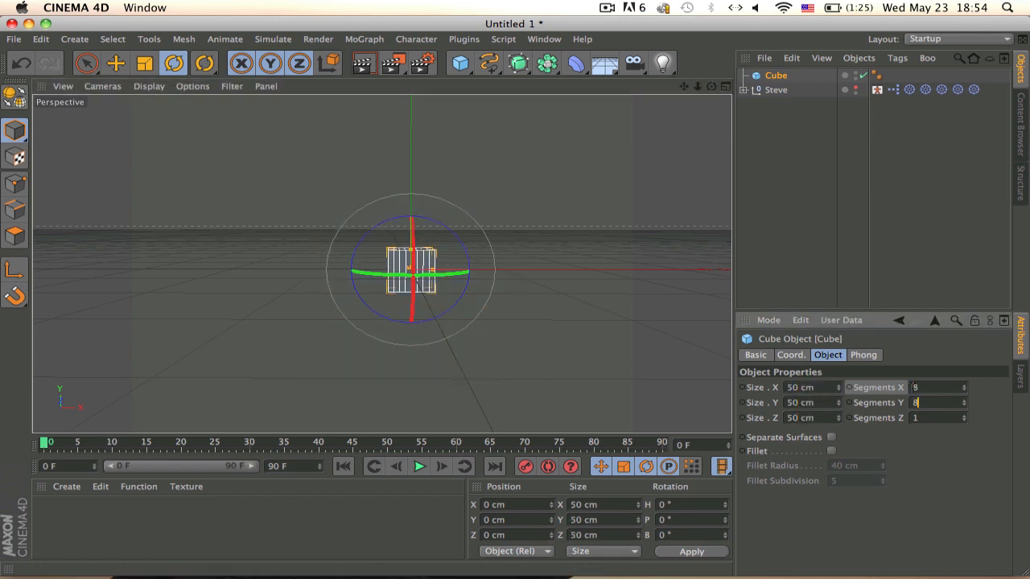
text(8)
key(Tab)
text(8)
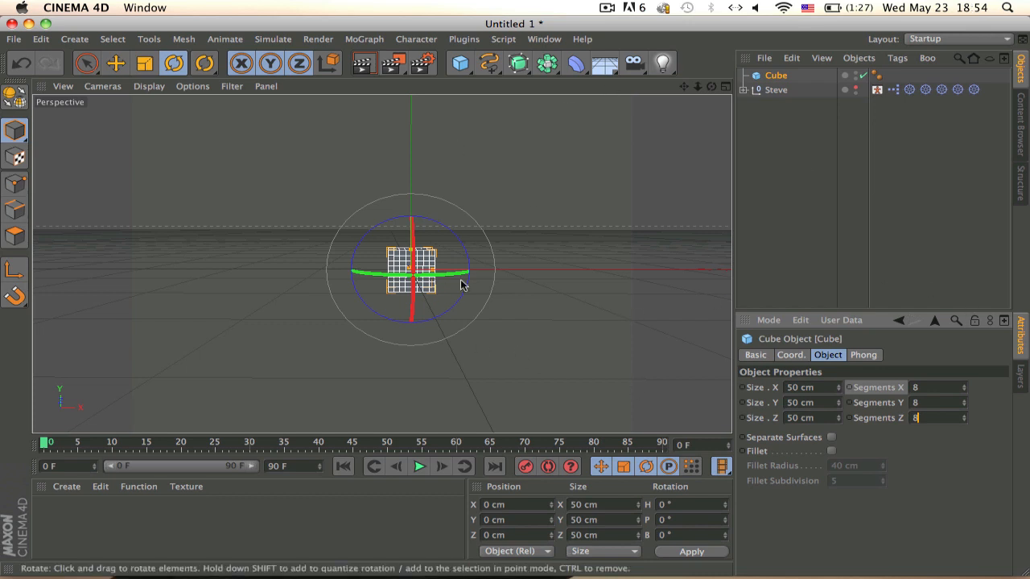
Activate the Move tool and keep movement quantizing enabled in steps of 3.125 cm
click(115, 62)
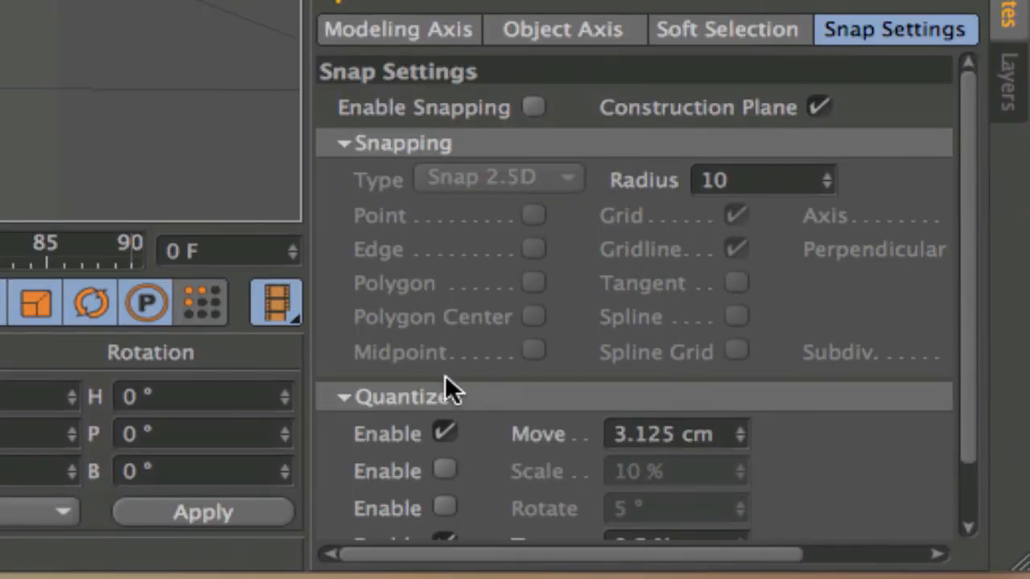
click(438, 427)
click(439, 428)
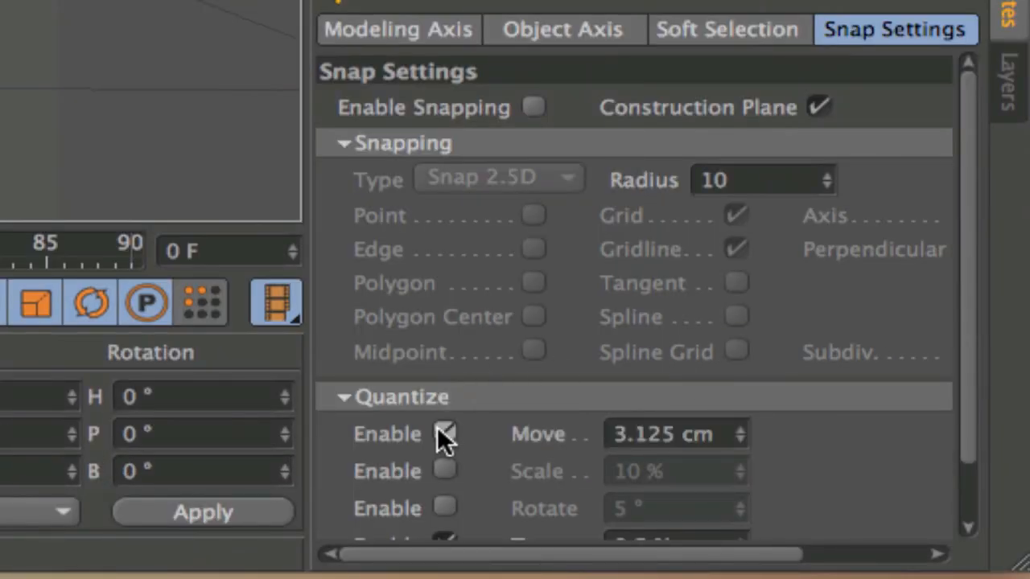
click(662, 444)
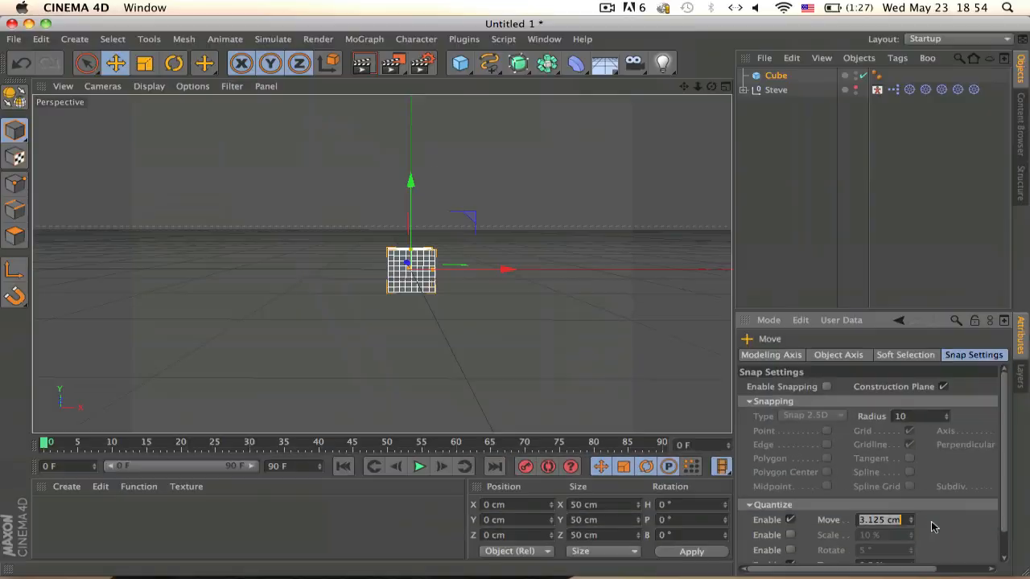
scroll(790, 440, down, 3)
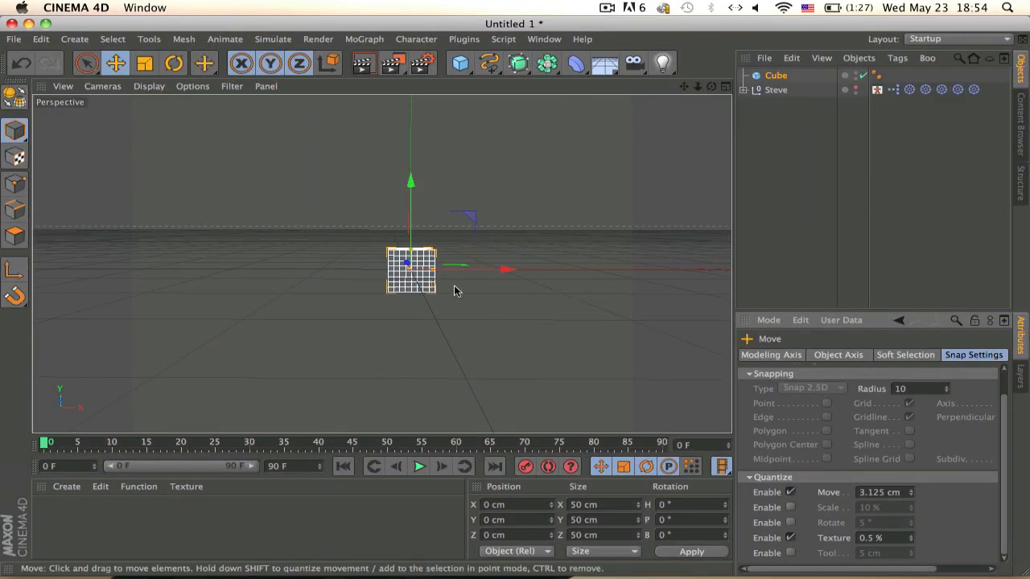
Raise the head cube along the Y axis to 165.625 cm
drag(411, 179, 410, 42)
alt+middle_drag(409, 229, 402, 283)
alt+drag(456, 267, 467, 267)
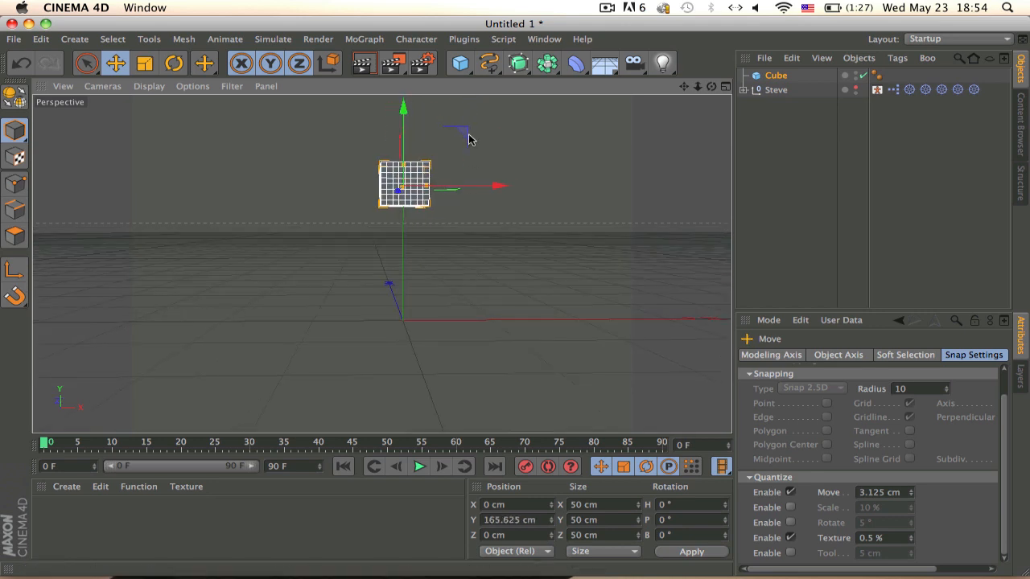
Add a second cube for the body, sized 50 cm in X, 75 cm in Y and 25 cm in Z
click(459, 63)
double_click(821, 387)
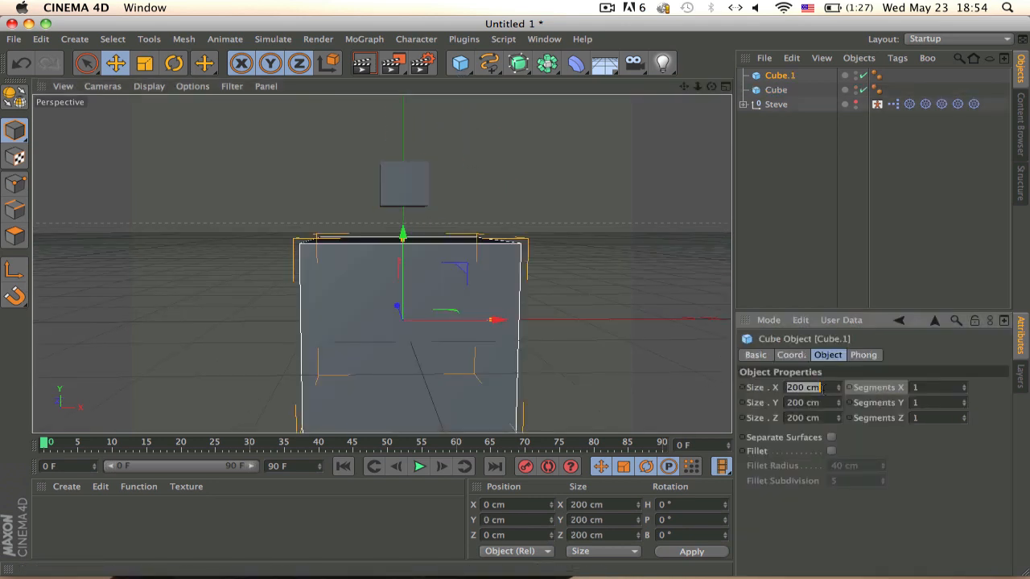
text(50)
key(Tab)
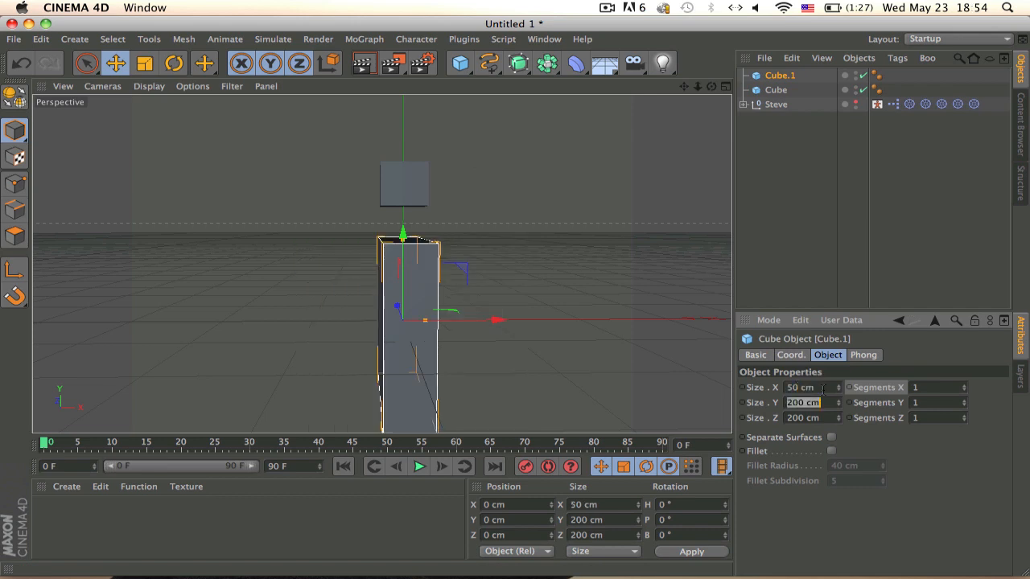
text(75)
key(Tab)
text(25)
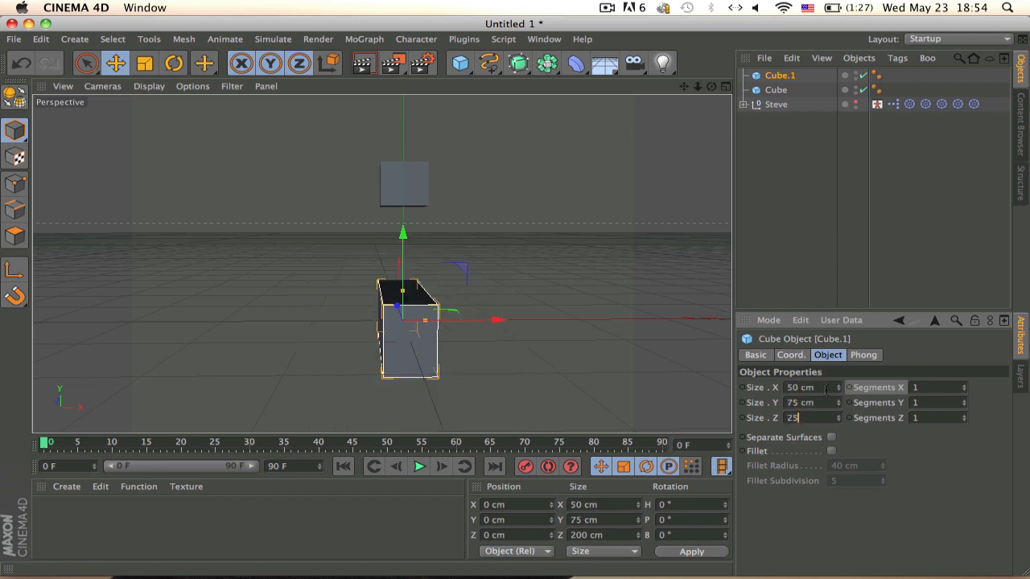
Set the body cube's segments to 8 in X, 12 in Y and 3 in Z
key(Tab)
key(Tab)
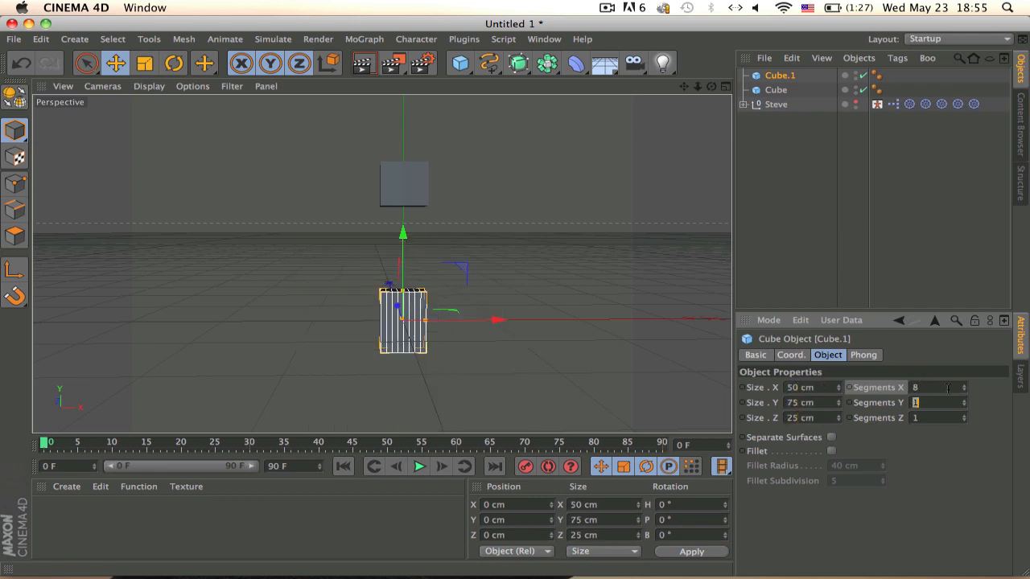
text(3)
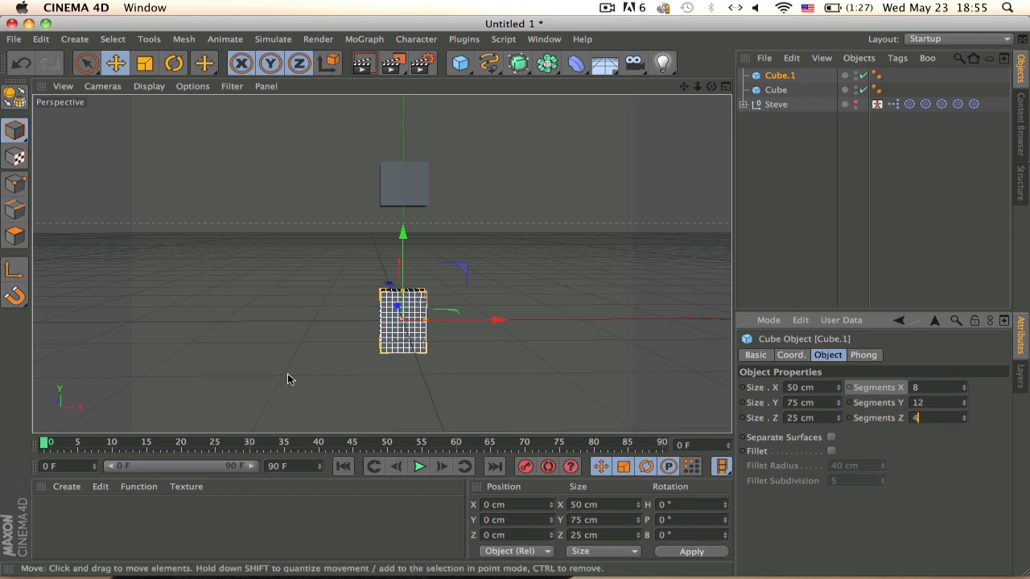
Raise the body cube along Y to 103.125 cm and set its Z segments to 4
drag(402, 230, 402, 146)
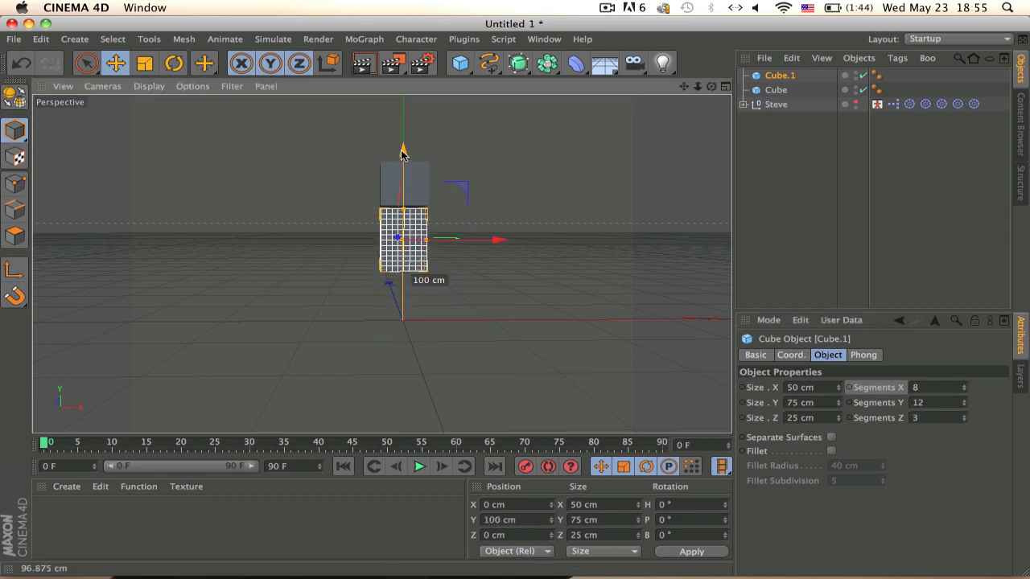
click(945, 420)
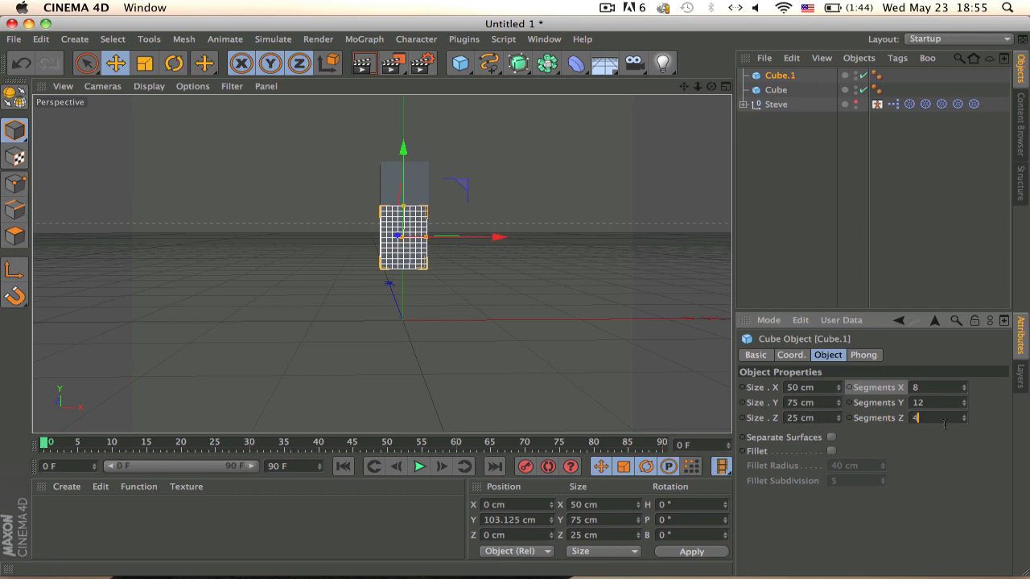
alt+drag(420, 175, 467, 184)
scroll(395, 206, up, 5)
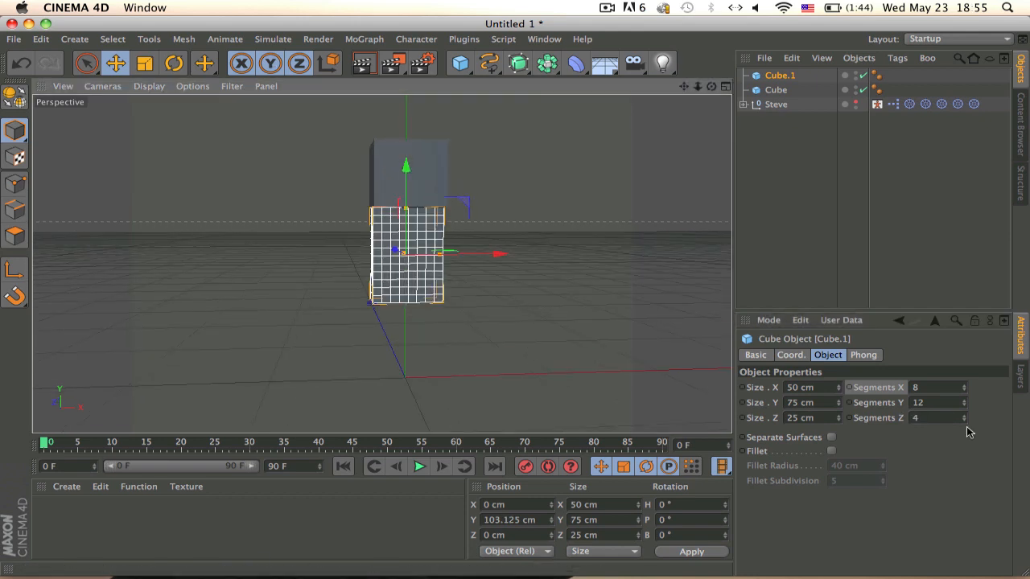
click(930, 416)
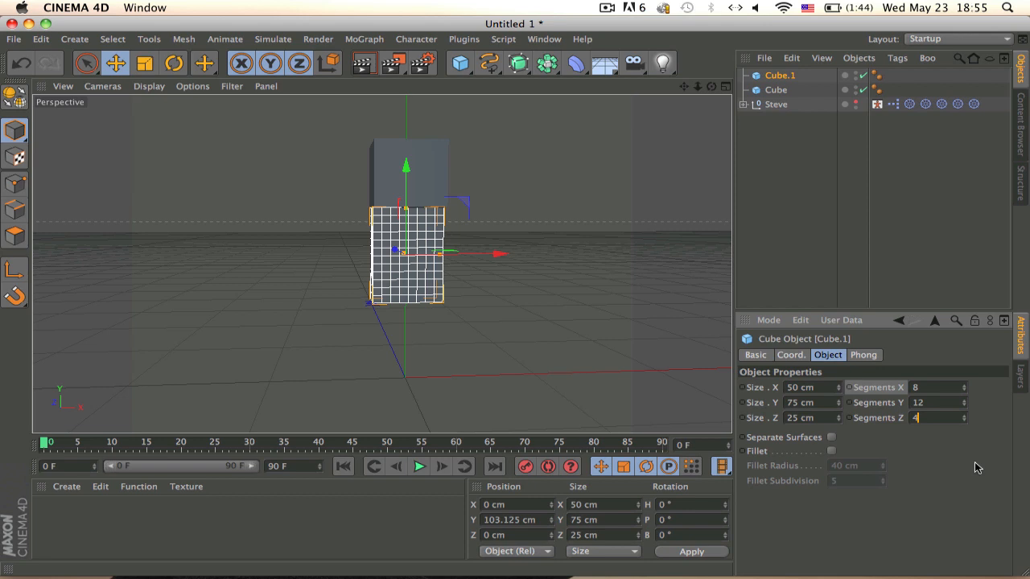
text(2)
key(Return)
click(937, 418)
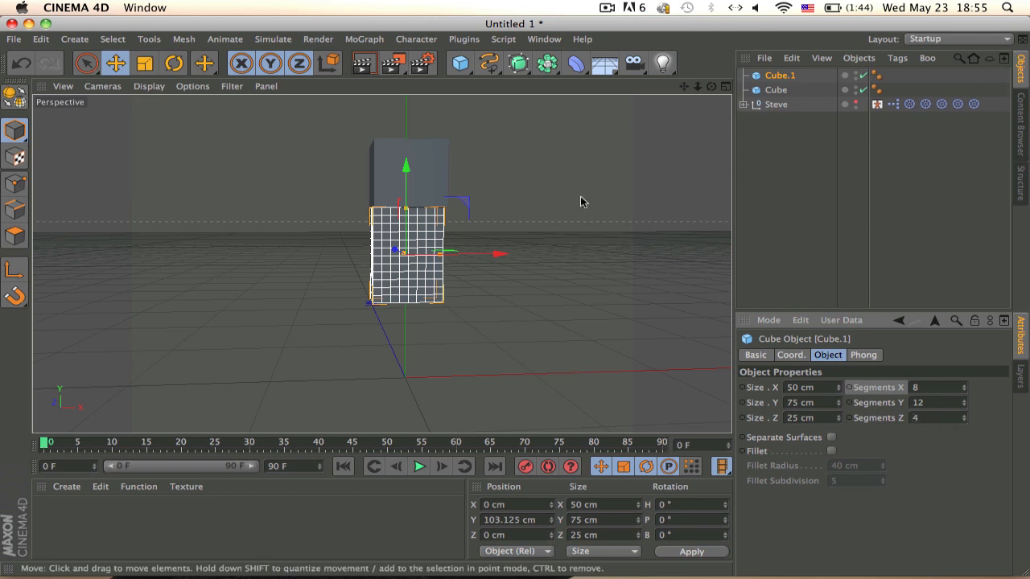
Add a third cube for the arm, sized 25 cm in X, 75 cm in Y and 25 cm in Z
click(462, 64)
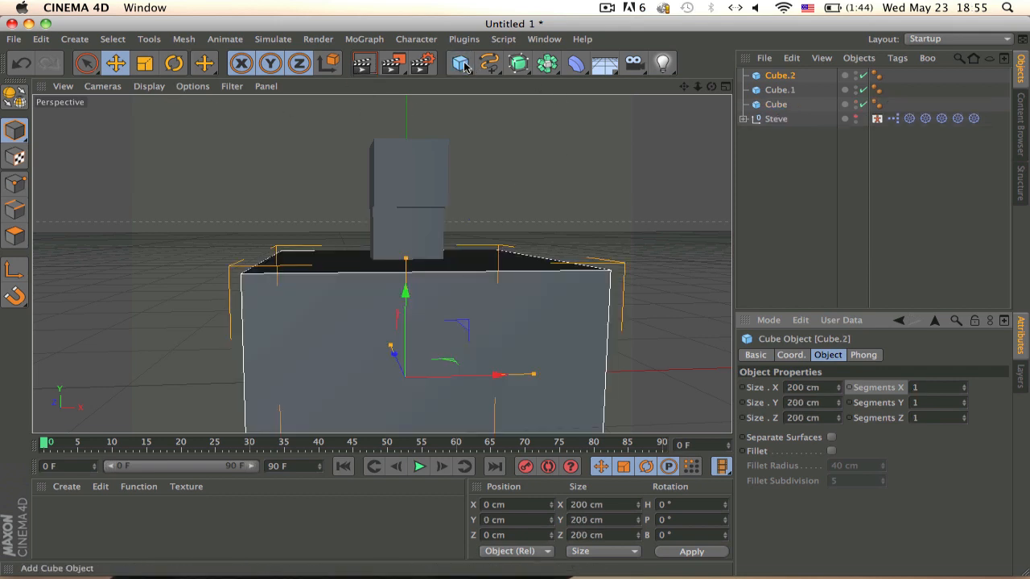
click(799, 387)
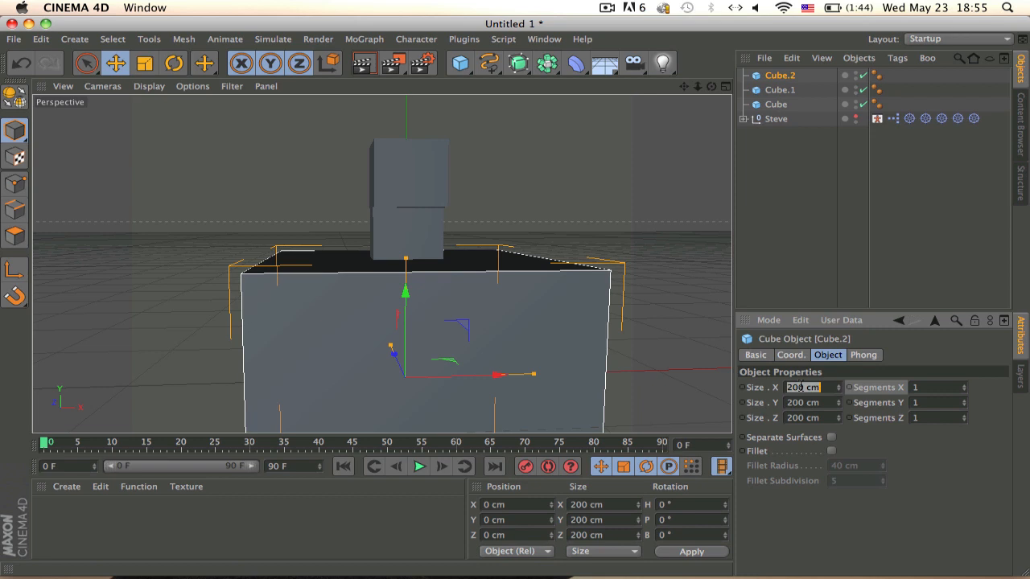
text(25)
key(Tab)
text(75)
key(Tab)
text(2)
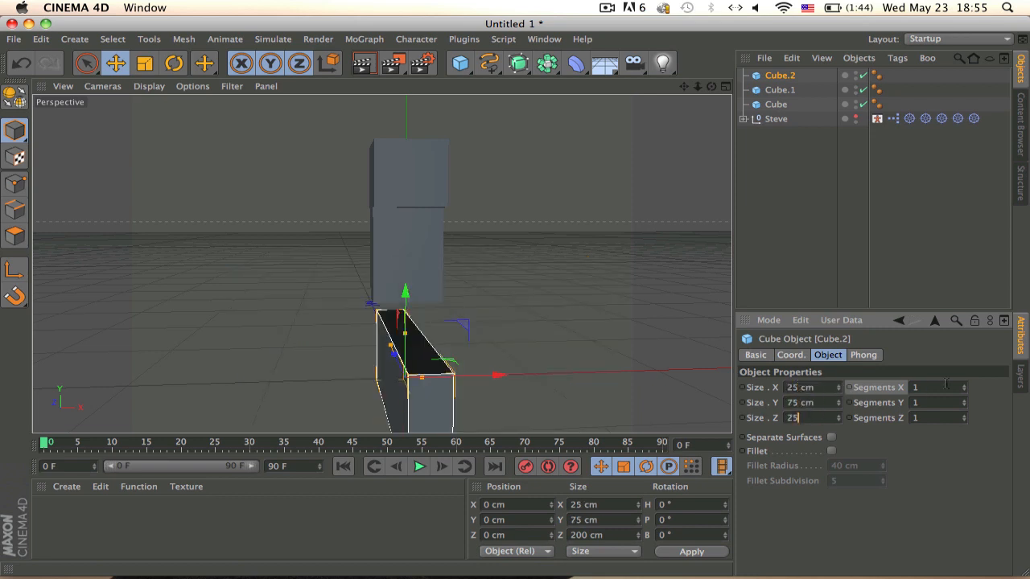
Set the arm cube's segments to 4 in X, 12 in Y and 4 in Z
text(4)
click(937, 415)
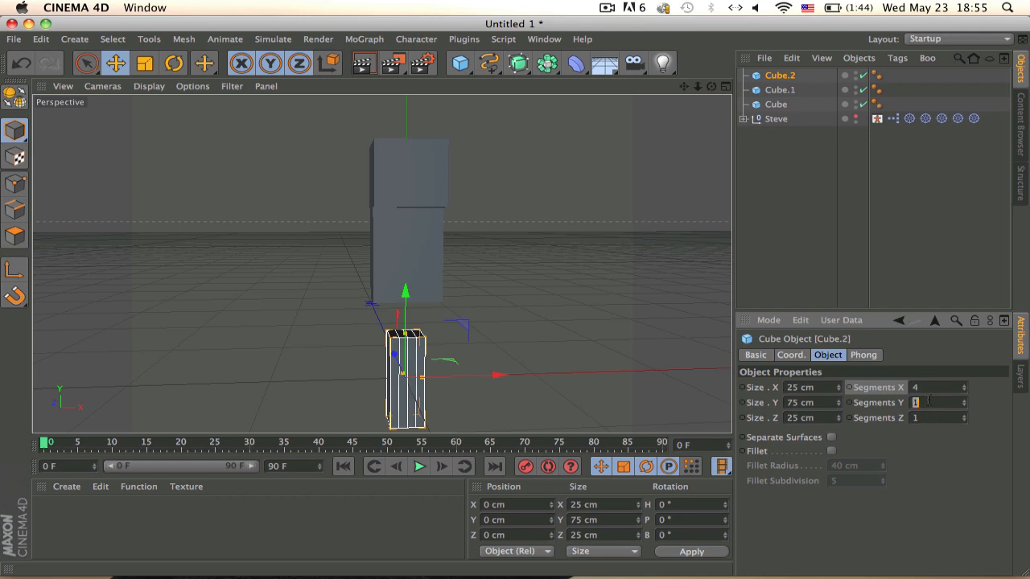
key(Tab)
text(45)
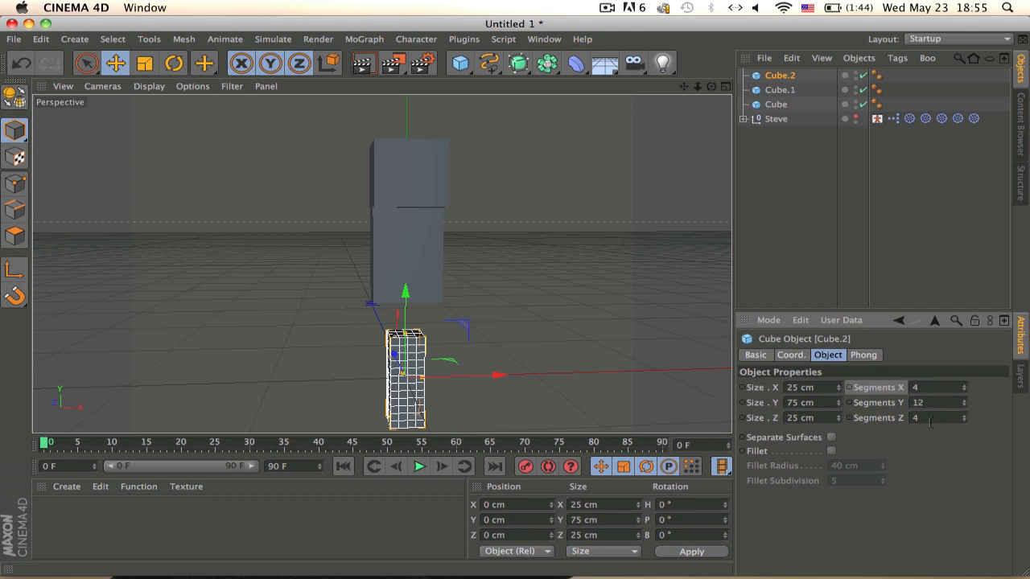
Move the arm cube against the body's side at X -37.5 cm and Y 103.125 cm
drag(404, 292, 402, 180)
drag(476, 254, 423, 257)
click(366, 231)
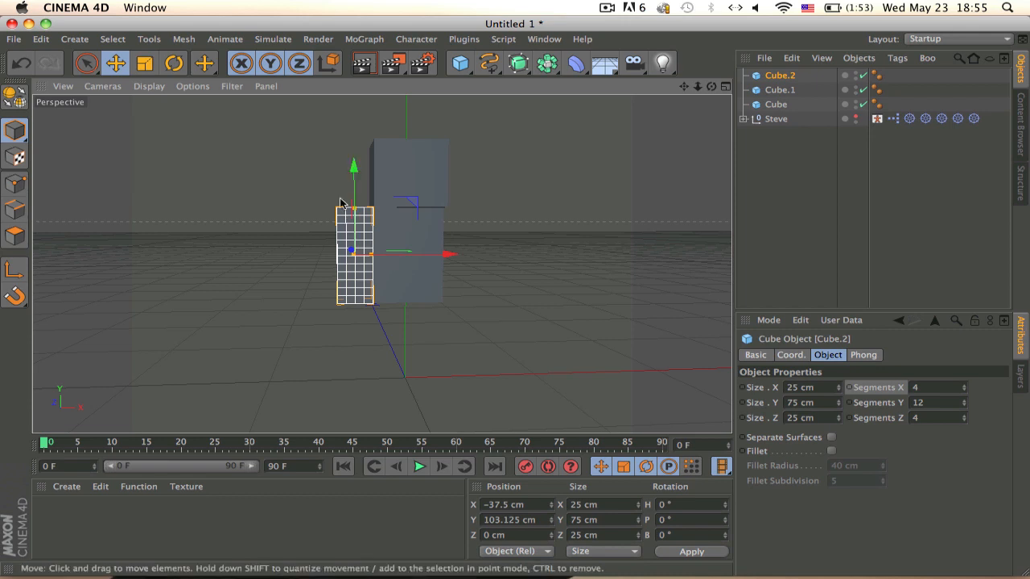
Shorten the arm cube to 62.5 cm in Y and set its Y segments to 10
click(810, 402)
text(62.5)
key(Return)
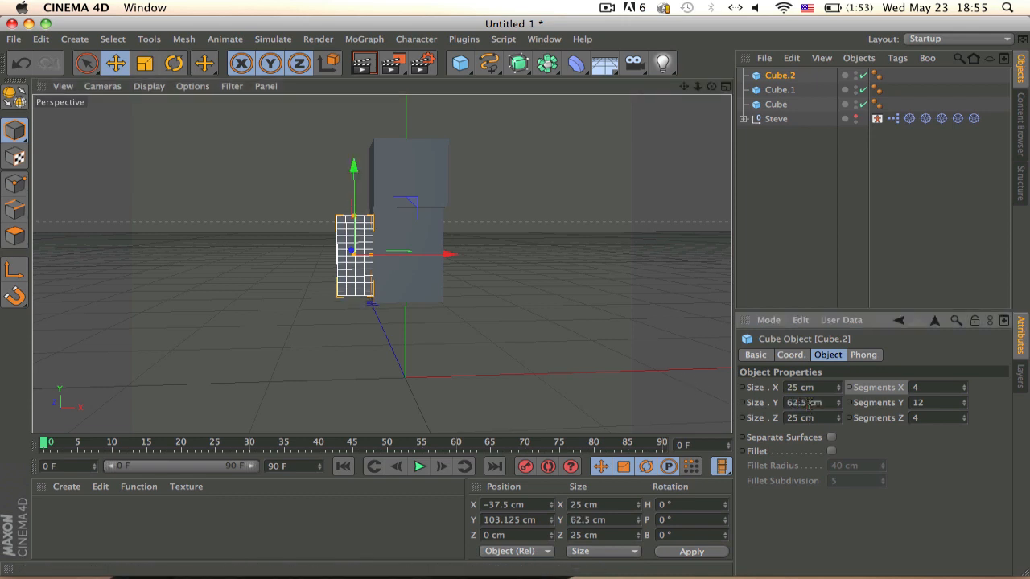
text(10)
key(Return)
Raise the arm cube along Y to 109.375 cm, level with the top of the body
key(e)
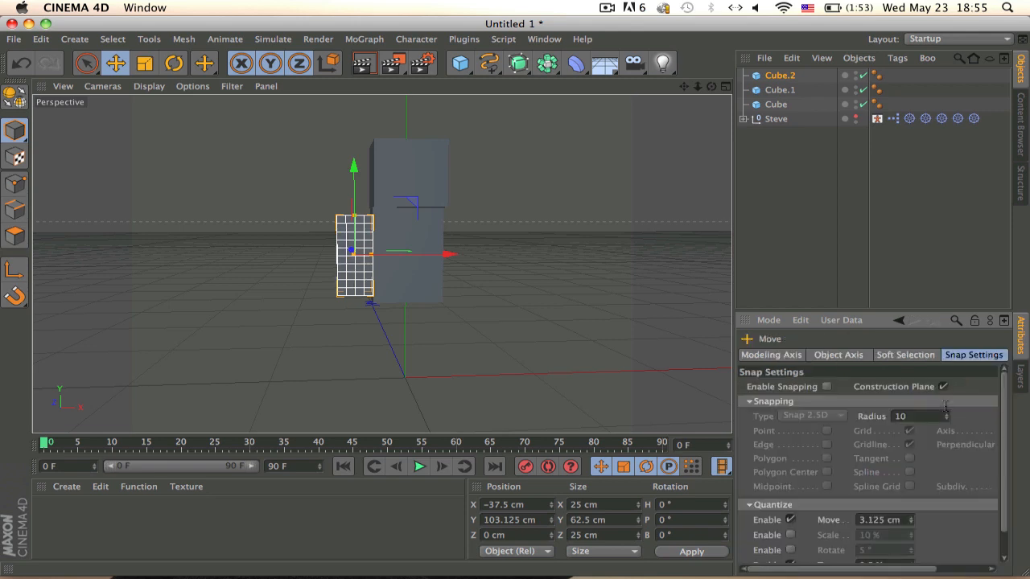
mouse_move(354, 183)
mouse_down()
mouse_move(355, 164)
mouse_move(357, 173)
mouse_up()
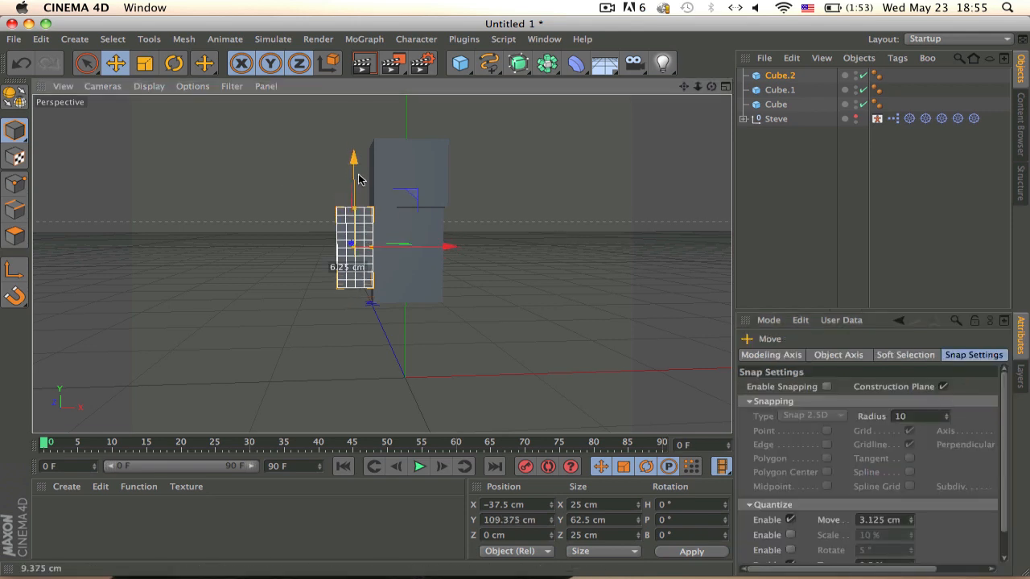
scroll(479, 228, up, 3)
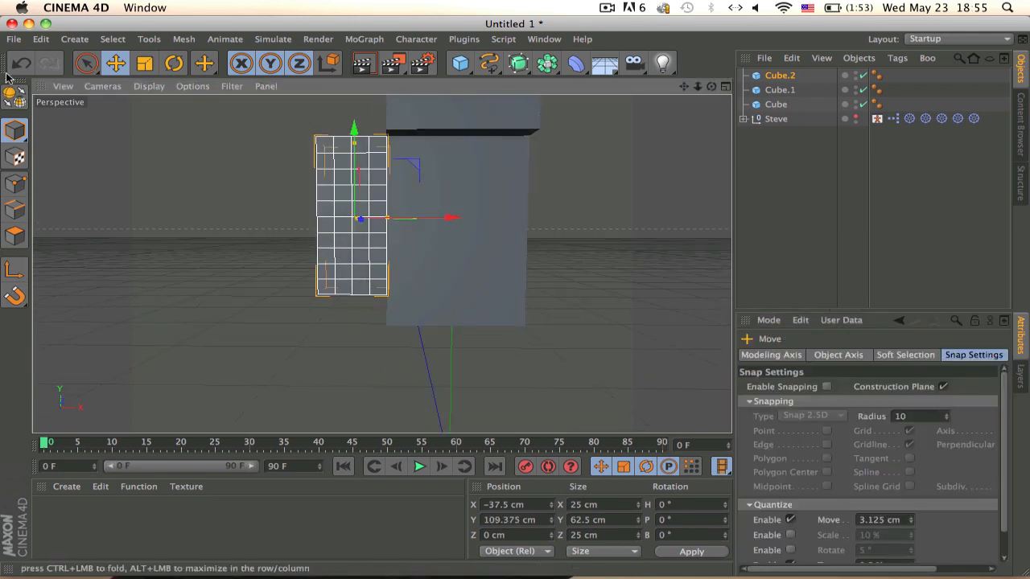
Add a hand cube sized 25 cm in X, 12.5 cm in Y and 25 cm in Z, with 4, 2 and 4 segments
click(460, 63)
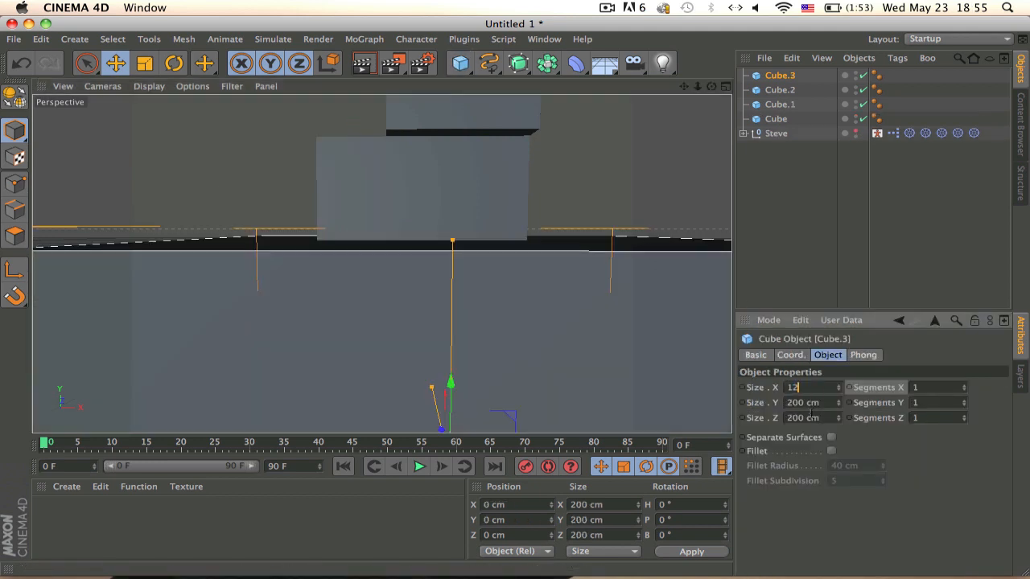
key(Tab)
text(12.5)
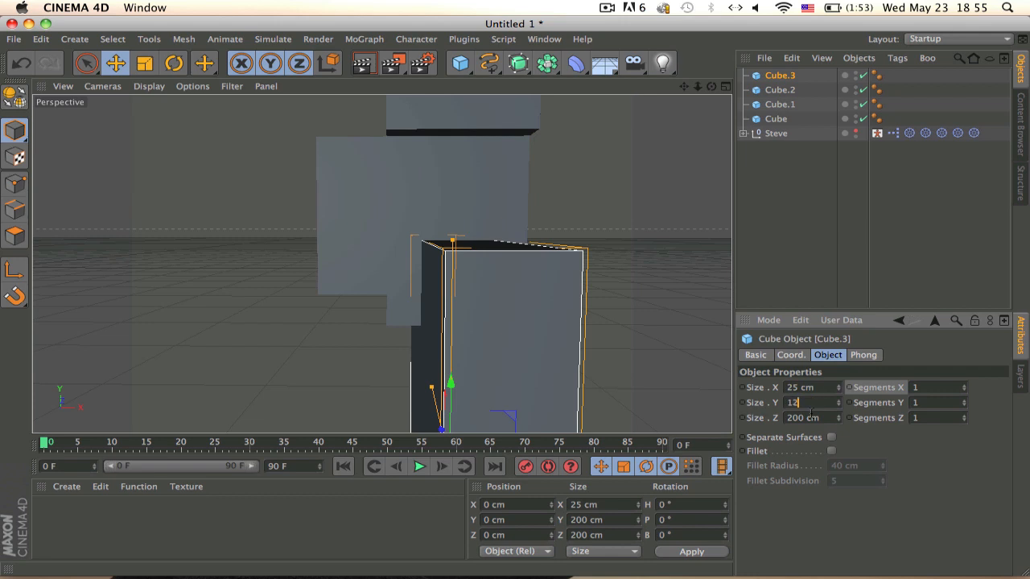
key(Tab)
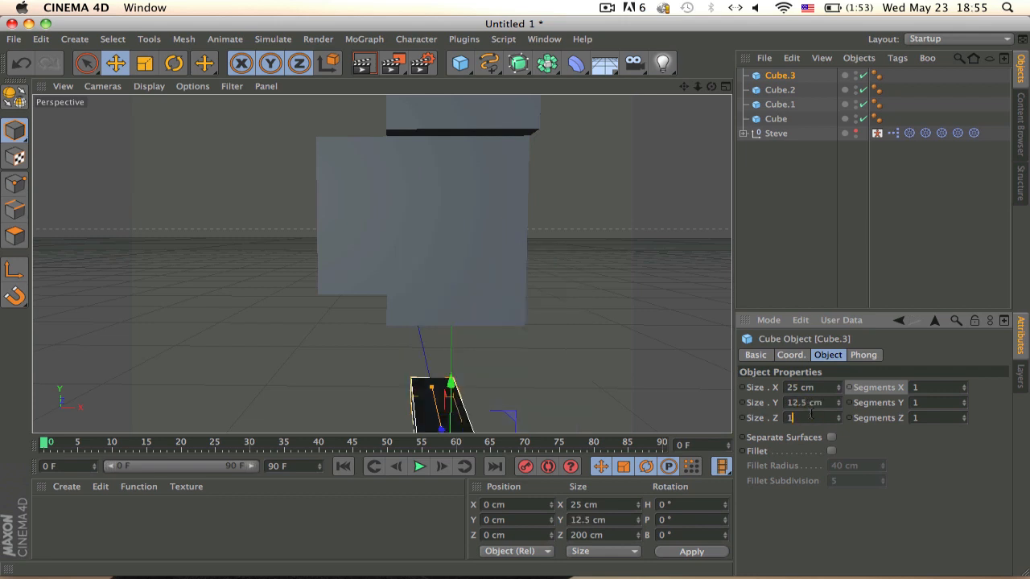
text(25)
key(Return)
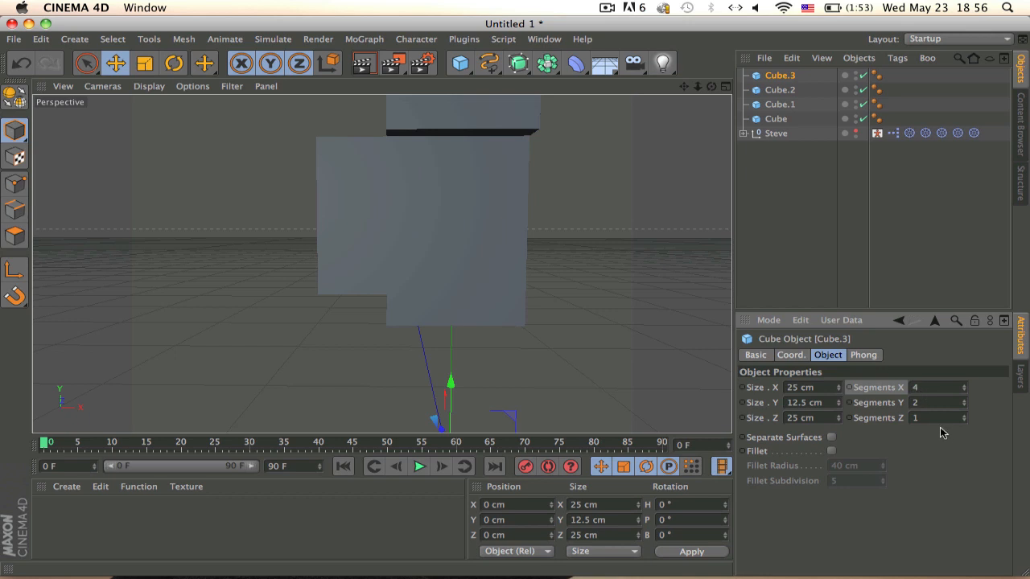
Raise the hand cube to Y 71.875 cm and shift it along X to sit directly beneath the arm
key(e)
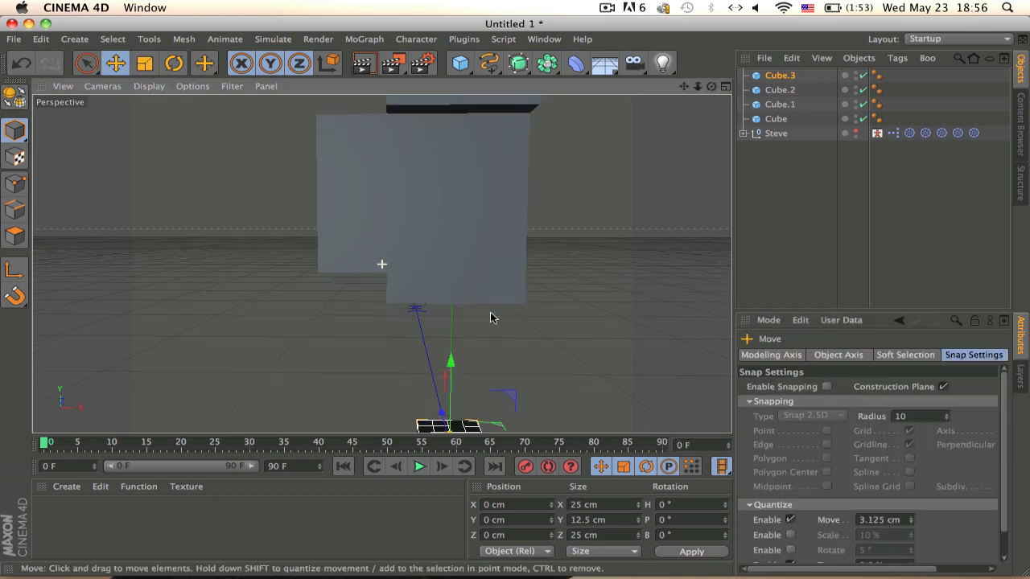
drag(450, 363, 453, 201)
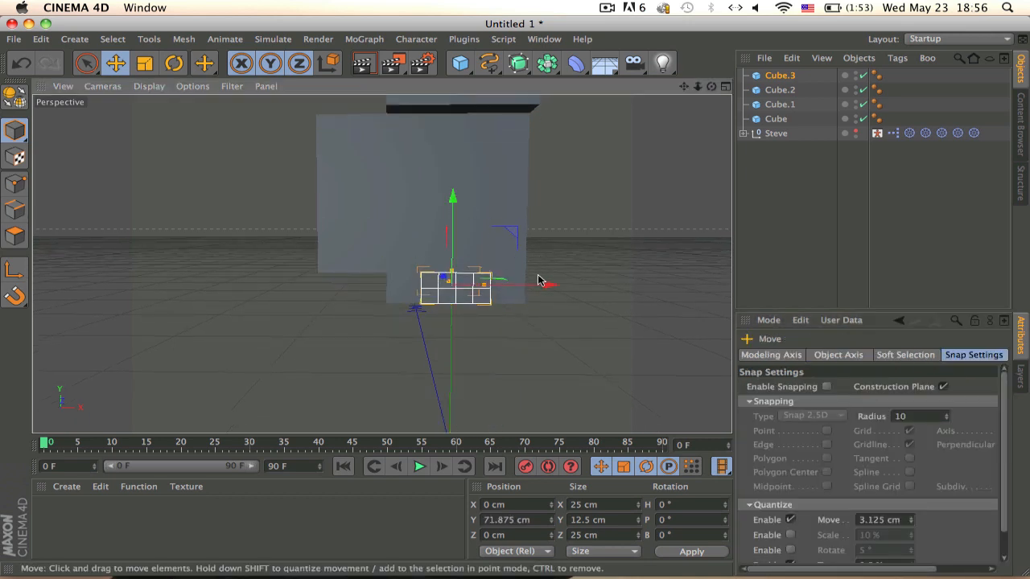
drag(545, 281, 450, 284)
Copy the arm and hand cubes together and place the duplicates on the body's opposite side at X 37.5 cm
click(368, 230)
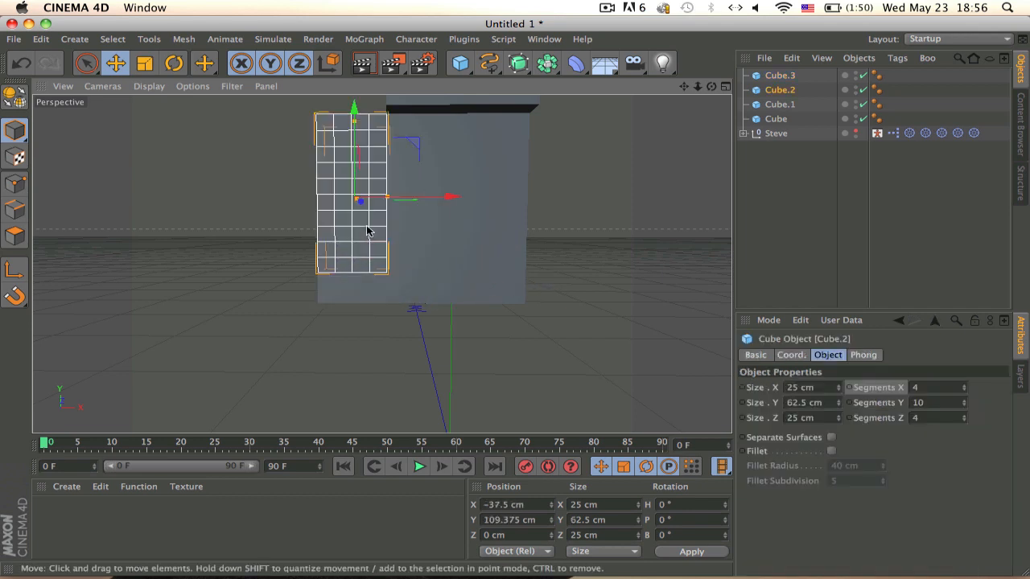
click(391, 334)
click(370, 277)
click(370, 276)
click(370, 235)
shift+click(378, 293)
key(super+c)
key(super+v)
drag(448, 260, 634, 248)
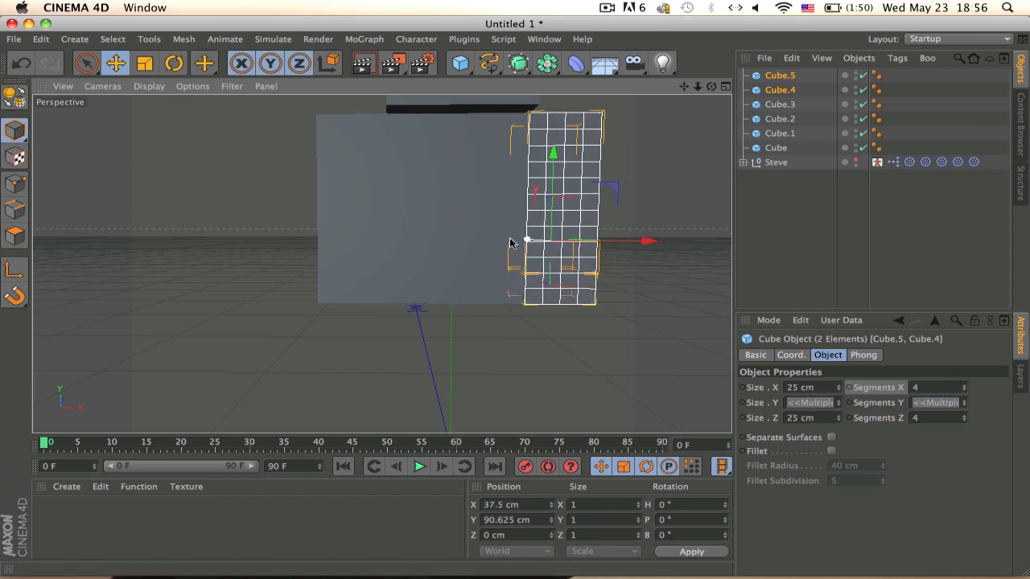
Duplicate the body cube and lower the copy along Y to 28.125 cm, directly below the body
click(509, 243)
key(super+c)
key(super+v)
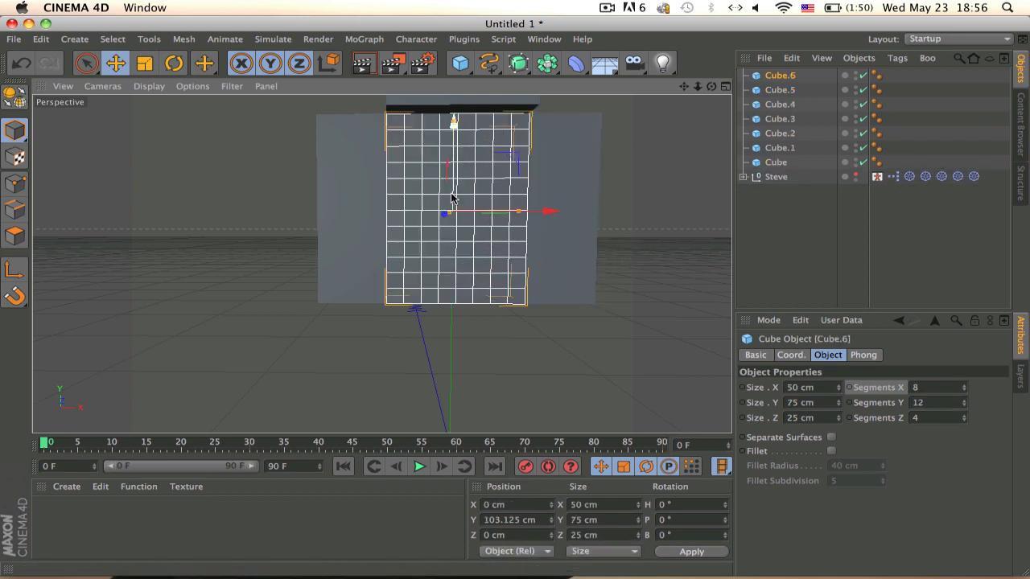
drag(453, 122, 453, 328)
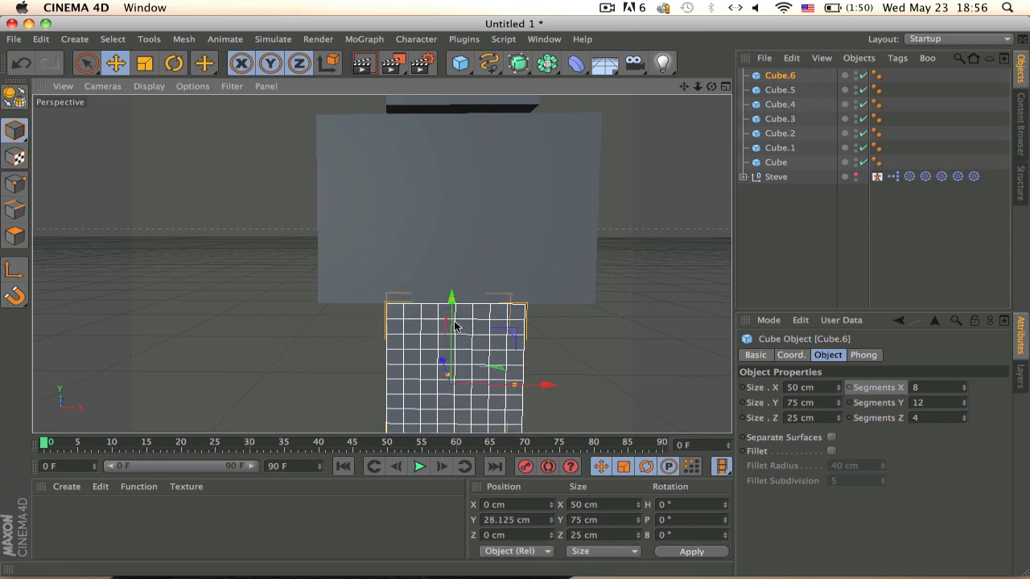
Narrow the lower cube to 25 cm in X for a leg and set its X segments to 4
double_click(795, 387)
text(25)
key(Return)
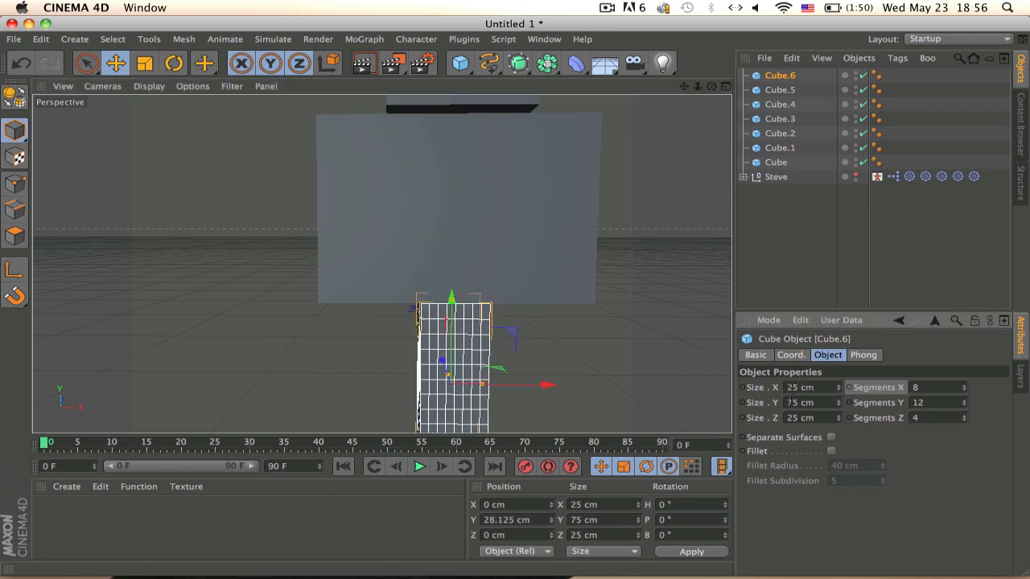
text(4)
key(Return)
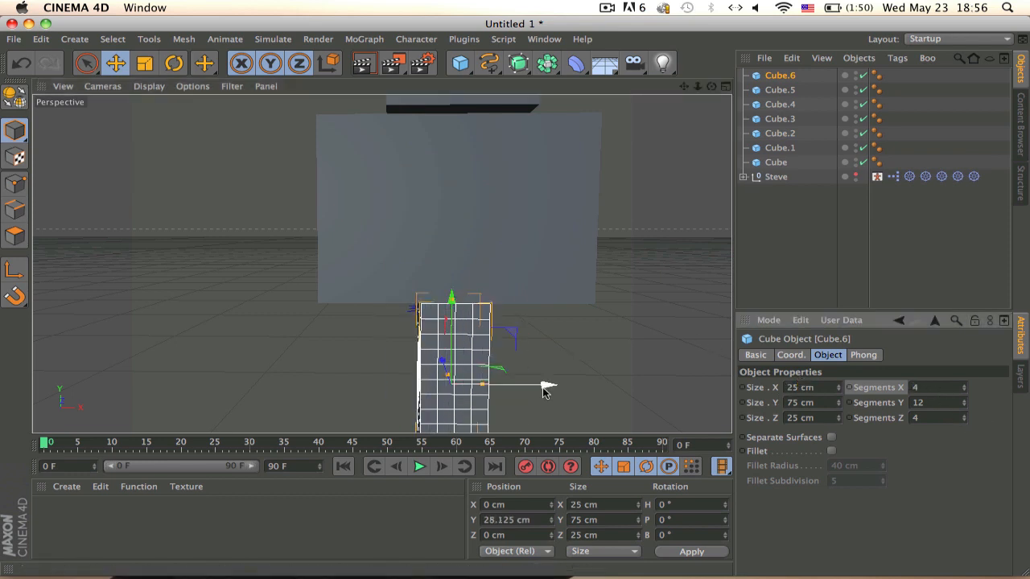
Place the leg under one half of the body and a duplicate under the other half at X 12.5 cm
drag(544, 386, 580, 317)
key(super+z)
alt+drag(540, 248, 539, 358)
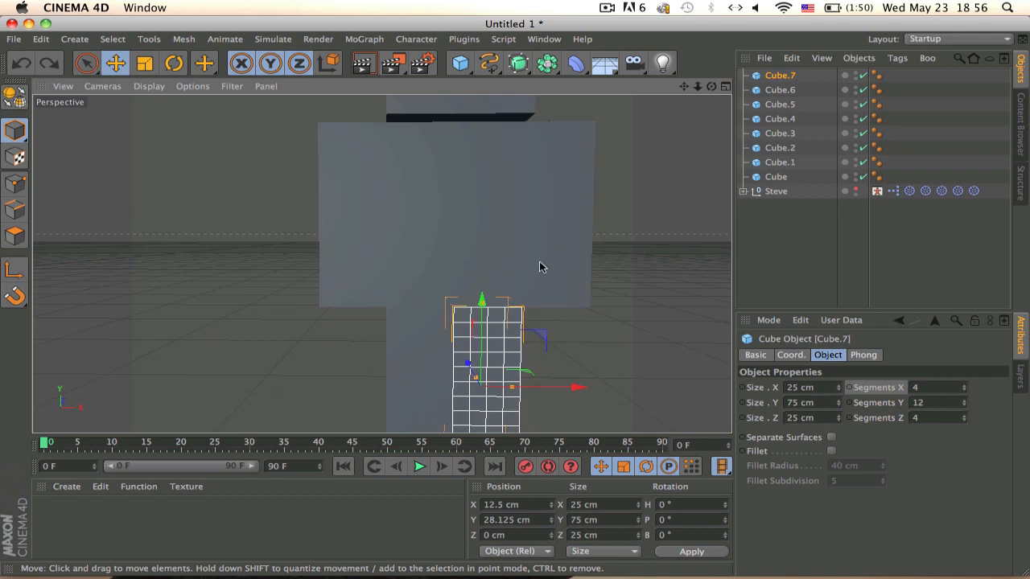
Convert all eight cubes to editable polygon objects and group them under one null
alt+middle_drag(539, 267, 428, 258)
shift+click(764, 177)
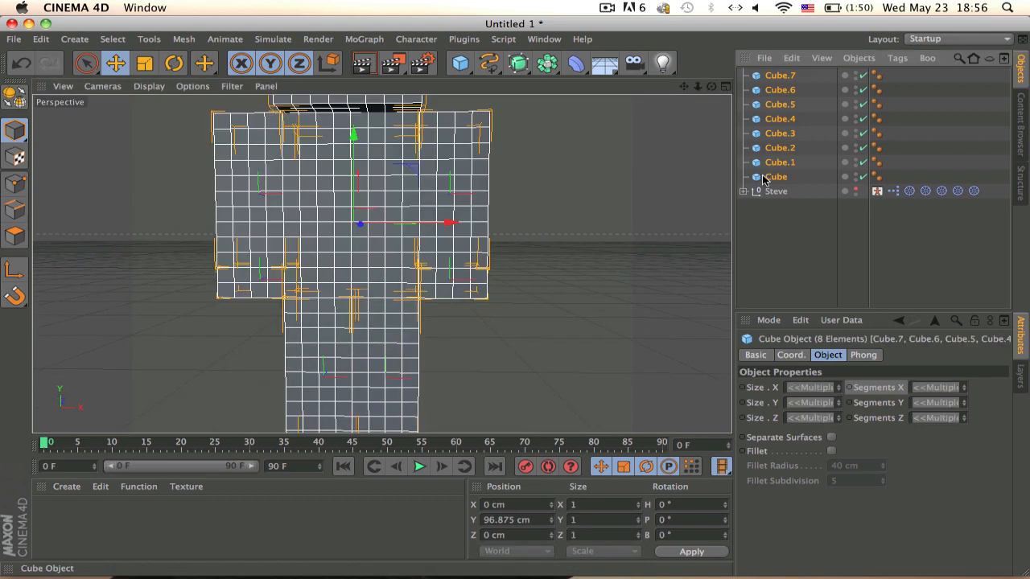
key(c)
click(784, 75)
shift+click(780, 177)
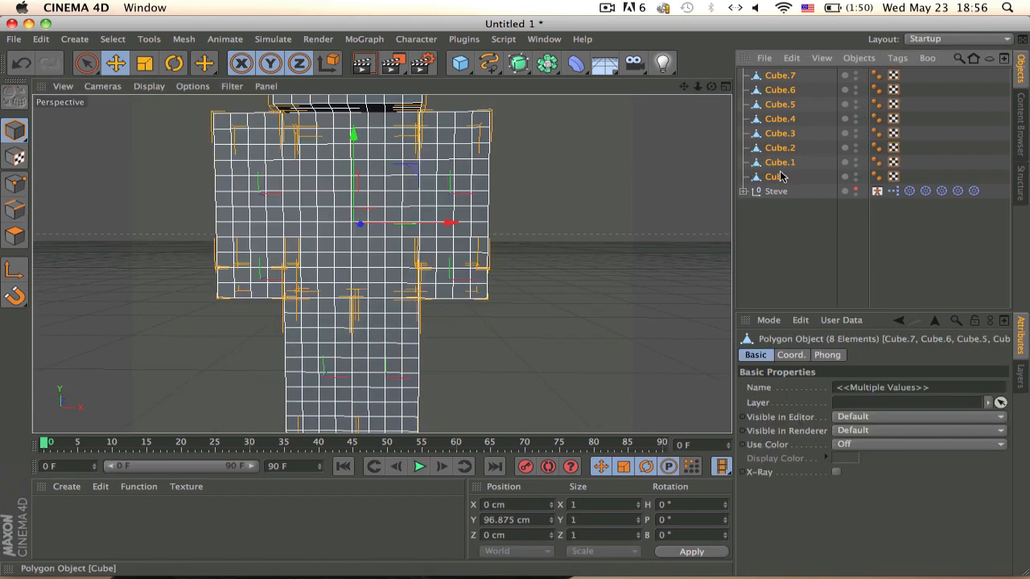
key(alt+g)
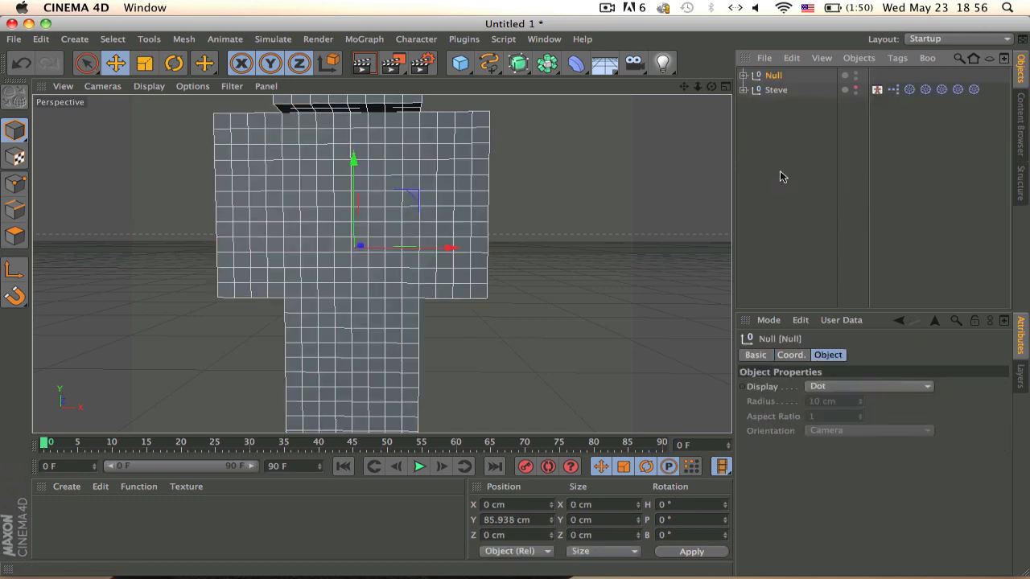
Rename the null Body and its parts LegL, LegR, FingerL, ArmL, FingerR, ArmR, Body and Head
click(743, 86)
click(743, 75)
double_click(774, 75)
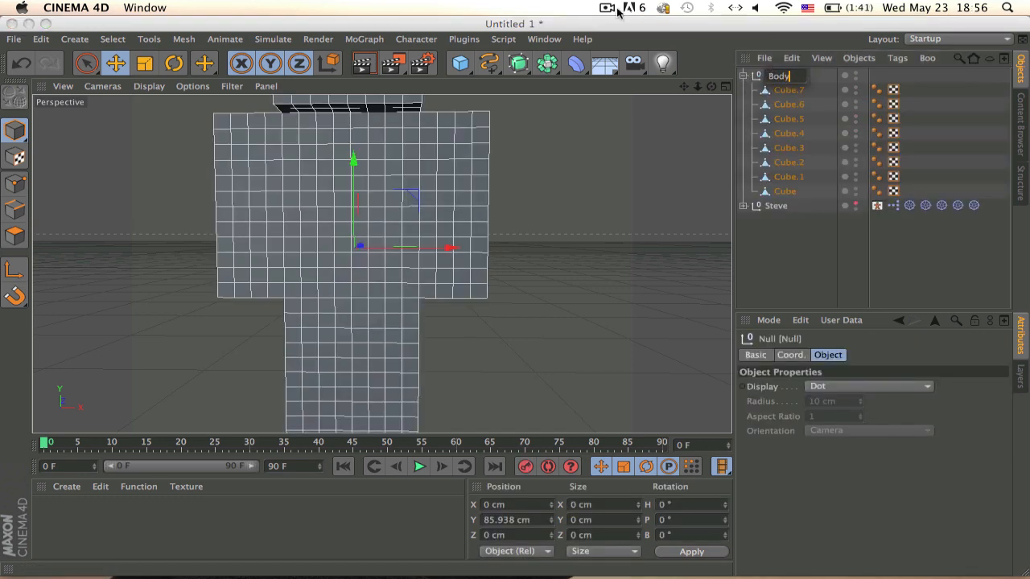
click(617, 10)
click(635, 74)
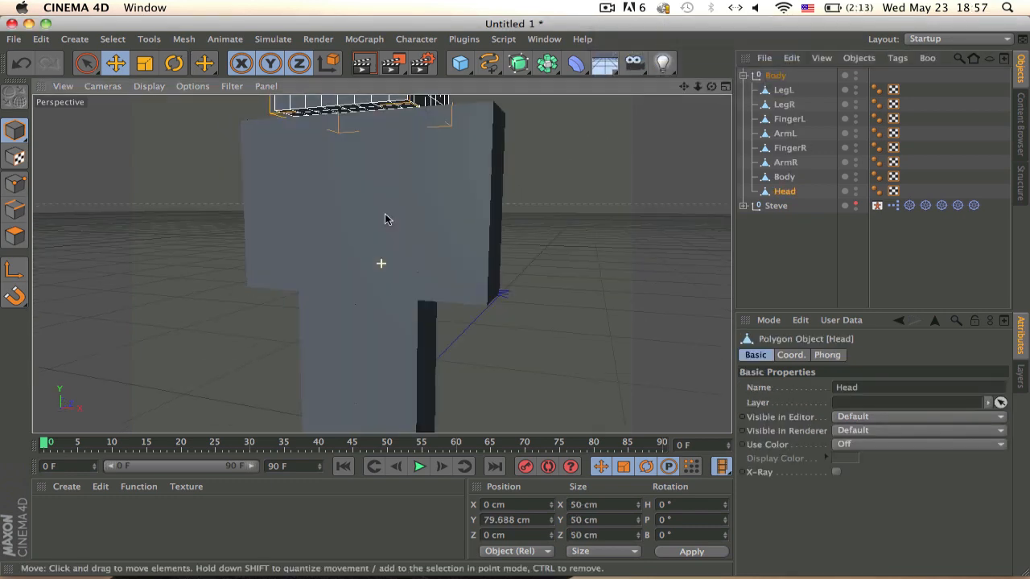
Raise the entire Body group along Y to 95.312 cm so the feet rest on the ground plane
scroll(386, 219, down, 5)
alt+middle_drag(508, 220, 633, 201)
alt+drag(632, 201, 670, 212)
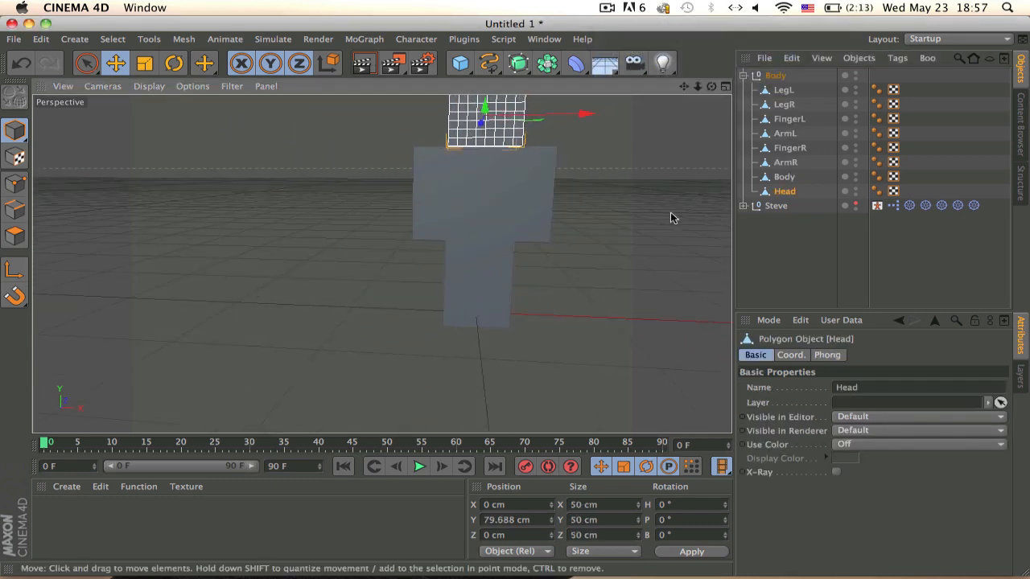
alt+middle_drag(671, 213, 526, 213)
mouse_move(411, 214)
alt+mouse_down()
mouse_move(576, 154)
mouse_move(467, 192)
alt+mouse_up()
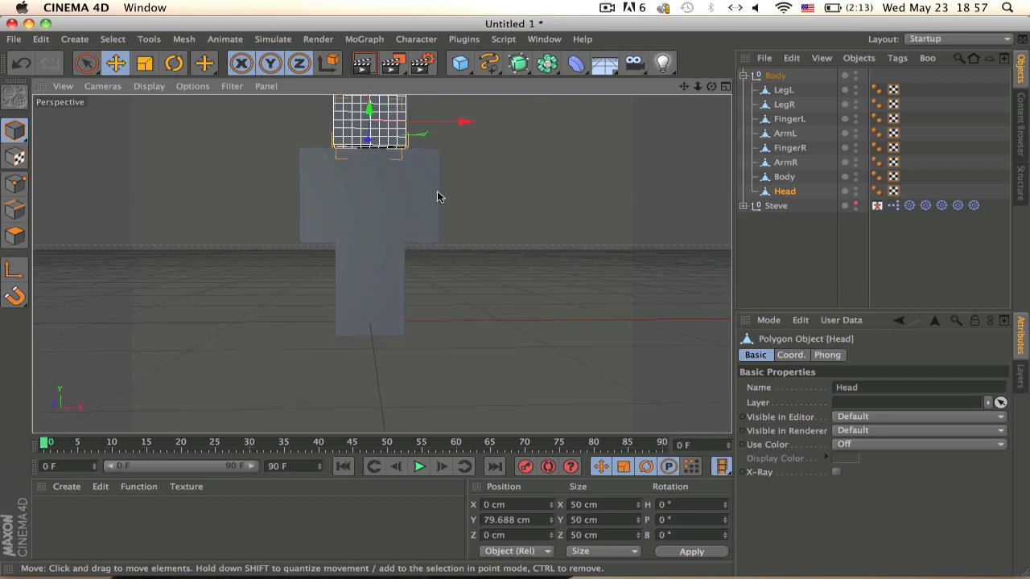
click(777, 90)
click(772, 75)
alt+drag(383, 180, 376, 138)
alt+drag(356, 223, 331, 249)
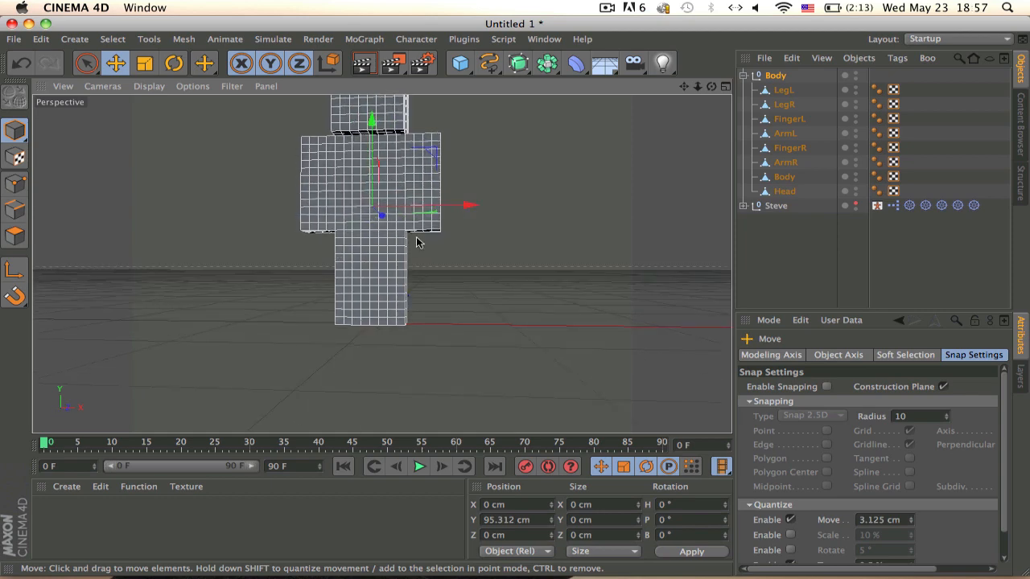
alt+drag(424, 218, 465, 217)
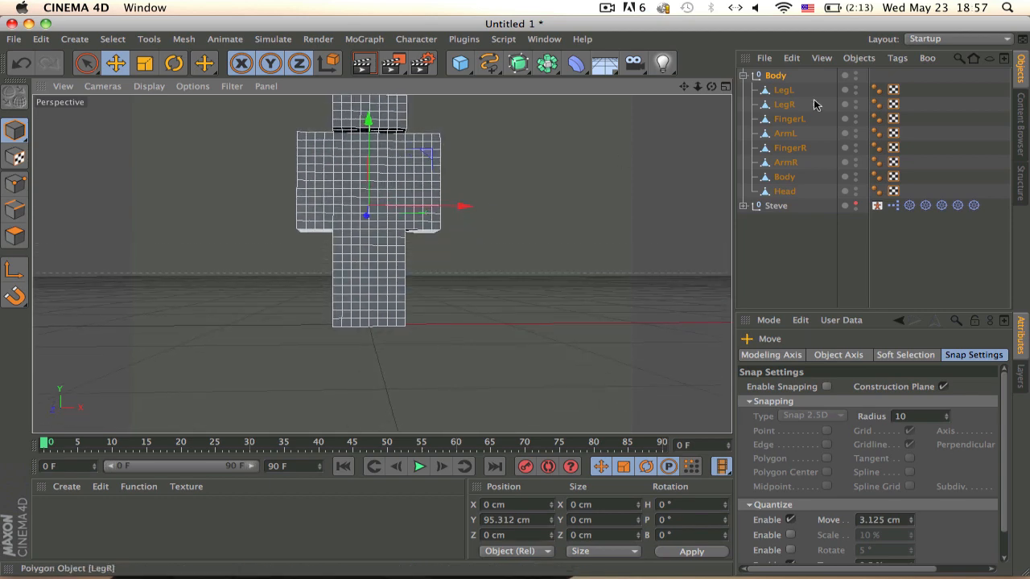
Display the top-level Body null as a circle with a 50 cm radius in XZ orientation
click(775, 76)
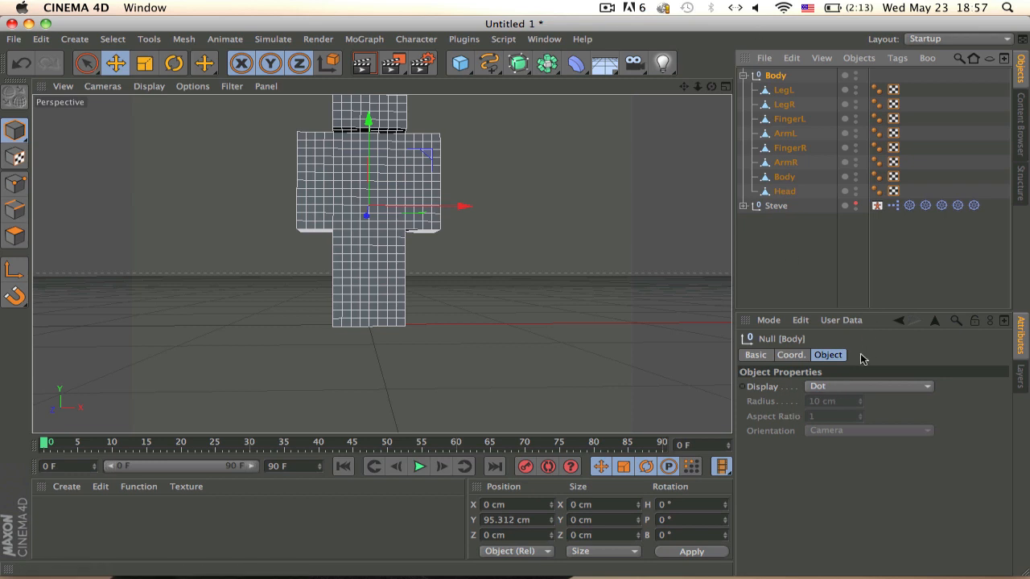
click(833, 389)
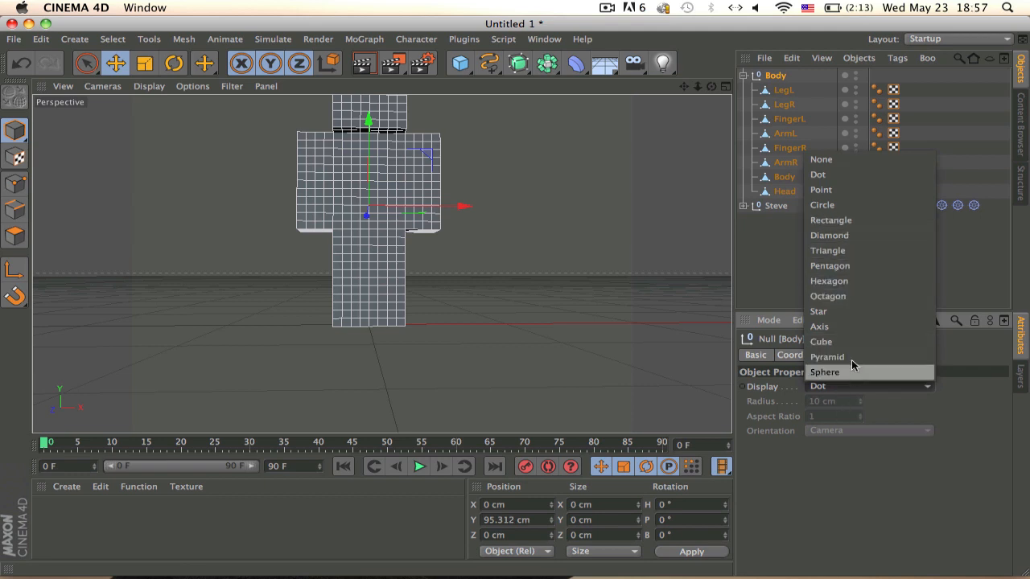
click(837, 204)
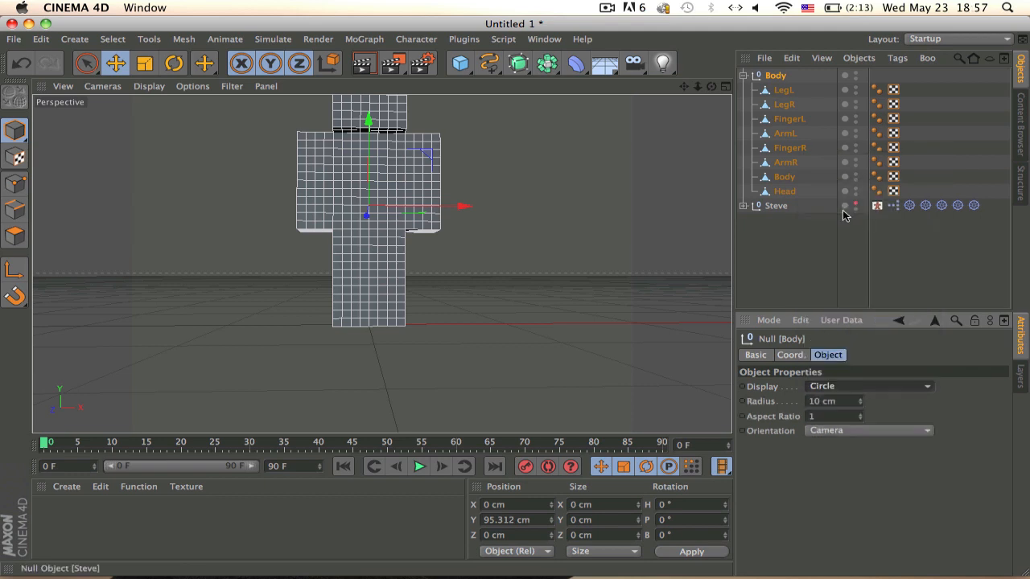
click(832, 401)
click(834, 432)
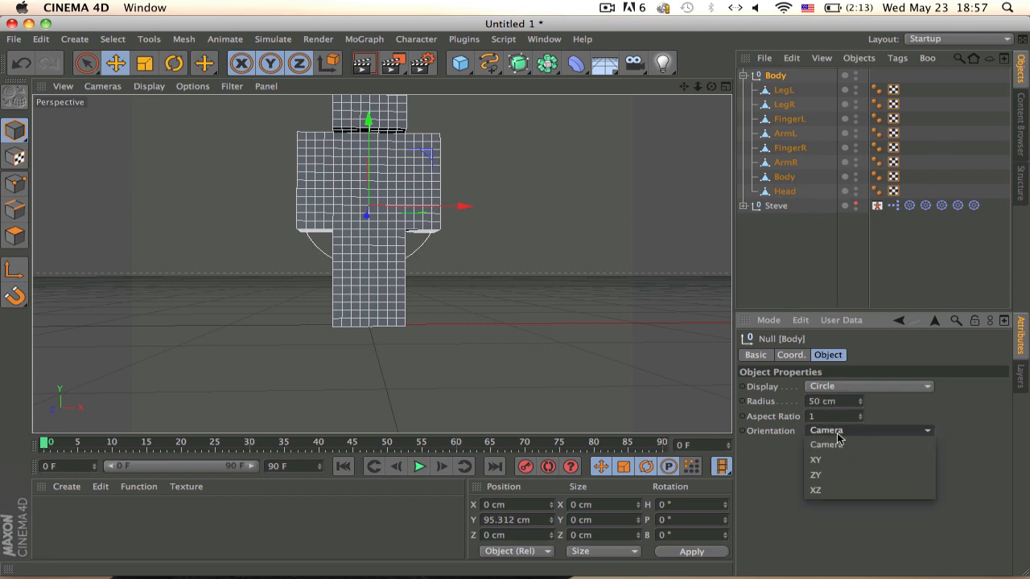
click(839, 488)
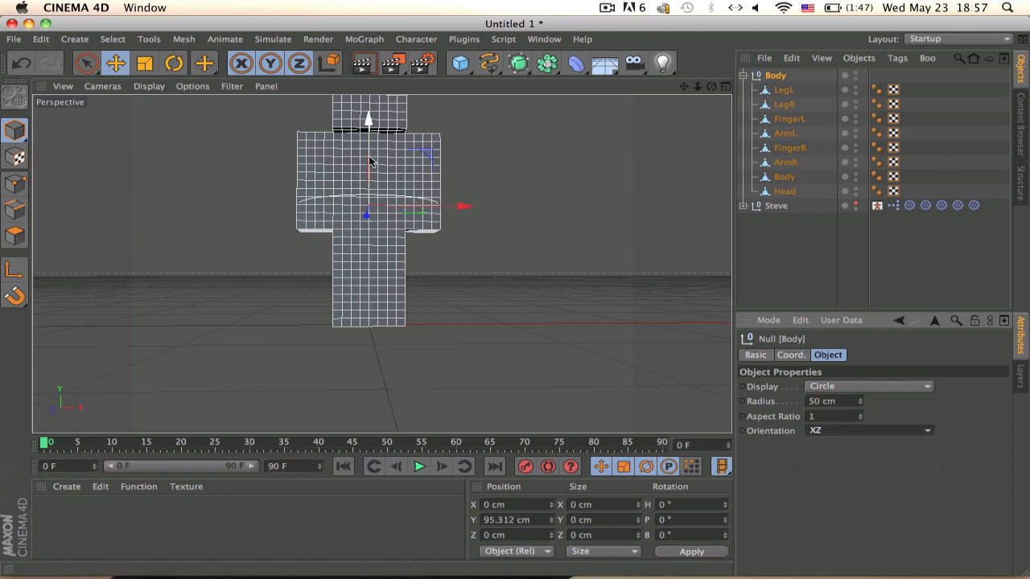
Lower only the Body null's axis along Y to 1.562 cm, near the feet
drag(369, 117, 362, 213)
key(super+z)
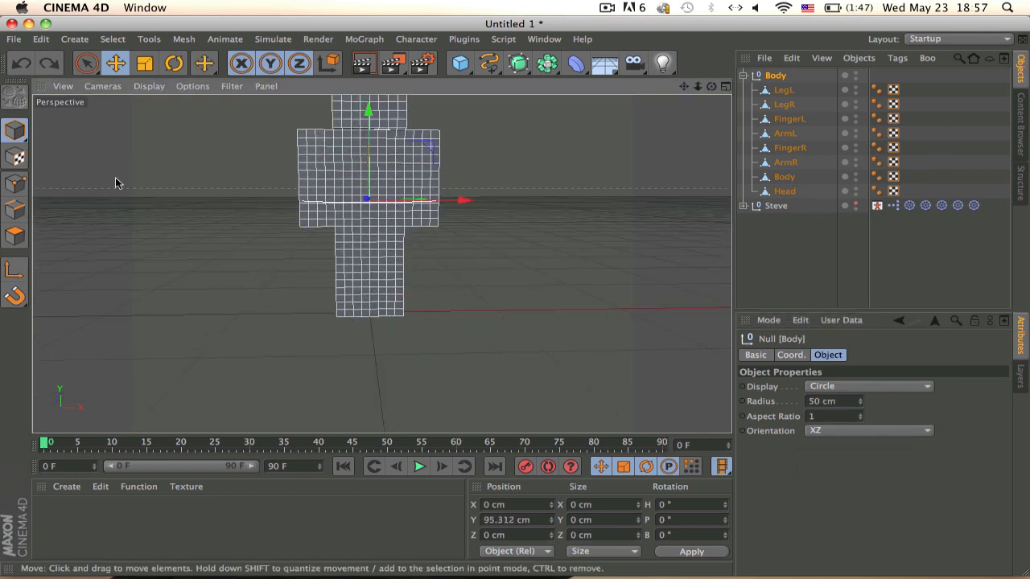
click(29, 265)
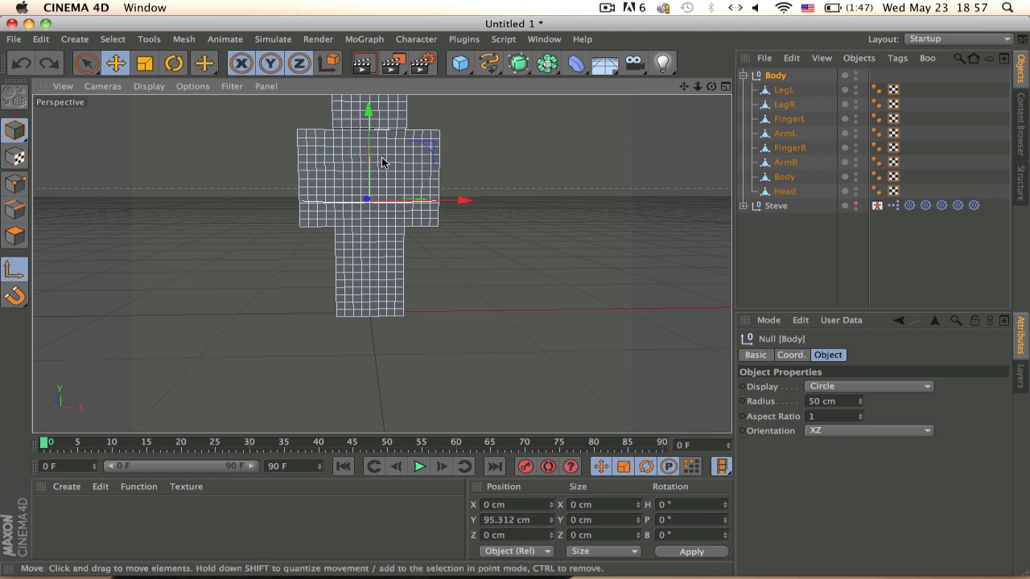
drag(378, 119, 368, 231)
click(364, 230)
key(super+z)
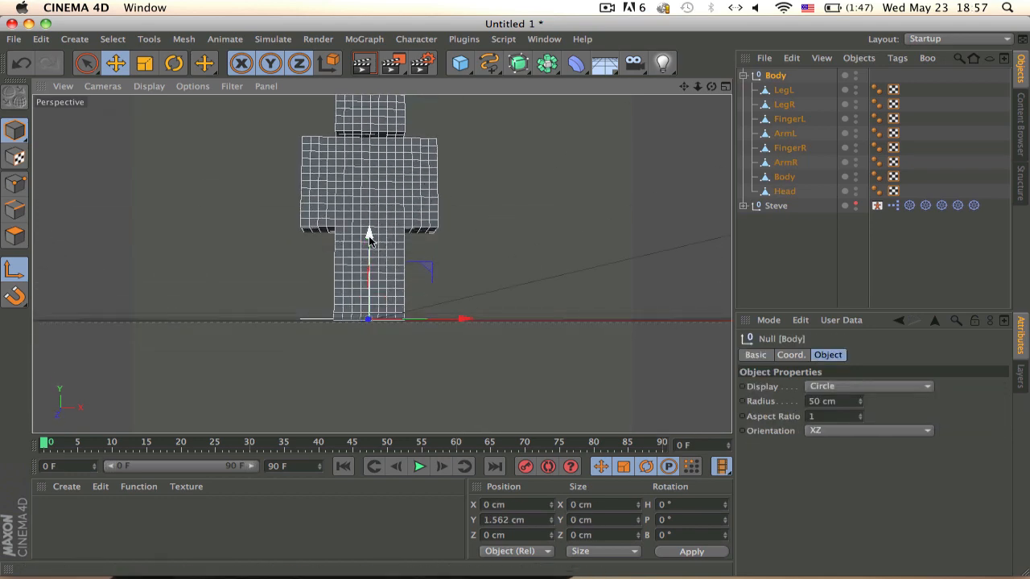
Select the Body group by its base circle and try moving the whole figure vertically
alt+drag(370, 271, 392, 279)
click(560, 278)
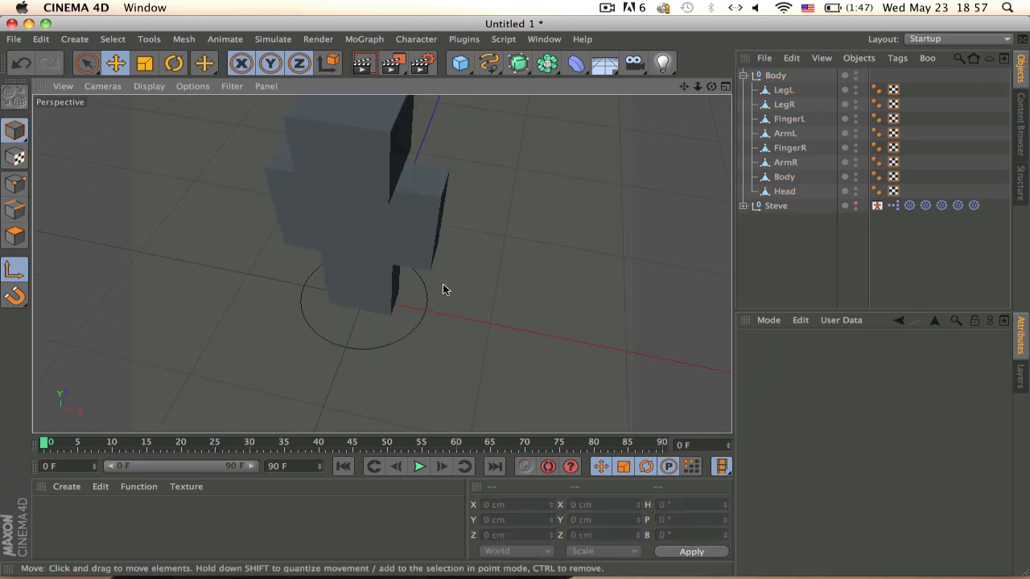
click(427, 299)
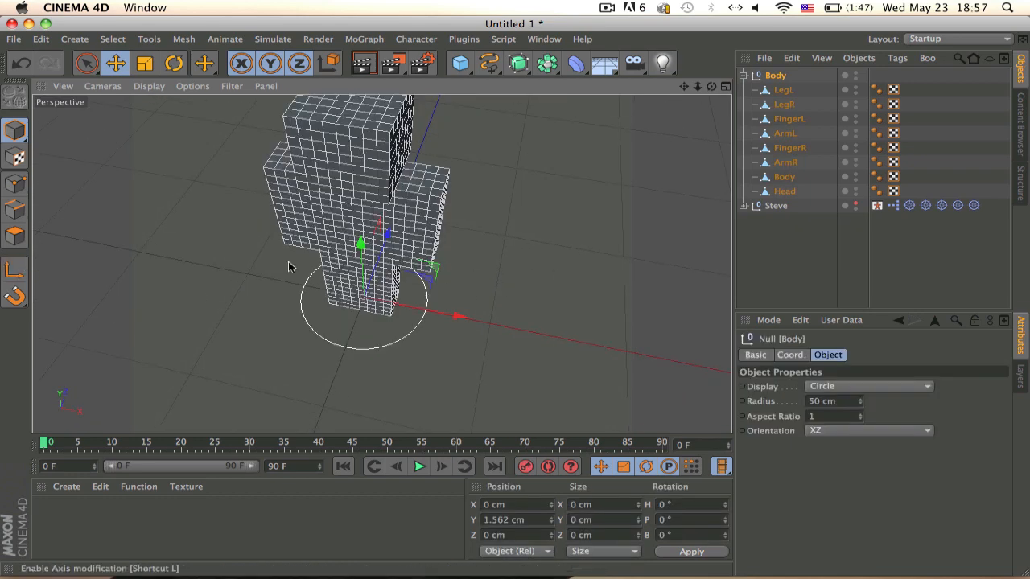
drag(359, 241, 330, 321)
key(super+z)
alt+drag(381, 264, 377, 131)
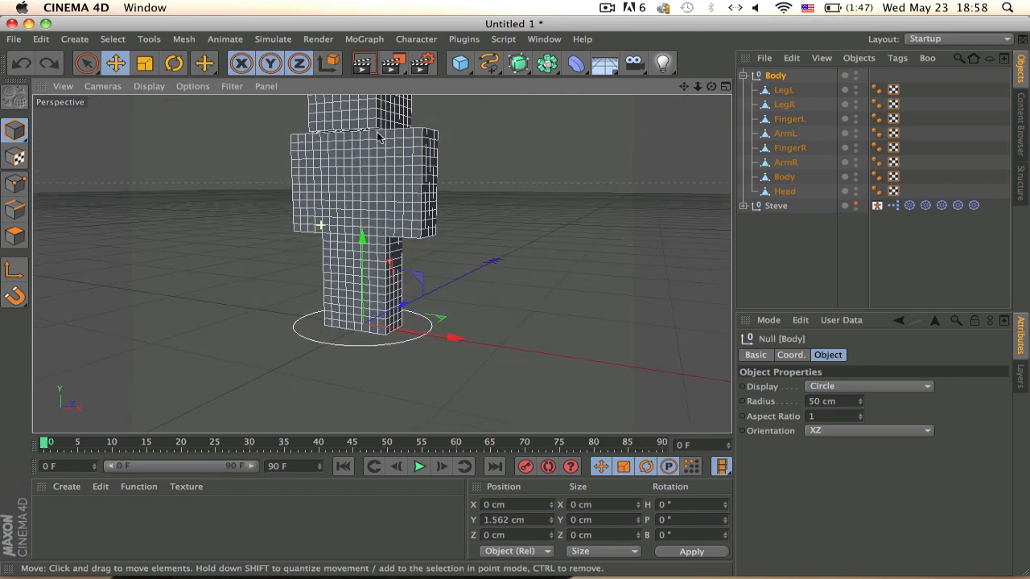
alt+middle_drag(376, 131, 455, 101)
alt+drag(479, 172, 346, 351)
key(super+z)
alt+drag(721, 265, 591, 277)
alt+middle_drag(529, 207, 572, 270)
alt+drag(571, 270, 435, 213)
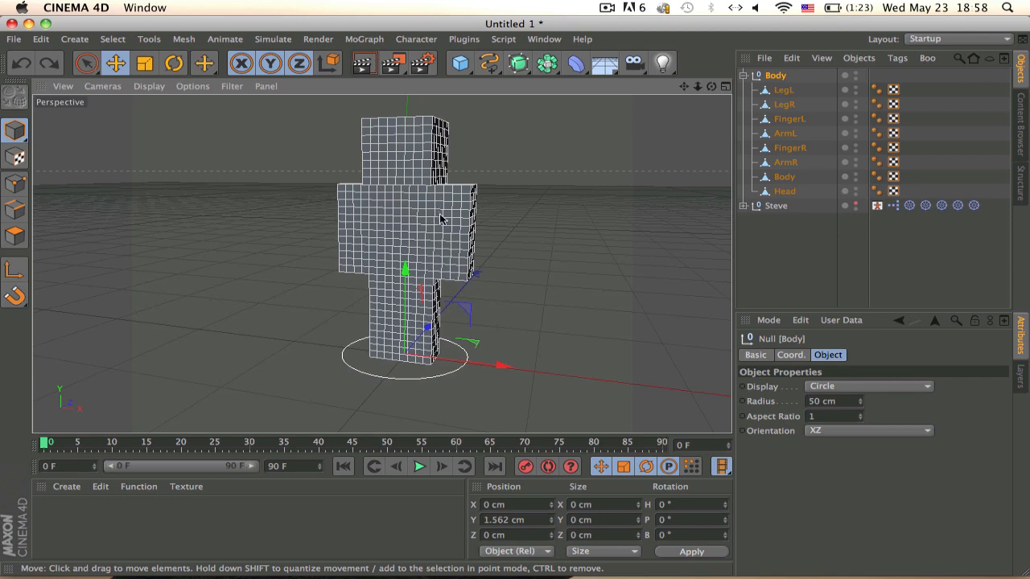
In the front view, set only the Body null's axis to Y 0 cm, level with the ground plane
key(F4)
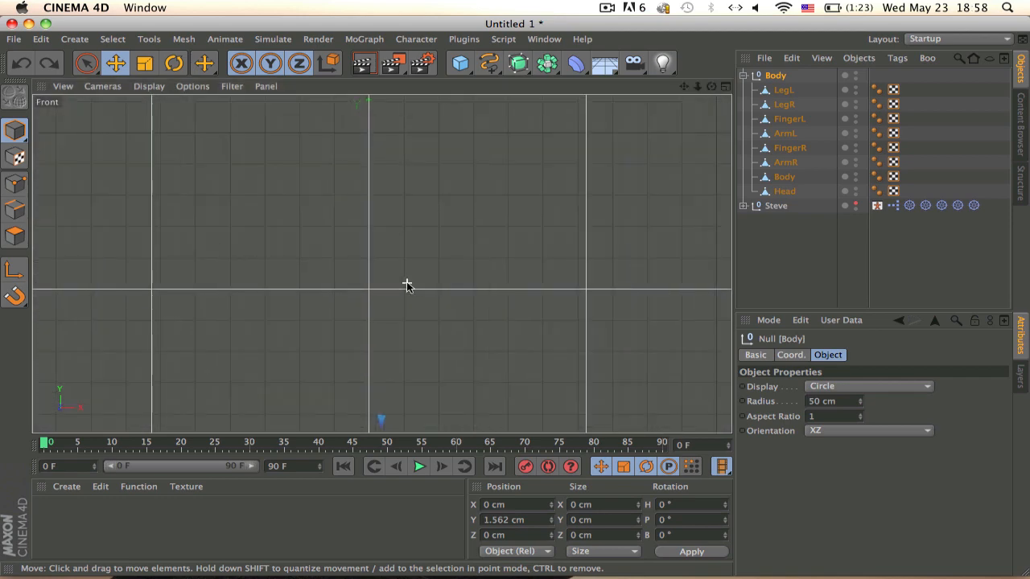
scroll(406, 283, down, 10)
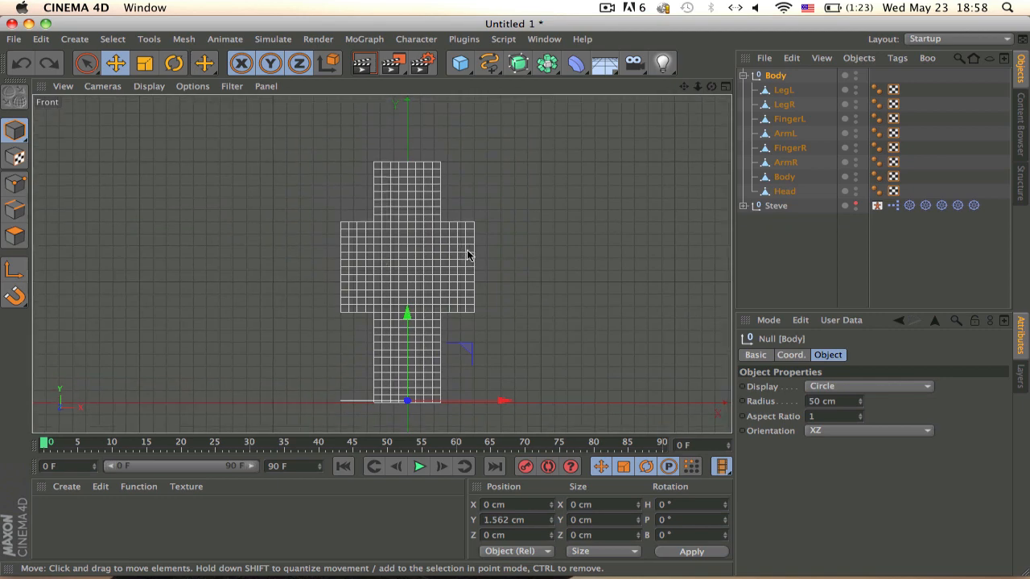
scroll(393, 260, up, 2)
scroll(391, 292, down, 4)
scroll(390, 299, up, 5)
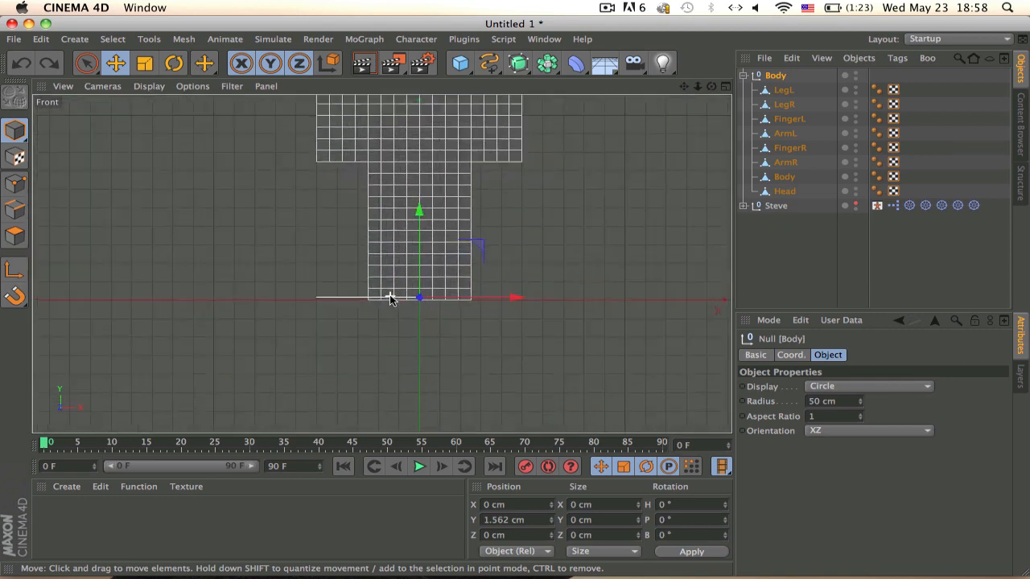
scroll(390, 299, up, 2)
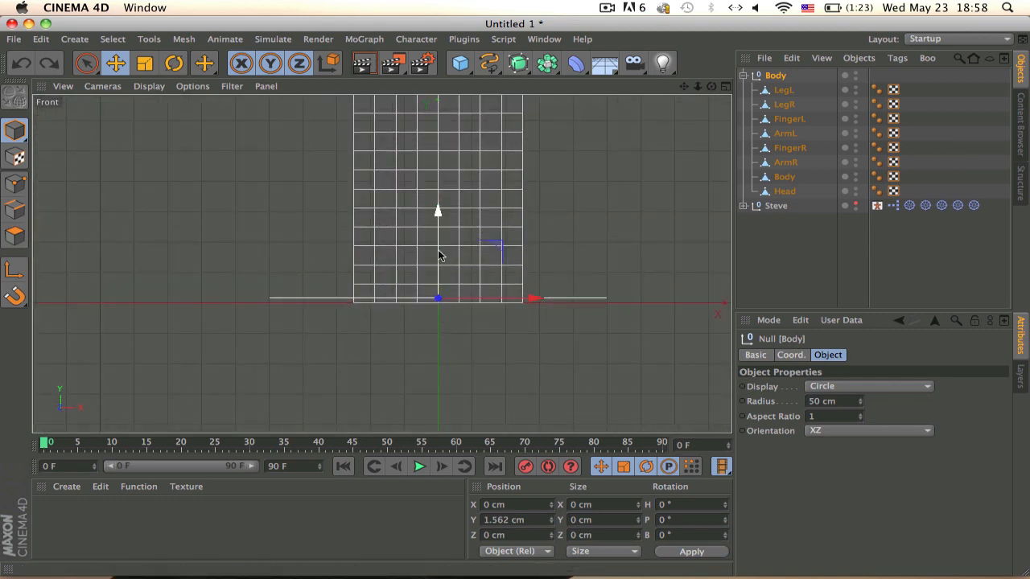
drag(441, 258, 438, 267)
click(15, 271)
text(0)
key(Return)
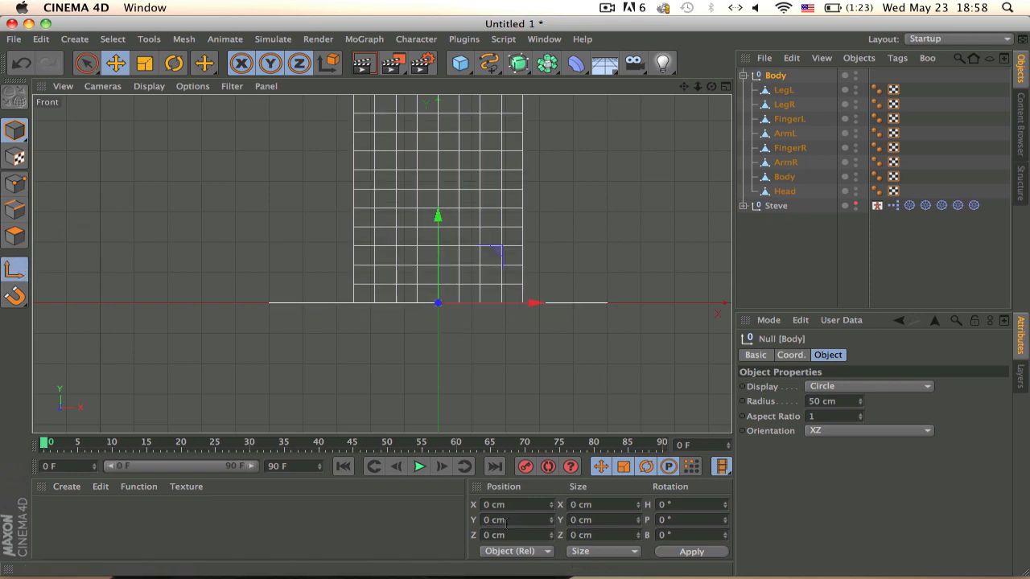
click(14, 271)
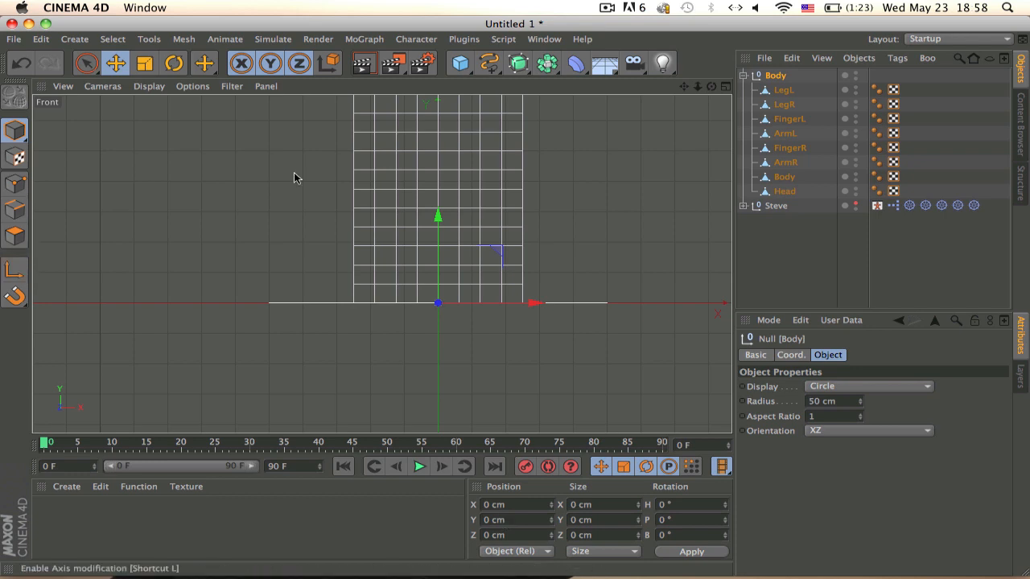
Draw a short root bone about 3 cm long at the bottom centre of the torso with the Joint Tool
scroll(422, 172, down, 3)
scroll(422, 169, down, 1)
alt+middle_drag(467, 163, 422, 287)
click(416, 39)
click(432, 177)
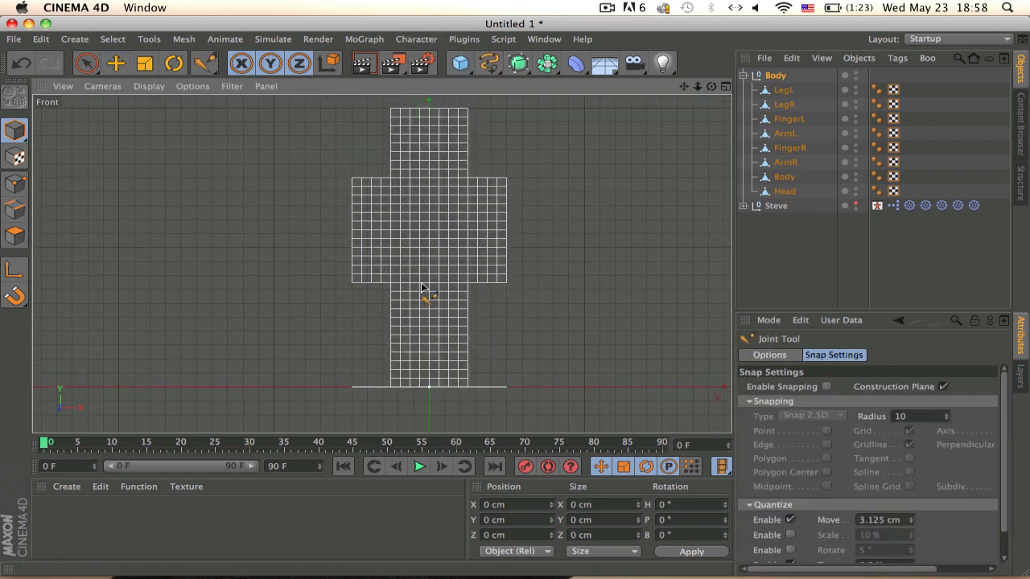
scroll(422, 287, up, 5)
ctrl+click(441, 280)
ctrl+click(440, 270)
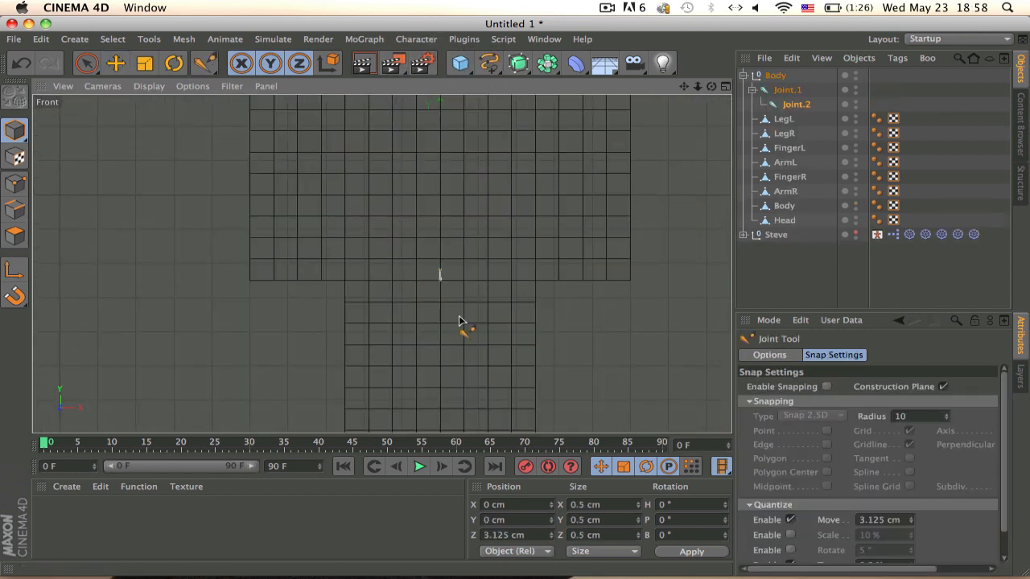
Extend the joint chain up the torso's centreline with a mid-torso joint and a shoulder-height joint 37.5 cm above it
scroll(454, 221, down, 2)
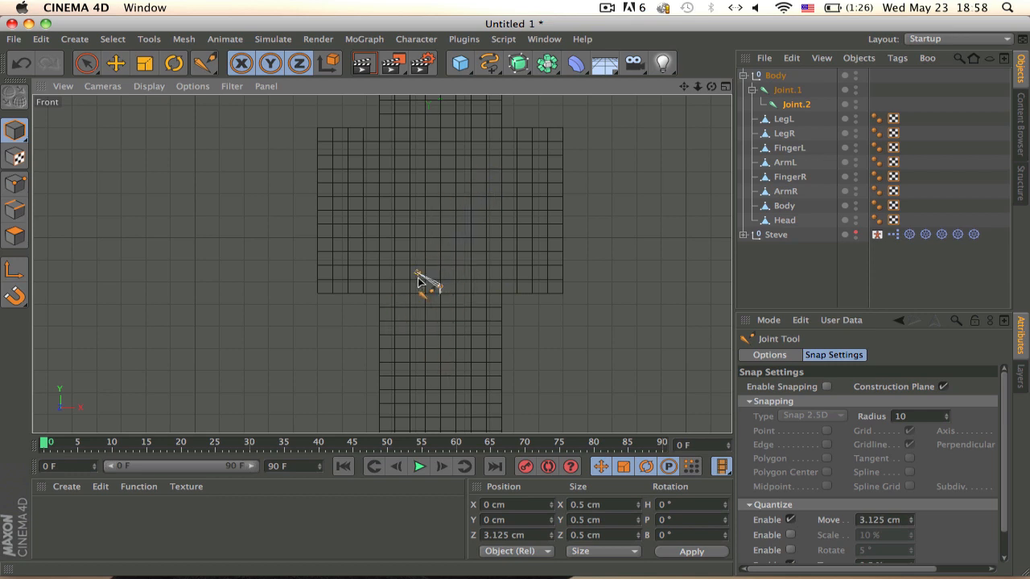
click(790, 357)
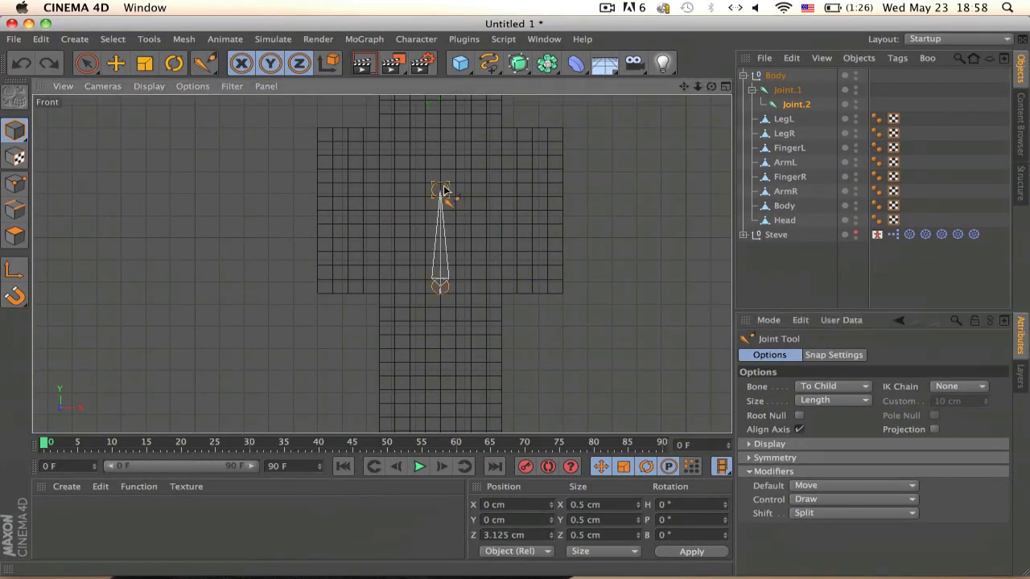
ctrl+click(440, 209)
key(super+z)
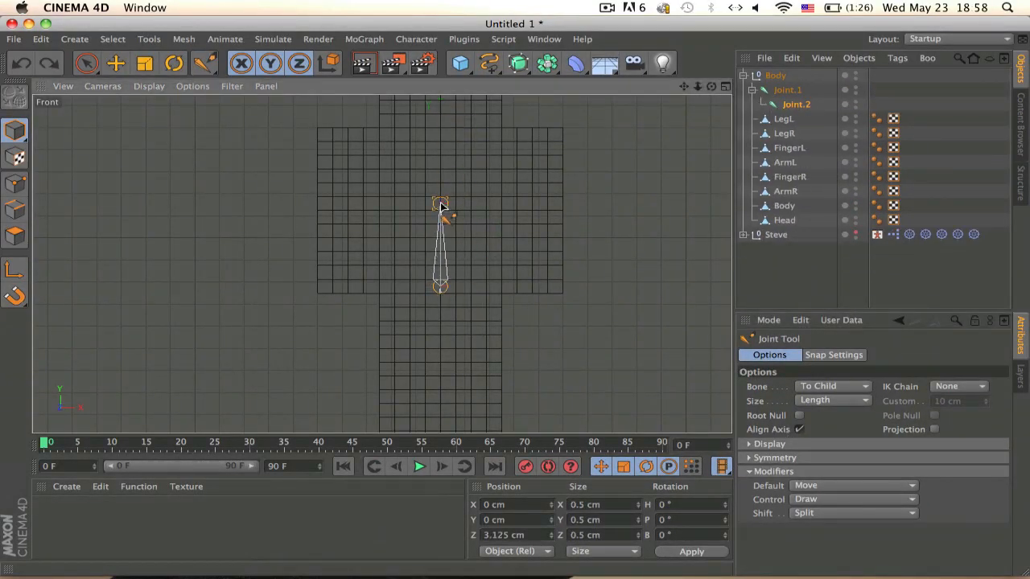
ctrl+drag(439, 210, 441, 135)
ctrl+click(441, 136)
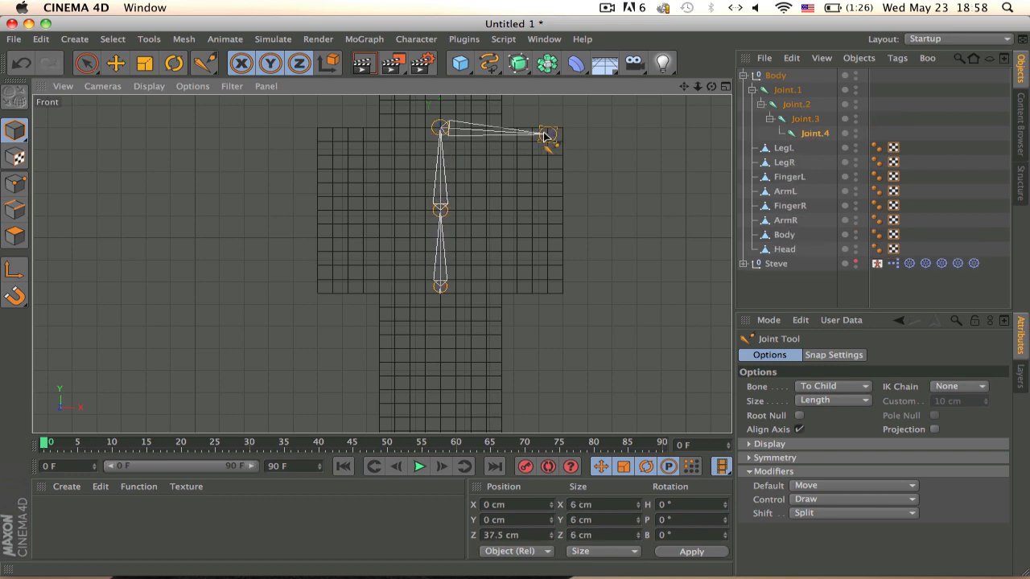
Continue the chain 37.5 cm out to the shoulder and down the arm, ending with a 25 cm bone
ctrl+click(531, 129)
ctrl+drag(532, 130, 534, 267)
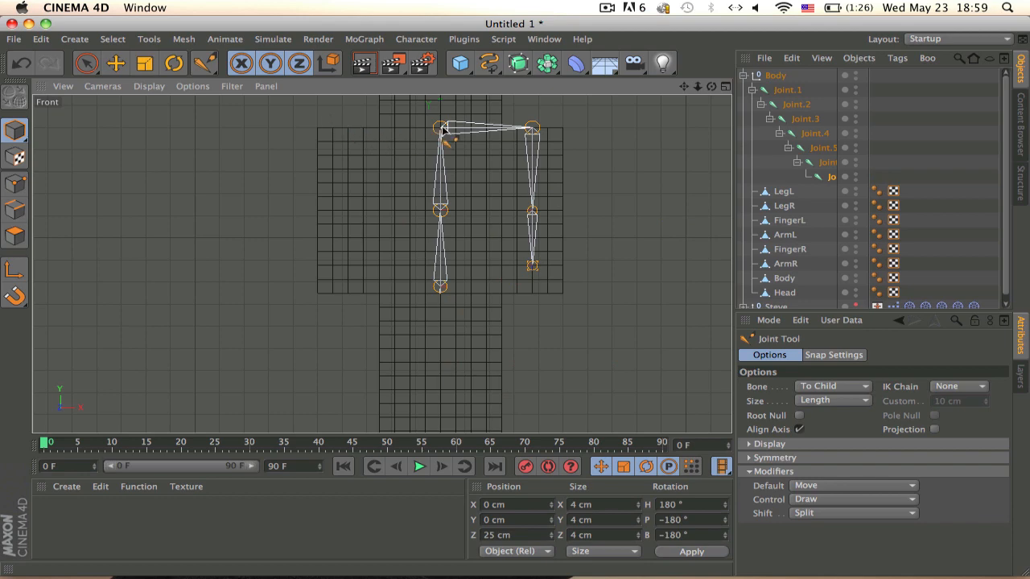
Branch a leg chain from the root joint out to the hip, then down through the knee to the foot with a 37.5 cm lower bone
scroll(443, 300, up, 8)
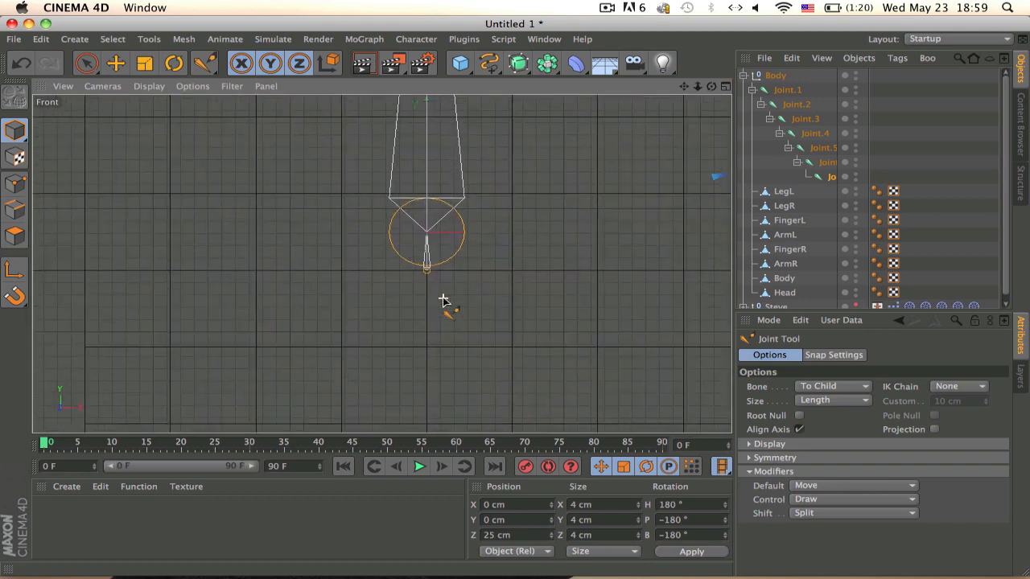
click(392, 205)
scroll(392, 205, down, 10)
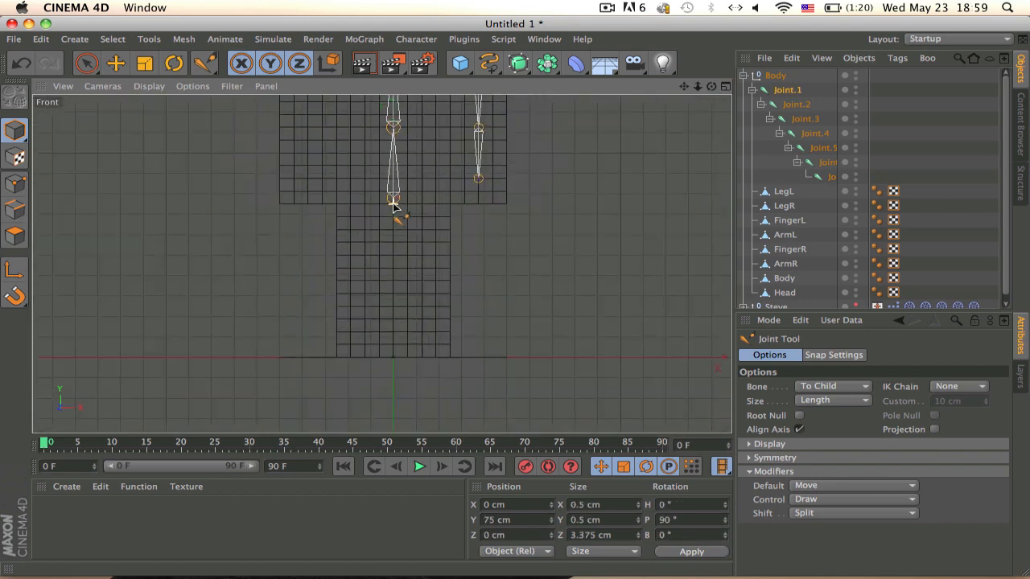
scroll(392, 201, up, 4)
scroll(393, 204, up, 3)
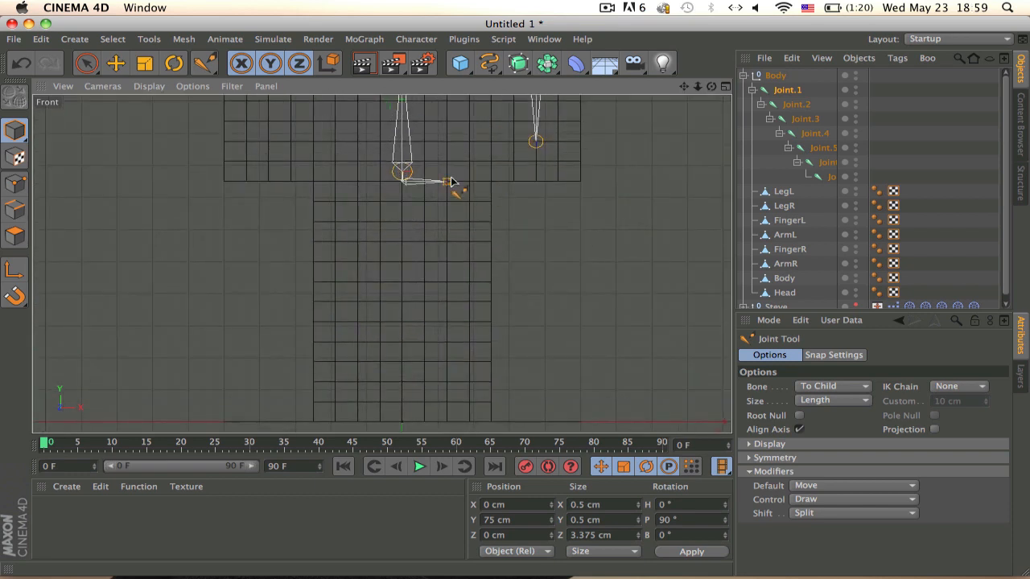
mouse_move(448, 357)
ctrl+mouse_down()
mouse_move(448, 394)
mouse_move(456, 317)
mouse_move(447, 303)
ctrl+mouse_up()
mouse_move(449, 438)
ctrl+mouse_down()
mouse_move(448, 412)
mouse_move(446, 422)
ctrl+mouse_up()
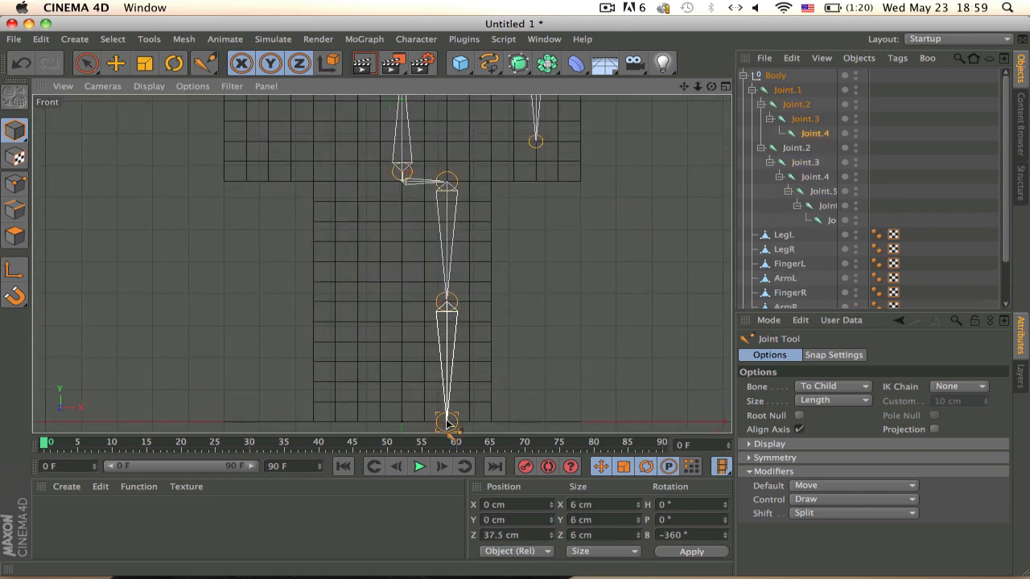
Mirror the arm chain Joint.5 to Joint.7 and the leg chain Joint.2 to Joint.4 to the character's other side with the Mirror Tool
alt+middle_drag(532, 313, 476, 353)
scroll(561, 236, down, 3)
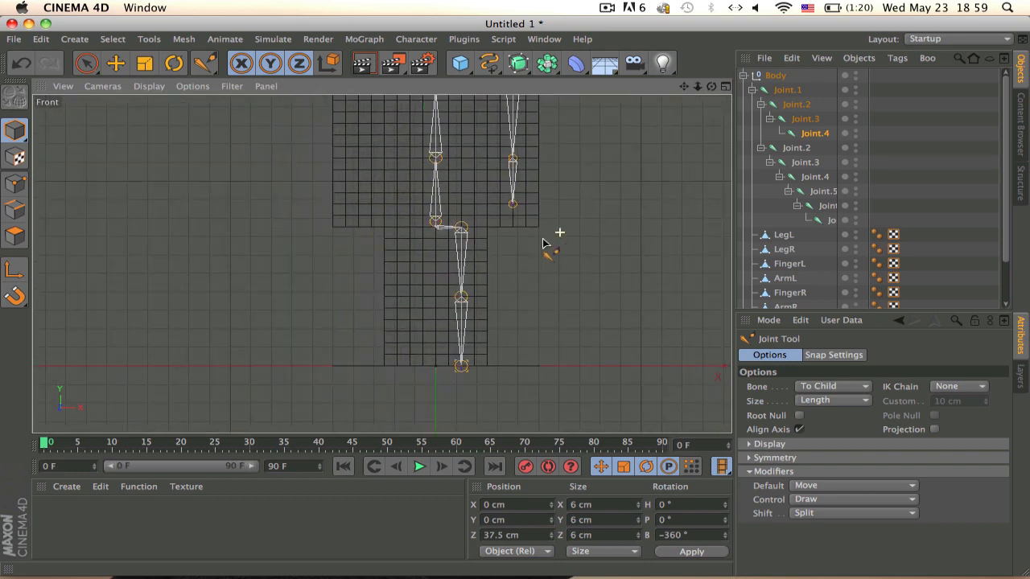
click(87, 64)
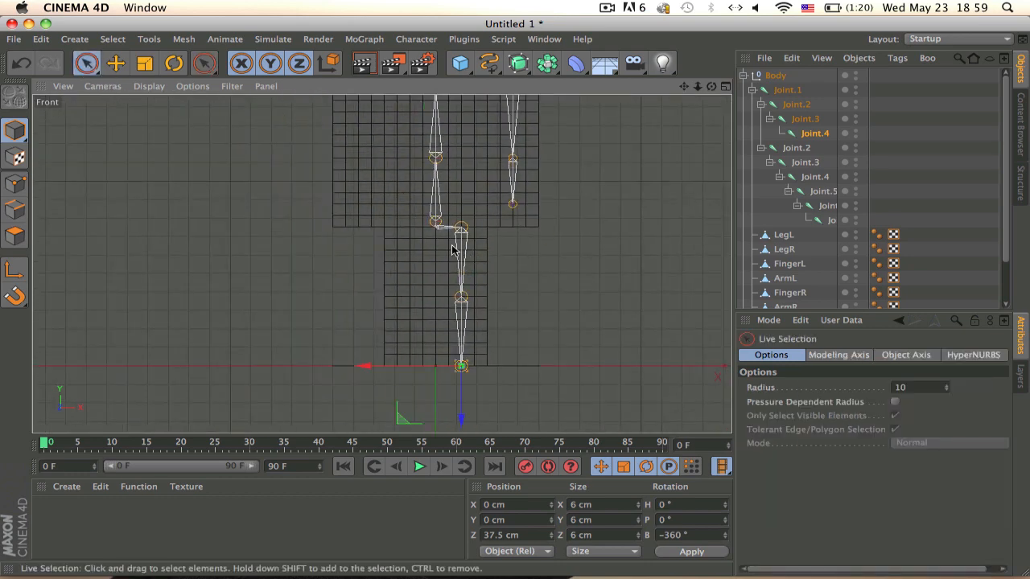
click(464, 344)
scroll(459, 223, up, 2)
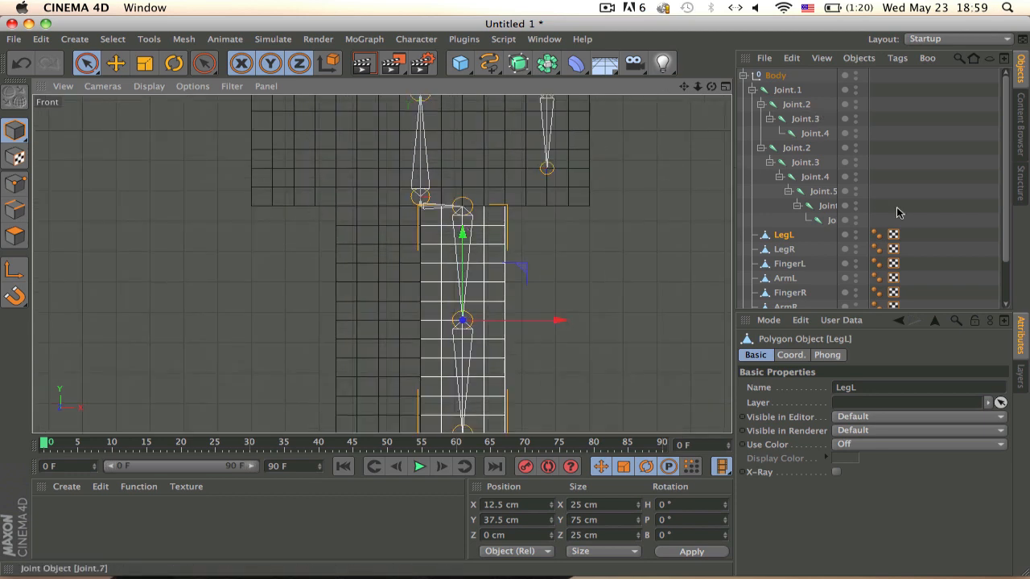
click(821, 193)
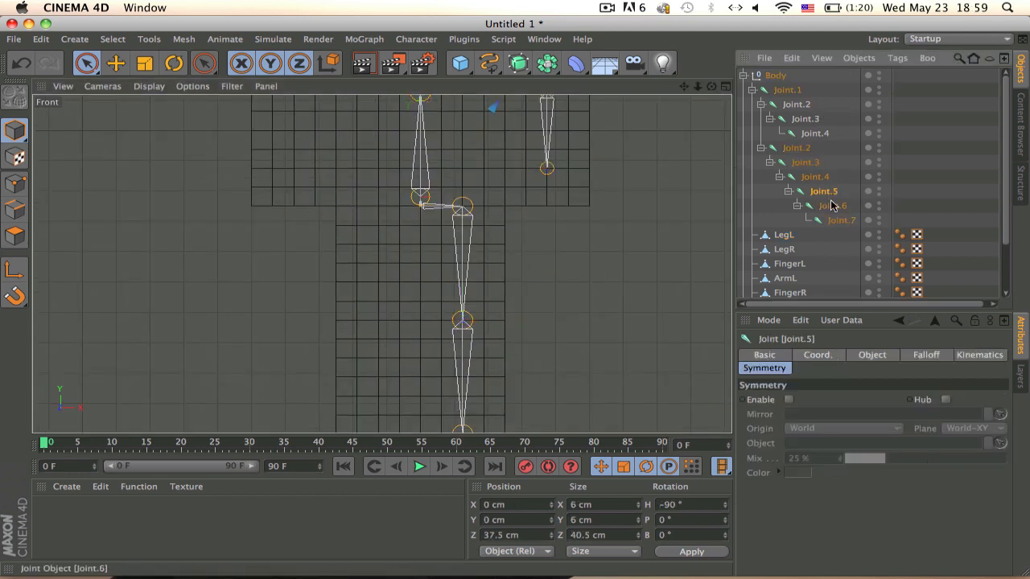
shift+click(838, 221)
alt+middle_drag(602, 243, 562, 366)
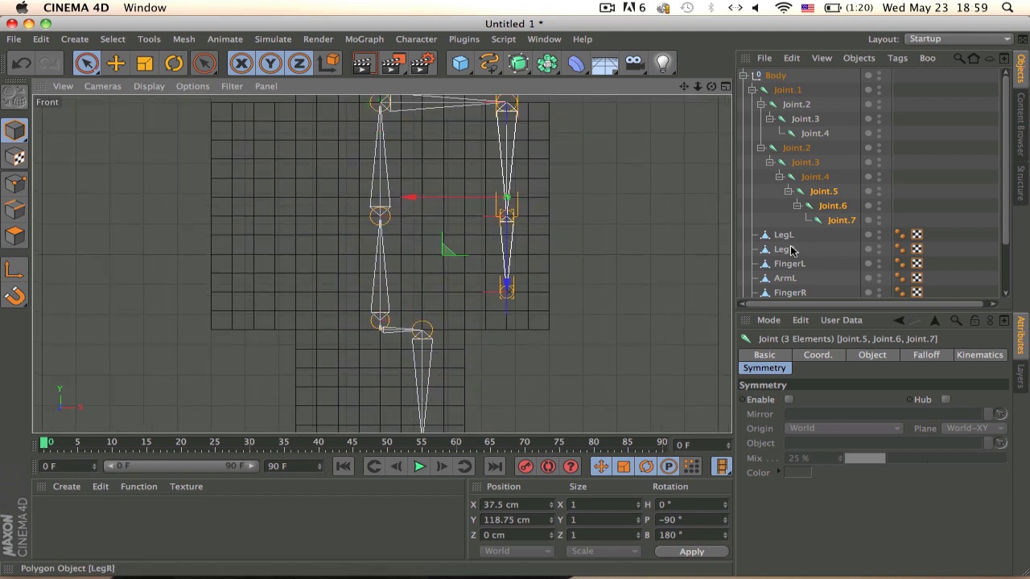
shift+click(814, 134)
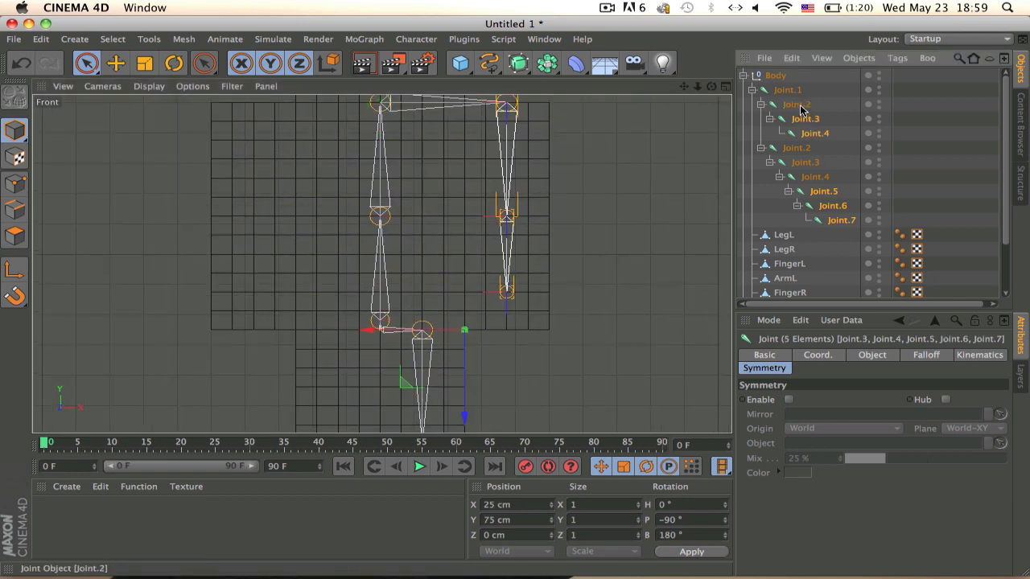
shift+click(796, 105)
alt+middle_drag(616, 342, 636, 204)
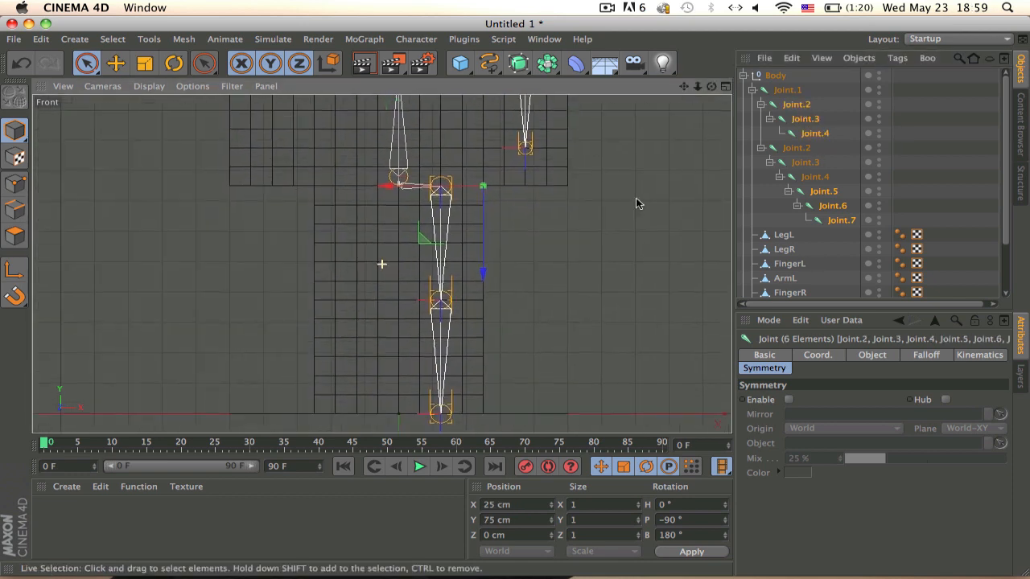
scroll(643, 197, down, 10)
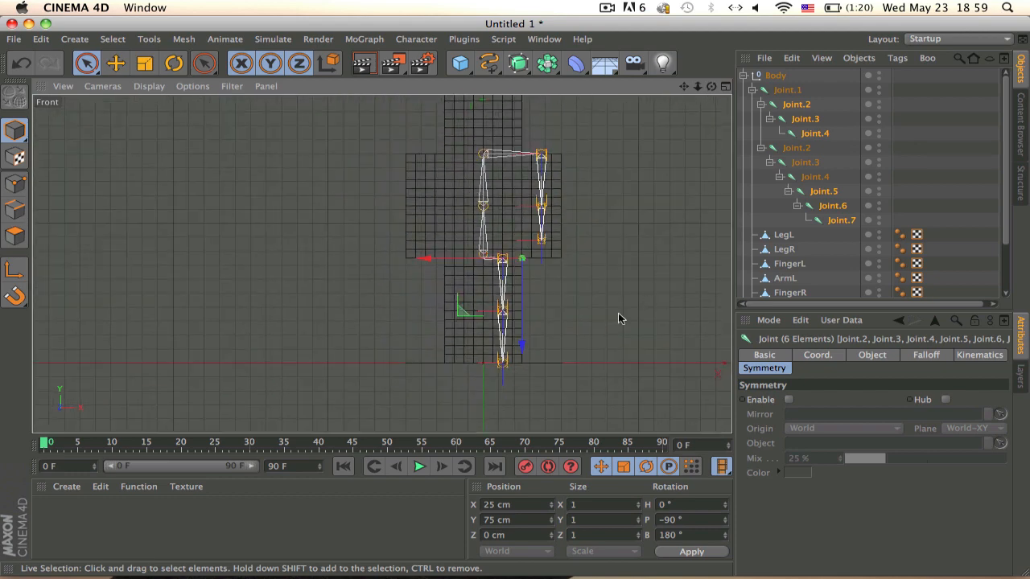
alt+middle_drag(618, 312, 482, 243)
click(415, 39)
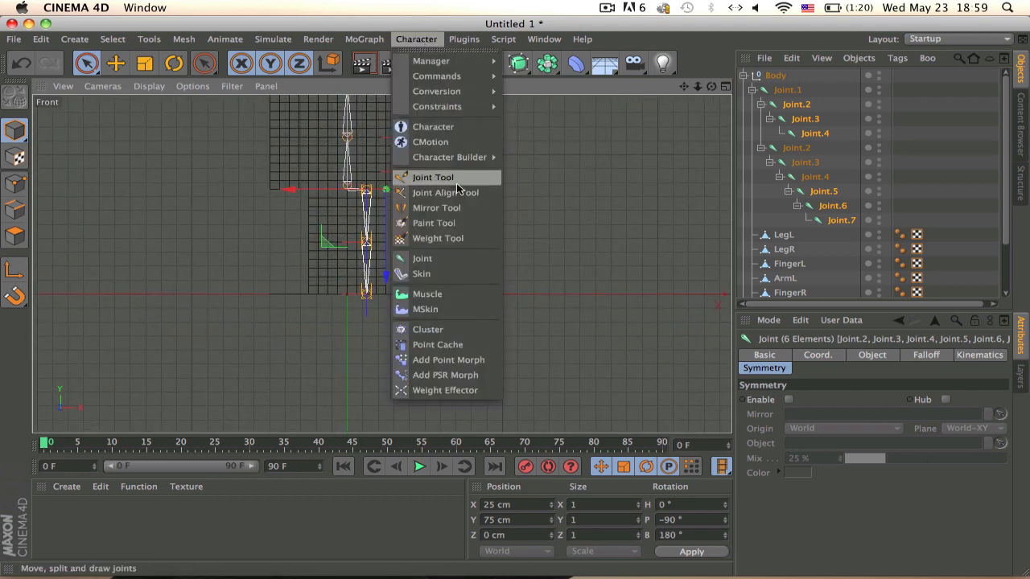
click(450, 207)
click(856, 445)
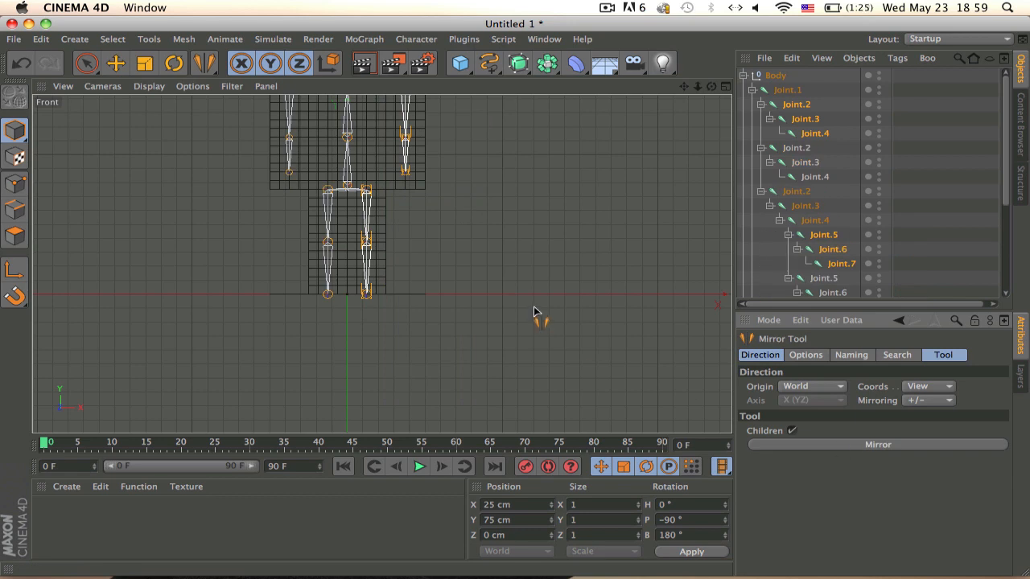
middle_drag(413, 340, 418, 389)
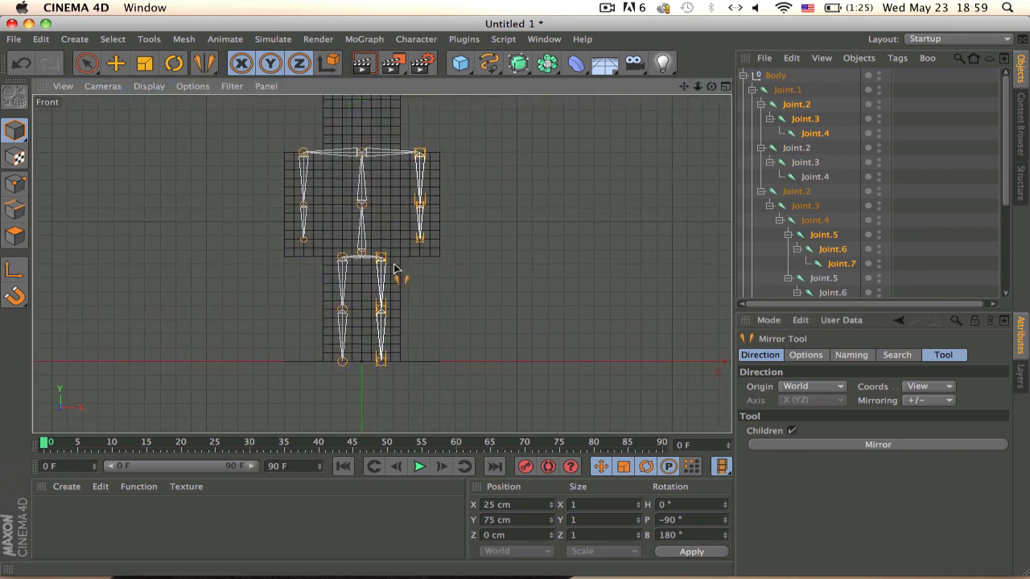
In the perspective view, add an n-Side spline lying in the XZ plane with a radius of 40 cm
key(F1)
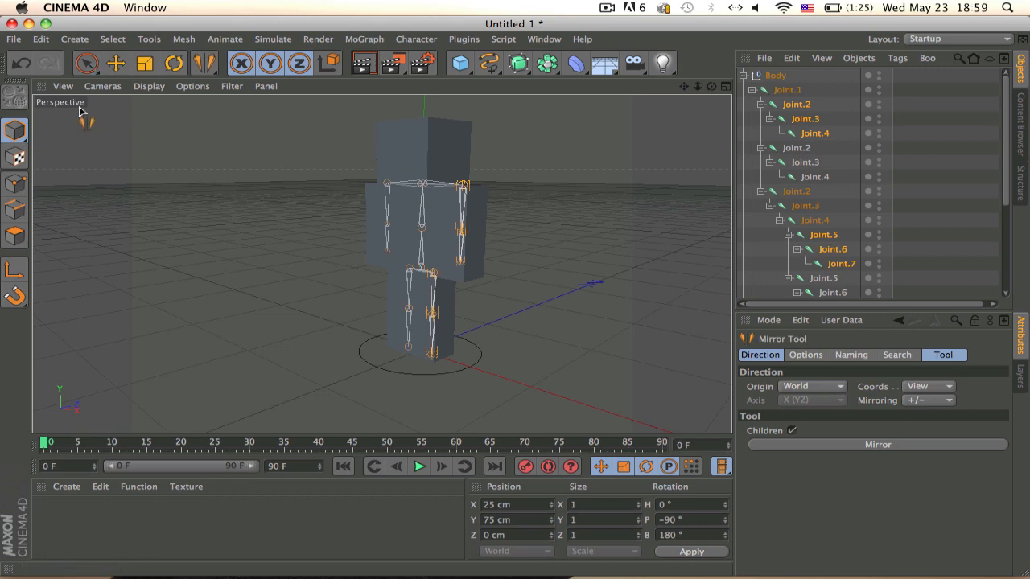
click(86, 65)
click(388, 168)
alt+middle_drag(454, 170, 455, 240)
scroll(451, 182, up, 3)
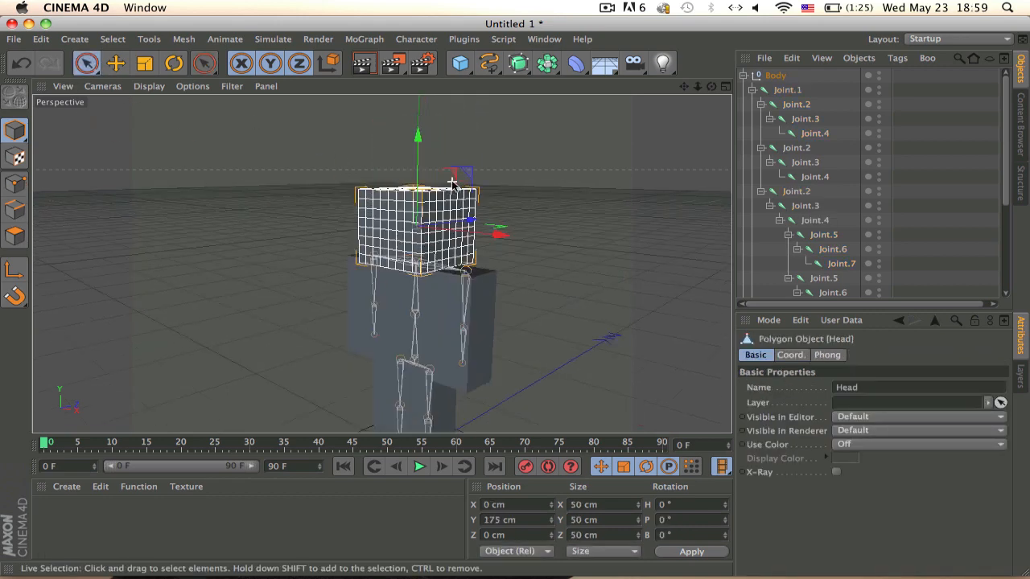
scroll(452, 183, up, 3)
click(488, 63)
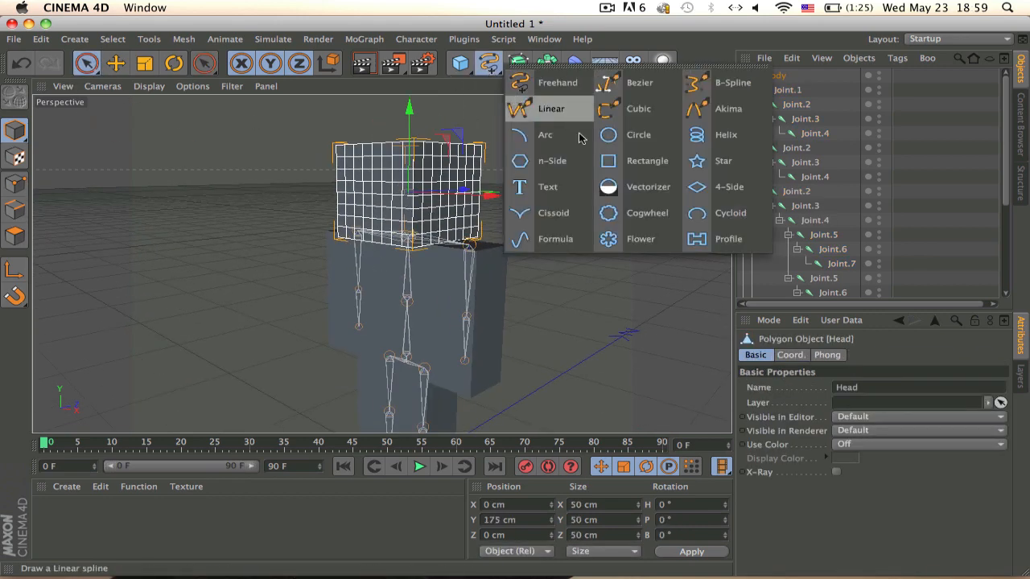
click(554, 161)
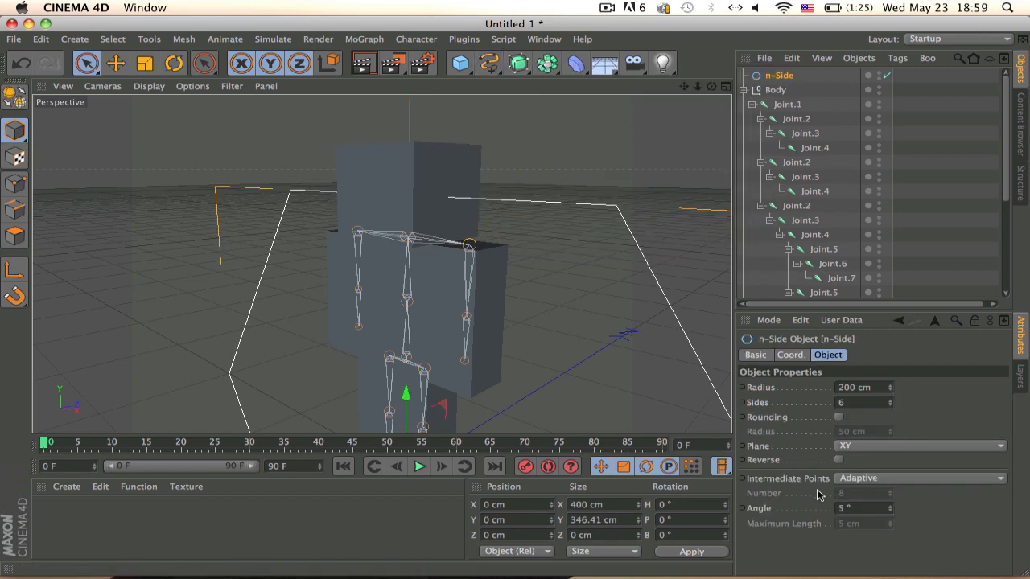
click(865, 448)
click(868, 492)
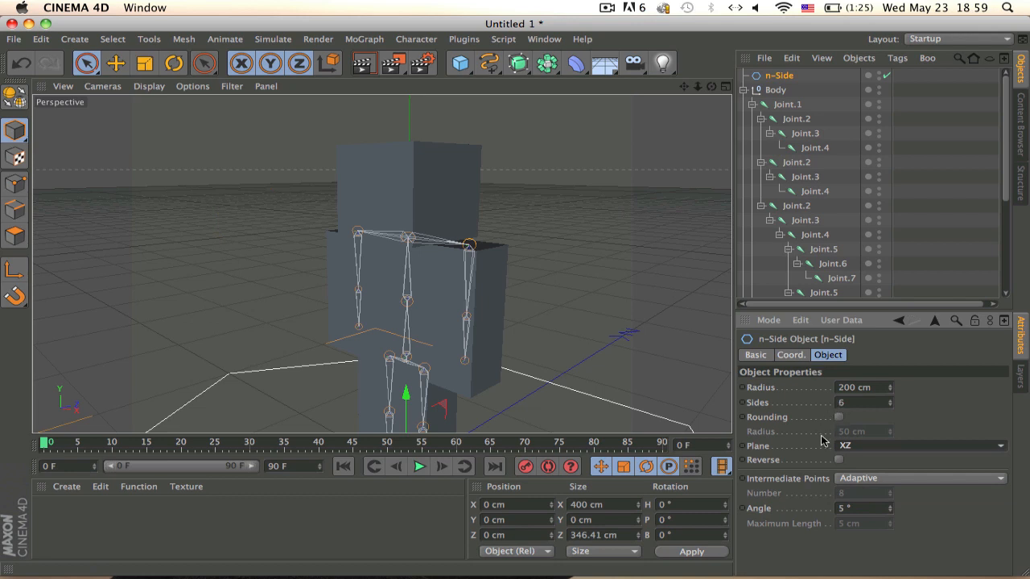
click(861, 387)
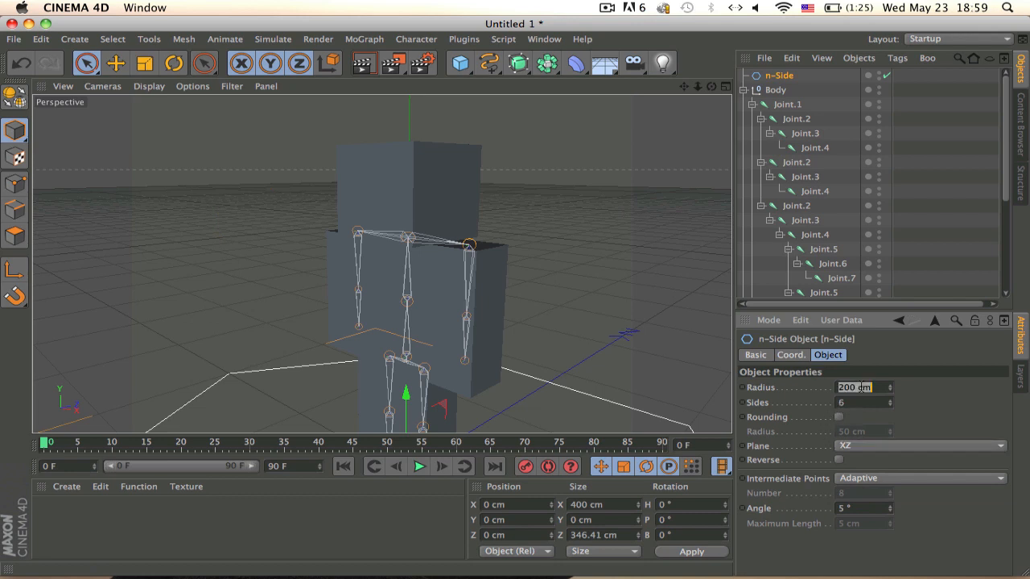
text(40)
key(Return)
Raise the n-Side spline to the base of the head, at a Y position of 150 cm
key(e)
drag(405, 394, 449, 146)
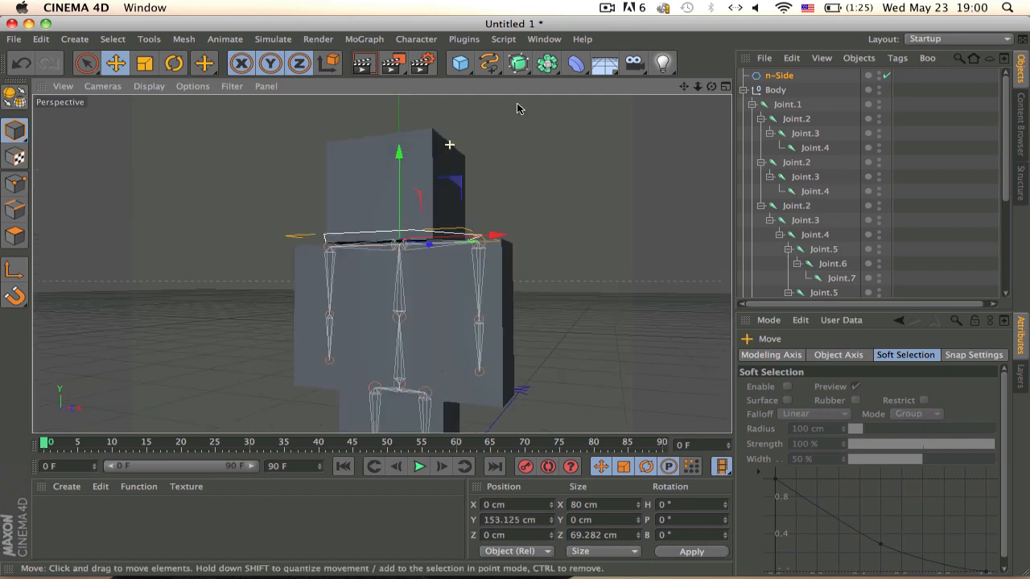
alt+drag(517, 108, 552, 129)
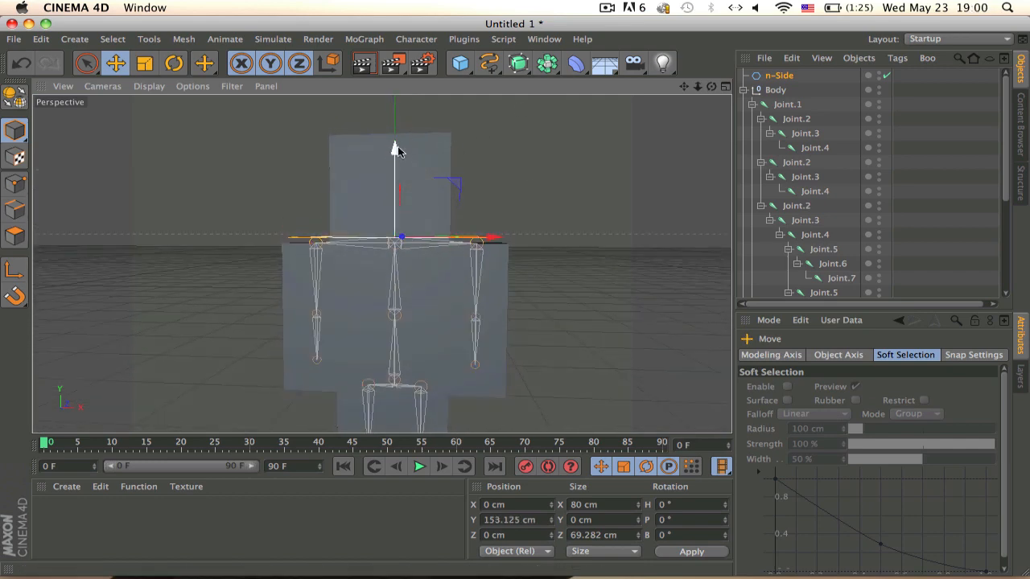
drag(398, 148, 316, 175)
alt+drag(381, 263, 502, 246)
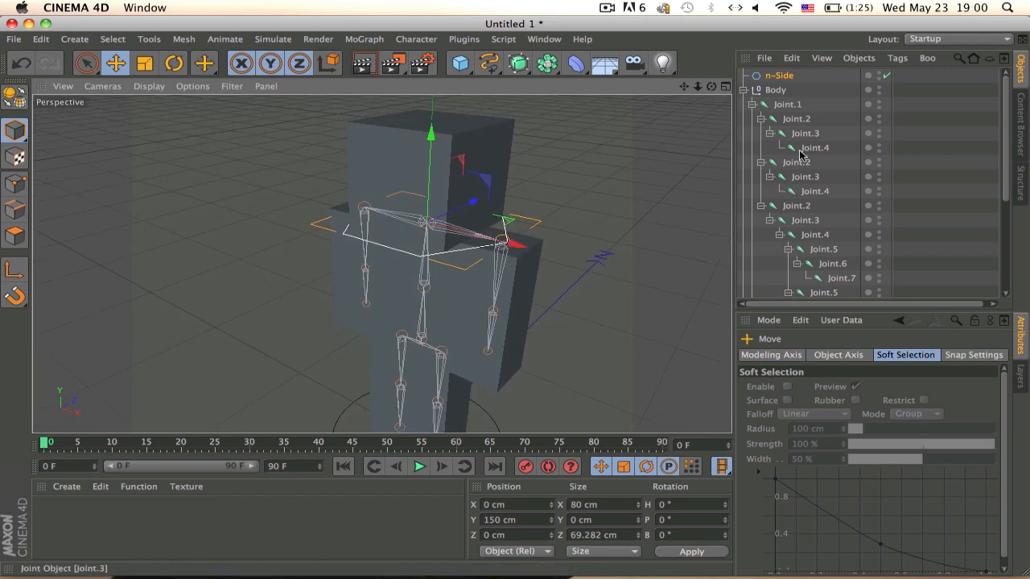
Set the n-Side spline's radius to 50 cm
click(777, 78)
double_click(860, 389)
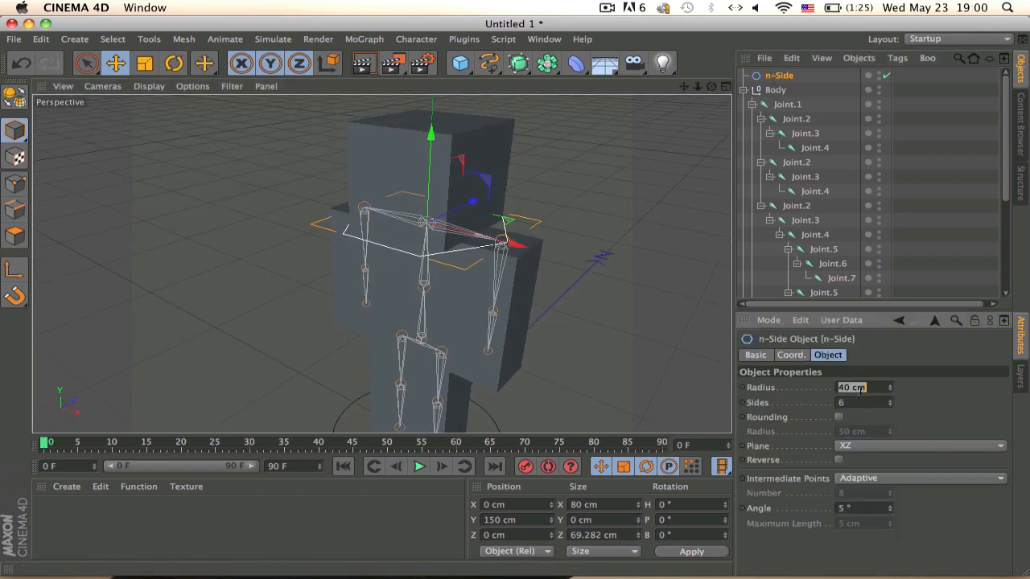
text(50)
key(Return)
Rename the n-Side spline as Head and make the Head mesh its child
double_click(793, 77)
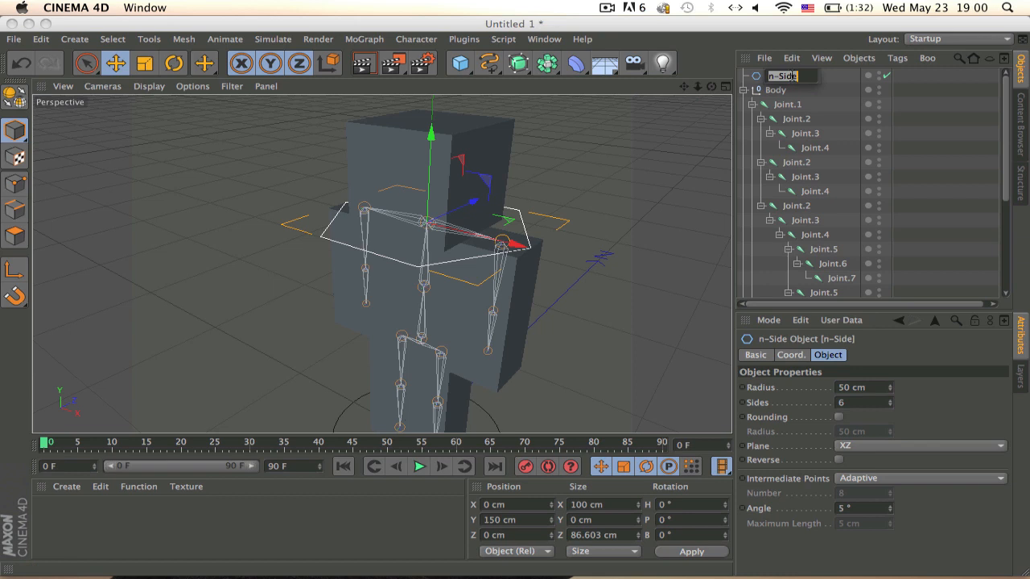
text(Head)
key(Return)
scroll(848, 172, down, 5)
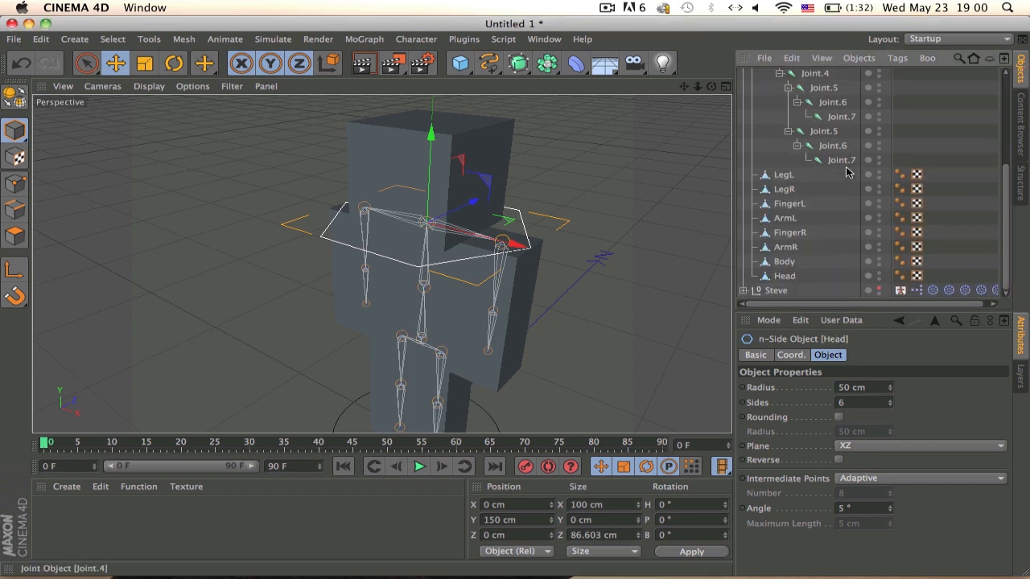
drag(789, 72, 783, 77)
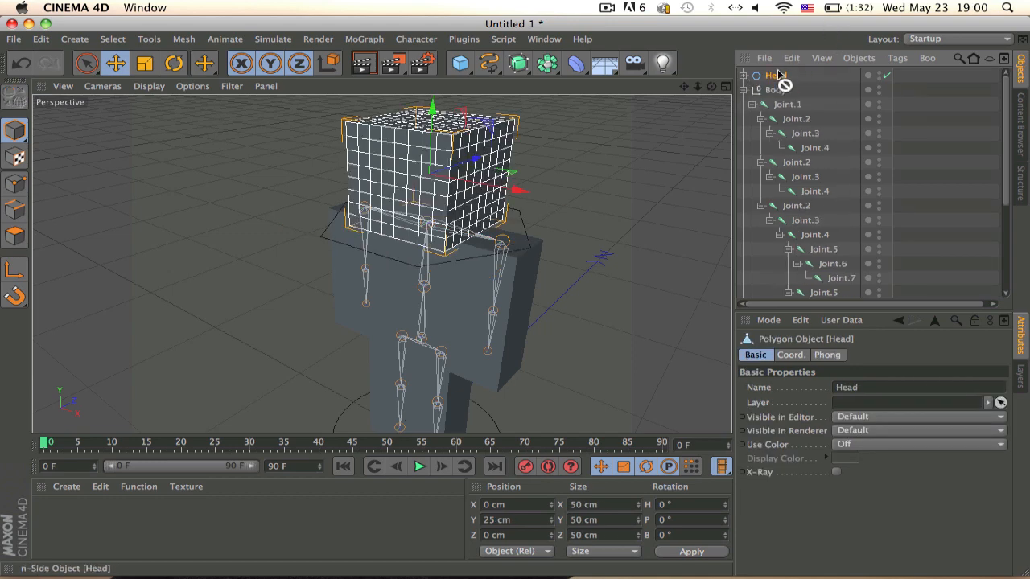
click(603, 9)
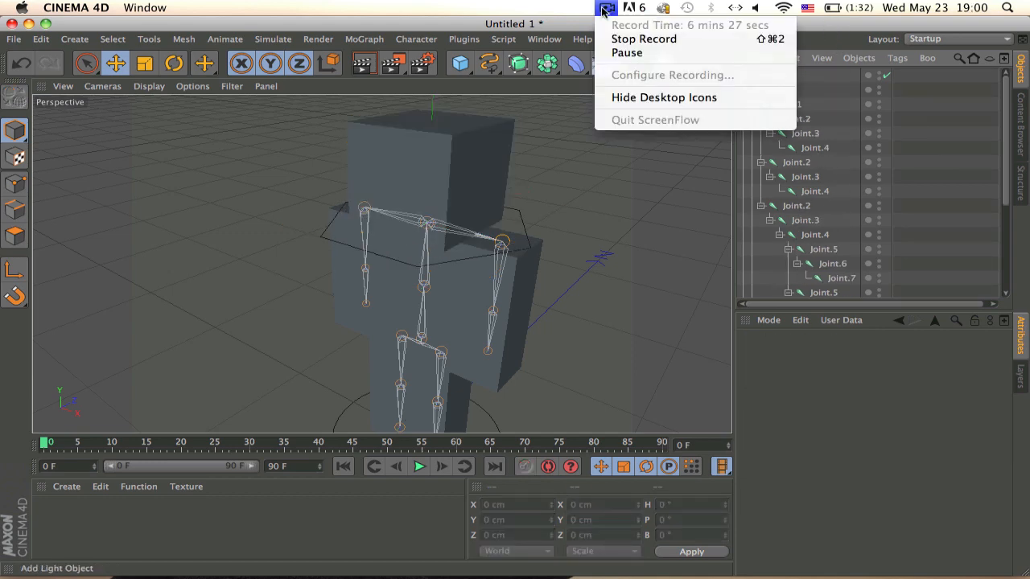
click(636, 55)
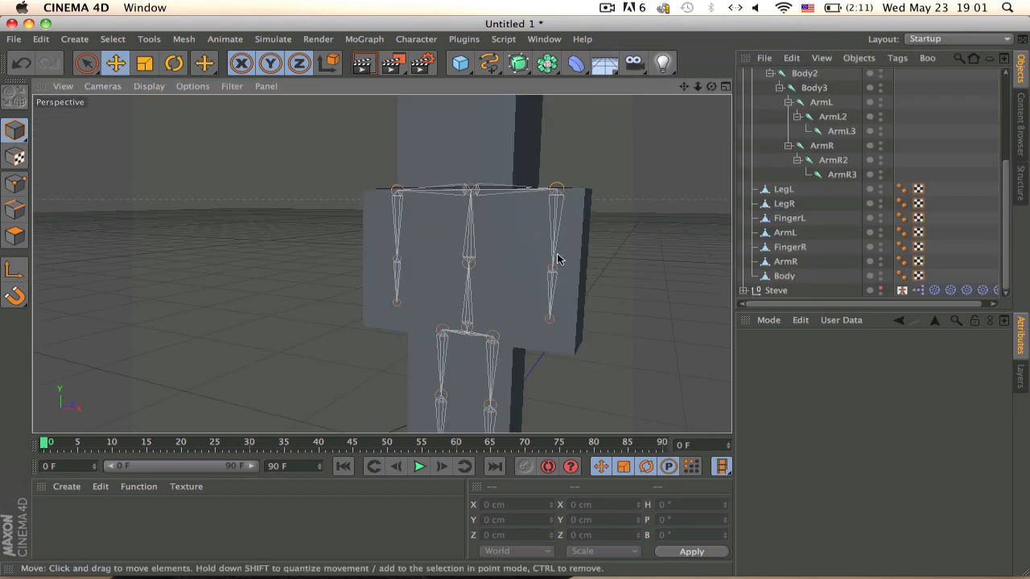
alt+drag(554, 257, 611, 267)
scroll(796, 179, up, 5)
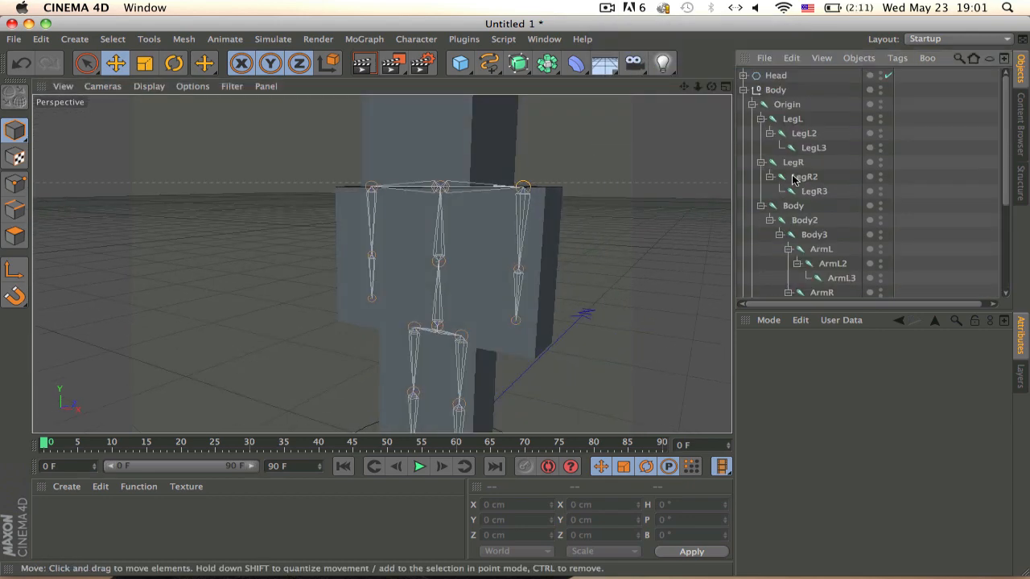
alt+drag(613, 211, 620, 190)
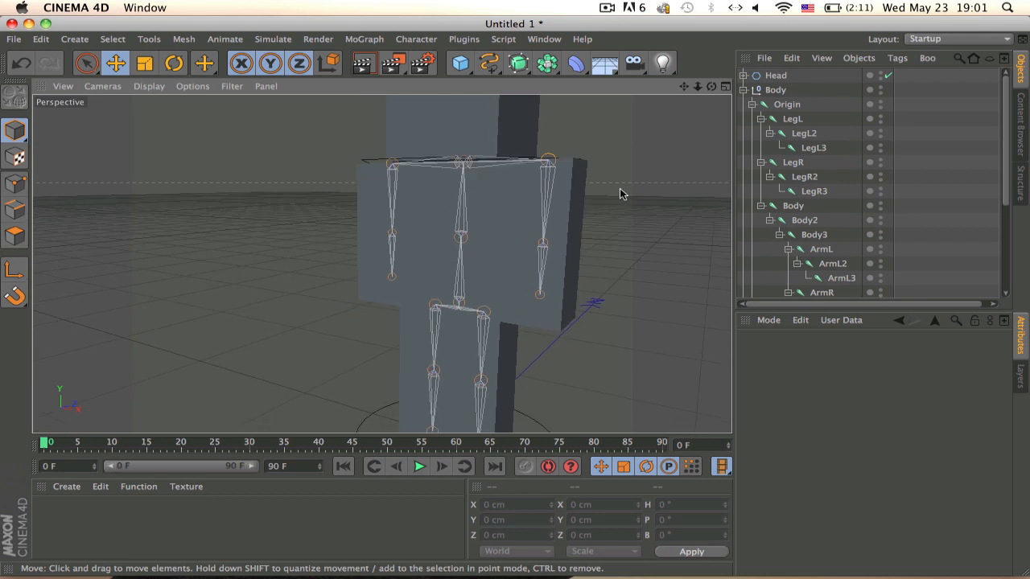
scroll(788, 102, down, 5)
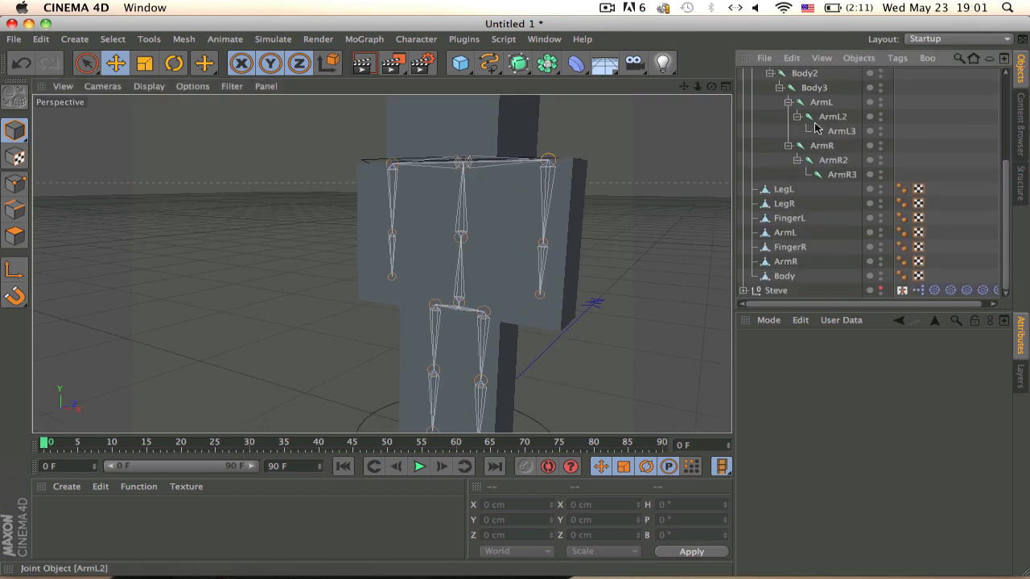
scroll(795, 100, up, 5)
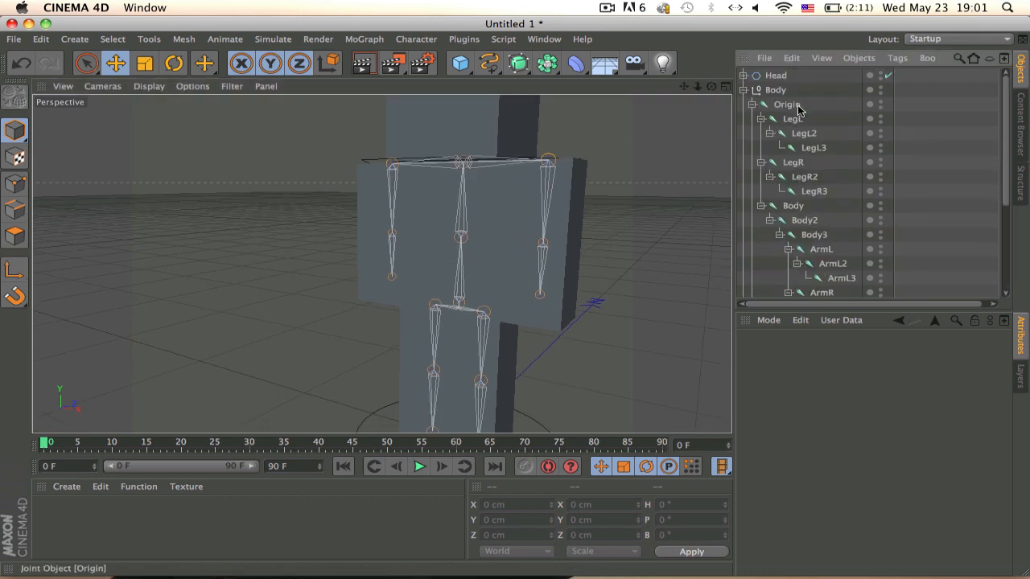
Select the whole joint hierarchy from Origin through ArmR3 and align the joints through their object properties
click(798, 110)
scroll(797, 129, down, 5)
shift+click(841, 174)
click(863, 357)
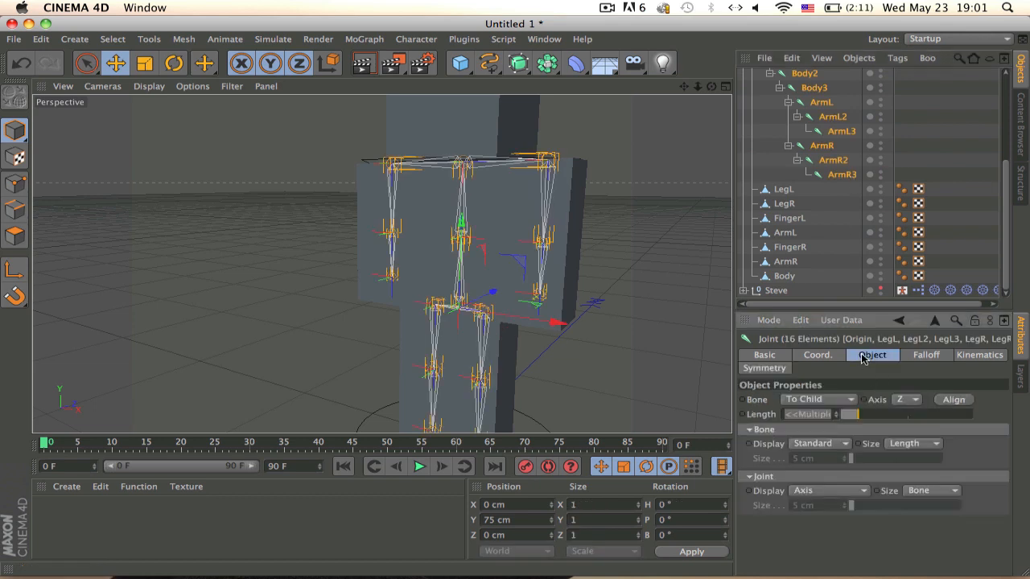
click(951, 400)
Align all the selected joints with the Joint Align Tool and inspect the skeleton around the hips
click(418, 38)
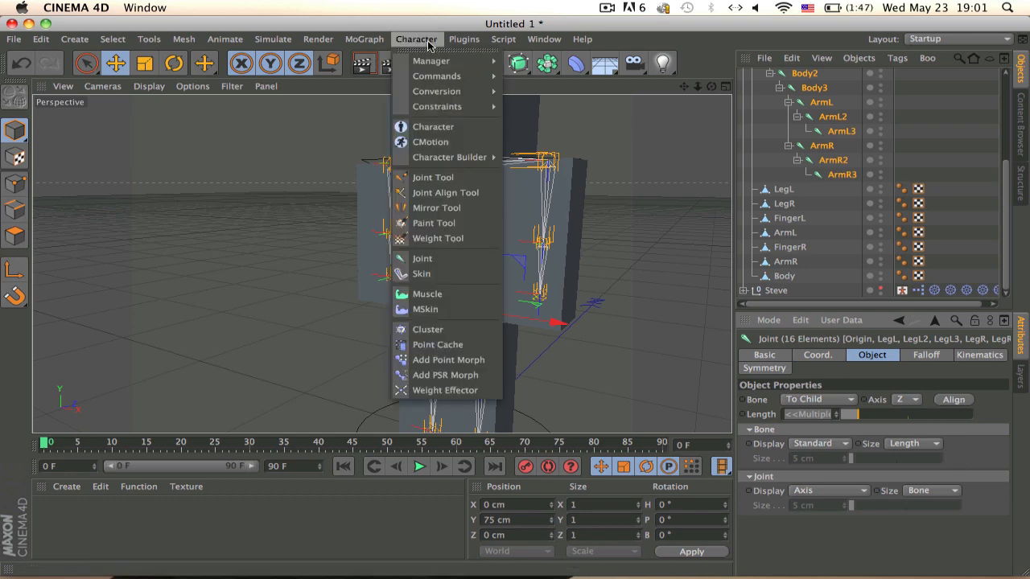
click(472, 194)
click(884, 445)
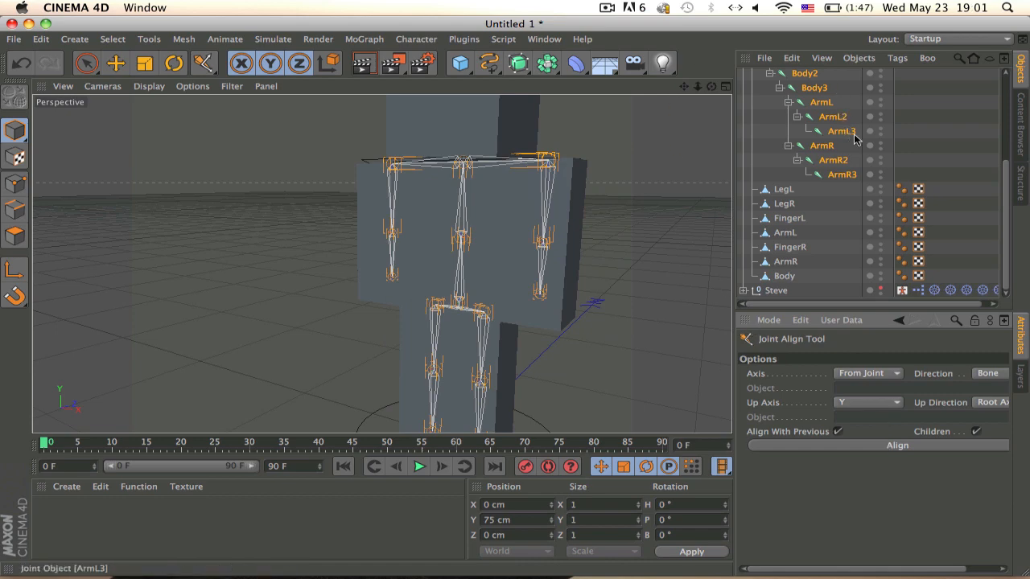
scroll(437, 287, up, 4)
scroll(437, 287, down, 8)
alt+middle_drag(520, 288, 520, 316)
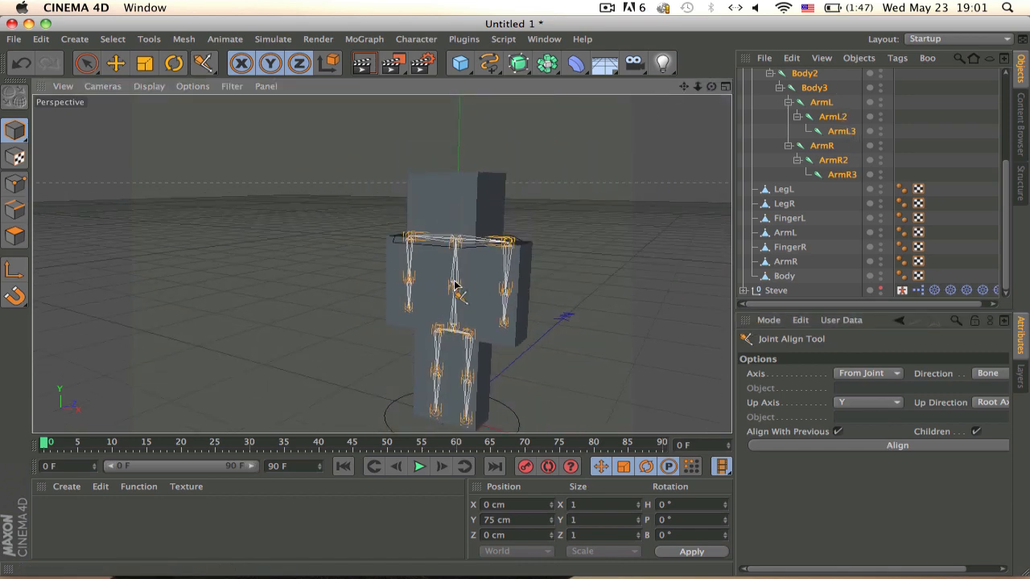
scroll(454, 286, up, 8)
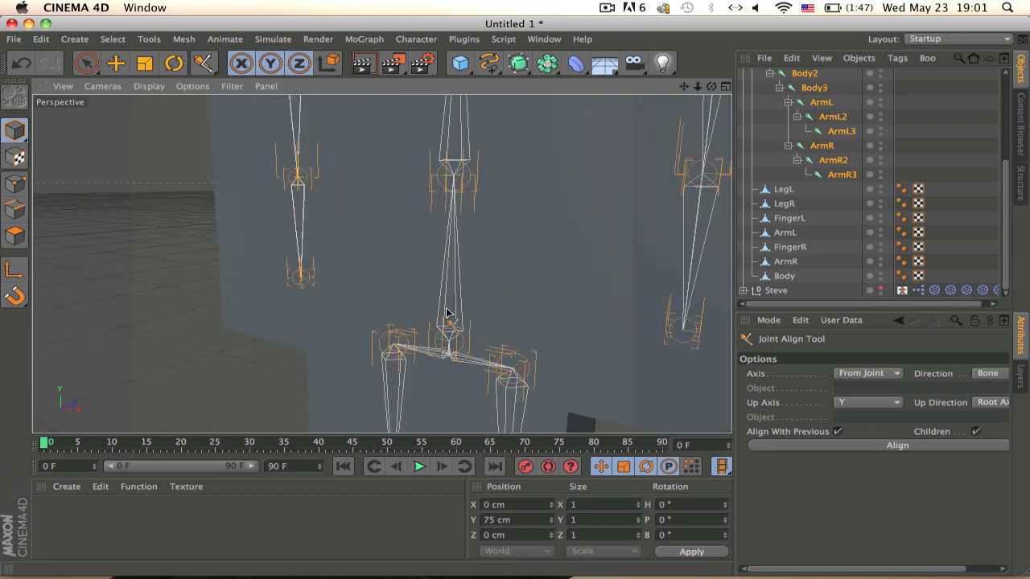
Make the Head spline a child of the Body3 joint in the object hierarchy
alt+drag(501, 330, 544, 191)
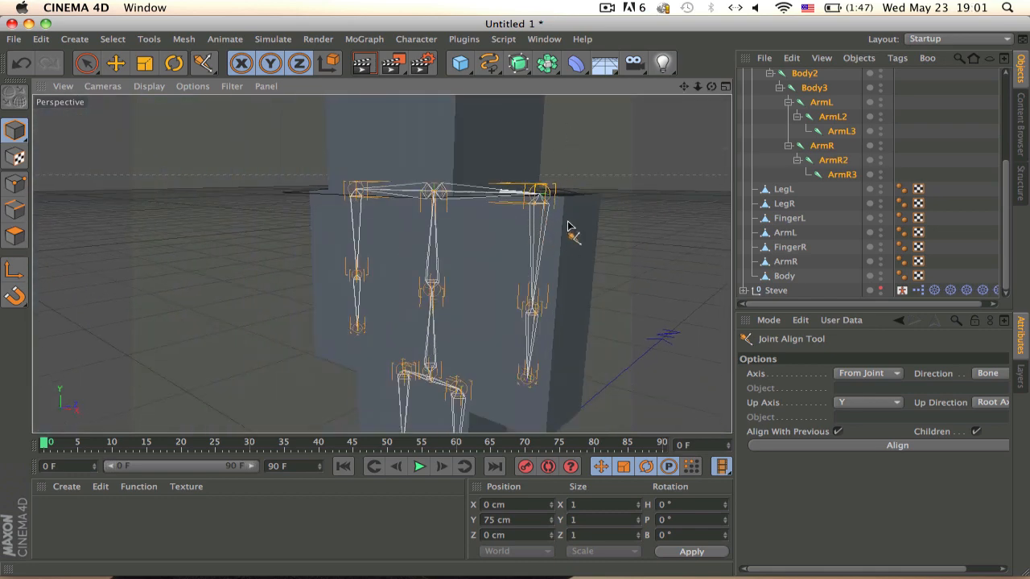
alt+drag(568, 227, 402, 169)
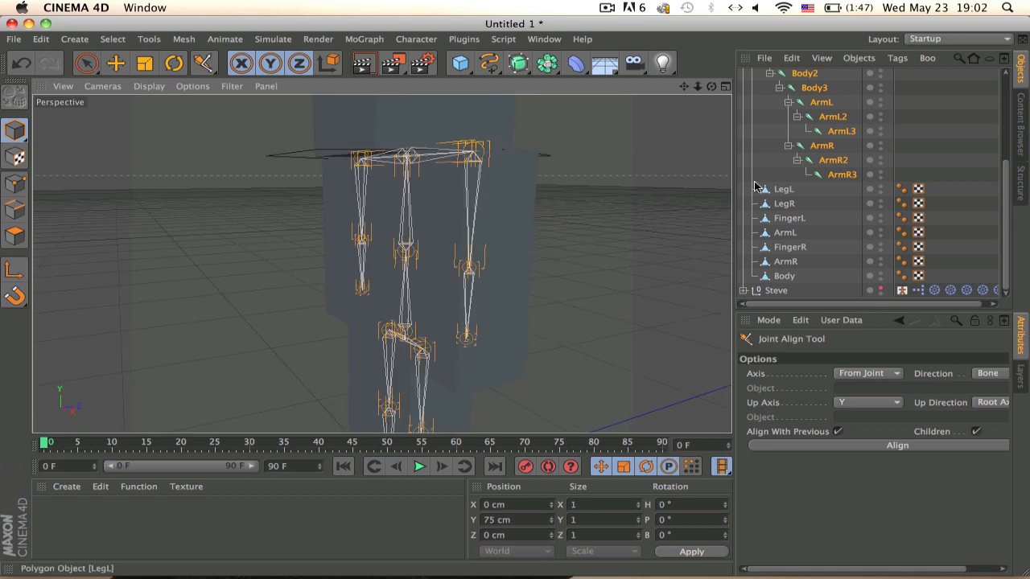
scroll(812, 145, up, 5)
click(973, 160)
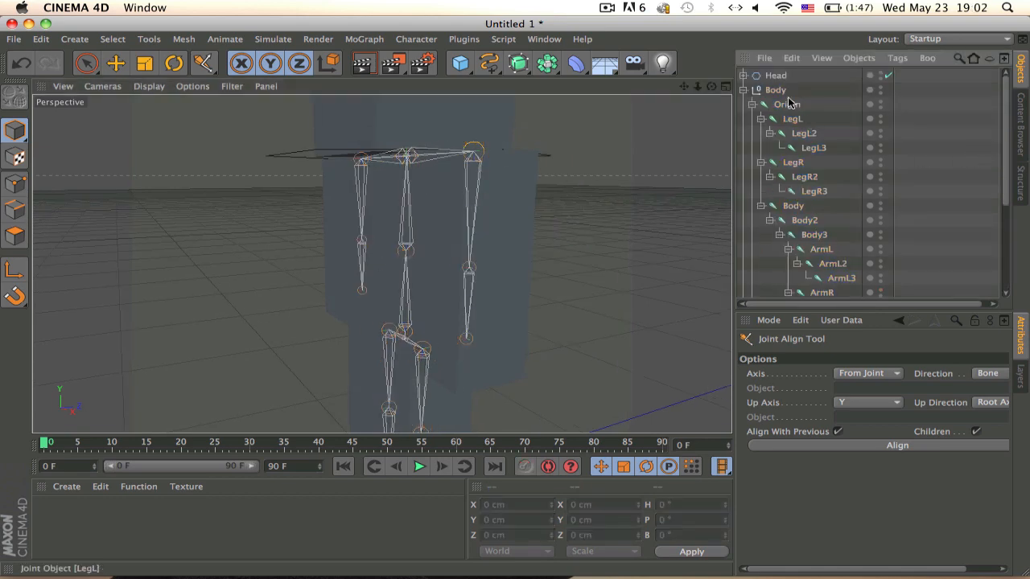
drag(775, 75, 790, 125)
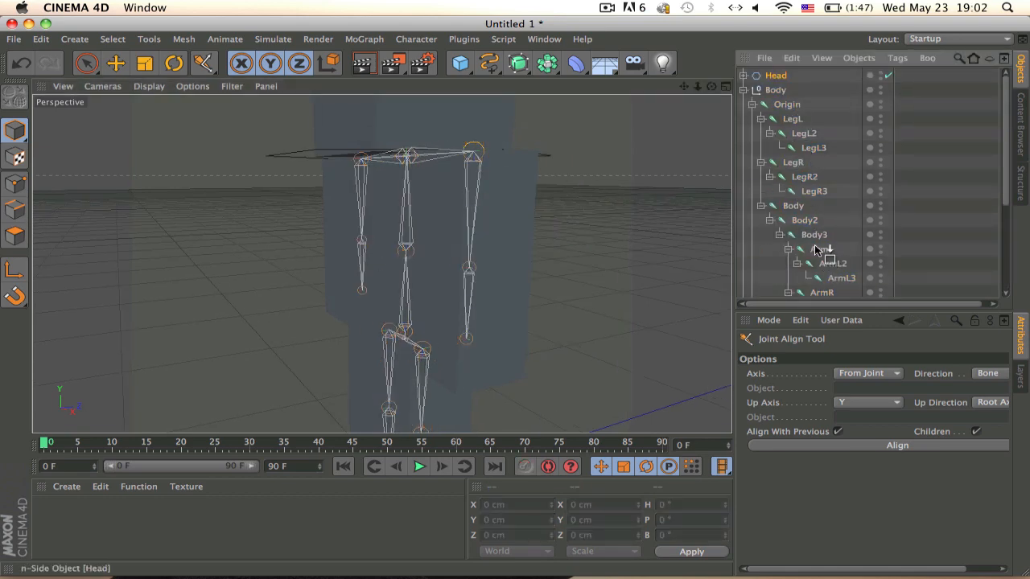
drag(815, 235, 817, 241)
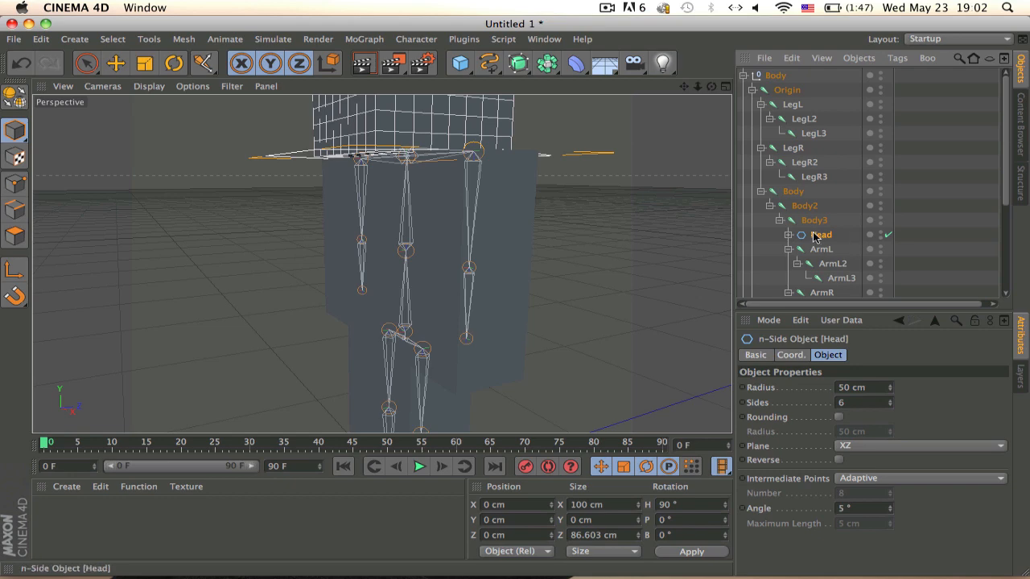
Try rotating the Body3 joint to test the upper body hierarchy, and undo the rotation
click(797, 207)
click(807, 219)
alt+drag(512, 191, 619, 172)
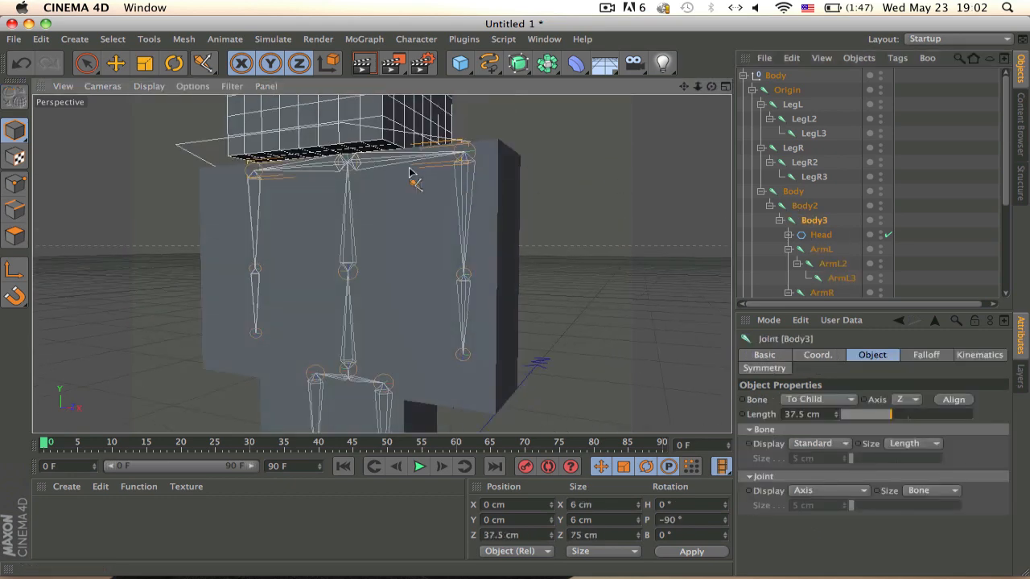
alt+drag(411, 172, 492, 195)
key(r)
drag(399, 201, 460, 241)
key(super+z)
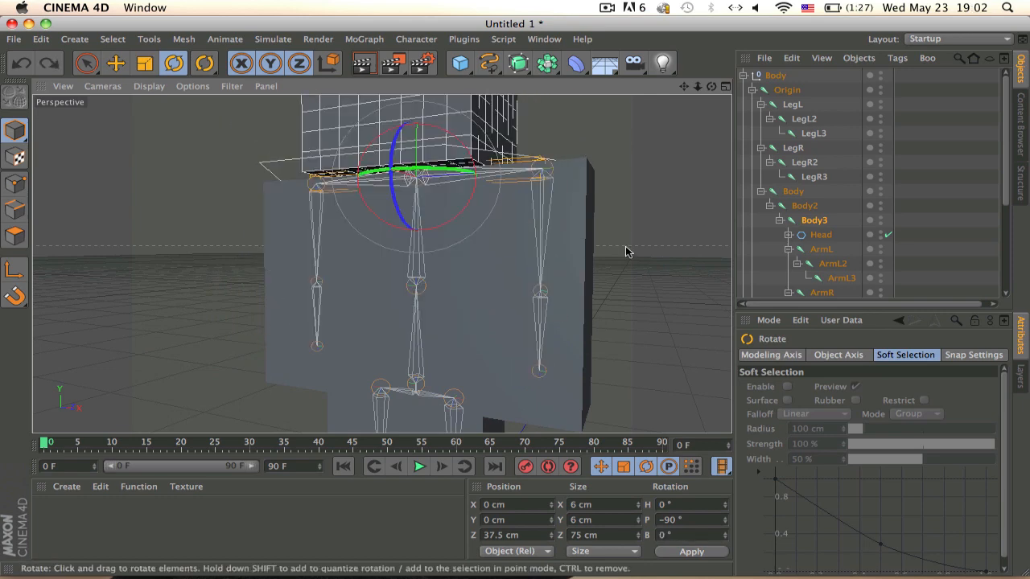
alt+drag(627, 252, 625, 202)
Move the FingerL mesh under the ArmL2 joint and the FingerR mesh under the ArmR2 joint
scroll(834, 178, down, 5)
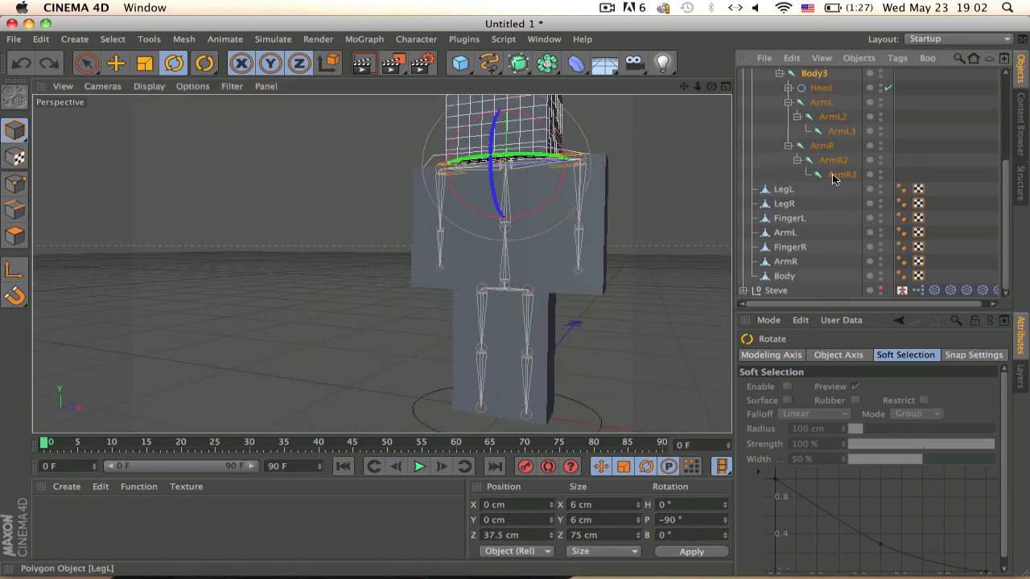
click(780, 233)
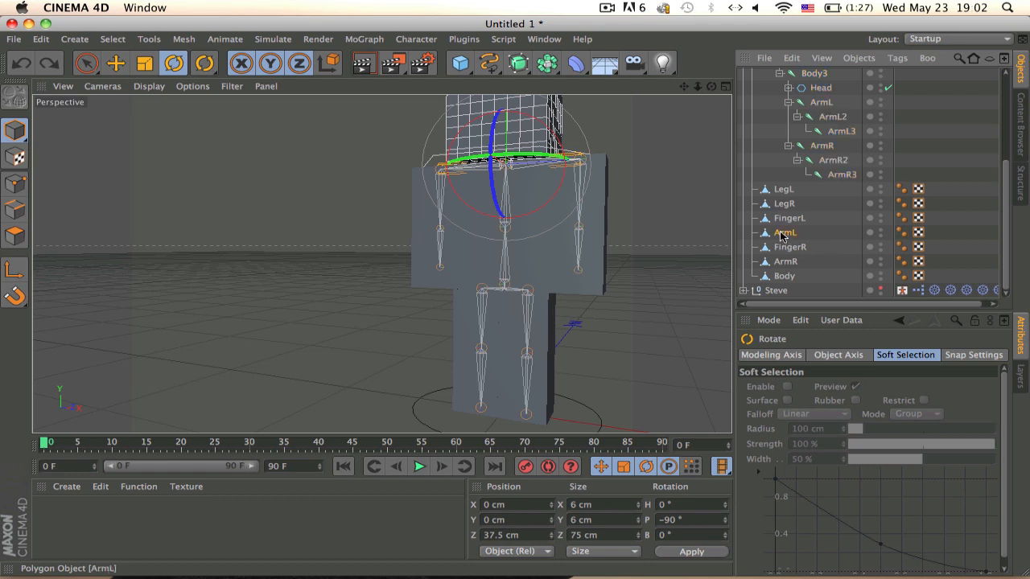
click(789, 219)
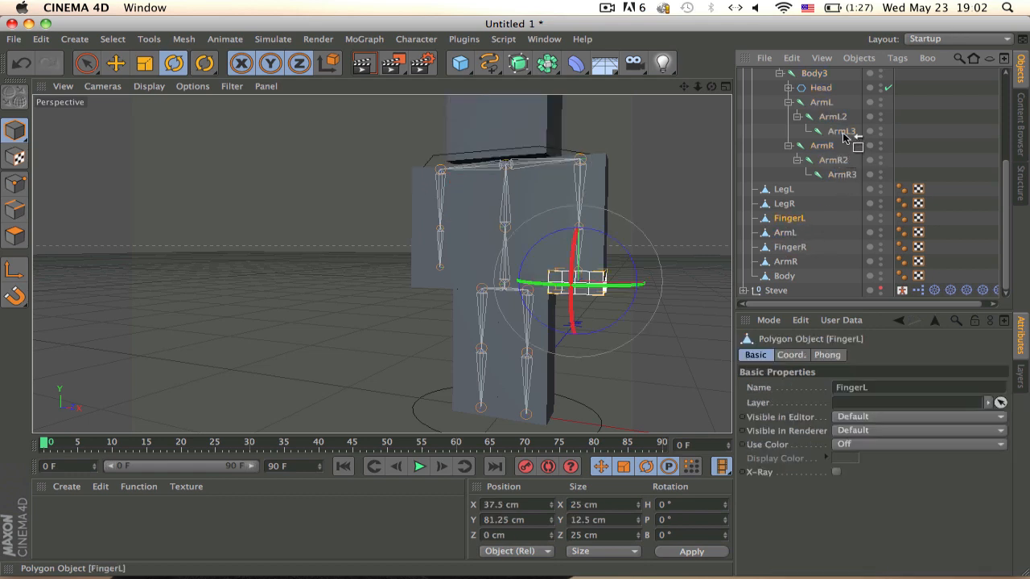
drag(844, 138, 843, 140)
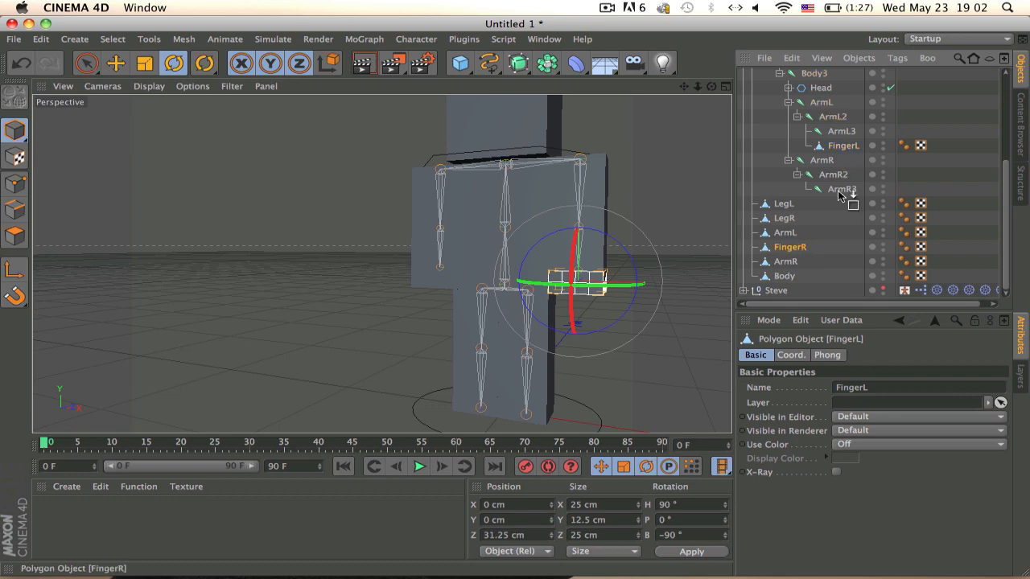
drag(851, 197, 850, 197)
Bind the LegL mesh to the LegL, LegL2 and LegL3 joints
click(833, 117)
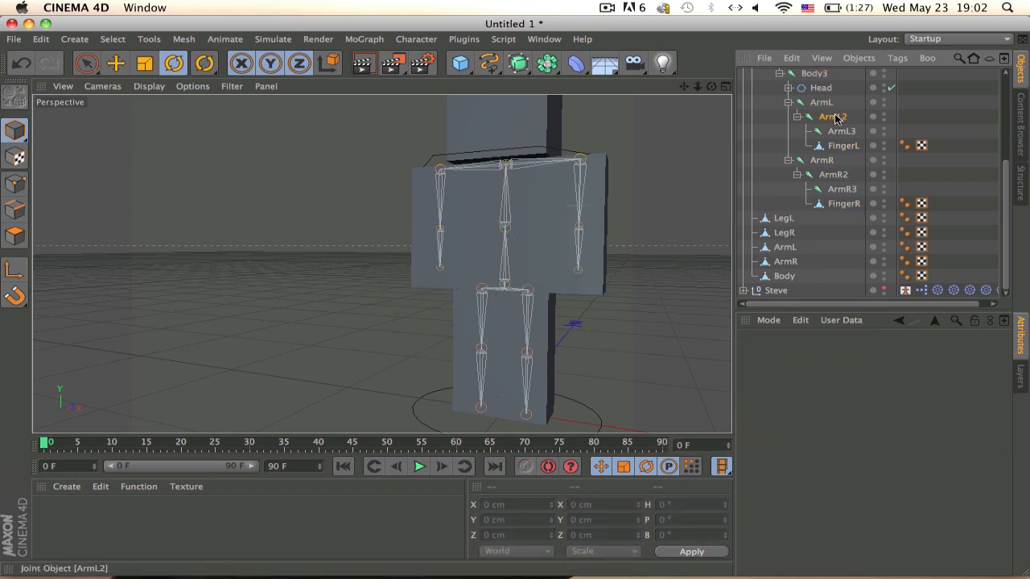
click(823, 103)
click(782, 218)
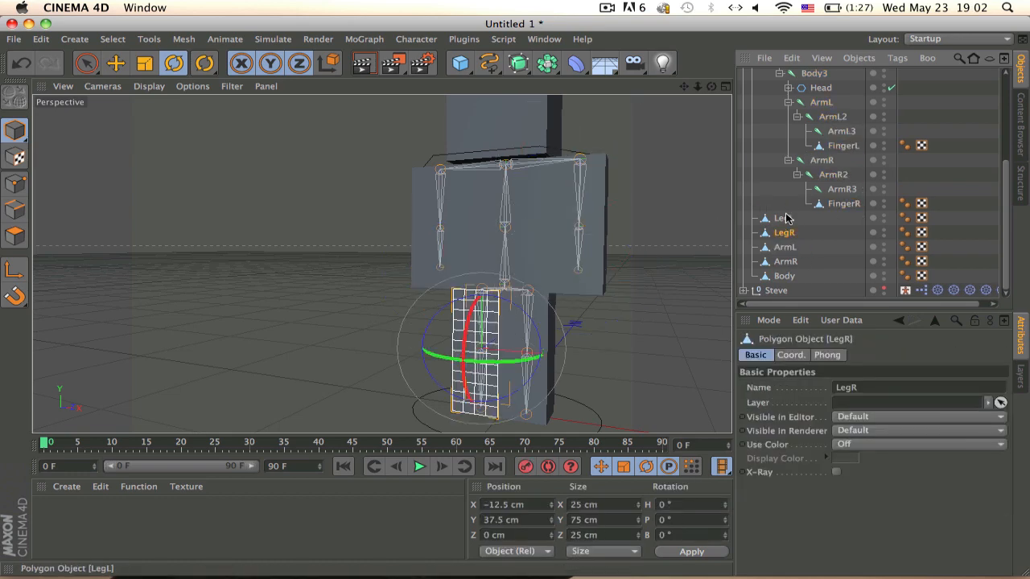
scroll(826, 180, up, 4)
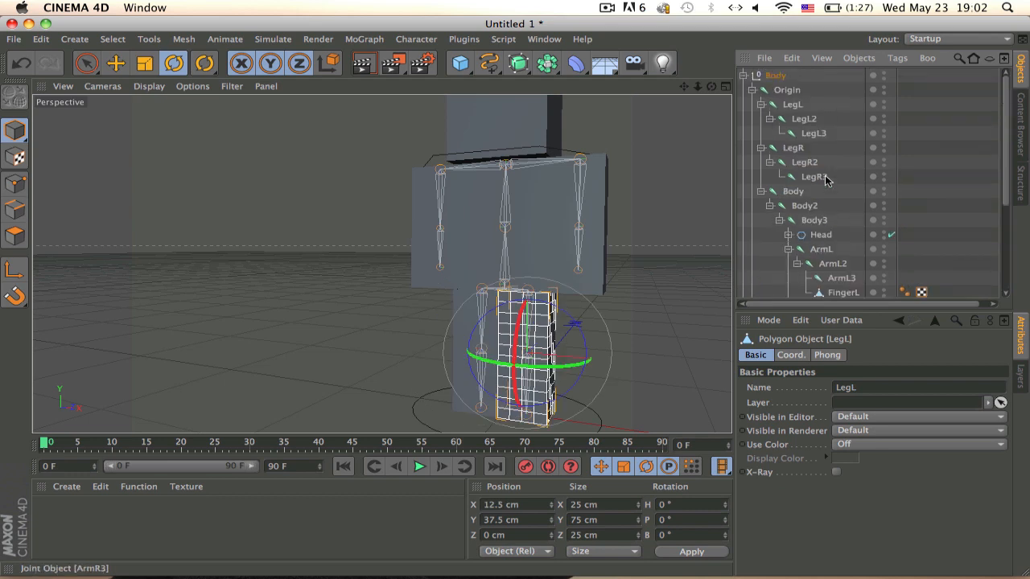
ctrl+click(798, 108)
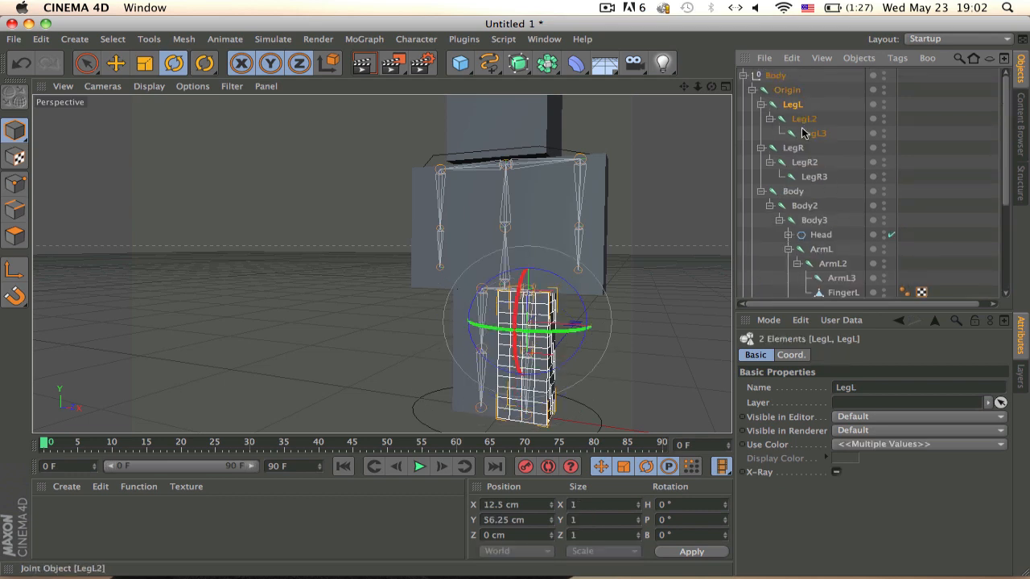
ctrl+click(812, 134)
ctrl+click(806, 122)
click(416, 38)
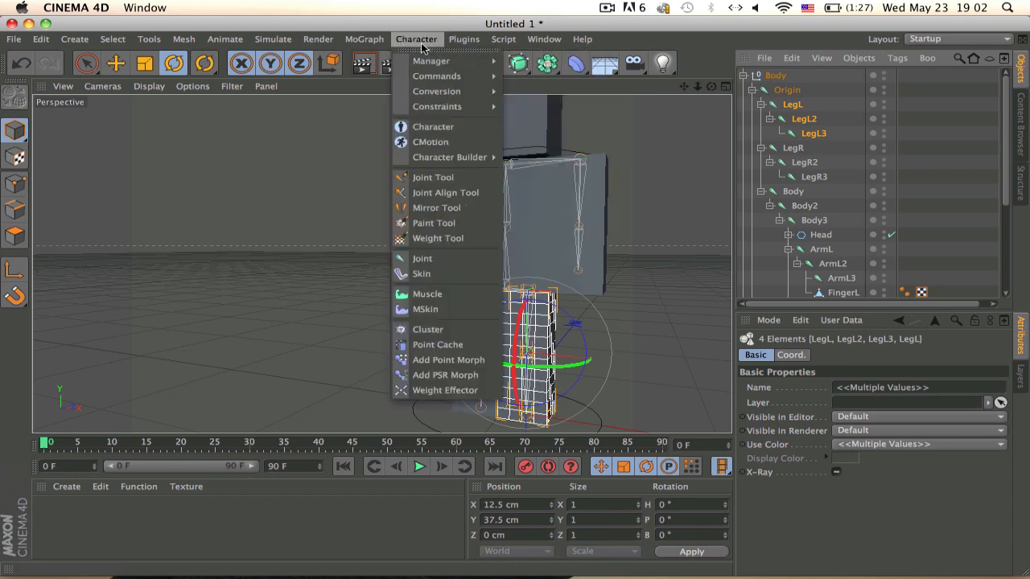
mouse_move(437, 75)
click(537, 238)
alt+drag(539, 241, 487, 177)
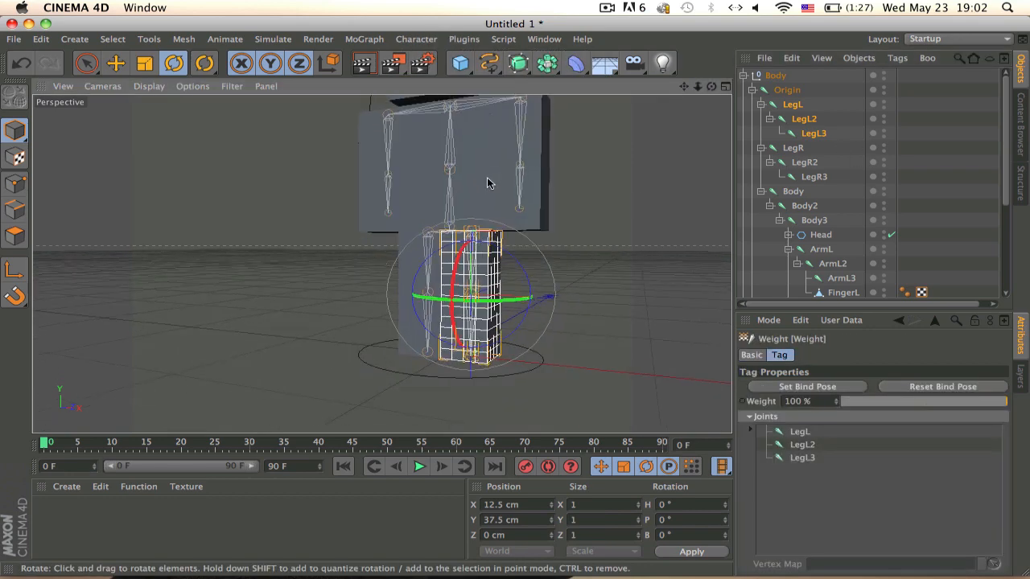
Select the LegL mesh and examine its subdivisions around the hip and knee joints
click(593, 193)
click(493, 242)
alt+drag(523, 246, 577, 258)
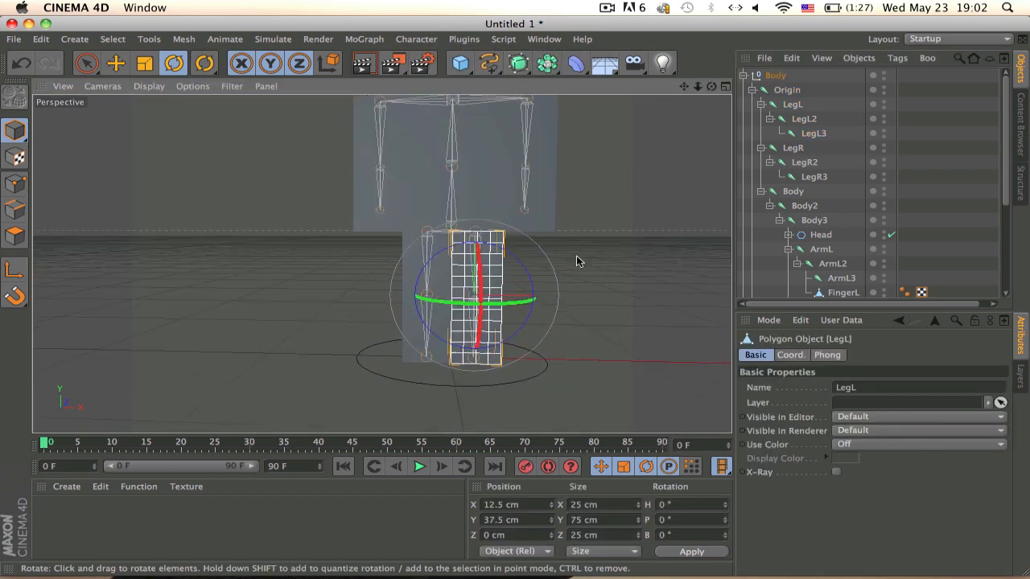
scroll(487, 261, up, 8)
alt+middle_drag(579, 298, 545, 231)
alt+drag(450, 195, 322, 202)
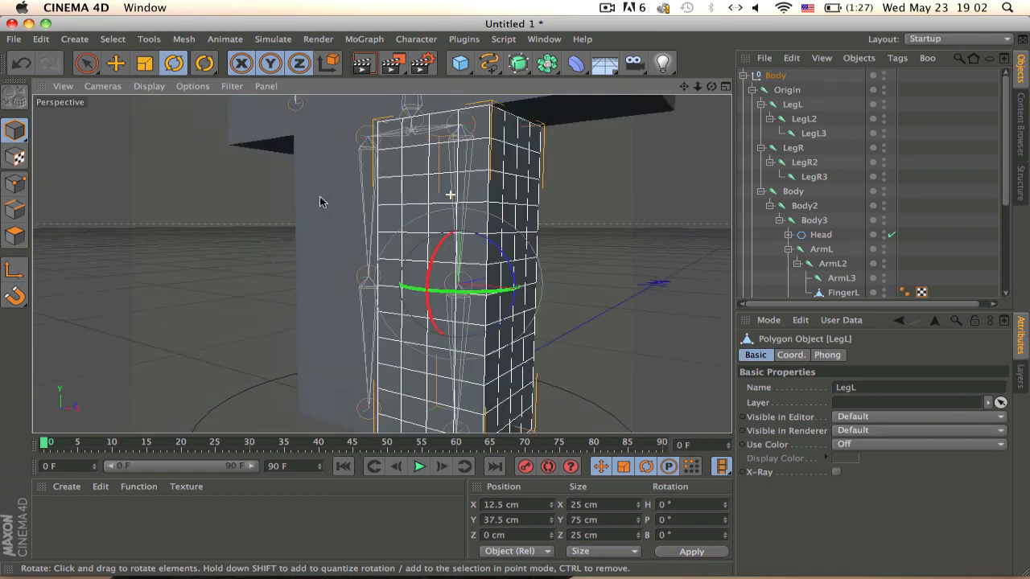
scroll(410, 215, down, 10)
alt+right_drag(483, 148, 483, 298)
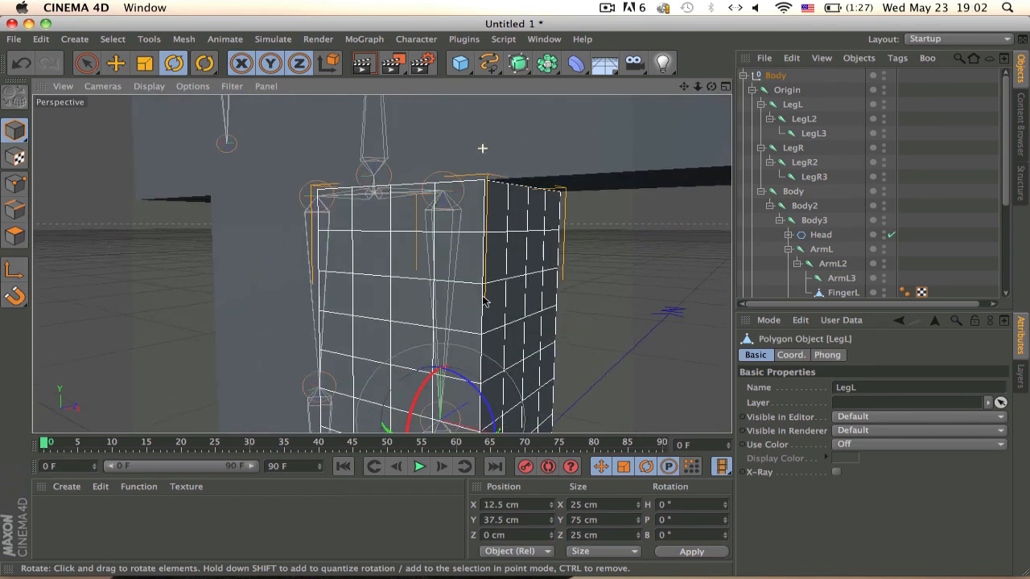
alt+middle_drag(484, 297, 537, 187)
alt+drag(537, 187, 597, 192)
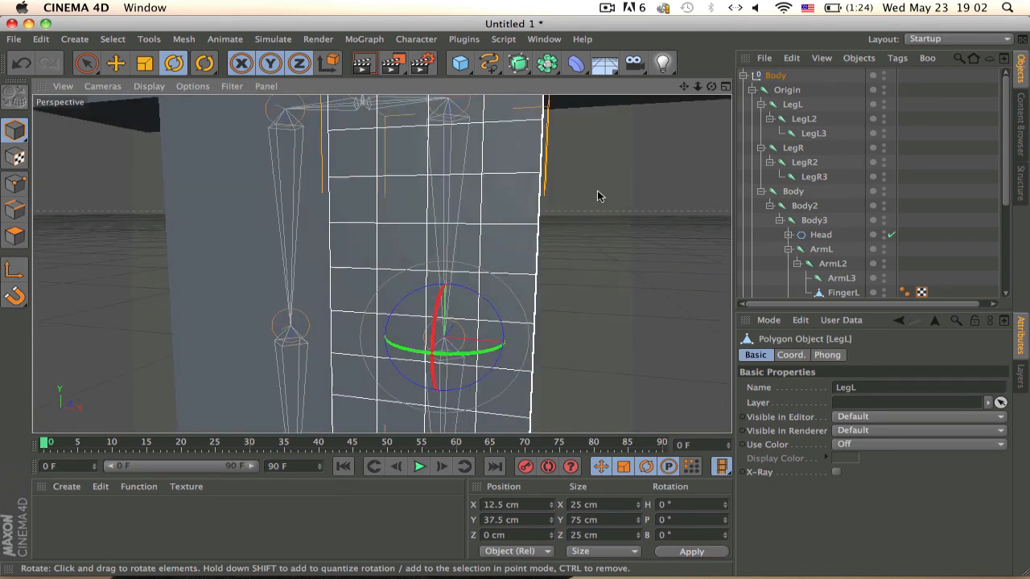
Select a group of edges above and around the knee on the front of the LegL mesh with Live Selection
click(15, 209)
alt+drag(133, 210, 164, 215)
scroll(164, 215, down, 5)
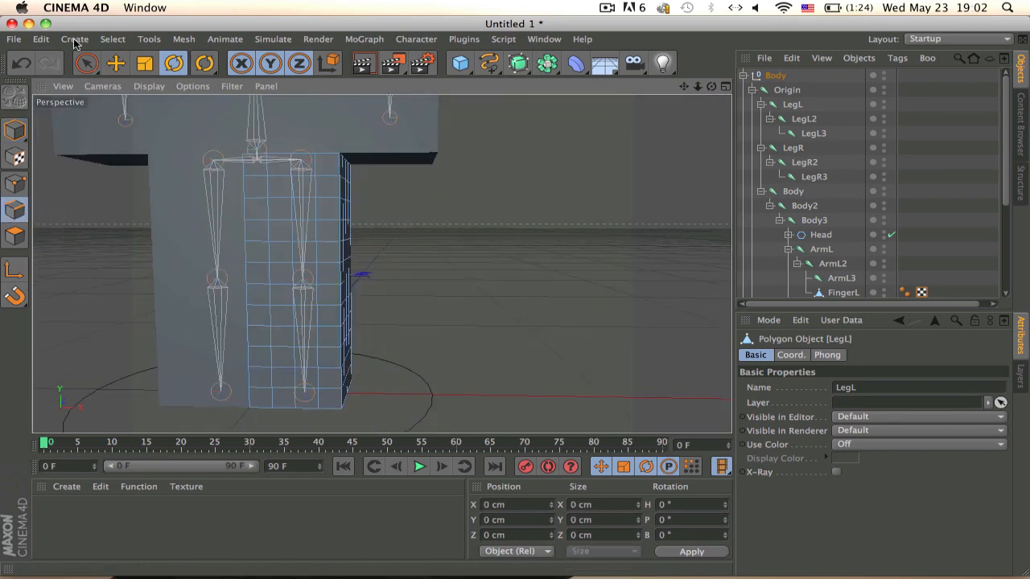
click(87, 63)
scroll(348, 229, up, 5)
drag(405, 205, 377, 326)
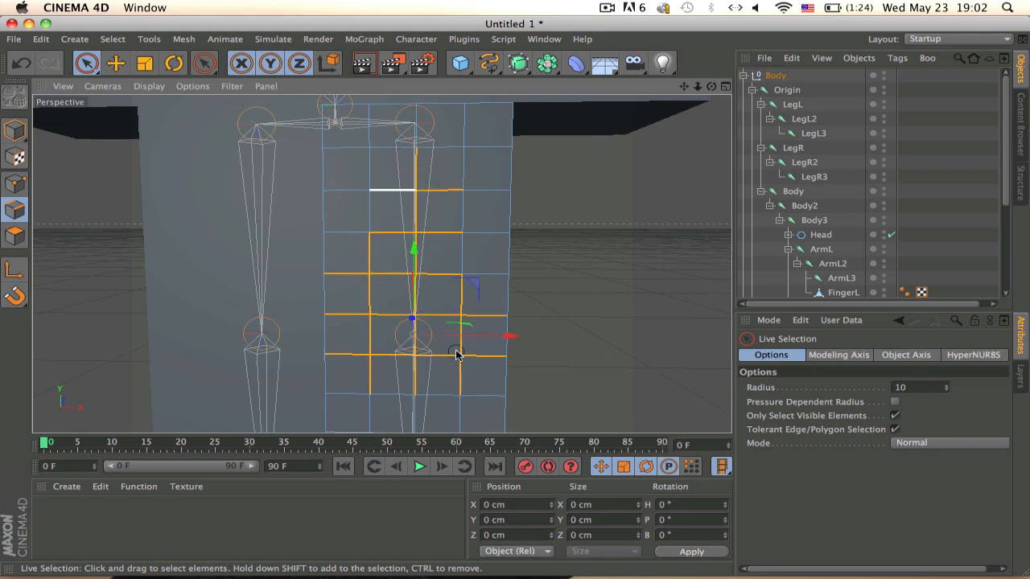
alt+middle_drag(482, 223, 528, 149)
Dissolve the selected edges, pick the merged front polygon of the leg, and undo the dissolve
right_click(510, 247)
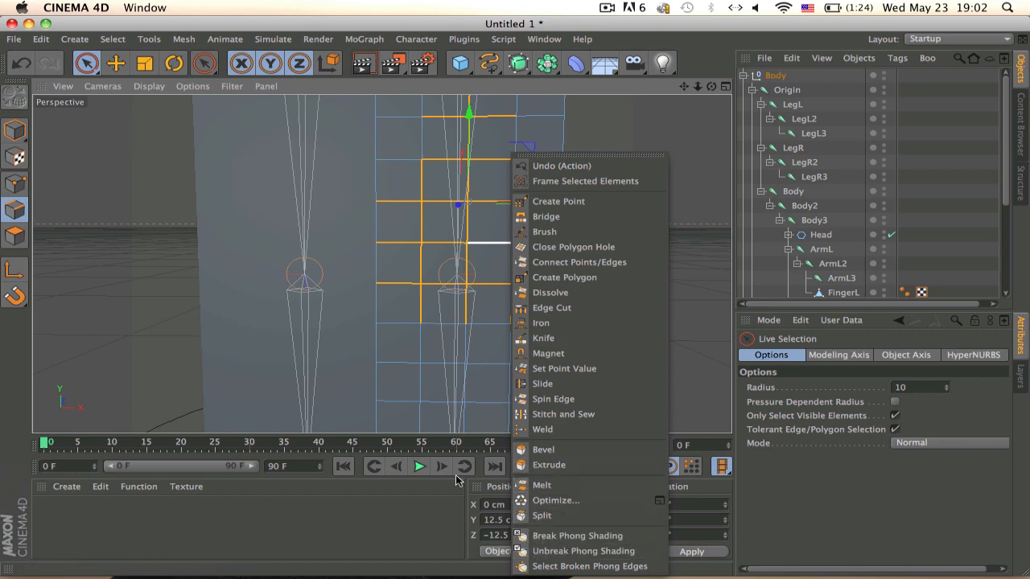
click(563, 292)
alt+drag(523, 179, 402, 206)
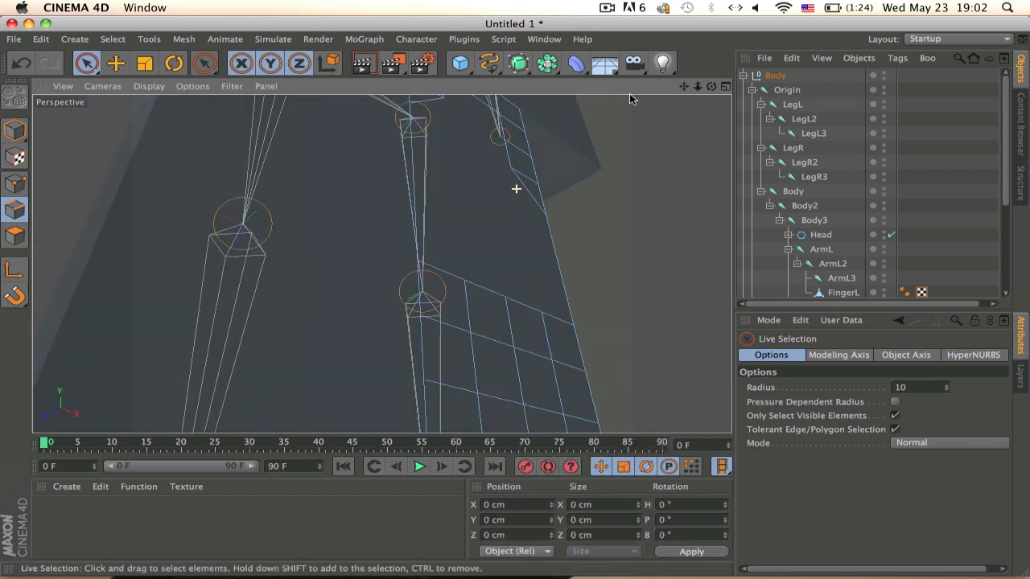
click(14, 237)
click(431, 258)
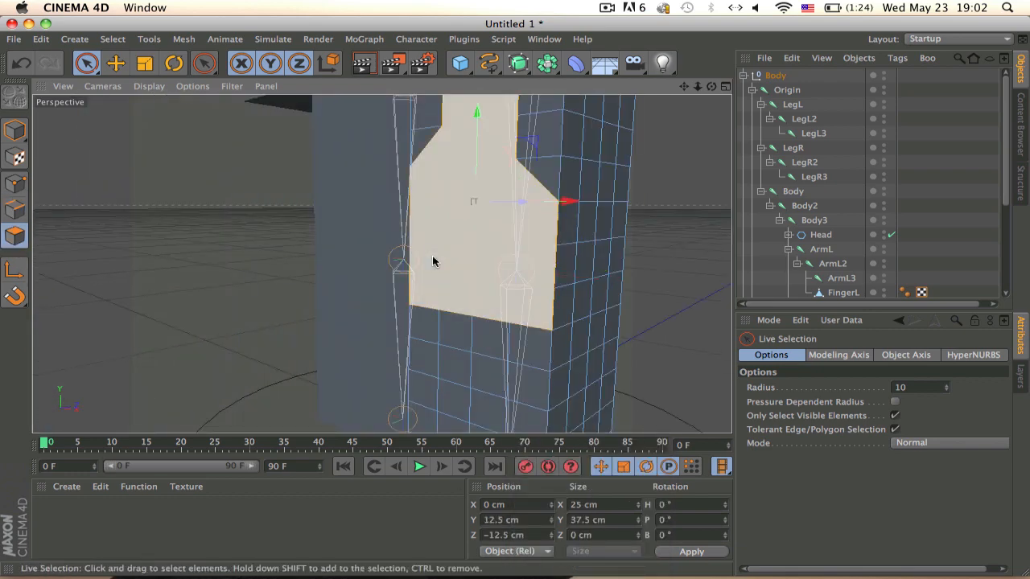
key(super+z)
key(super+z)
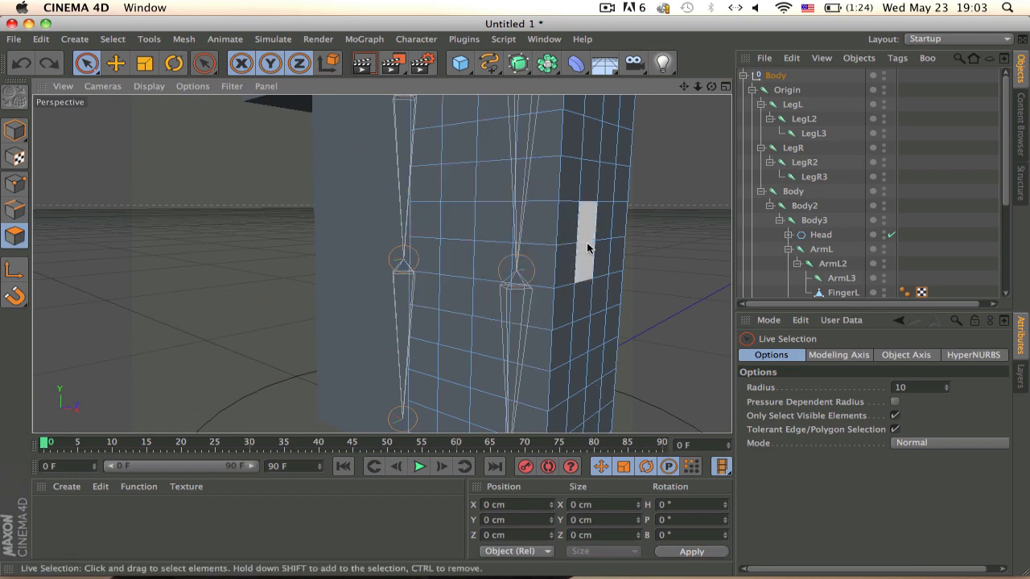
Select the LegL through LegL3 joints and check the bound left leg and its tags in the hierarchy
alt+drag(586, 233, 540, 259)
scroll(544, 179, down, 10)
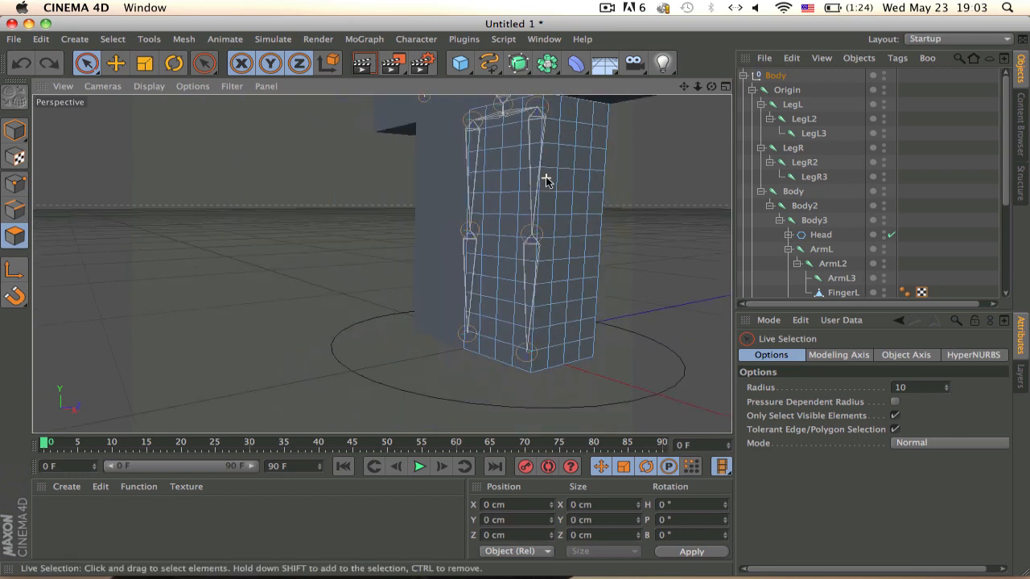
alt+middle_drag(485, 213, 480, 251)
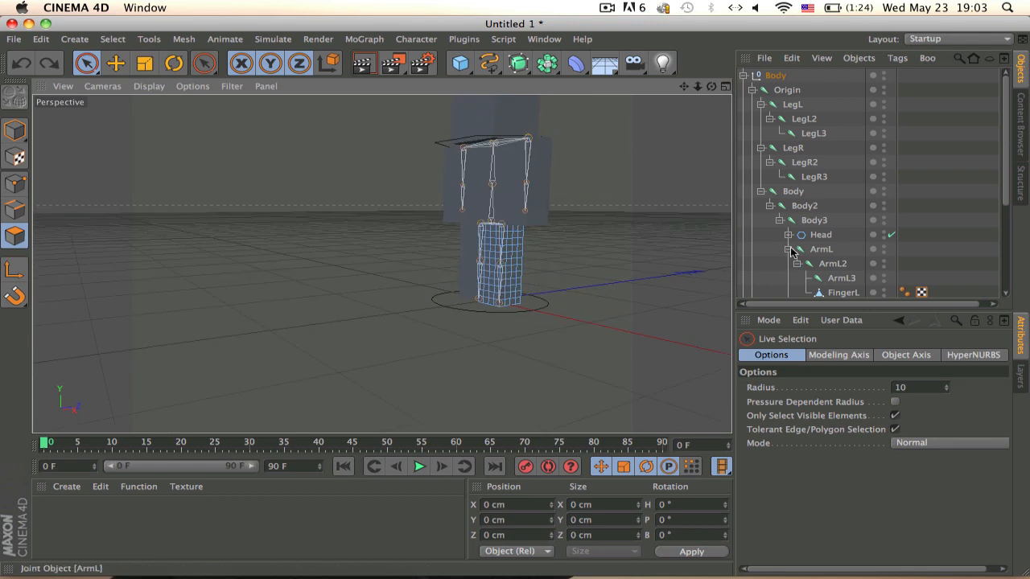
click(792, 105)
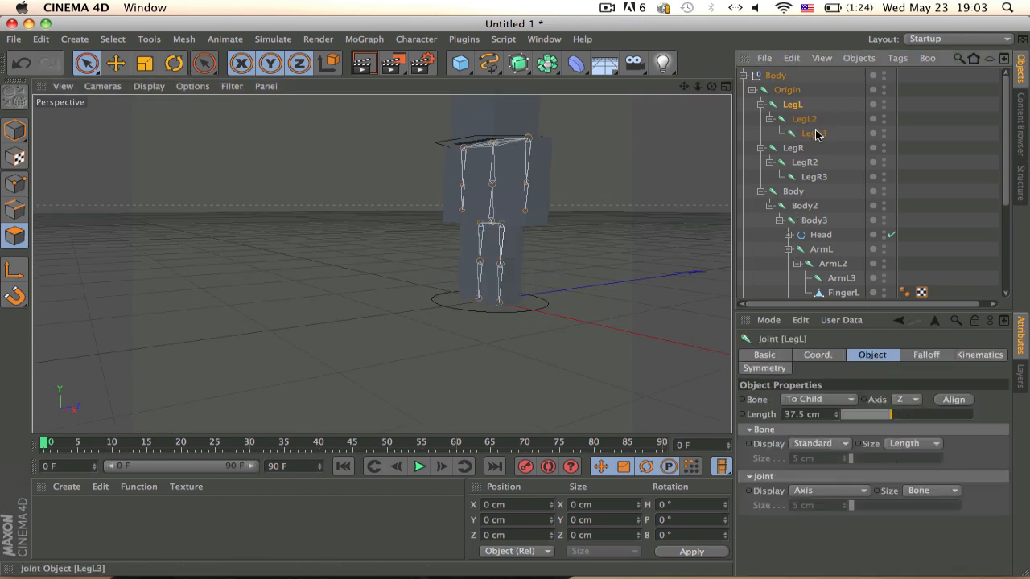
shift+click(815, 134)
scroll(814, 134, down, 5)
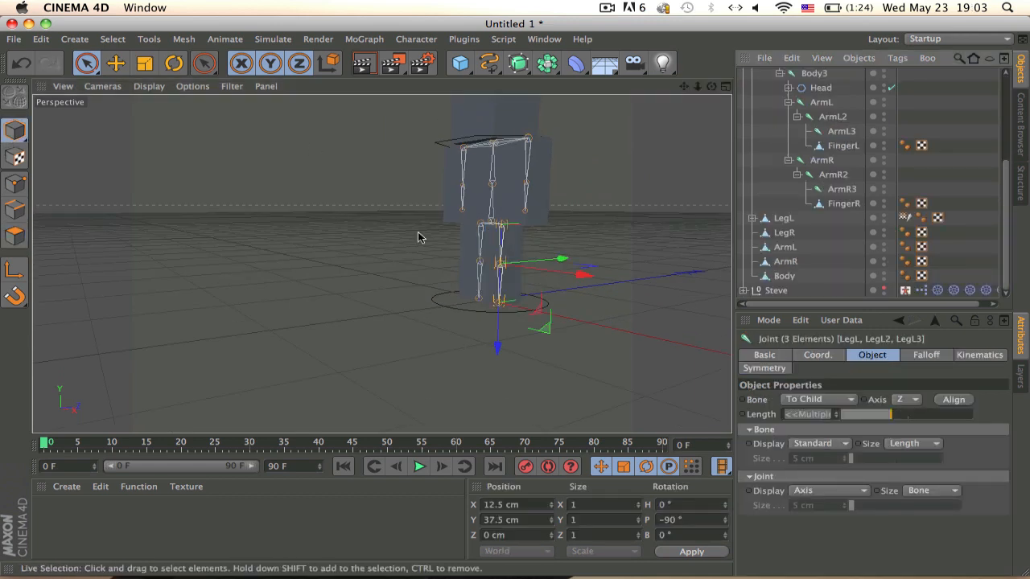
alt+drag(519, 244, 567, 235)
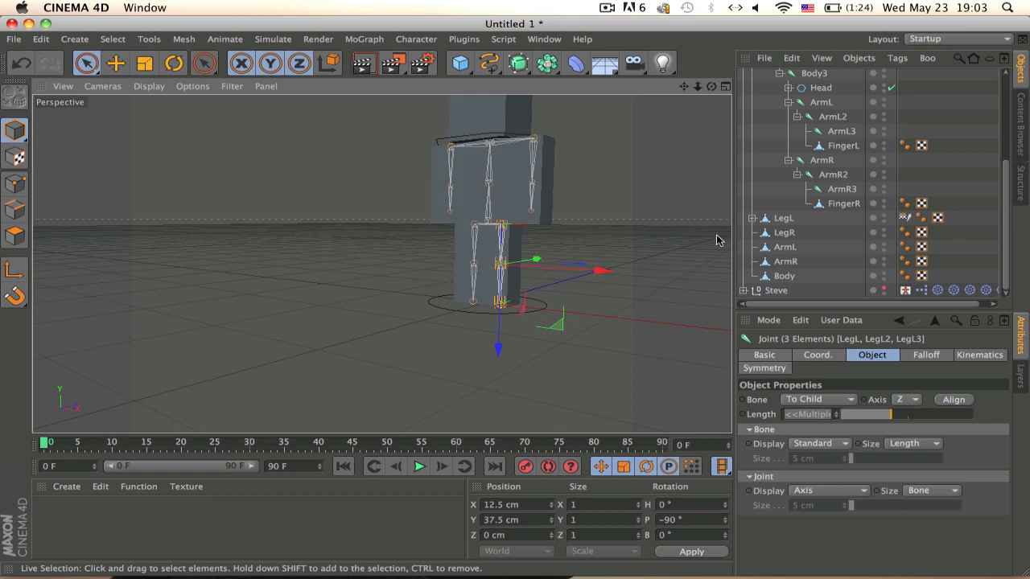
Bind the LegR mesh to the LegR, LegR2 and LegR3 joints
click(782, 231)
scroll(851, 137, up, 5)
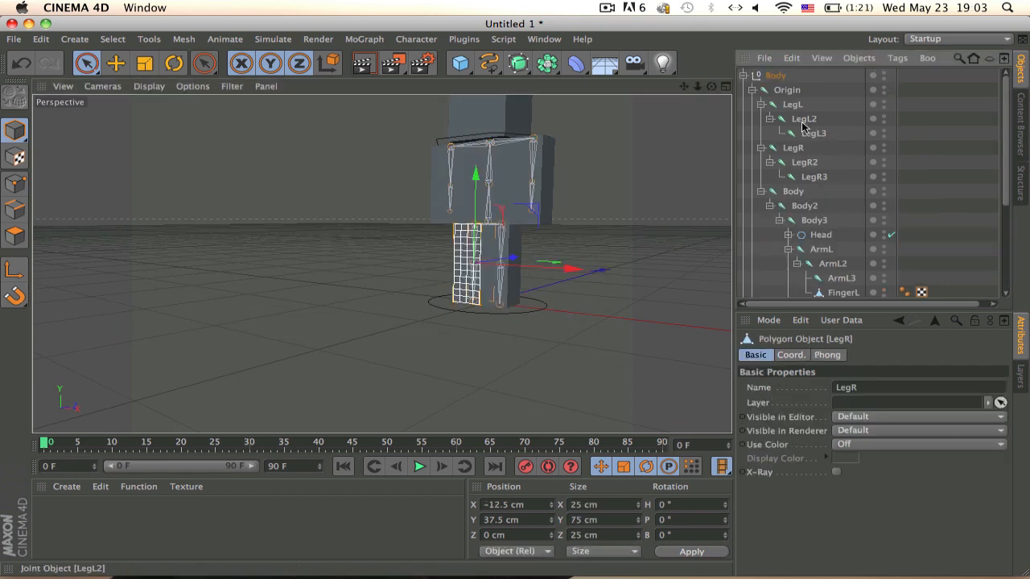
shift+click(792, 148)
shift+click(804, 162)
shift+click(813, 176)
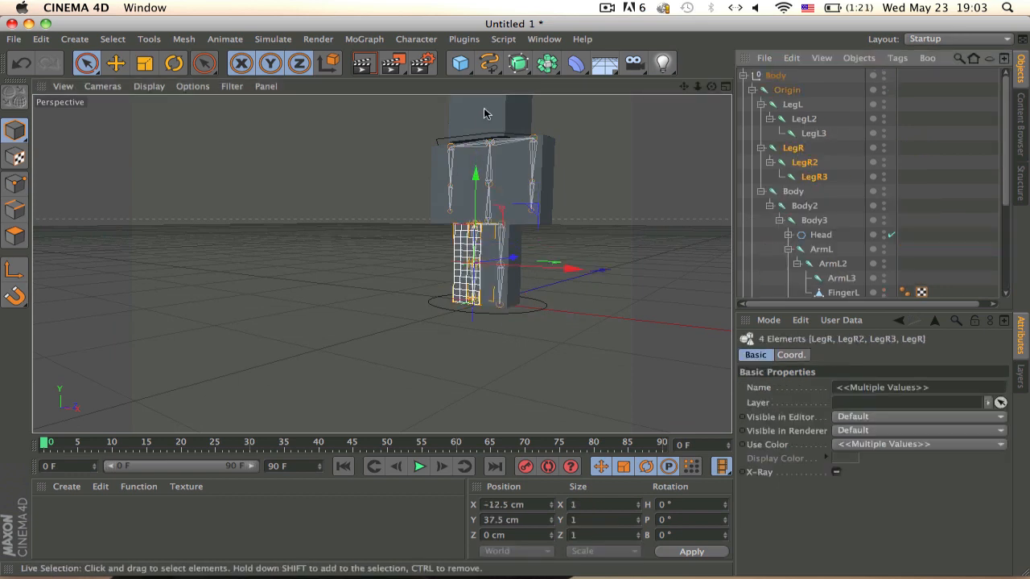
click(415, 39)
mouse_move(439, 73)
click(514, 73)
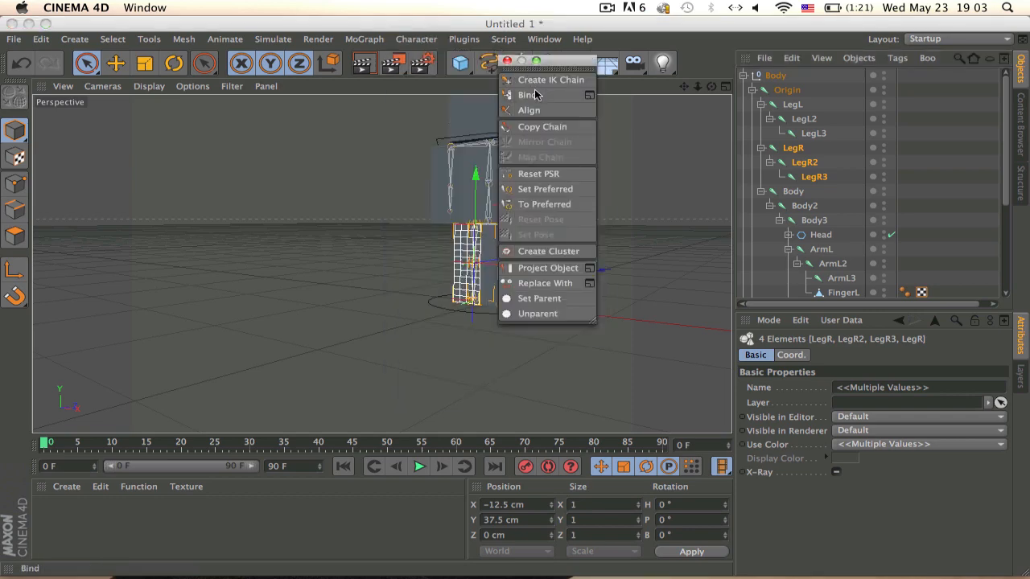
click(536, 95)
drag(550, 62, 656, 58)
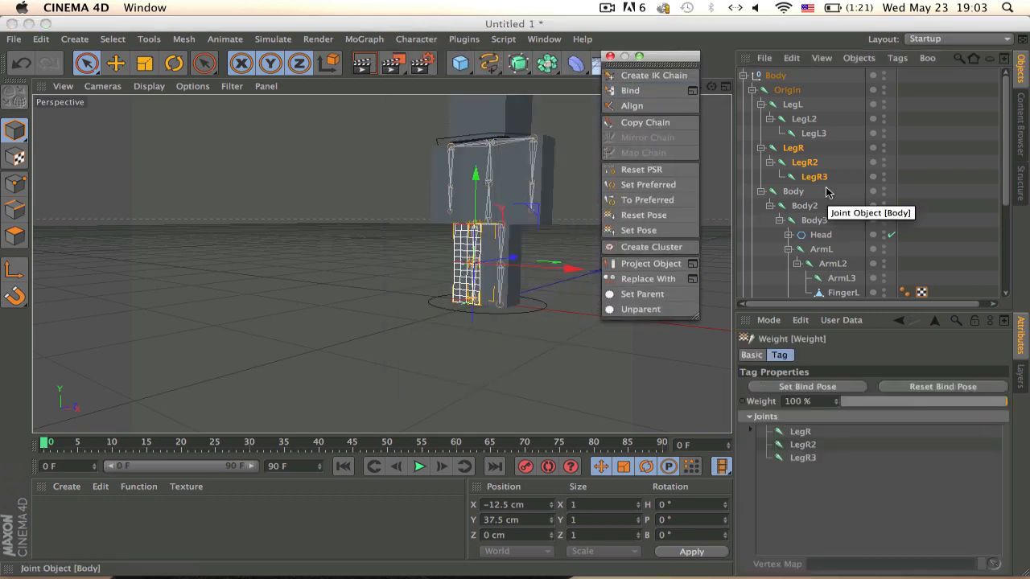
Bind the Body mesh to the Origin, Body, Body2 and Body3 joints
click(796, 191)
shift+click(803, 205)
shift+click(811, 220)
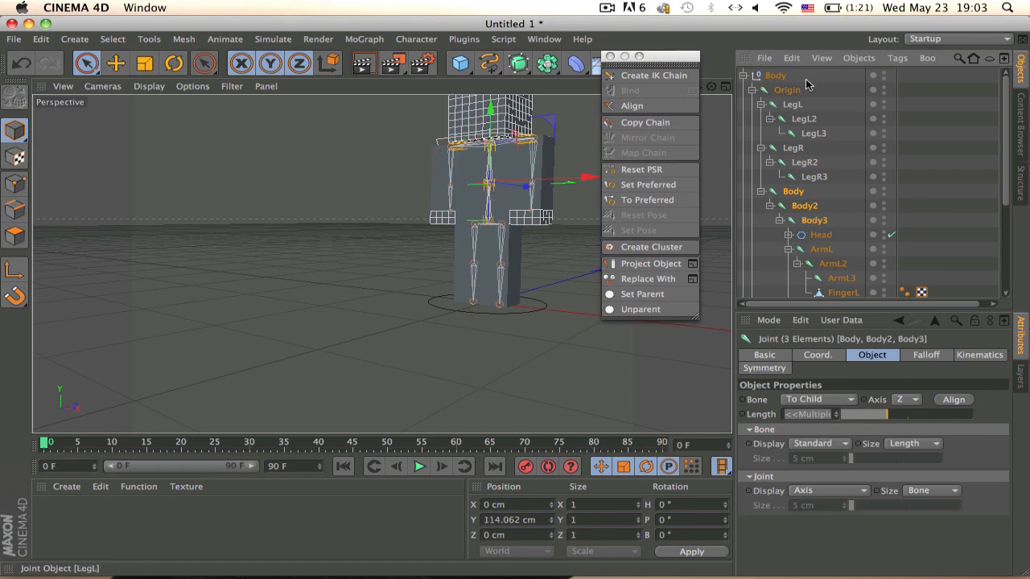
shift+click(788, 91)
scroll(786, 201, down, 5)
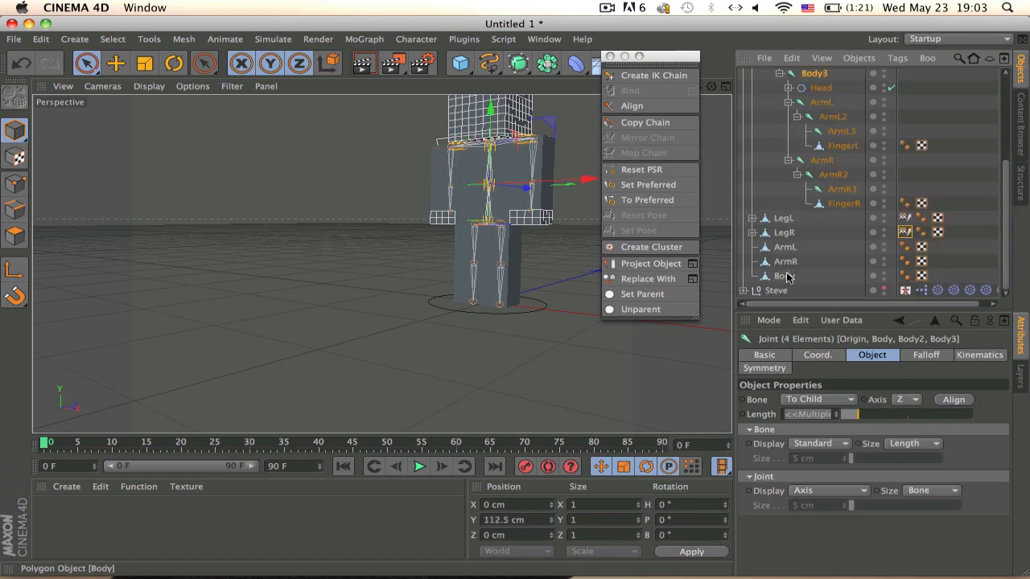
shift+click(788, 277)
click(659, 93)
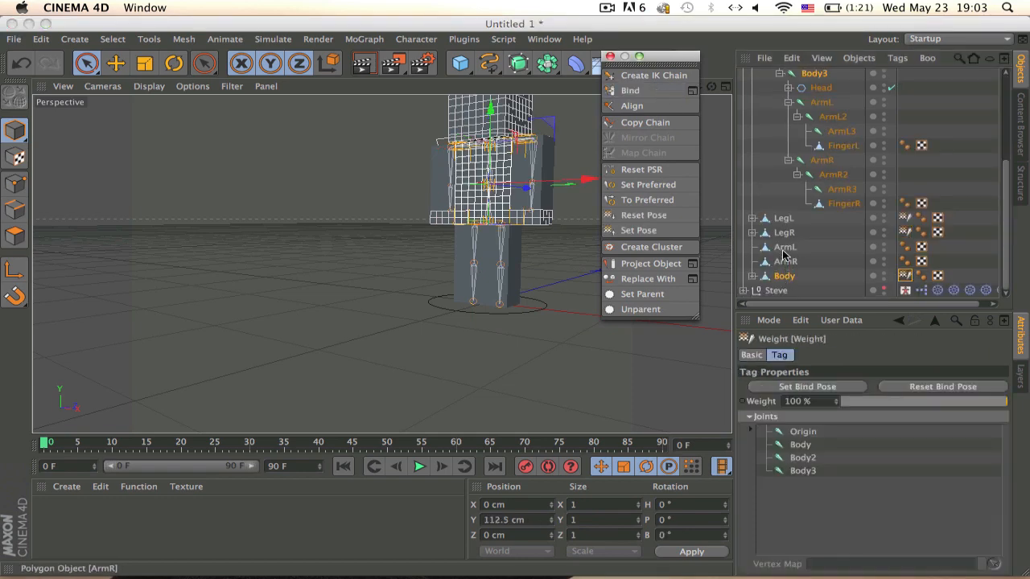
Bind the ArmL mesh to the ArmL, ArmL2 and ArmL3 joints
click(783, 248)
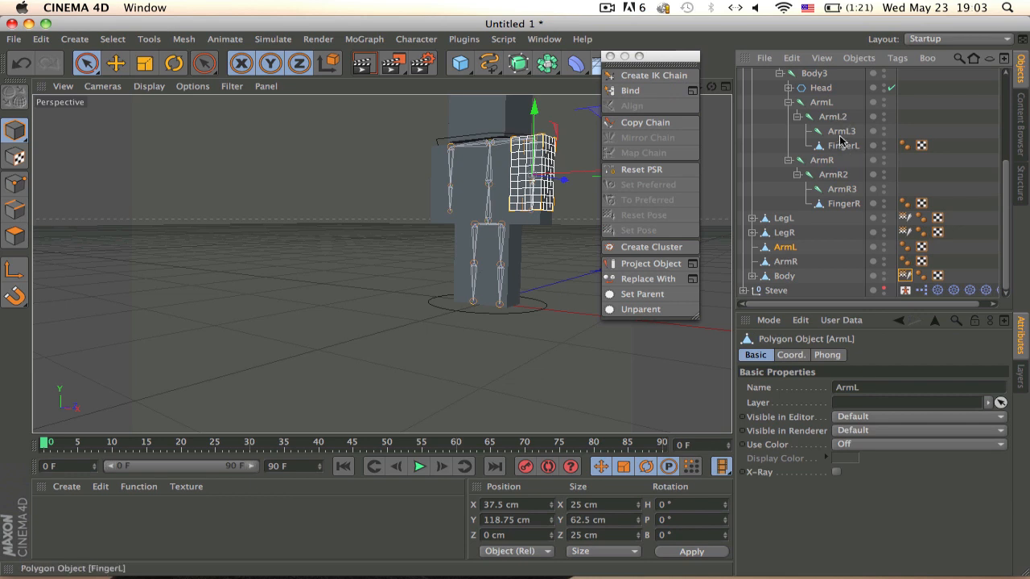
super+click(838, 133)
super+click(832, 118)
super+click(828, 105)
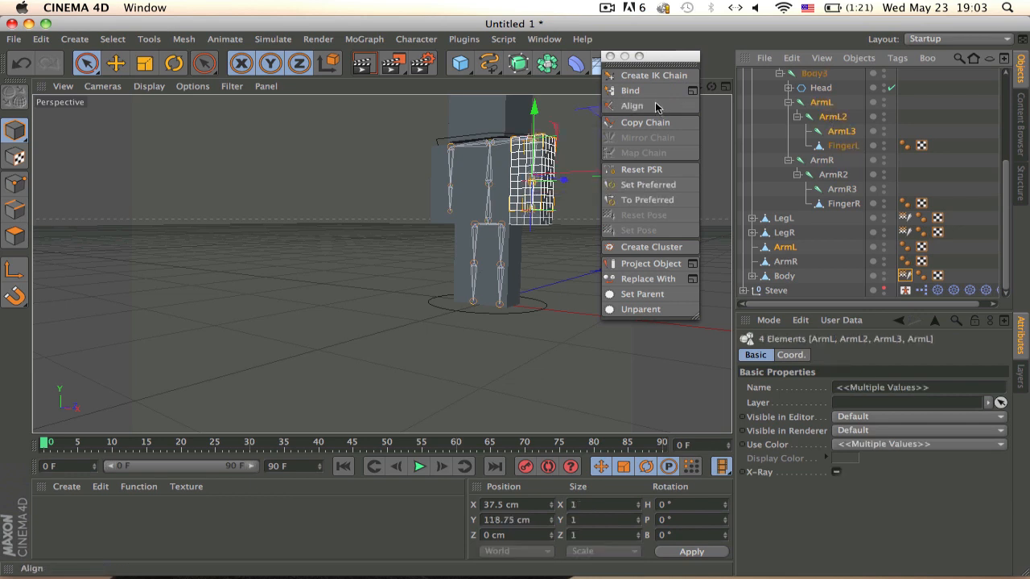
click(630, 91)
Bind the ArmR mesh to the ArmR, ArmR2 and ArmR3 joints
click(785, 262)
super+click(824, 161)
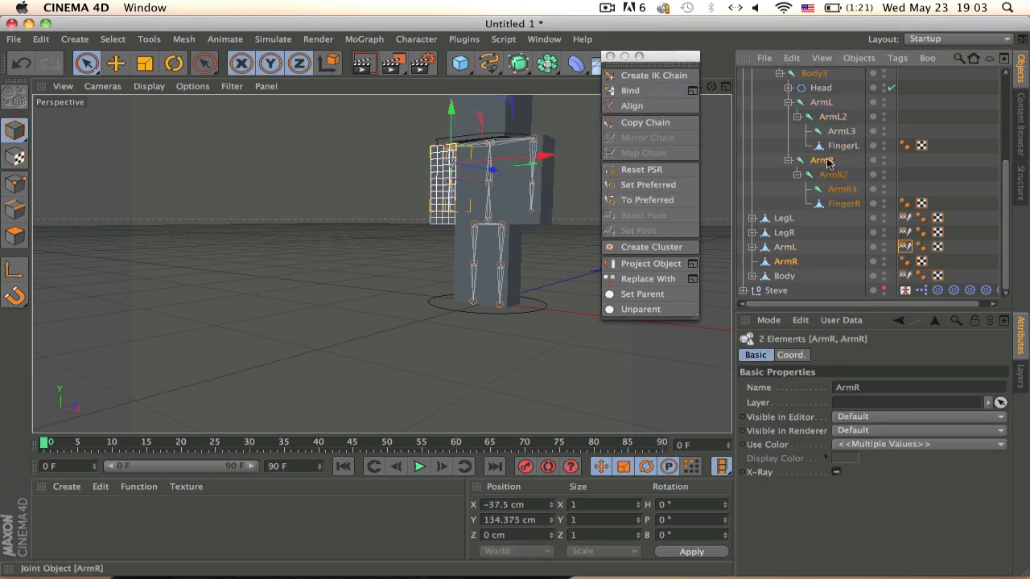
super+click(834, 174)
super+click(842, 189)
click(631, 91)
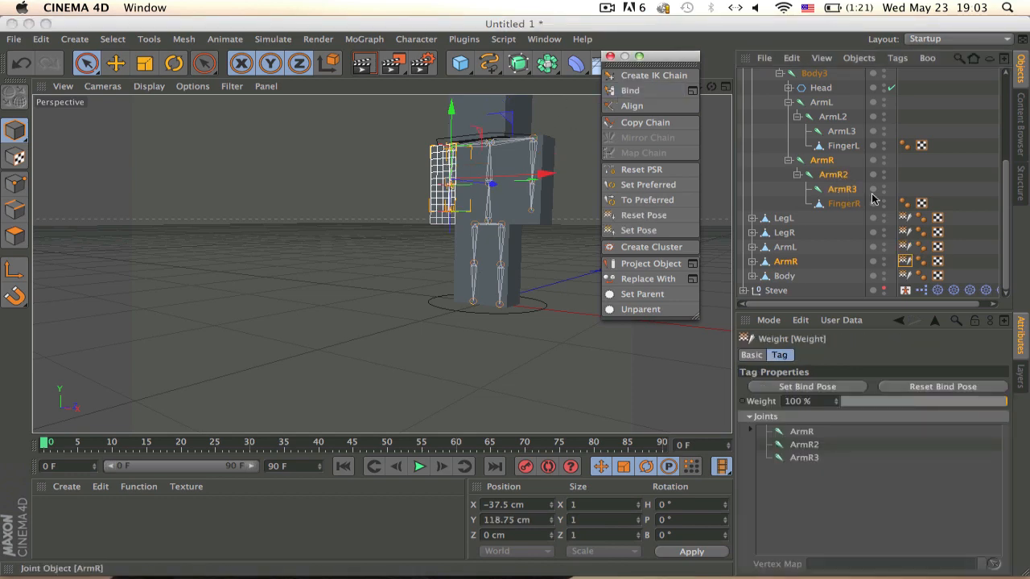
click(611, 57)
Examine the bound character from several angles and check the Skin objects under the leg meshes in the hierarchy
alt+middle_drag(400, 232, 382, 265)
alt+drag(382, 265, 388, 258)
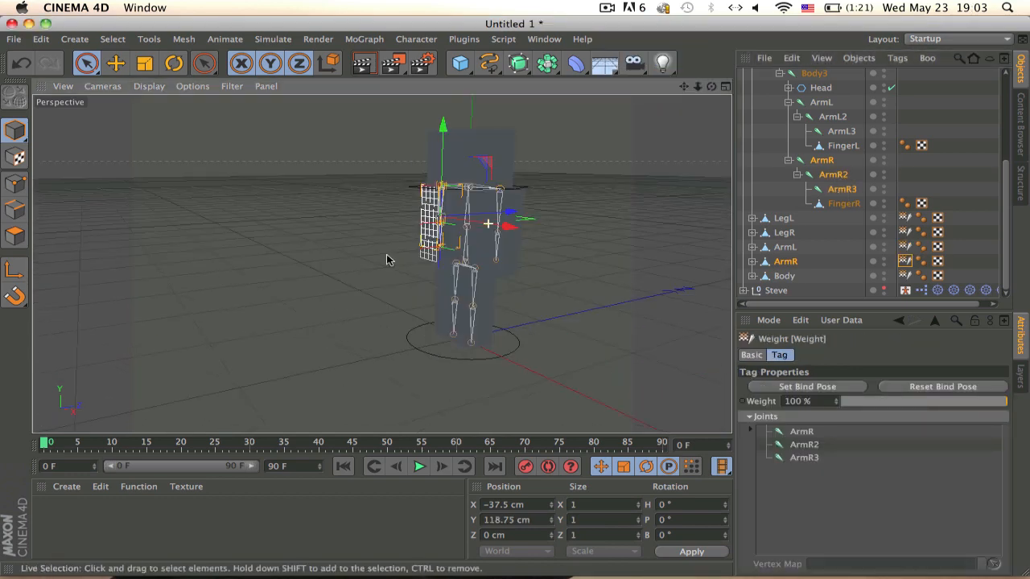
click(519, 184)
click(556, 218)
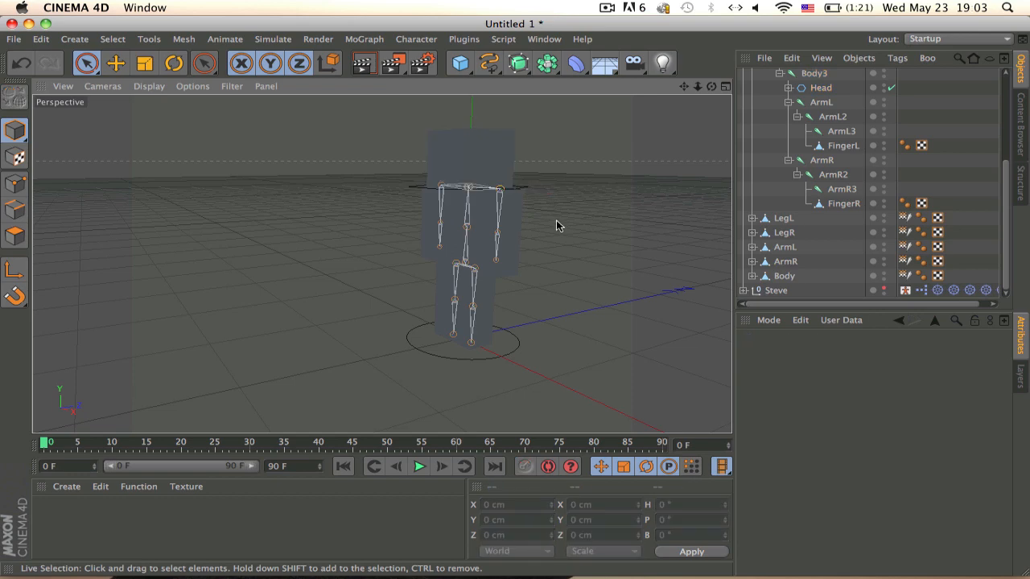
alt+drag(556, 220, 533, 213)
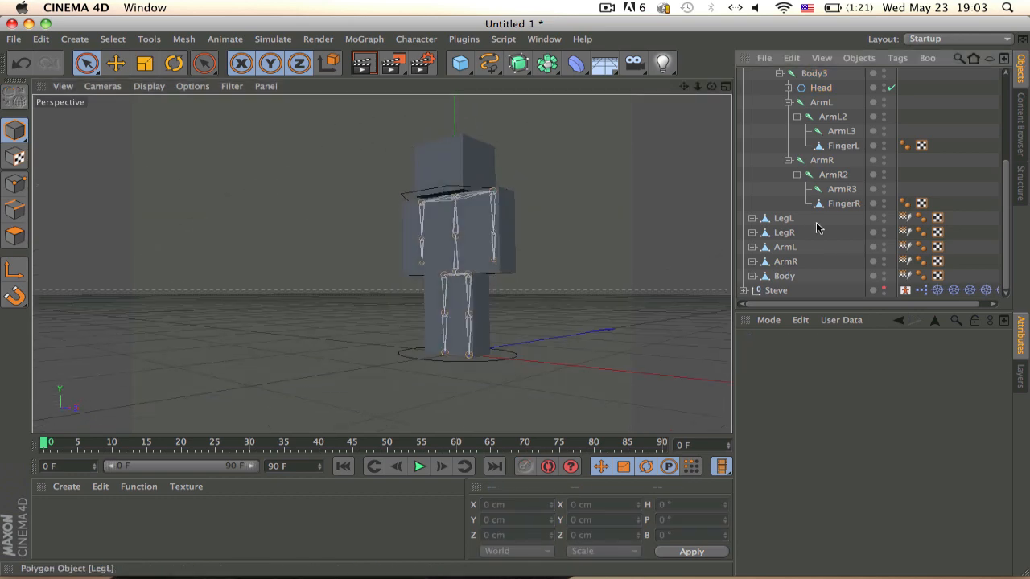
click(751, 219)
click(751, 247)
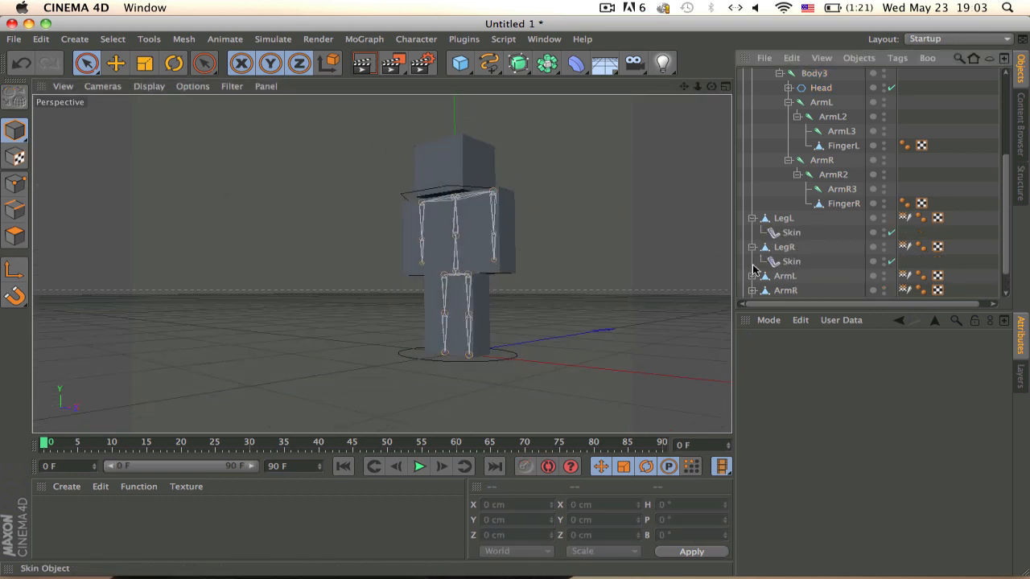
right_click(752, 279)
click(738, 212)
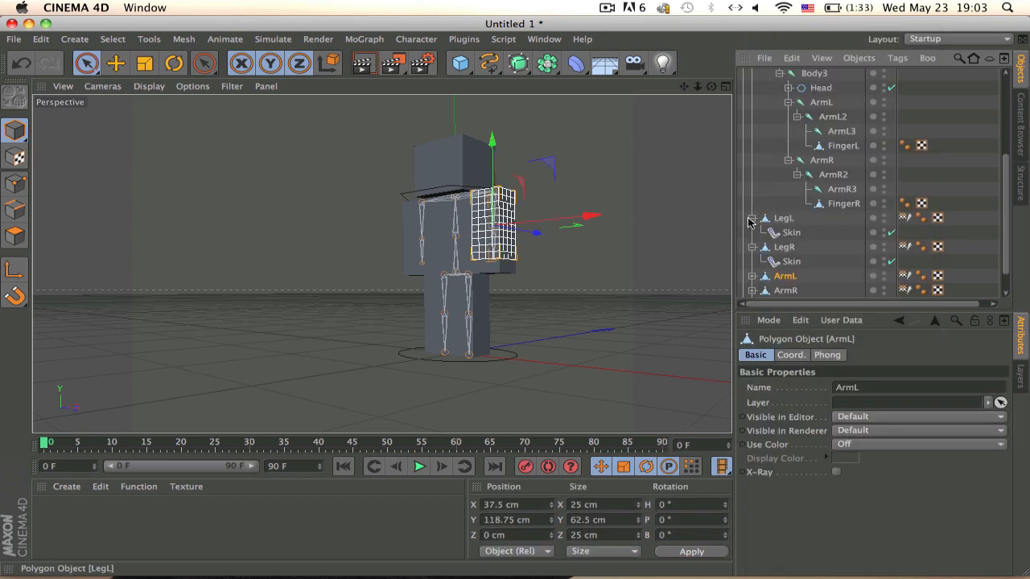
click(751, 247)
click(751, 218)
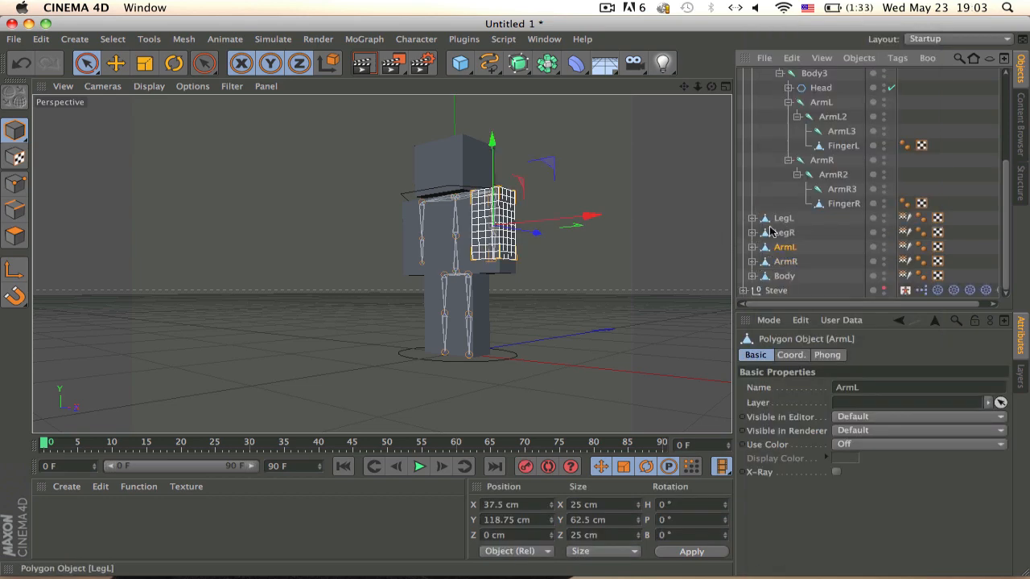
click(780, 218)
shift+click(783, 277)
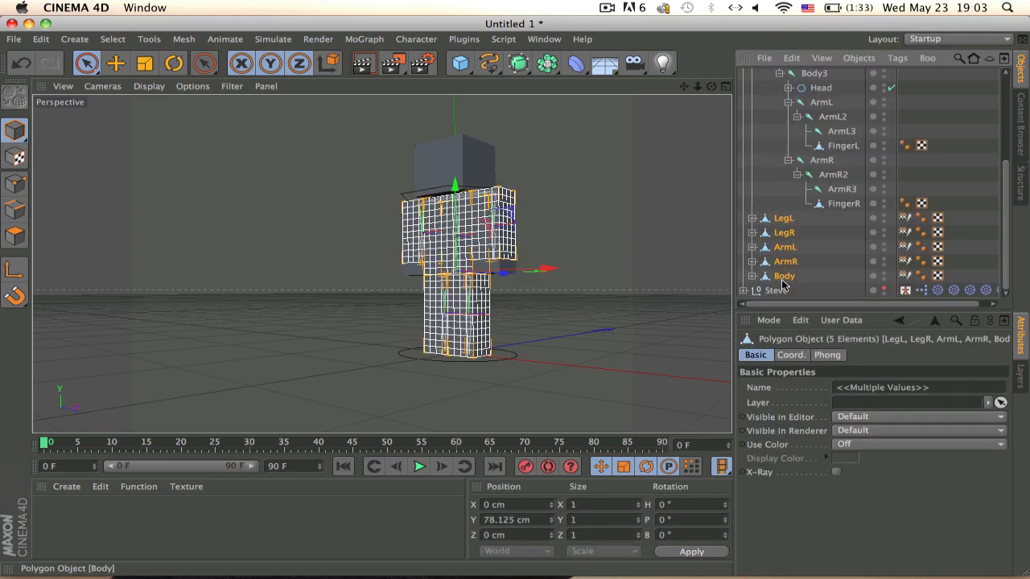
Test the right arm's binding by rotating the ArmR joint about 90° until the arm extends horizontally
click(841, 206)
click(821, 161)
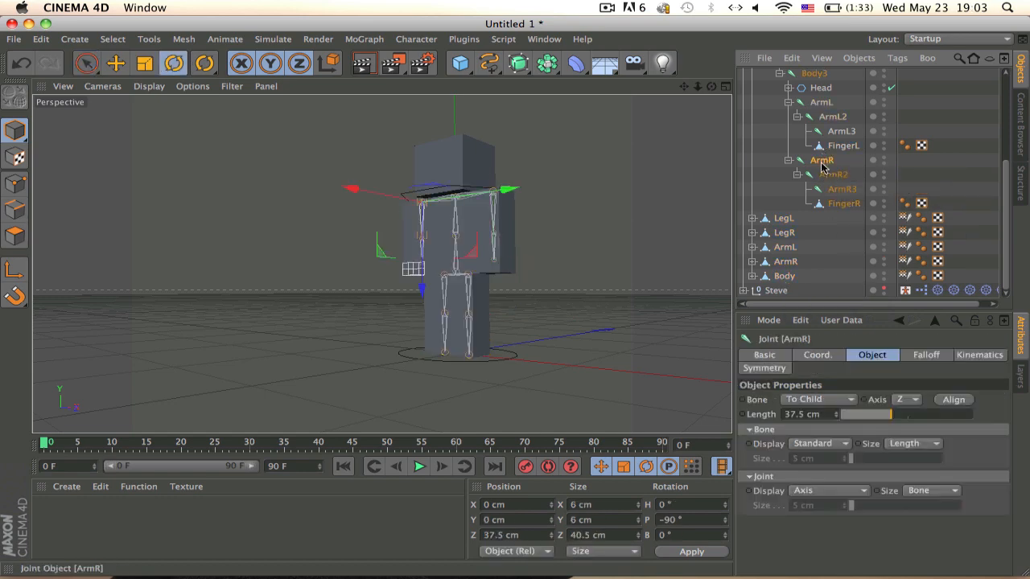
key(r)
drag(379, 172, 411, 136)
key(super+z)
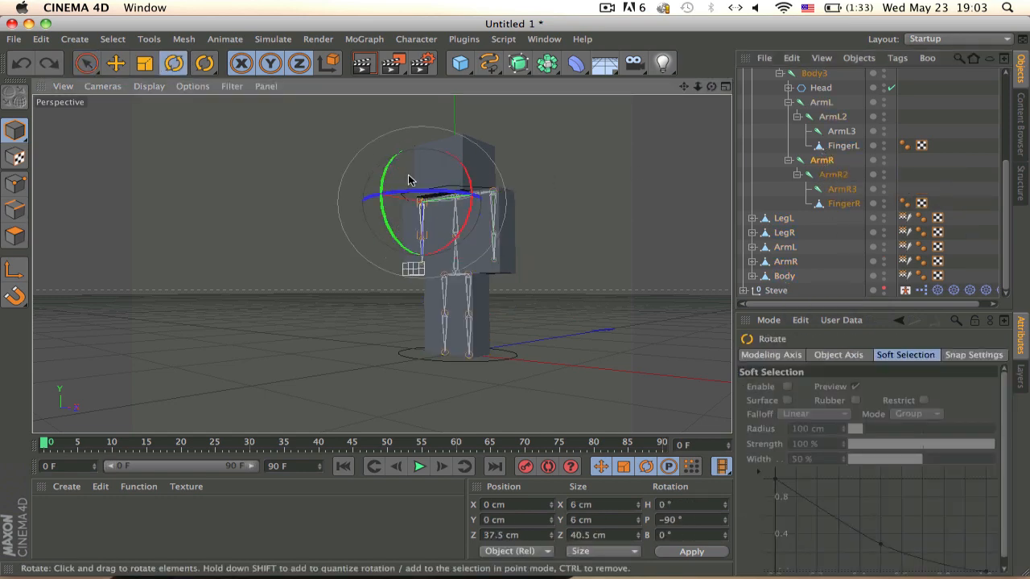
alt+drag(408, 182, 435, 280)
scroll(460, 219, up, 5)
drag(339, 132, 383, 98)
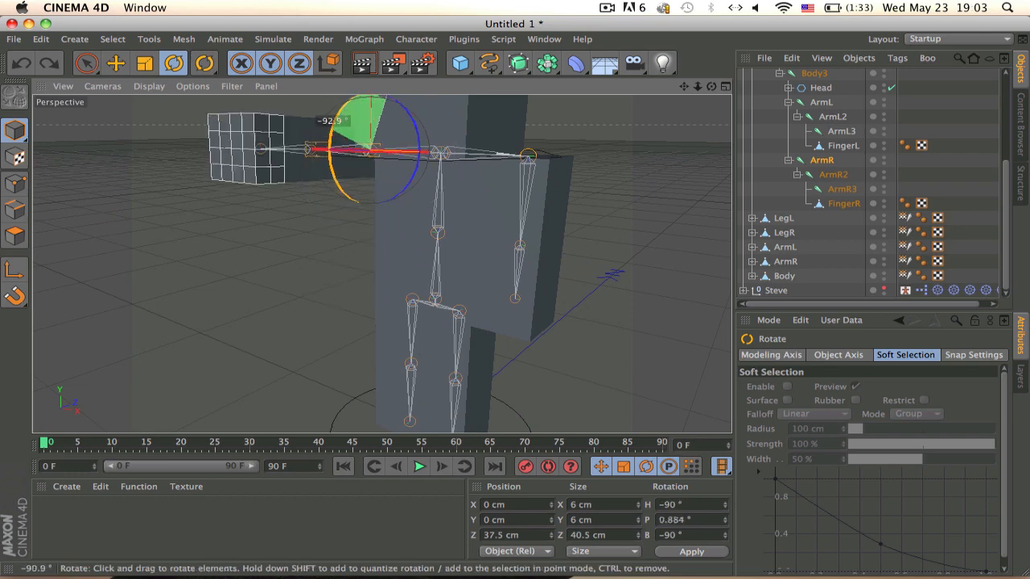
Delete the LegL, LegR, ArmL, ArmR and Body meshes and undo the deletion
click(784, 218)
shift+click(784, 276)
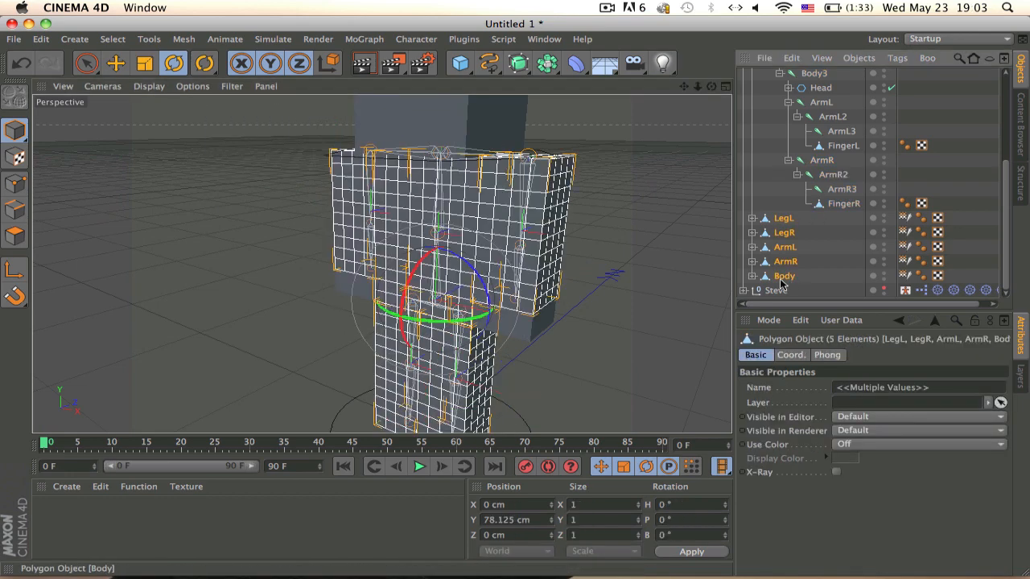
key(Delete)
key(super+z)
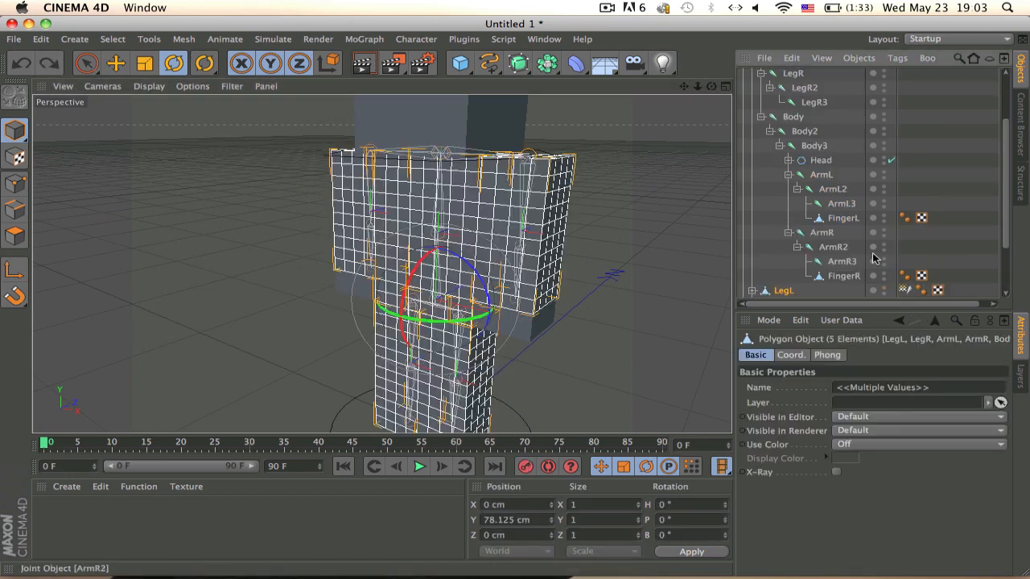
Undo the arm test rotation and all the bindings of the leg, arm and body meshes
key(super+z)
key(super+z)
scroll(830, 278, down, 5)
key(super+z)
key(super+z)
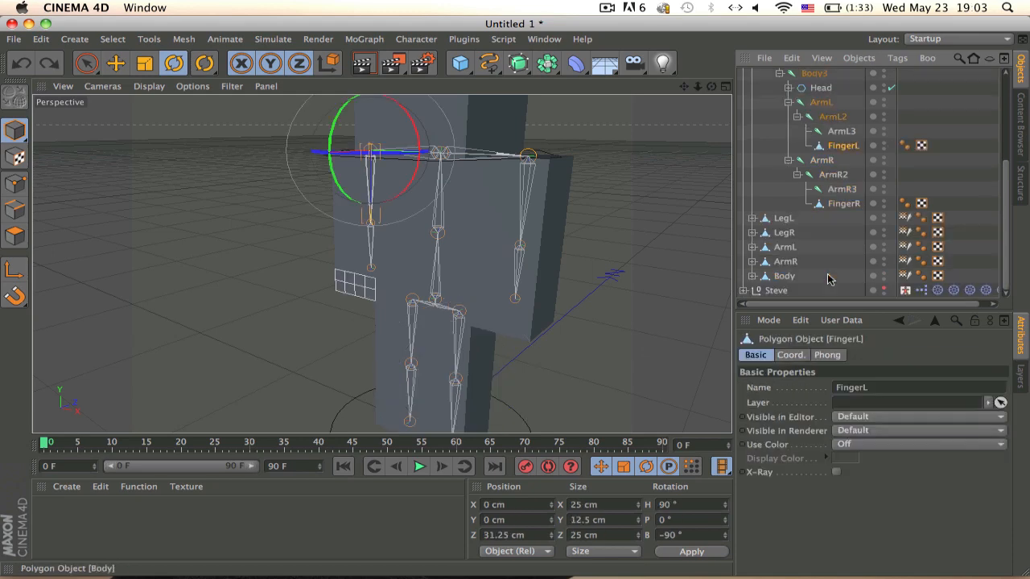
key(super+z)
key(super+z)
key(super+z)
key(super+z)
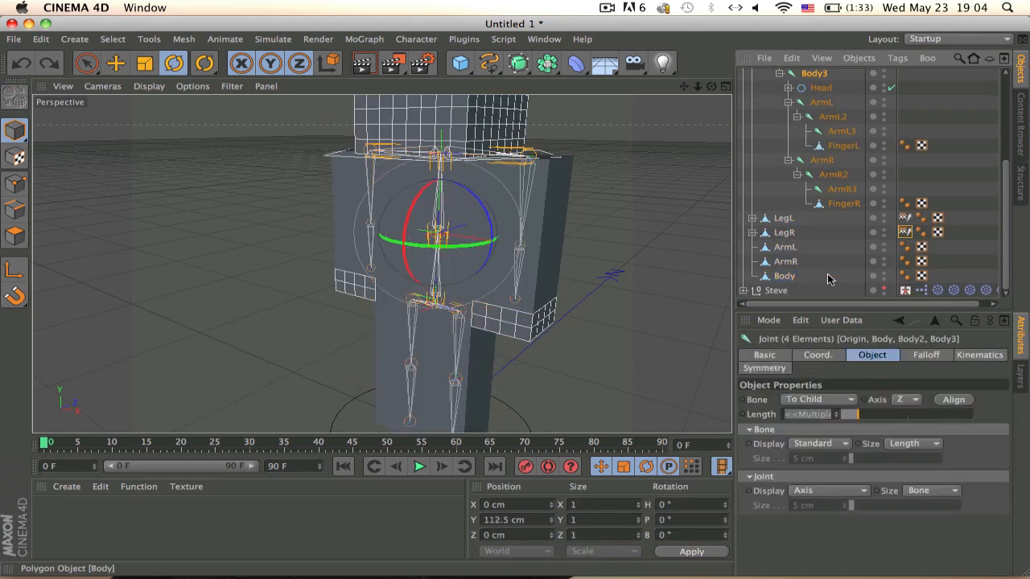
key(super+z)
key(super+z)
key(super+z)
key(super+z)
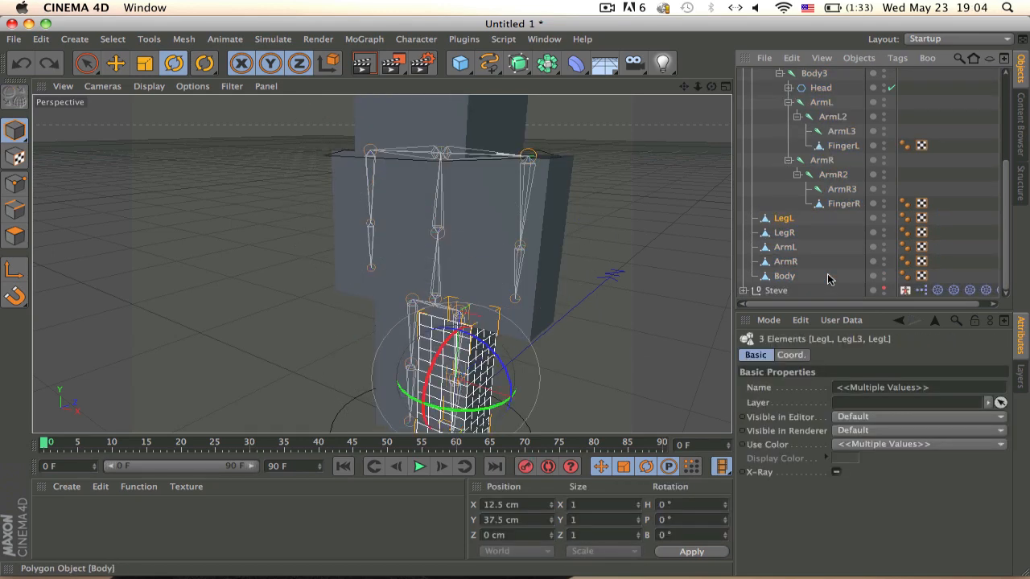
Move Head, FingerL and FingerR out of the joint hierarchy to sit beside the limb meshes in the Body null
click(816, 221)
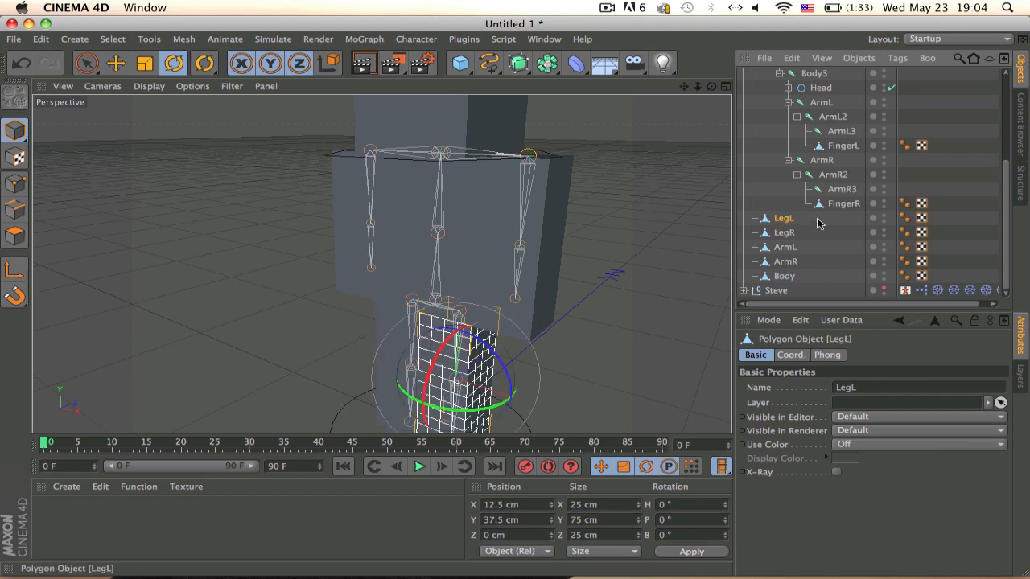
scroll(817, 224, up, 5)
scroll(817, 224, down, 5)
click(841, 205)
shift+click(841, 147)
shift+click(835, 88)
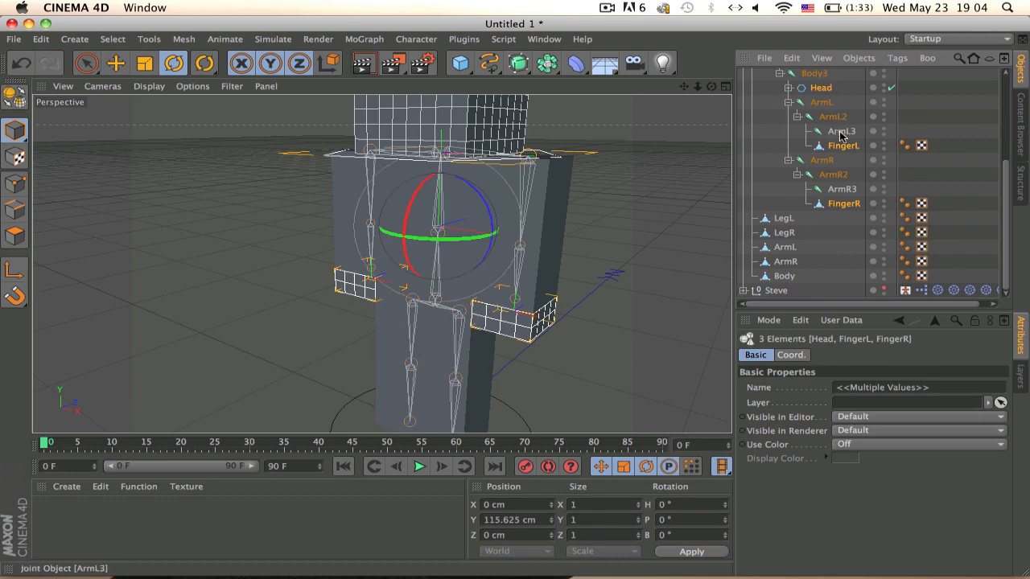
drag(842, 148, 803, 216)
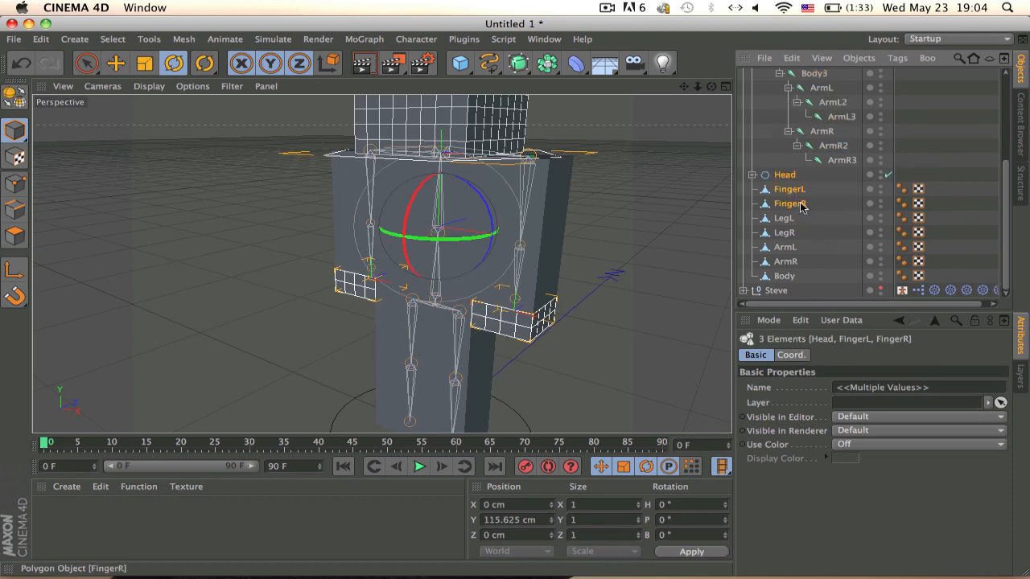
Move the Origin joint hierarchy out of the Body null to the top level and collapse the Body null
click(801, 206)
shift+click(788, 174)
click(793, 203)
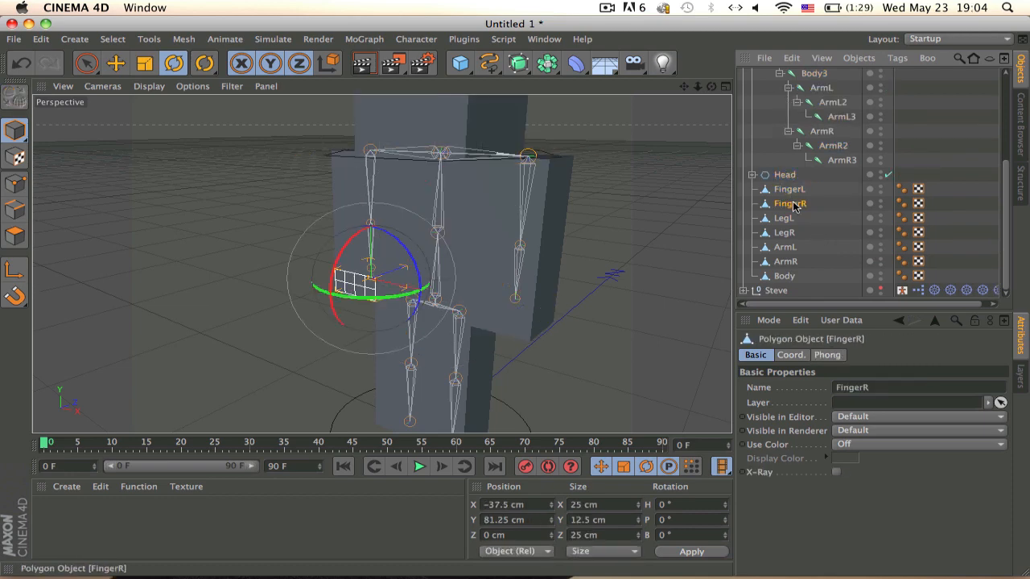
scroll(781, 178, up, 5)
scroll(782, 178, down, 5)
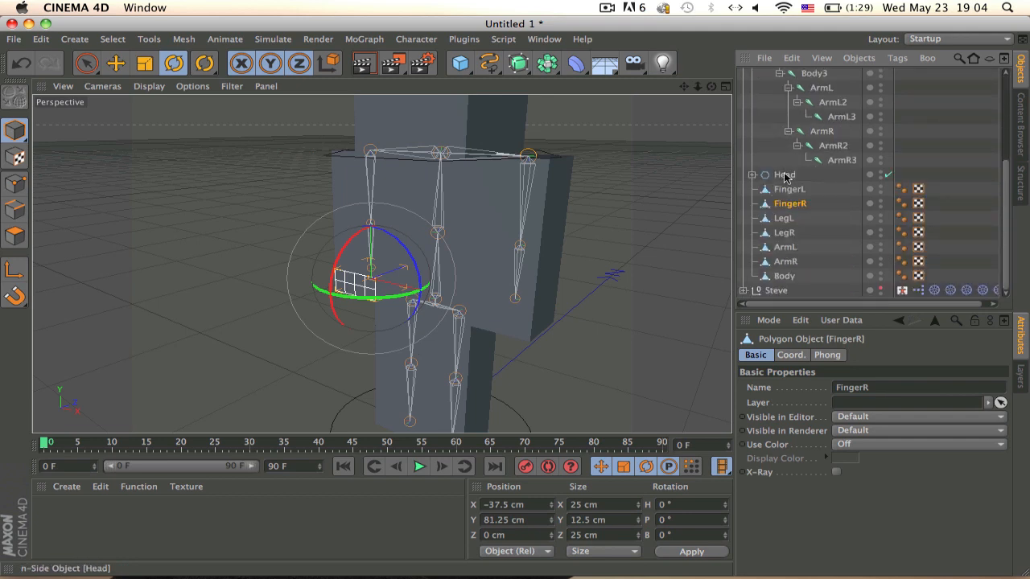
scroll(784, 177, up, 5)
drag(791, 69, 788, 69)
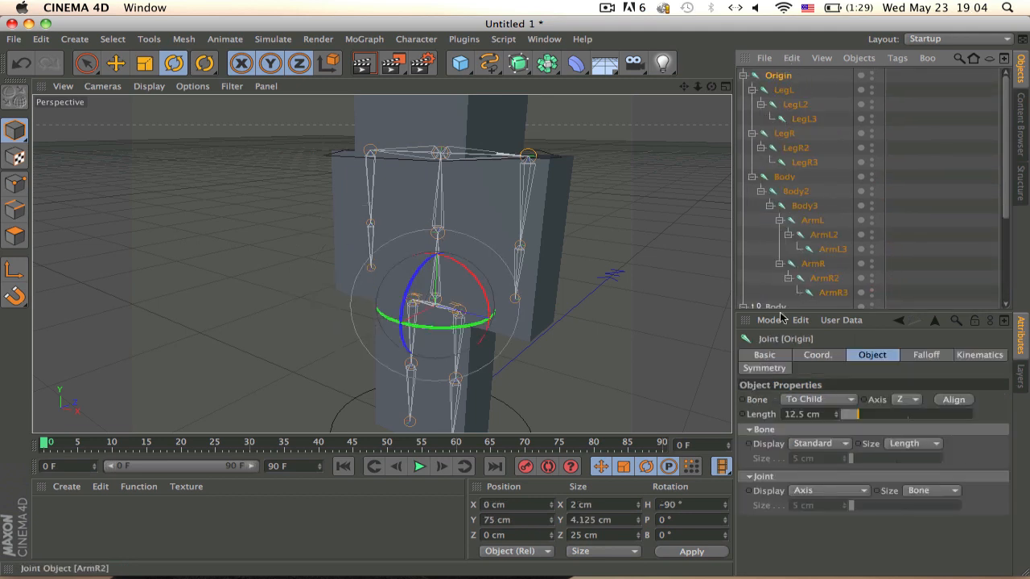
scroll(778, 298, down, 5)
click(744, 171)
scroll(768, 231, up, 2)
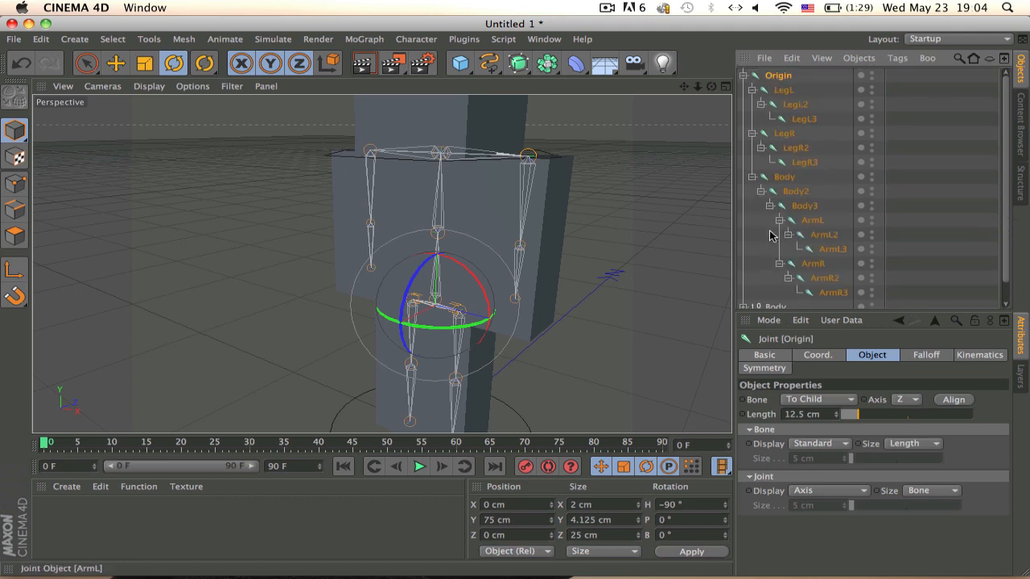
Group the Origin joint hierarchy under a new null and rename the null Control
key(alt+g)
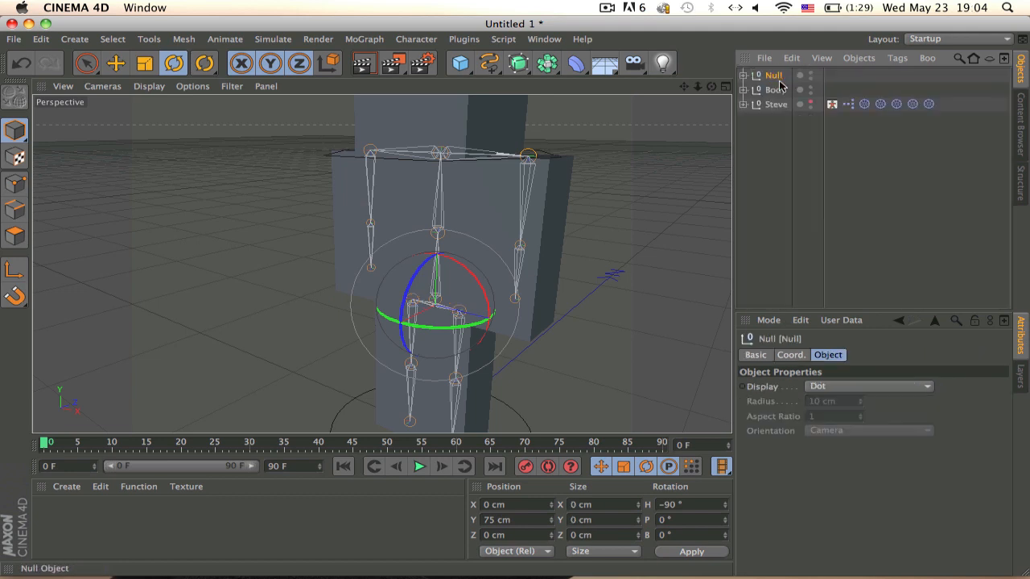
double_click(776, 77)
text(Control)
key(Return)
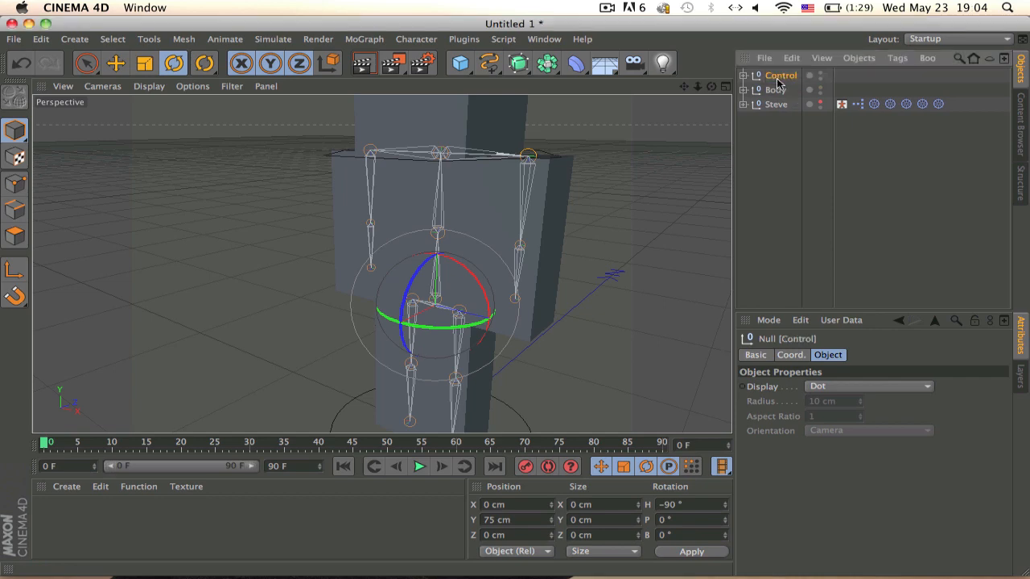
click(743, 75)
click(743, 75)
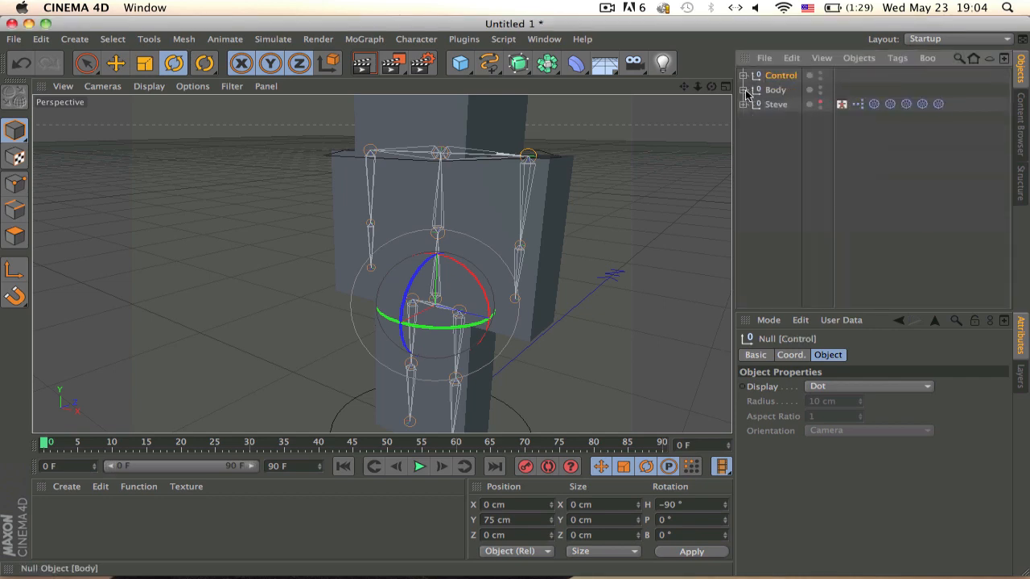
mouse_move(471, 248)
alt+mouse_down()
mouse_move(418, 264)
mouse_move(568, 185)
mouse_move(607, 133)
mouse_move(474, 256)
alt+mouse_up()
alt+middle_drag(474, 255, 387, 310)
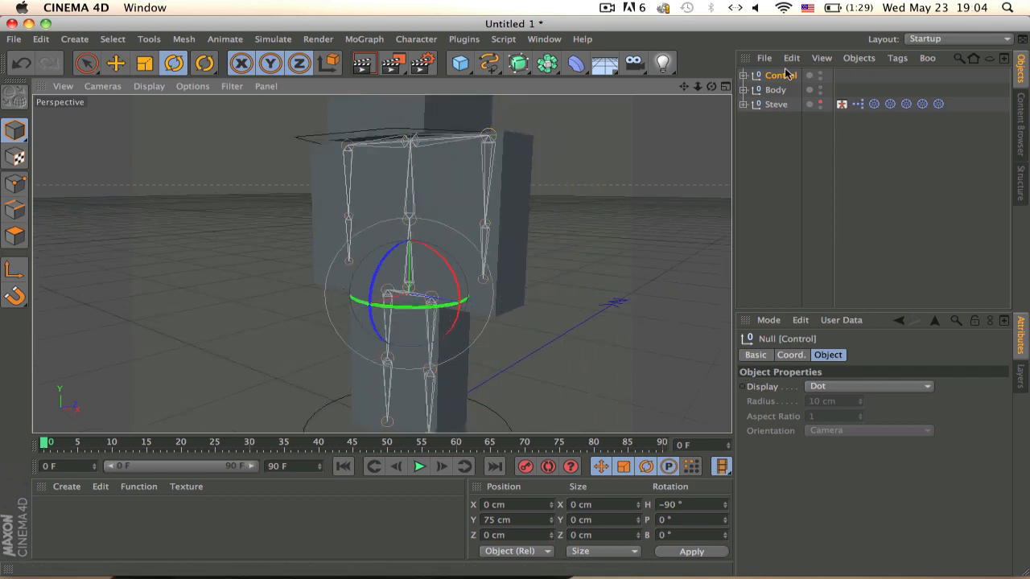
Expand the Control null and add an IK character tag to the LegL joint
click(744, 75)
click(805, 119)
click(812, 133)
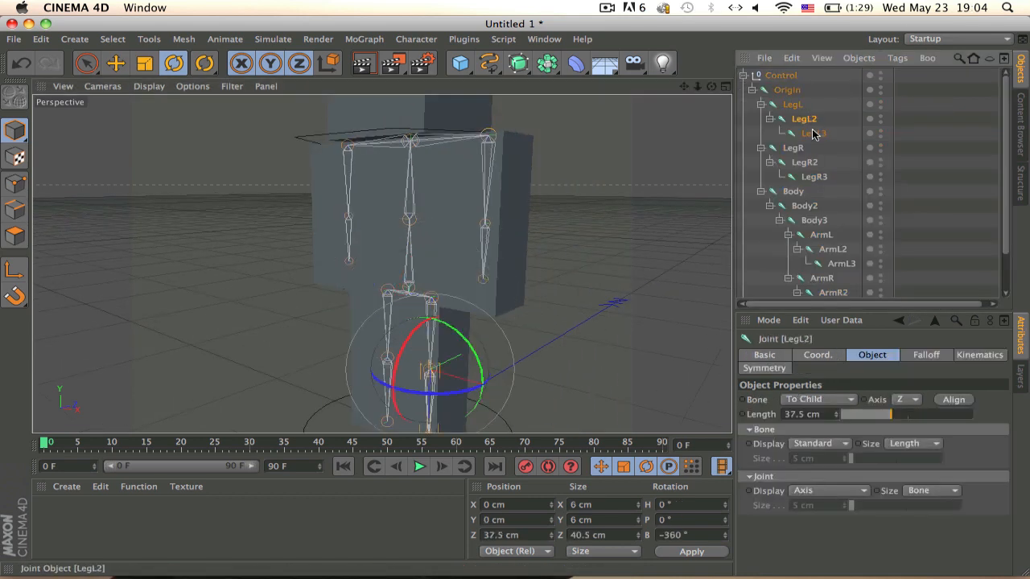
click(793, 105)
right_click(793, 105)
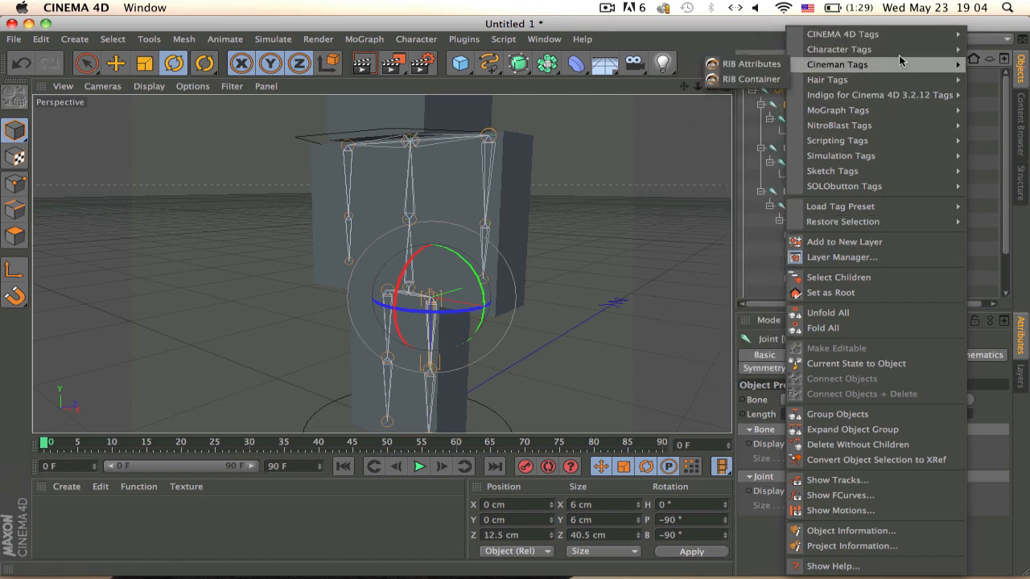
mouse_move(888, 51)
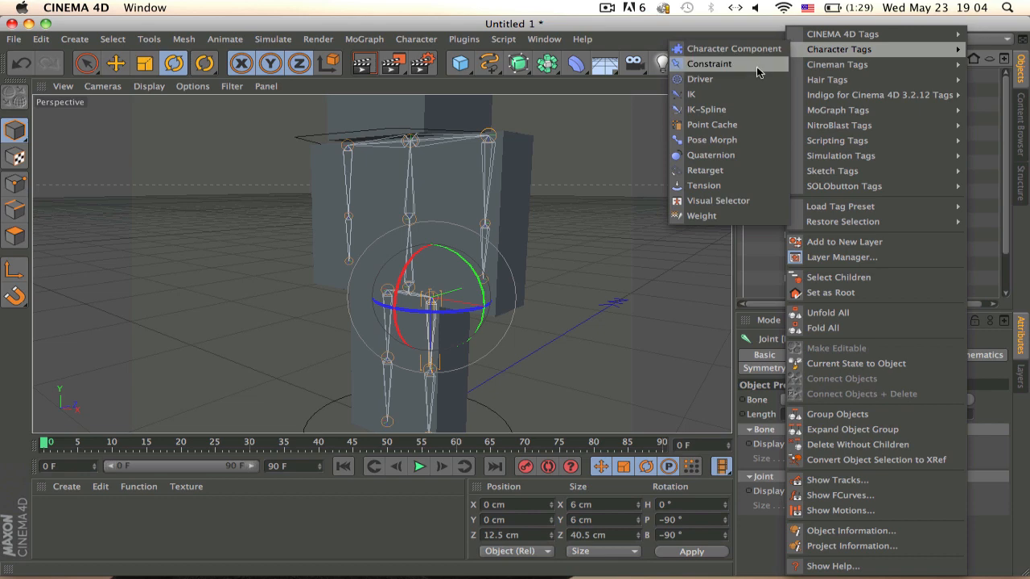
click(700, 94)
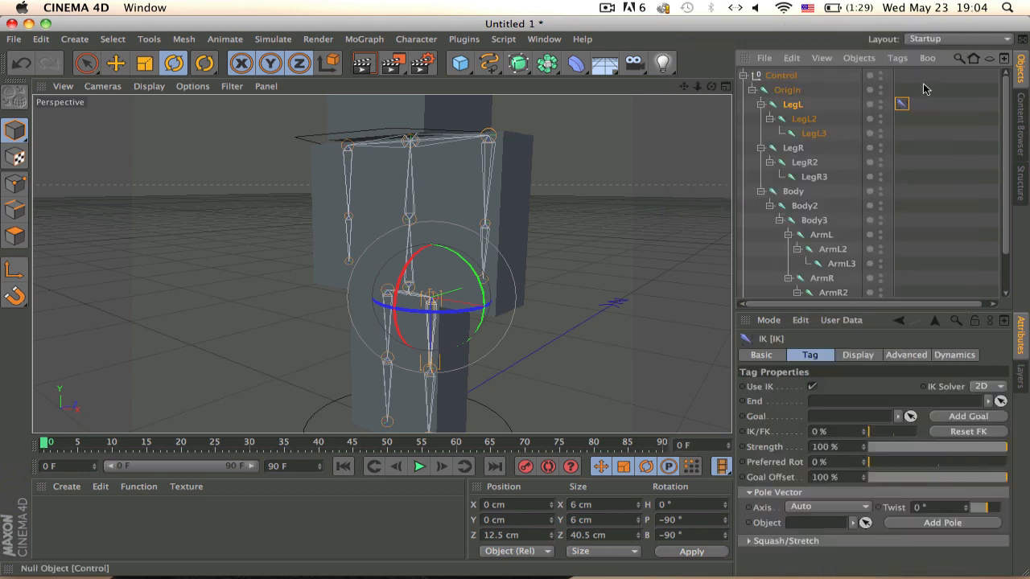
right_click(812, 100)
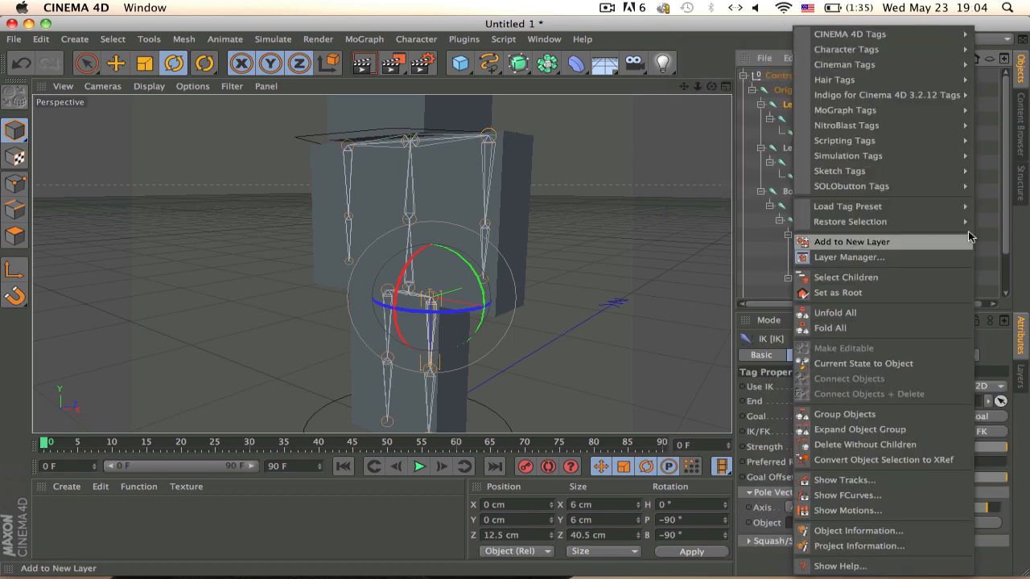
click(991, 215)
right_click(819, 99)
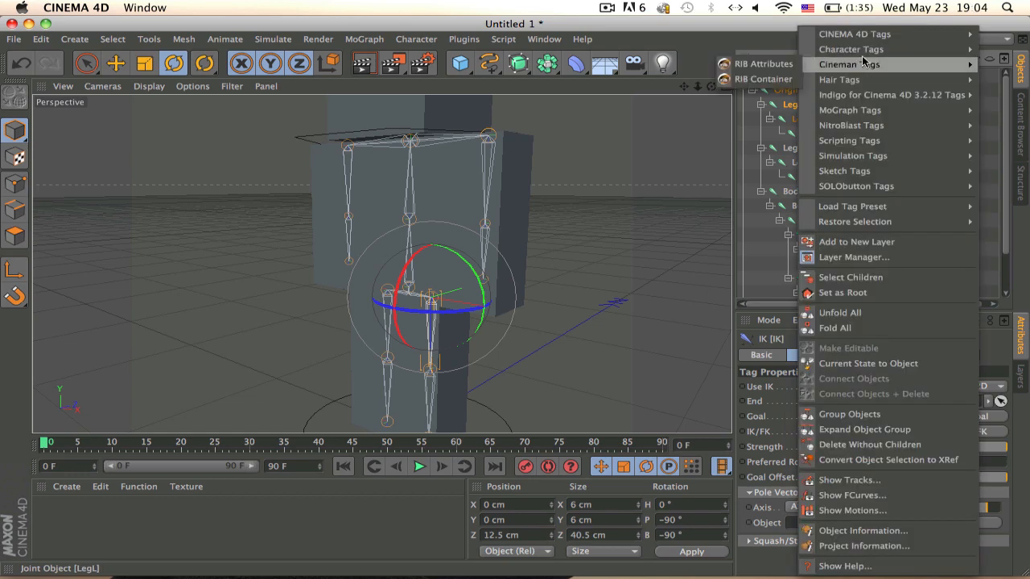
mouse_move(850, 49)
click(1003, 176)
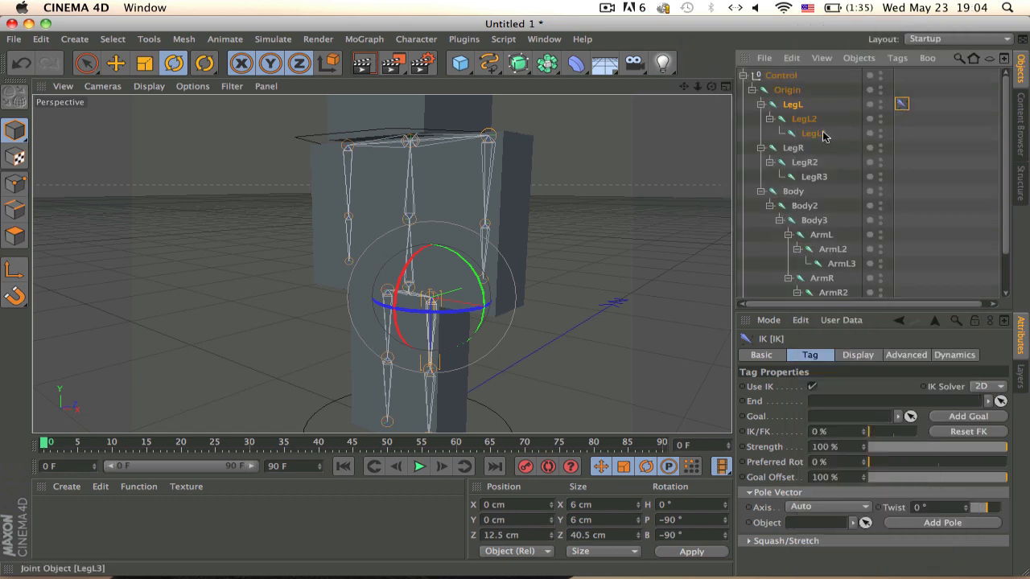
Set LegL3 as the end of the LegL joint's IK tag and add a goal and a pole vector object
drag(813, 134, 831, 400)
alt+middle_drag(293, 378, 393, 251)
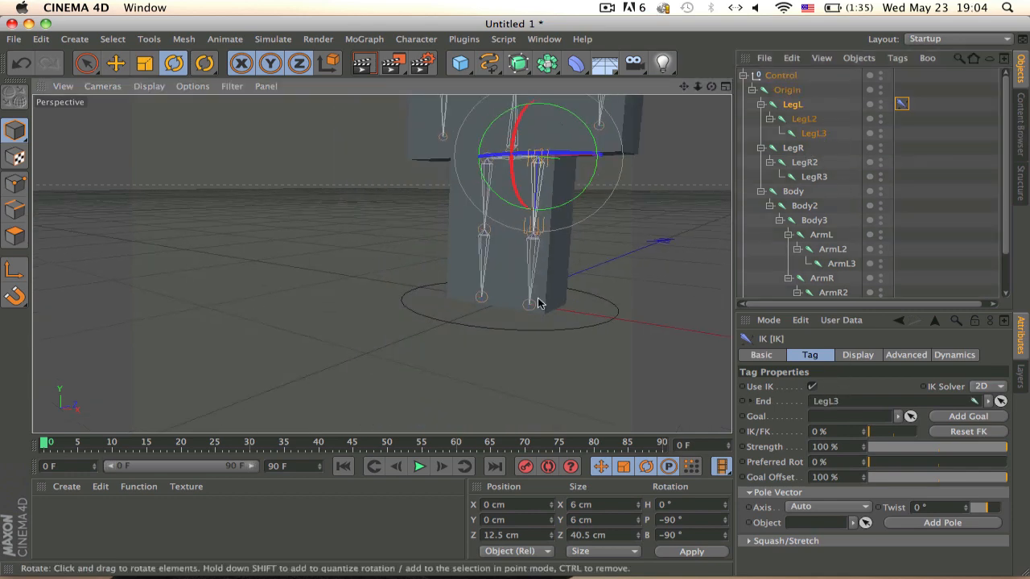
alt+right_drag(531, 309, 574, 313)
alt+drag(574, 313, 499, 315)
alt+middle_drag(499, 315, 485, 395)
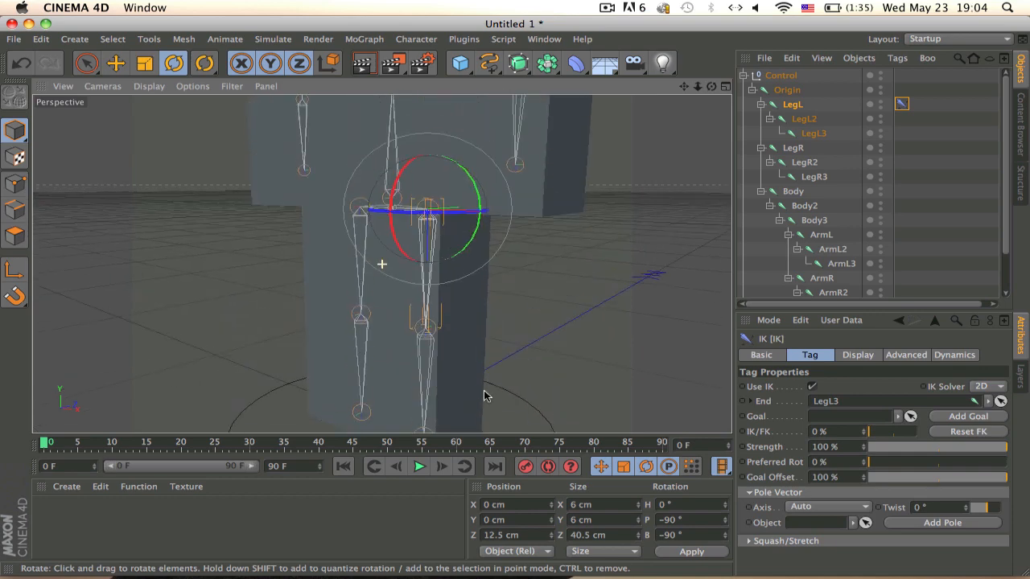
click(957, 416)
click(949, 524)
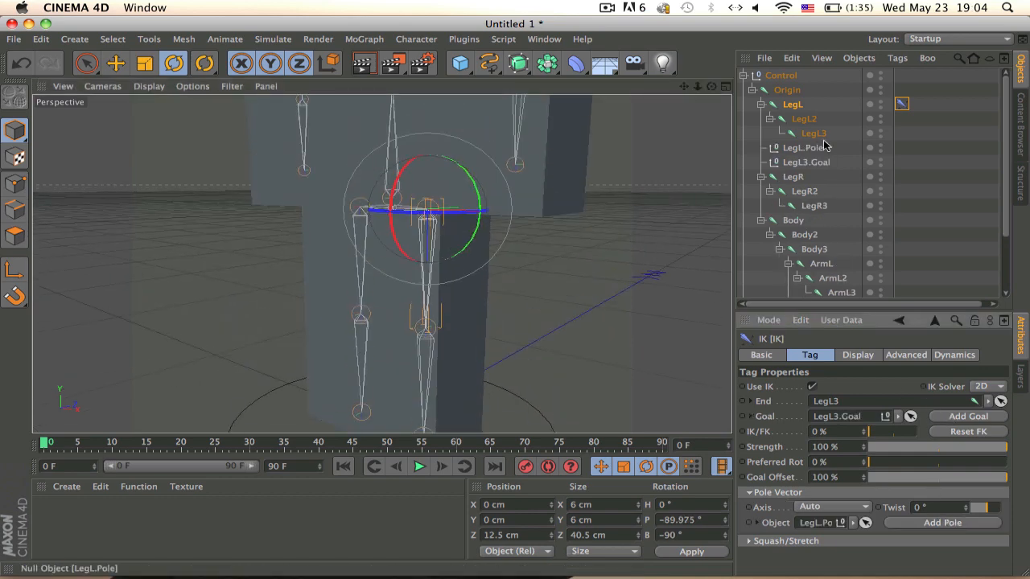
Collapse the Control null, then create two new nulls and rename them Goal and Pole
click(779, 76)
click(744, 76)
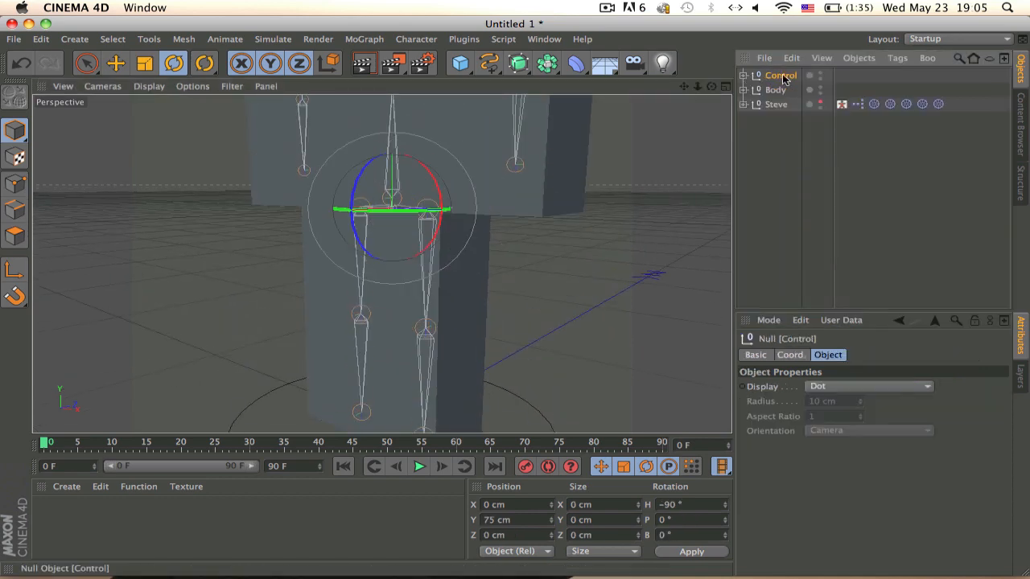
drag(460, 63, 544, 118)
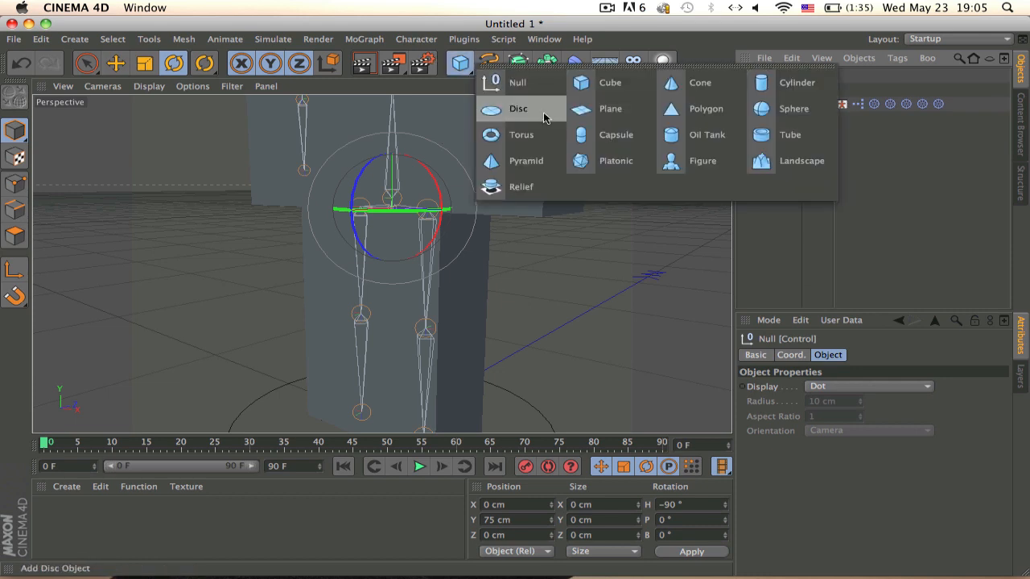
click(507, 82)
drag(457, 67, 515, 91)
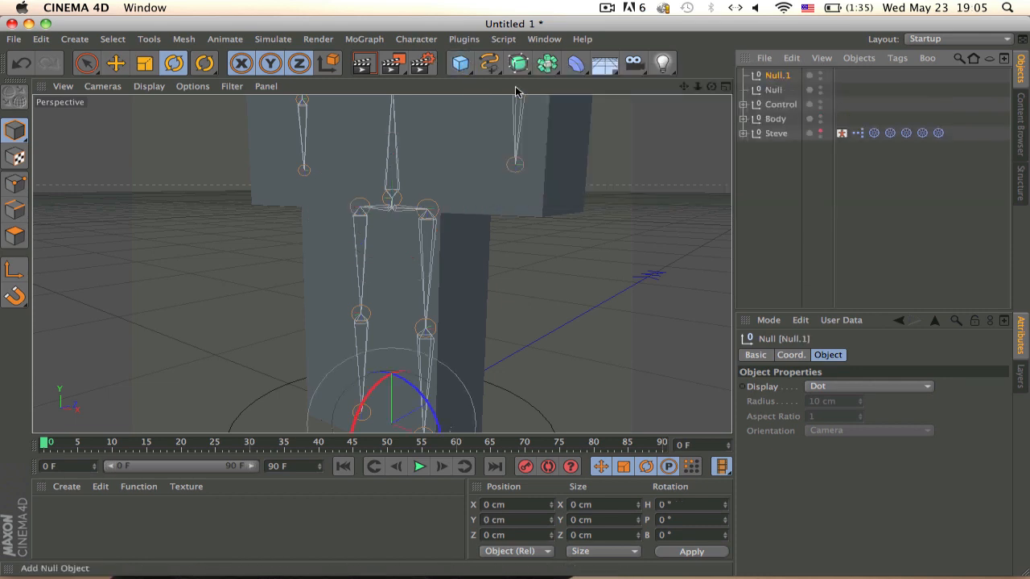
double_click(776, 90)
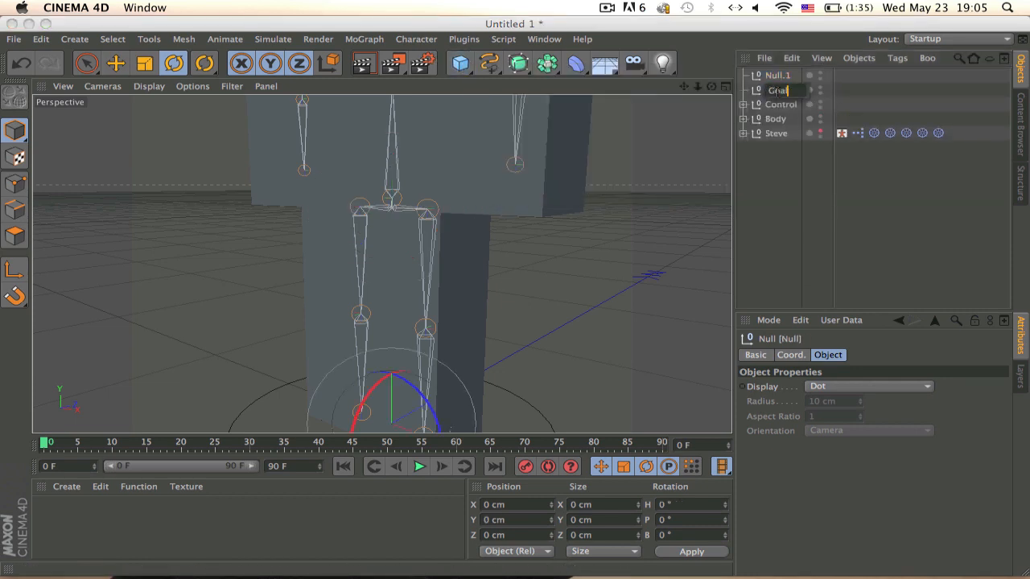
double_click(784, 76)
text(Pole)
key(Return)
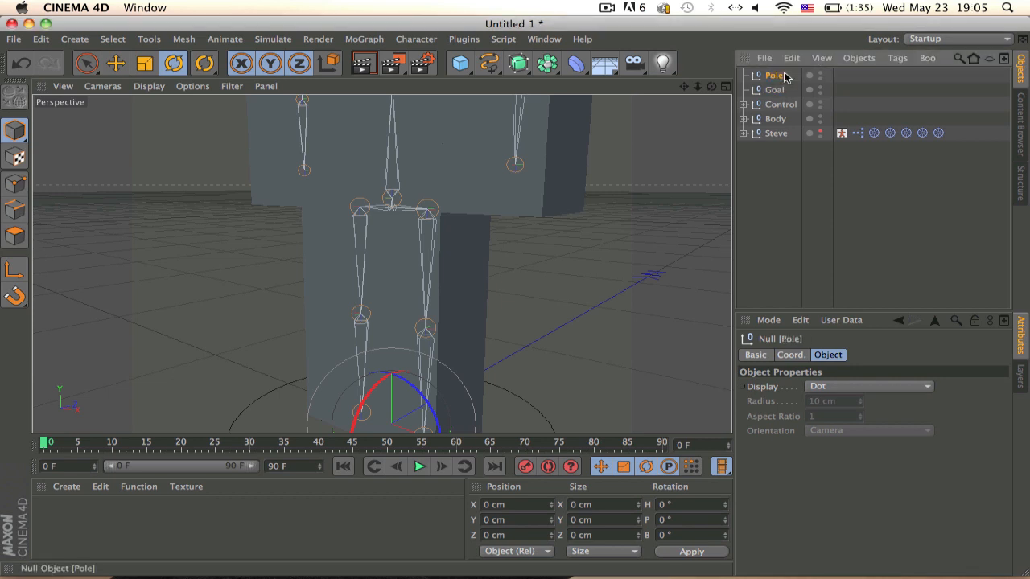
Move LegL.Pole from the joint hierarchy into the Pole null and LegL3.Goal into the Goal null
click(744, 104)
click(744, 105)
click(744, 104)
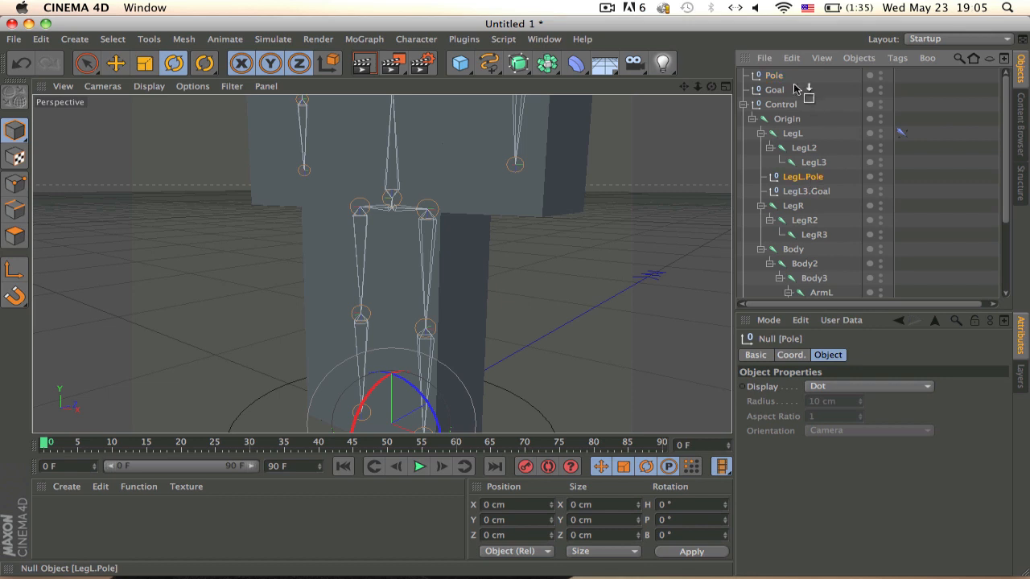
drag(776, 82, 774, 105)
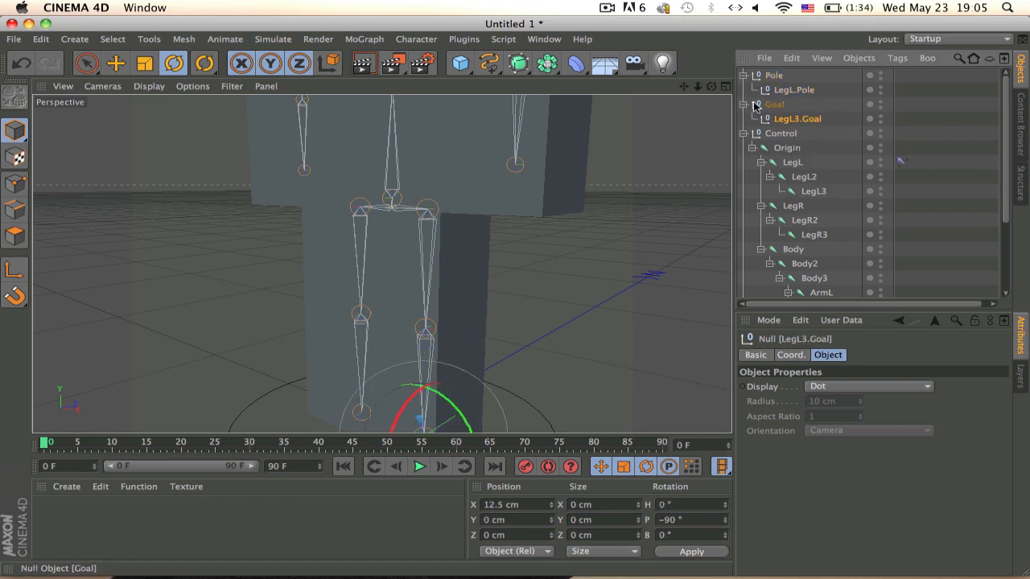
Add an IK tag to the LegR joint with LegR3 as its end, and create its goal and pole
right_click(811, 206)
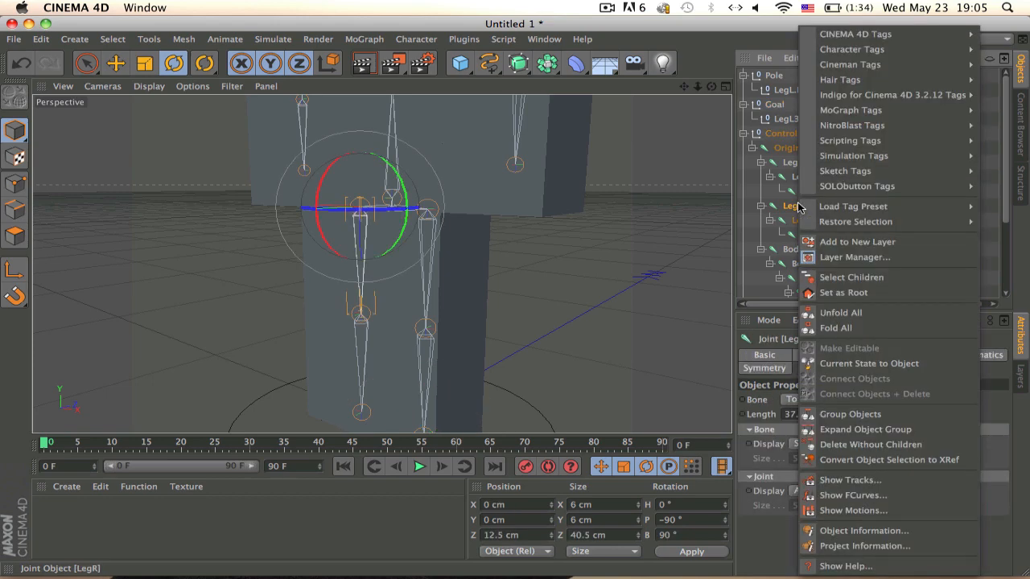
mouse_move(854, 53)
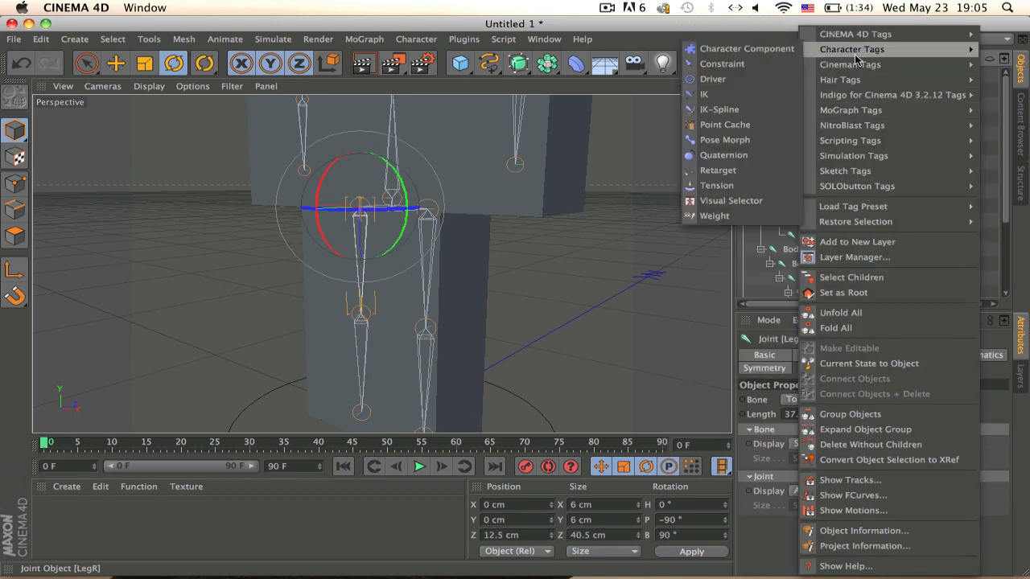
click(763, 106)
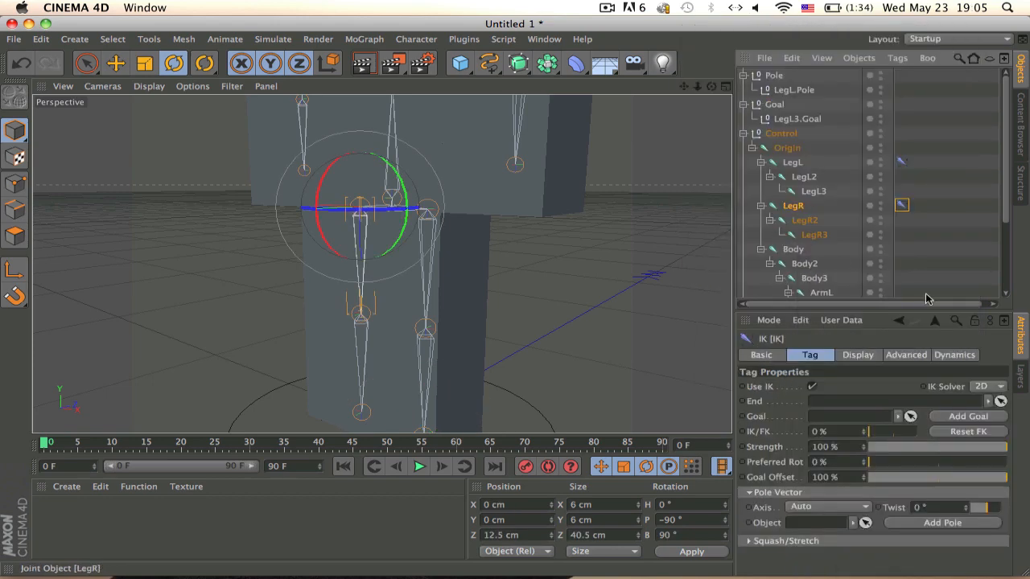
drag(814, 232, 834, 401)
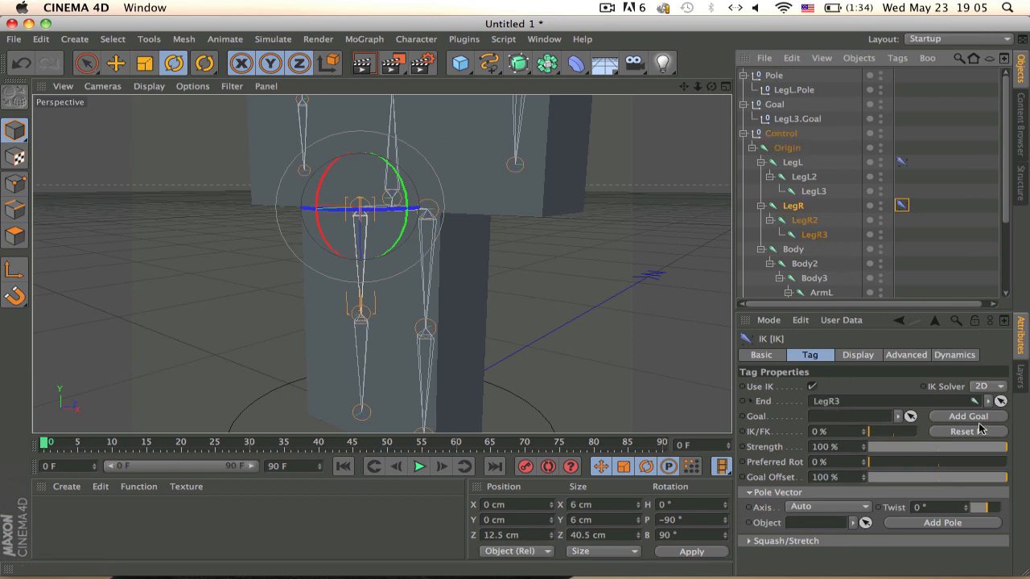
click(976, 418)
click(957, 522)
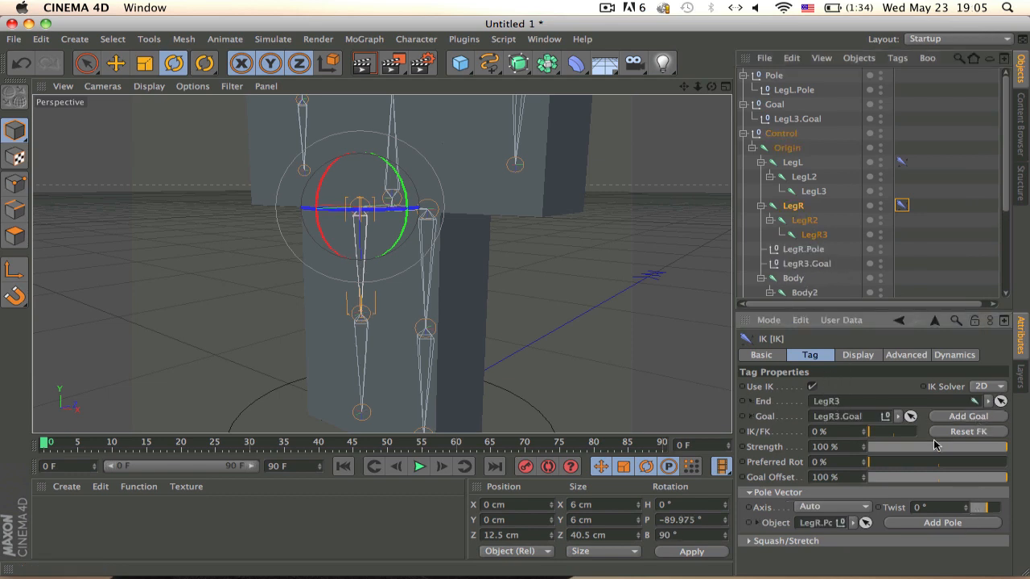
Move LegR.Pole into the Pole null and LegR3.Goal into the Goal null
drag(793, 249, 784, 117)
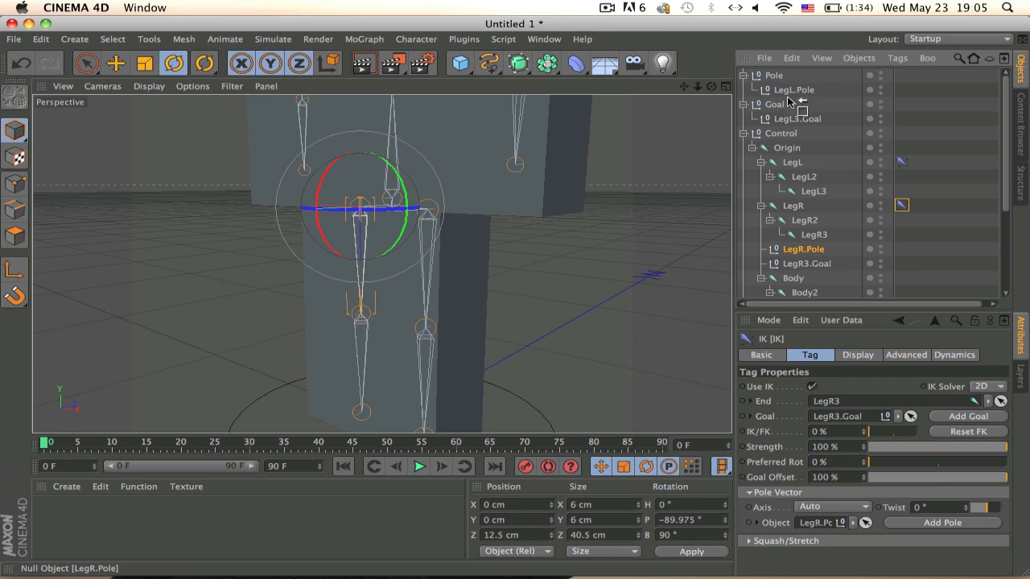
drag(776, 75, 774, 76)
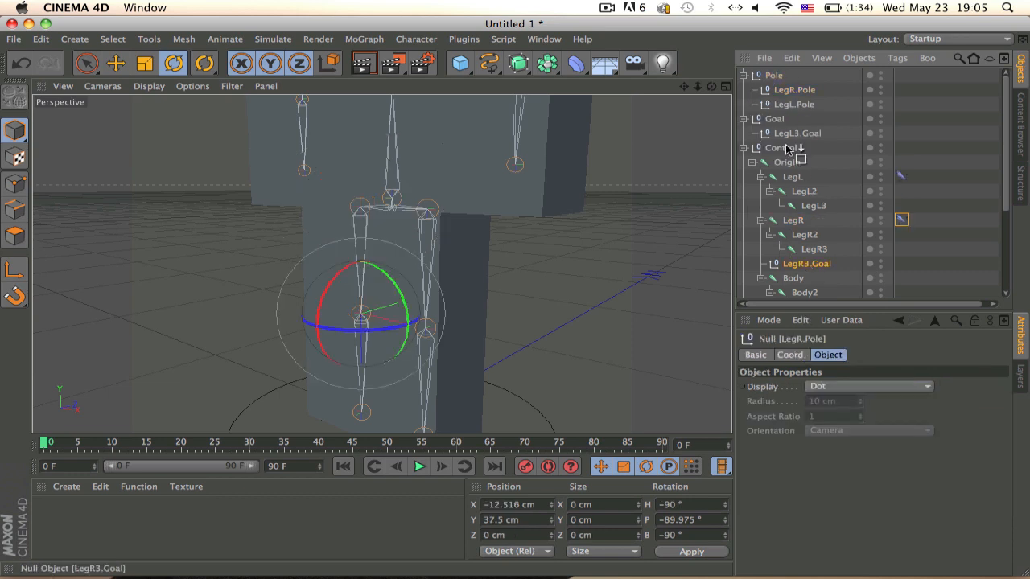
drag(772, 119, 774, 121)
Add an IK character tag to the ArmL joint under Body3
scroll(897, 251, down, 5)
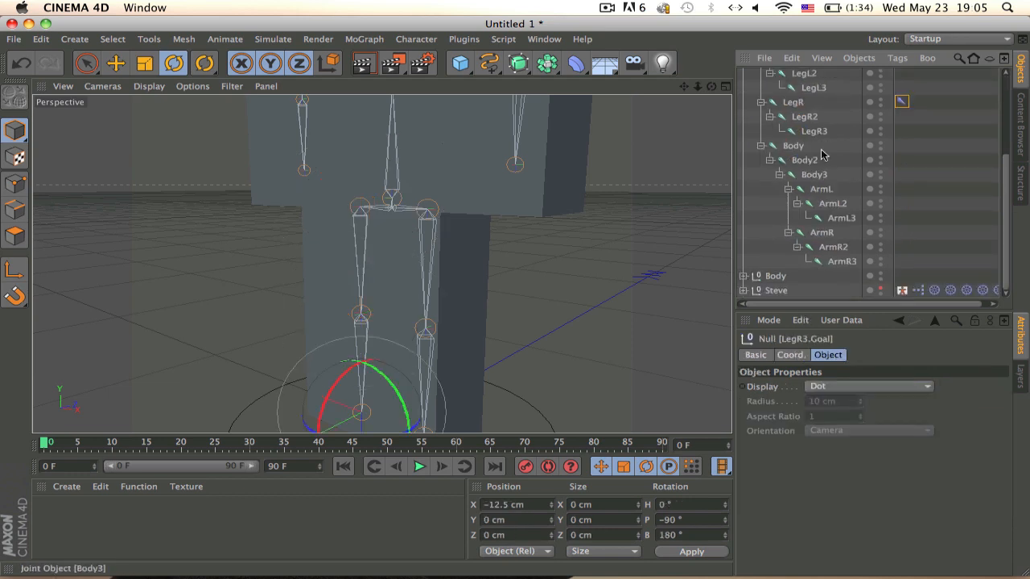
click(792, 146)
click(821, 190)
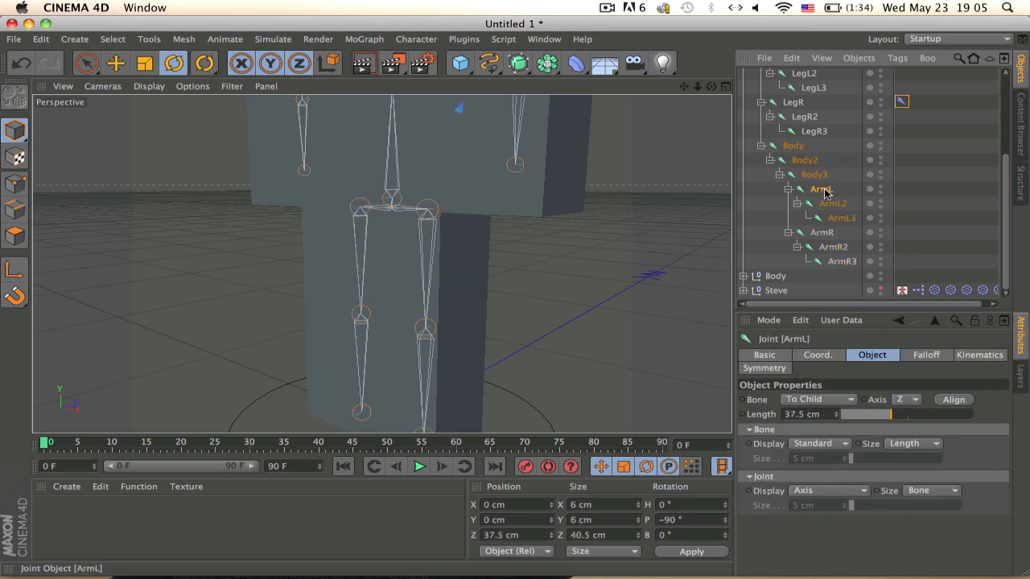
right_click(822, 190)
mouse_move(900, 50)
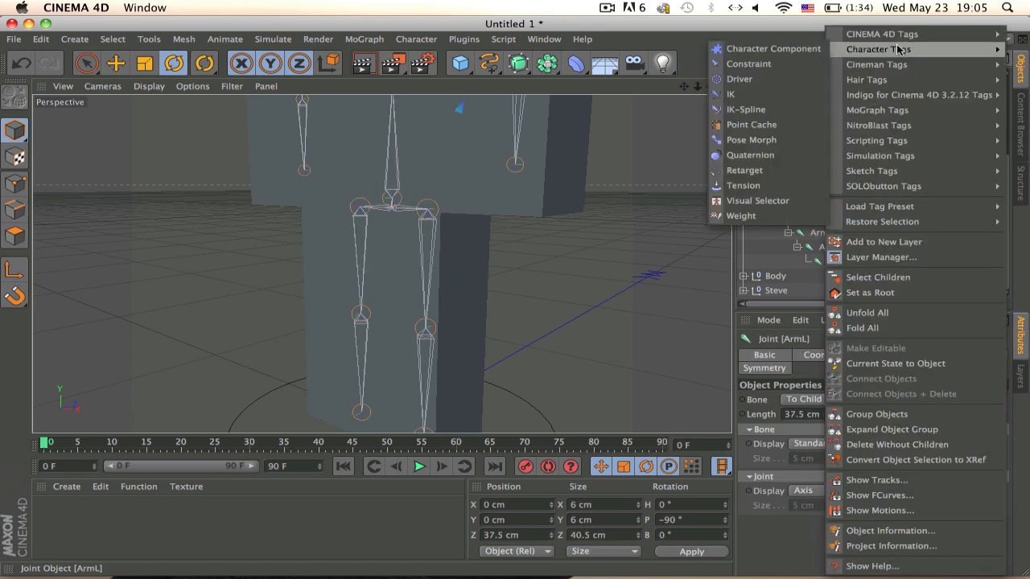
click(781, 95)
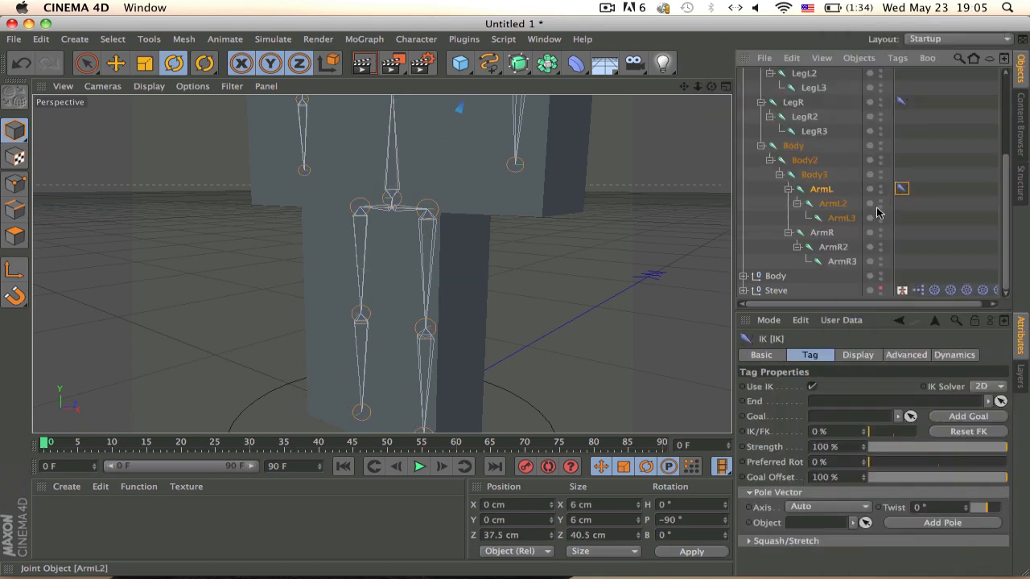
Set ArmL3 as the end of the ArmL joint's IK tag and add a goal and a pole vector object
drag(869, 212, 851, 337)
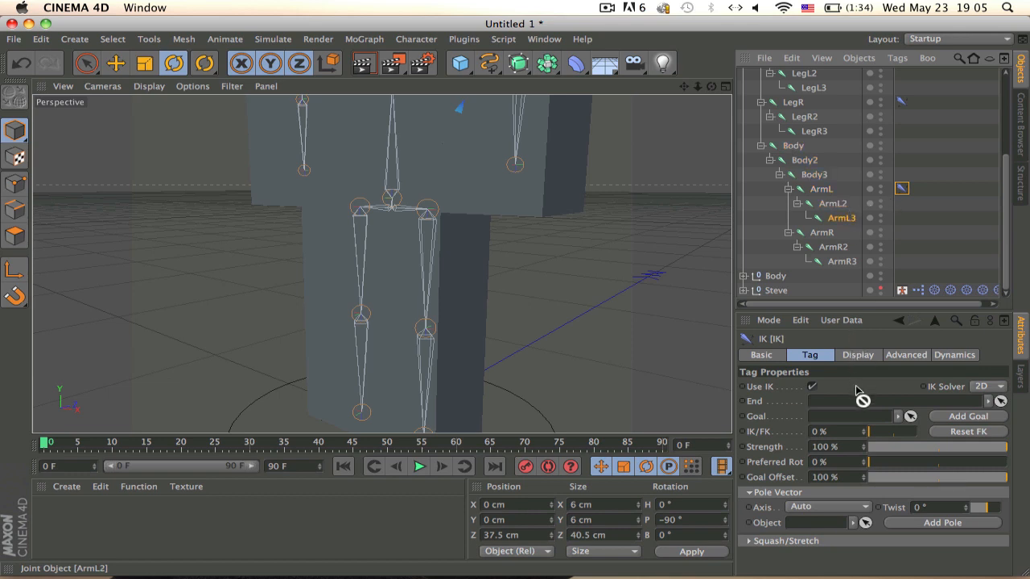
drag(862, 399, 861, 401)
click(968, 416)
click(942, 523)
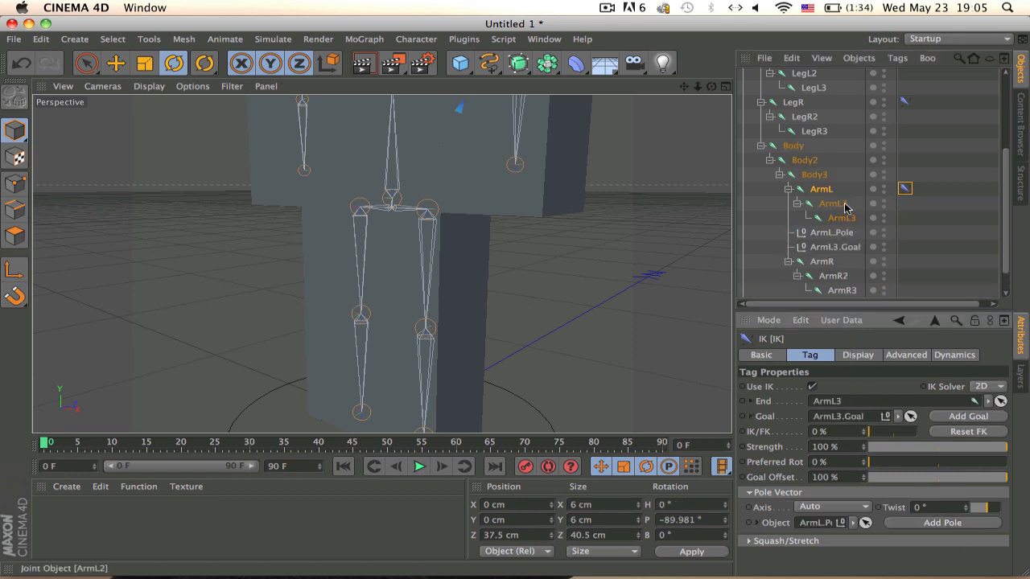
Add an IK tag to the ArmR joint with ArmR3 as its end, and create its goal and pole
click(821, 261)
right_click(838, 260)
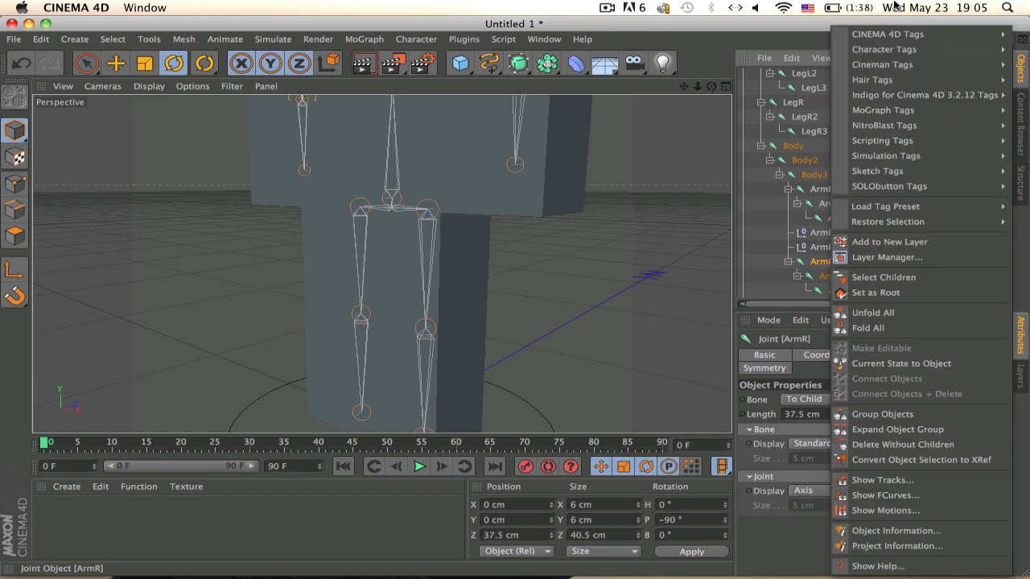
mouse_move(900, 52)
click(786, 94)
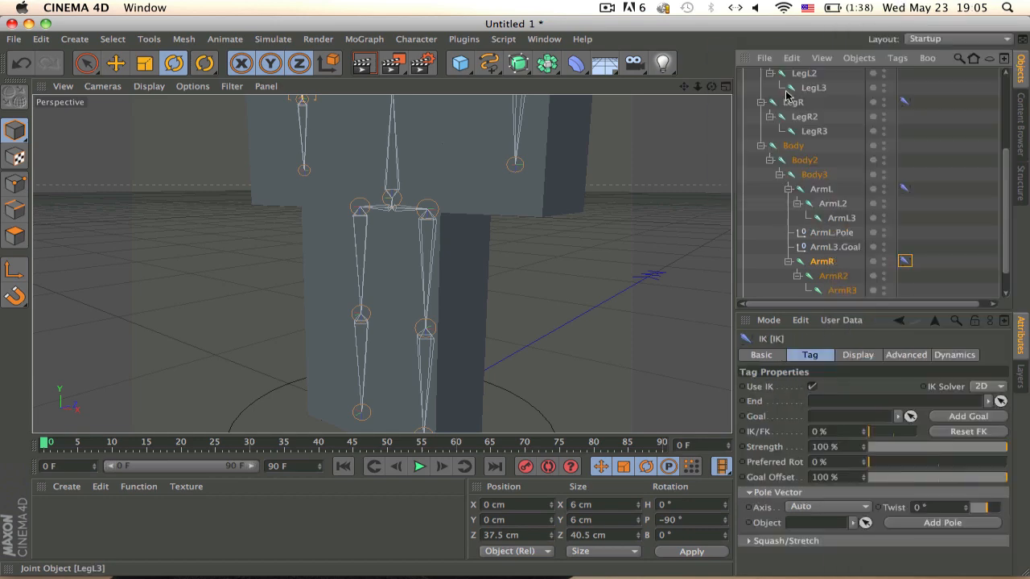
drag(844, 294, 846, 425)
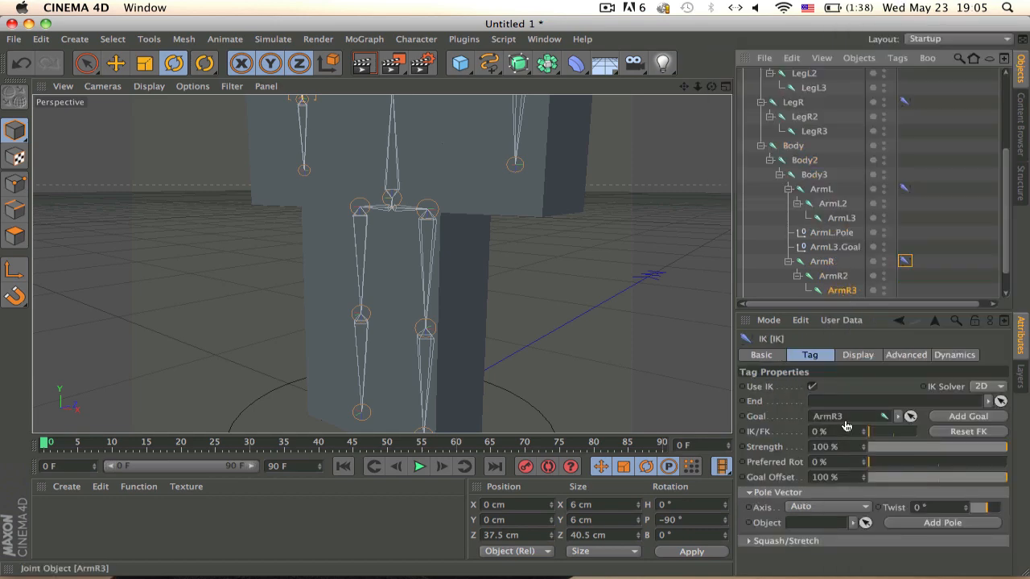
click(968, 416)
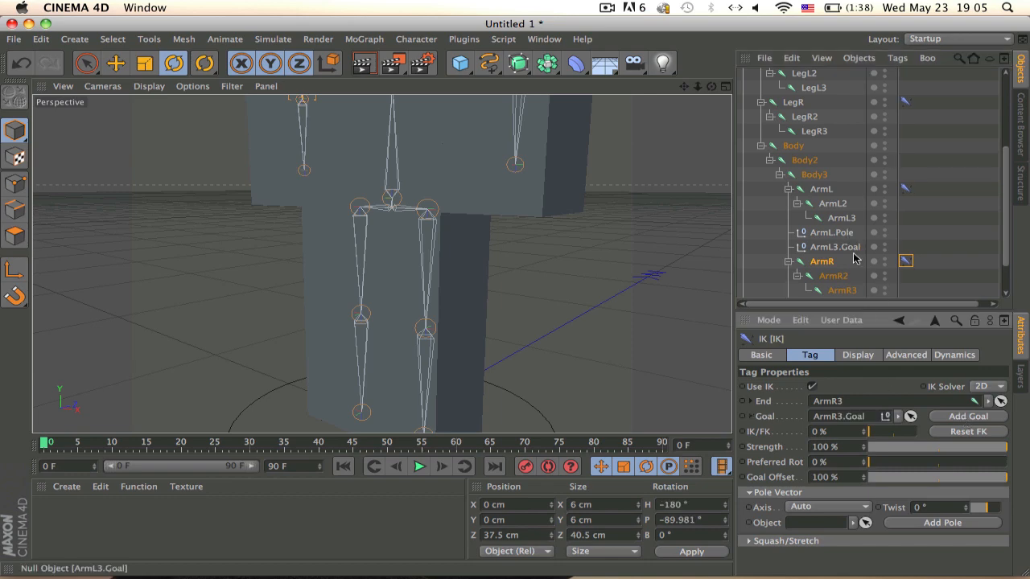
click(965, 523)
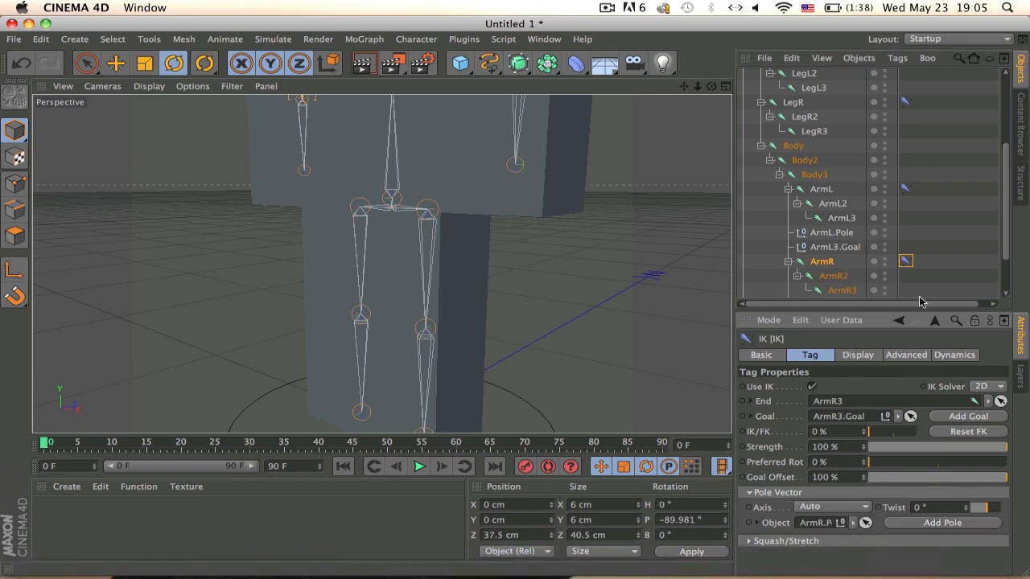
Move ArmL.Pole and ArmR.Pole into the Pole null
click(832, 232)
scroll(836, 237, down, 2)
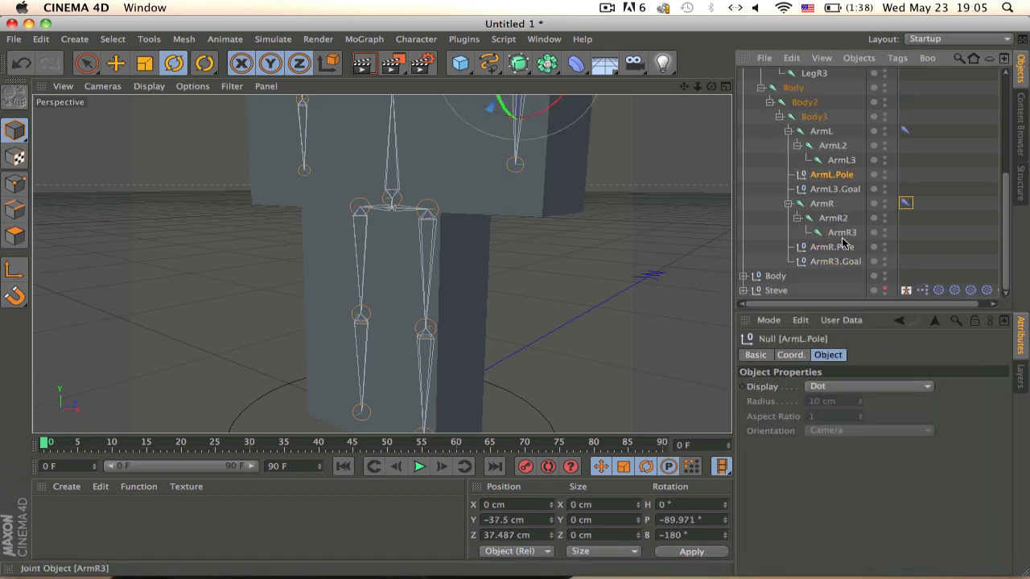
shift+click(842, 247)
drag(829, 75, 804, 89)
Move ArmL3.Goal and ArmR3.Goal into the Goal null
scroll(808, 126, down, 5)
click(844, 261)
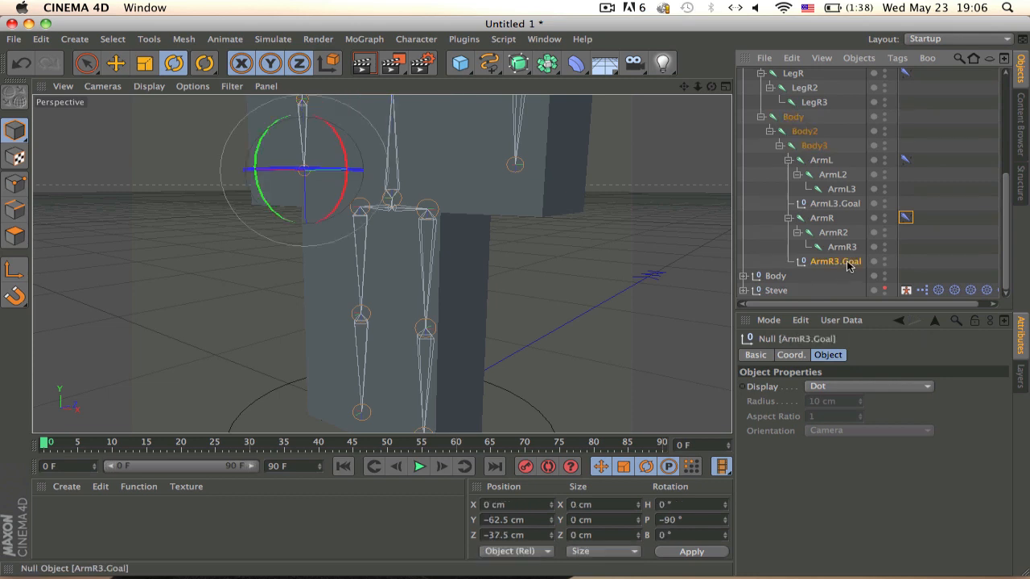
ctrl+click(833, 205)
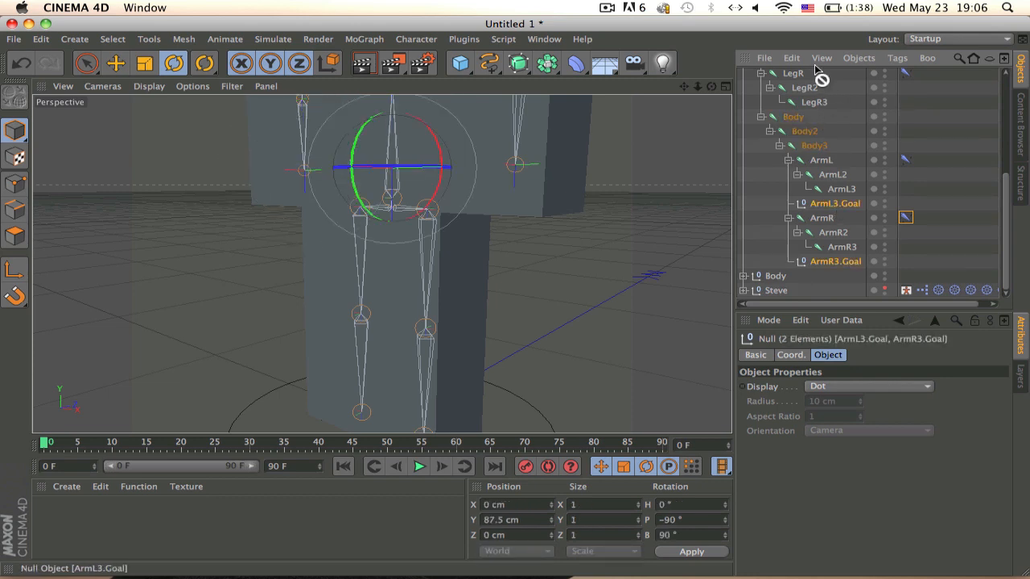
drag(820, 78, 799, 159)
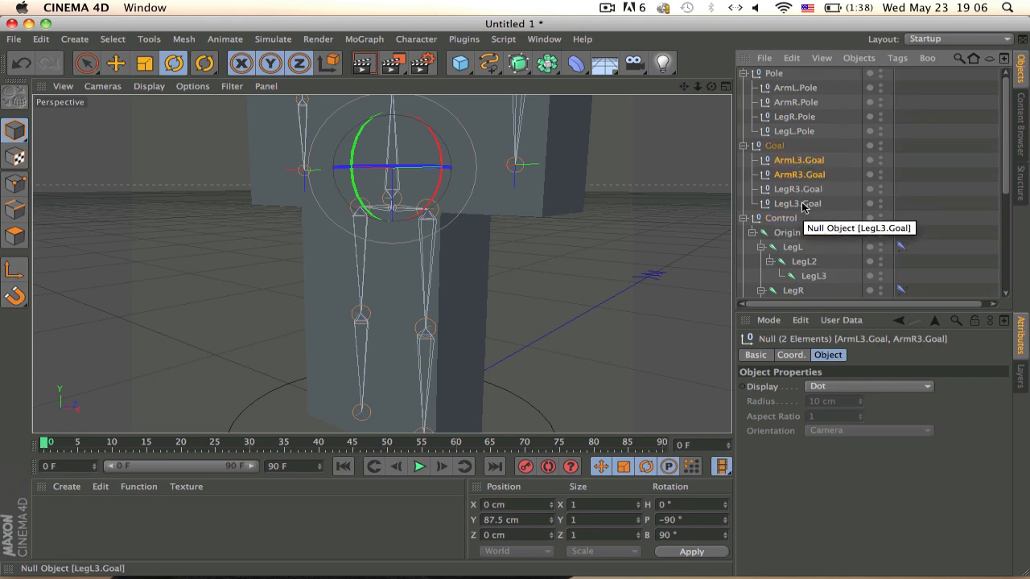
Try moving the Control null with its whole joint hierarchy, and undo the move
click(780, 218)
scroll(507, 177, down, 5)
scroll(512, 243, up, 3)
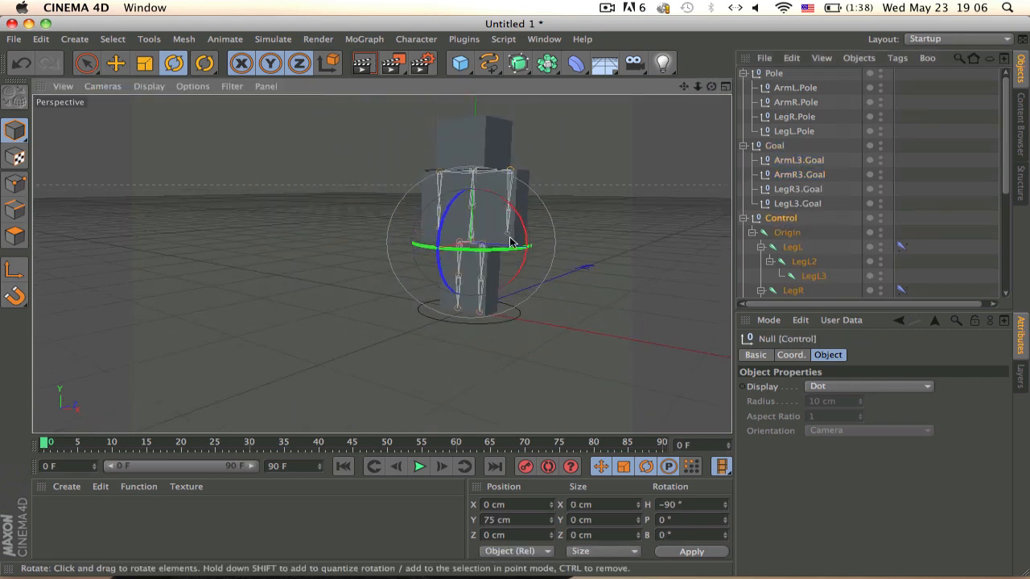
key(e)
drag(442, 247, 407, 281)
key(super+z)
Select the LegR.Pole and LegL.Pole nulls together
alt+middle_drag(503, 272, 439, 337)
alt+right_drag(432, 289, 485, 305)
alt+middle_drag(486, 305, 524, 228)
alt+right_drag(524, 228, 524, 177)
alt+middle_drag(525, 177, 510, 213)
scroll(510, 213, up, 8)
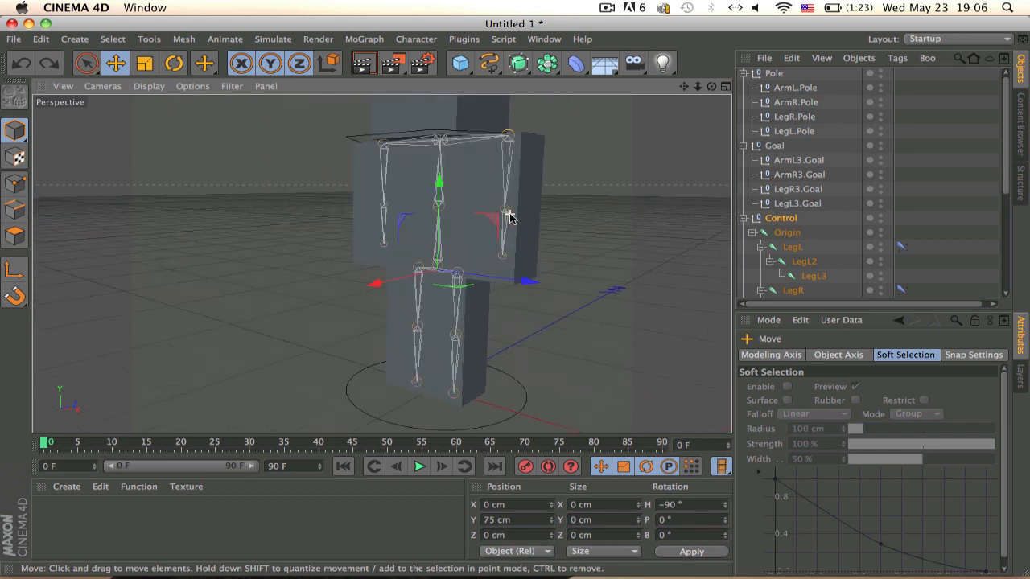
scroll(510, 213, down, 5)
alt+middle_drag(603, 198, 563, 208)
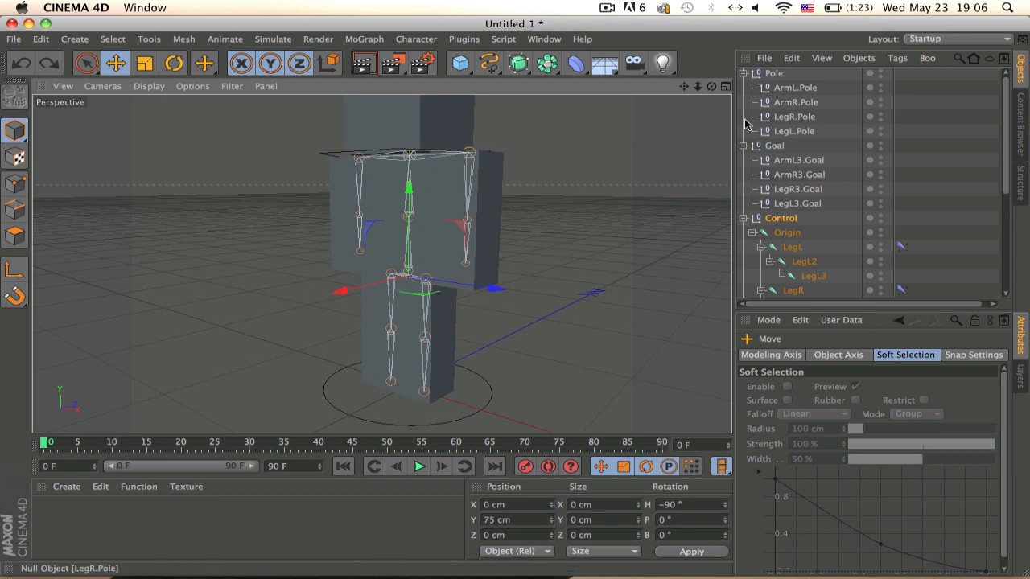
click(794, 116)
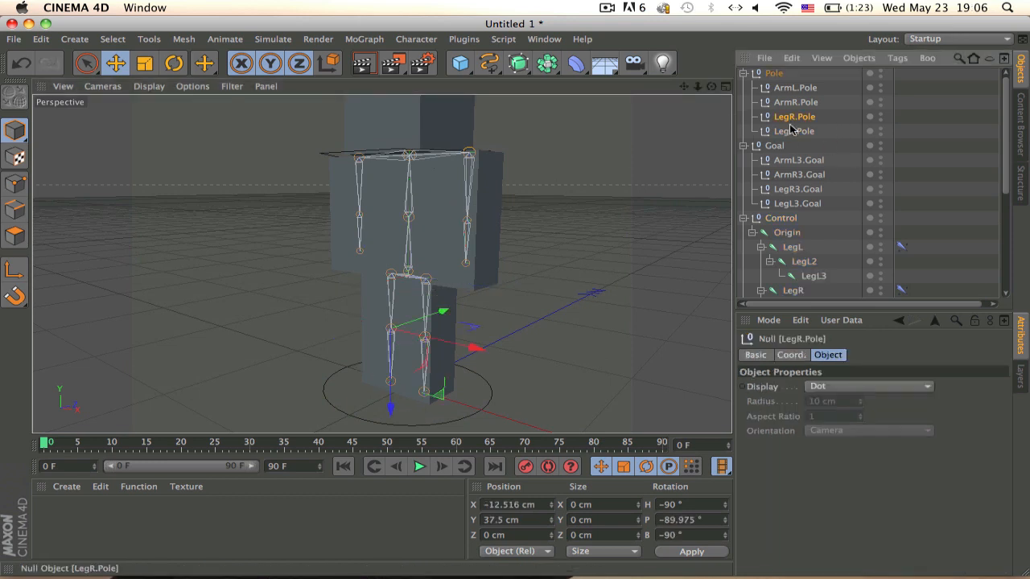
shift+click(792, 131)
Try to move both leg poles along Z in front of the legs, and undo the move
alt+drag(455, 258, 379, 255)
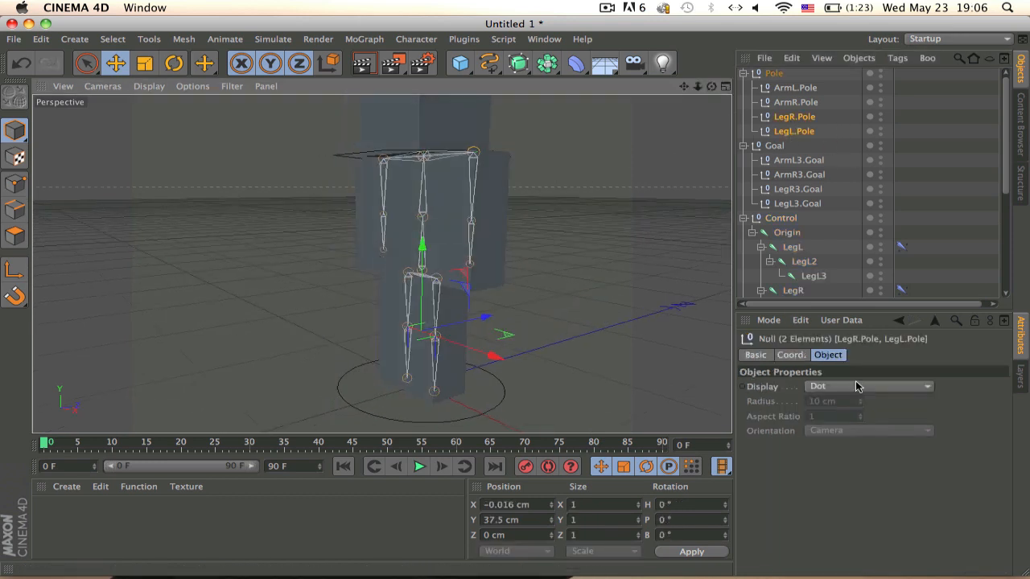
alt+middle_drag(523, 340, 556, 293)
drag(517, 284, 431, 302)
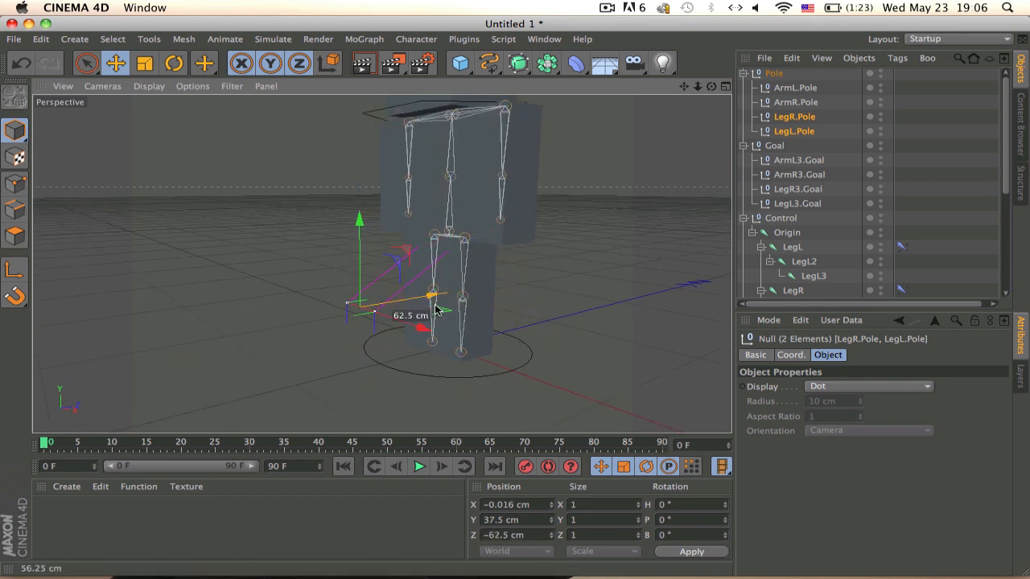
key(super+z)
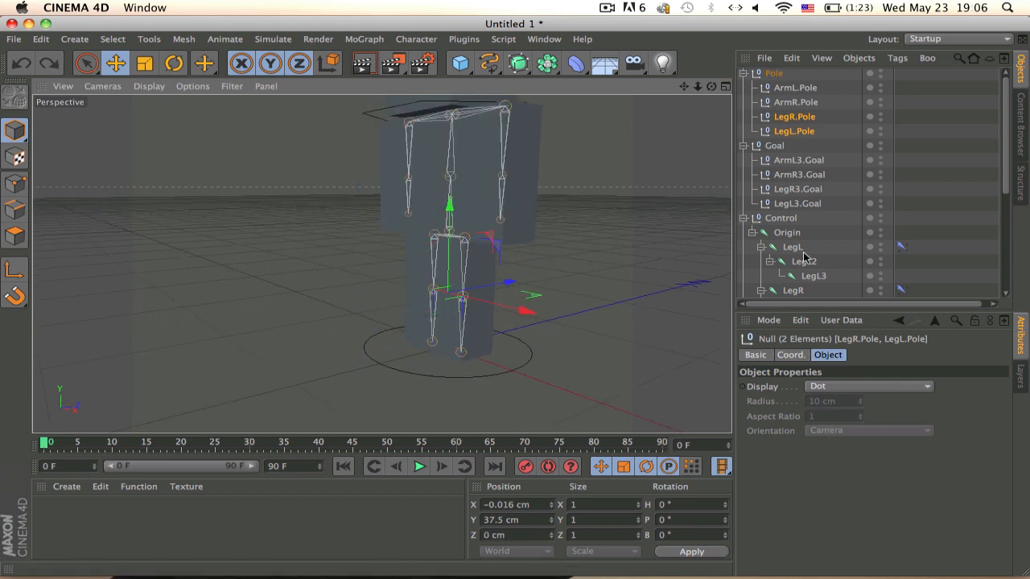
Display the two leg poles as diamonds with ZY orientation
click(822, 387)
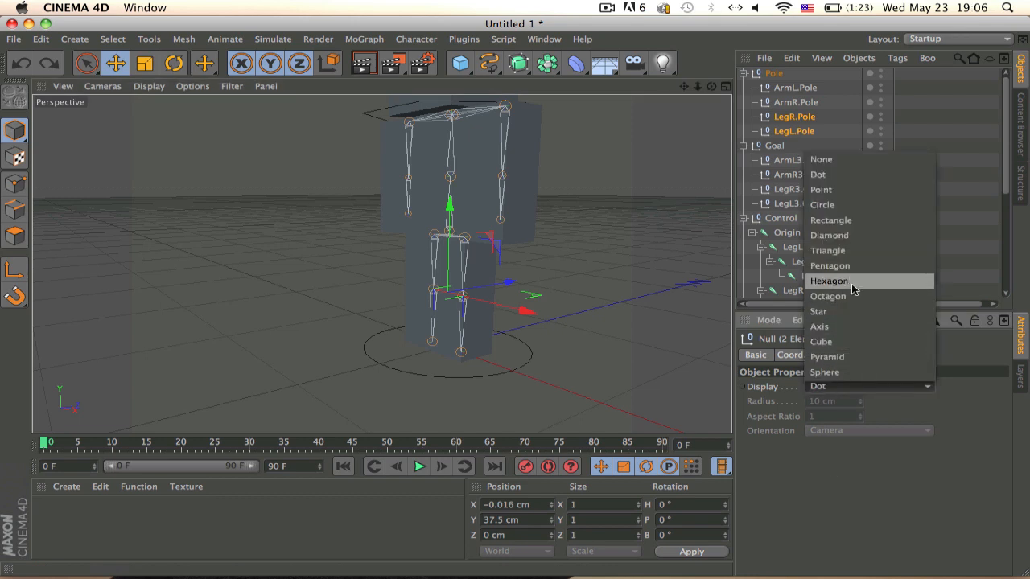
click(851, 235)
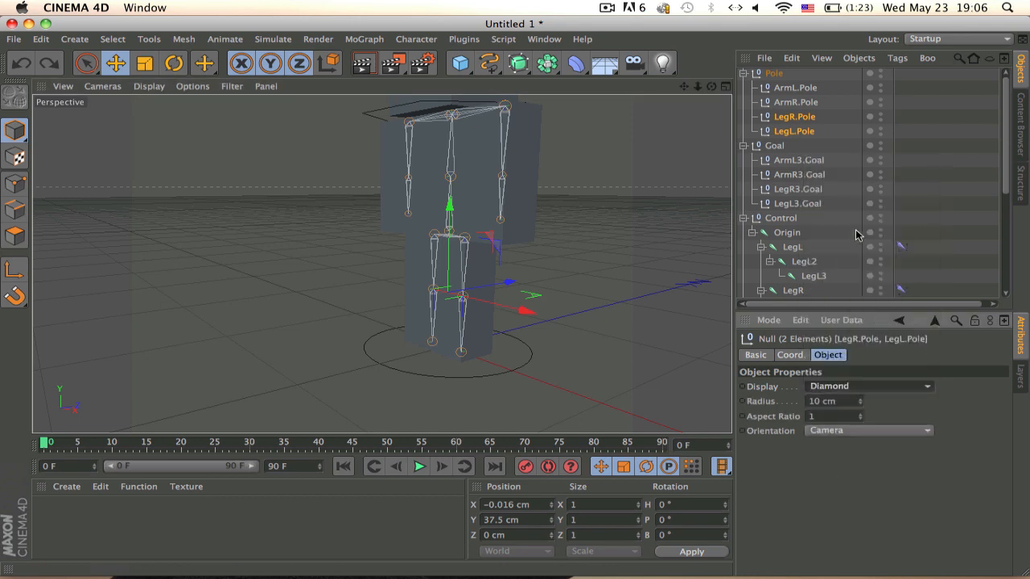
click(828, 431)
click(830, 473)
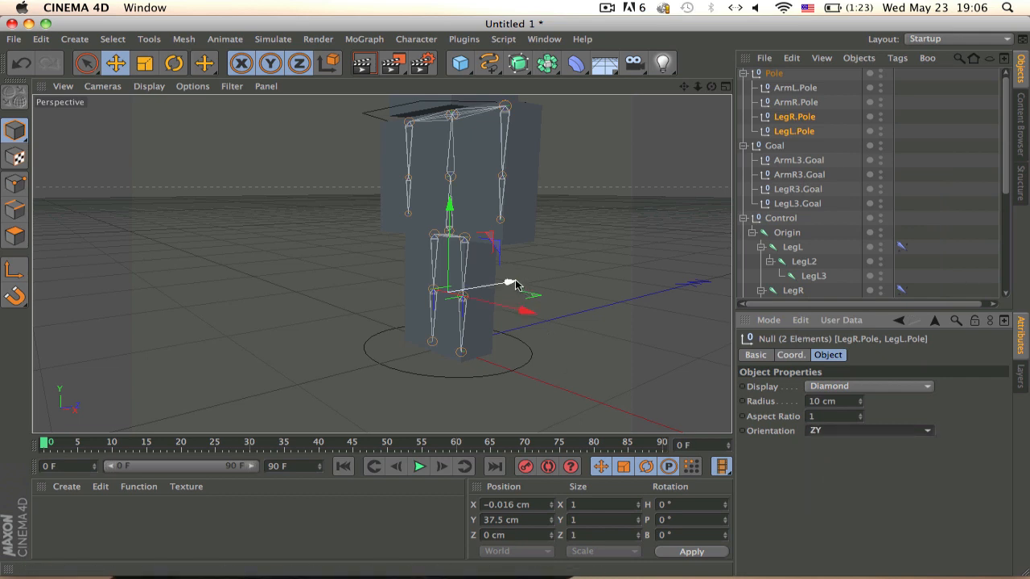
Move both leg poles in front of the legs to about Z -53 cm and set their orientation to XZ
drag(515, 285, 440, 295)
click(828, 430)
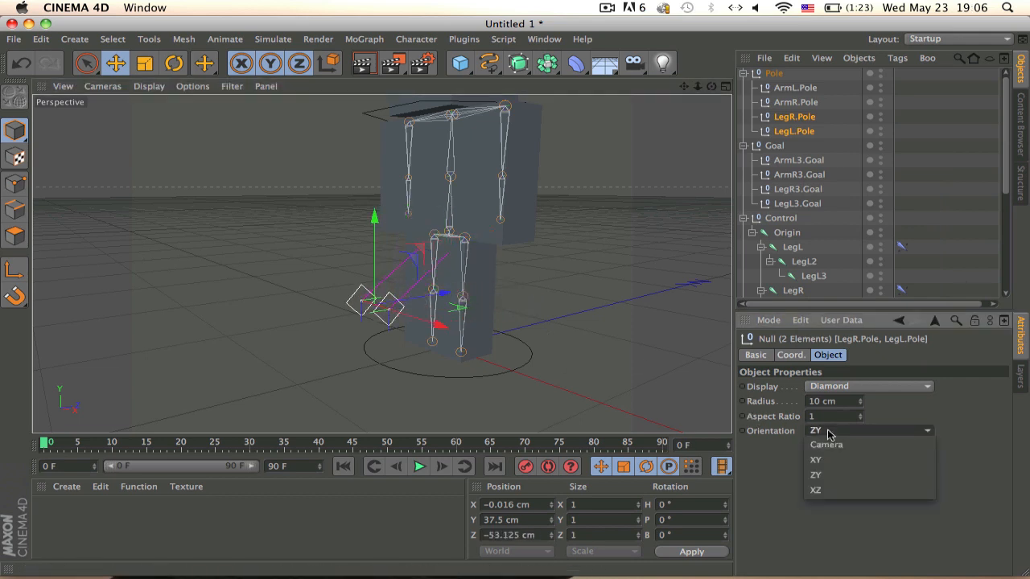
click(836, 461)
click(836, 434)
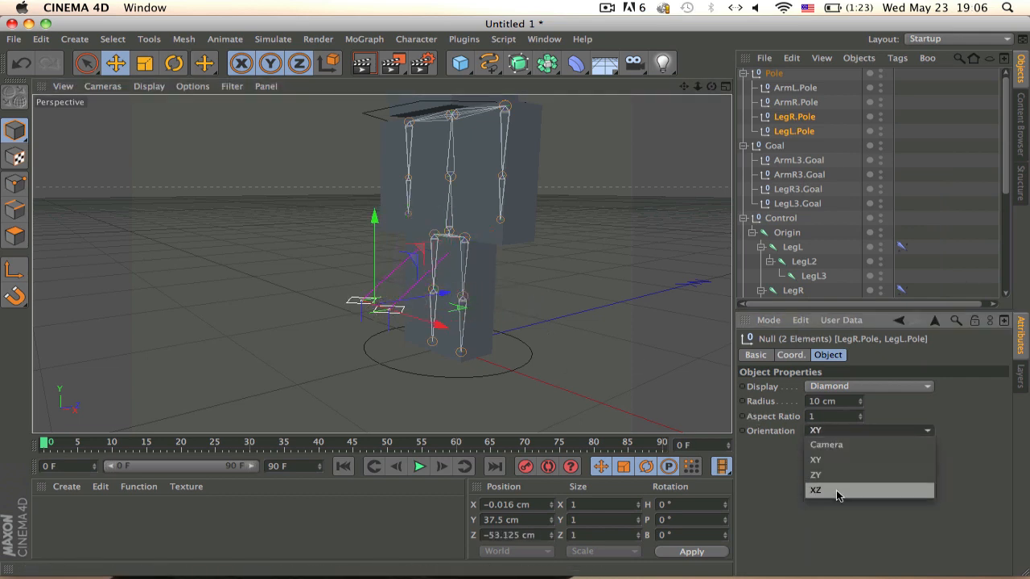
click(836, 490)
Shift both leg poles farther forward and up, to about Y 47 cm and Z -66 cm
alt+drag(600, 334, 408, 271)
drag(344, 271, 409, 262)
drag(347, 257, 296, 233)
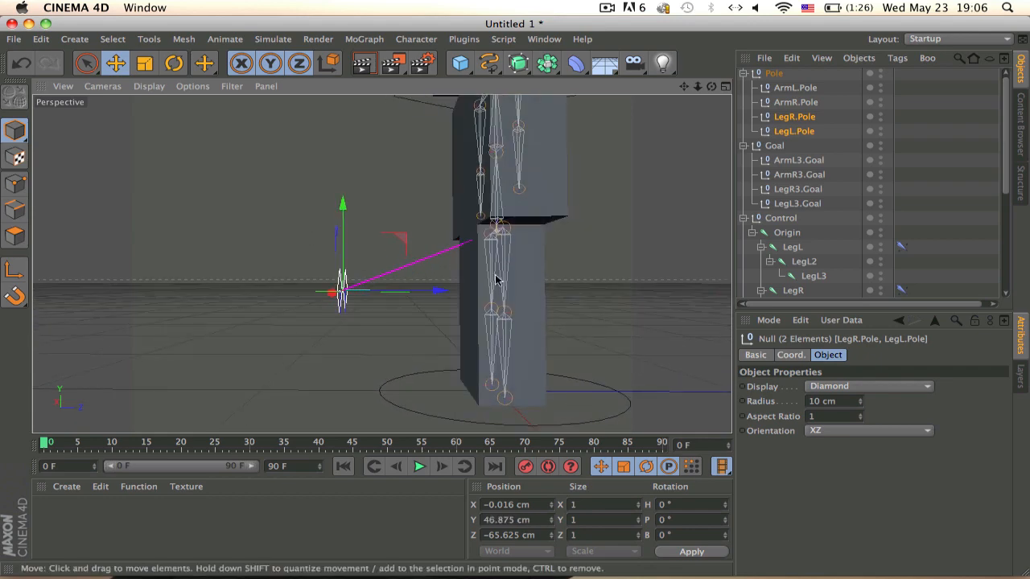
Try moving LegR3.Goal to test the right leg's IK, and undo the move
alt+drag(624, 211, 586, 200)
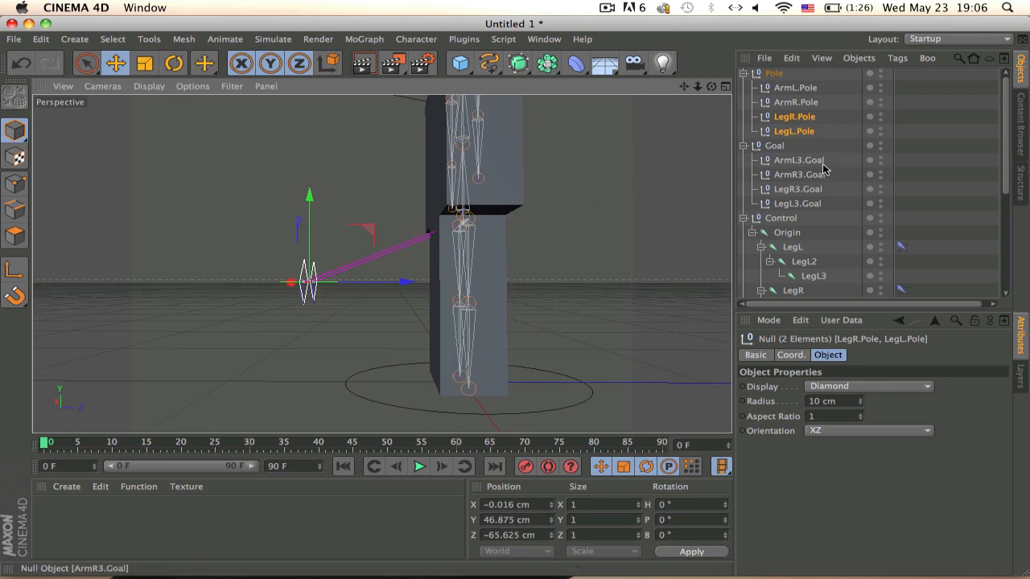
click(814, 191)
drag(570, 246, 499, 207)
key(super+z)
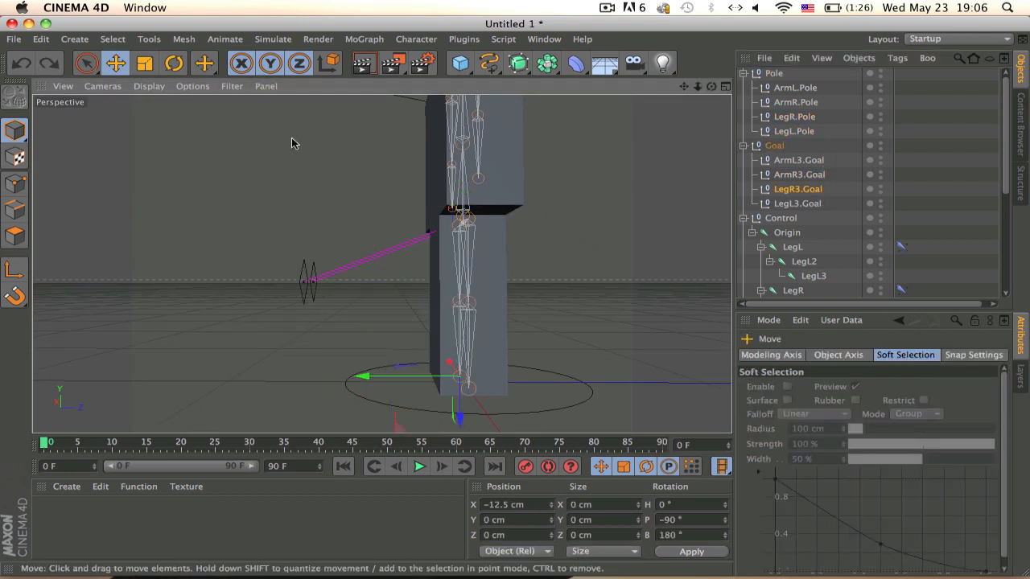
Test bending the right leg with LegR3.Goal, first unrestricted and again with the Y axis locked, undo both moves and unlock Y
alt+drag(293, 142, 330, 139)
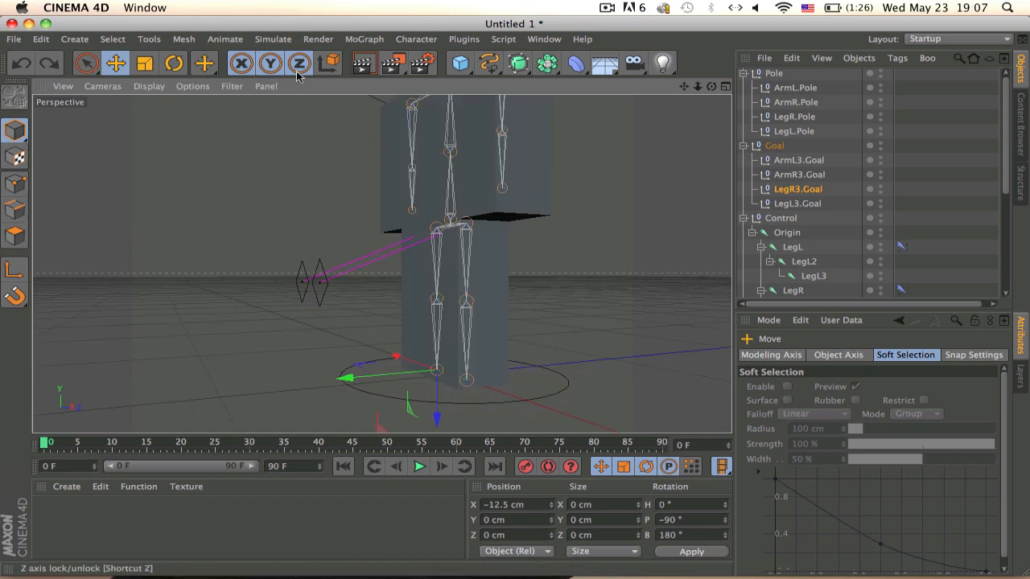
drag(531, 313, 408, 219)
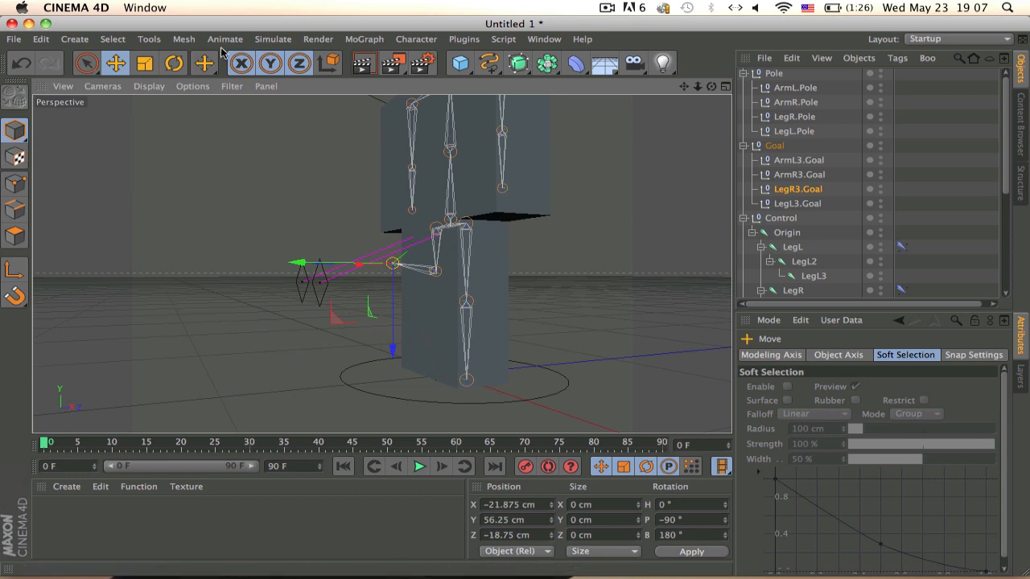
click(275, 64)
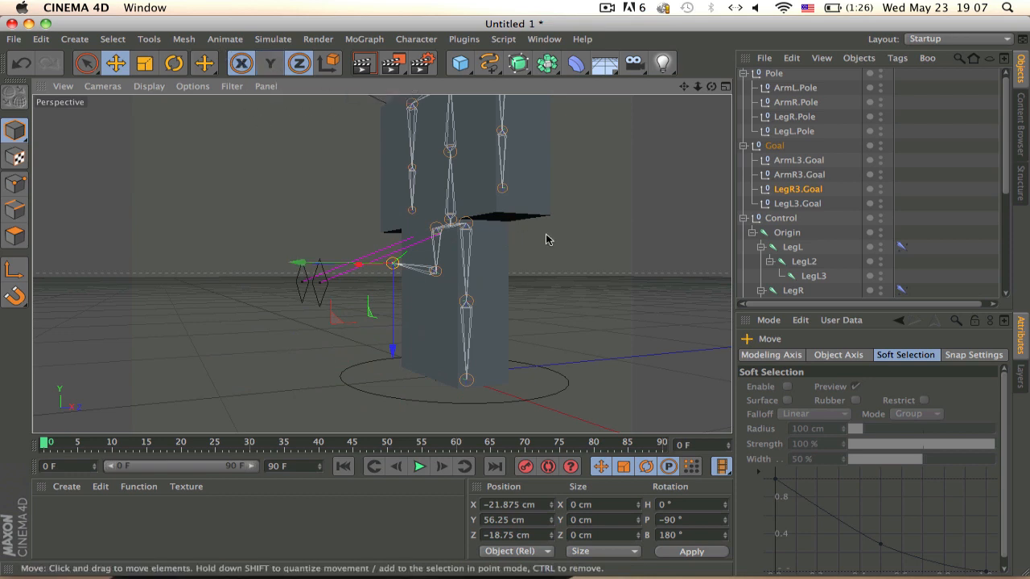
drag(547, 236, 521, 184)
key(super+z)
key(super+z)
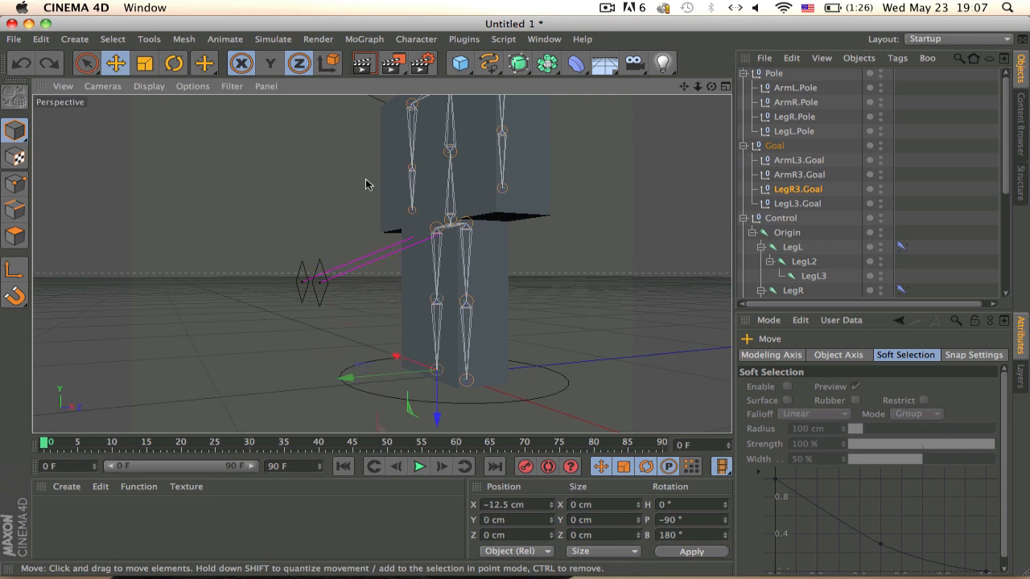
click(270, 62)
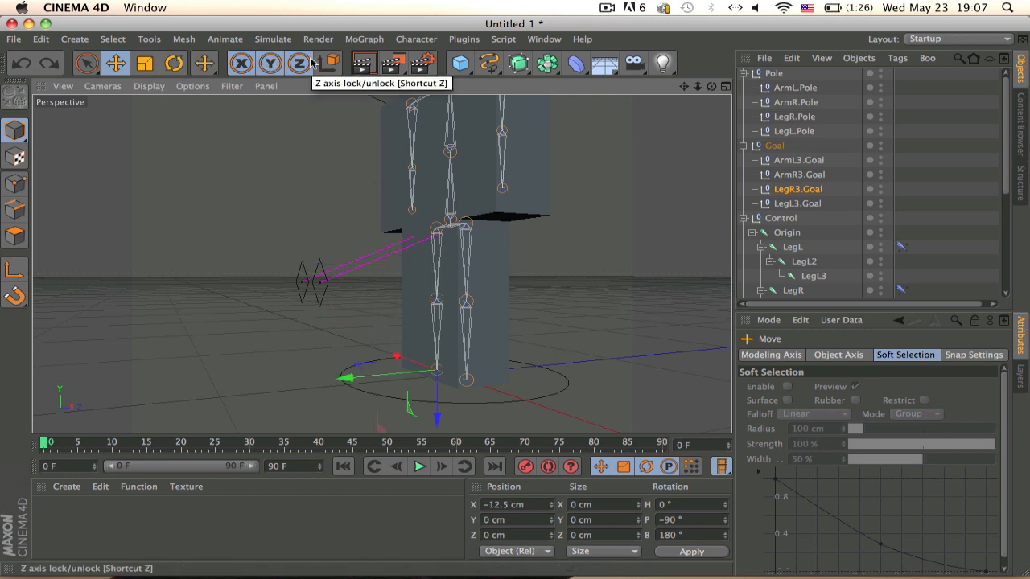
Lock the X axis, try moving LegR3.Goal with that restriction, and undo the move
alt+drag(438, 406, 482, 312)
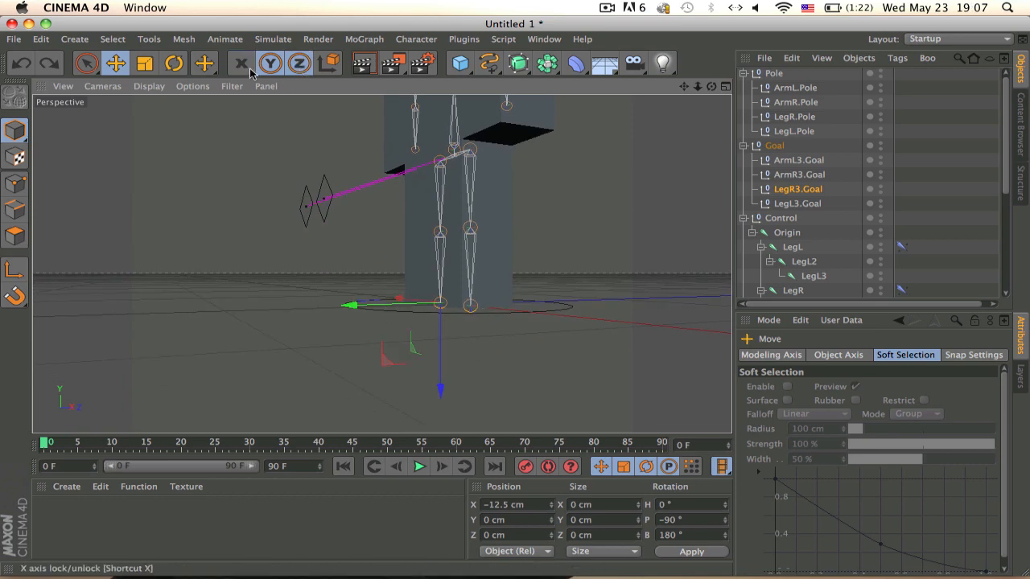
alt+drag(551, 229, 504, 238)
key(ctrl+z)
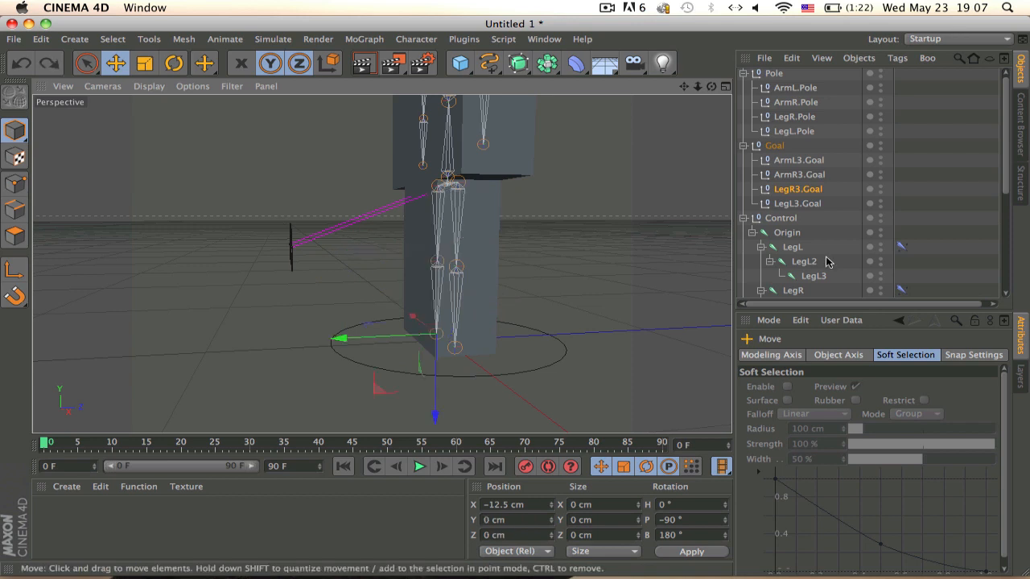
Open the settings of the LegR joint's IK tag to examine its goal and pole vector options
click(796, 102)
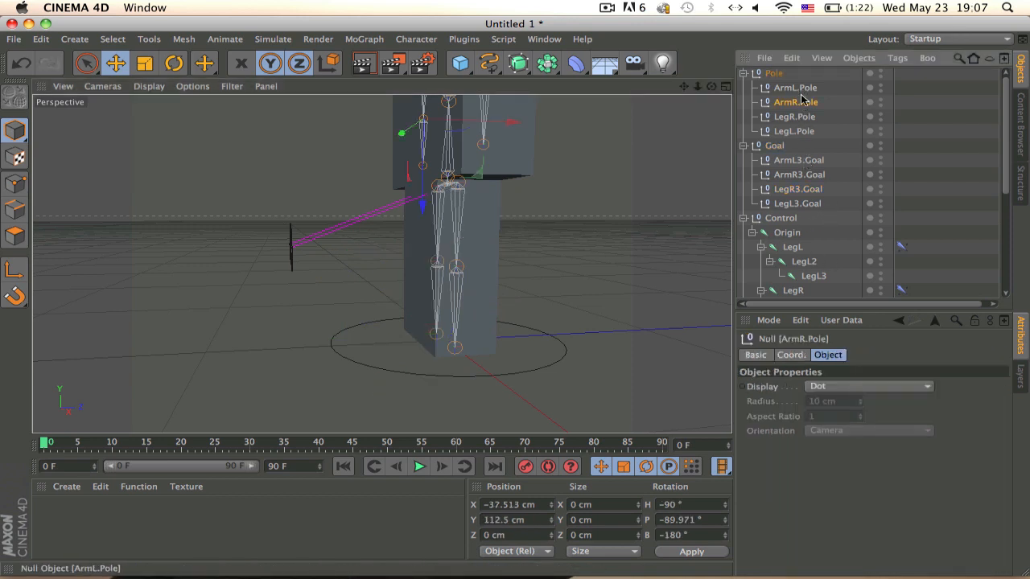
click(796, 116)
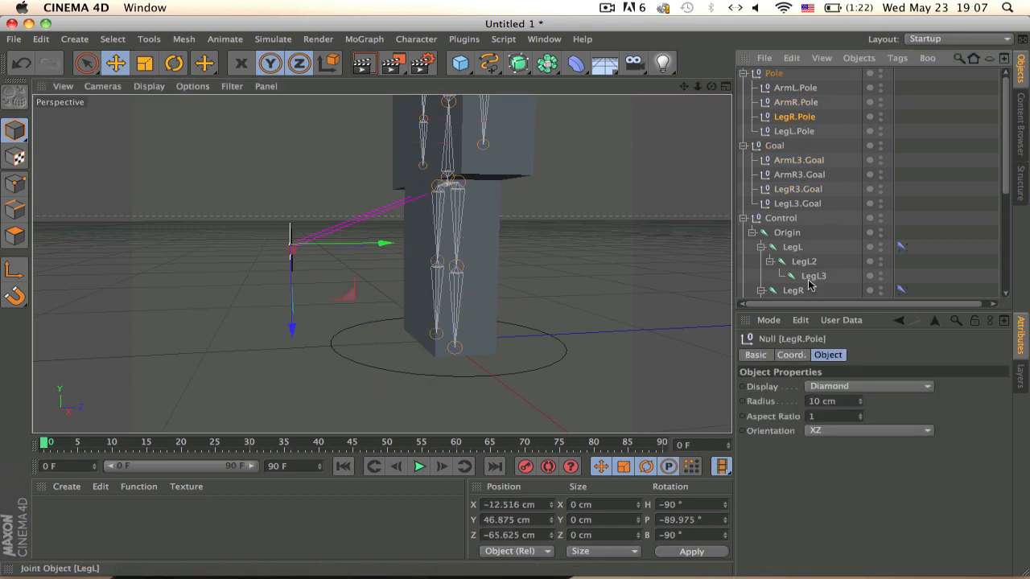
scroll(833, 230, down, 5)
scroll(905, 121, up, 4)
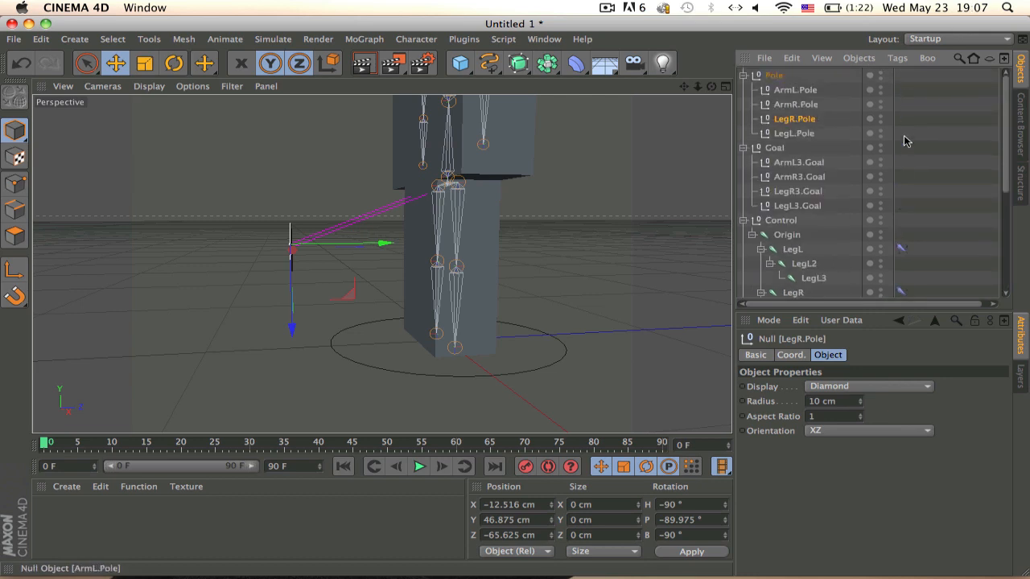
scroll(904, 161, down, 4)
click(901, 102)
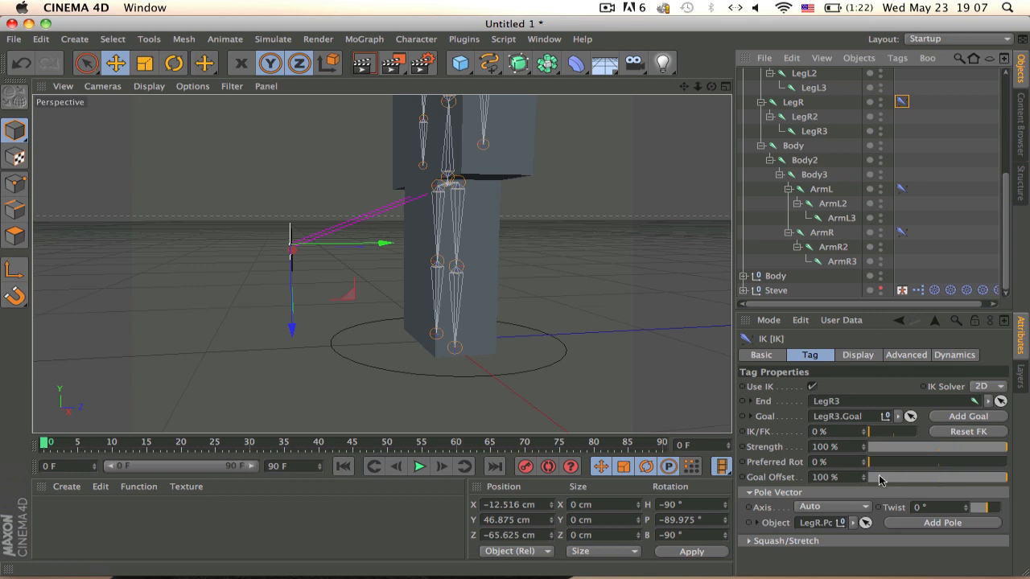
Examine the Squash/Stretch options of the LegR IK tag, try a Preferred Rotation of 82 %, and reset it to 0 %
click(869, 540)
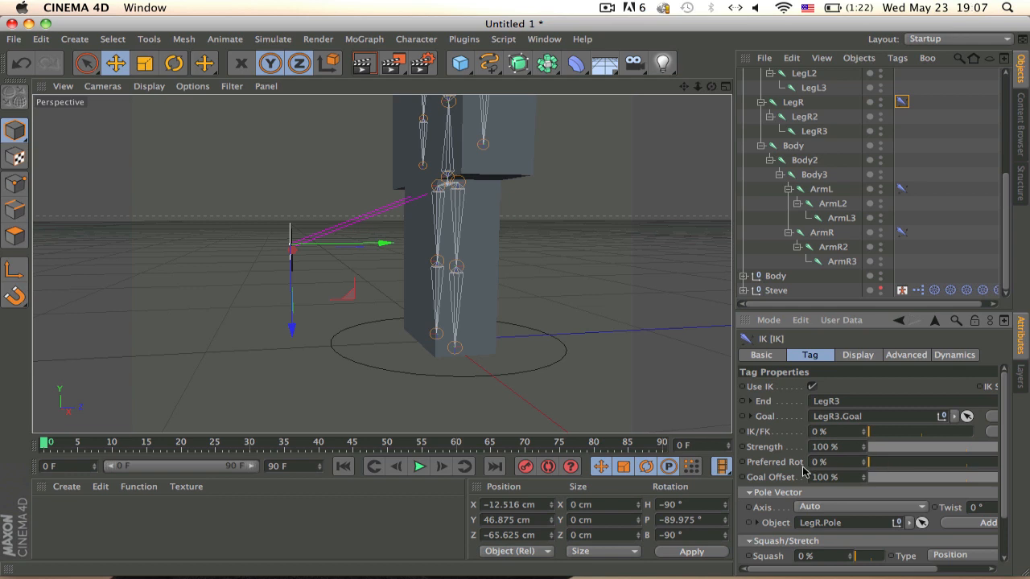
scroll(778, 472, down, 2)
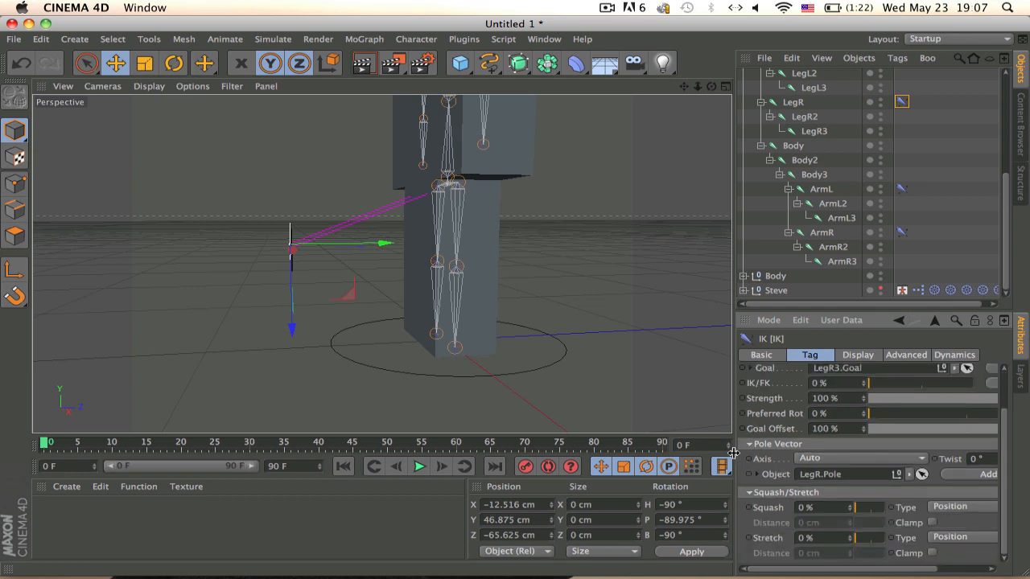
scroll(743, 428, up, 2)
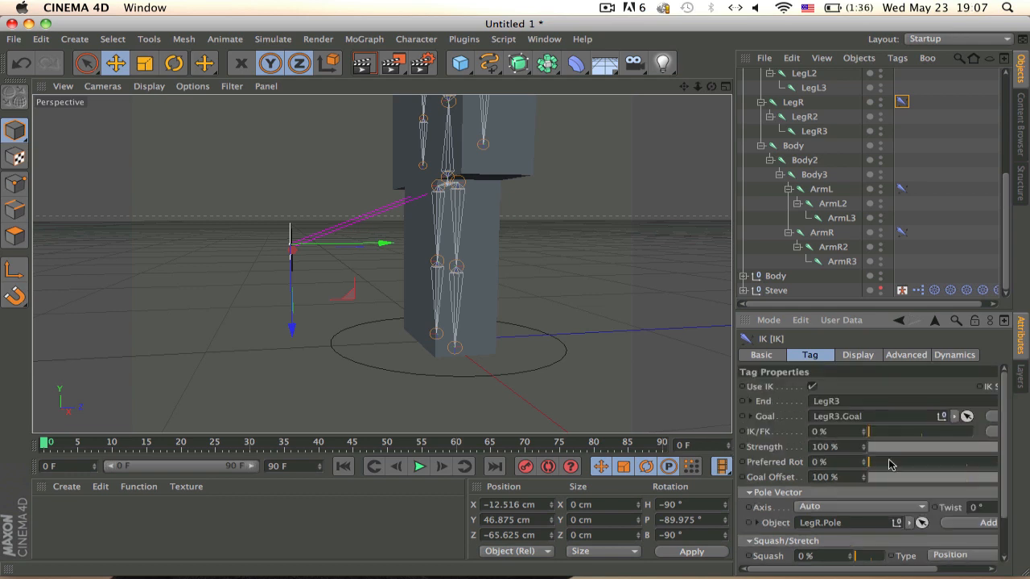
drag(890, 464, 1028, 460)
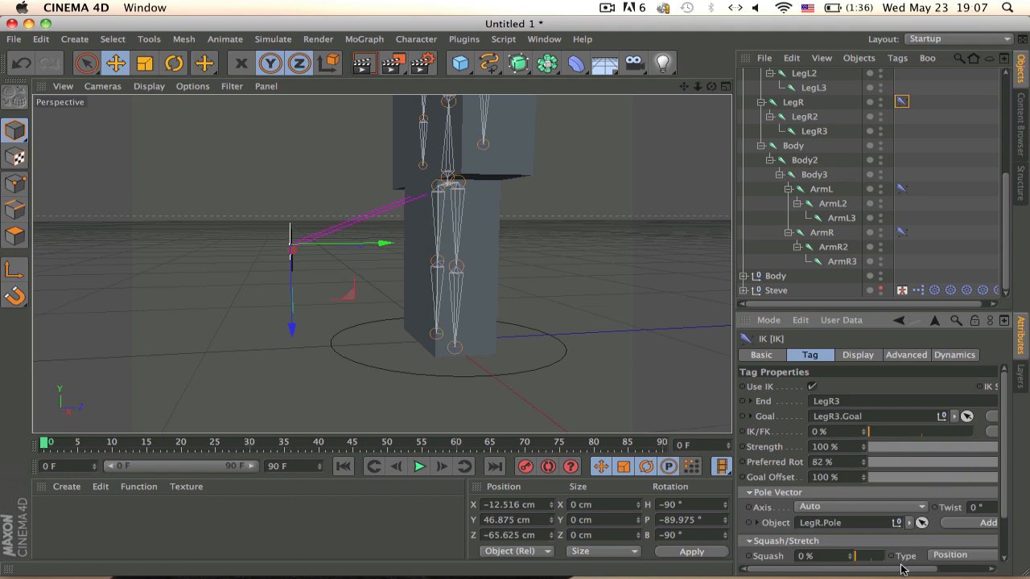
drag(900, 568, 962, 563)
drag(890, 467, 801, 465)
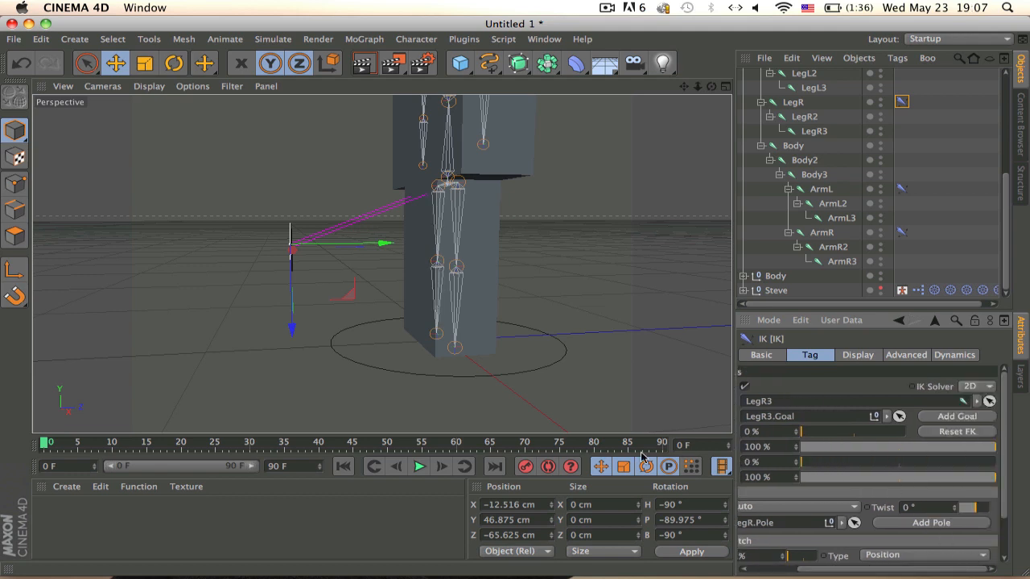
drag(907, 569, 885, 569)
Set the pole vector twist to 180° on the IK tags of both LegR and LegL
drag(976, 510, 999, 511)
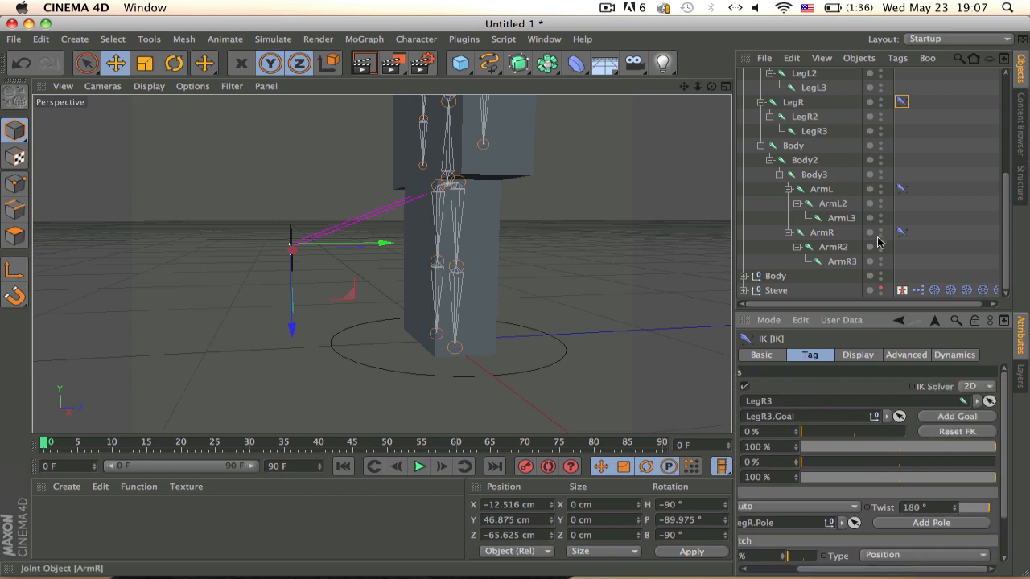
scroll(904, 131, up, 3)
scroll(904, 130, down, 3)
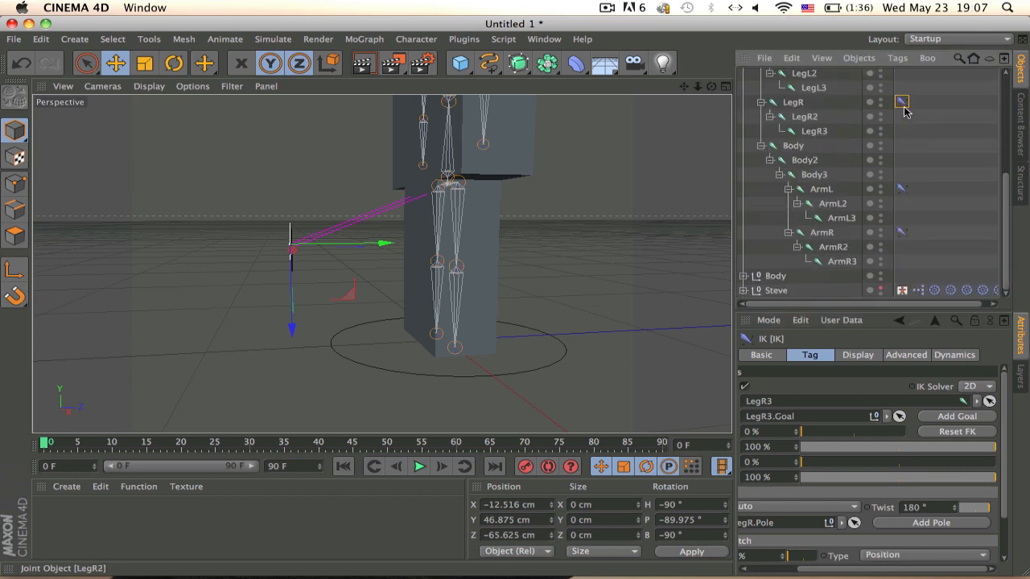
scroll(904, 109, up, 3)
click(901, 159)
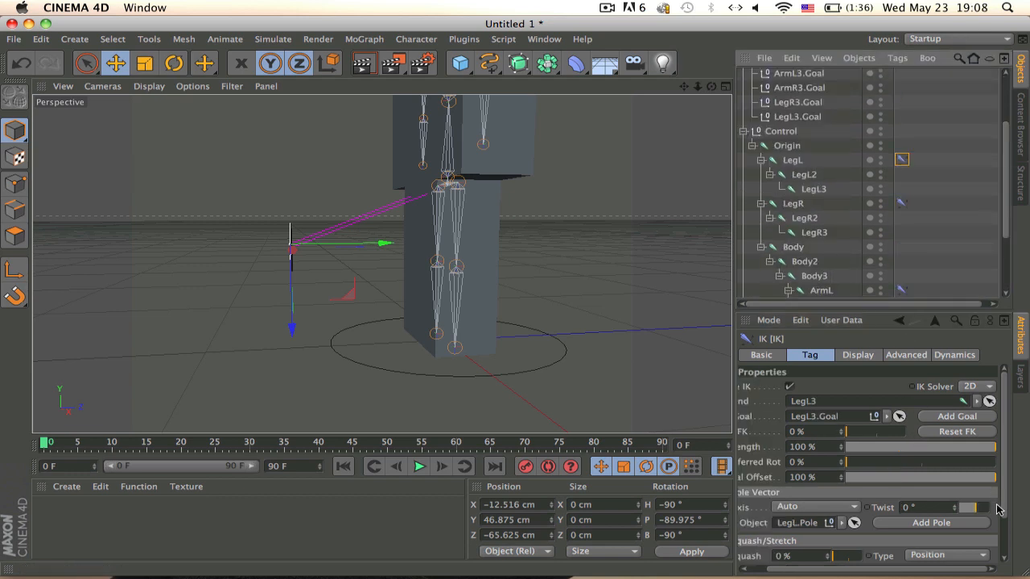
drag(997, 509, 1003, 508)
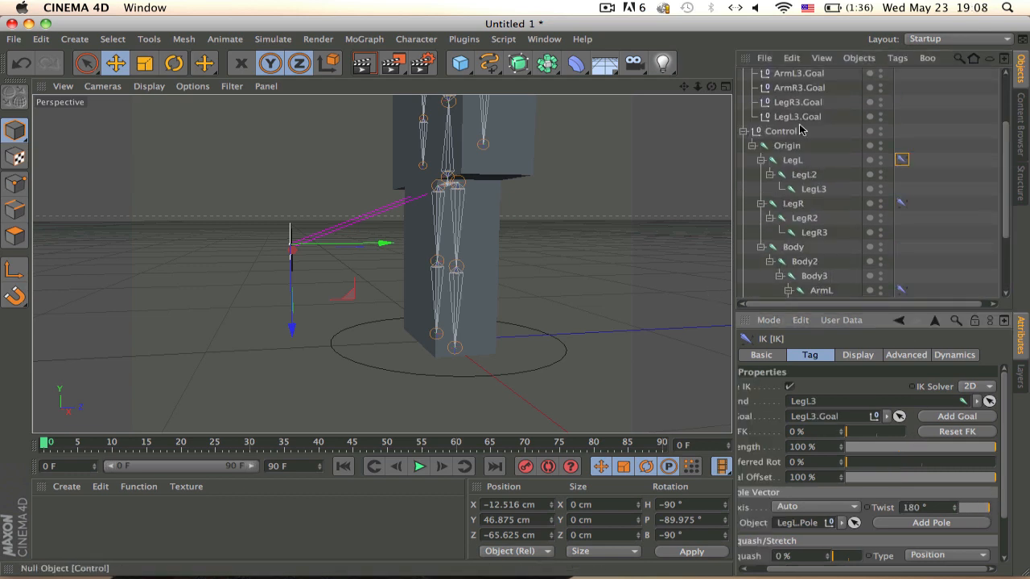
Try moving LegR.Pole to test how the right leg reacts, and undo the move
scroll(800, 131, up, 3)
click(820, 176)
click(817, 163)
click(809, 91)
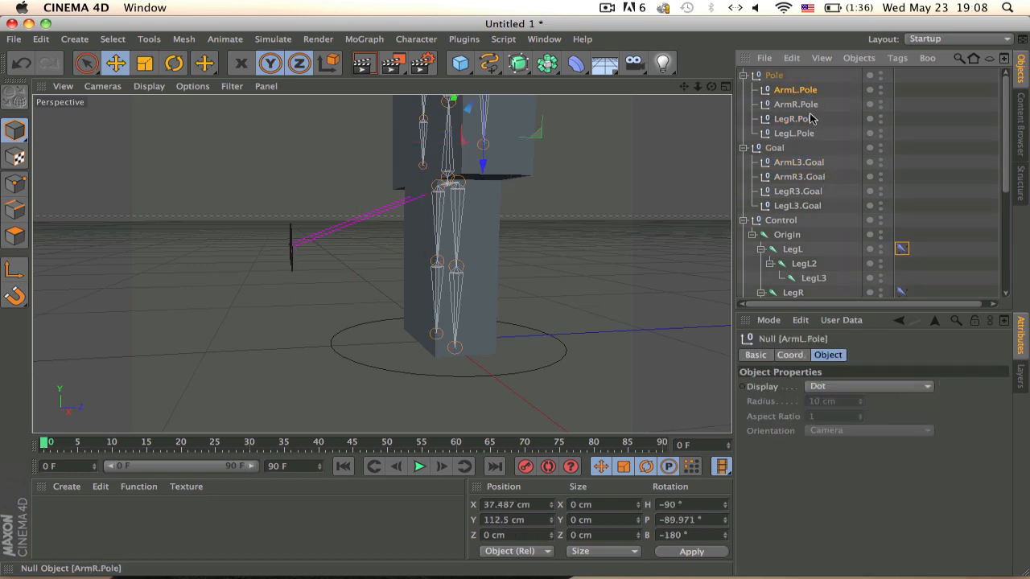
click(810, 118)
drag(550, 198, 515, 166)
key(super+z)
Try moving LegR3.Goal to test the right leg's bend with the new twist, and undo the move
click(786, 166)
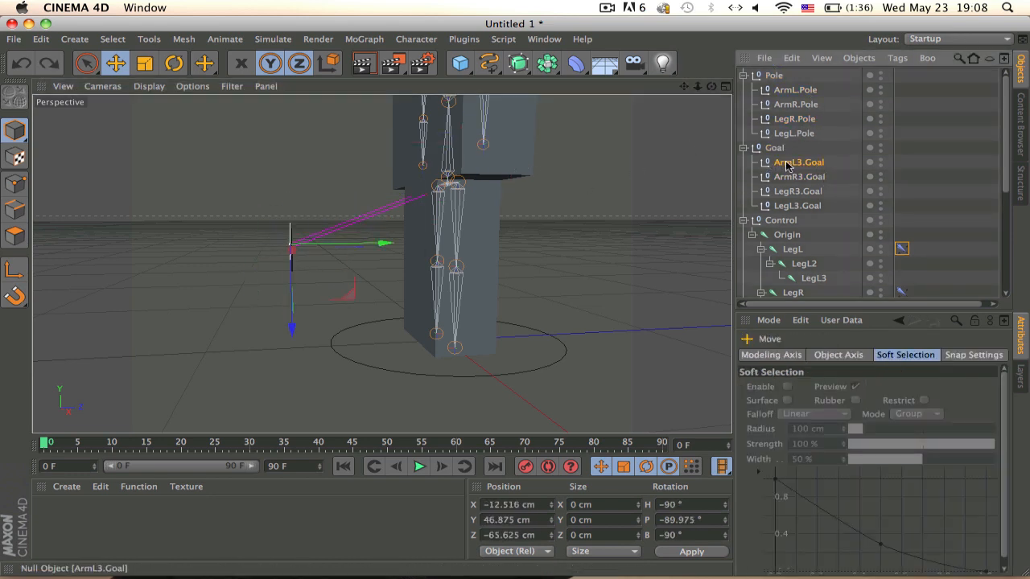
click(797, 191)
drag(627, 226, 554, 156)
key(super+z)
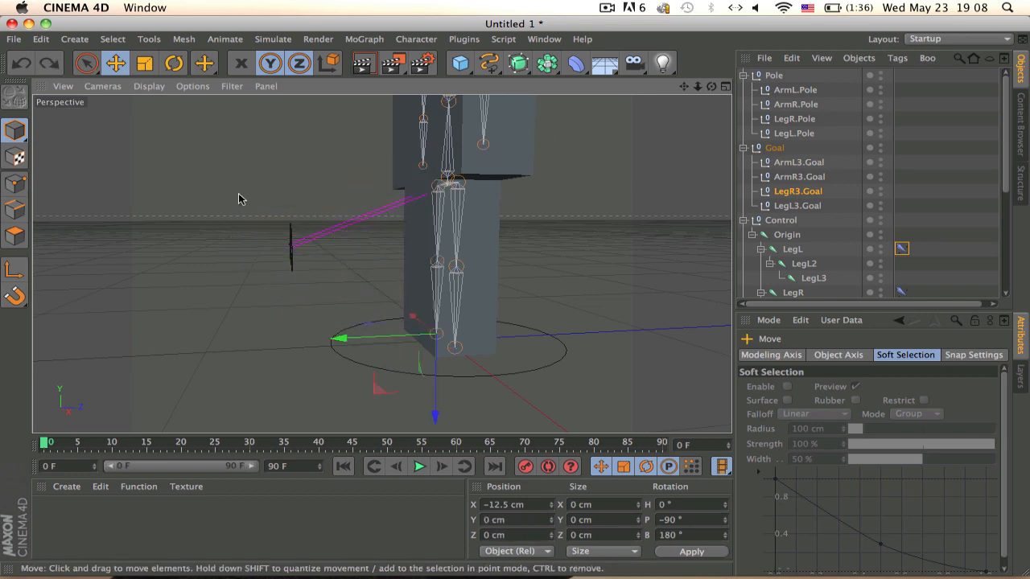
Turn on the display colour for LegR.Pole and LegL.Pole together, set it to magenta, and clear the selection
alt+drag(238, 199, 383, 292)
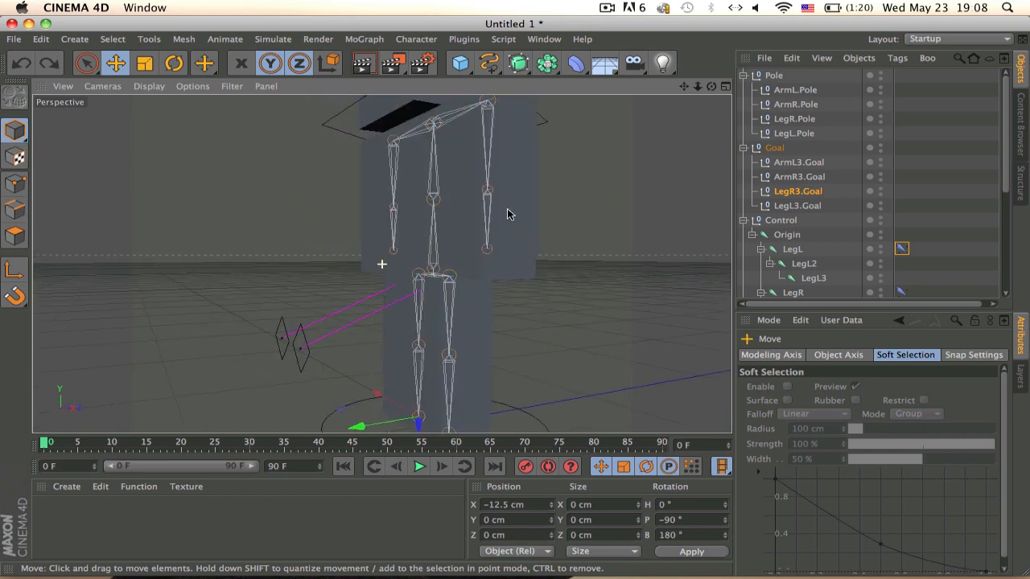
alt+drag(506, 214, 473, 281)
click(533, 294)
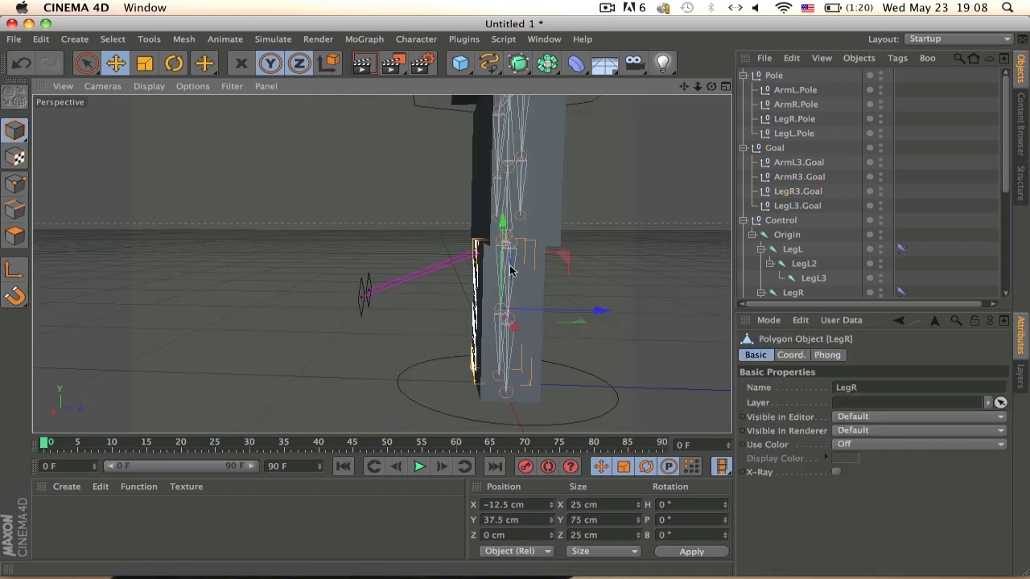
alt+drag(532, 293, 497, 292)
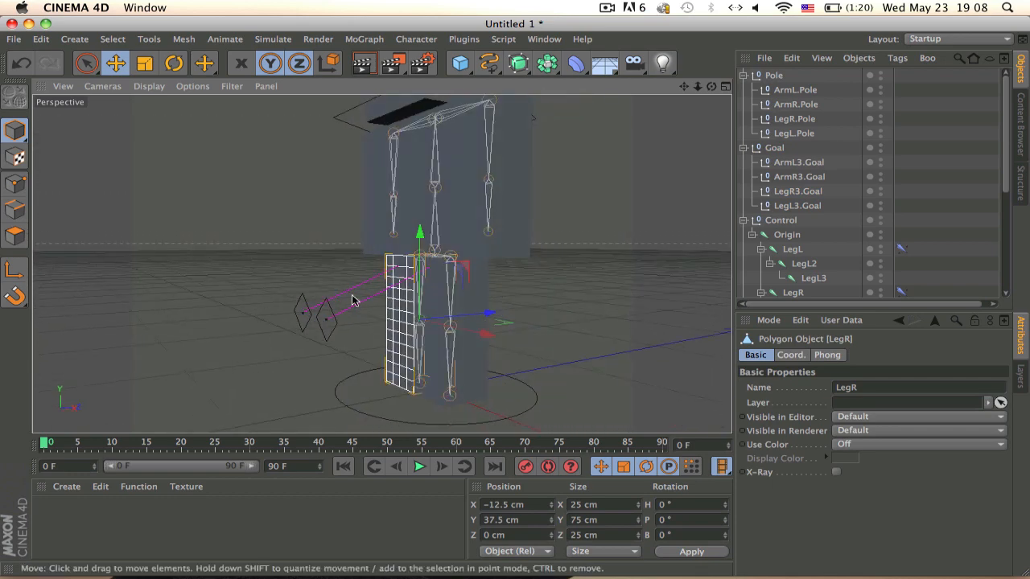
click(327, 306)
shift+click(303, 306)
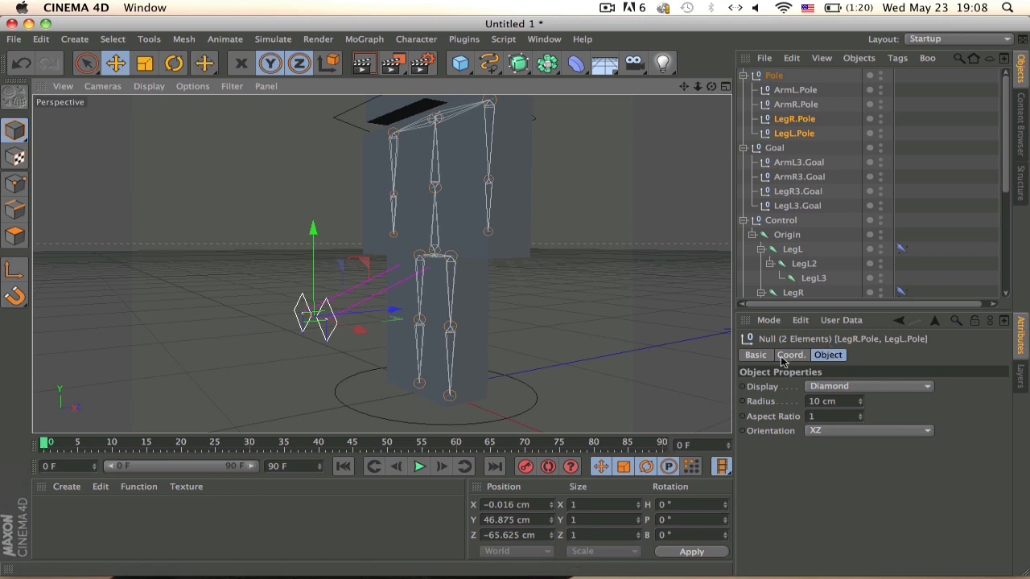
click(757, 355)
click(873, 444)
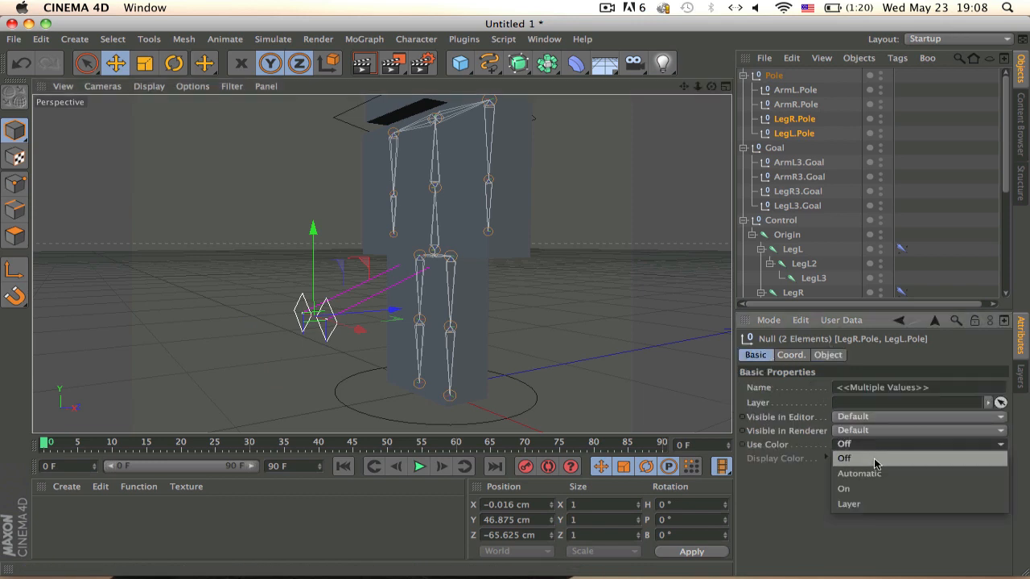
click(863, 488)
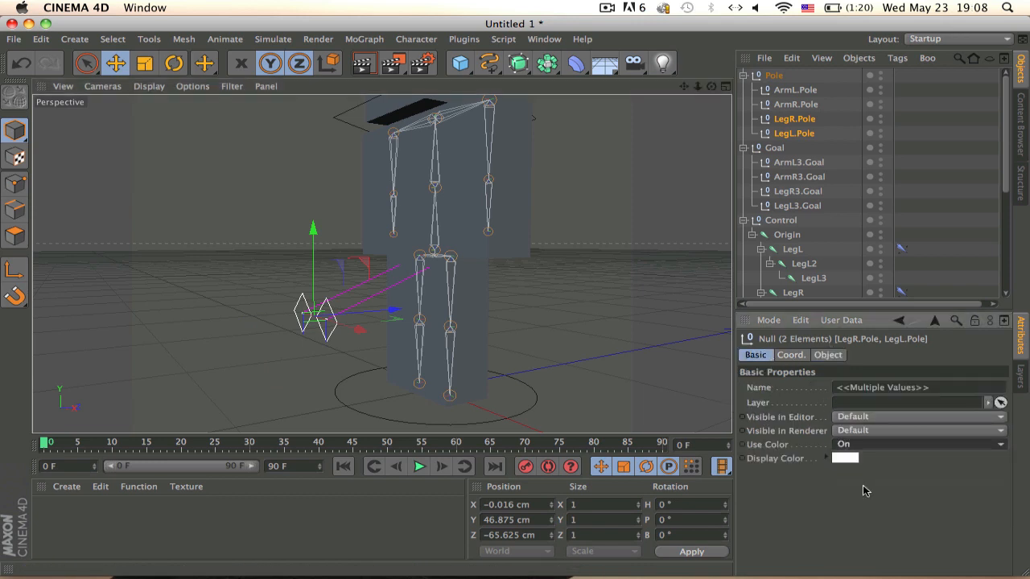
click(839, 459)
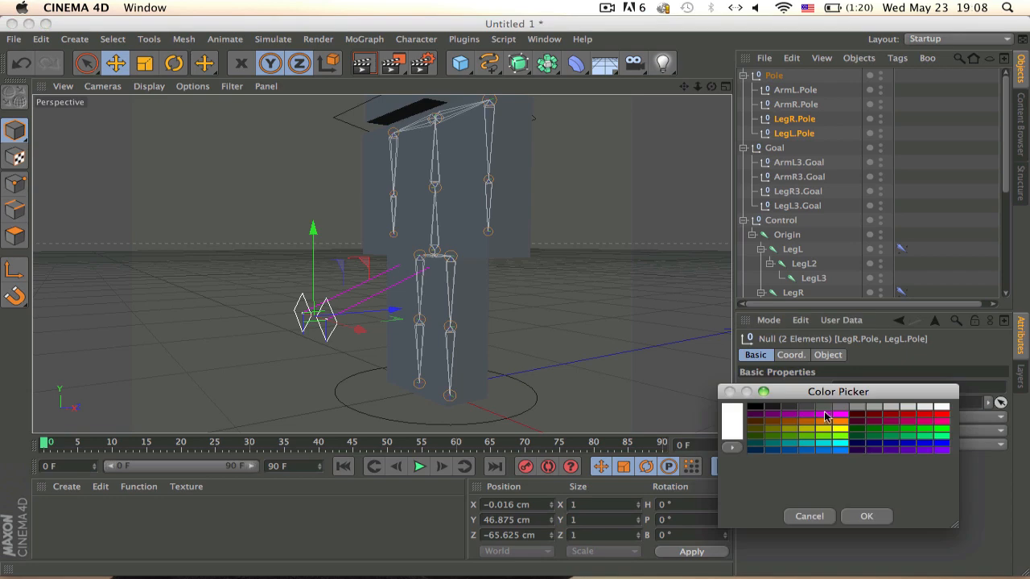
click(825, 416)
click(868, 516)
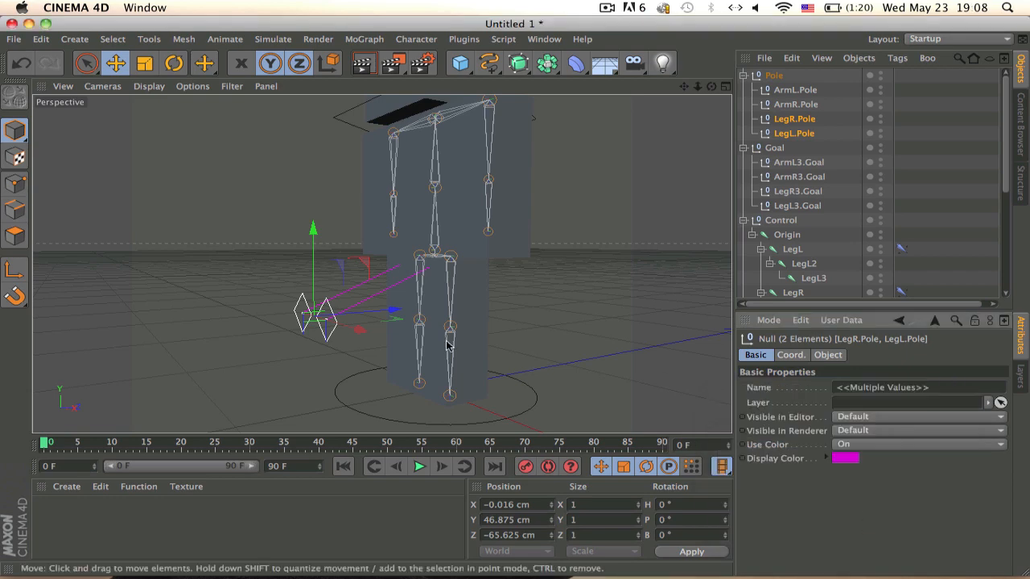
alt+drag(448, 340, 522, 357)
click(922, 241)
Move ArmL.Pole and ArmR.Pole together behind the body to about 59 cm in Z, undoing a first misplaced move
alt+drag(411, 318, 324, 348)
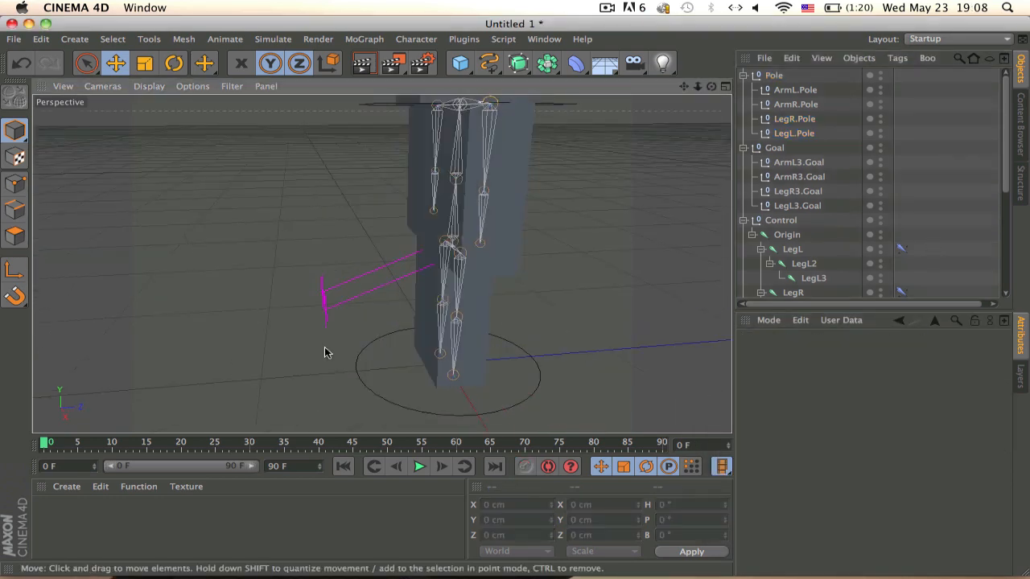
scroll(324, 311, up, 3)
alt+drag(324, 312, 578, 250)
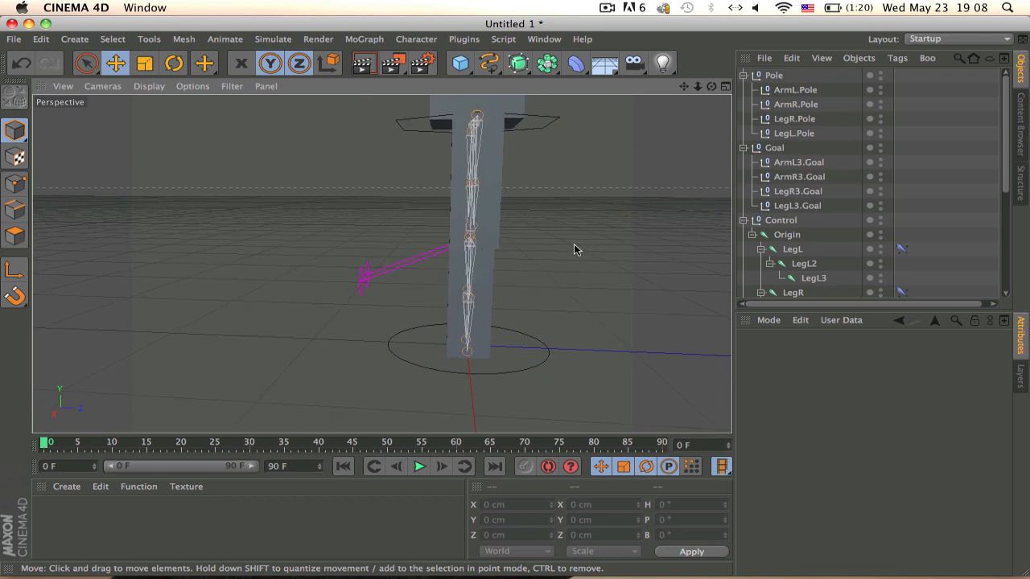
click(776, 106)
shift+click(785, 91)
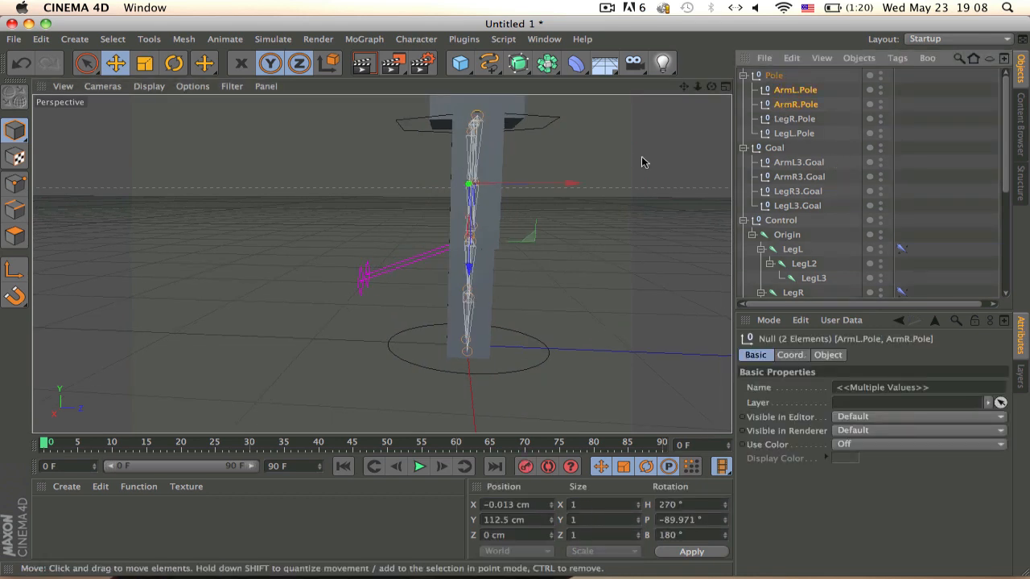
drag(575, 189, 674, 179)
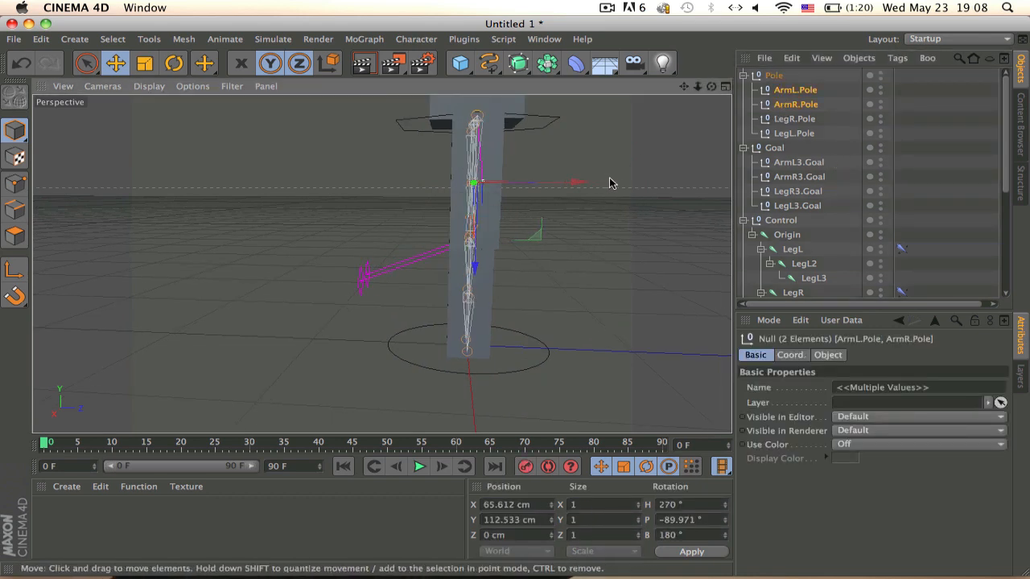
key(super+z)
drag(565, 185, 671, 204)
Raise both arm poles to about 131 cm in Y and move them further back to about 69 cm in Z
alt+middle_drag(671, 203, 600, 226)
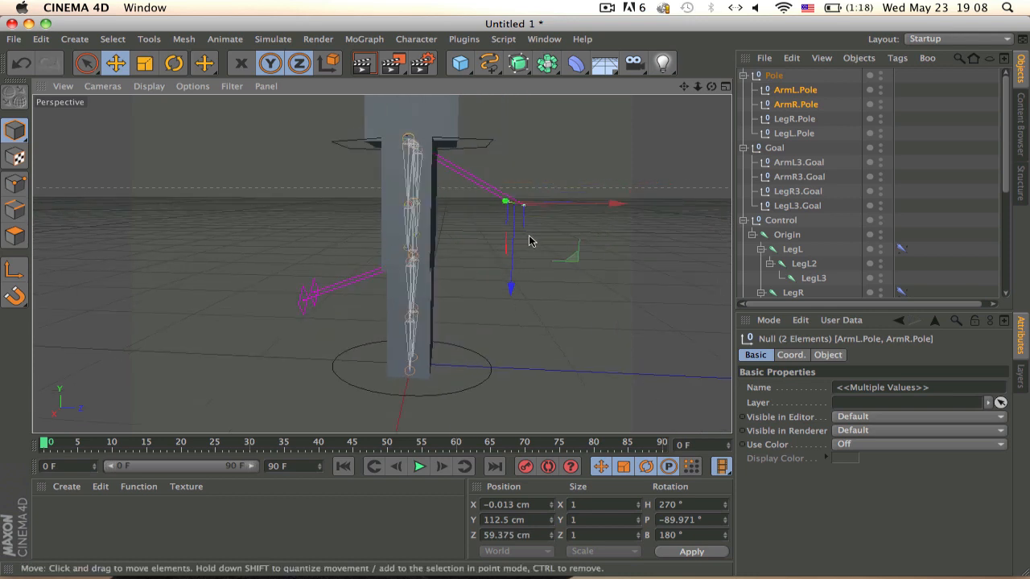
drag(513, 250, 512, 242)
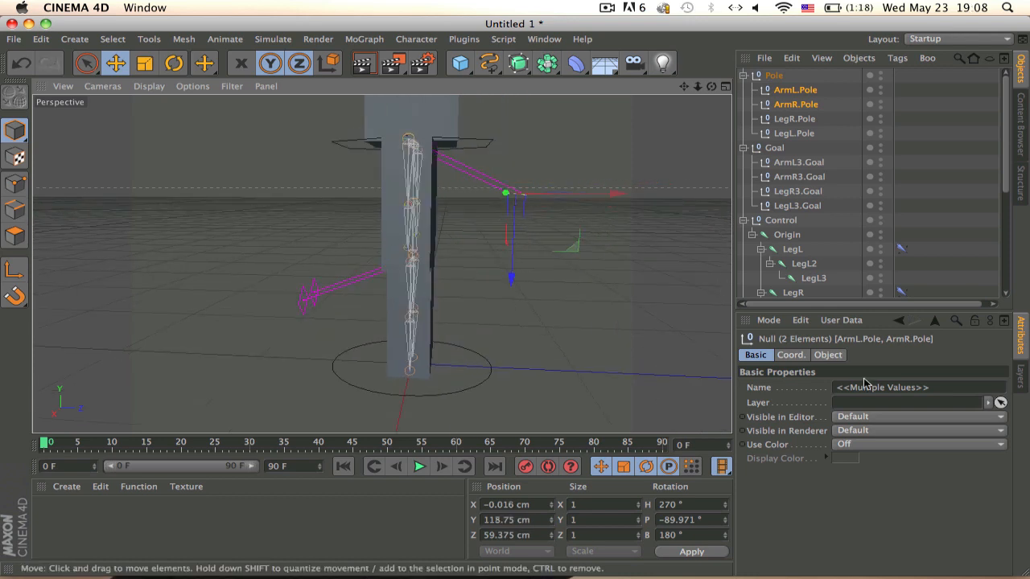
drag(515, 277, 513, 244)
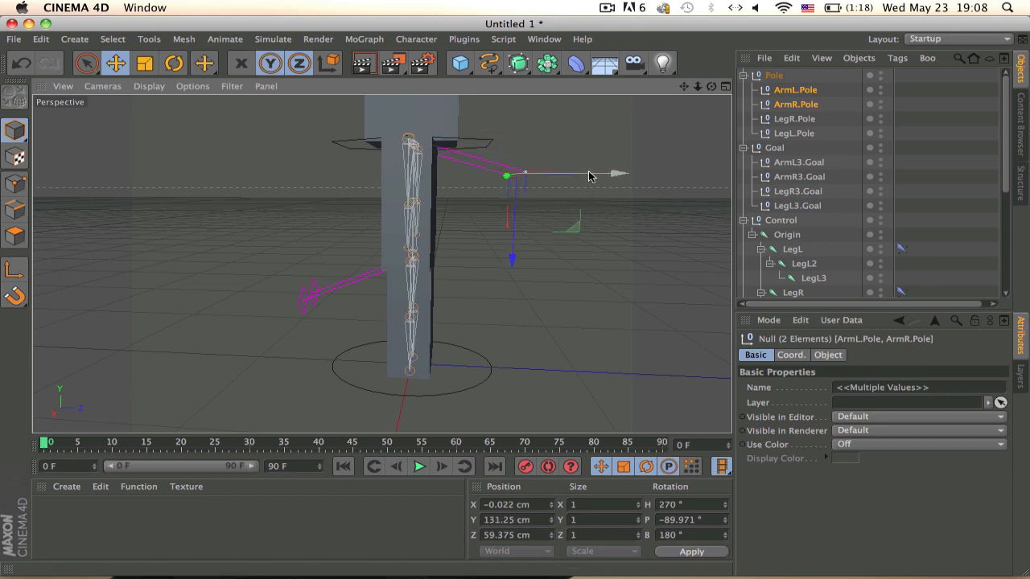
drag(588, 176, 608, 182)
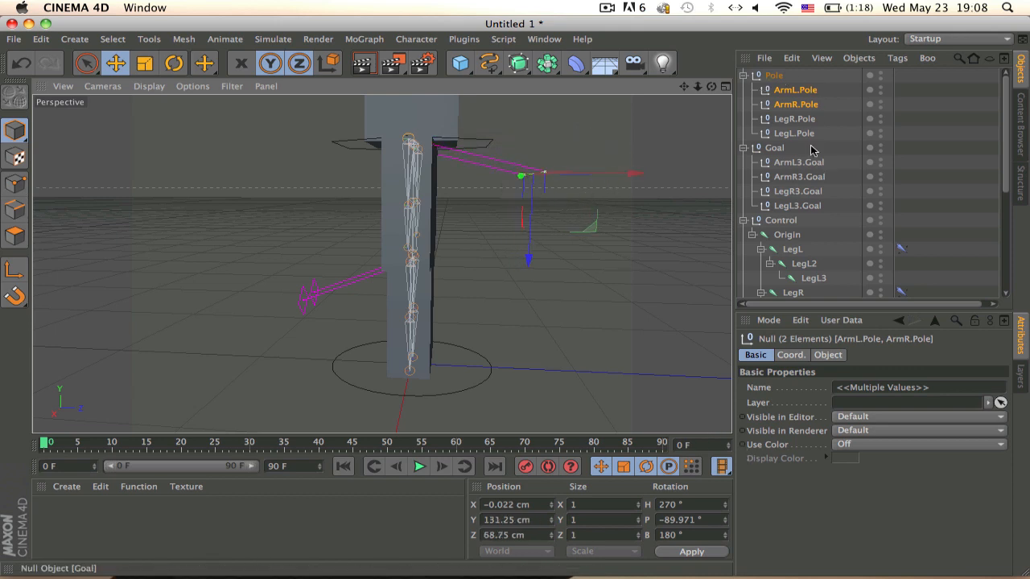
Display both arm poles as diamonds with ZY orientation, after trying XZ
click(827, 354)
click(826, 388)
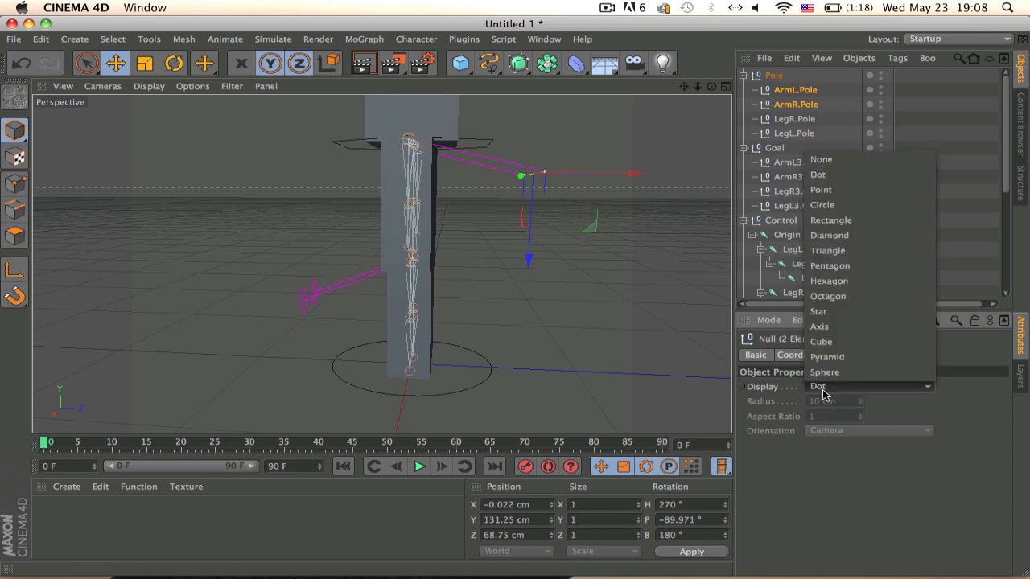
click(855, 241)
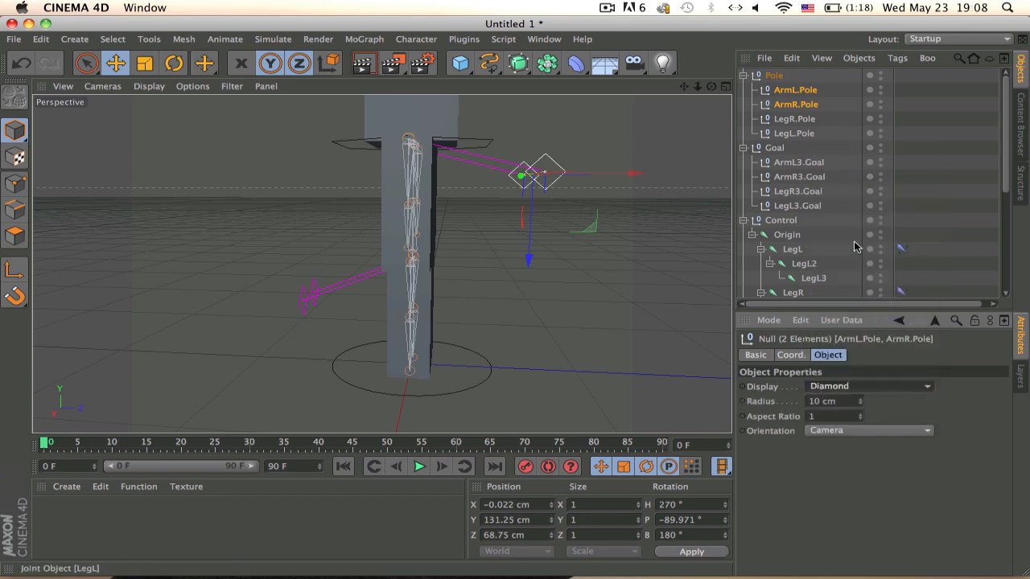
click(851, 435)
click(837, 489)
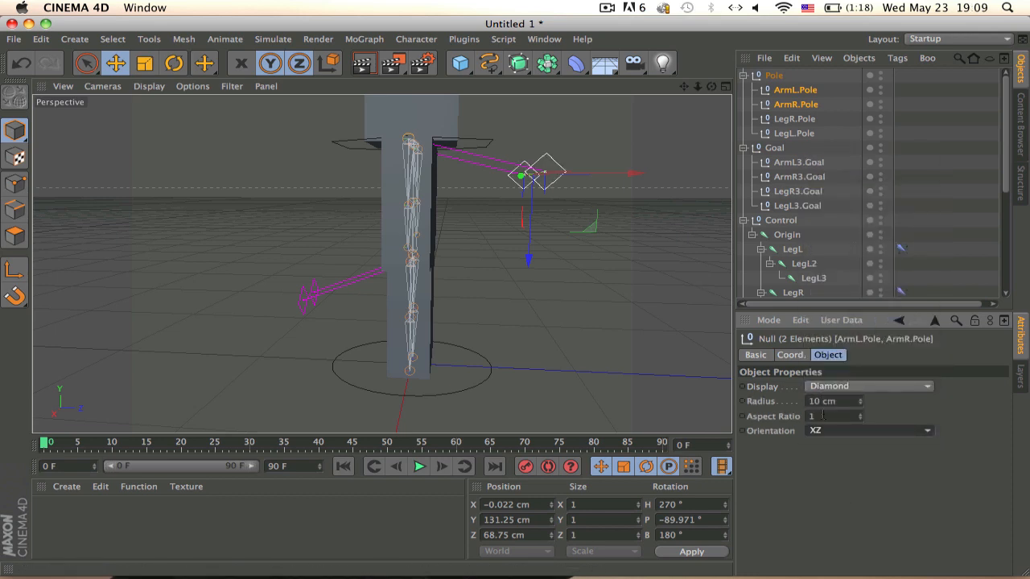
alt+drag(684, 280, 728, 280)
click(835, 436)
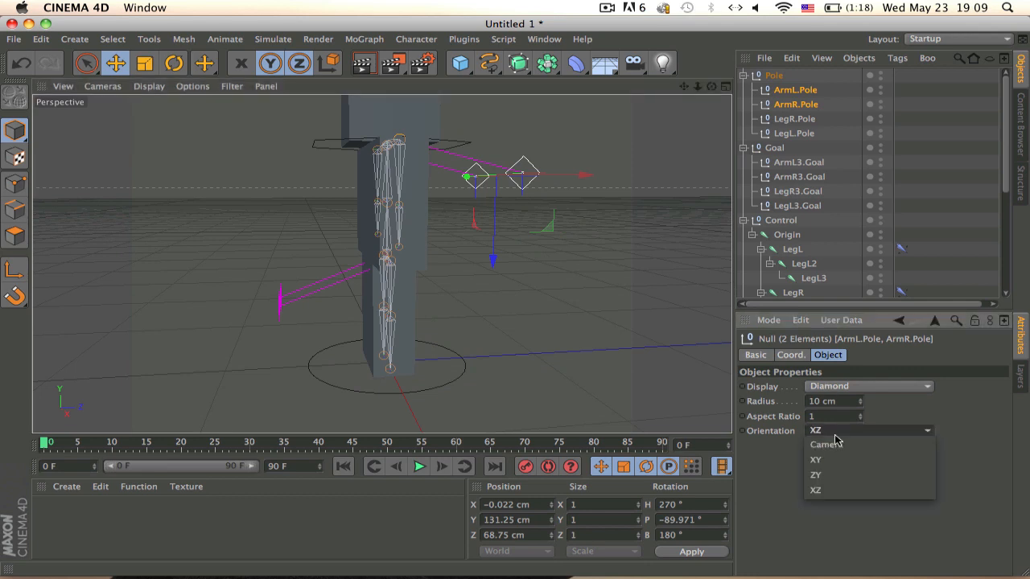
click(838, 474)
click(832, 416)
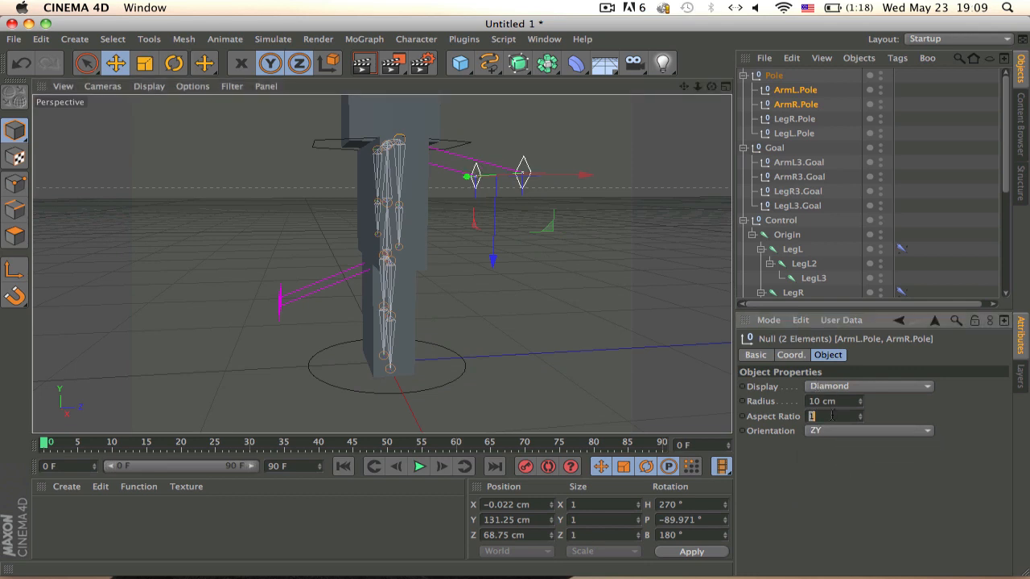
Turn on the display colour for ArmL.Pole and ArmR.Pole together and set it to magenta
click(790, 355)
click(756, 355)
click(869, 444)
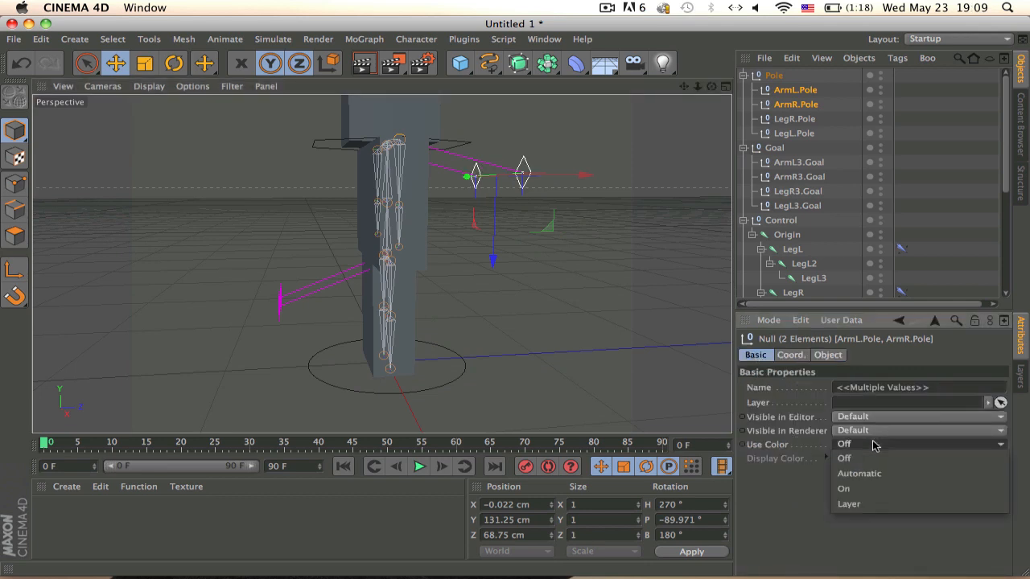
click(871, 490)
click(843, 460)
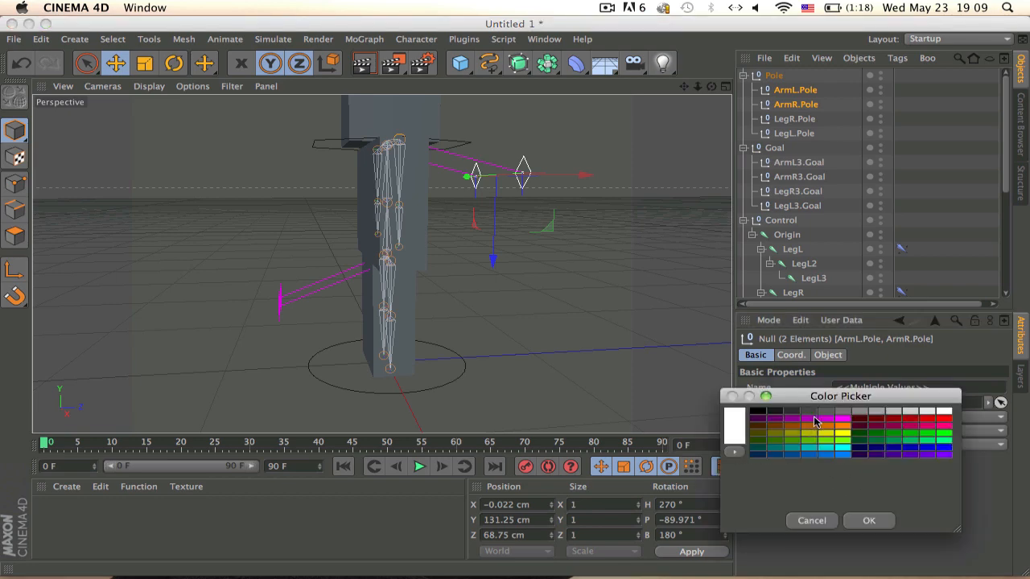
click(814, 419)
click(828, 419)
click(869, 520)
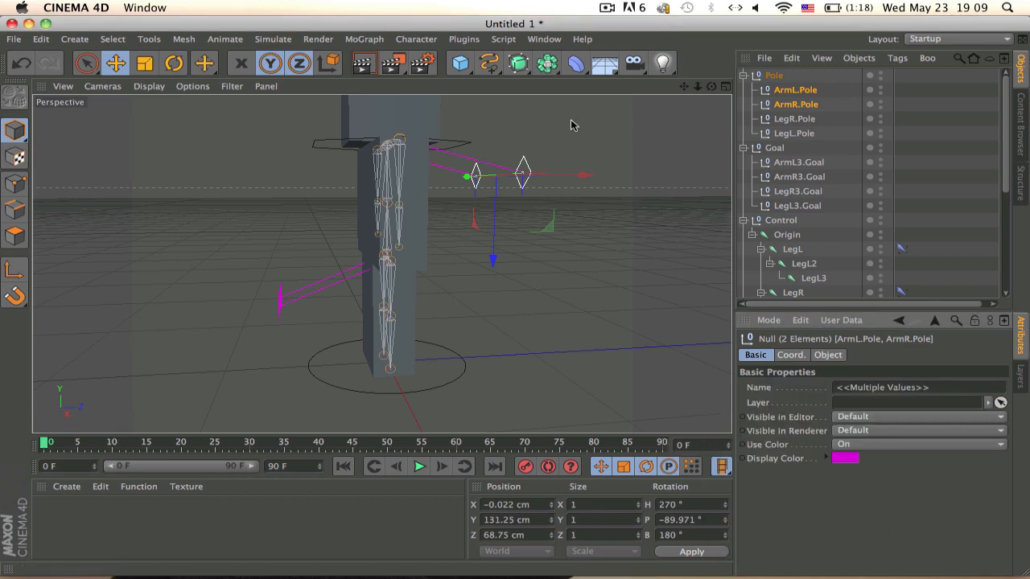
Test the left arm's IK by moving ArmL3.Goal freely, and undo the move
alt+middle_drag(374, 280, 367, 333)
alt+drag(466, 334, 410, 339)
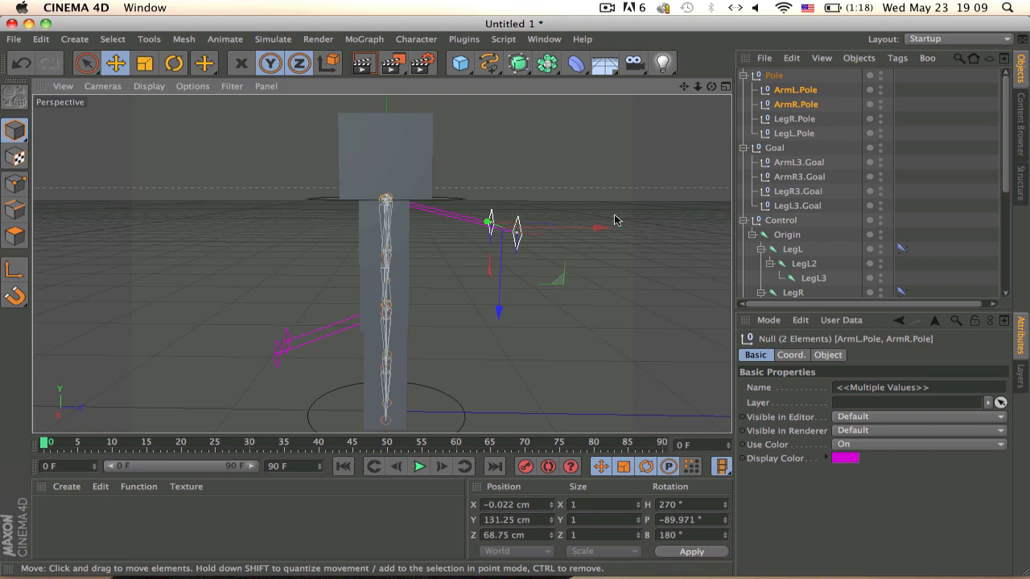
alt+middle_drag(541, 236, 607, 166)
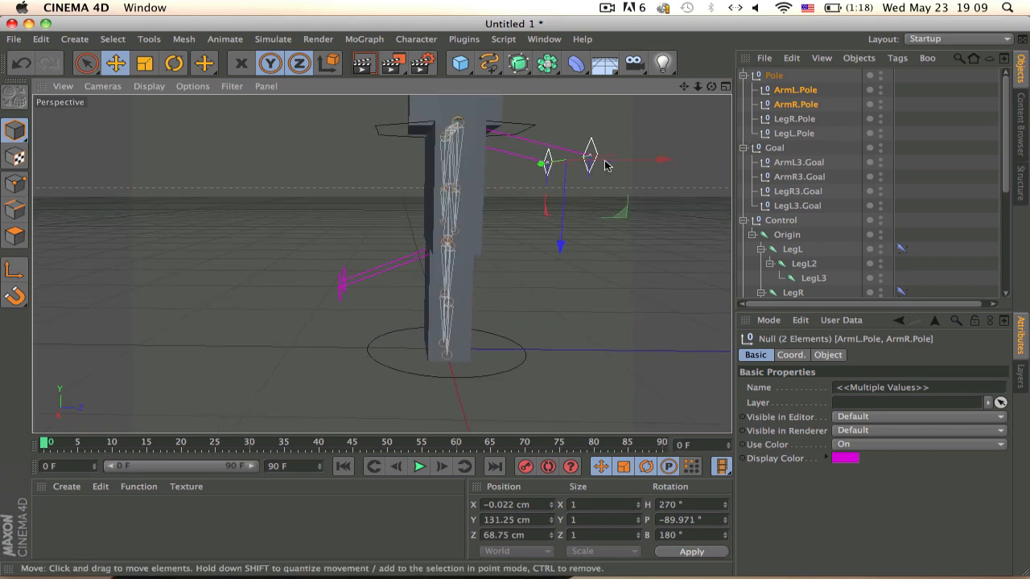
click(793, 162)
drag(594, 162, 547, 100)
key(super+z)
alt+drag(529, 169, 693, 180)
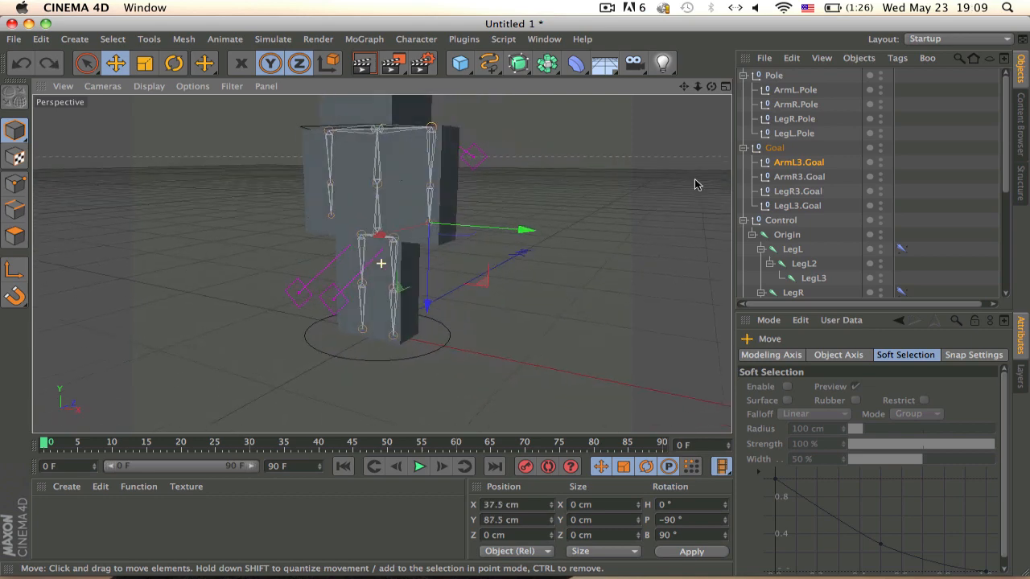
alt+drag(443, 167, 411, 171)
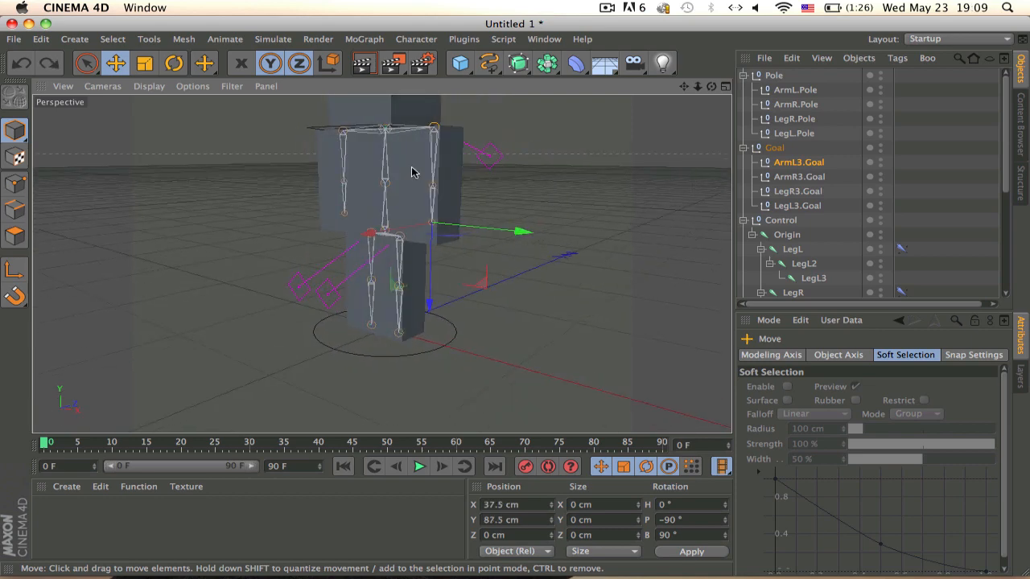
Try moving ArmL3.Goal with the Z axis locked, then undo the move and restore the axis locks
key(z)
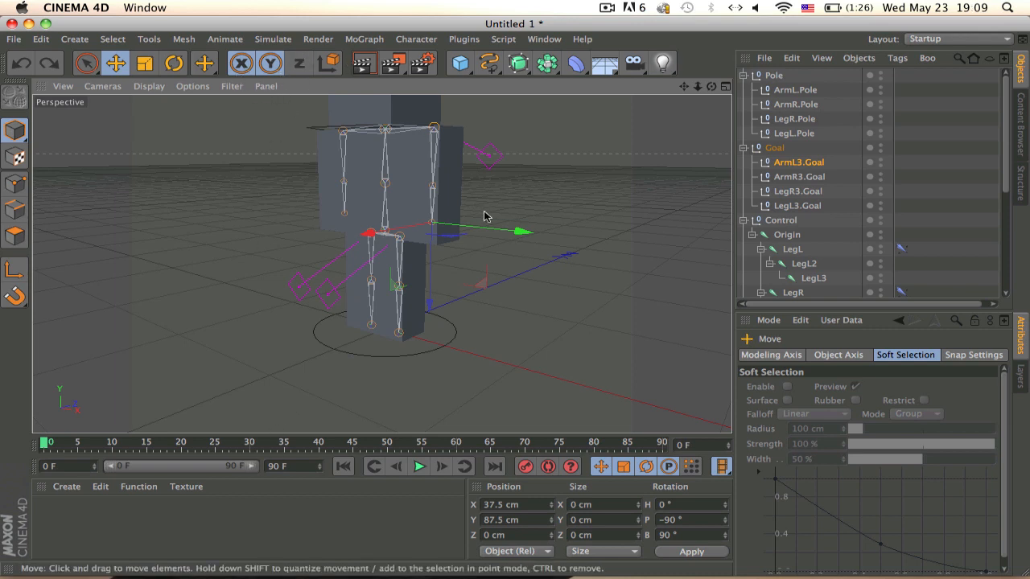
drag(544, 206, 568, 138)
key(super+z)
key(super+z)
key(x)
key(z)
key(super+z)
Try moving ArmL3.Goal with only the X axis unlocked, and undo the move
scroll(593, 152, up, 5)
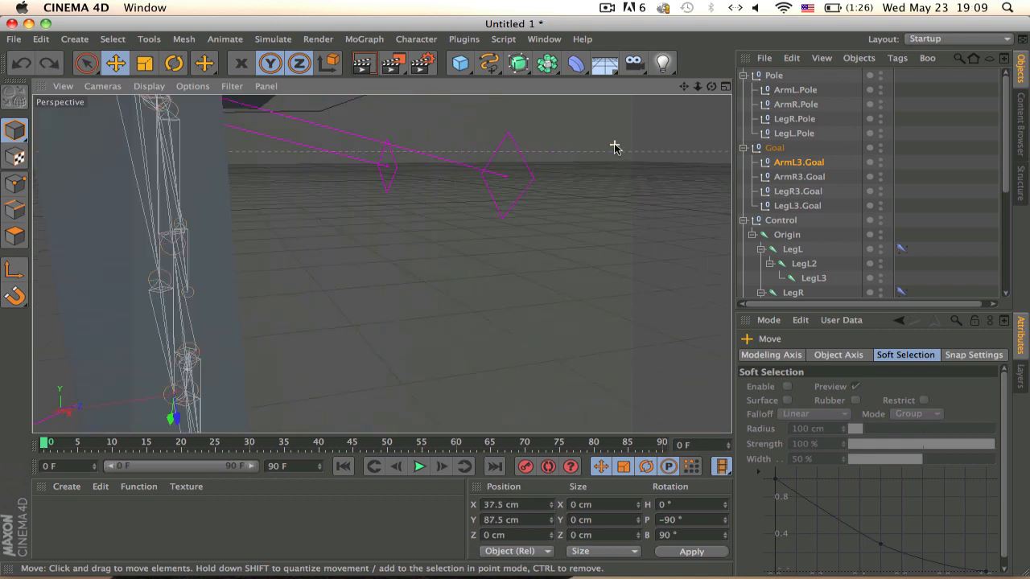
mouse_move(382, 264)
alt+mouse_down()
mouse_move(450, 192)
mouse_move(482, 184)
alt+mouse_up()
scroll(482, 184, up, 3)
scroll(482, 184, down, 3)
scroll(437, 146, down, 5)
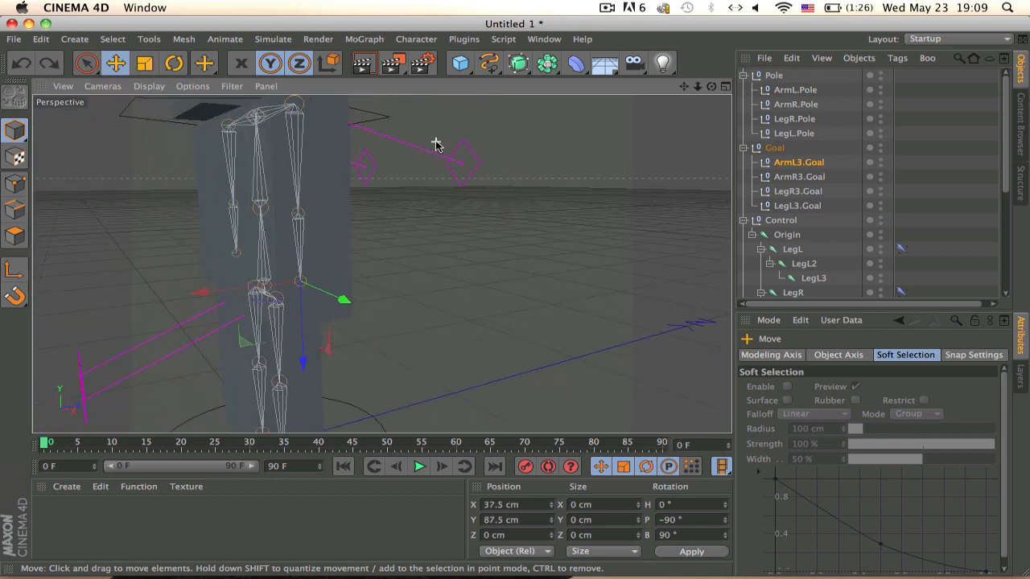
alt+middle_drag(350, 214, 479, 161)
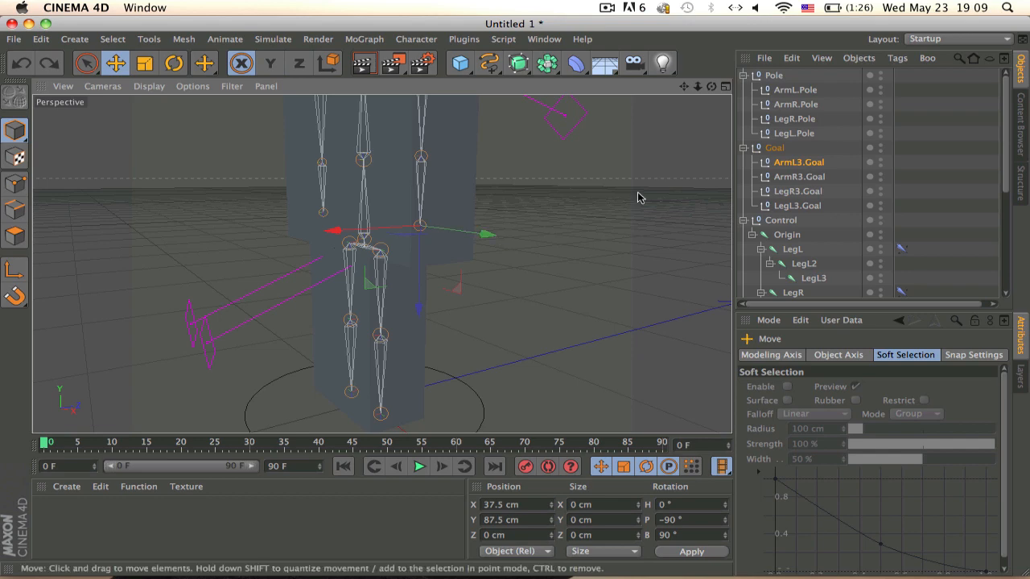
drag(637, 193, 533, 126)
key(super+z)
Bend the left arm by moving ArmL3.Goal to 112.5 cm in Y and about -31 cm in Z with only Y locked, and undo it
key(z)
alt+middle_drag(532, 126, 542, 216)
scroll(541, 218, down, 5)
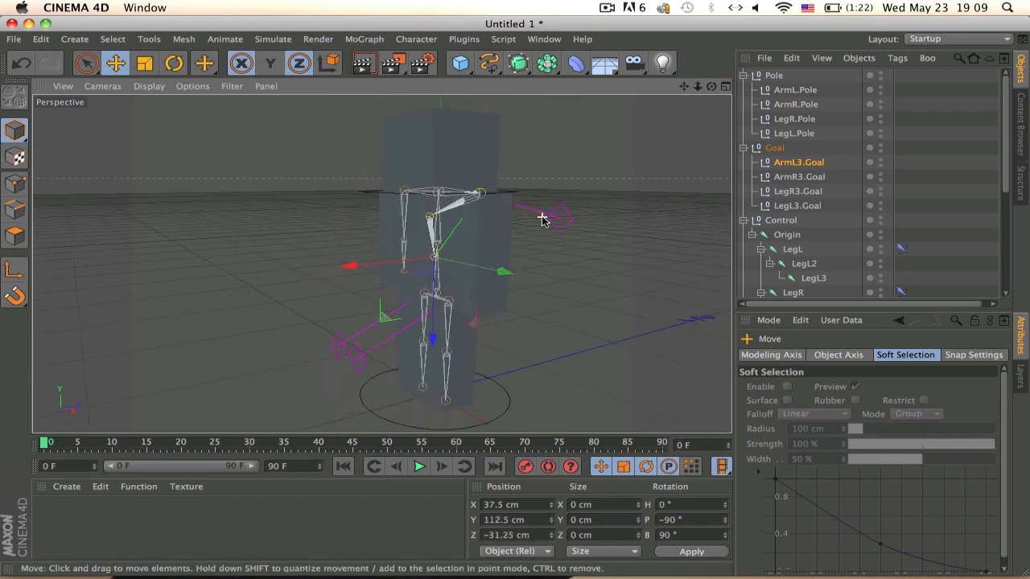
alt+drag(539, 216, 459, 194)
alt+middle_drag(459, 213, 433, 182)
alt+drag(431, 182, 531, 226)
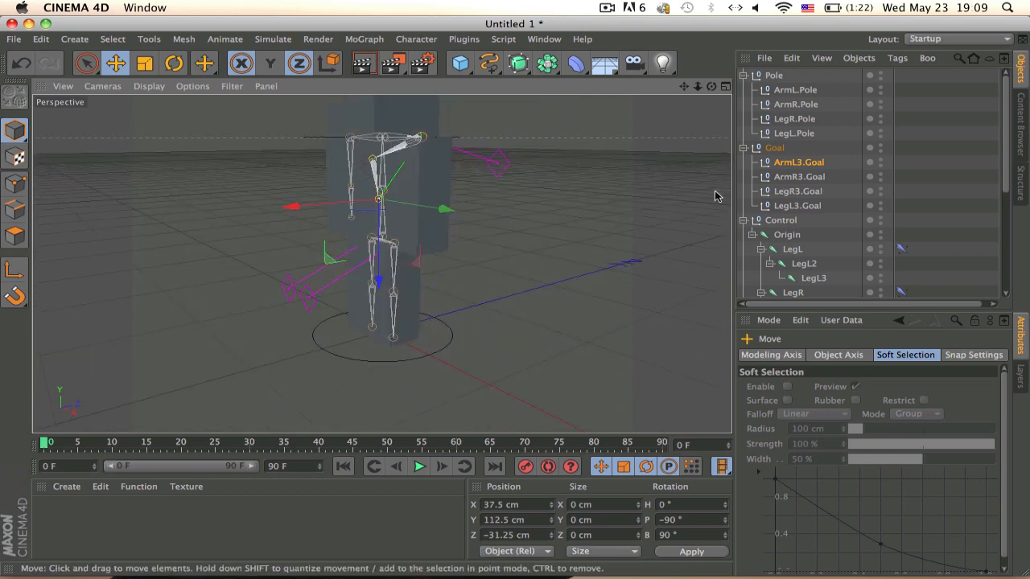
key(super+z)
Compare the goal, pole and twist settings in the IK tags of ArmL and ArmR
scroll(946, 265, down, 5)
click(900, 190)
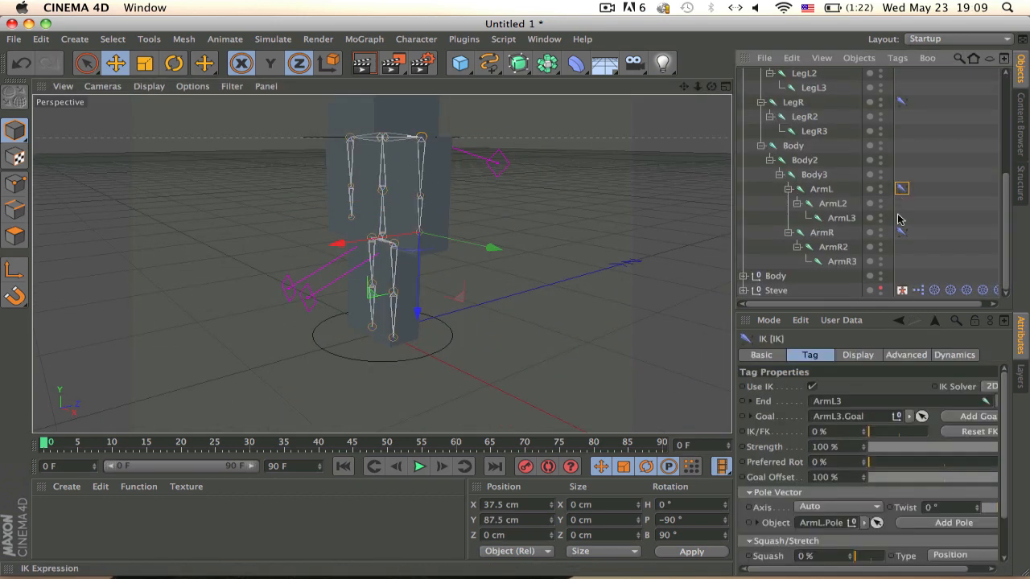
scroll(989, 535, right, 2)
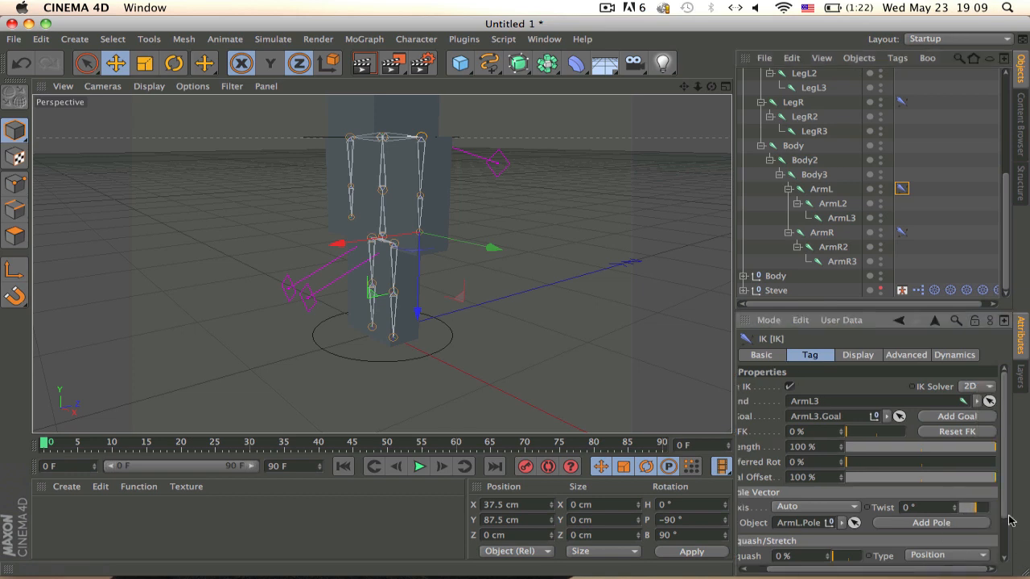
click(901, 232)
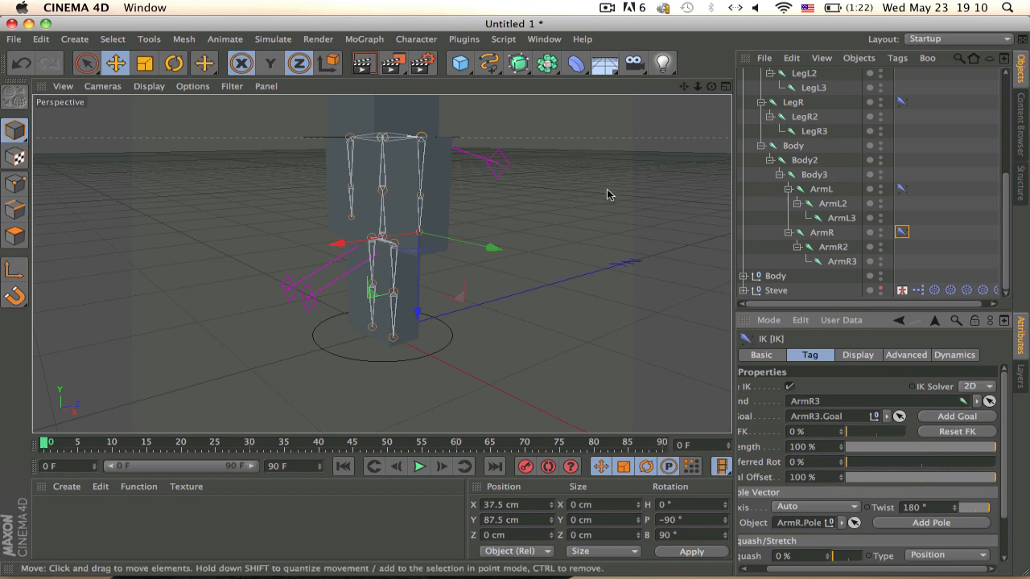
Test the right arm's IK by moving ArmR3.Goal to about 147 cm in Y and -47 cm in Z, and undo the move
scroll(819, 87, up, 6)
click(820, 106)
click(775, 176)
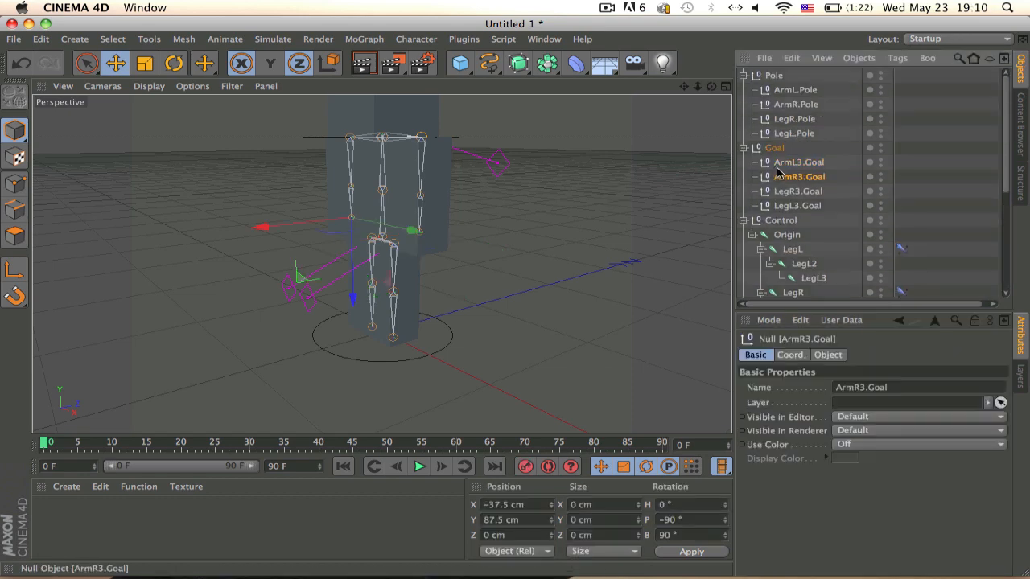
key(e)
drag(535, 188, 495, 126)
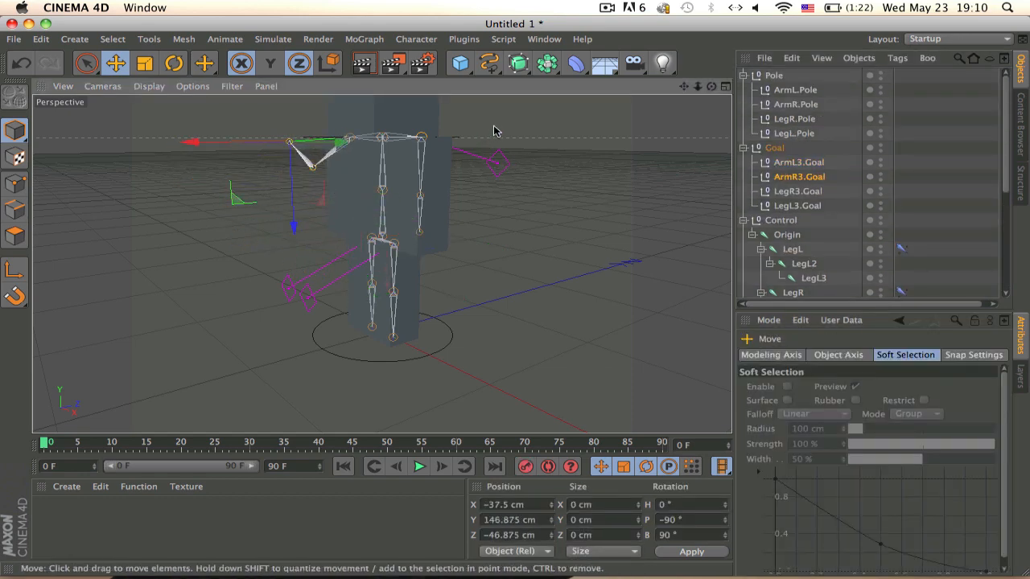
key(super+z)
alt+drag(337, 225, 427, 239)
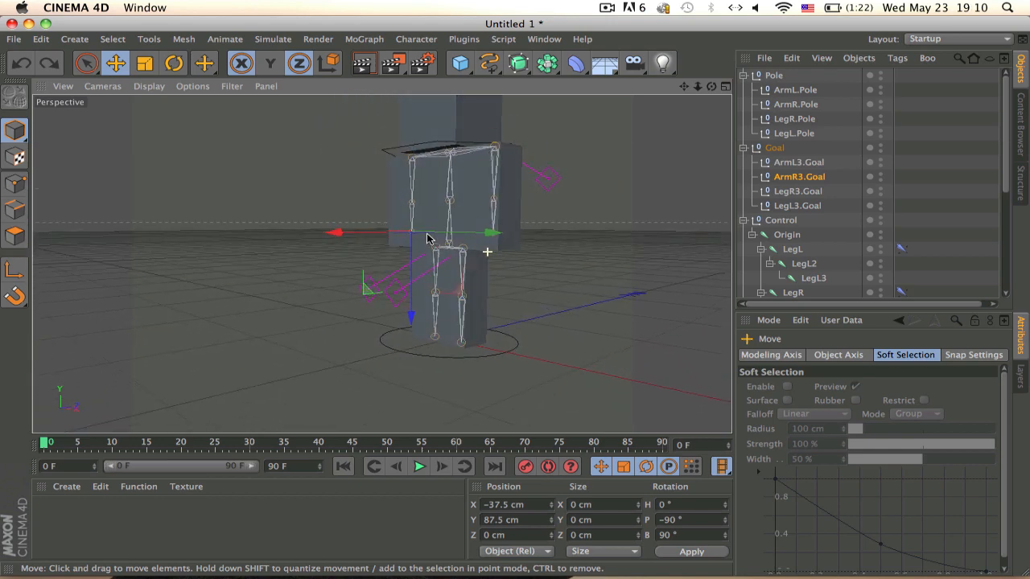
click(824, 165)
click(798, 136)
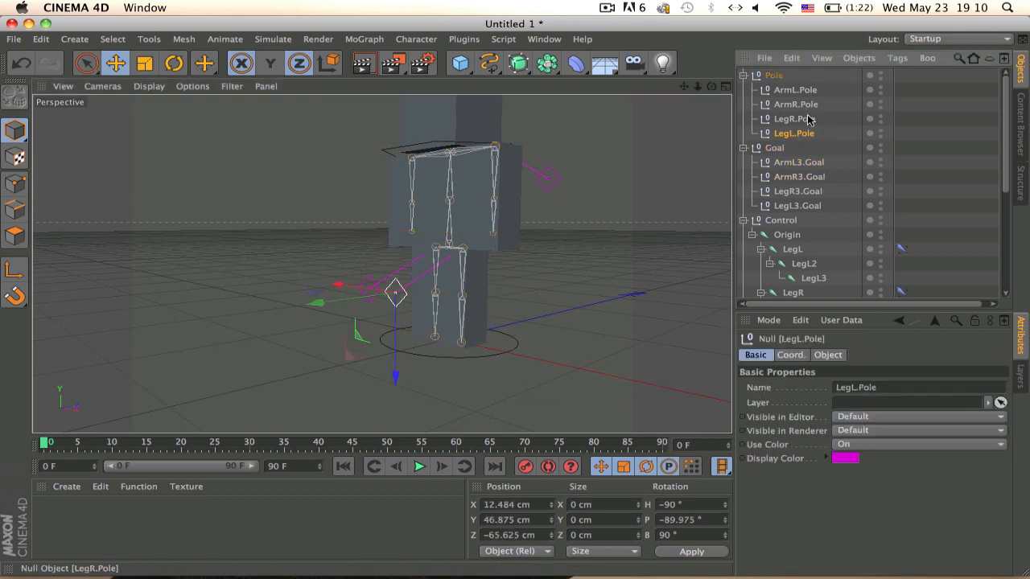
click(808, 164)
shift+click(796, 205)
click(797, 205)
scroll(808, 201, down, 5)
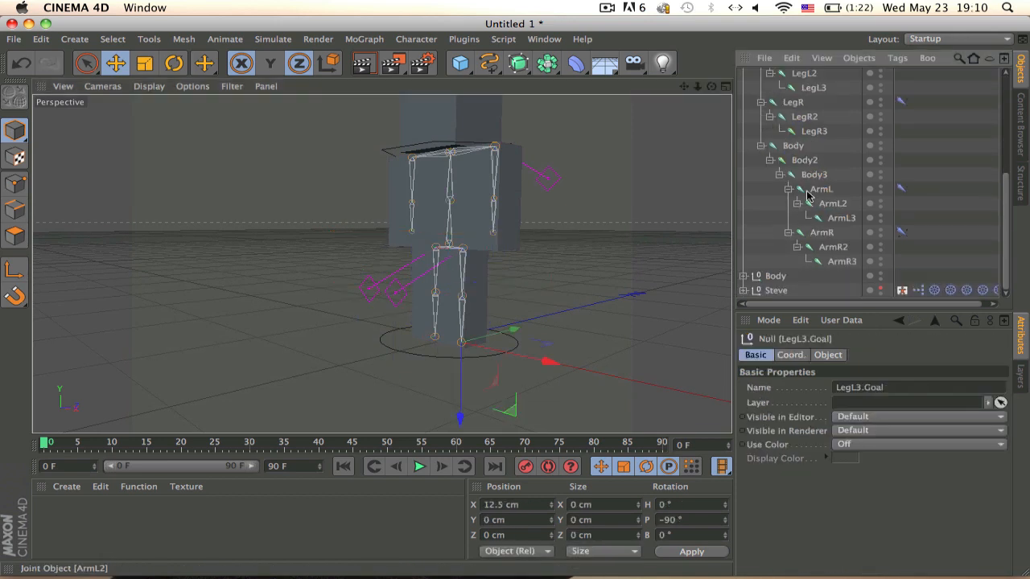
scroll(813, 143, up, 5)
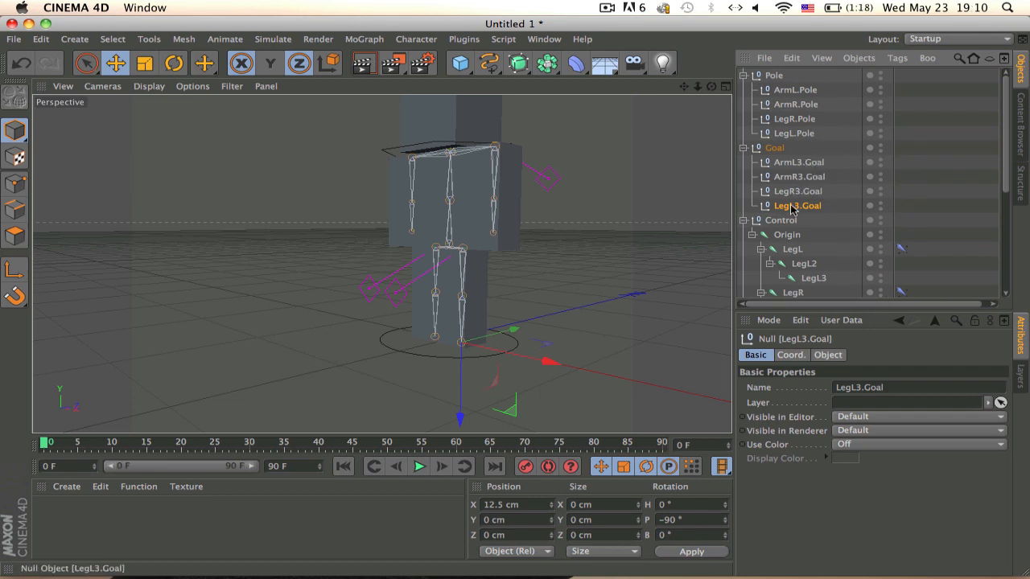
Bind the Body mesh to the joints Origin, Body, Body2 and Body3, with the character commands detached as a floating palette beside the model
scroll(792, 206, down, 5)
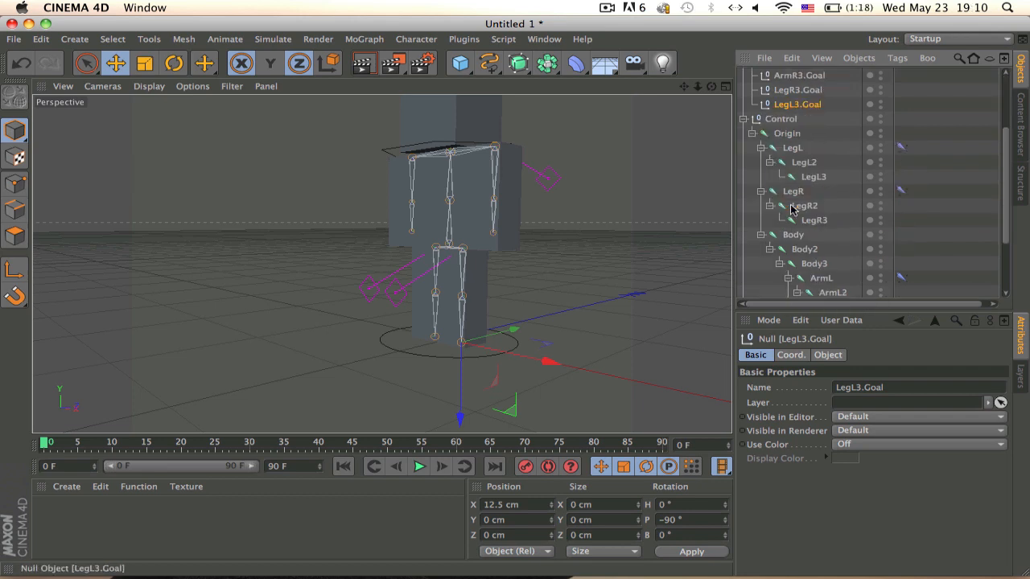
click(806, 149)
shift+click(814, 174)
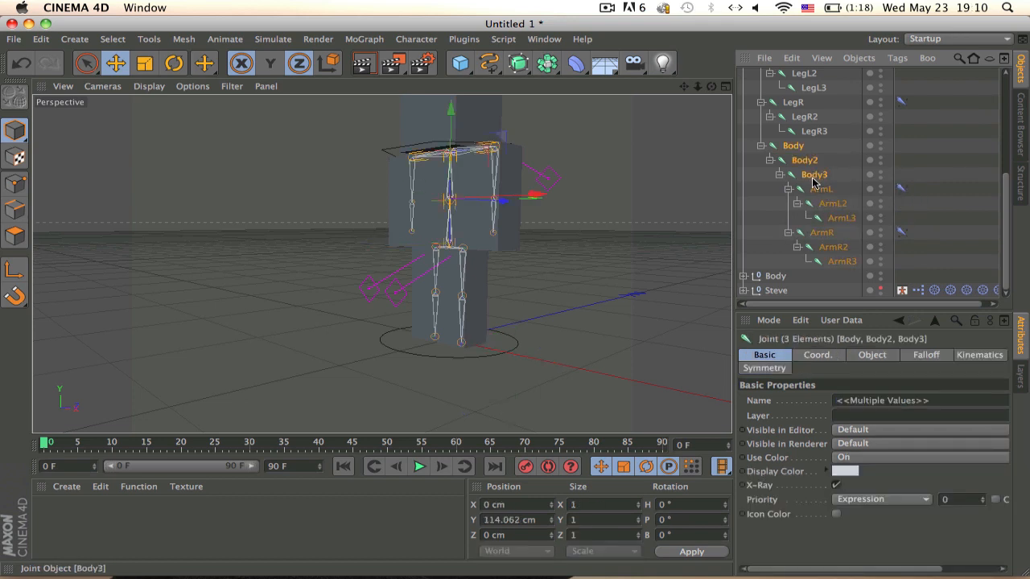
scroll(812, 170, up, 5)
shift+click(796, 235)
scroll(799, 257, down, 5)
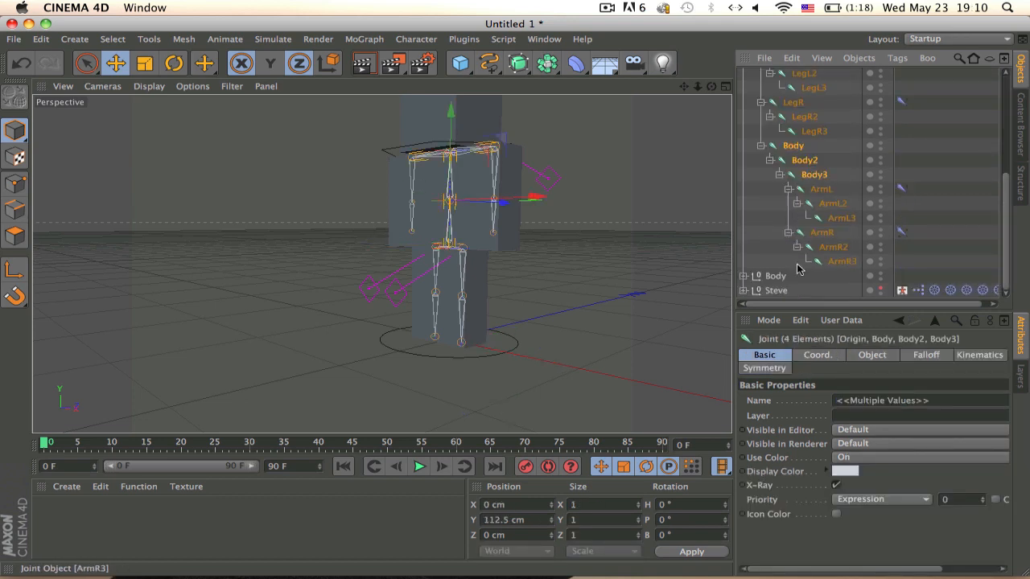
click(743, 277)
scroll(798, 249, down, 3)
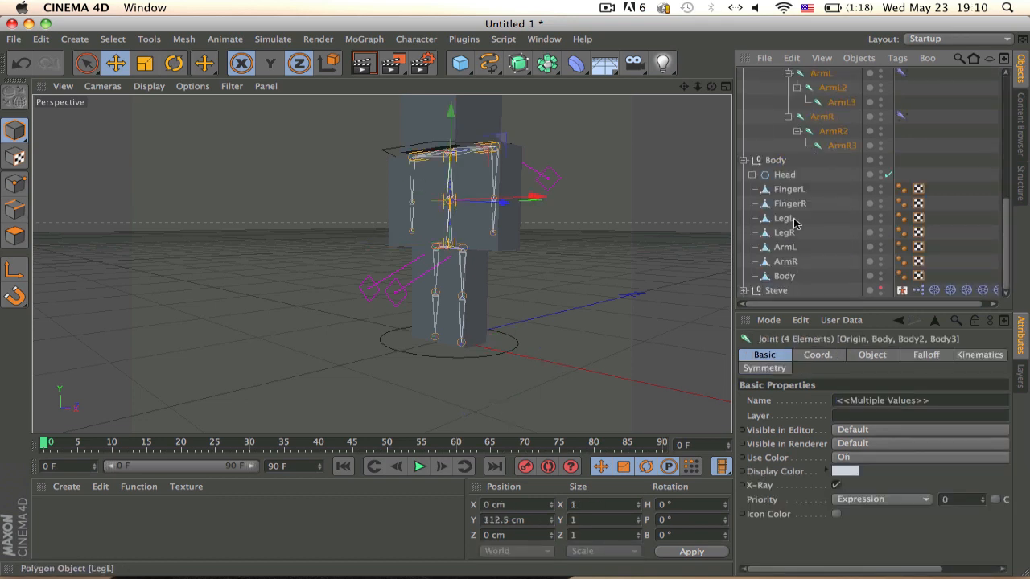
shift+click(785, 276)
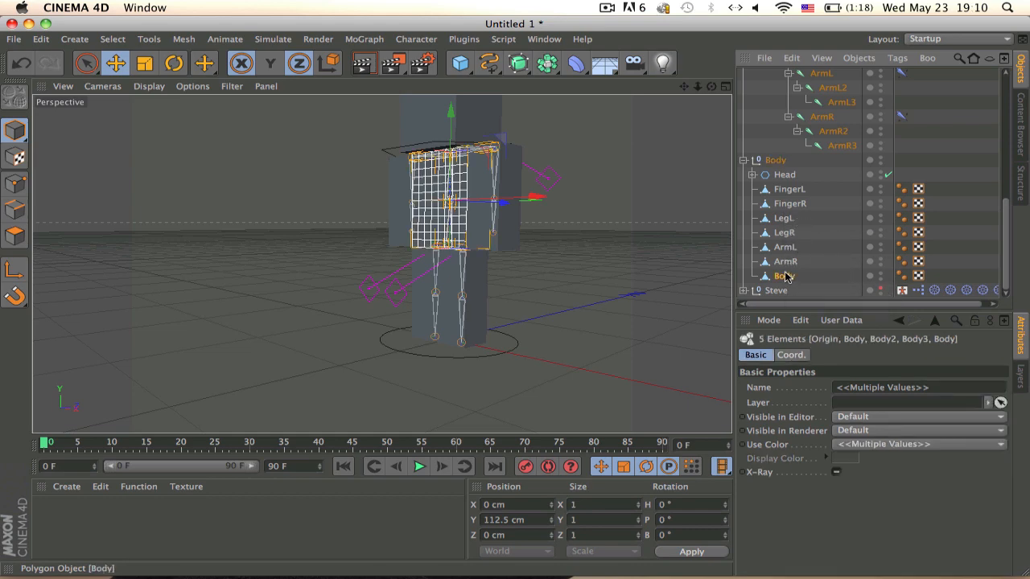
click(416, 38)
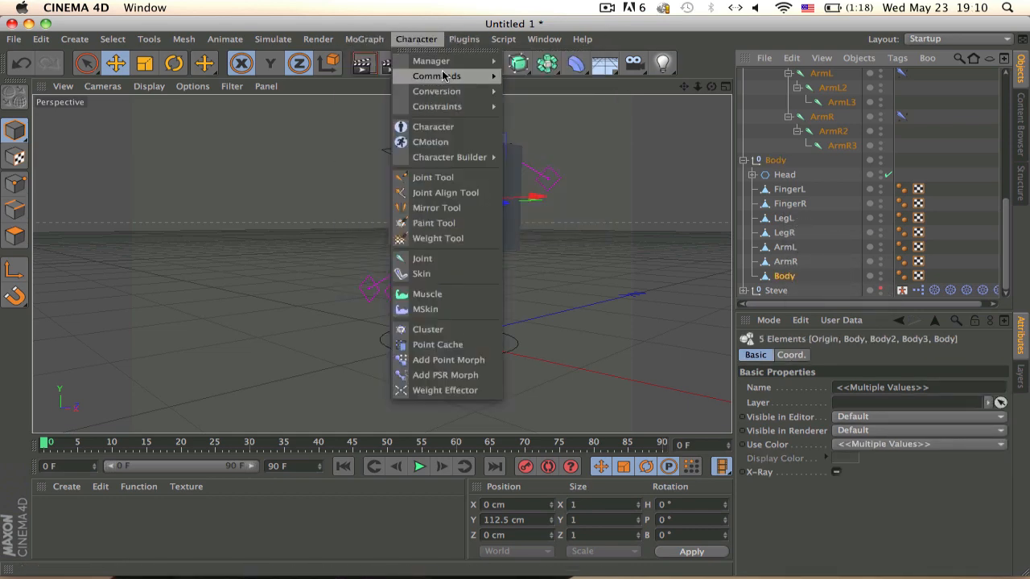
mouse_move(450, 75)
click(519, 72)
click(542, 97)
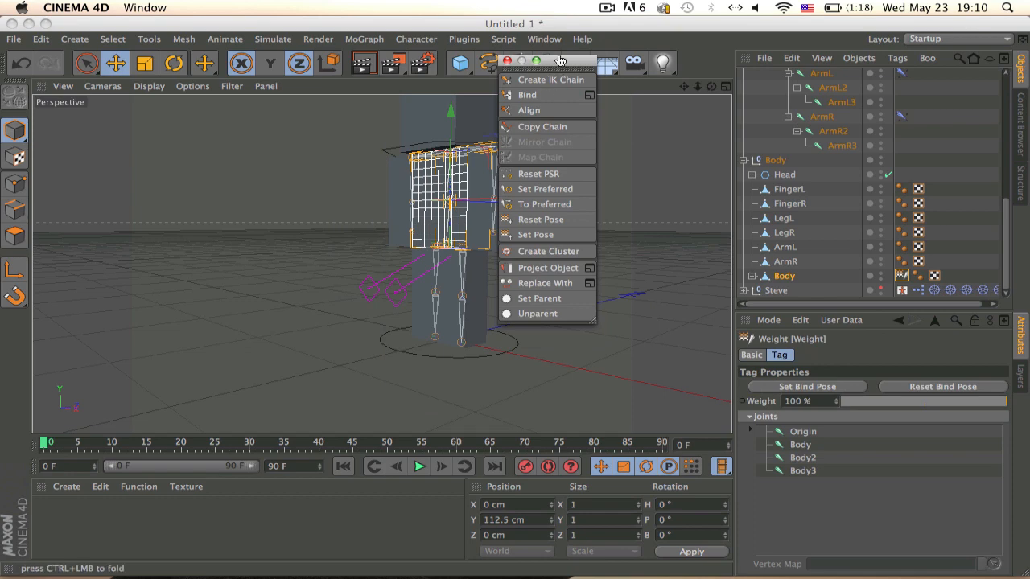
drag(561, 61, 620, 56)
scroll(837, 177, up, 5)
scroll(818, 232, down, 5)
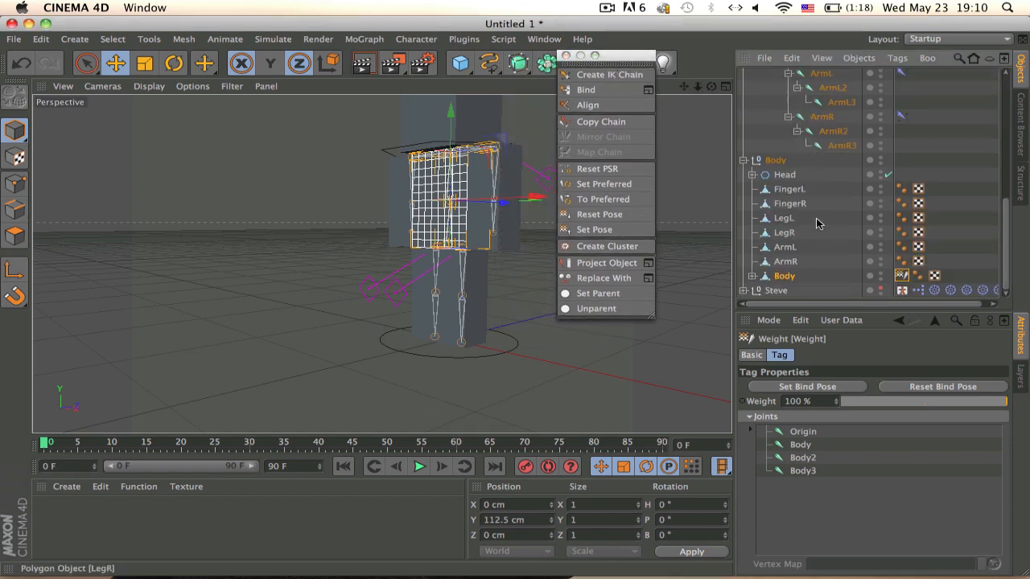
scroll(816, 229, up, 5)
scroll(811, 223, down, 3)
click(805, 278)
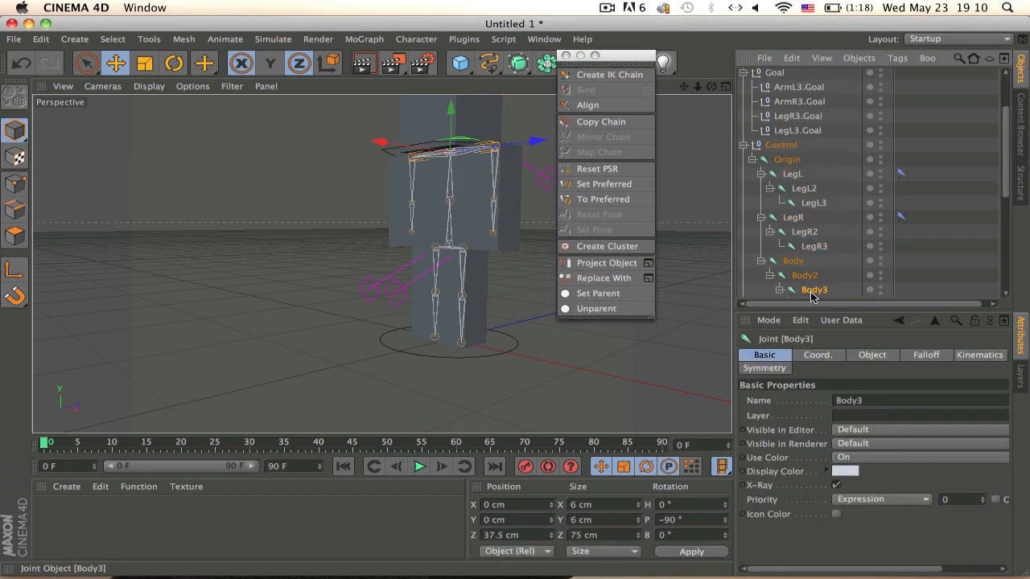
shift+click(794, 264)
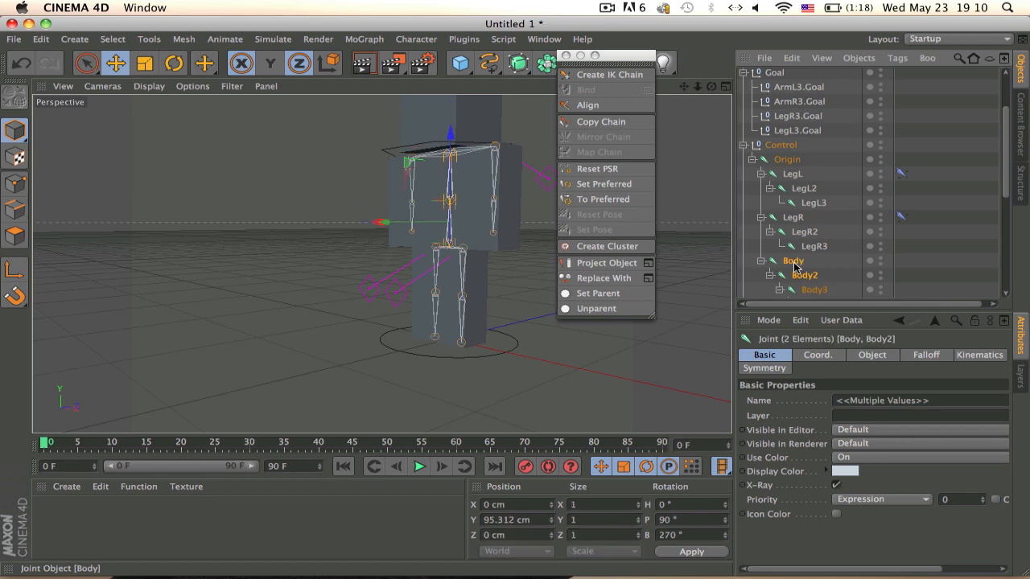
click(794, 161)
Bind the LegL mesh to the joints LegL, LegL2 and LegL3
click(777, 183)
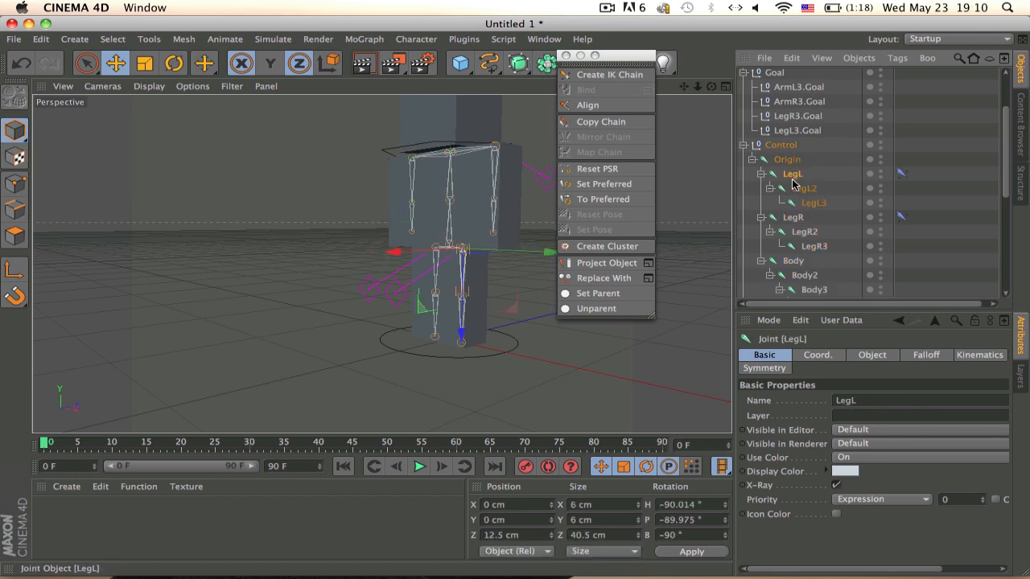
shift+click(811, 202)
scroll(809, 201, down, 5)
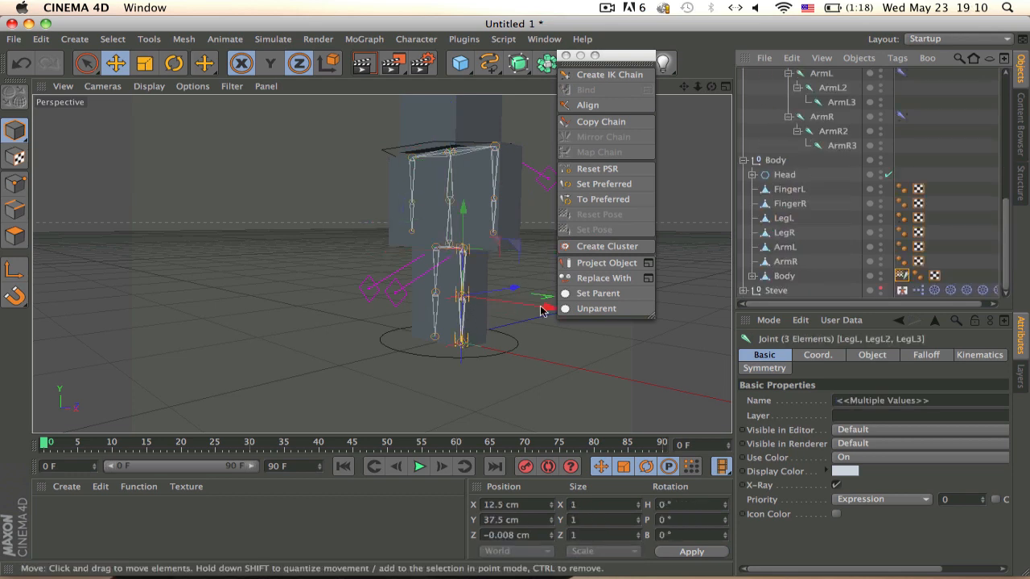
ctrl+click(790, 224)
click(585, 89)
Bind the LegR mesh to the joints LegR, LegR2 and LegR3
click(783, 233)
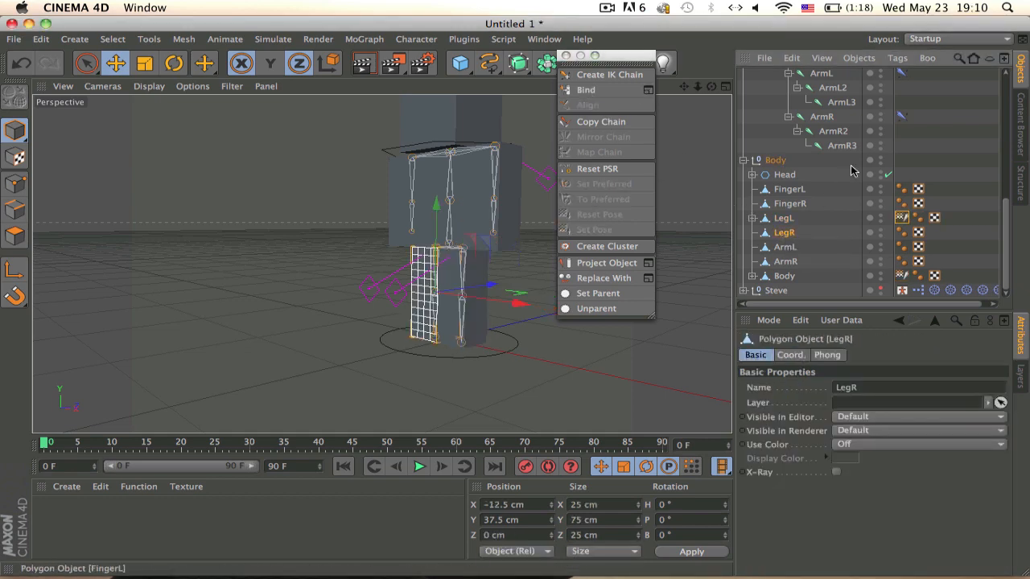
scroll(851, 170, up, 6)
scroll(800, 228, down, 3)
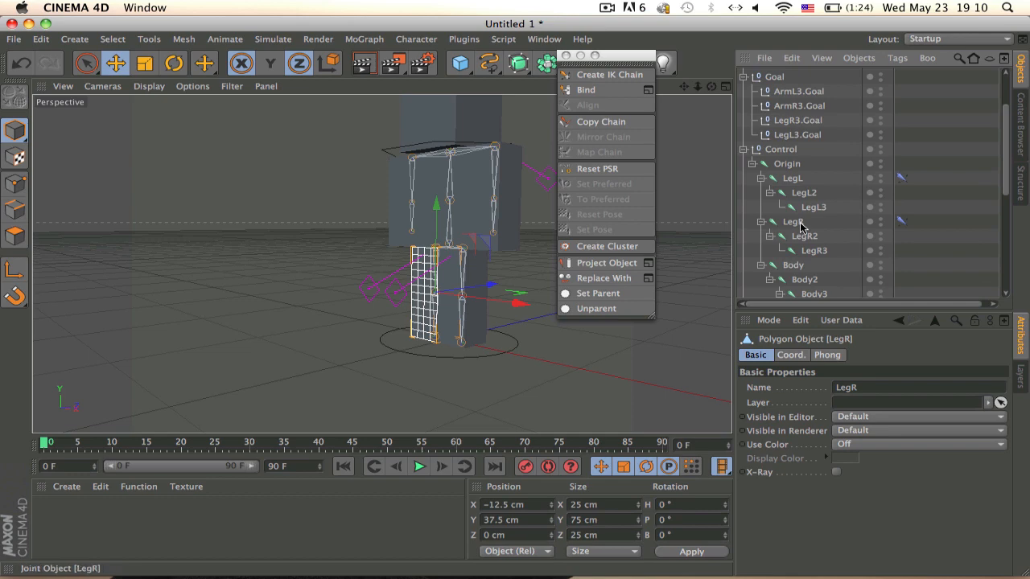
ctrl+click(796, 223)
click(608, 93)
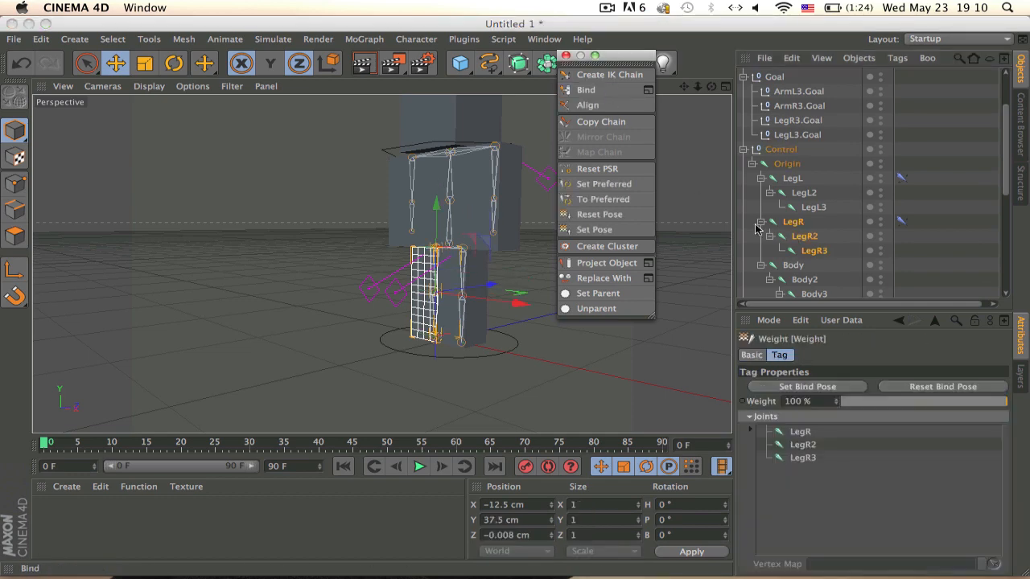
Bind the ArmL mesh to the joints ArmL, ArmL2 and ArmL3
scroll(829, 242, down, 5)
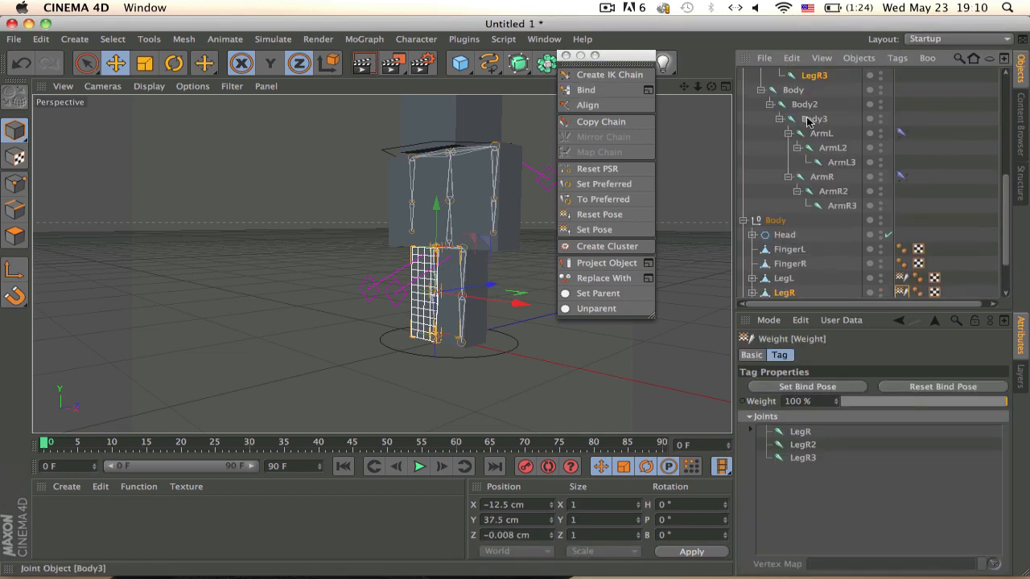
click(819, 135)
scroll(833, 158, down, 2)
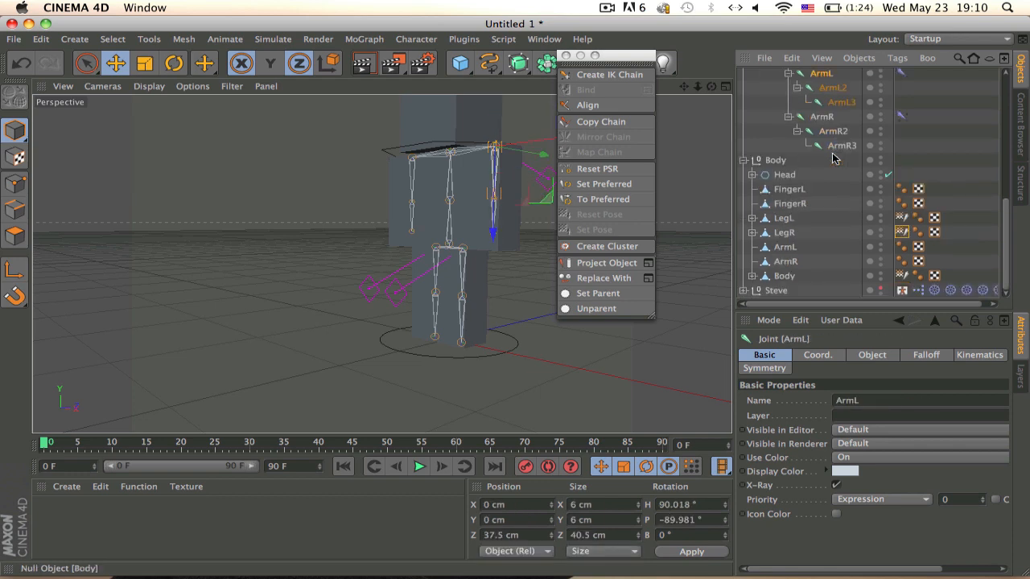
shift+click(829, 105)
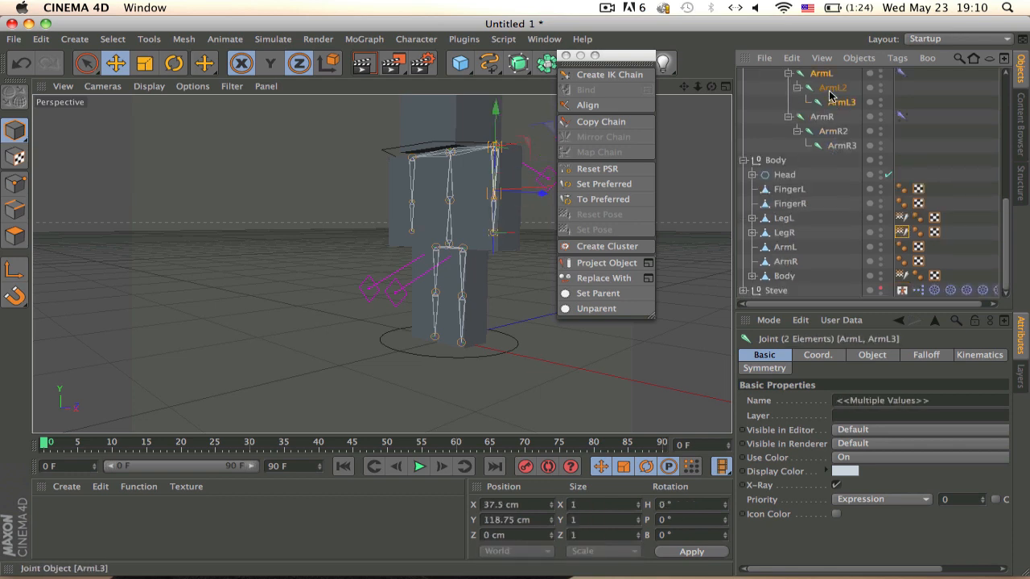
ctrl+click(785, 246)
click(586, 89)
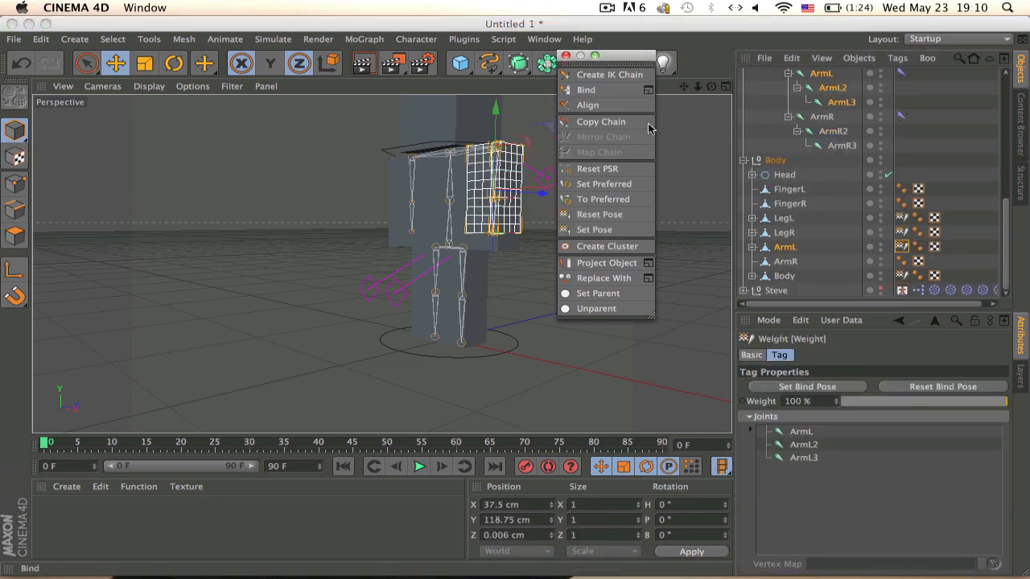
Bind the ArmR mesh to the joints ArmR, ArmR2 and ArmR3
click(788, 262)
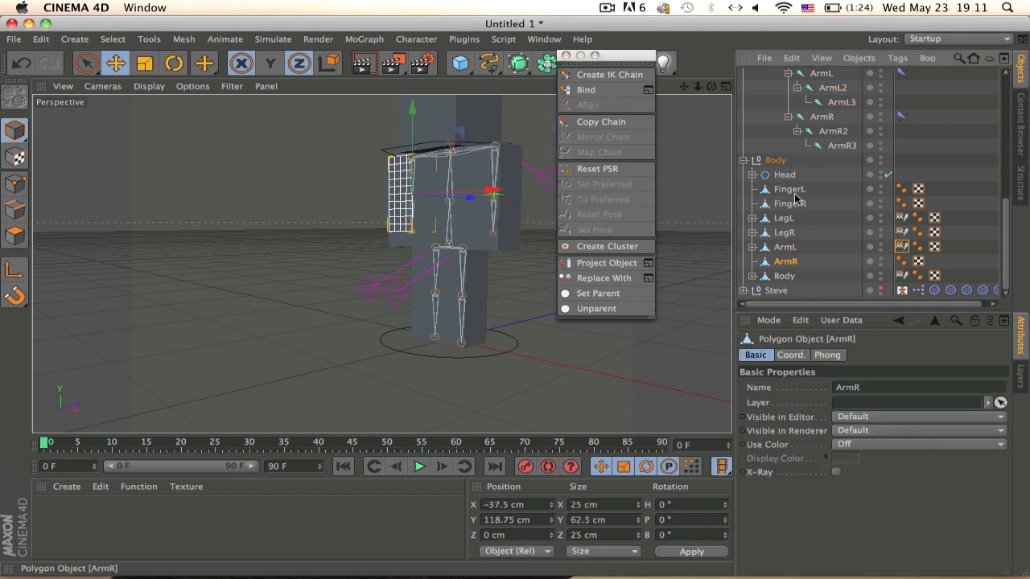
ctrl+click(830, 118)
ctrl+click(842, 146)
click(611, 90)
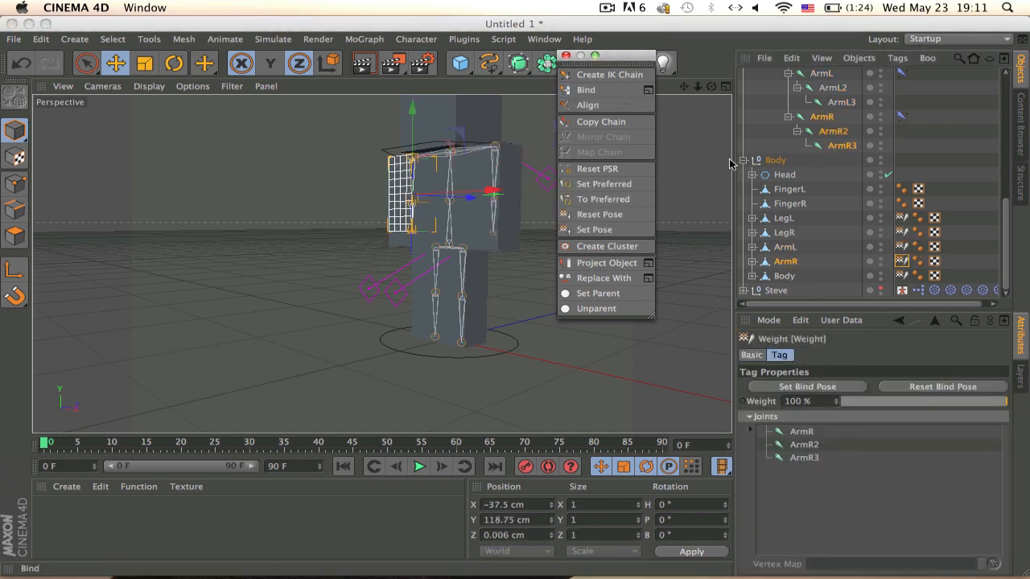
Close the floating character command palette and inspect the unbound FingerR and Head objects on the model
click(790, 203)
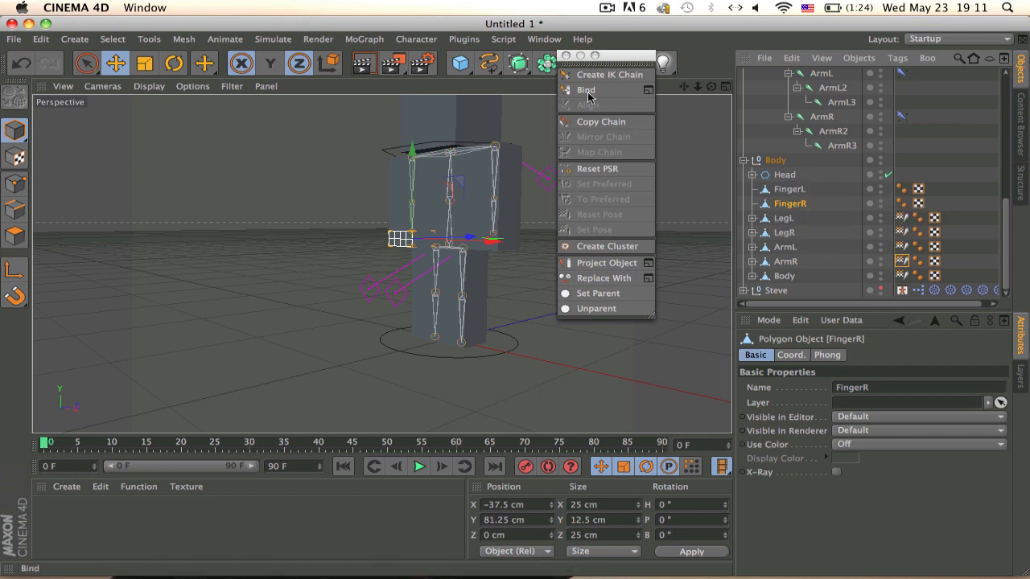
click(566, 56)
alt+middle_drag(430, 218, 430, 248)
alt+drag(429, 249, 484, 256)
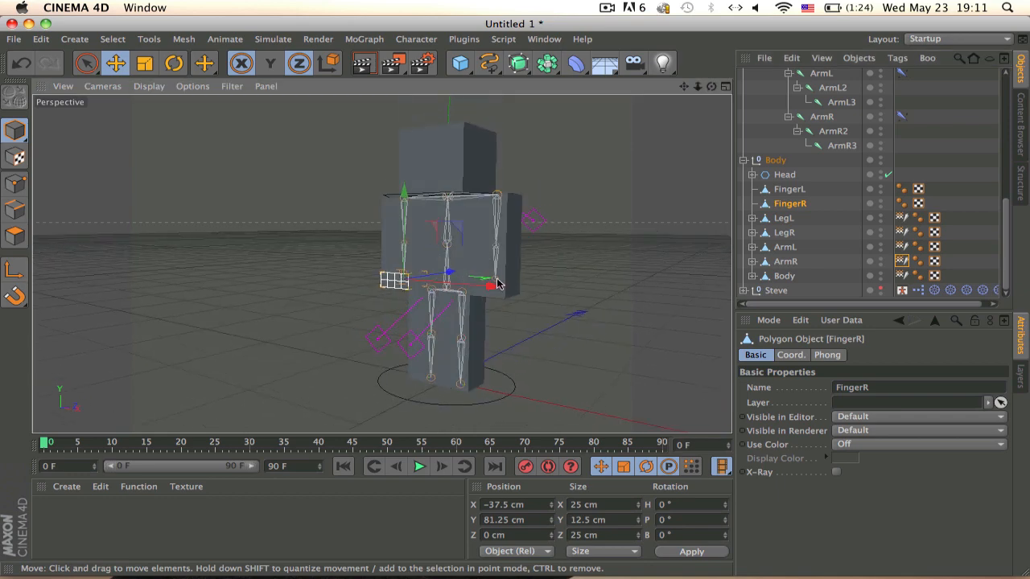
alt+middle_drag(497, 280, 496, 235)
alt+drag(495, 234, 543, 122)
click(432, 161)
alt+drag(404, 264, 510, 239)
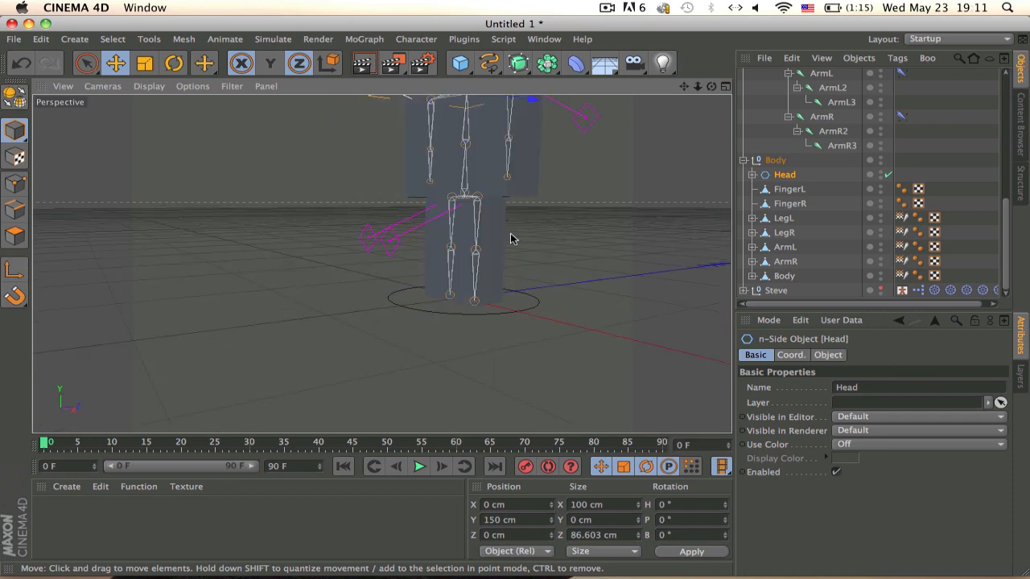
Test how the bound right arm deforms by moving ArmR3.Goal twice, undoing each move
scroll(779, 191, up, 5)
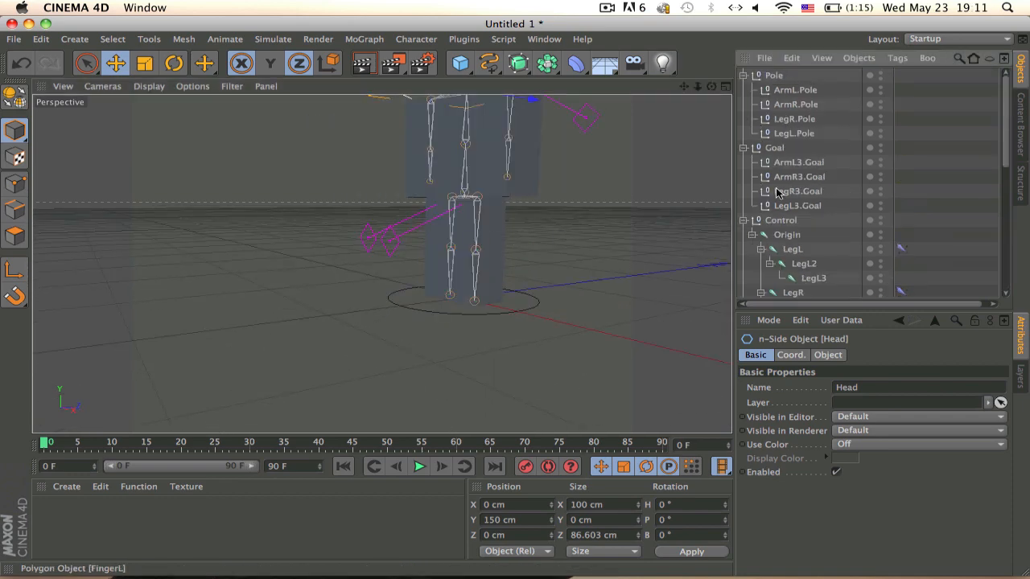
scroll(784, 177, down, 5)
scroll(804, 139, up, 5)
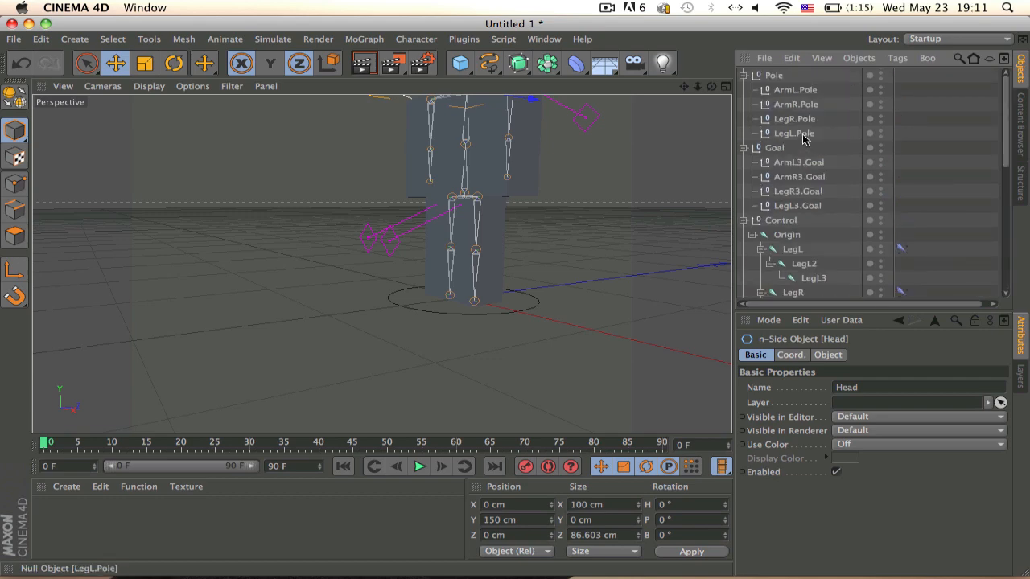
click(800, 174)
drag(541, 191, 532, 152)
alt+middle_drag(538, 183, 538, 244)
key(super+z)
drag(538, 244, 490, 204)
key(super+z)
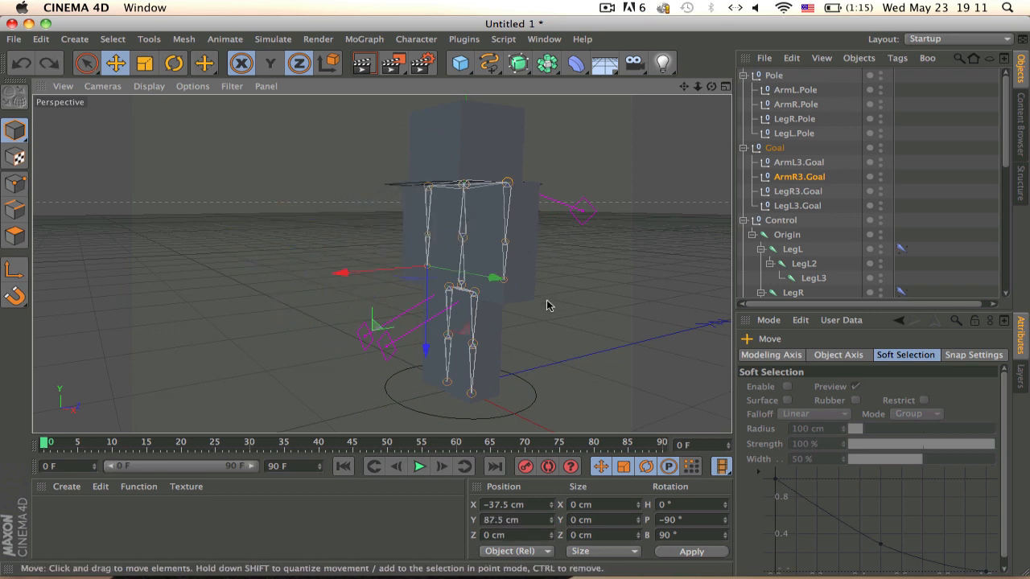
Parent FingerL to the ArmL3 joint, FingerR to ArmR3, and Head to Body3
alt+middle_drag(546, 301, 547, 250)
scroll(804, 201, down, 6)
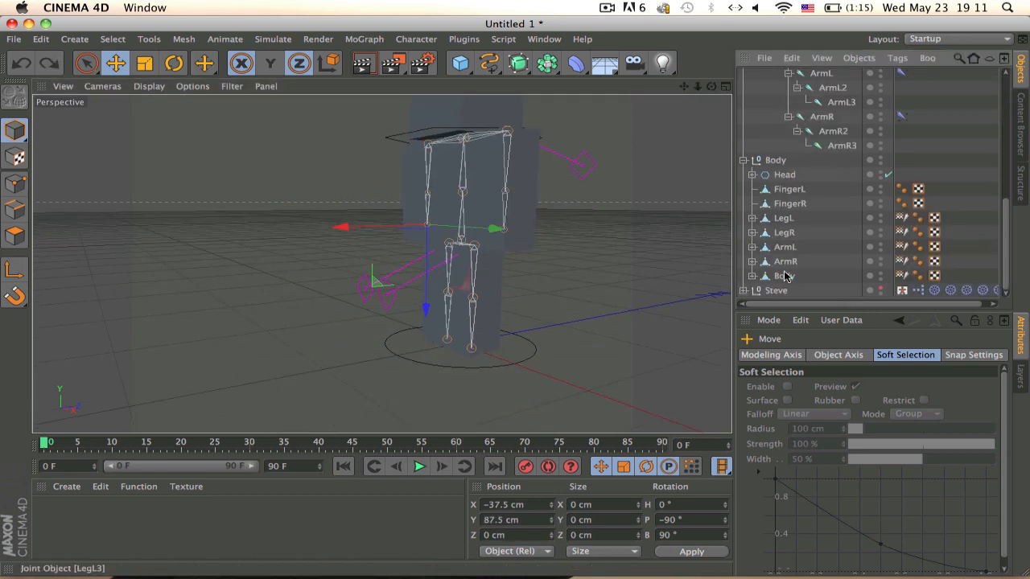
drag(844, 75, 850, 118)
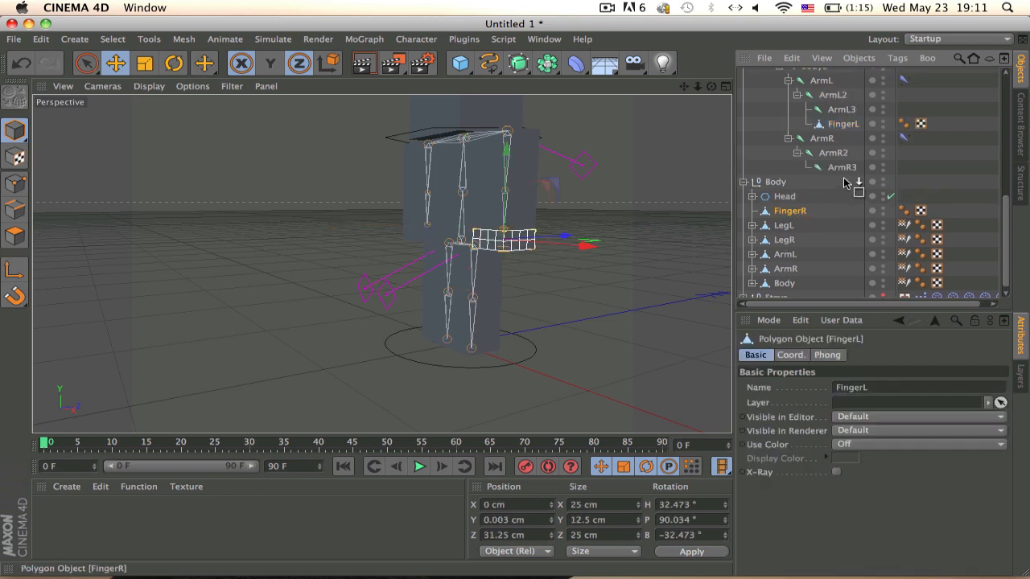
drag(844, 181, 843, 171)
drag(774, 207, 820, 127)
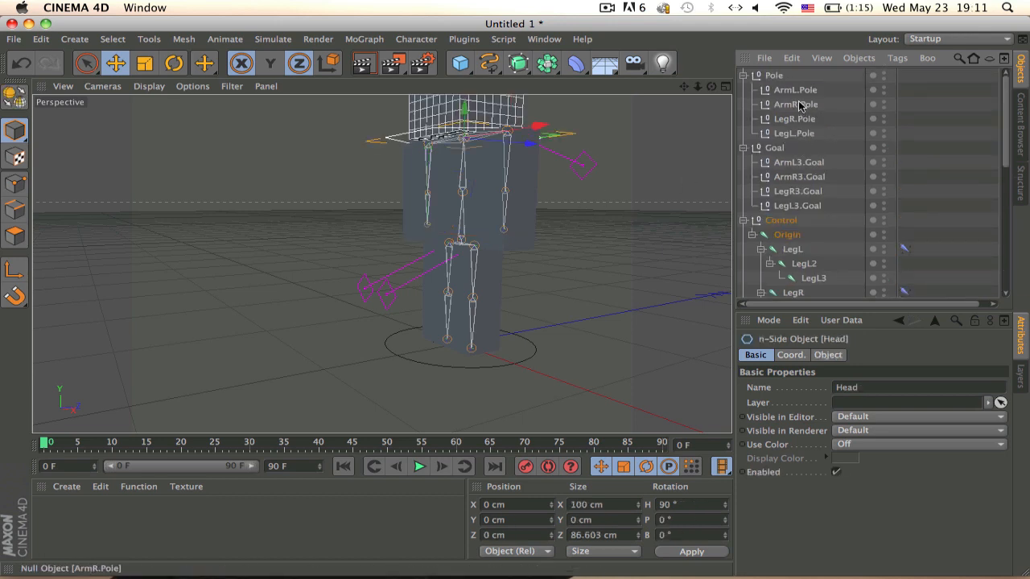
Test the left arm with its attached finger by moving ArmL3.Goal to about 119 cm in Y and -16 cm in Z, and undo the move
click(800, 105)
click(798, 162)
drag(619, 190, 560, 135)
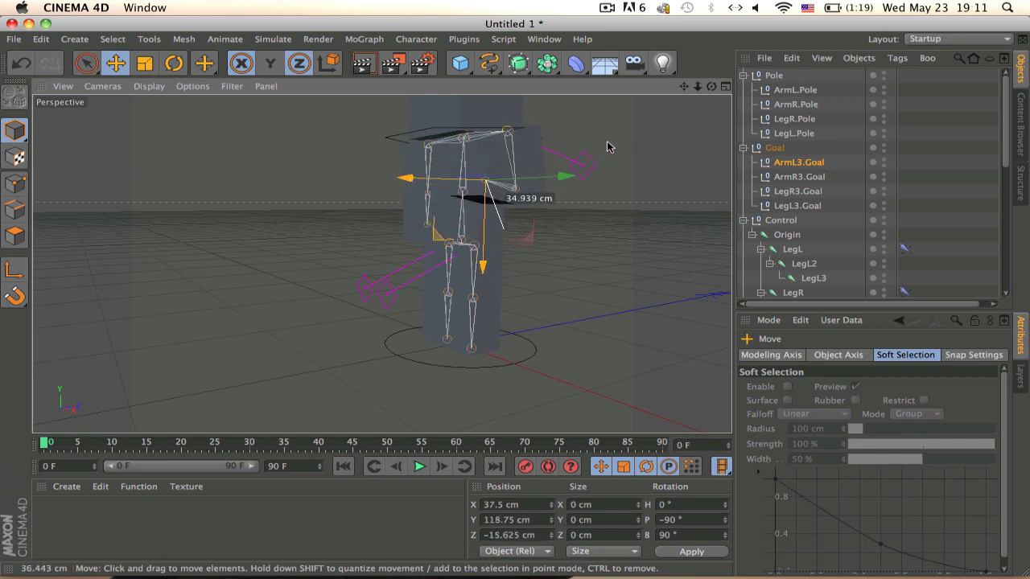
key(super+z)
Test the left elbow's bend from the side by raising ArmL3.Goal to about 97 cm in Y, and undo the move
scroll(523, 199, up, 5)
alt+drag(523, 198, 507, 199)
alt+middle_drag(597, 199, 537, 155)
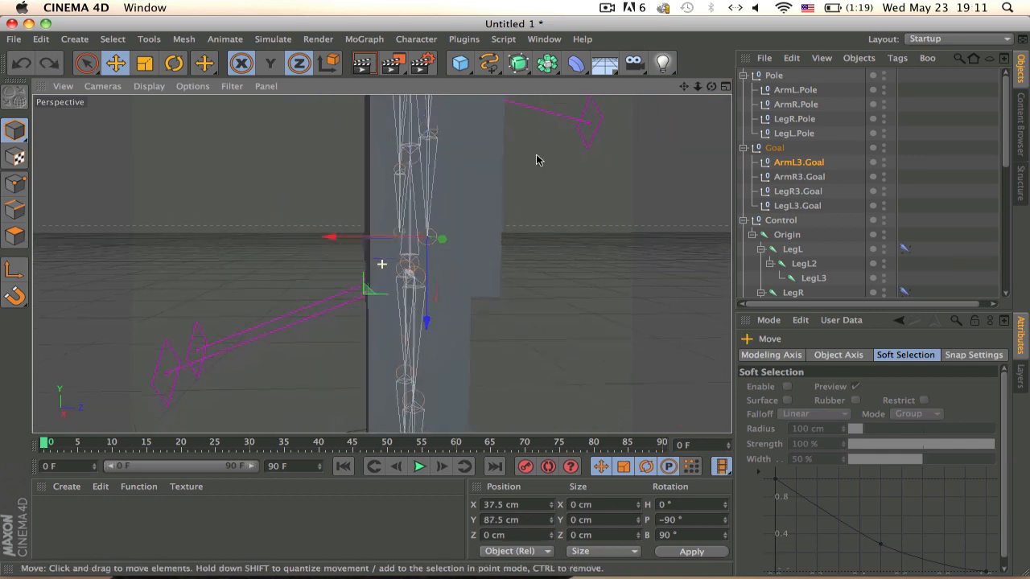
alt+drag(538, 160, 598, 151)
alt+middle_drag(598, 151, 515, 300)
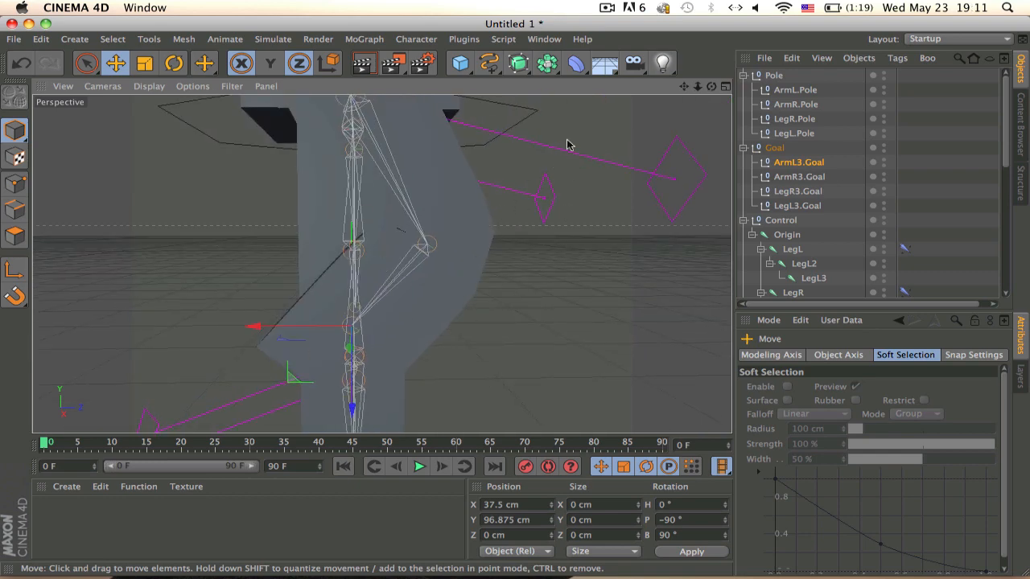
key(super+z)
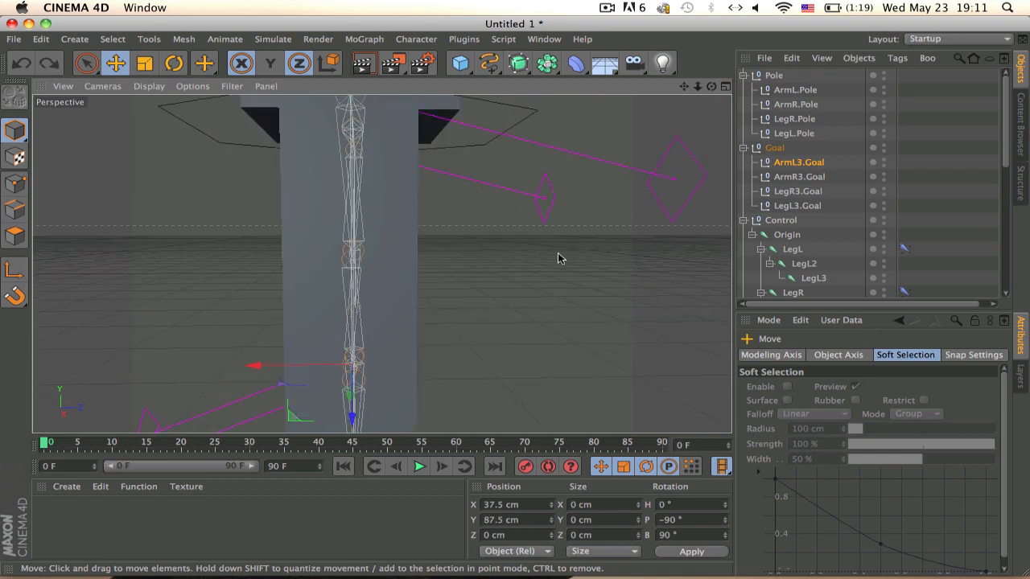
alt+middle_drag(558, 256, 564, 208)
alt+drag(565, 207, 700, 194)
scroll(700, 194, down, 5)
alt+middle_drag(518, 227, 430, 223)
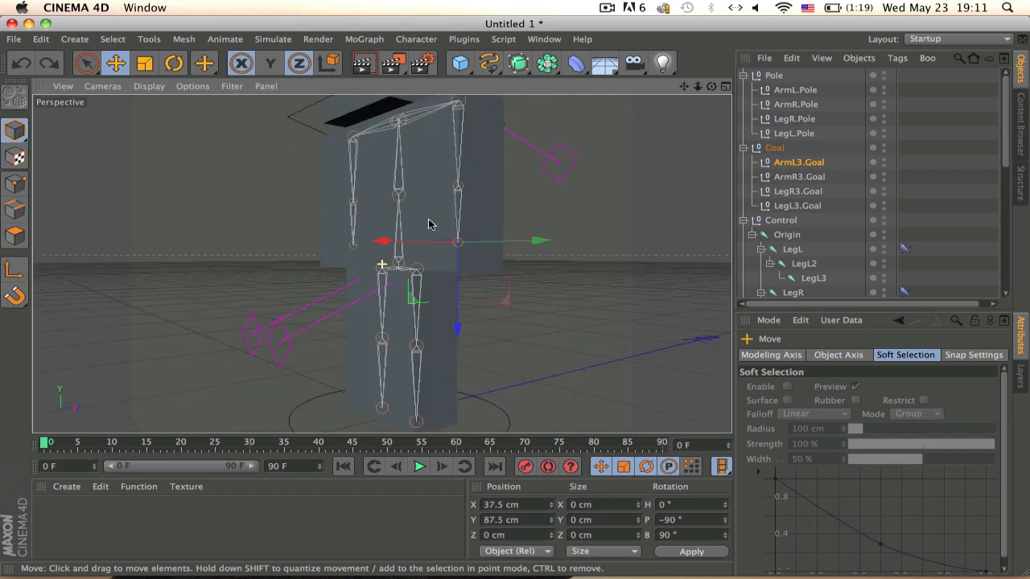
Try raising and pulling ArmL3.Goal to about Y 128 cm and Z -50 cm to test the arm's bend, and undo the move
alt+drag(429, 223, 443, 266)
scroll(513, 220, down, 5)
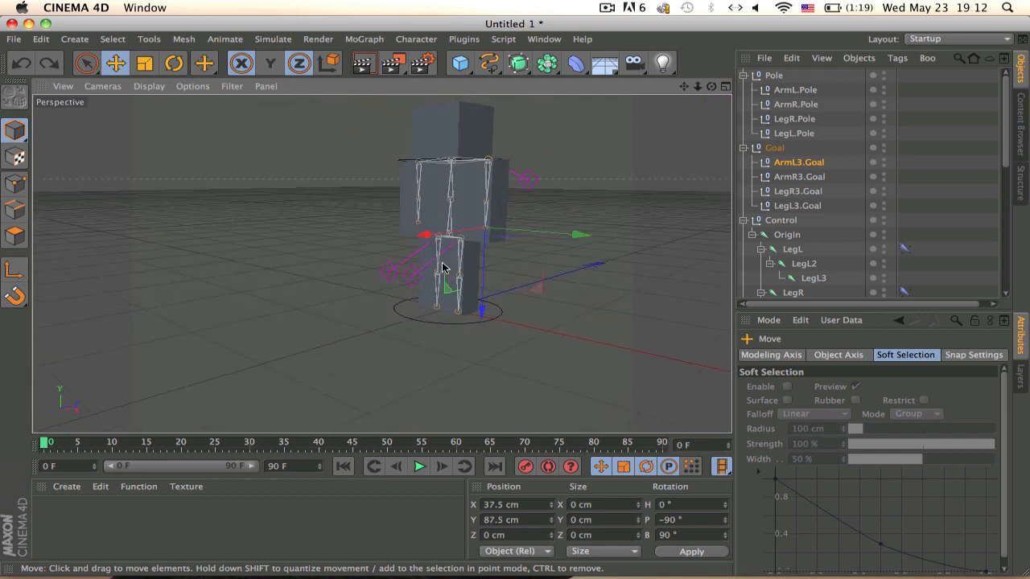
alt+drag(381, 265, 487, 237)
alt+middle_drag(488, 236, 451, 241)
alt+right_drag(449, 236, 507, 253)
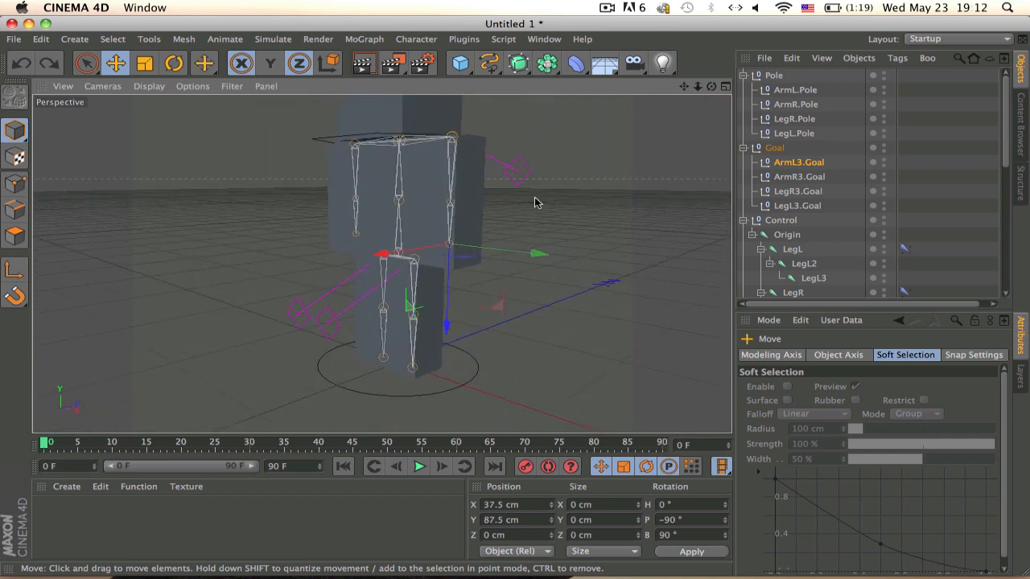
drag(536, 202, 476, 138)
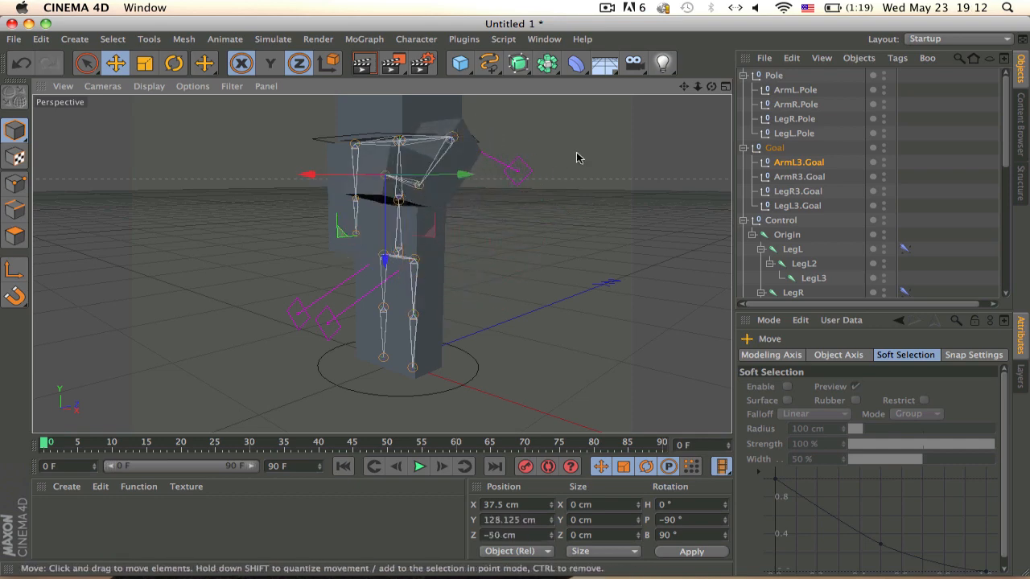
key(super+z)
Try moving ArmL3.Goal again while viewing the rig from the side to check the elbow's bend, and undo the moves
alt+drag(576, 152, 543, 134)
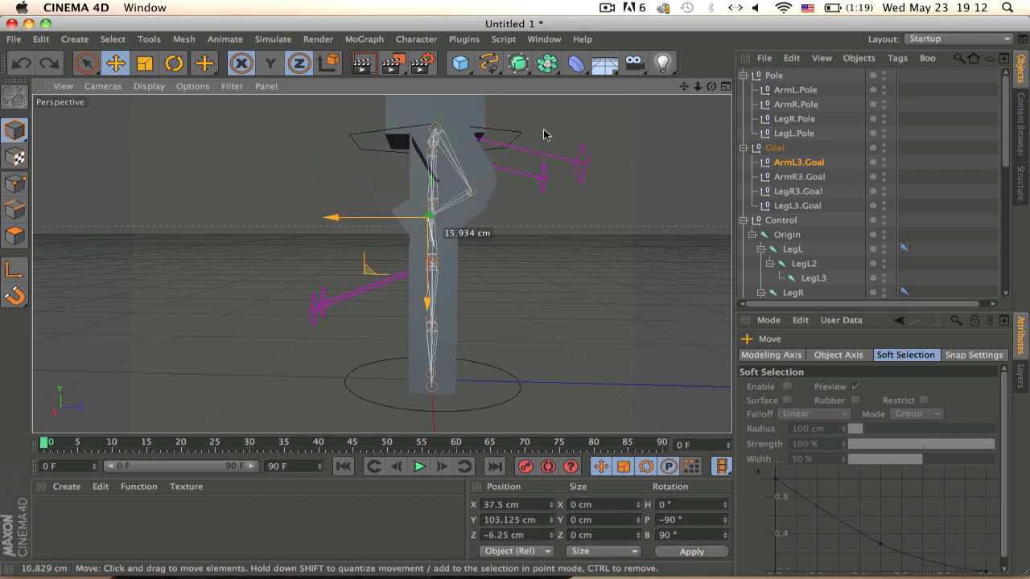
drag(493, 108, 530, 137)
key(super+z)
alt+drag(532, 220, 607, 205)
alt+drag(576, 160, 668, 221)
key(super+z)
alt+middle_drag(611, 224, 699, 181)
alt+drag(697, 181, 633, 210)
alt+drag(555, 222, 587, 235)
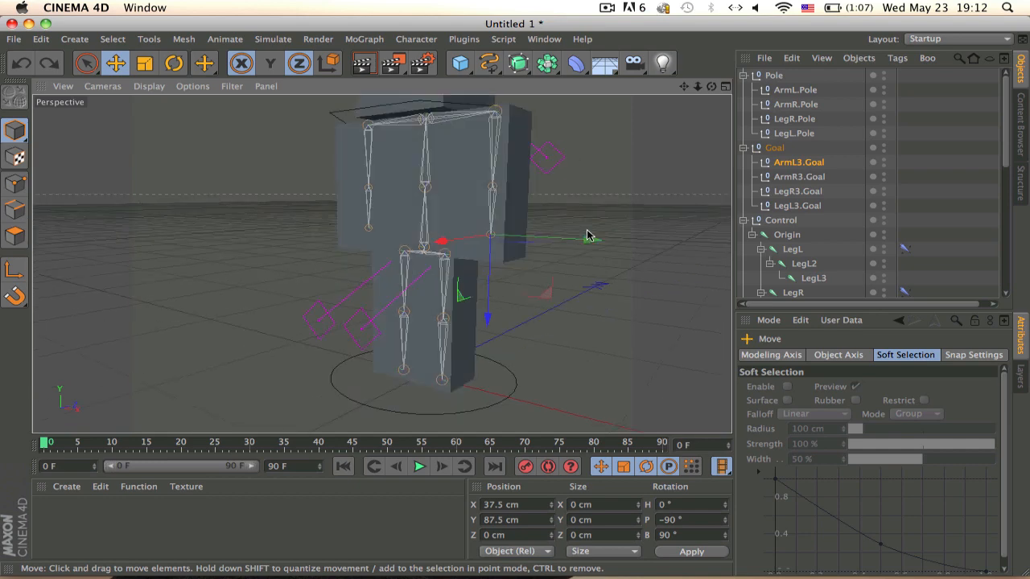
alt+middle_drag(509, 223, 485, 223)
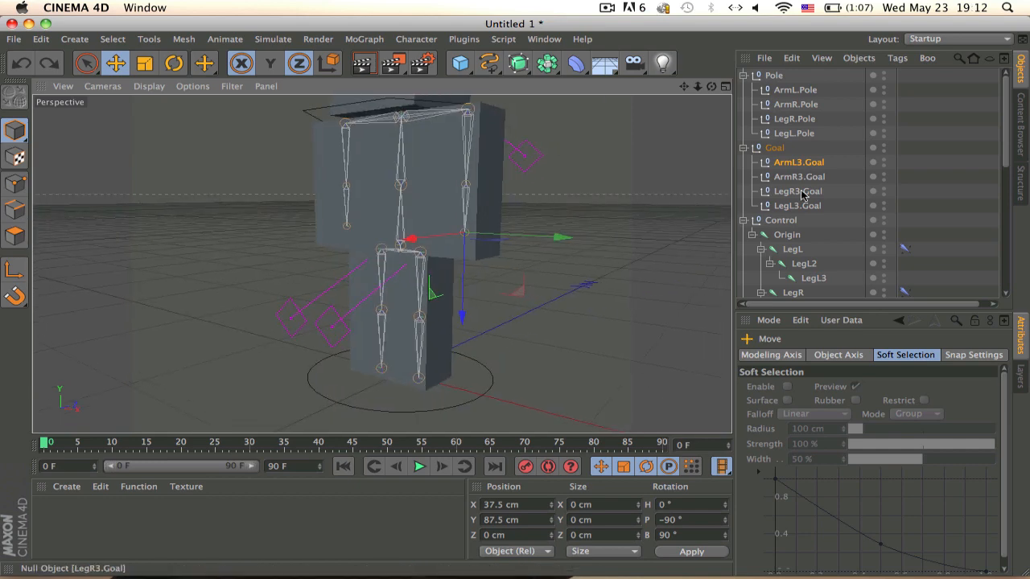
Select the Body joint in the Origin hierarchy, try rotating it at the waist, and undo the rotation
scroll(796, 193, down, 5)
scroll(796, 193, up, 5)
scroll(801, 196, down, 2)
scroll(804, 207, down, 2)
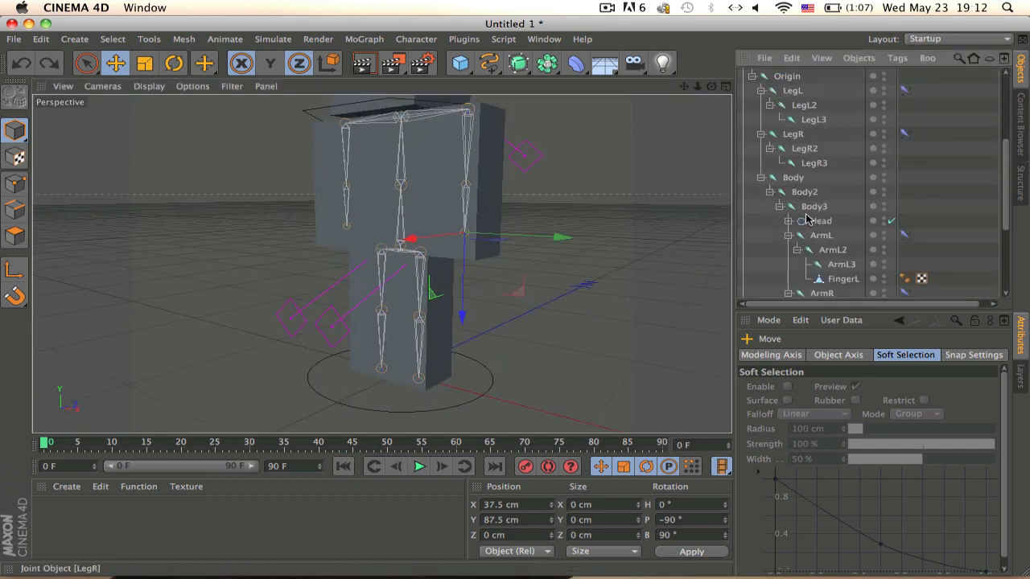
click(803, 192)
key(r)
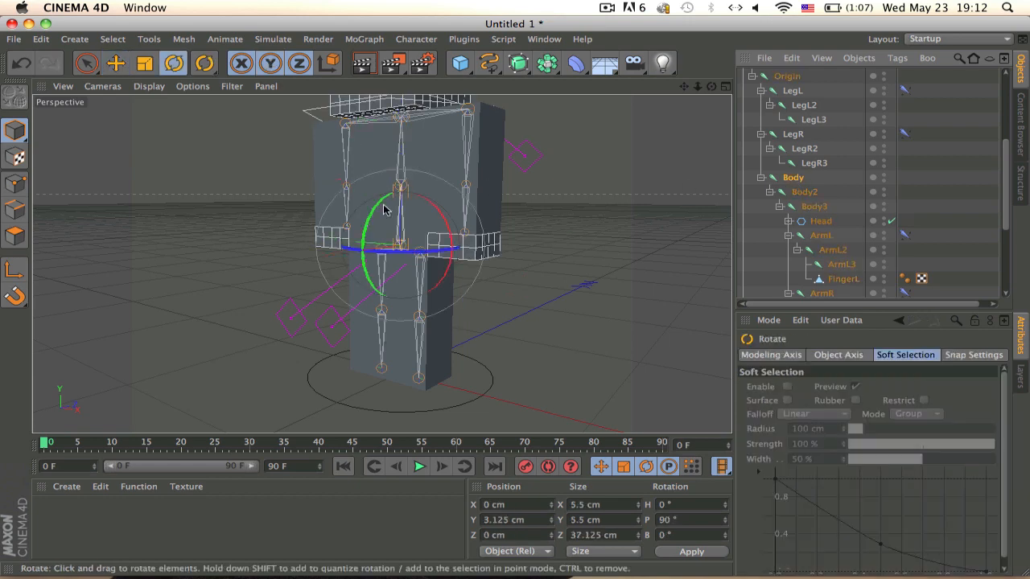
drag(394, 207, 379, 249)
key(super+z)
Try tilting the Body joint by about 55° to check how the torso deforms, repeat the test closer up, and undo both rotations
drag(370, 212, 361, 269)
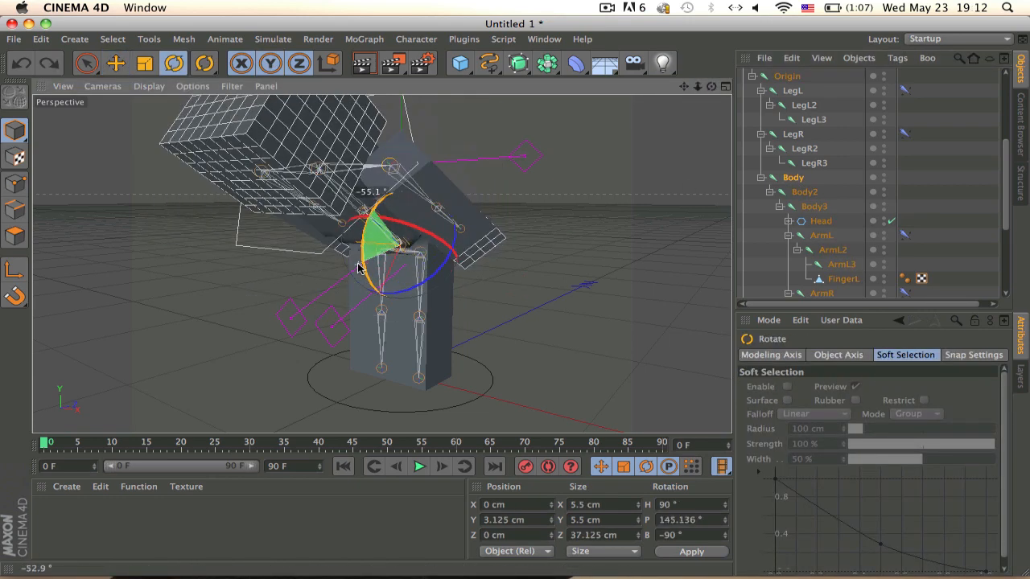
alt+middle_drag(381, 250, 408, 277)
scroll(409, 276, up, 4)
key(super+z)
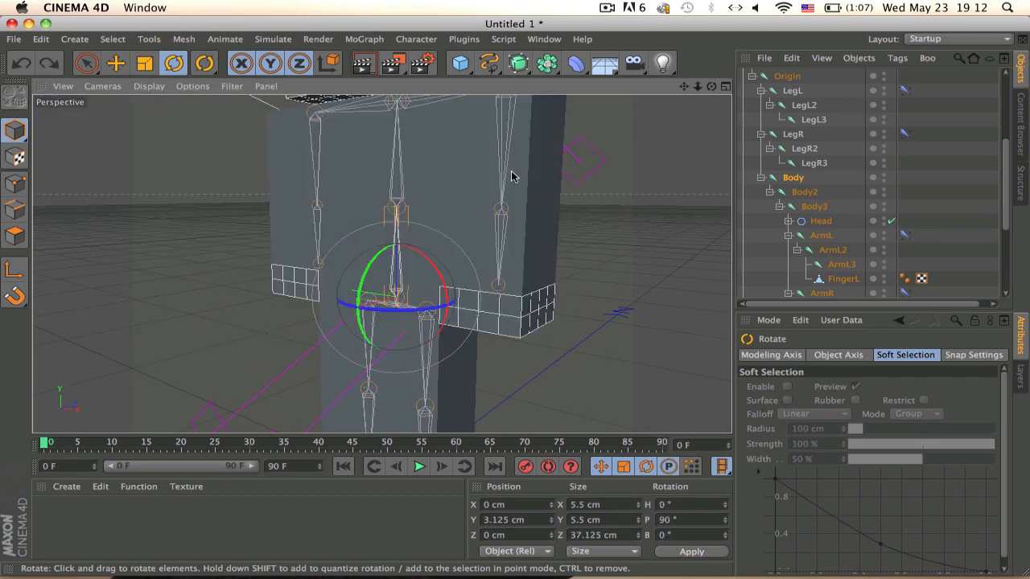
drag(356, 322, 408, 349)
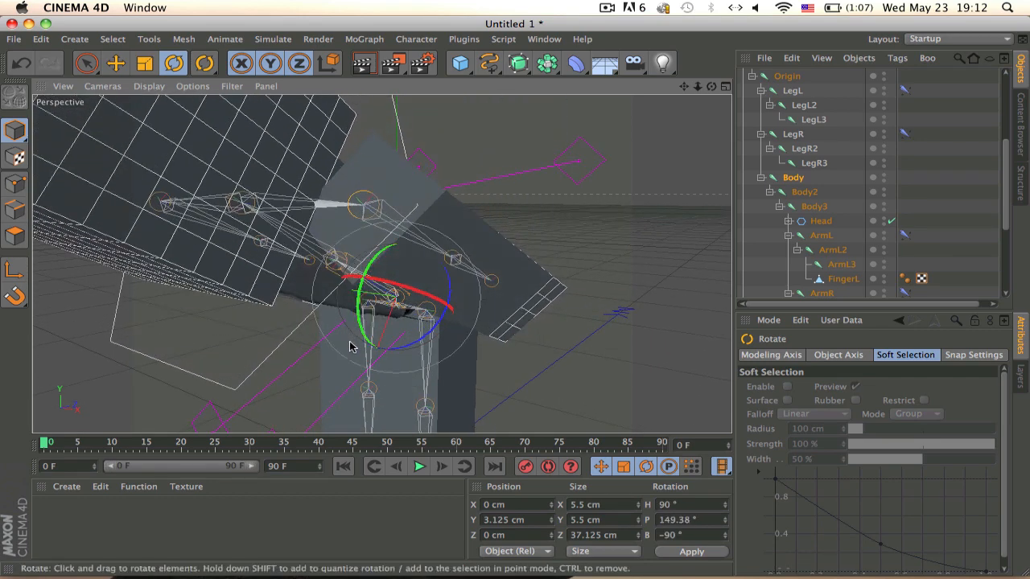
key(super+z)
Move Head, FingerL and FingerR out of the joint hierarchy into the Body null, above LegL
right_click(830, 224)
click(810, 233)
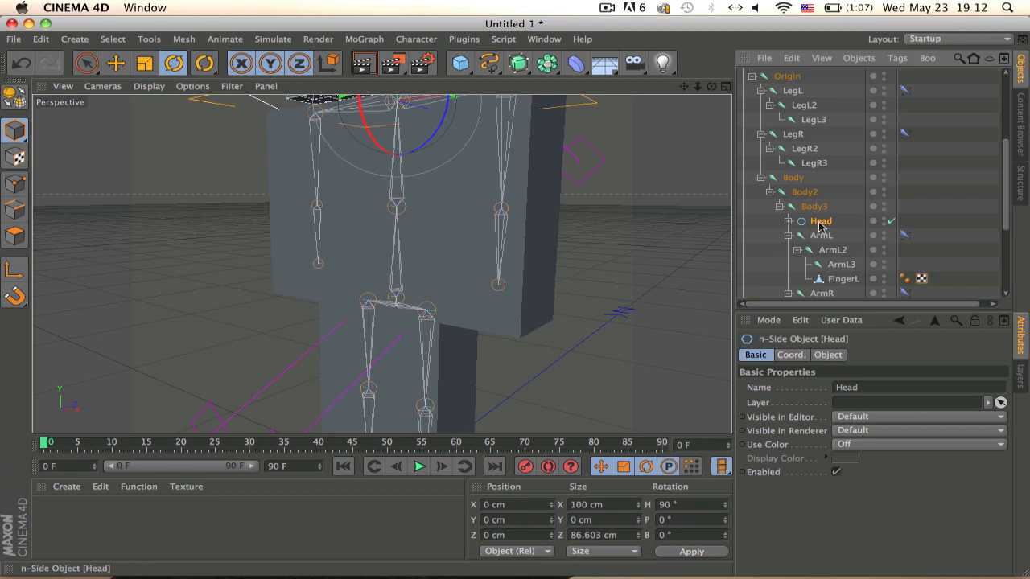
scroll(822, 230, down, 3)
shift+click(845, 195)
shift+click(846, 254)
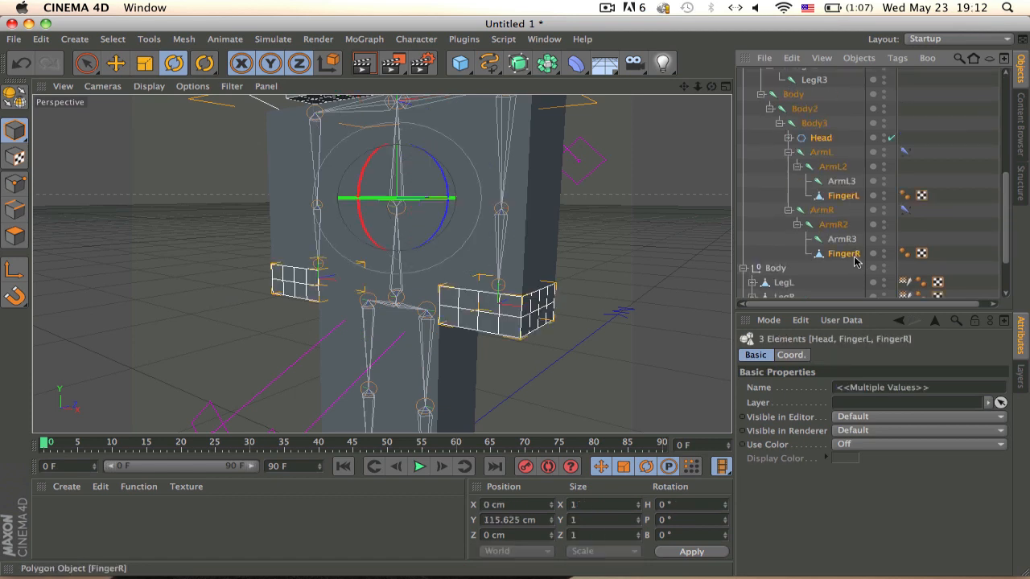
drag(792, 281, 793, 281)
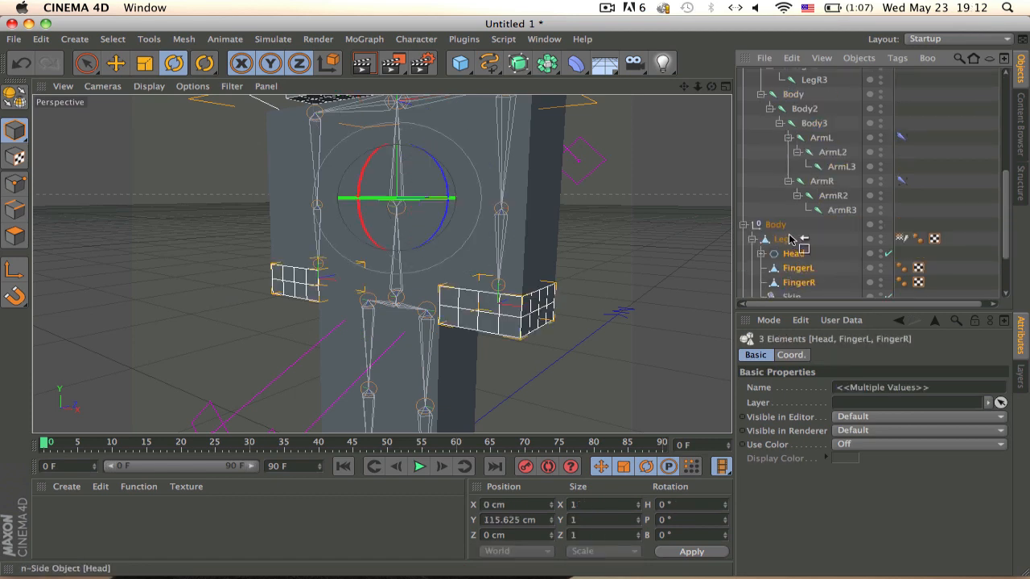
drag(789, 238, 790, 238)
click(800, 266)
Select the Origin joint with all its child joints and align their axes using To Child bones on the Z axis
click(838, 201)
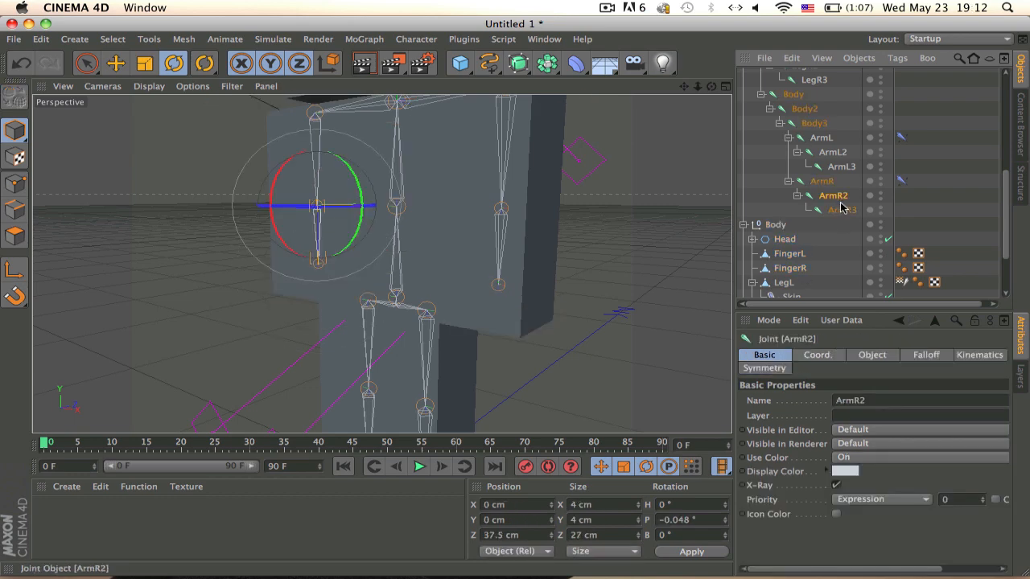
click(839, 209)
scroll(836, 197, up, 5)
middle_click(789, 238)
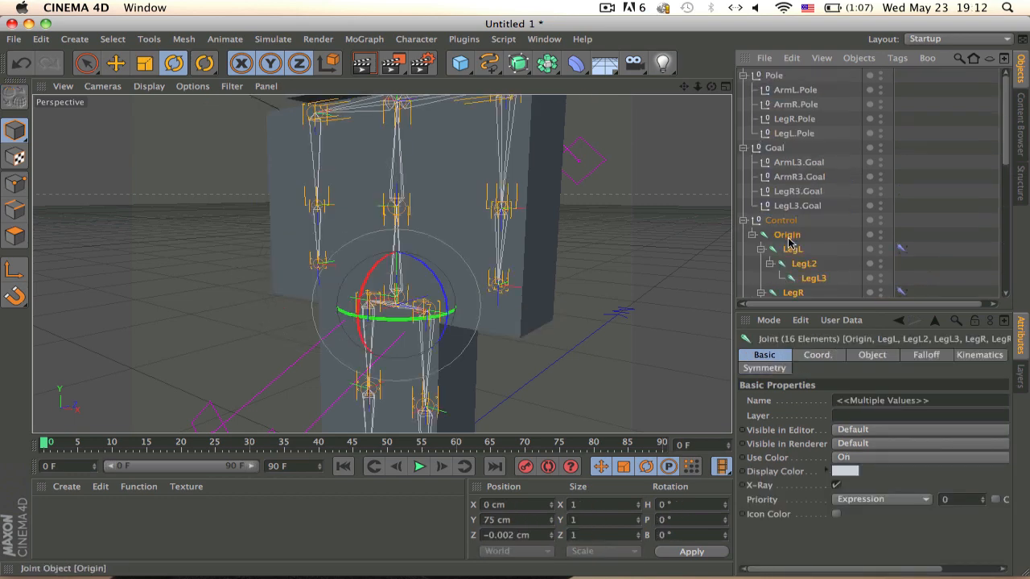
click(868, 359)
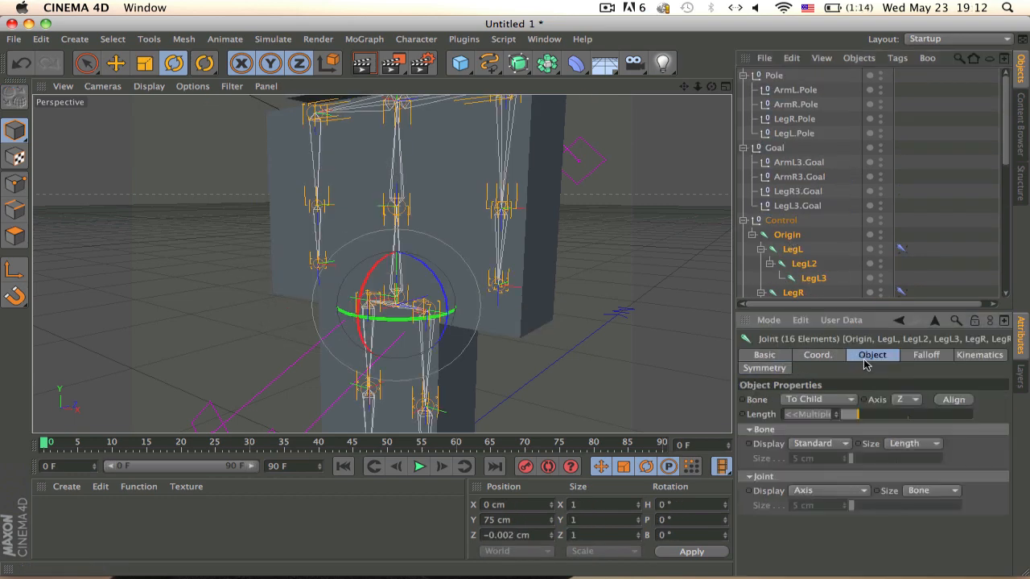
click(962, 404)
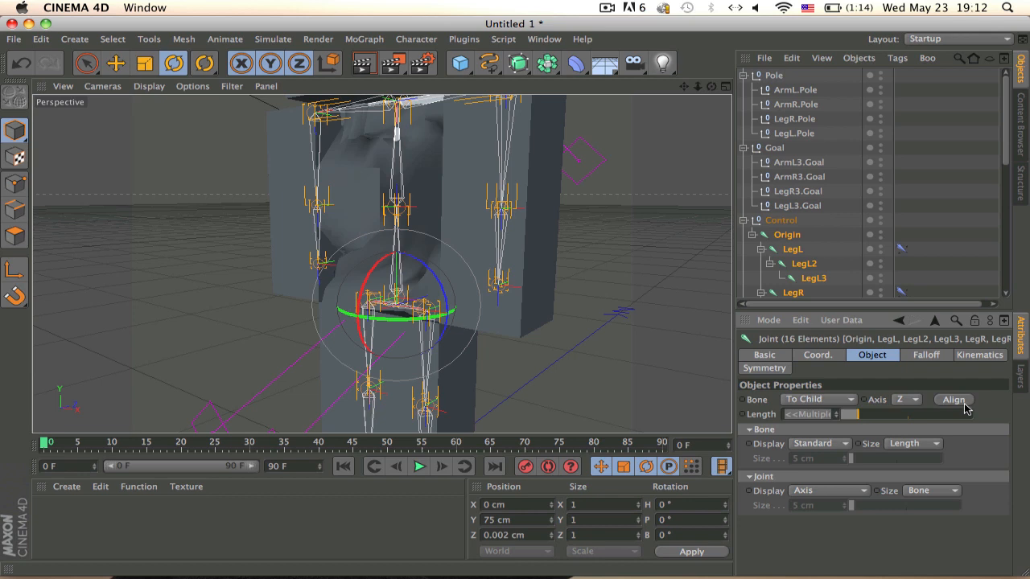
click(853, 153)
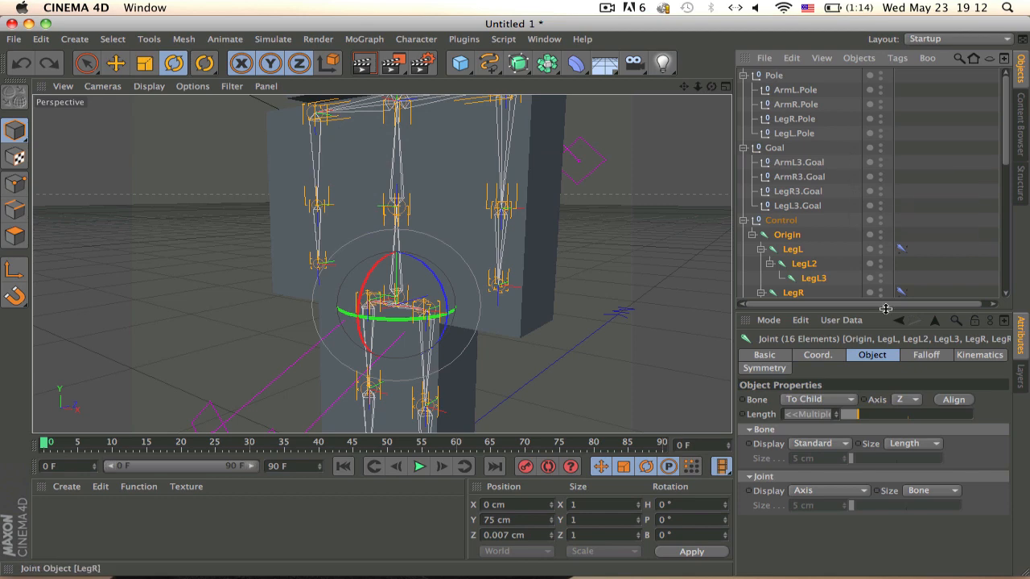
Deselect the joints and examine the meshes, Skin object and tags inside the Body null
scroll(571, 249, down, 5)
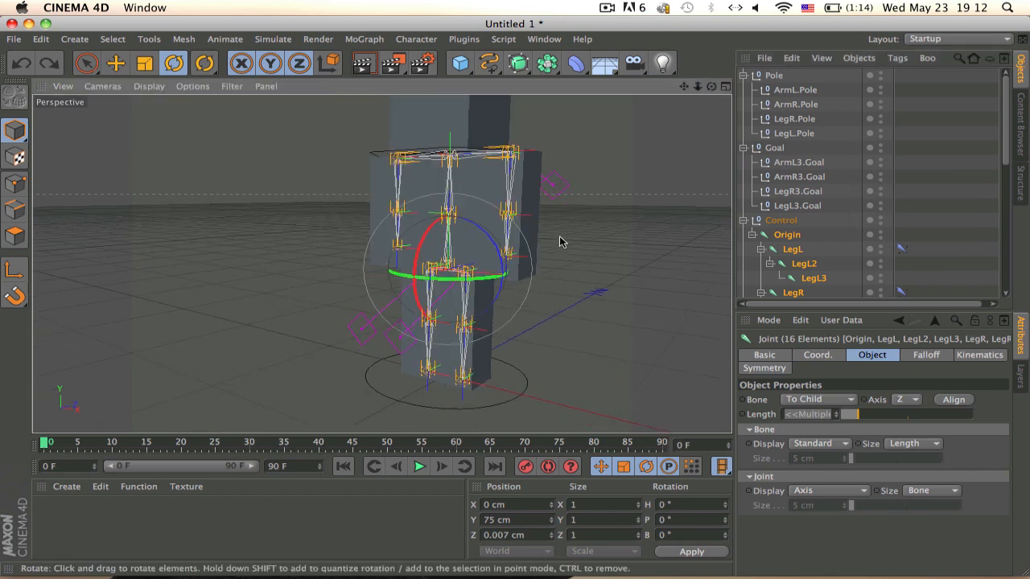
click(855, 267)
scroll(788, 202, down, 5)
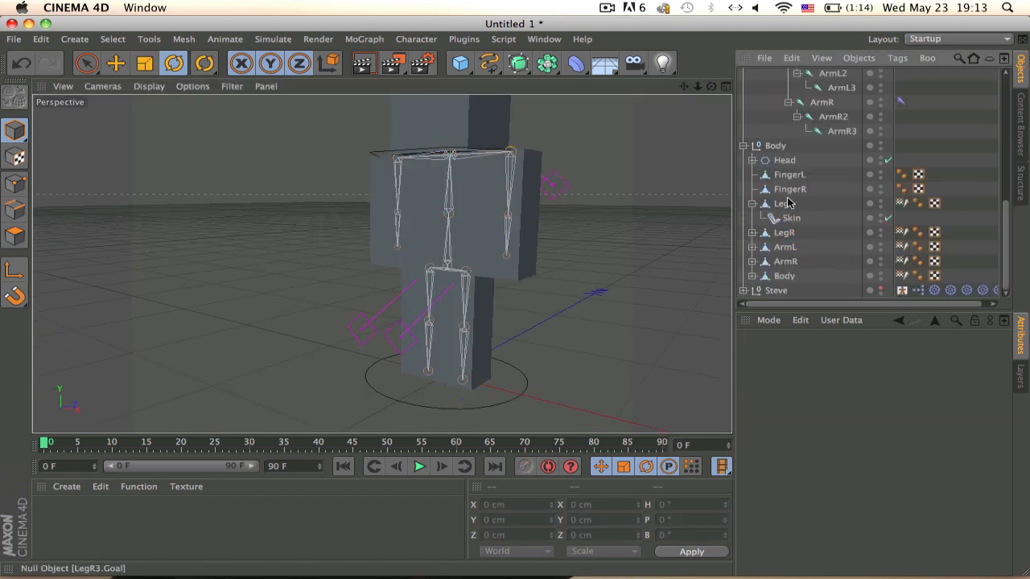
click(607, 7)
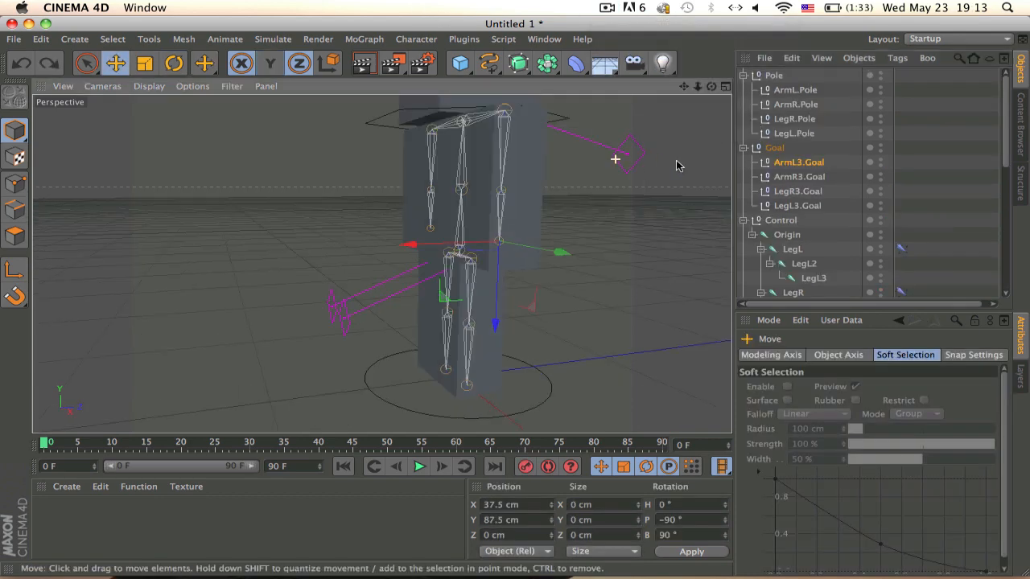
Try moving ArmL3.Goal to test the left elbow, and undo the move
drag(616, 161, 653, 134)
key(super+z)
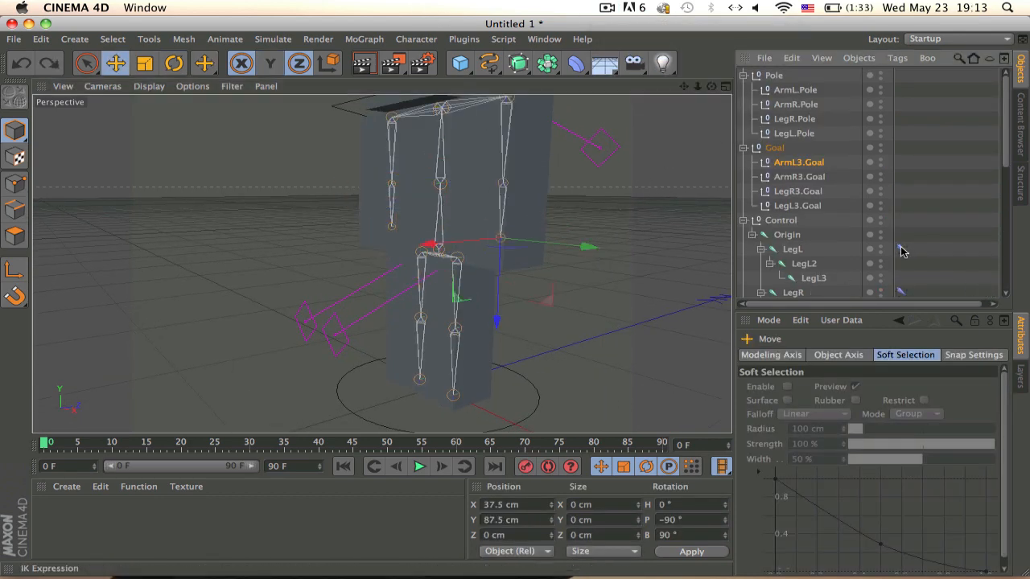
Set the pole vector Twist to 0° on the ArmR and ArmL IK tags
scroll(933, 259, down, 5)
click(901, 116)
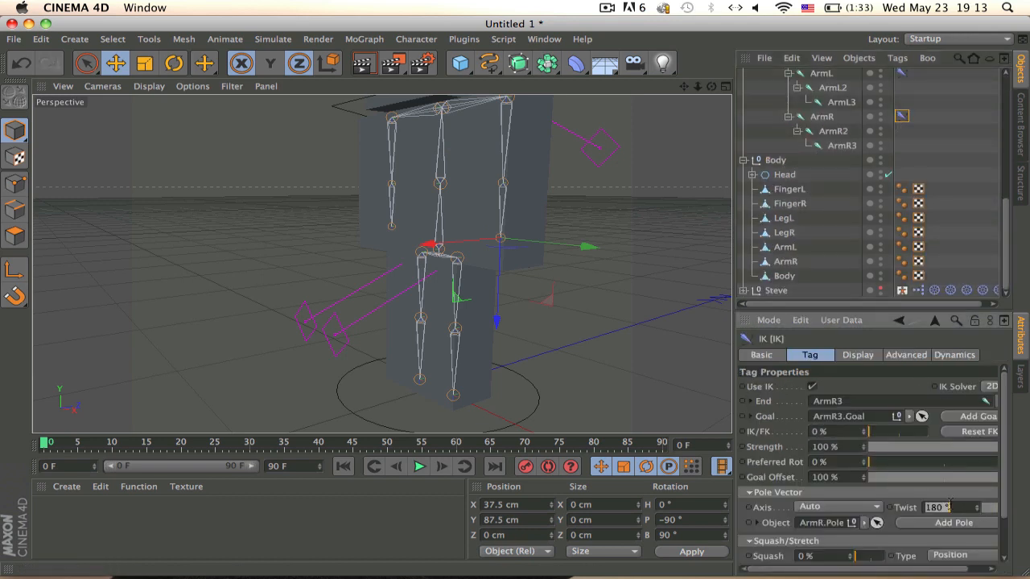
click(901, 73)
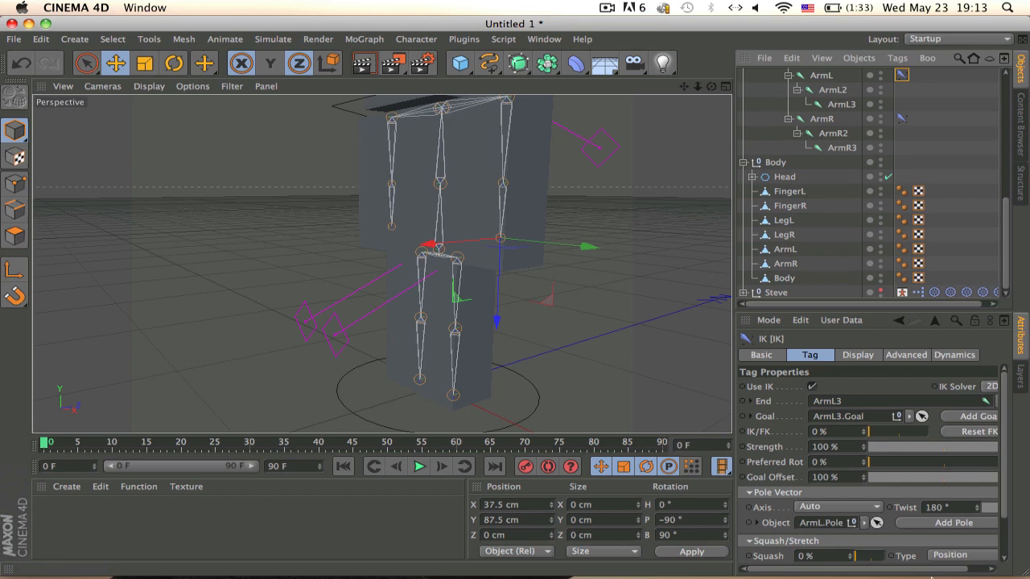
click(939, 508)
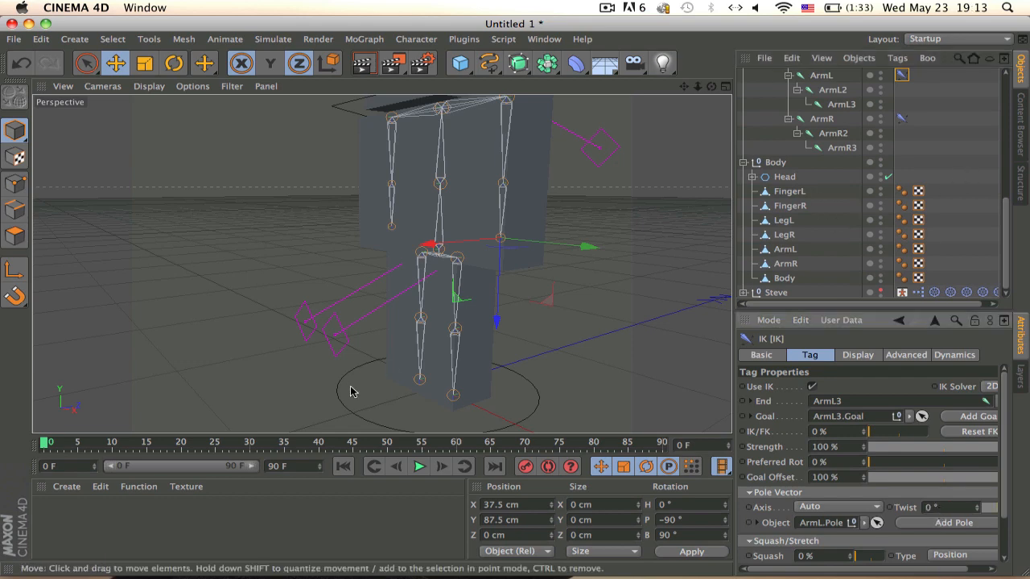
Select LegR3.Goal, try moving it to test the leg's bend, and undo the move
scroll(830, 119, up, 8)
click(797, 191)
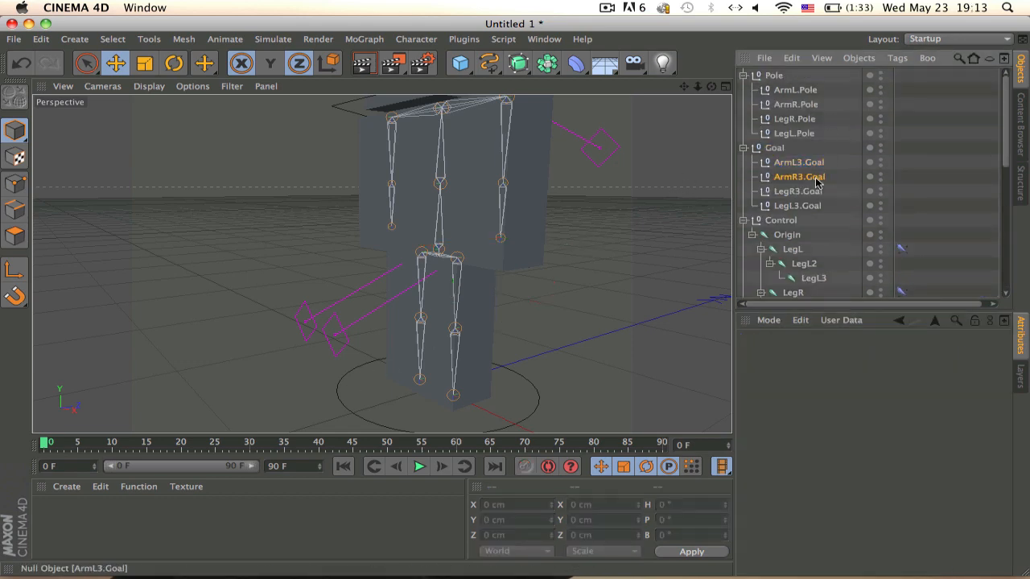
drag(691, 189, 571, 107)
key(super+z)
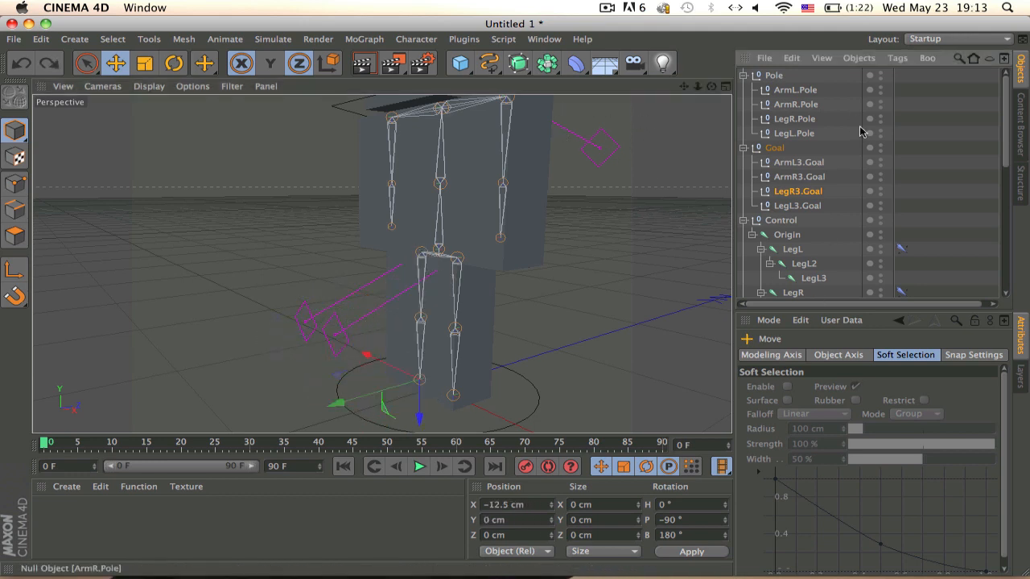
Set the pole vector Twist to 0° on the LegR and LegL IK tags
click(792, 190)
scroll(939, 193, down, 8)
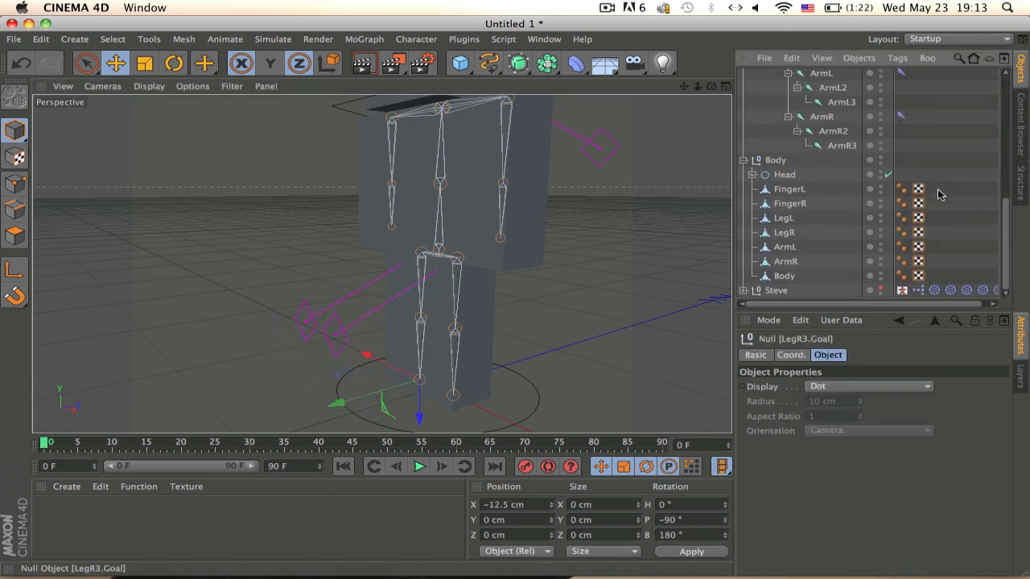
click(900, 115)
scroll(900, 113, up, 6)
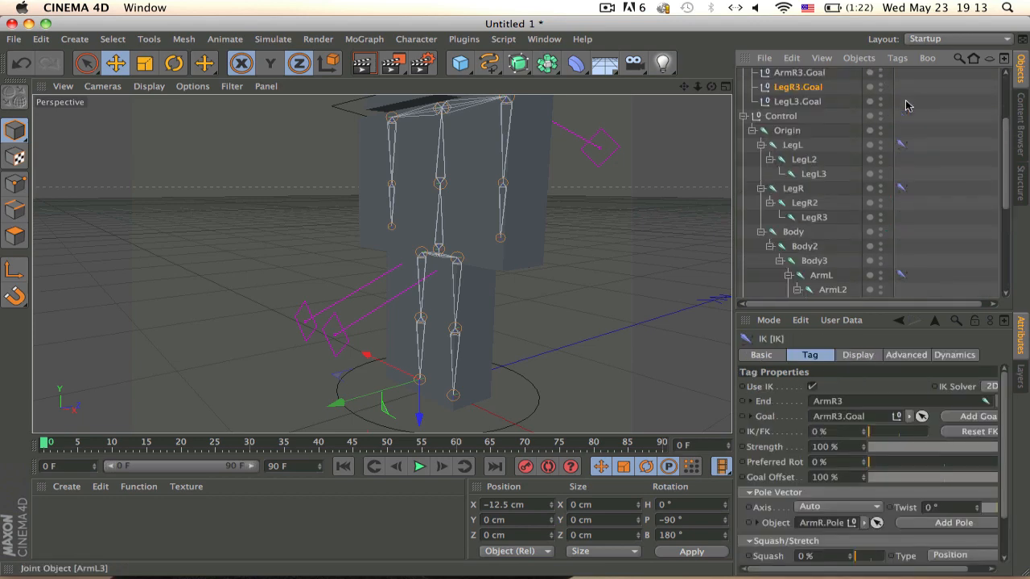
click(903, 120)
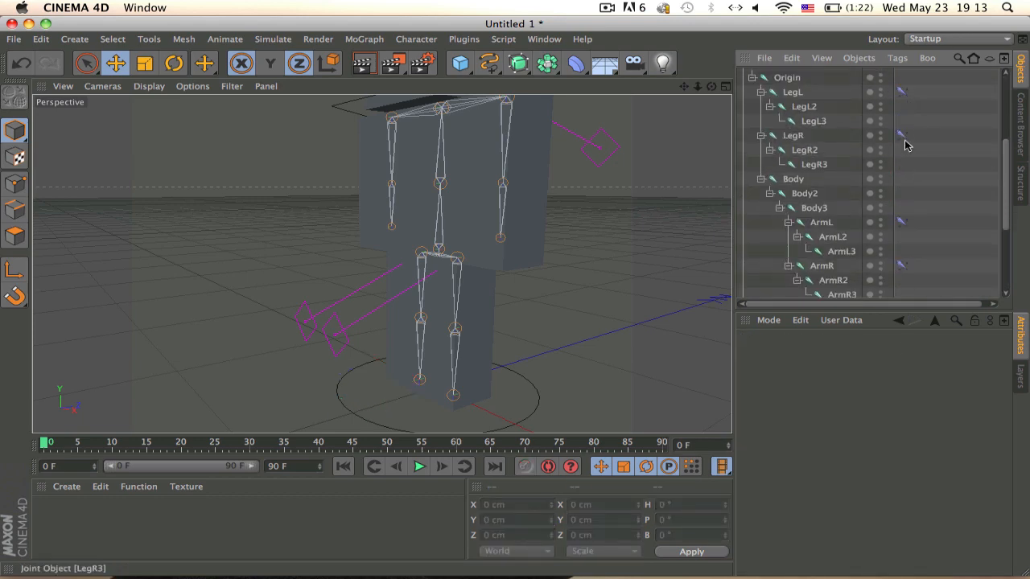
click(902, 135)
click(956, 508)
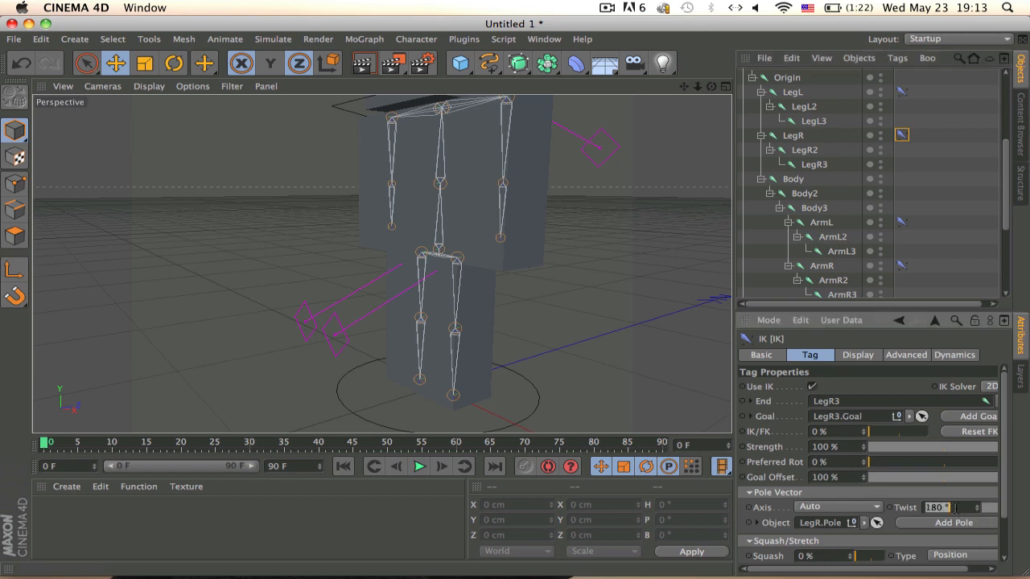
click(902, 92)
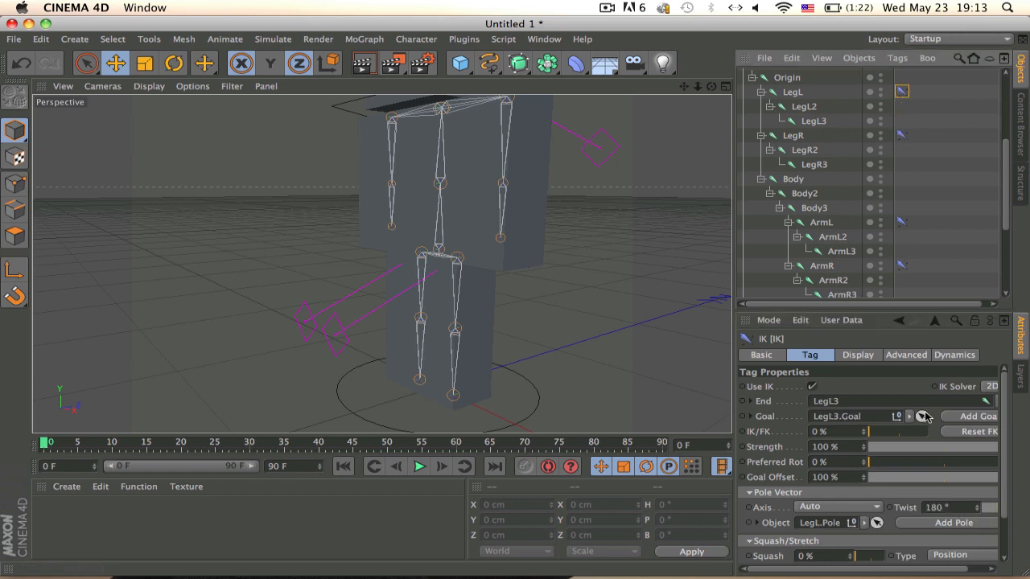
click(939, 504)
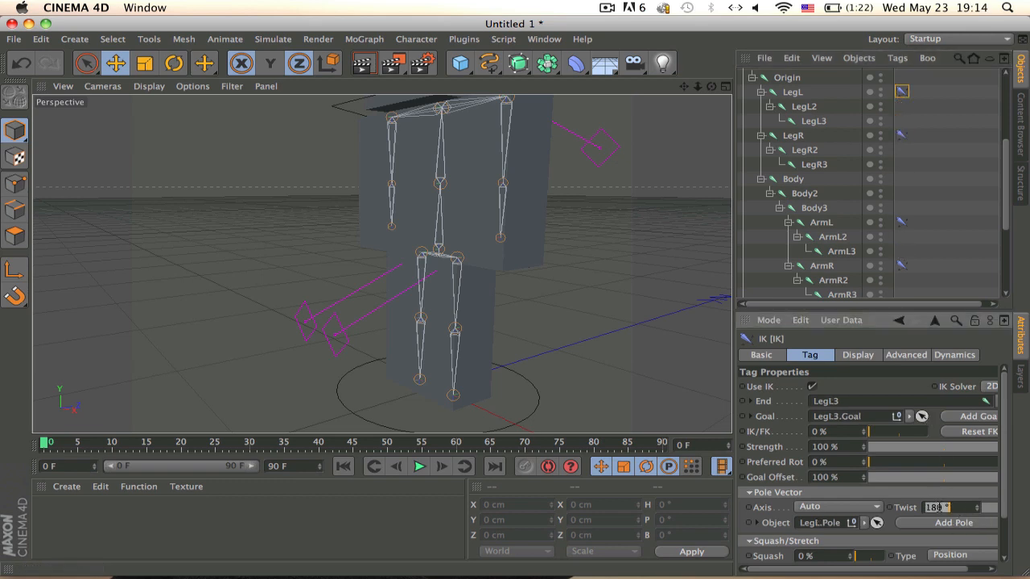
scroll(811, 136, up, 5)
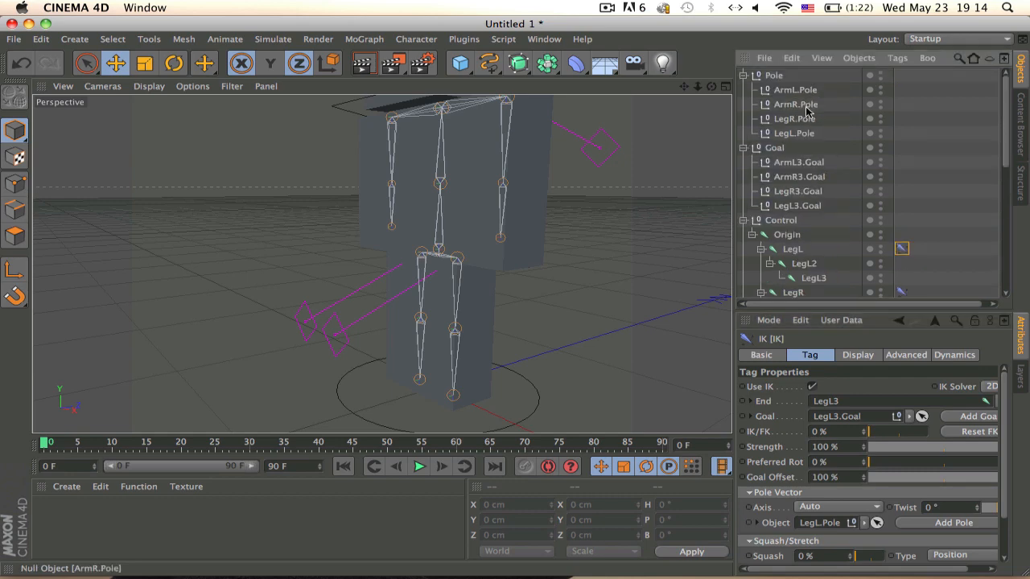
Try moving LegR3.Goal in several directions to test the right leg's bend, undoing each move
click(795, 134)
click(806, 177)
click(807, 191)
drag(534, 244, 384, 148)
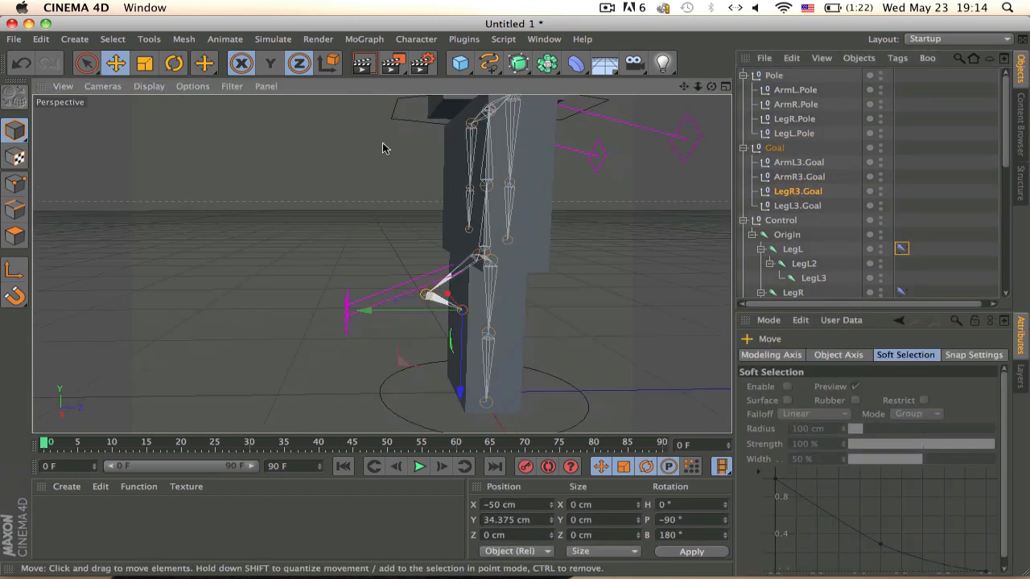
key(super+z)
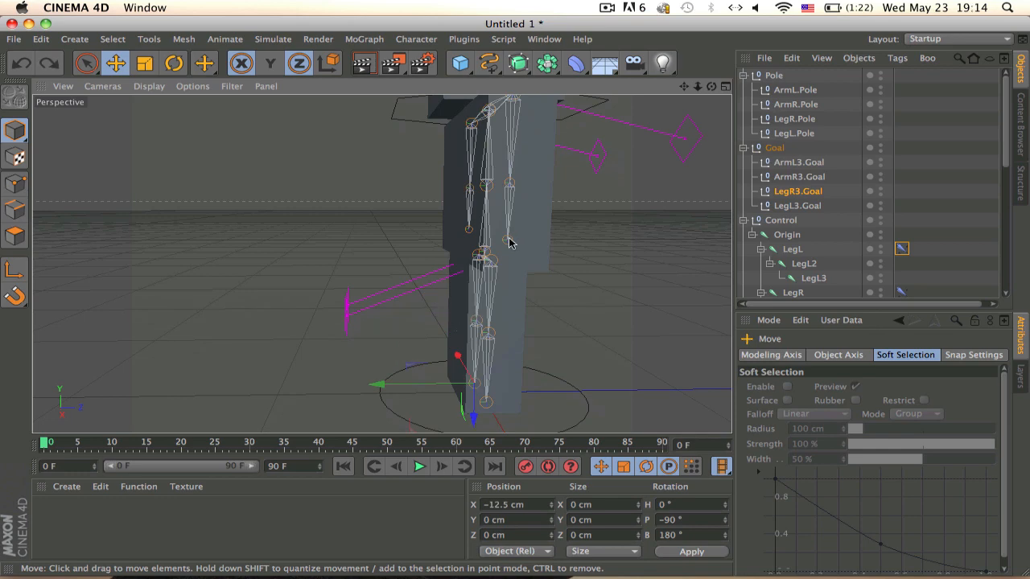
drag(572, 269, 528, 227)
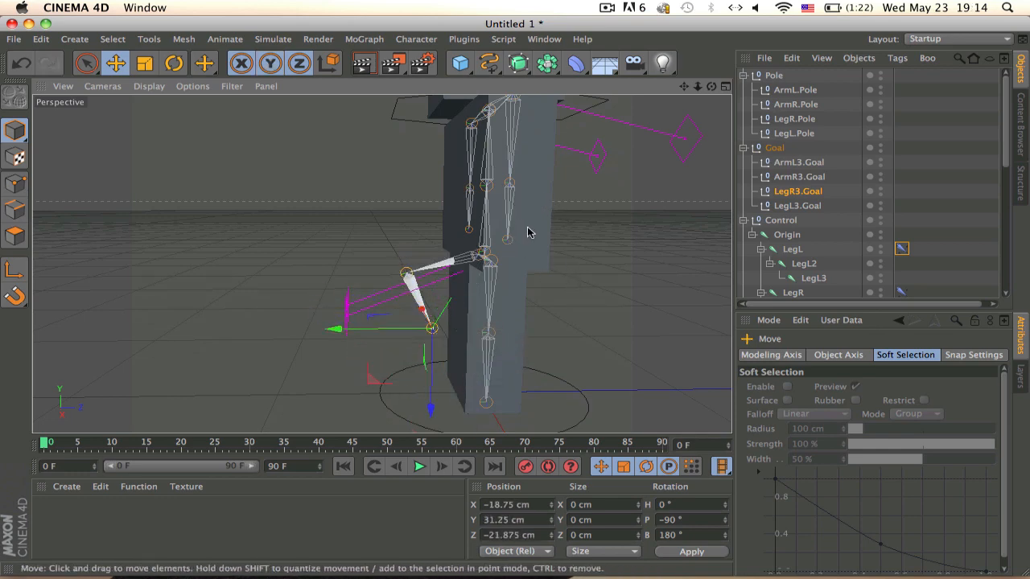
key(super+z)
alt+drag(508, 338, 549, 300)
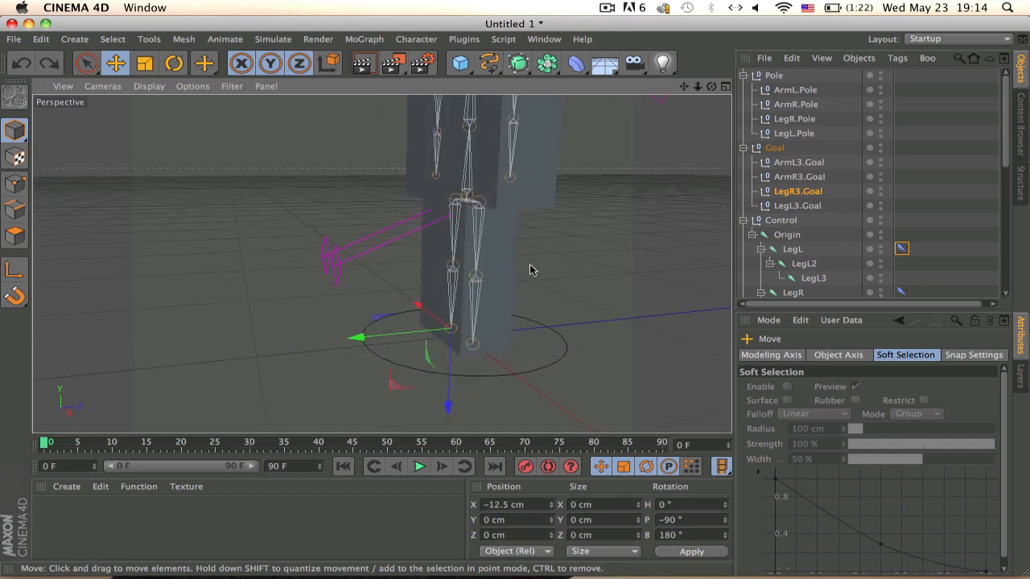
drag(563, 267, 523, 211)
key(super+z)
alt+drag(454, 233, 490, 288)
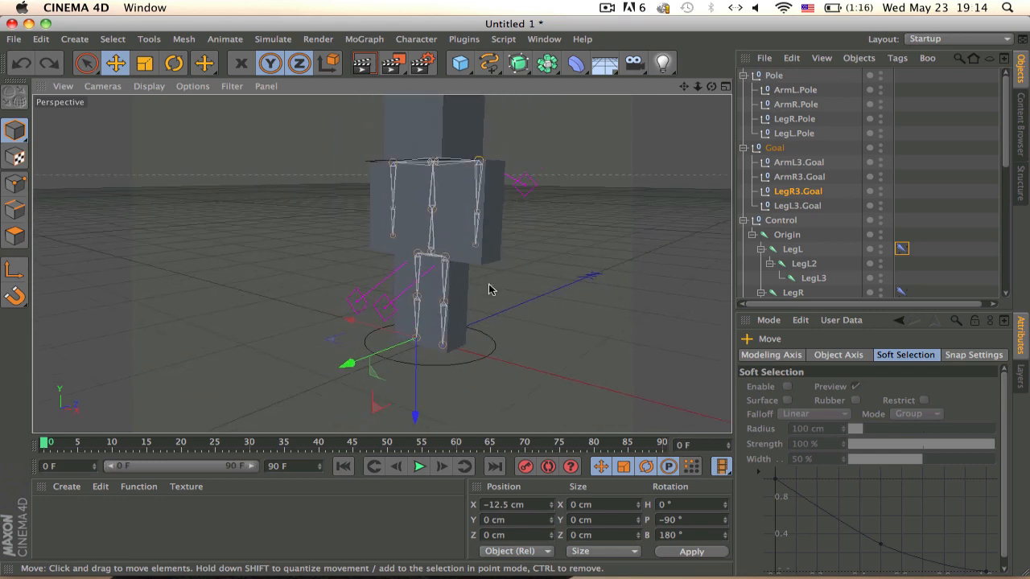
scroll(550, 208, down, 3)
scroll(548, 207, up, 2)
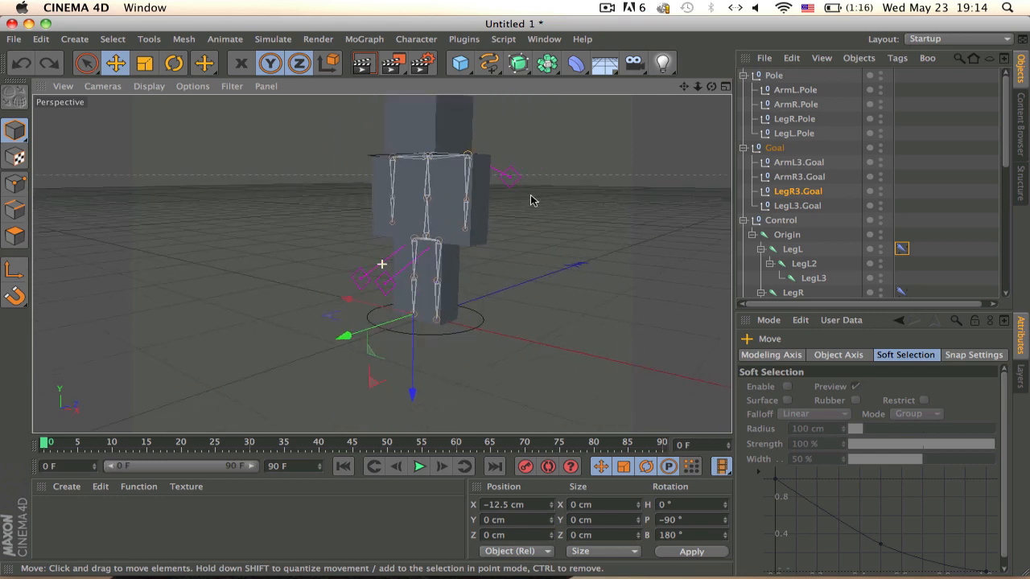
click(608, 8)
click(626, 51)
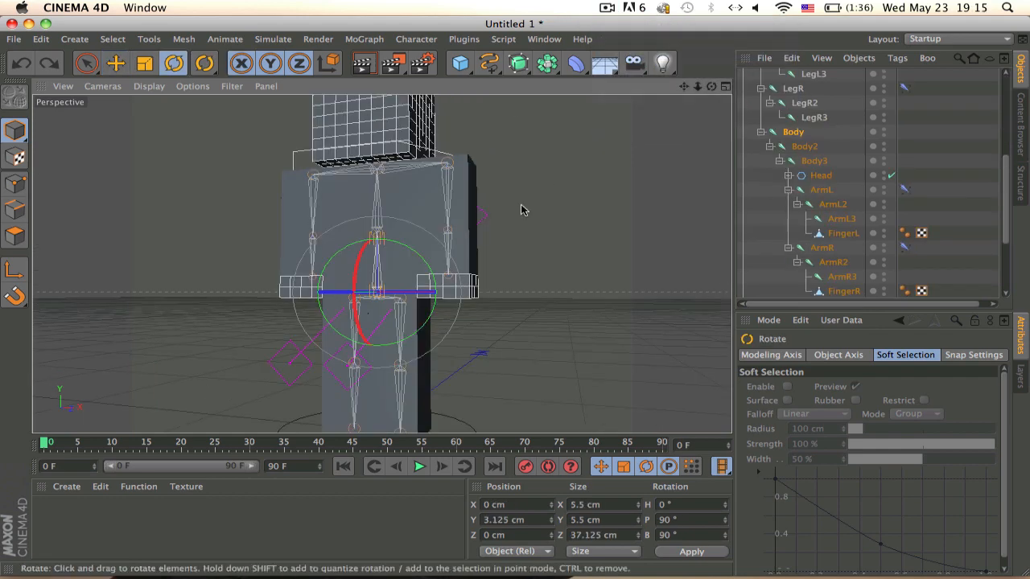
Rotate the Body joint to a pitch of 137.31° to test how the torso deforms at the waist
alt+drag(521, 210, 287, 345)
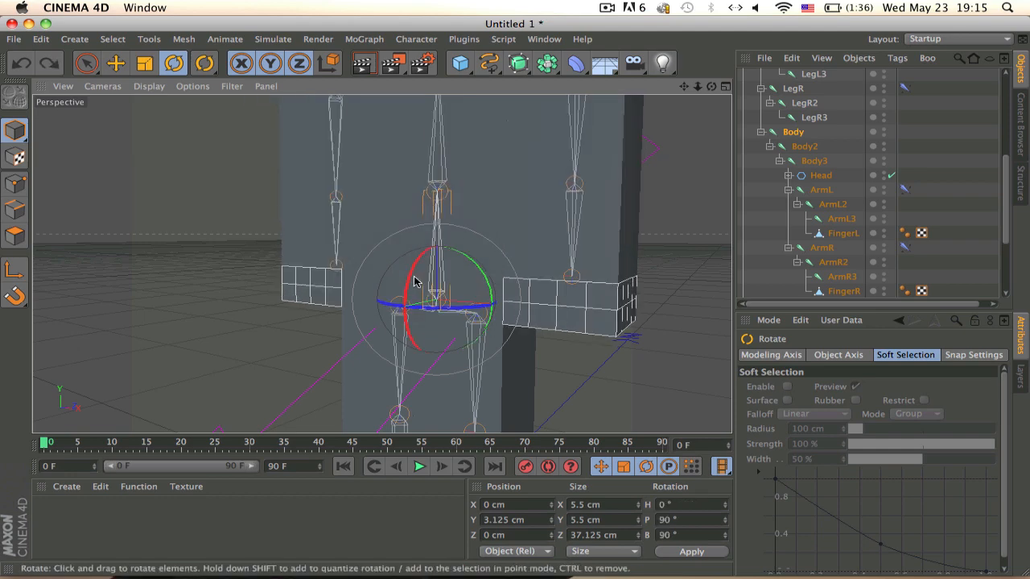
drag(414, 281, 378, 354)
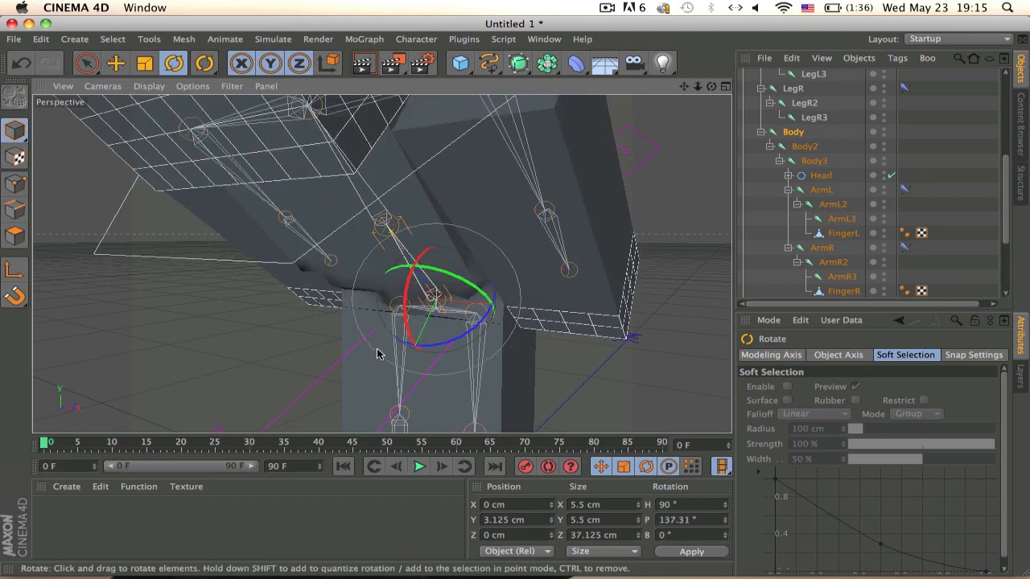
alt+middle_drag(378, 354, 415, 235)
mouse_move(415, 235)
alt+mouse_down()
mouse_move(544, 172)
mouse_move(376, 217)
alt+mouse_up()
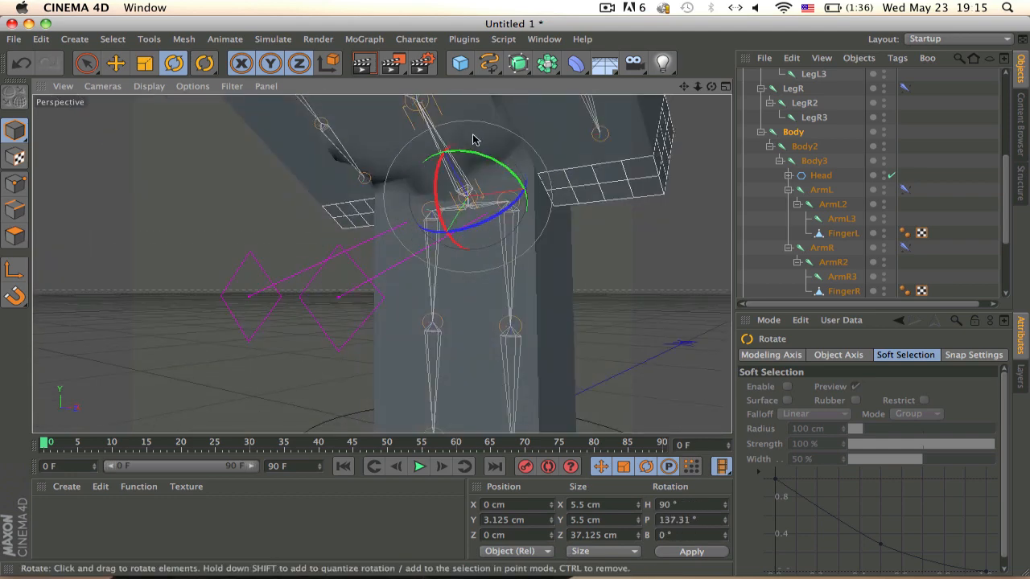
Paint the Body joint's weights along the torso's lower edge with the Weight Tool at 25% strength and radius 30
click(786, 144)
click(790, 131)
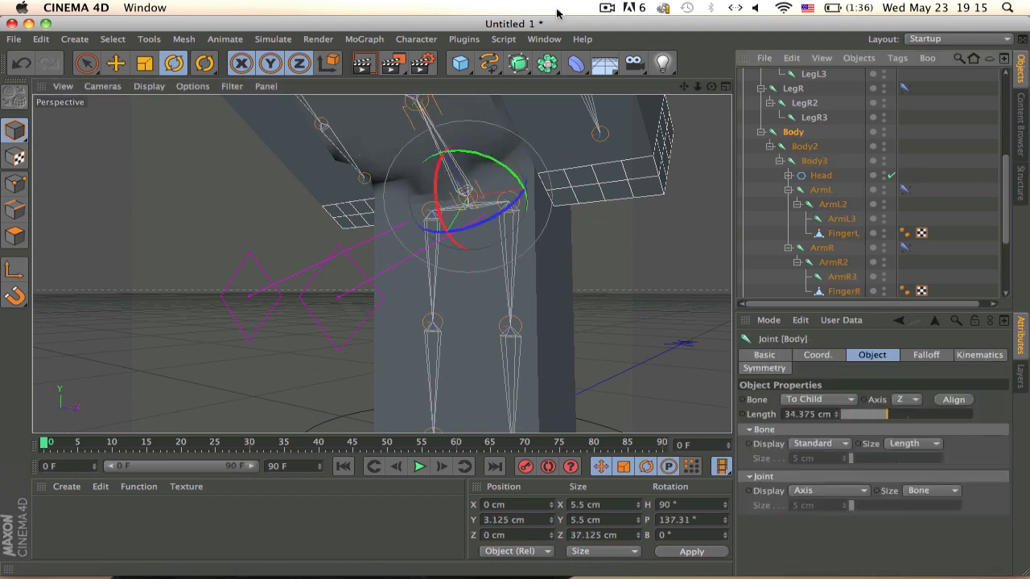
click(509, 38)
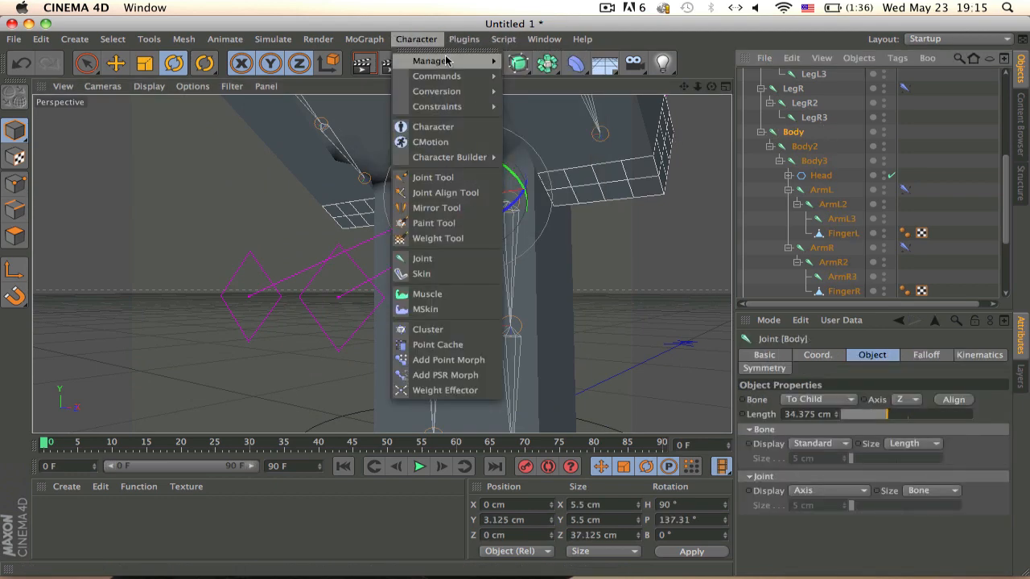
click(437, 238)
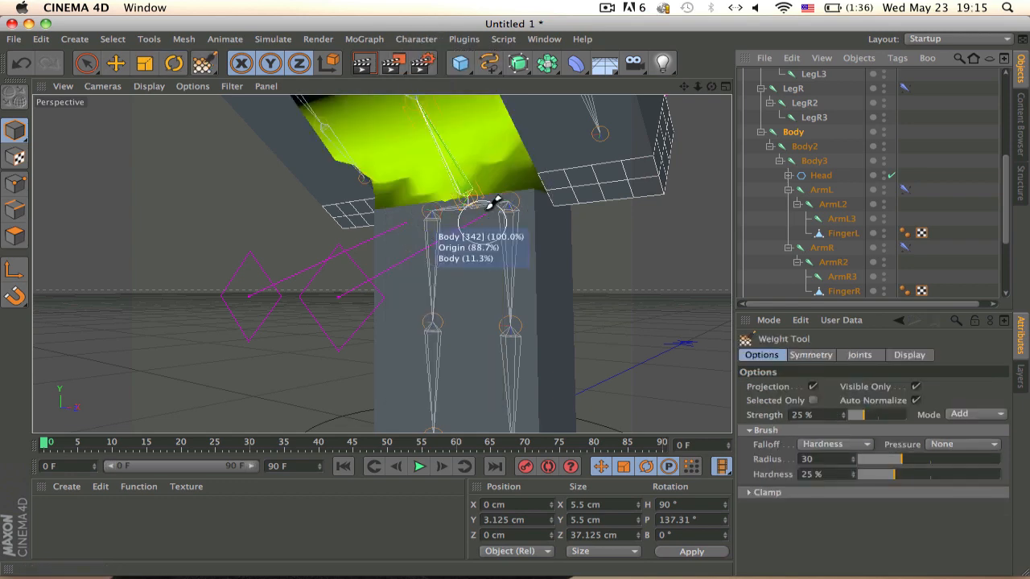
alt+drag(488, 209, 617, 175)
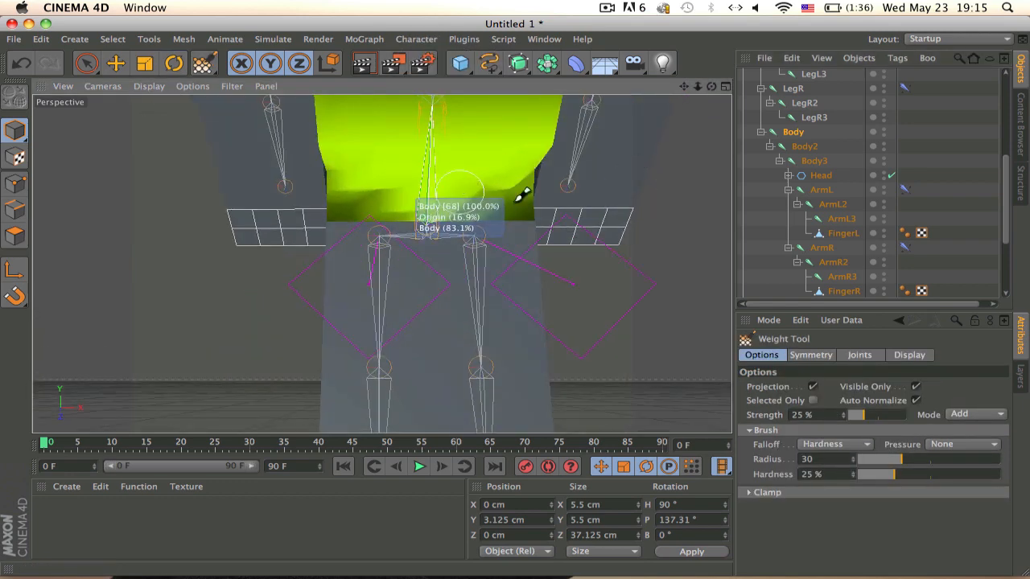
mouse_move(523, 194)
mouse_down()
mouse_move(311, 223)
mouse_move(500, 212)
mouse_move(609, 222)
mouse_move(329, 184)
mouse_move(268, 235)
mouse_up()
Undo the weight strokes and the Body joint's rotation, and return to the Live Selection tool
key(super+z)
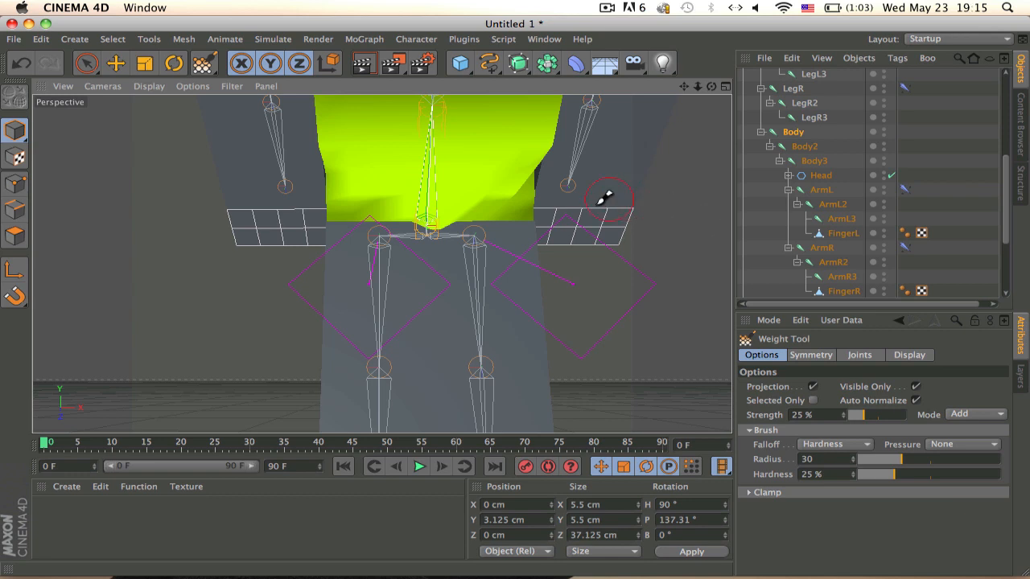
key(super+z)
key(super+z)
key(super+z)
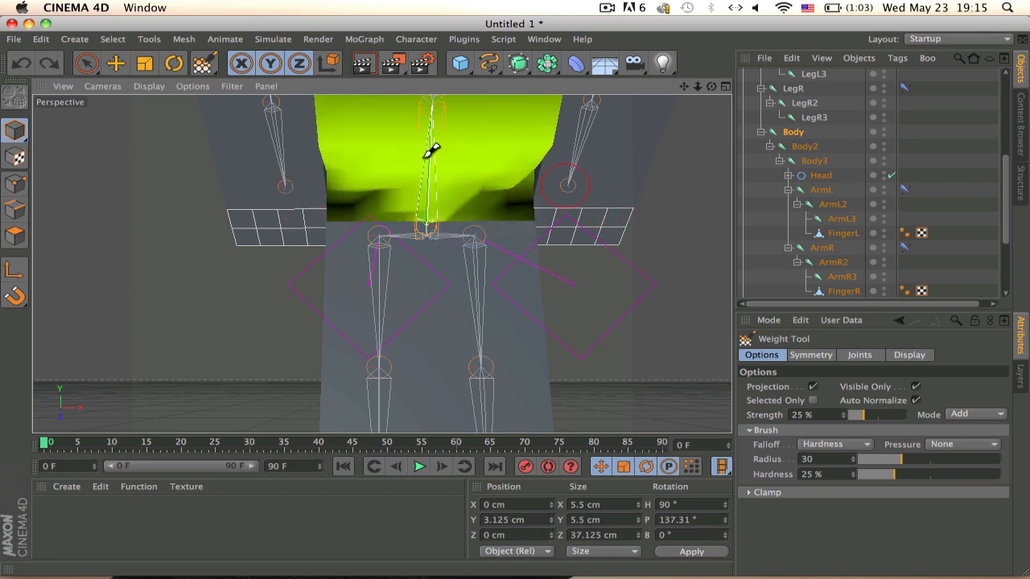
key(super+z)
key(super+z)
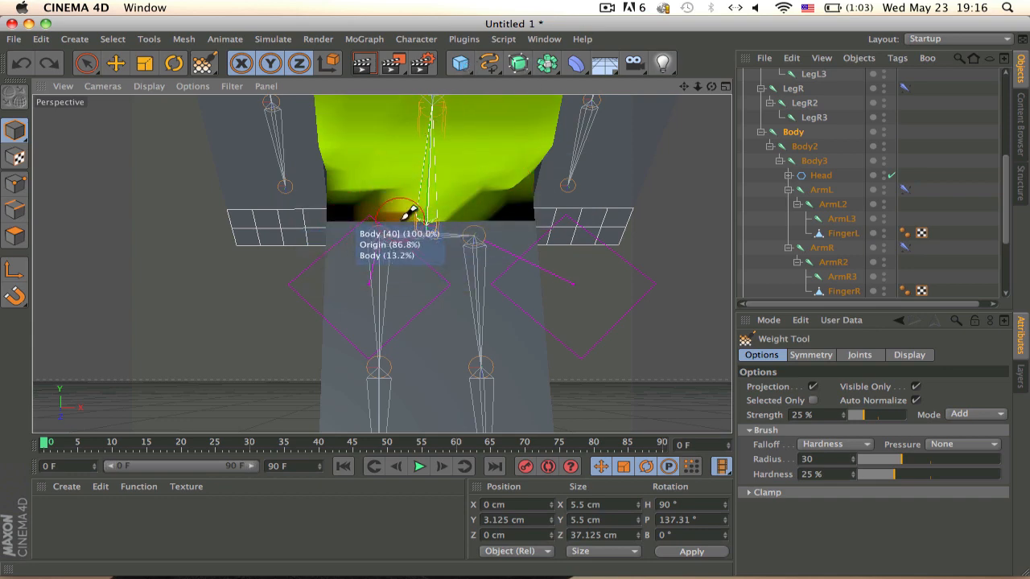
alt+drag(408, 214, 551, 180)
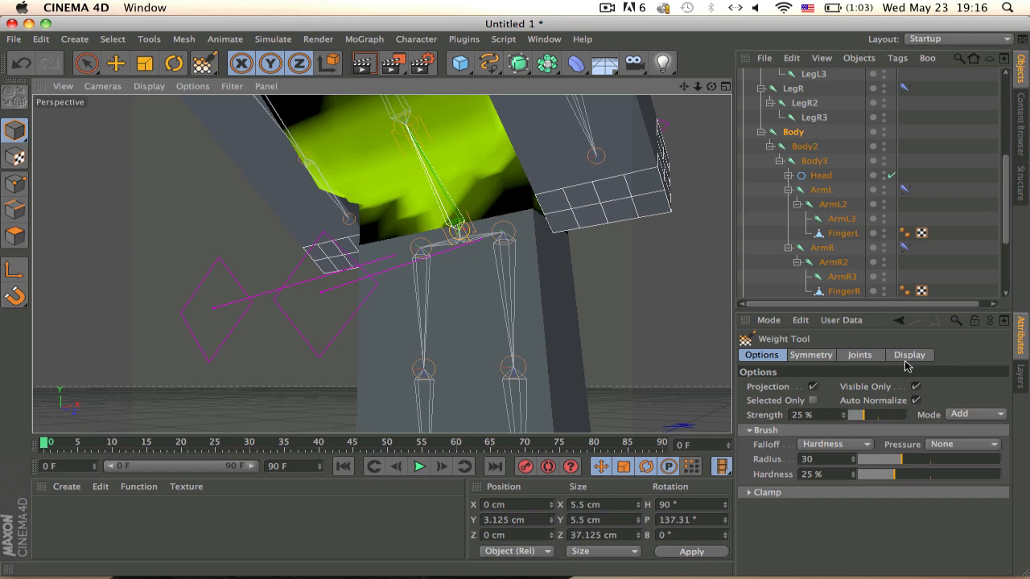
alt+drag(655, 313, 586, 299)
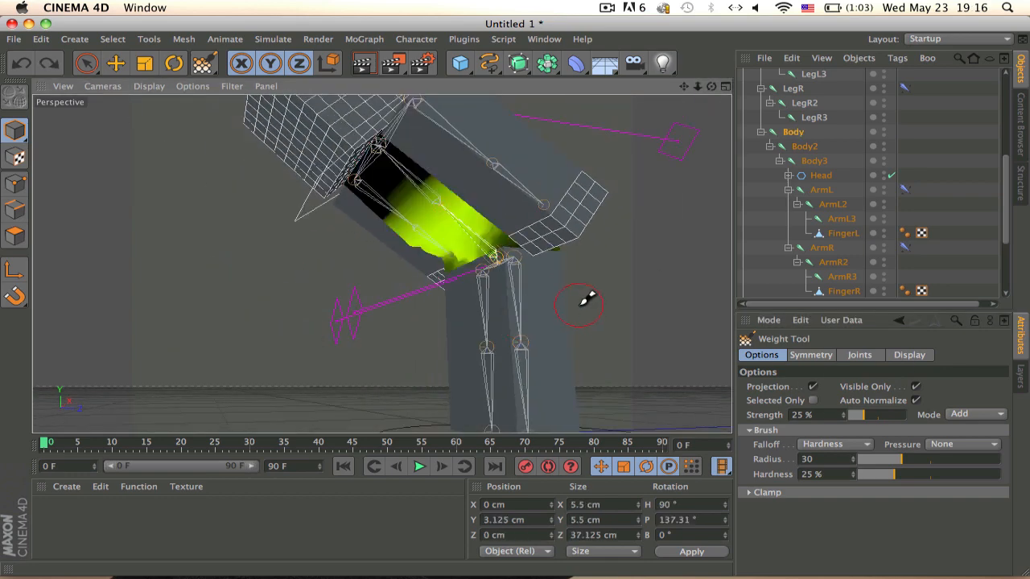
alt+drag(567, 147, 555, 161)
click(426, 39)
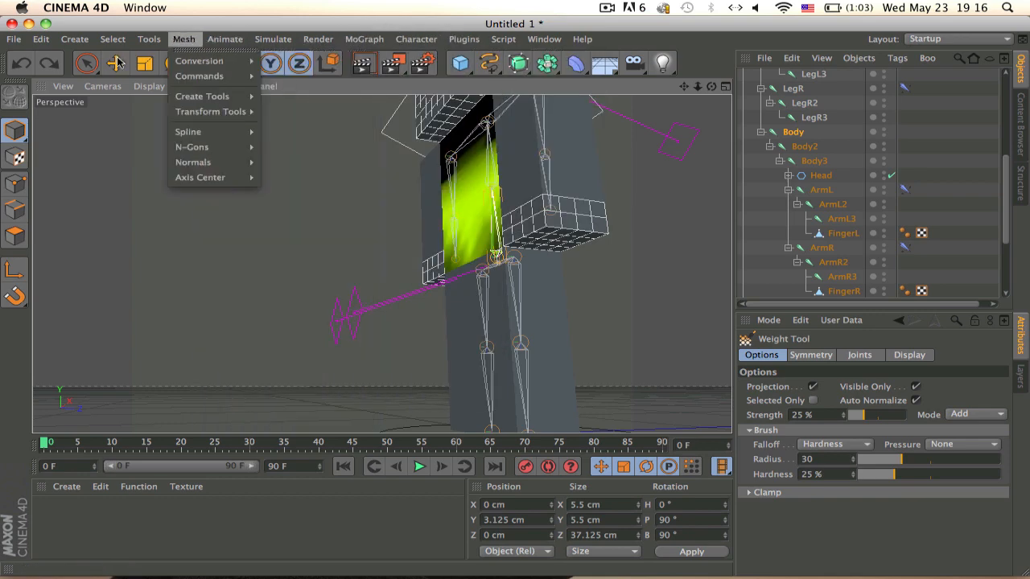
click(87, 65)
click(87, 64)
mouse_move(333, 212)
alt+mouse_down()
mouse_move(490, 338)
mouse_move(515, 330)
alt+mouse_up()
click(793, 133)
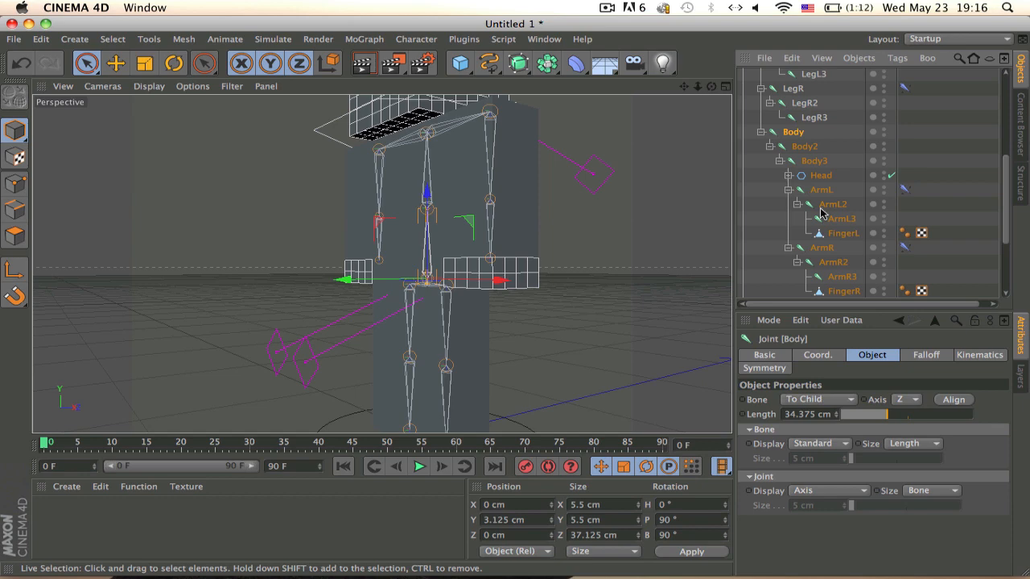
scroll(829, 201, up, 5)
click(799, 163)
click(798, 179)
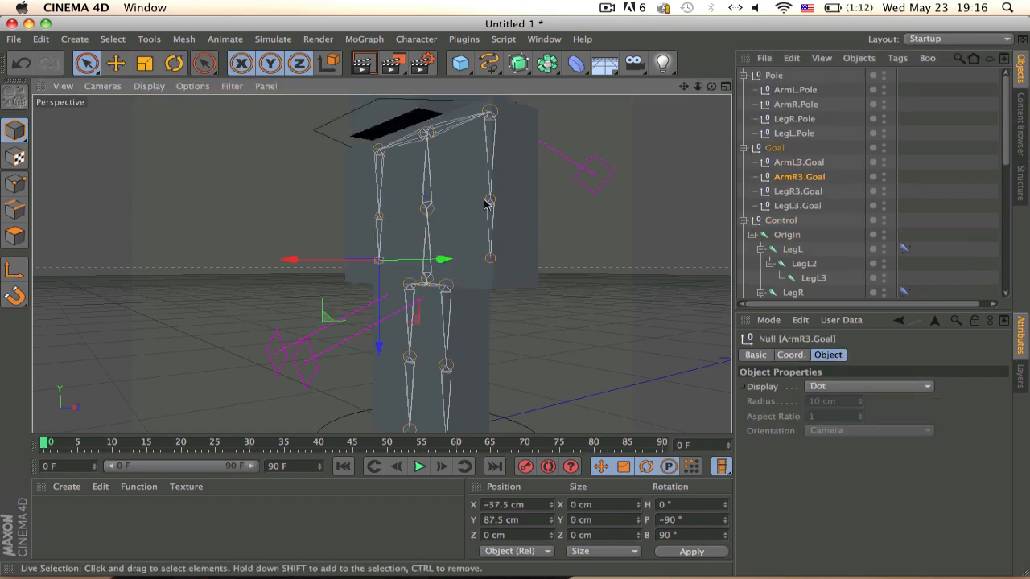
alt+drag(485, 204, 480, 236)
alt+middle_drag(479, 236, 484, 172)
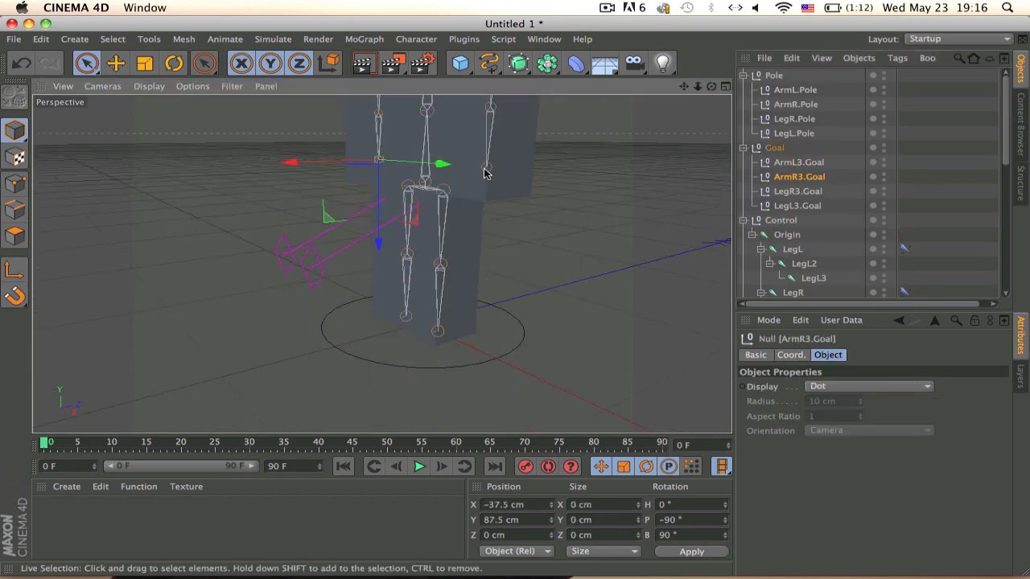
shift+click(789, 162)
right_click(789, 162)
key(Escape)
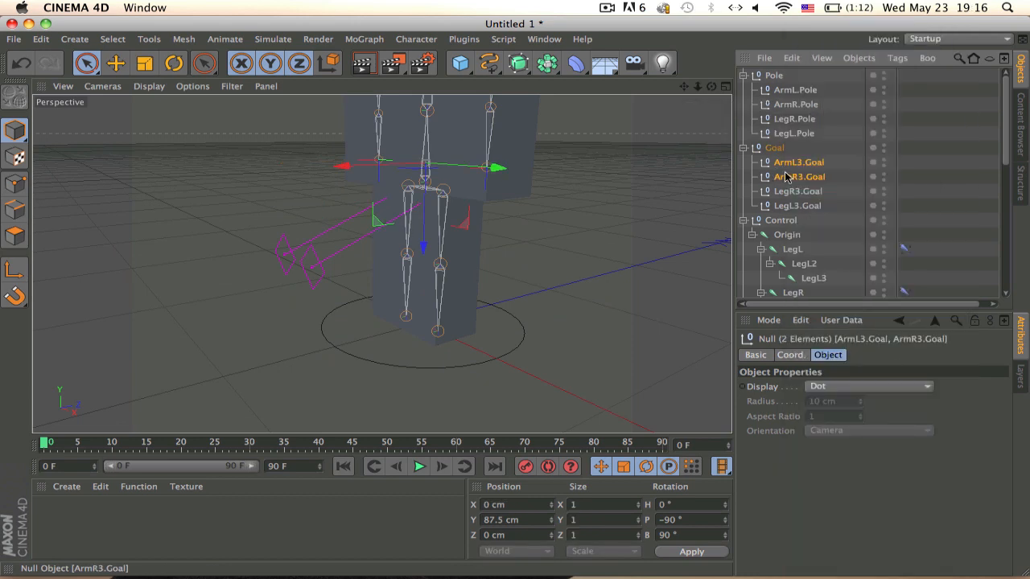
Group ArmR3.Goal, ArmL3.Goal, LegR3.Goal and LegL3.Goal each under its own null inside the Goal group
click(797, 176)
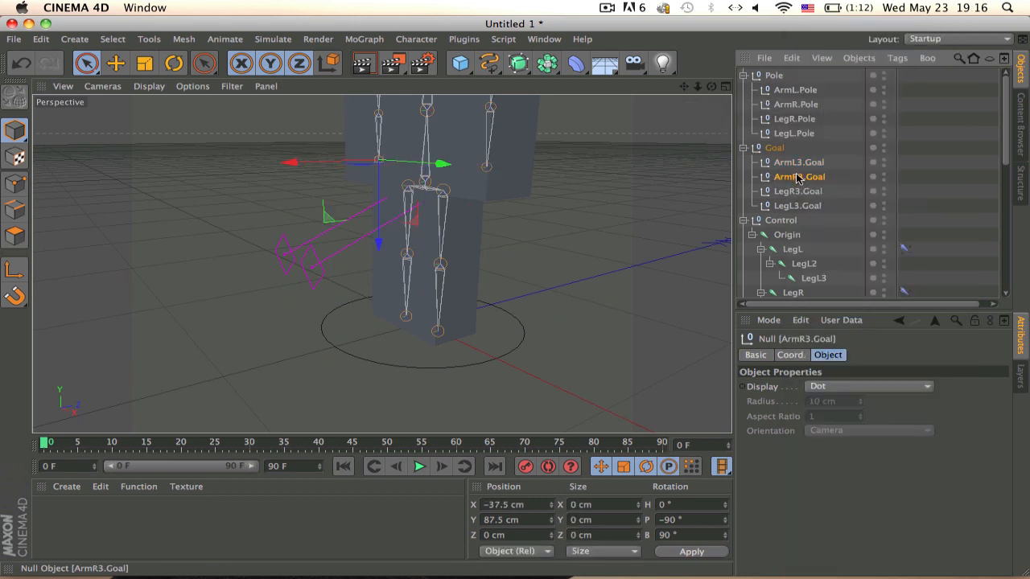
click(799, 163)
key(super+z)
key(super+z)
key(super+z)
key(super+z)
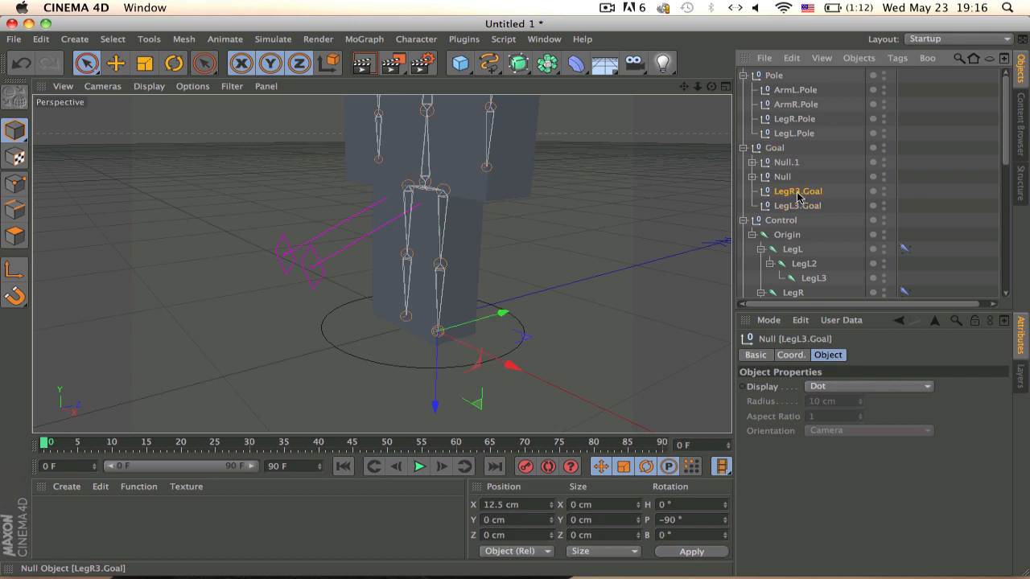
Rename the nulls holding the left and right arm goals to ArmL and ArmR
click(785, 161)
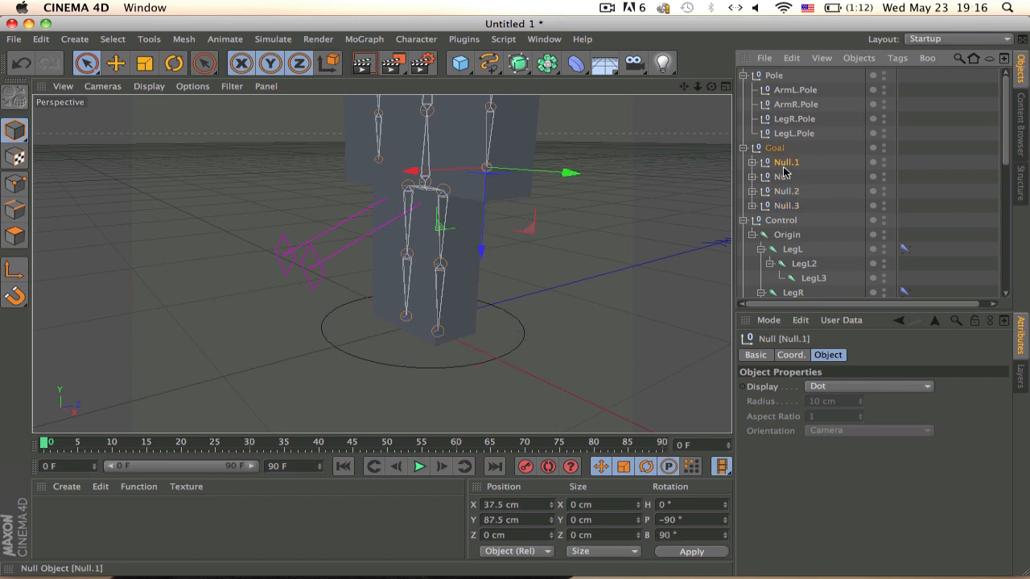
double_click(785, 162)
text(Arm)
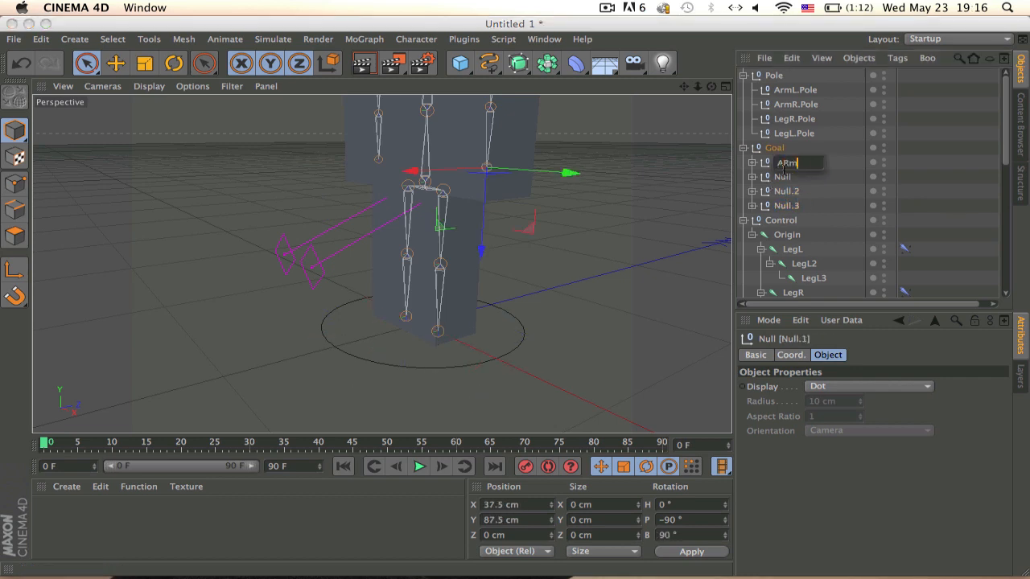
text(L)
click(783, 176)
double_click(783, 176)
text(ARm)
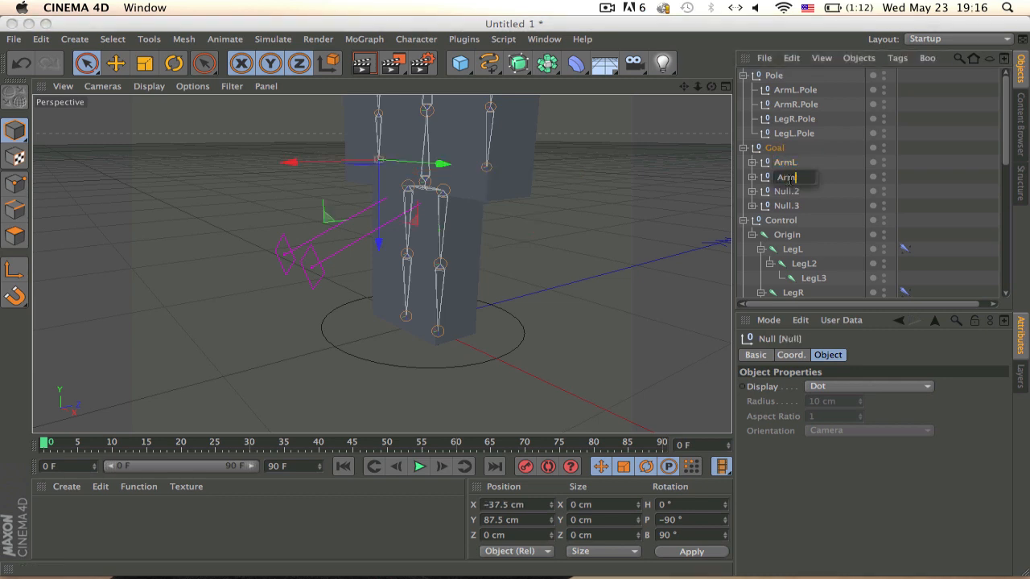
Rename the nulls holding the right and left leg goals to LegR and LegL
click(785, 192)
double_click(785, 192)
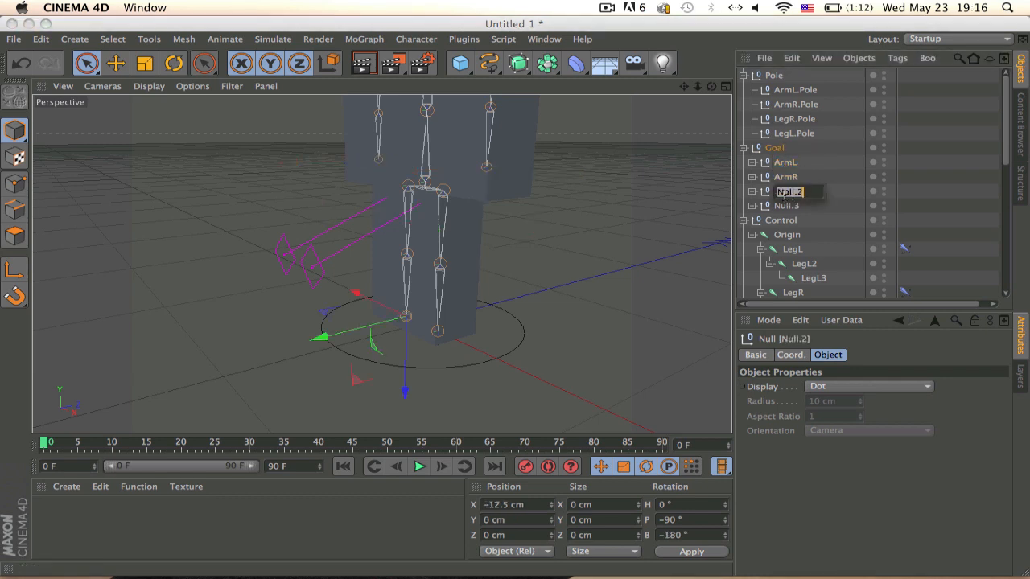
text(LegR)
click(786, 206)
double_click(786, 206)
text(L)
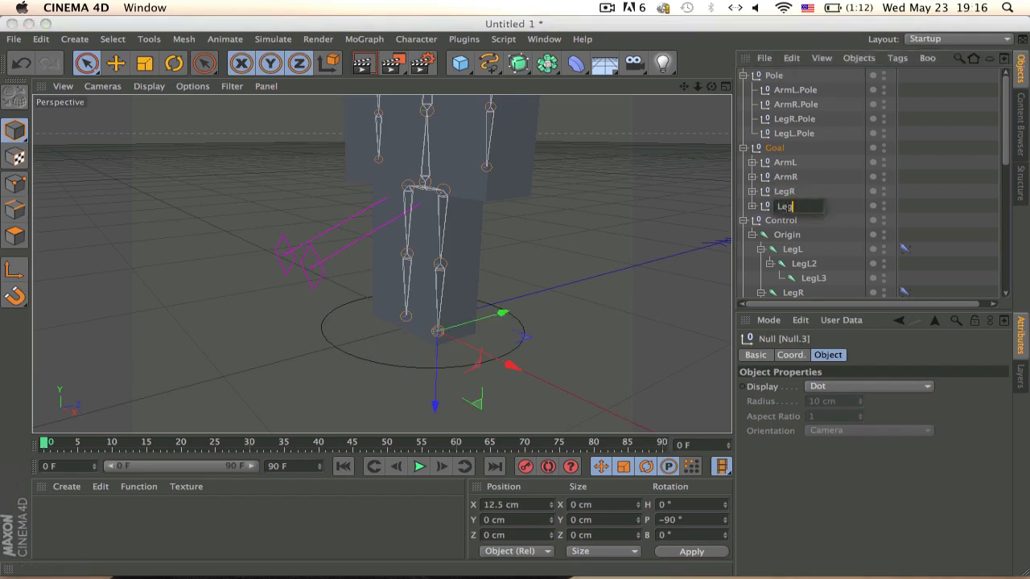
key(Return)
Set the display shape of the ArmL and ArmR nulls to Cube
click(791, 178)
click(785, 164)
alt+drag(464, 241, 531, 221)
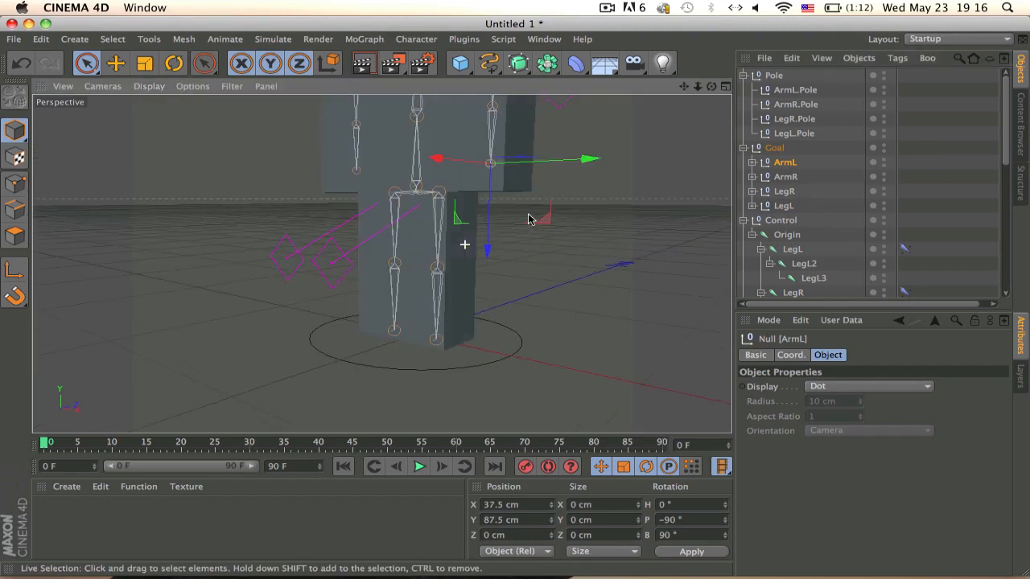
alt+middle_drag(531, 221, 537, 236)
shift+click(785, 177)
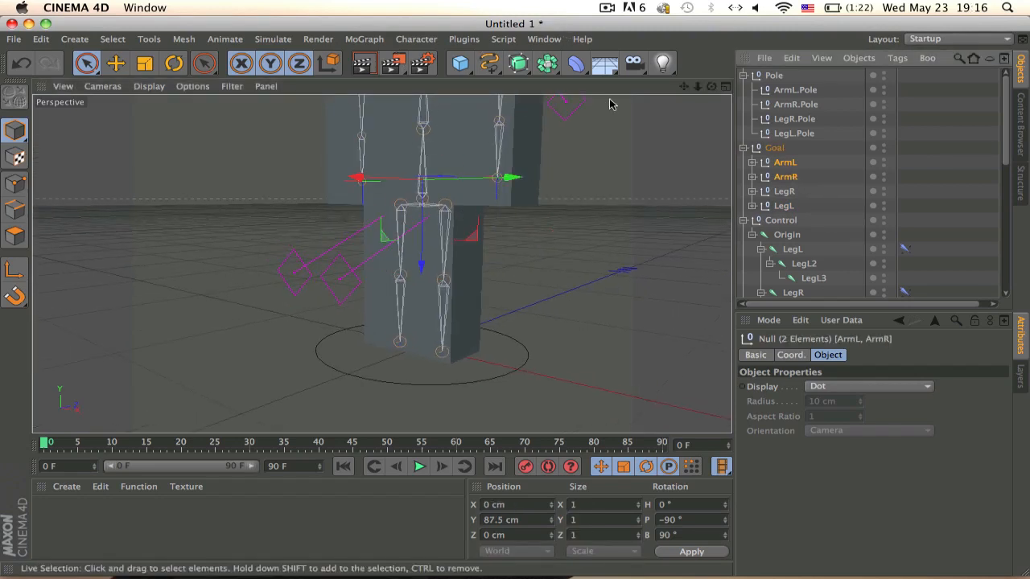
click(854, 387)
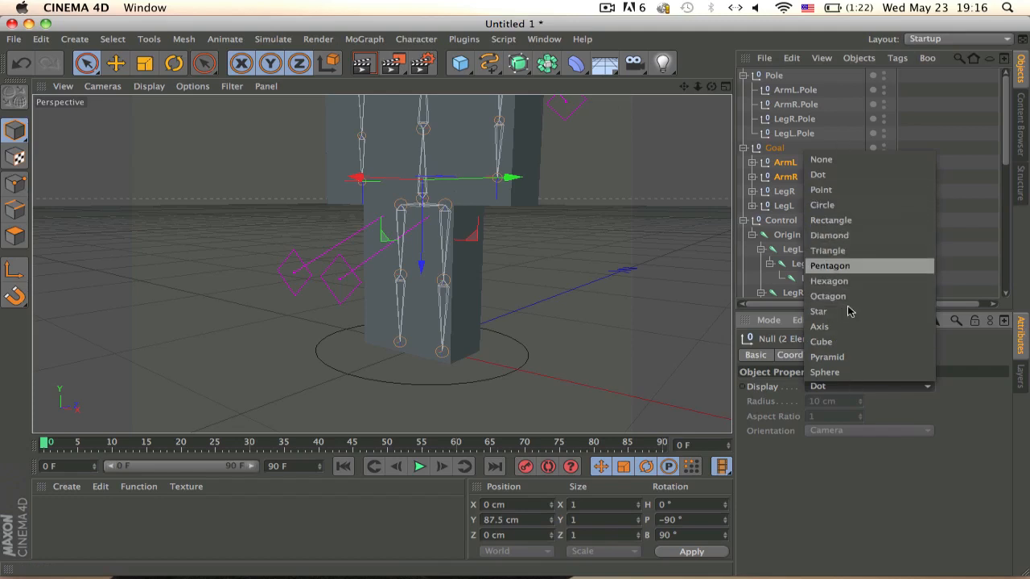
click(829, 342)
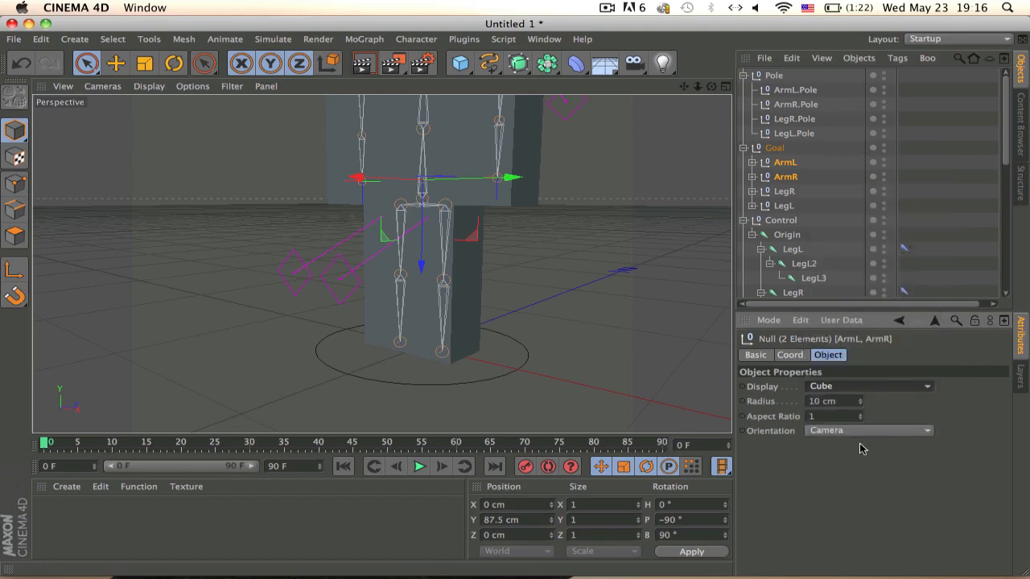
Set the ArmL and ArmR nulls' orientation to XZ and their radius to 13 cm
click(842, 402)
text(32)
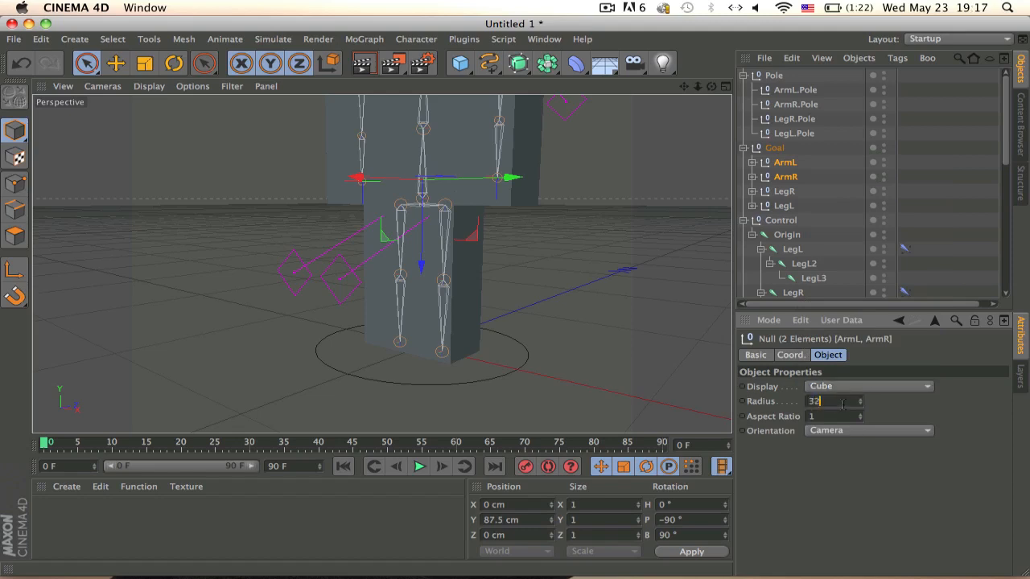
click(842, 430)
click(854, 487)
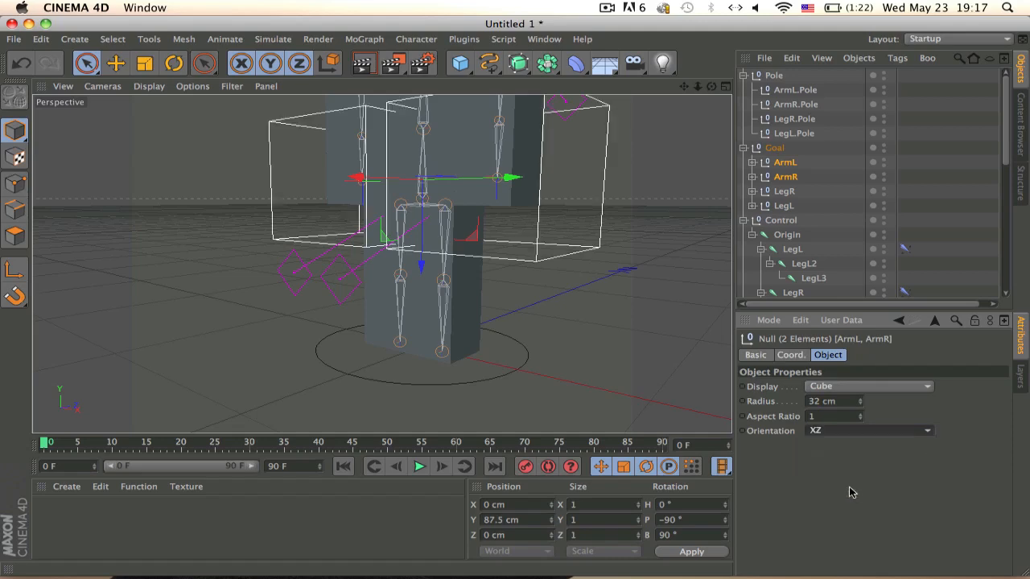
double_click(836, 401)
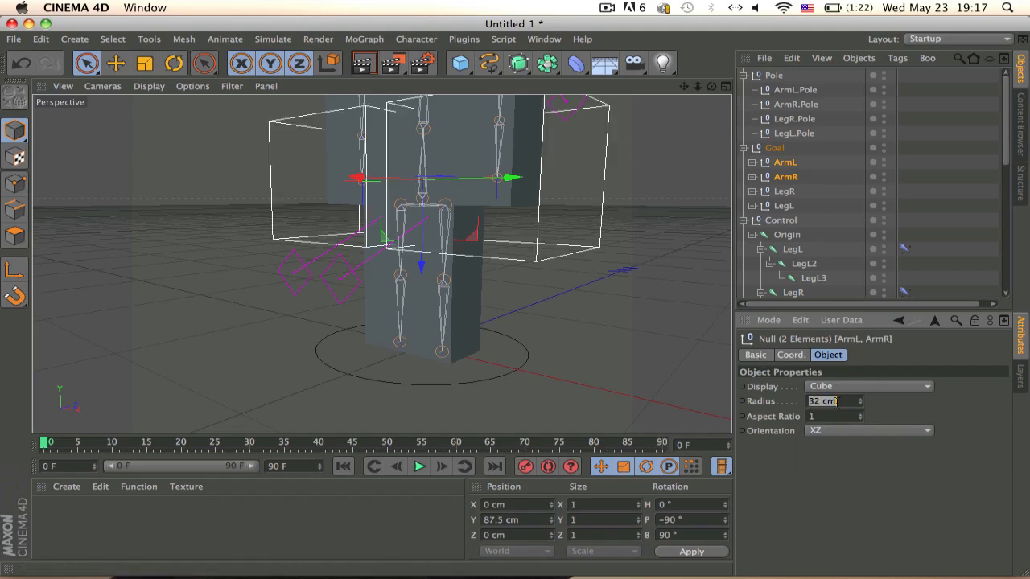
text(13)
key(Return)
scroll(485, 166, up, 4)
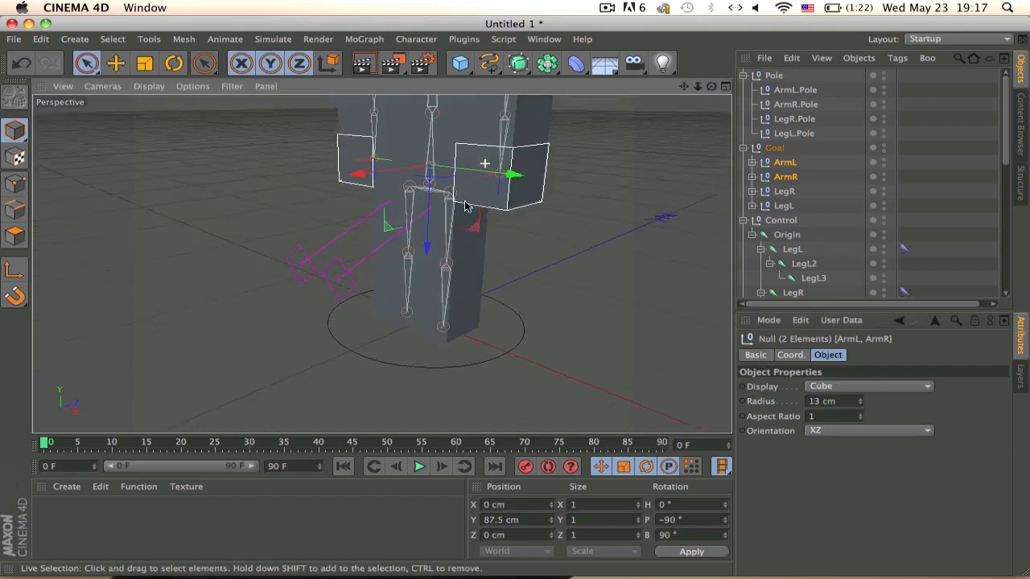
Try to move the axes of the ArmL and ArmR nulls upward, and undo the move
alt+drag(580, 196, 580, 239)
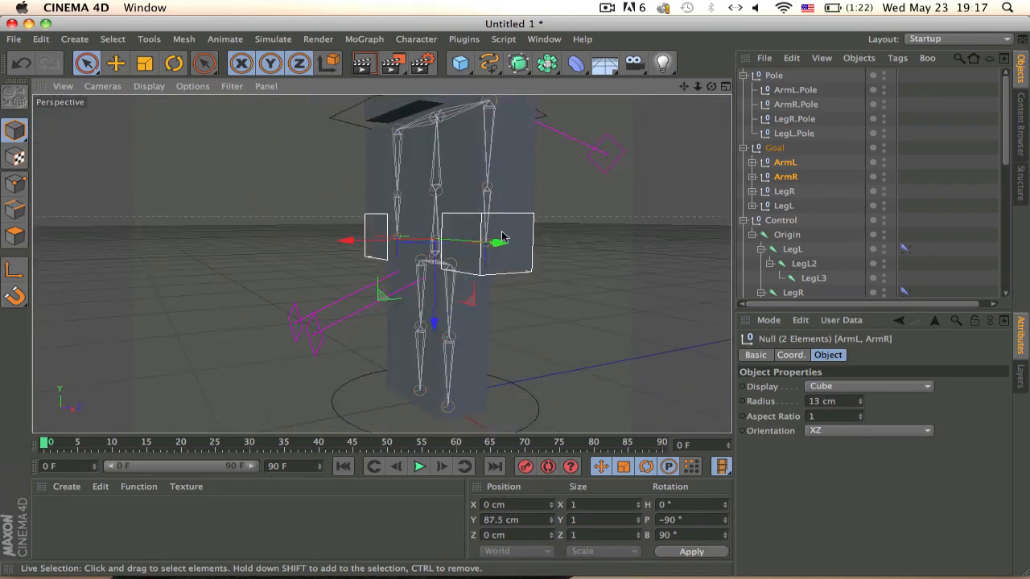
click(14, 270)
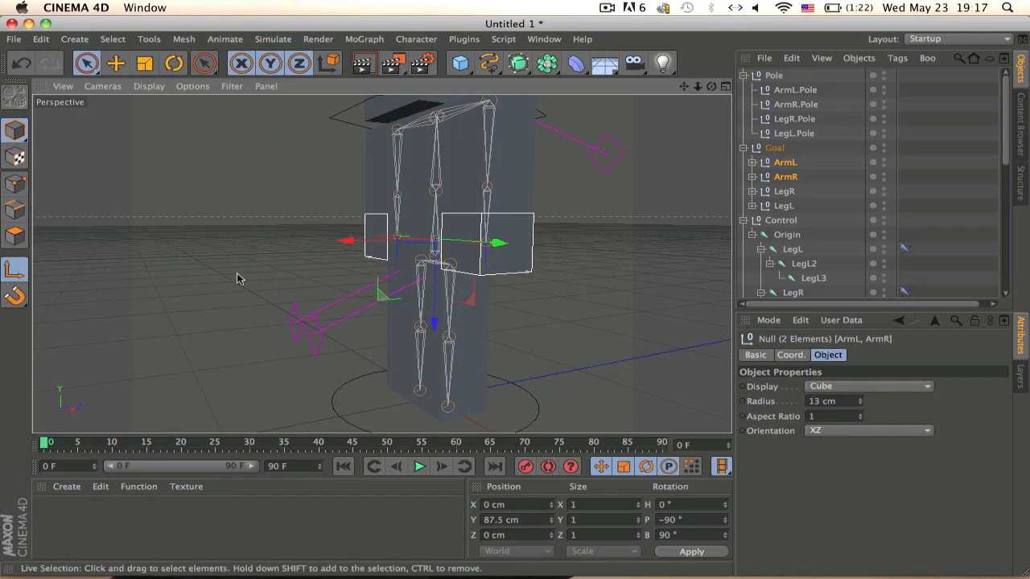
drag(430, 317, 456, 202)
key(super+z)
alt+drag(539, 266, 445, 277)
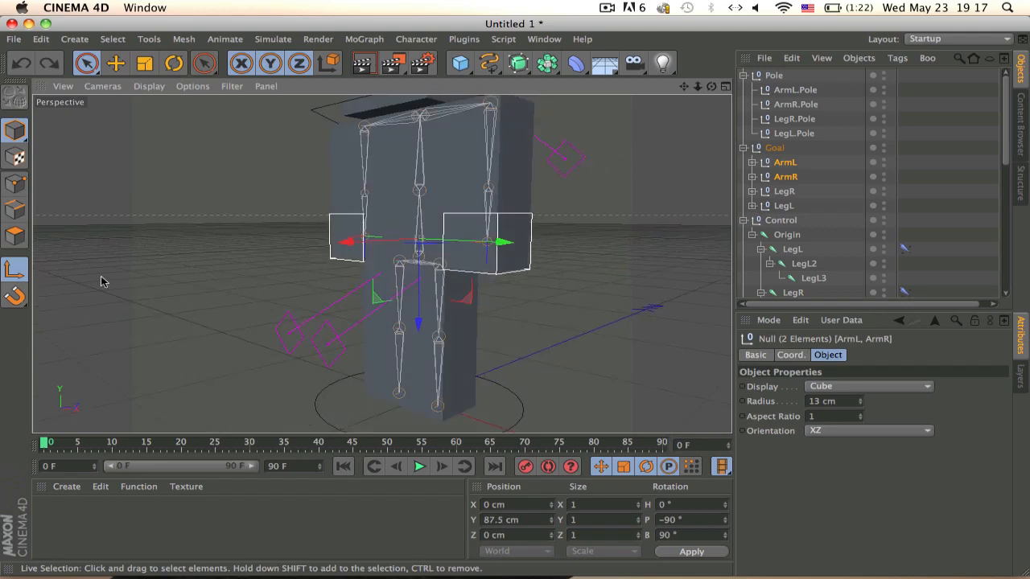
click(15, 270)
Turn on Use Color for the ArmL and ArmR nulls and give them an orange display color
click(786, 177)
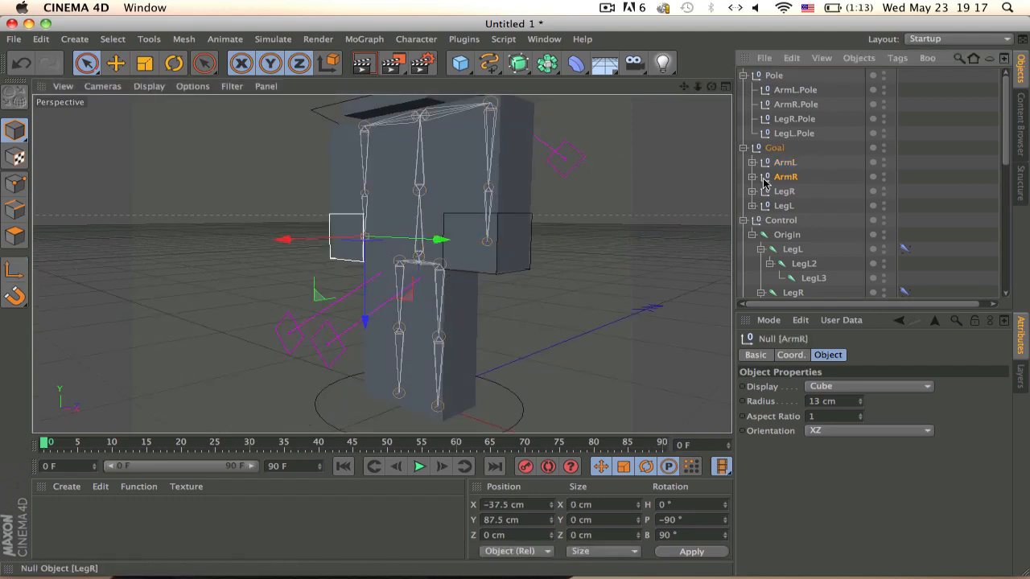
shift+click(784, 161)
click(790, 354)
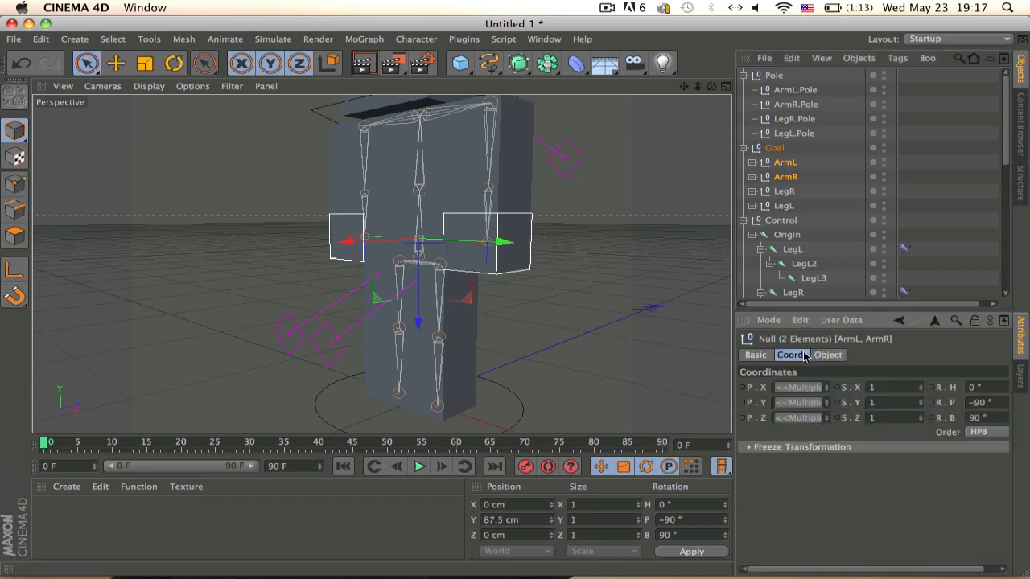
click(756, 354)
click(905, 444)
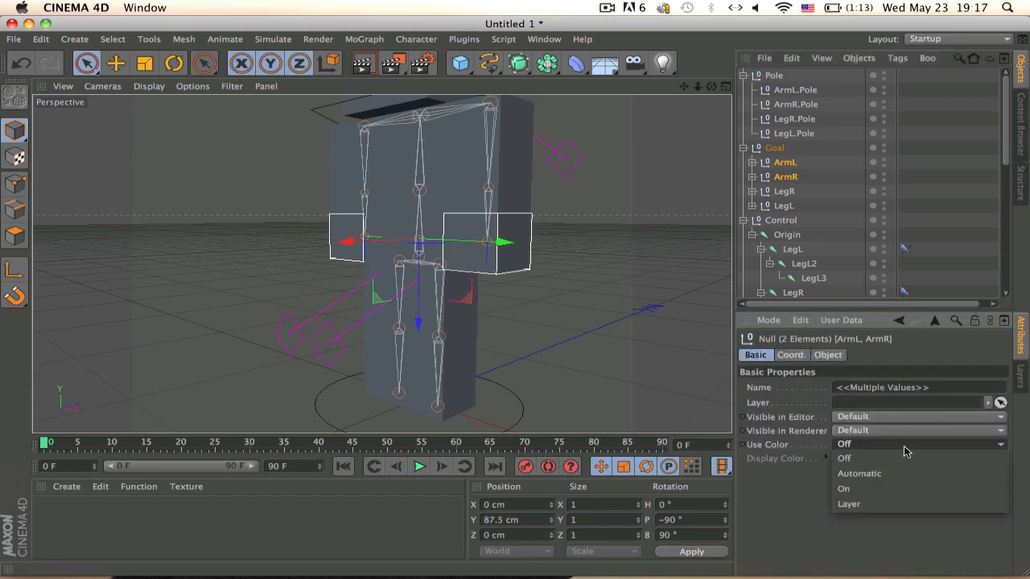
click(915, 500)
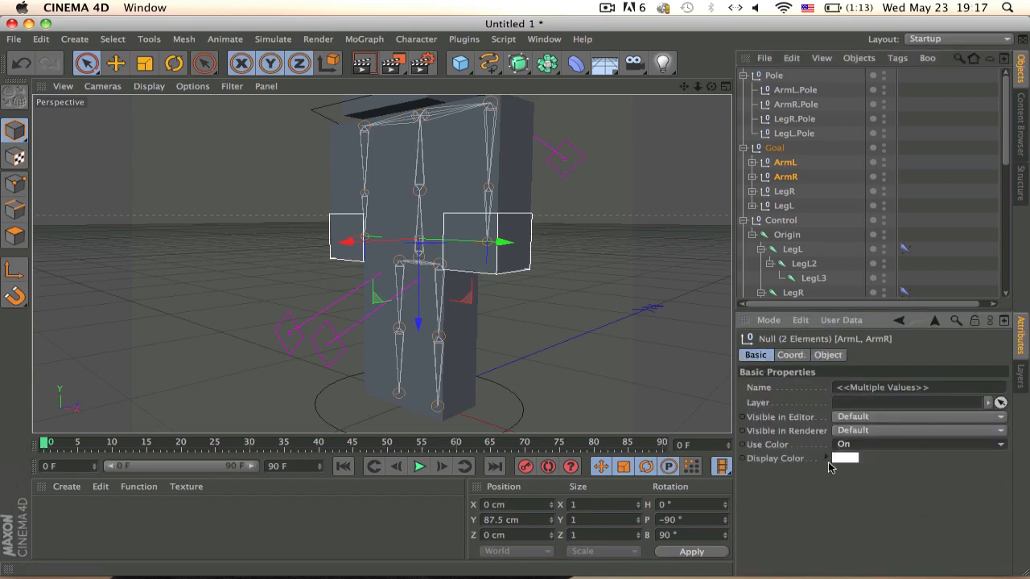
click(829, 458)
click(849, 477)
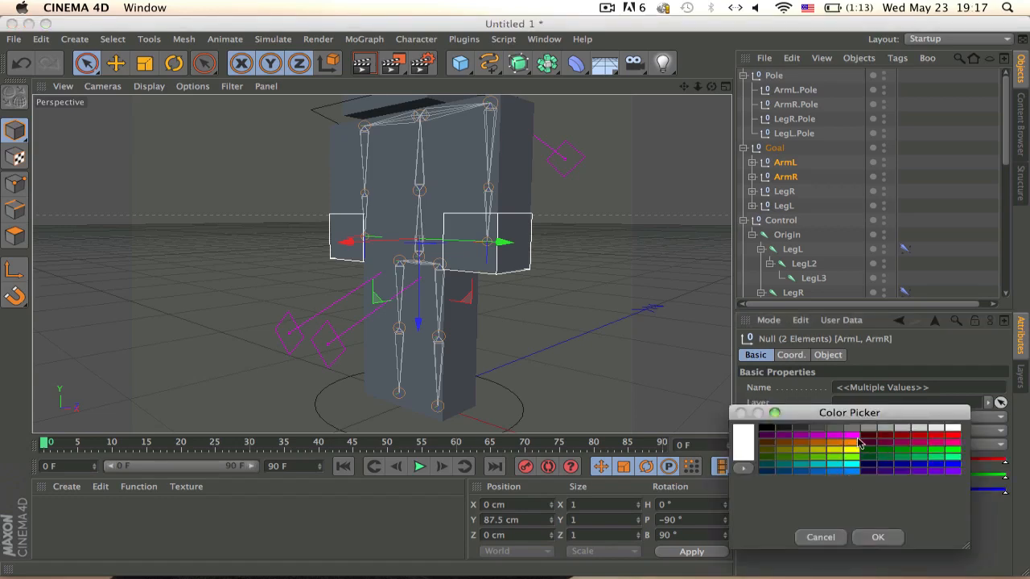
click(853, 446)
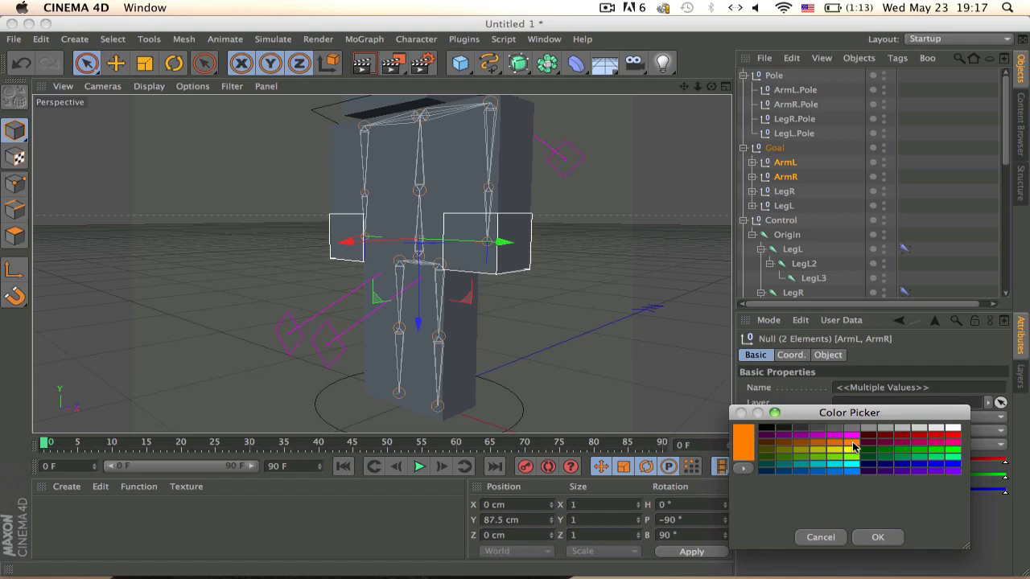
click(874, 537)
click(968, 202)
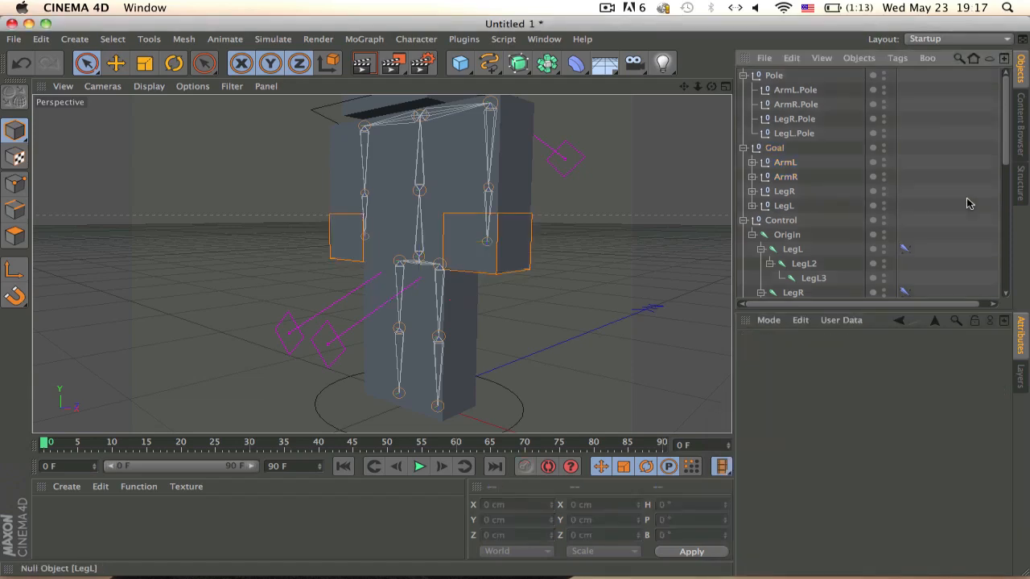
Set the display shape of the LegR and LegL nulls to Cube
click(792, 192)
shift+click(793, 207)
alt+middle_drag(604, 279, 619, 236)
click(835, 355)
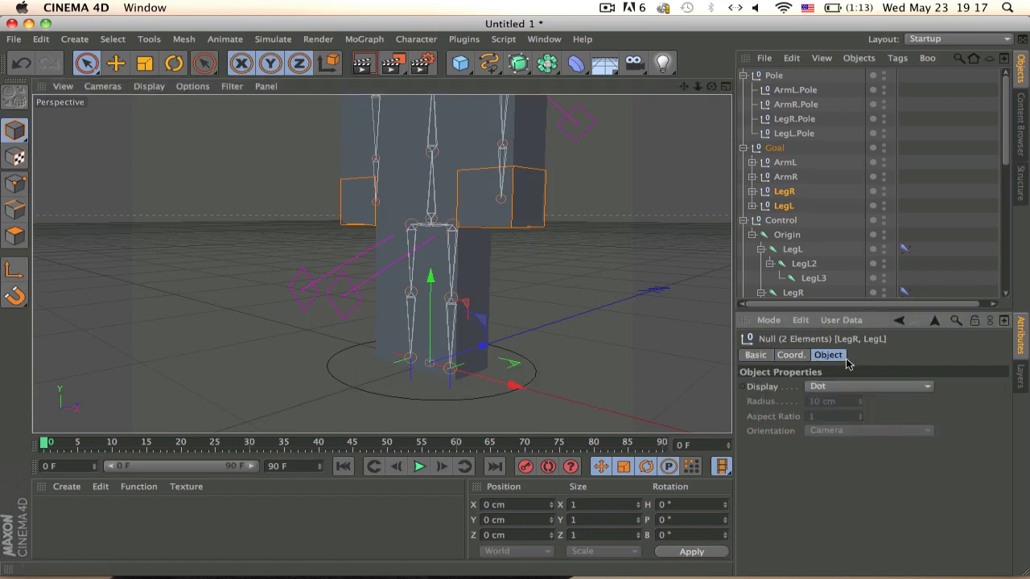
click(834, 387)
click(834, 337)
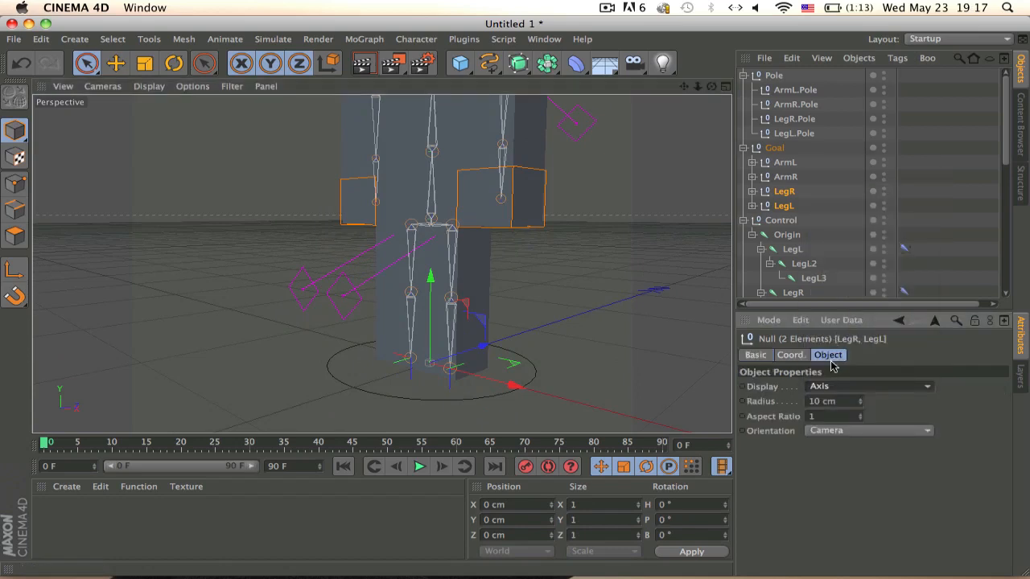
click(834, 387)
click(837, 339)
Set the LegR and LegL nulls' orientation to XZ and their radius to 13 cm
click(867, 437)
click(868, 477)
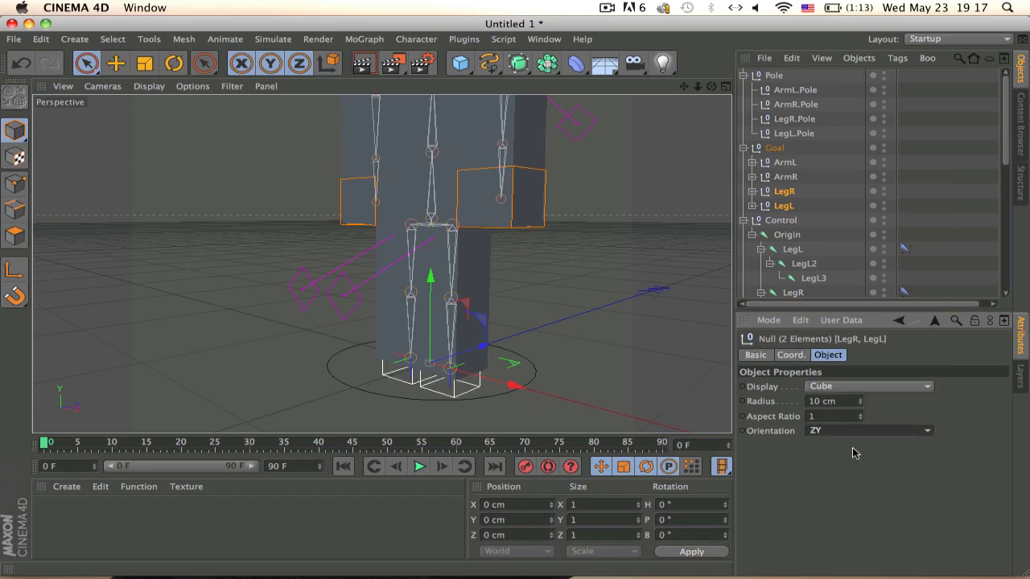
click(854, 435)
click(845, 491)
double_click(812, 400)
text(13)
key(Return)
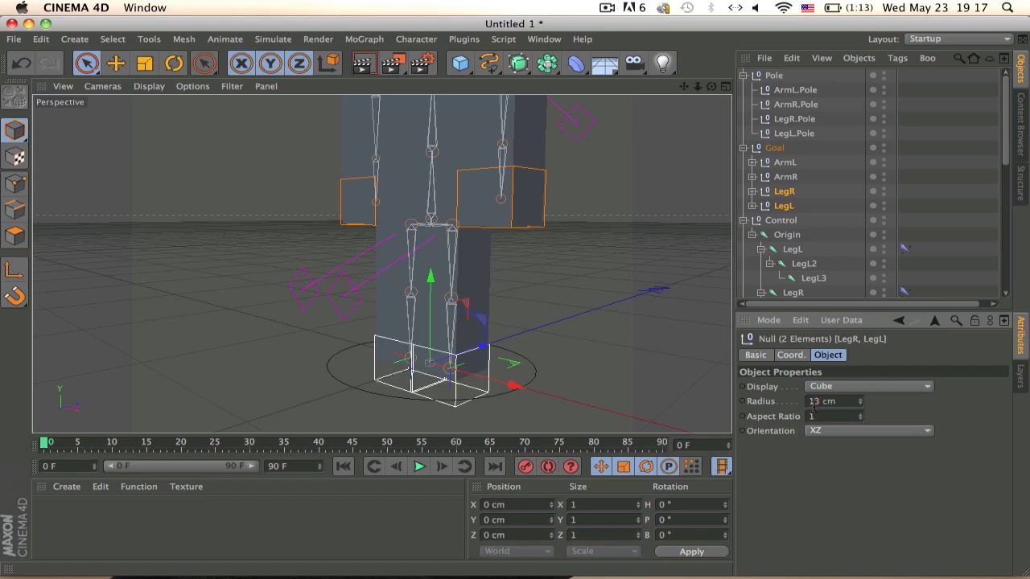
Raise only the axes of the LegR and LegL nulls to Y 12.5 cm so their cubes enclose the feet
key(e)
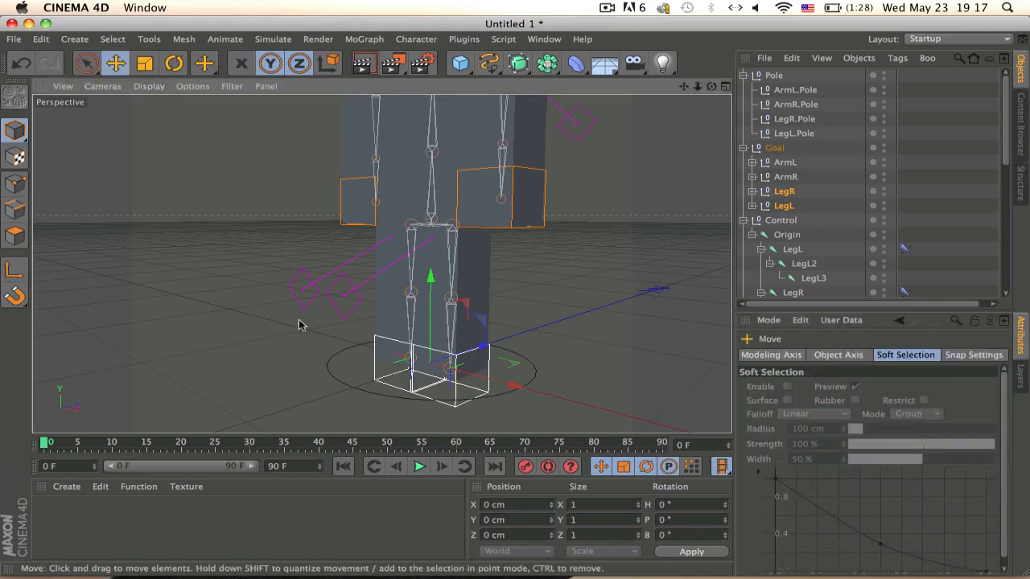
alt+drag(299, 324, 156, 267)
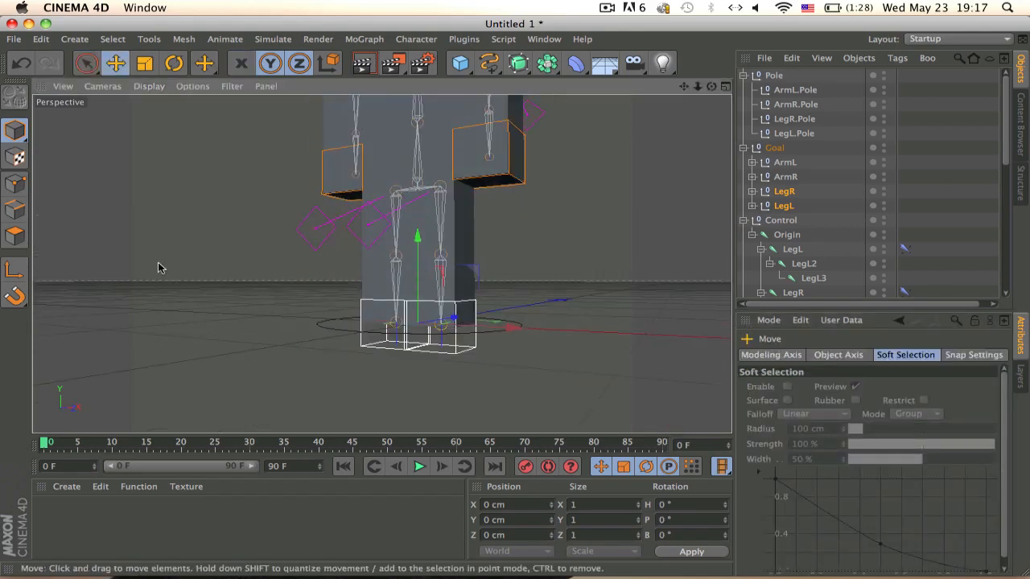
click(13, 272)
drag(418, 282, 422, 257)
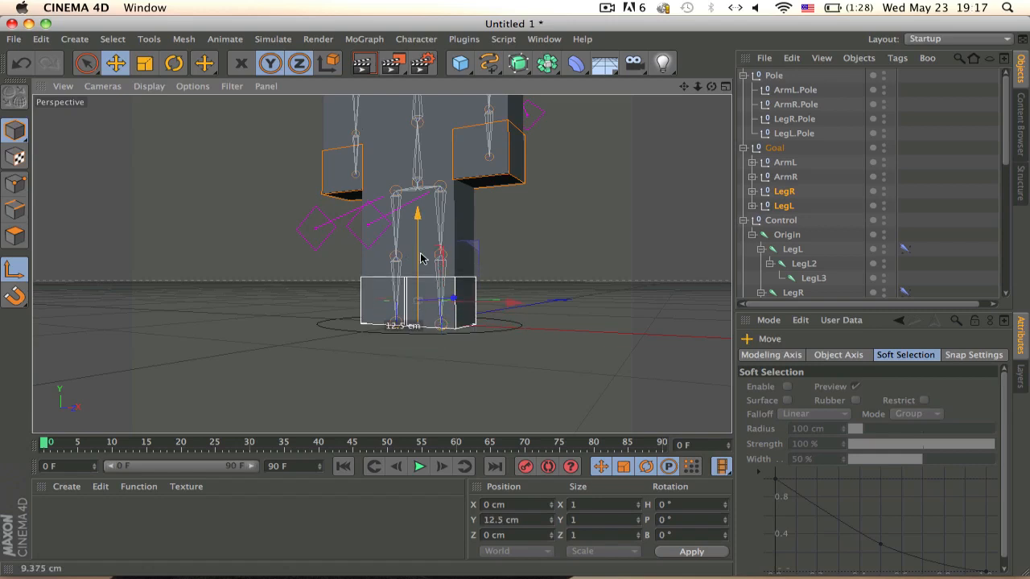
alt+middle_drag(429, 291, 429, 273)
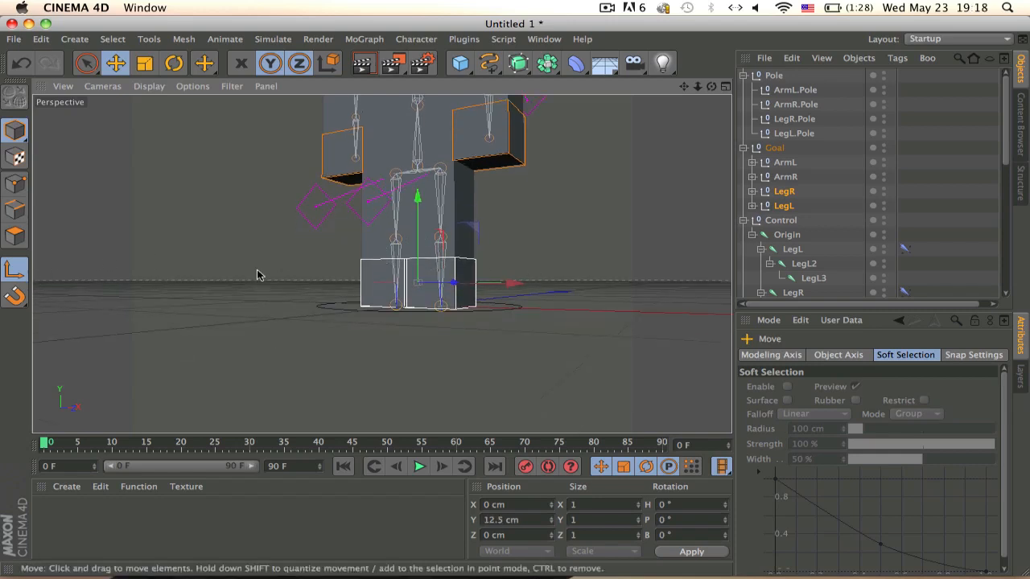
click(15, 271)
Test the leg rig by lifting the LegR and LegL nulls together, and undo the move
alt+drag(524, 275, 490, 299)
alt+drag(512, 253, 520, 210)
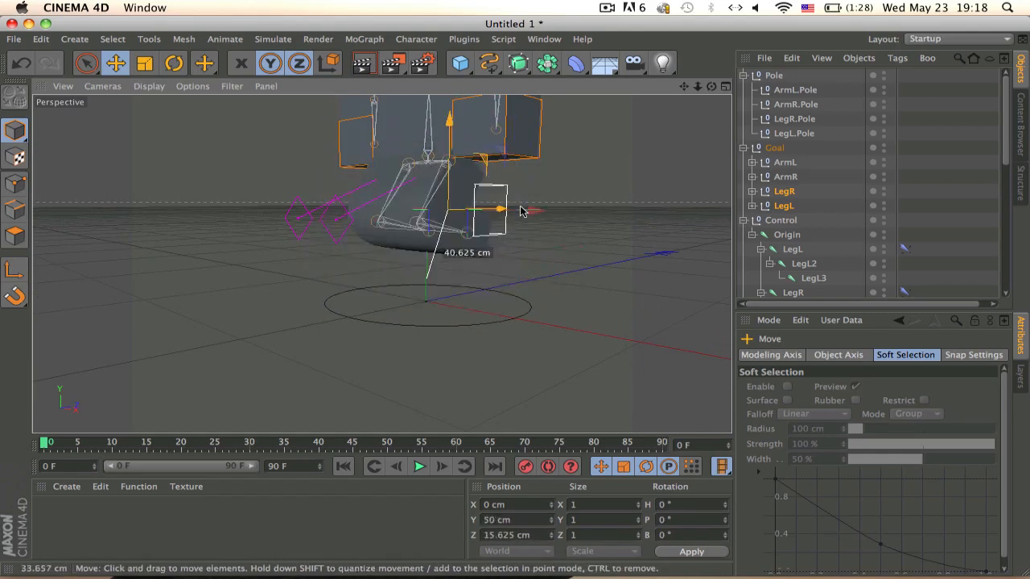
key(super+z)
alt+middle_drag(584, 181, 554, 294)
alt+drag(608, 294, 612, 271)
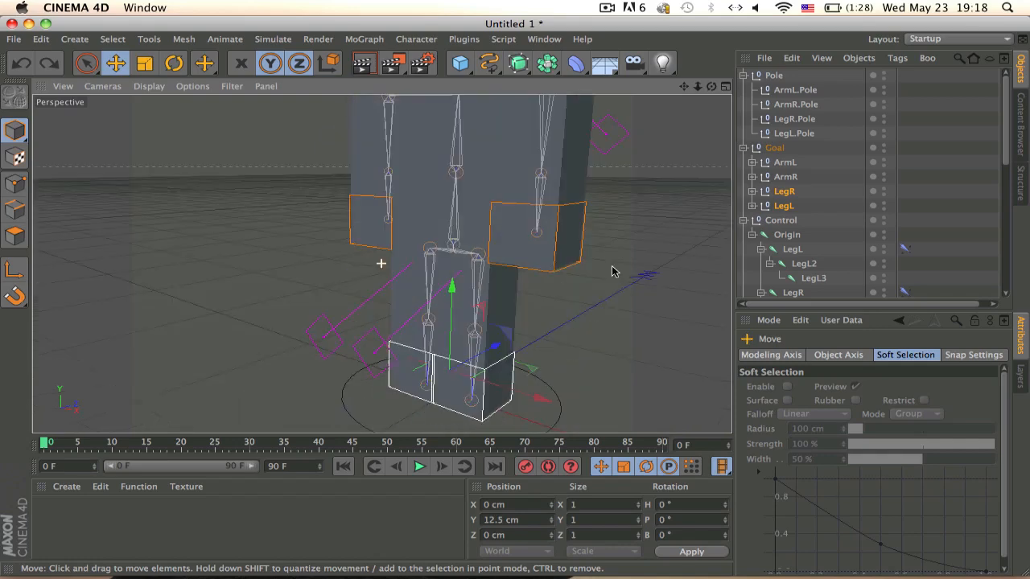
Test the left arm rig by moving the ArmL cube controller, and undo the move
alt+middle_drag(612, 271, 520, 292)
scroll(519, 293, down, 4)
click(510, 263)
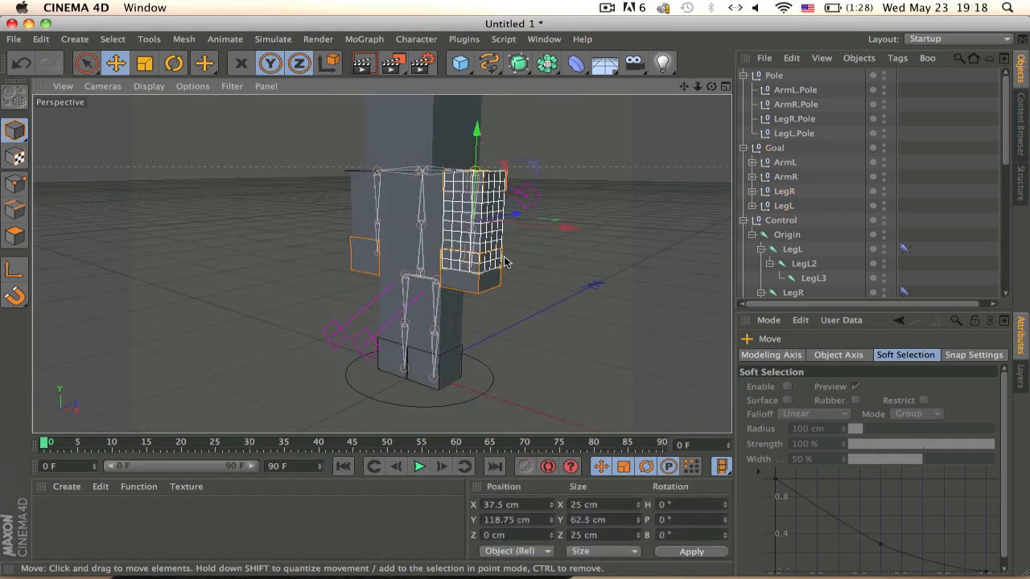
drag(520, 259, 611, 186)
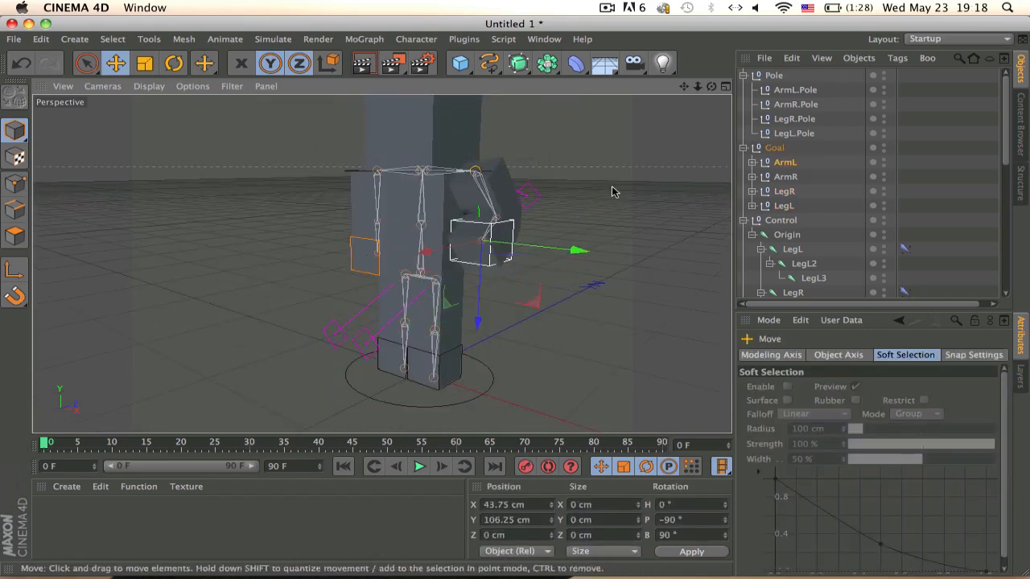
key(super+z)
Try to rotate the controller around the base of the head, undo it and clear the selection
alt+middle_drag(496, 162, 497, 234)
alt+drag(501, 219, 519, 316)
key(r)
click(370, 234)
key(super+z)
click(516, 260)
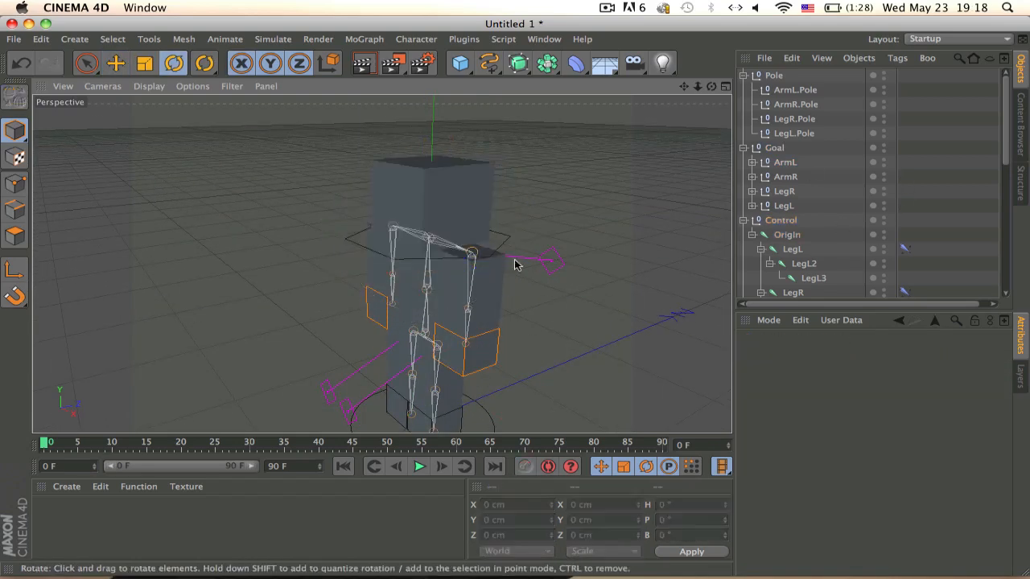
Collapse the Goal, Pole, Control and Body hierarchies in the object list
alt+middle_drag(620, 286, 619, 236)
alt+drag(619, 236, 543, 205)
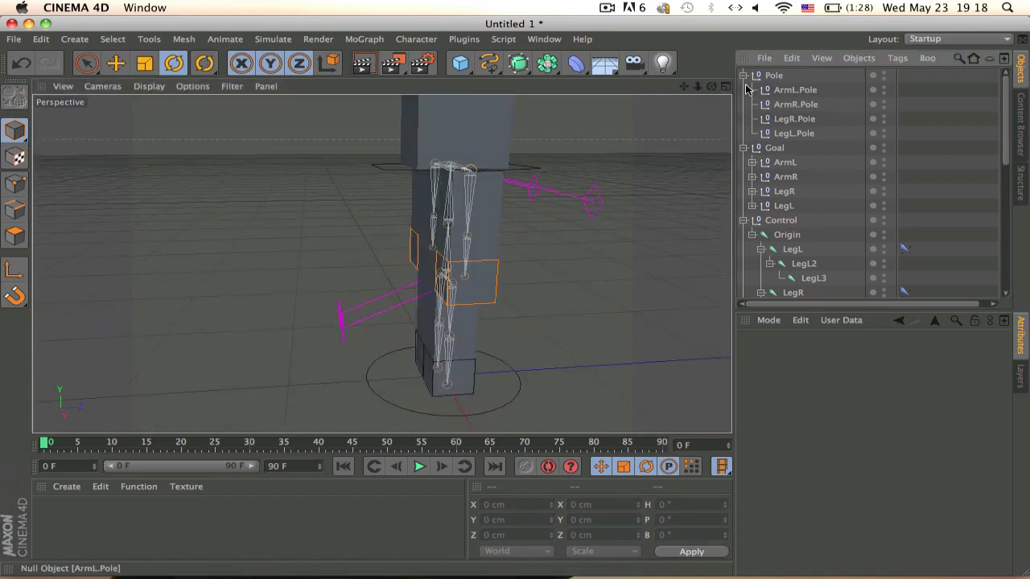
click(742, 148)
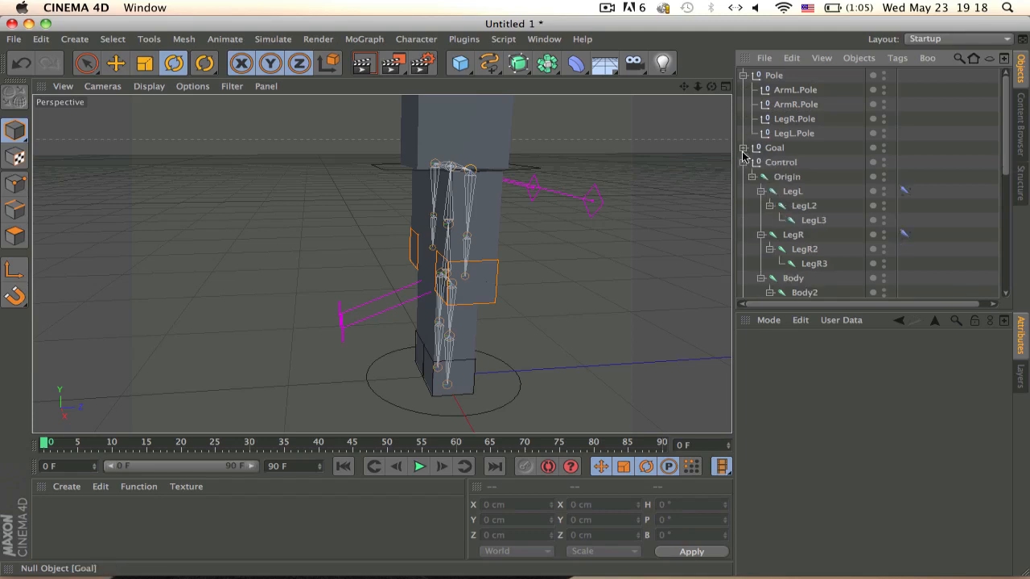
click(742, 75)
click(742, 104)
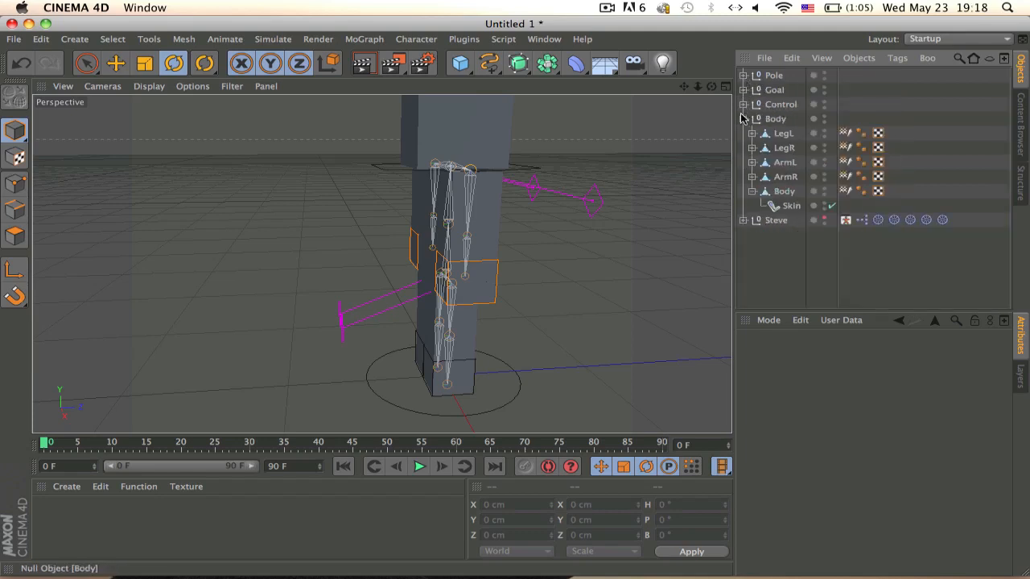
click(743, 118)
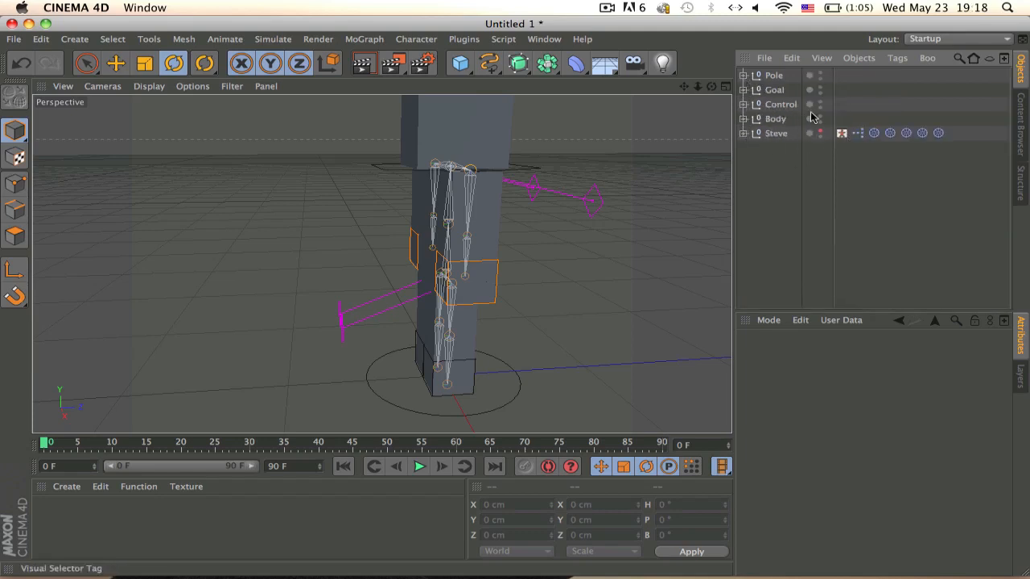
Group Pole, Goal, Control and Body under a new null and unfold it
click(773, 76)
shift+click(777, 120)
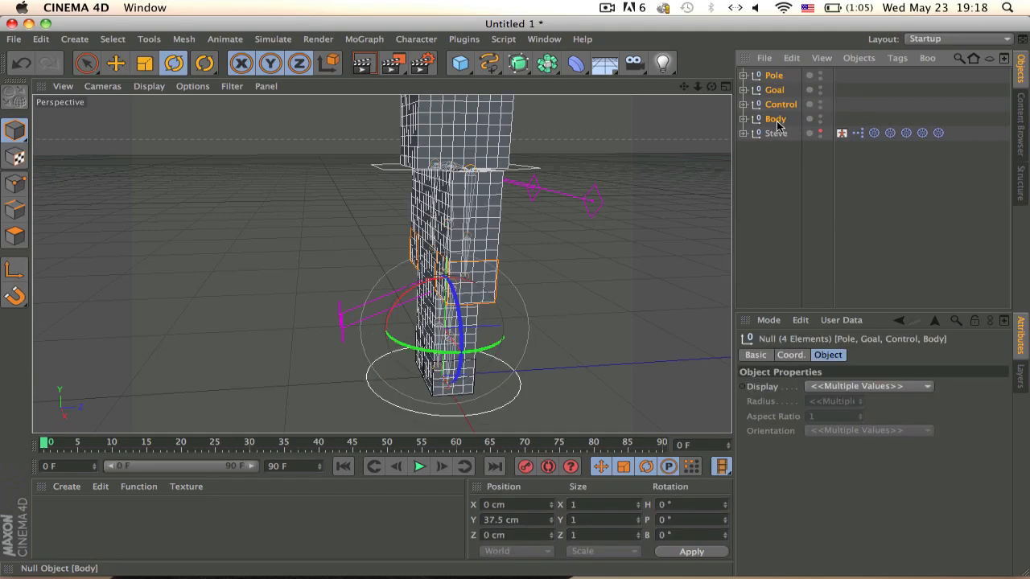
key(alt+g)
right_click(764, 78)
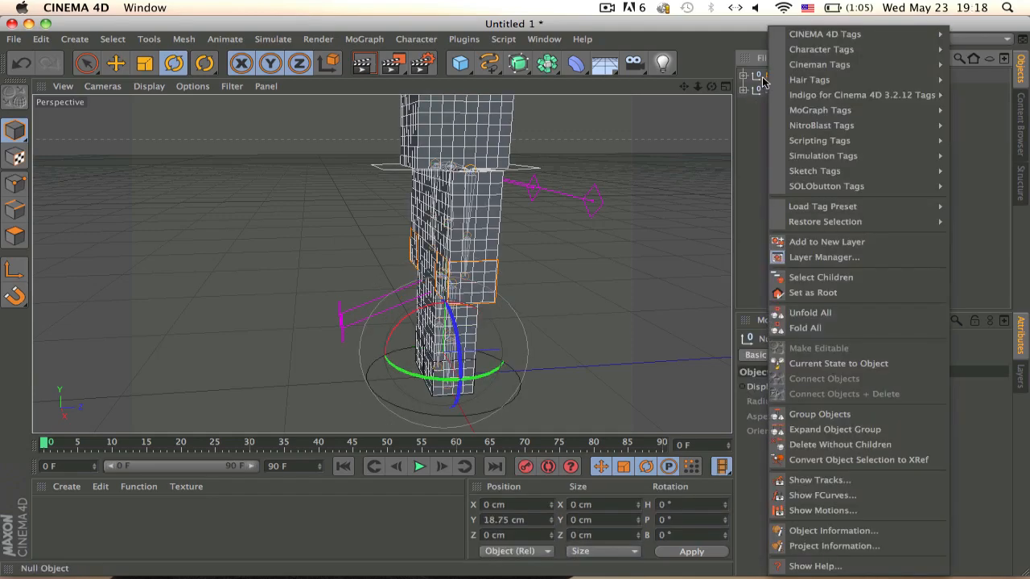
click(760, 77)
click(744, 75)
Add a Visual Selector tag to the Null that groups Pole, Goal, Control and Body
click(780, 90)
click(778, 132)
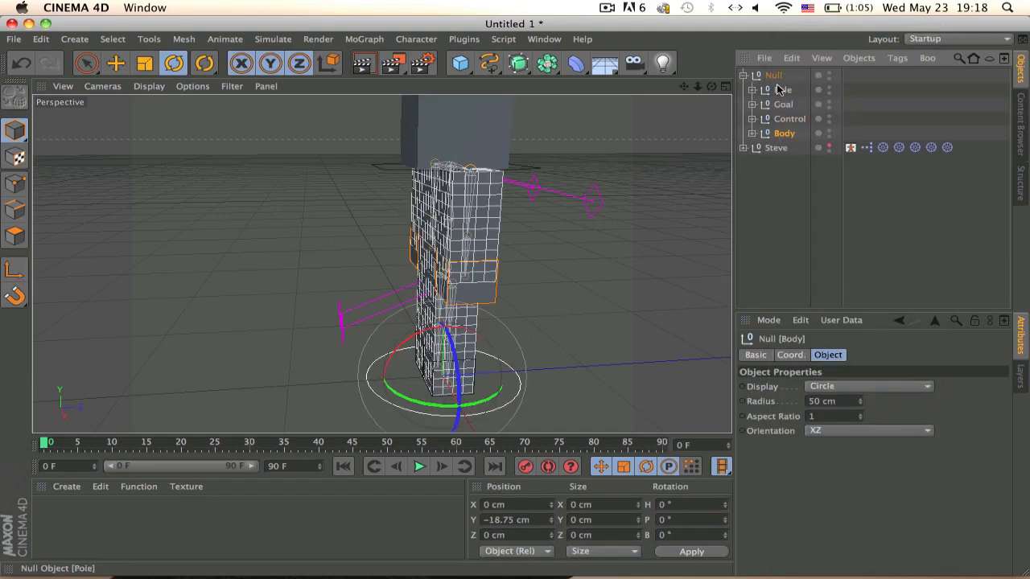
click(777, 88)
click(774, 76)
right_click(775, 78)
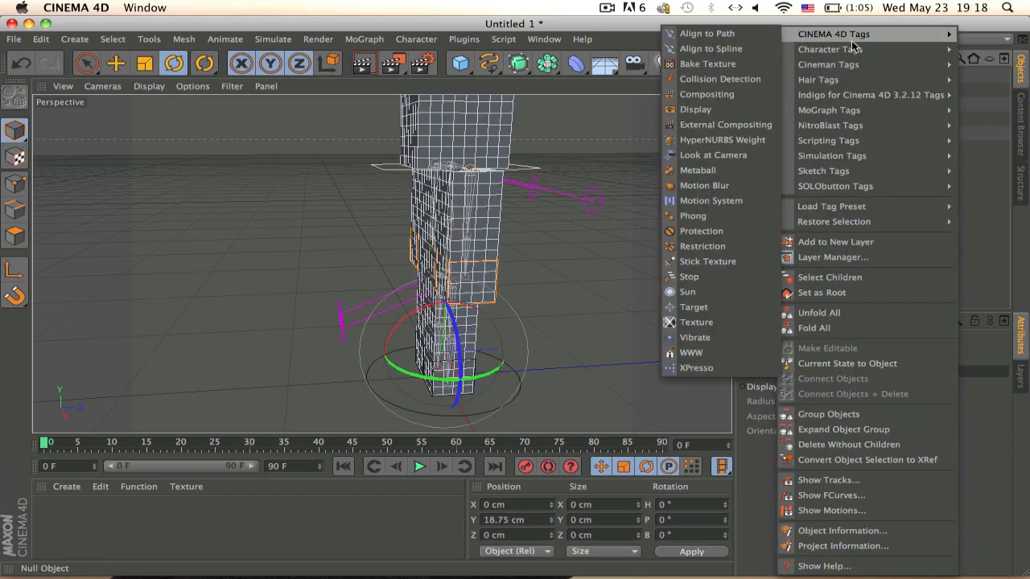
mouse_move(852, 49)
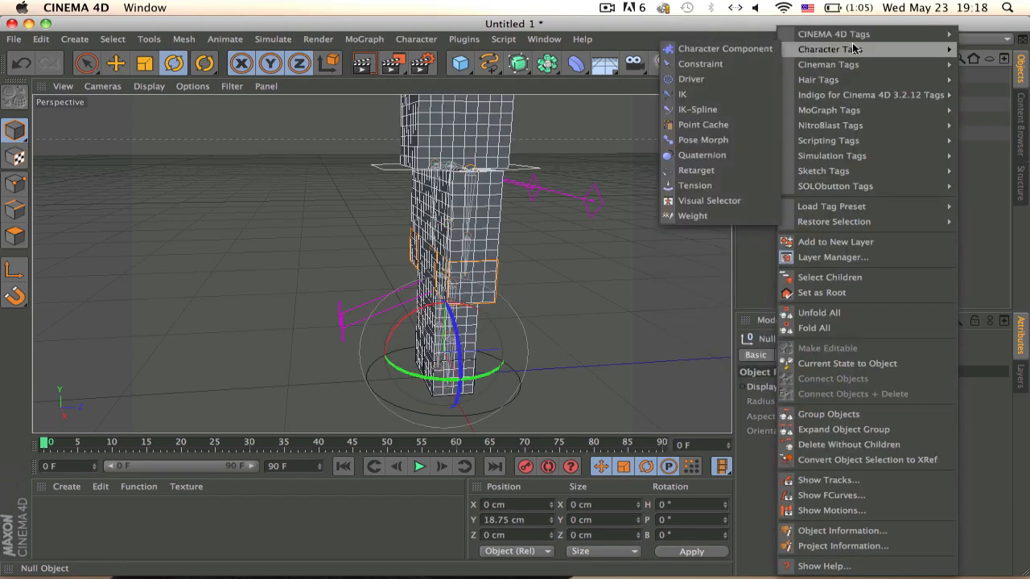
click(697, 200)
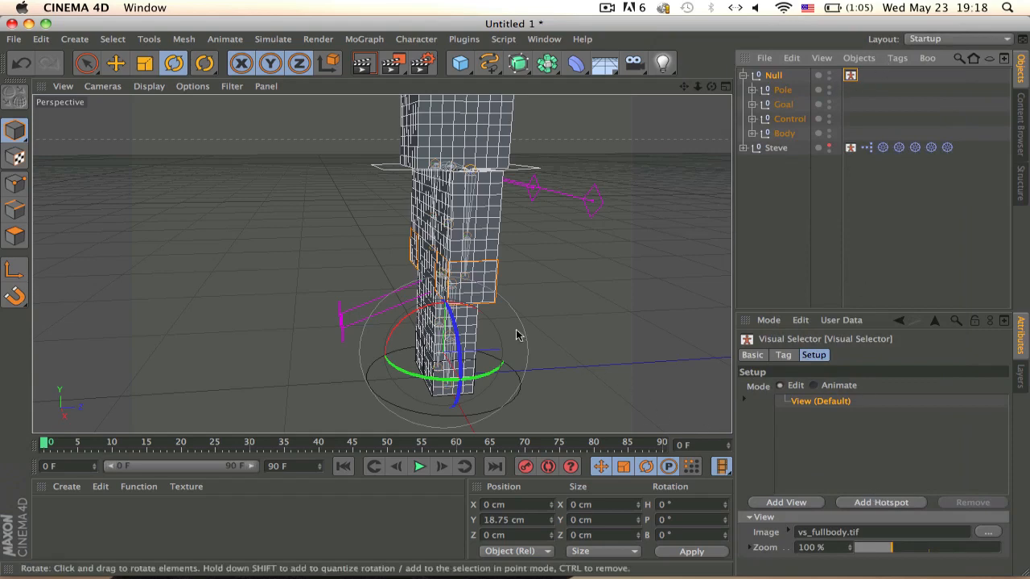
Add a camera facing the front of the character and set its X, Y and Z position to 0
alt+drag(517, 335, 544, 253)
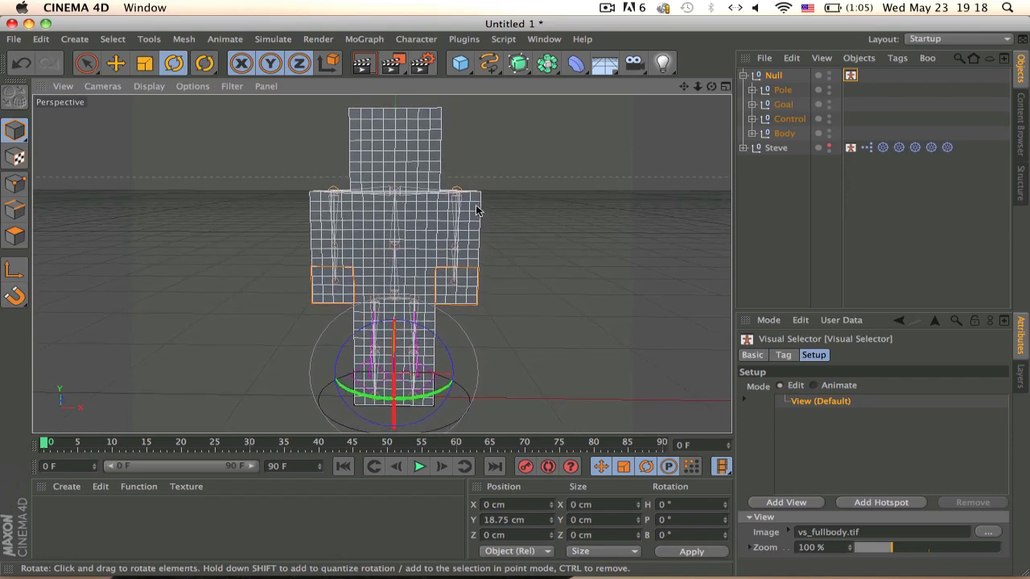
click(634, 62)
alt+drag(451, 238, 292, 256)
scroll(293, 256, down, 5)
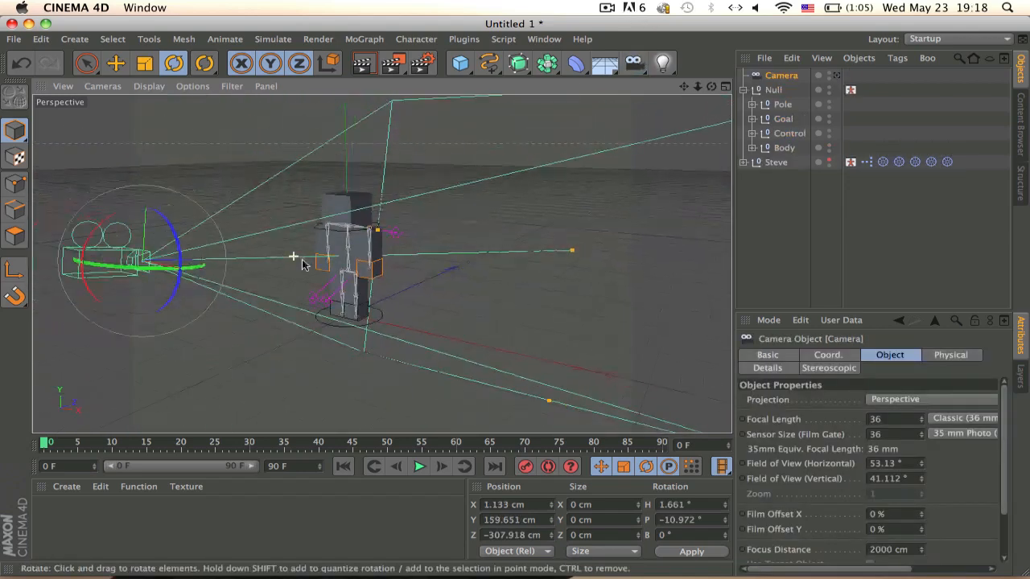
click(769, 356)
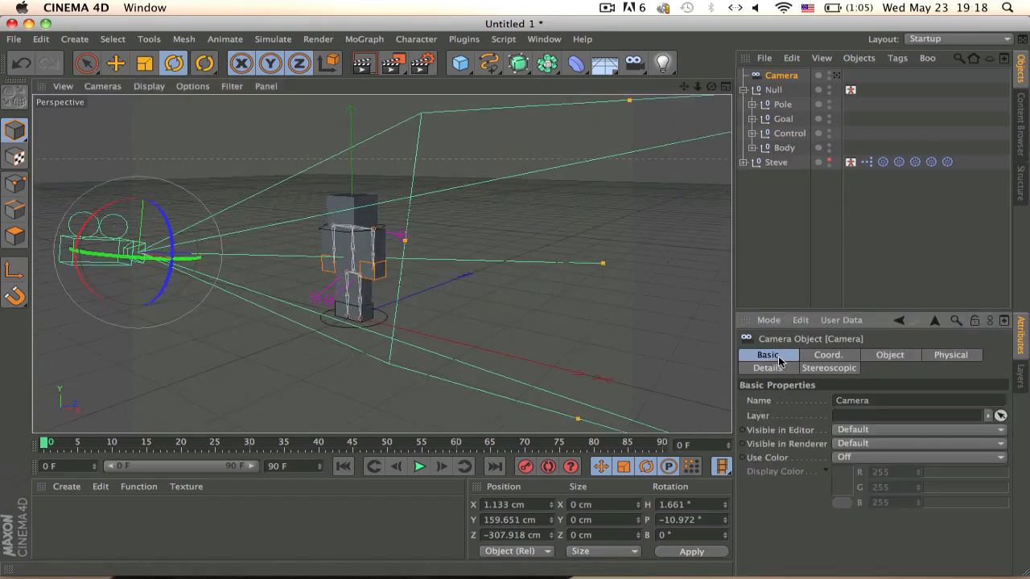
click(828, 355)
double_click(796, 400)
text(0)
key(Tab)
text(0)
key(Tab)
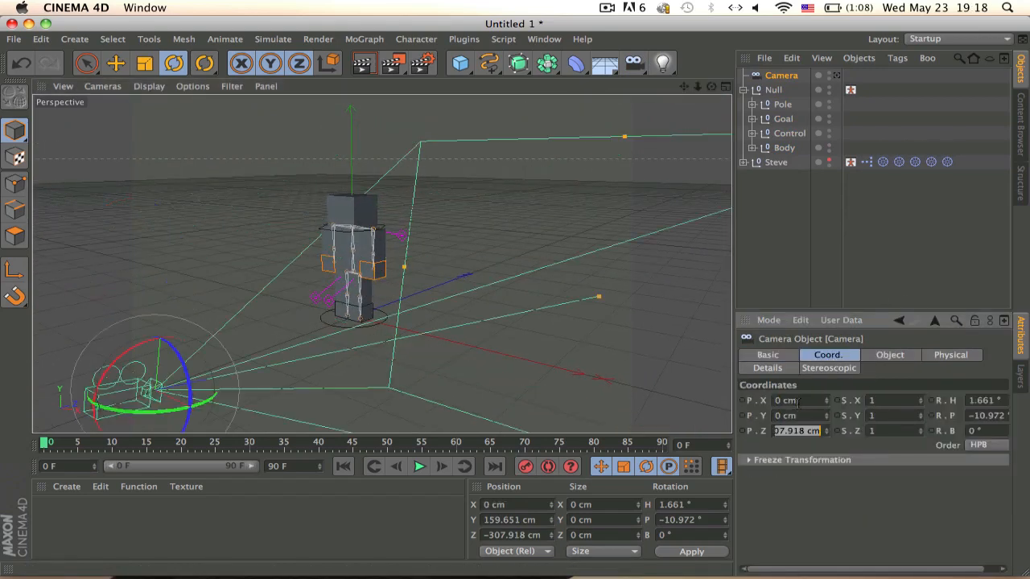
text(0)
key(Return)
Move the camera away from the character and raise it to a height of about 178 cm
key(e)
drag(420, 321, 136, 271)
alt+middle_drag(136, 266, 209, 266)
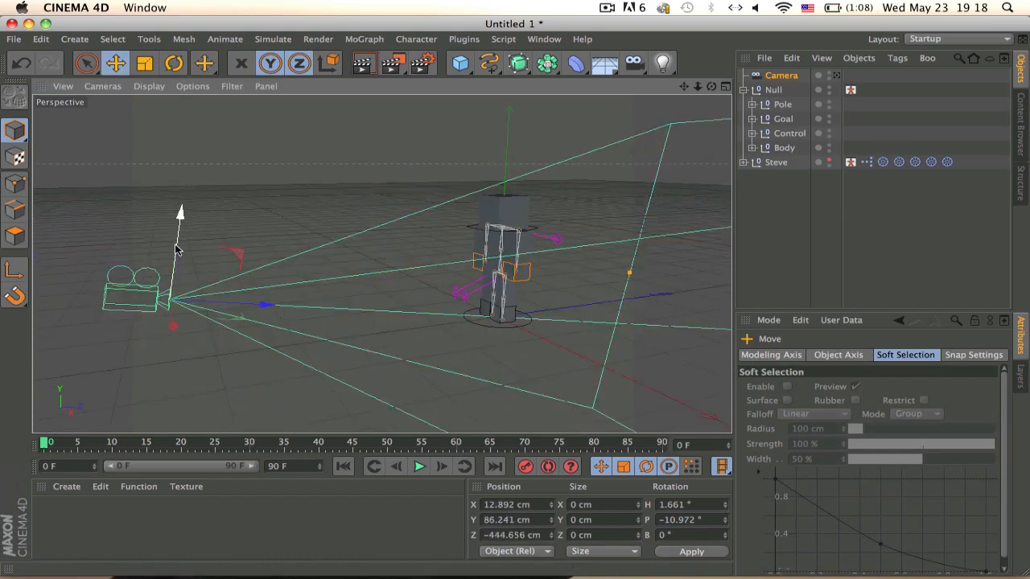
drag(176, 244, 196, 171)
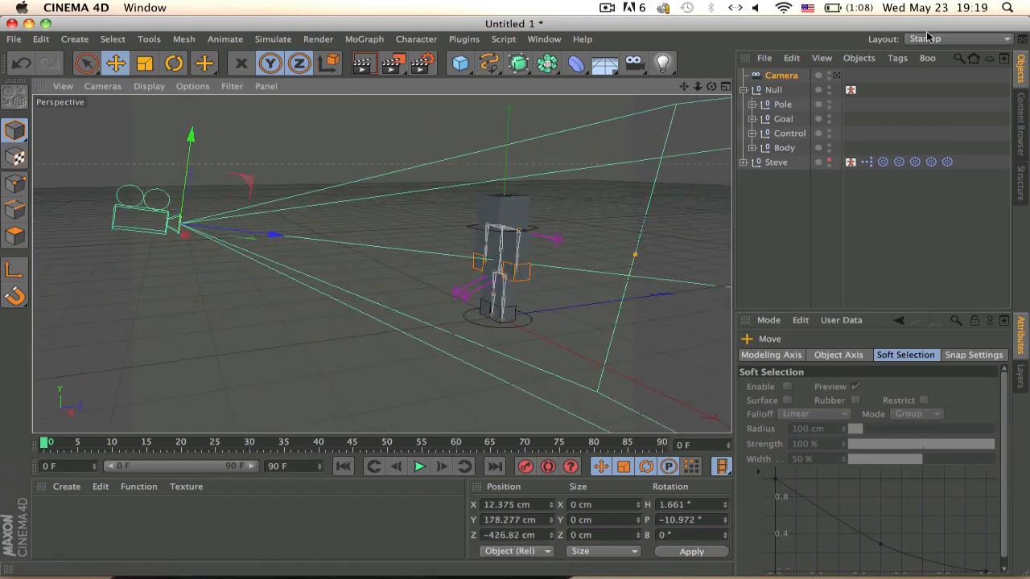
Frame the whole character through the camera and delete the camera
click(837, 75)
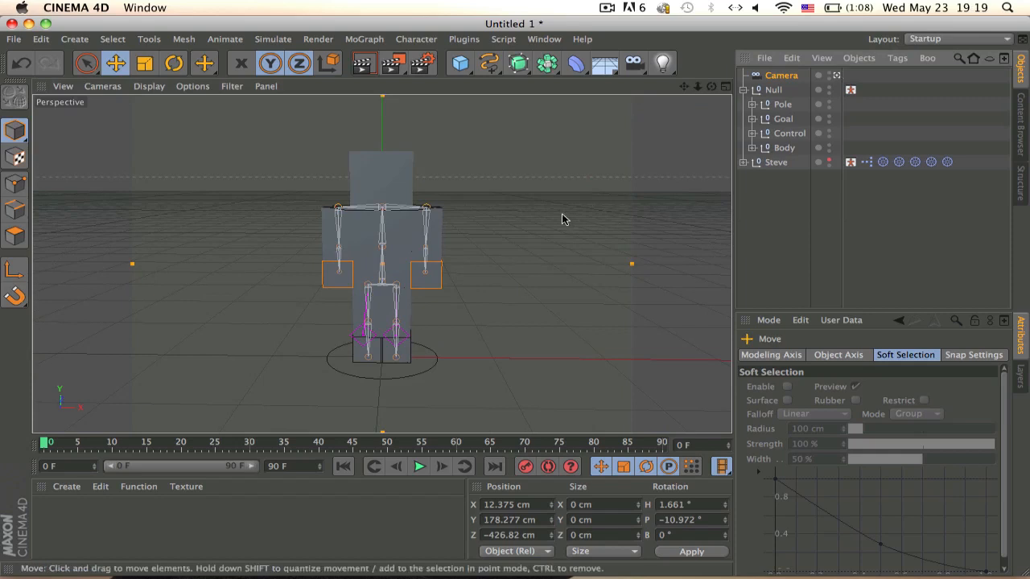
alt+middle_drag(351, 172, 400, 213)
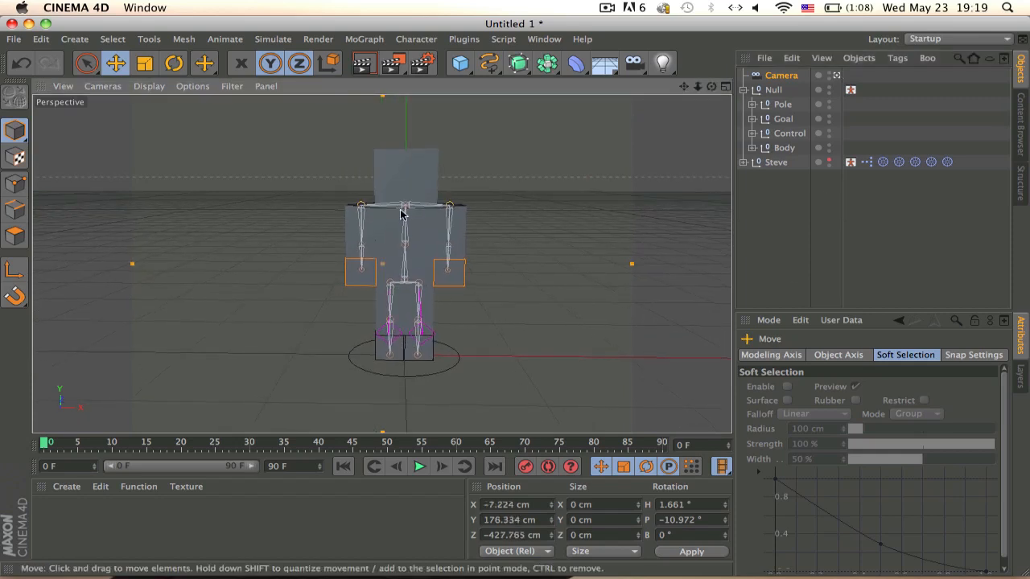
scroll(426, 193, up, 4)
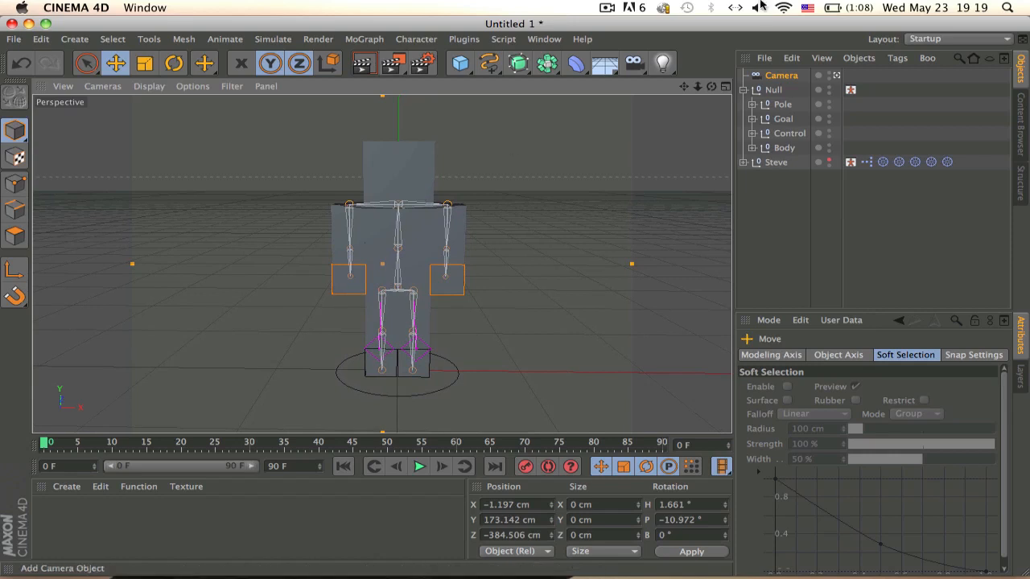
click(774, 75)
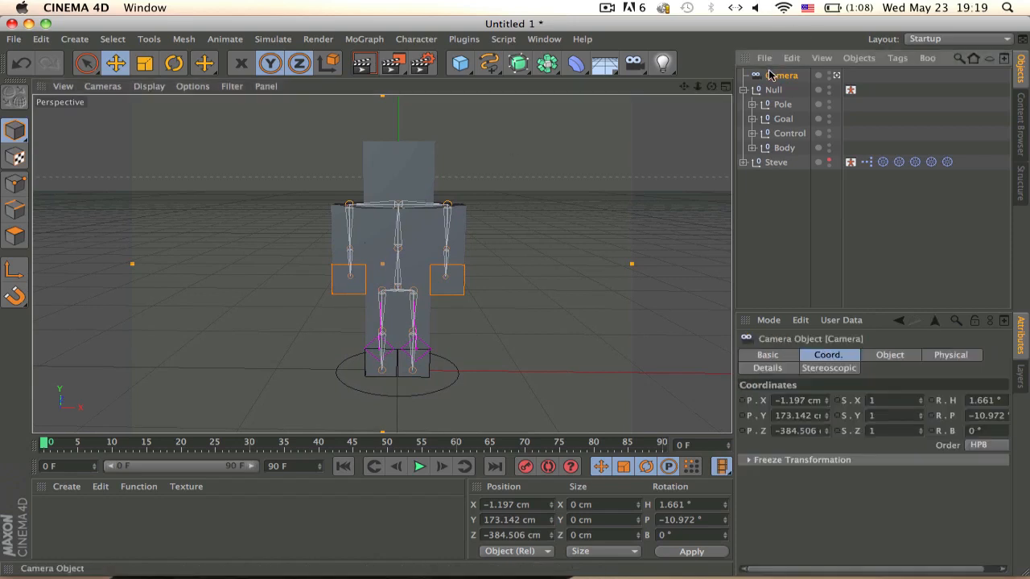
key(Delete)
Load Steve.jpg from the Pictures folder as the background image of the Null's Visual Selector tag and preview it
click(851, 76)
scroll(544, 315, up, 3)
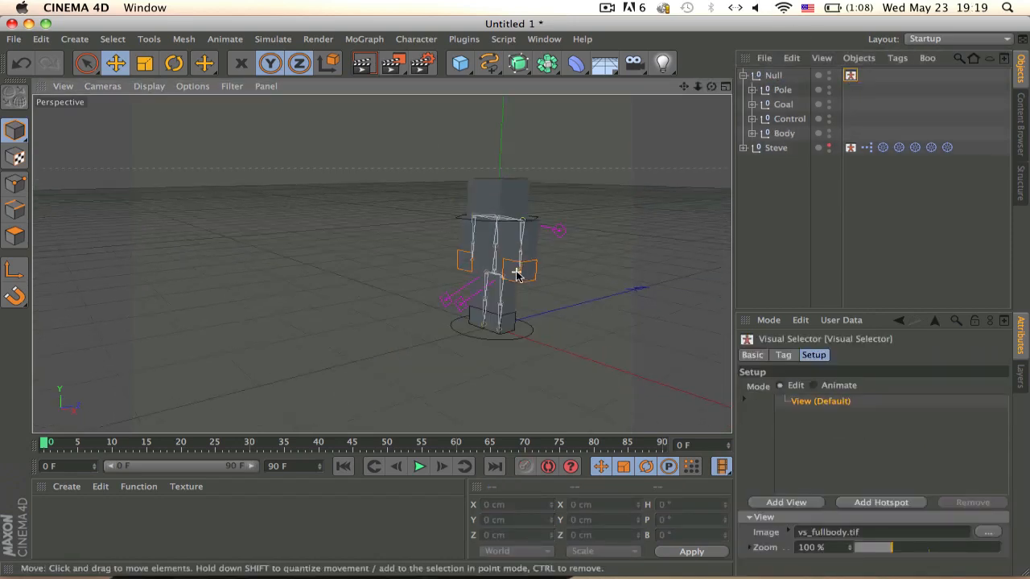
click(784, 356)
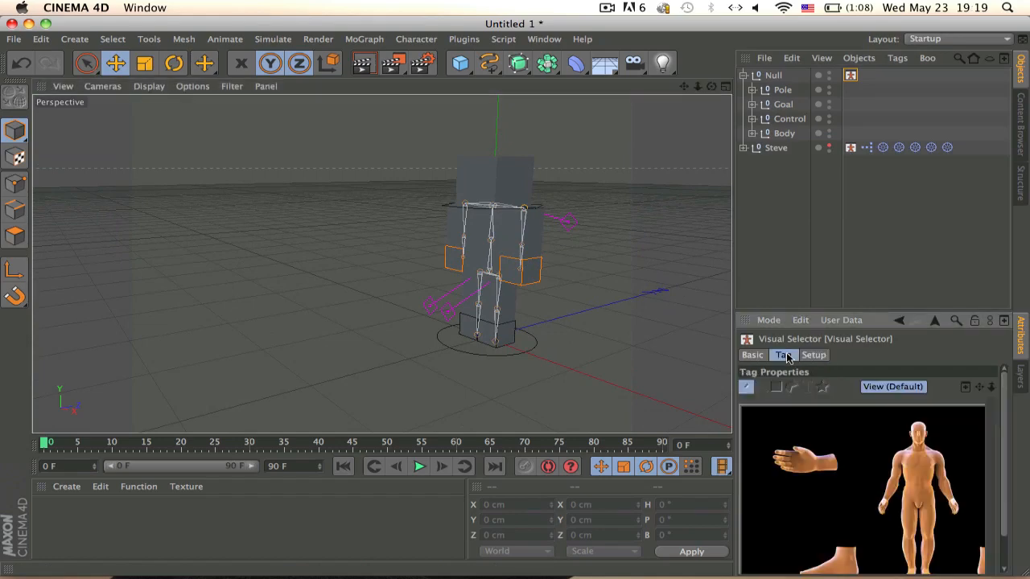
click(813, 355)
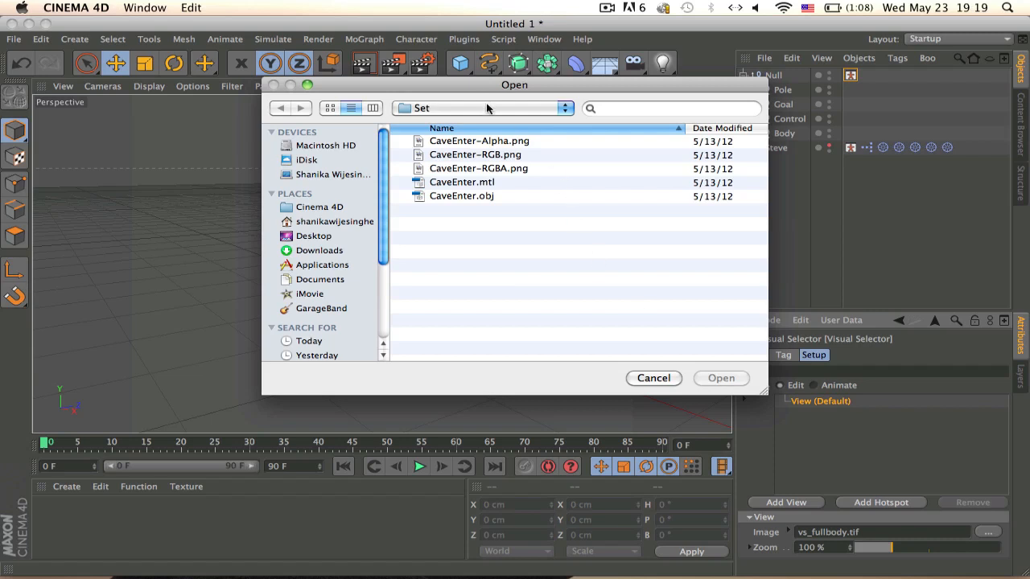
click(487, 107)
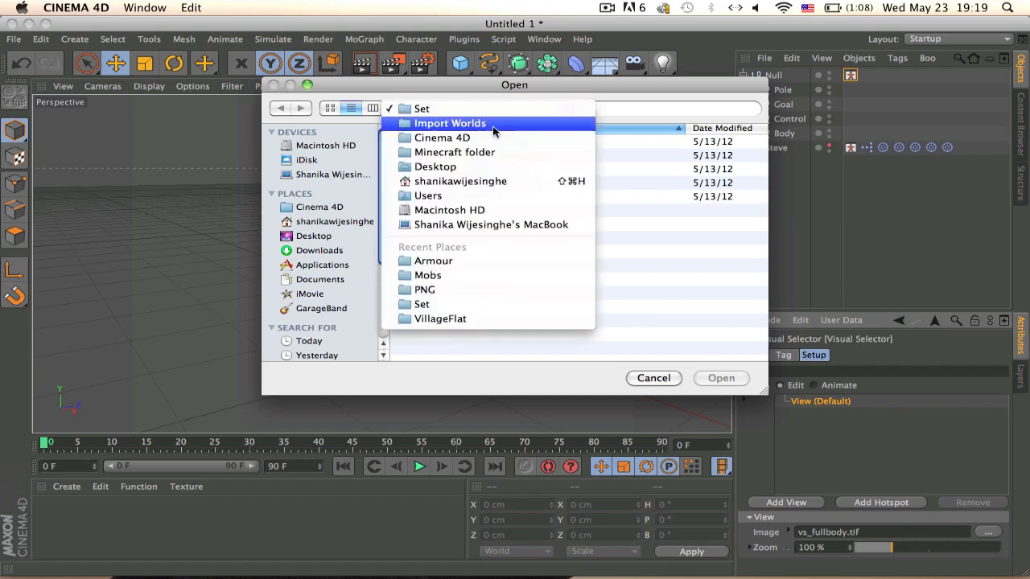
click(322, 209)
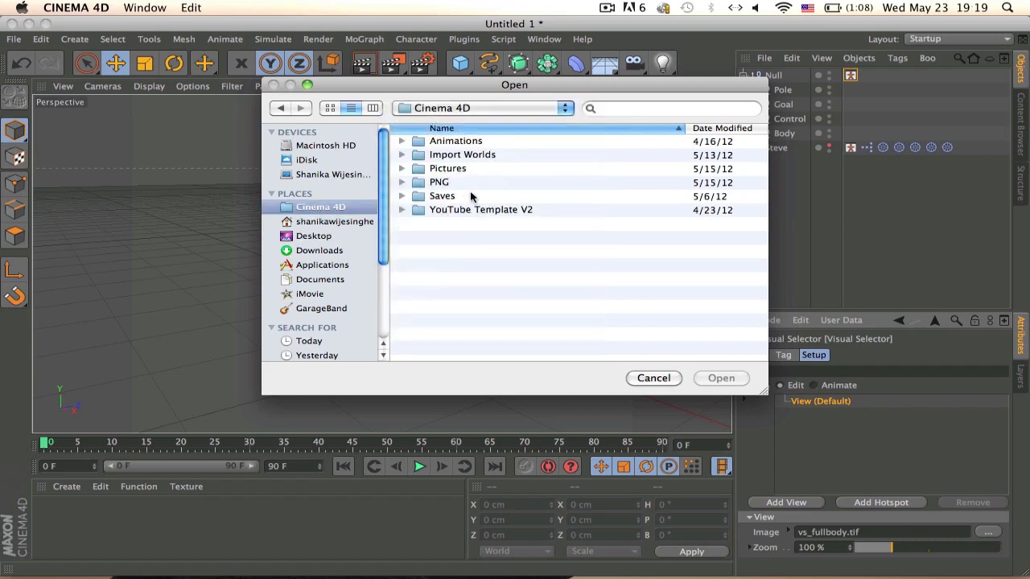
click(438, 184)
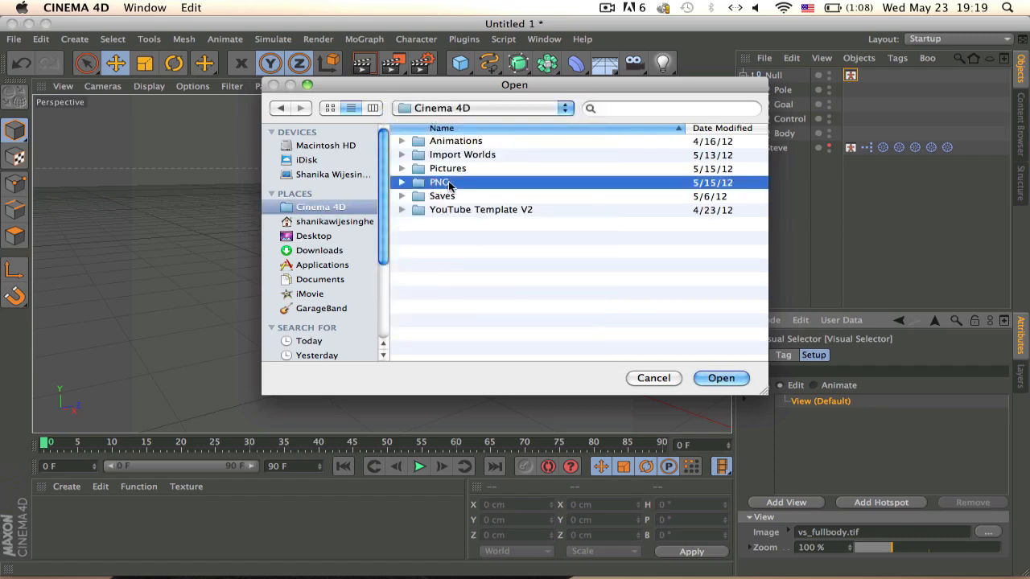
double_click(438, 169)
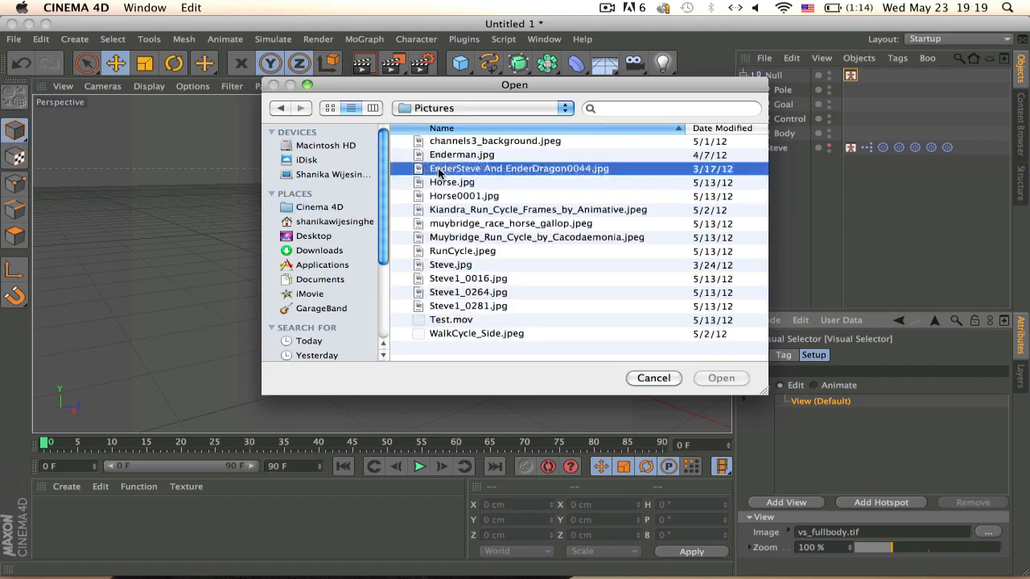
double_click(451, 264)
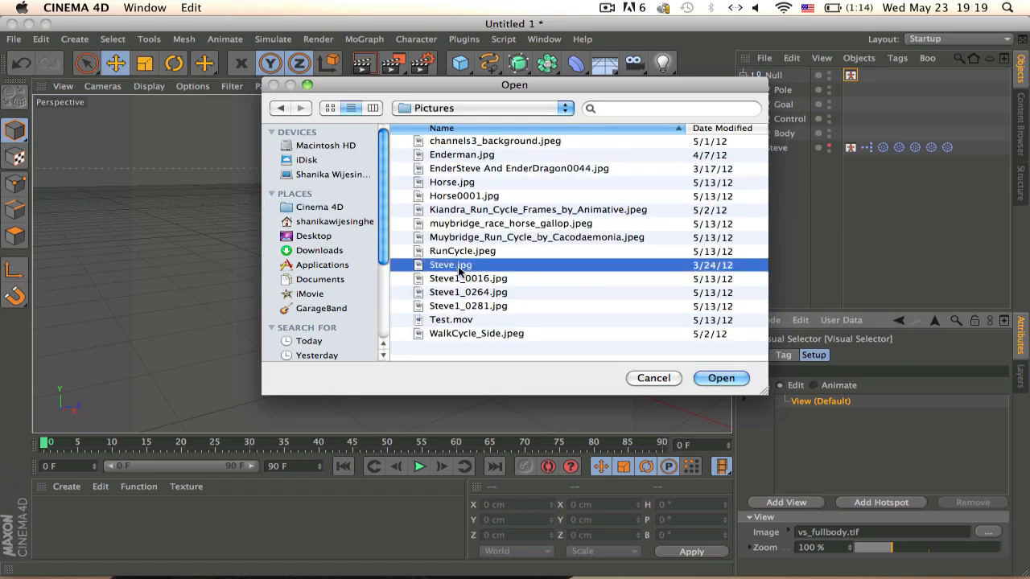
click(577, 215)
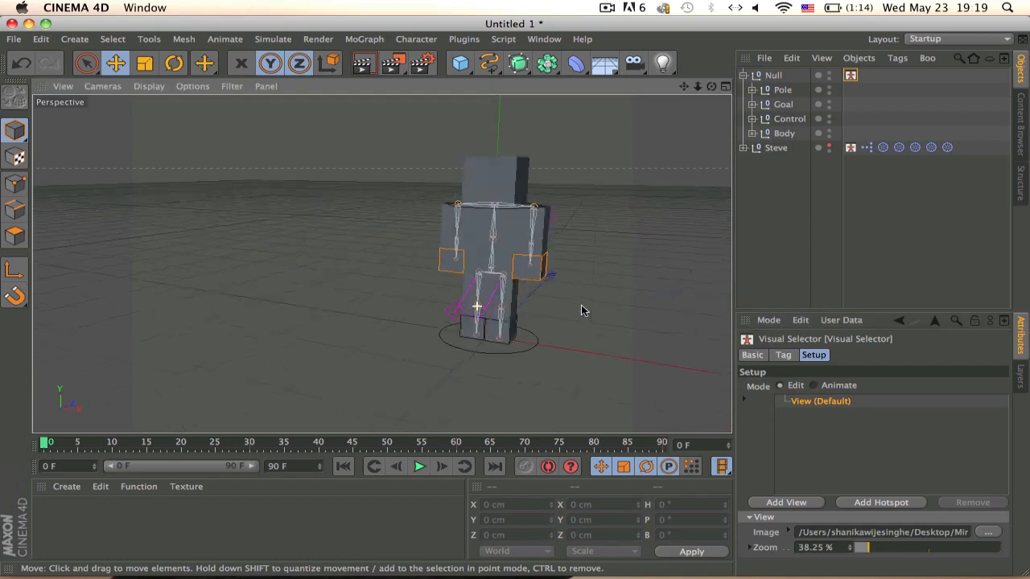
click(781, 355)
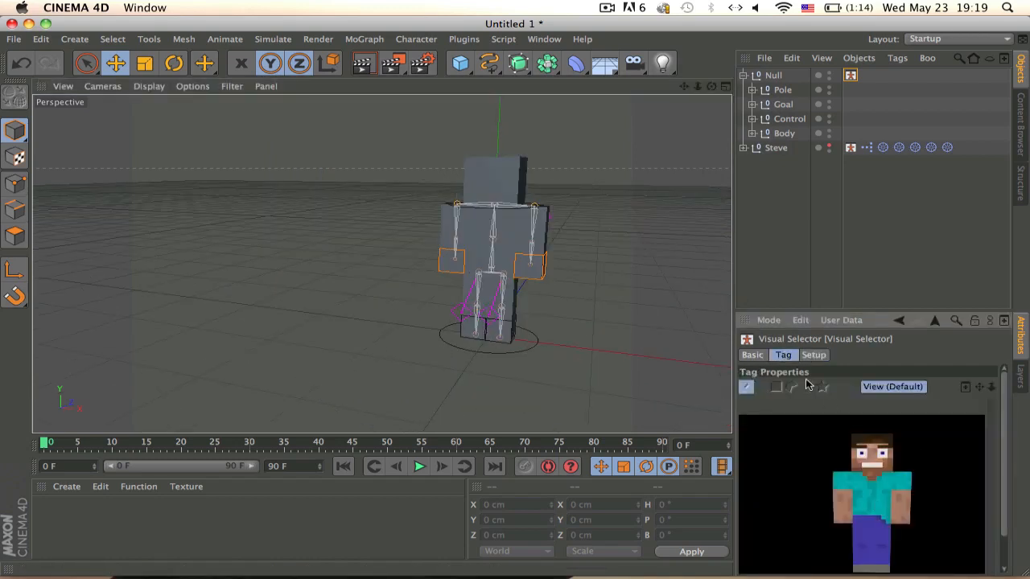
Add a hotspot to the Visual Selector and place a hand icon at 100 % scale on the picture's right-hand arm
click(814, 356)
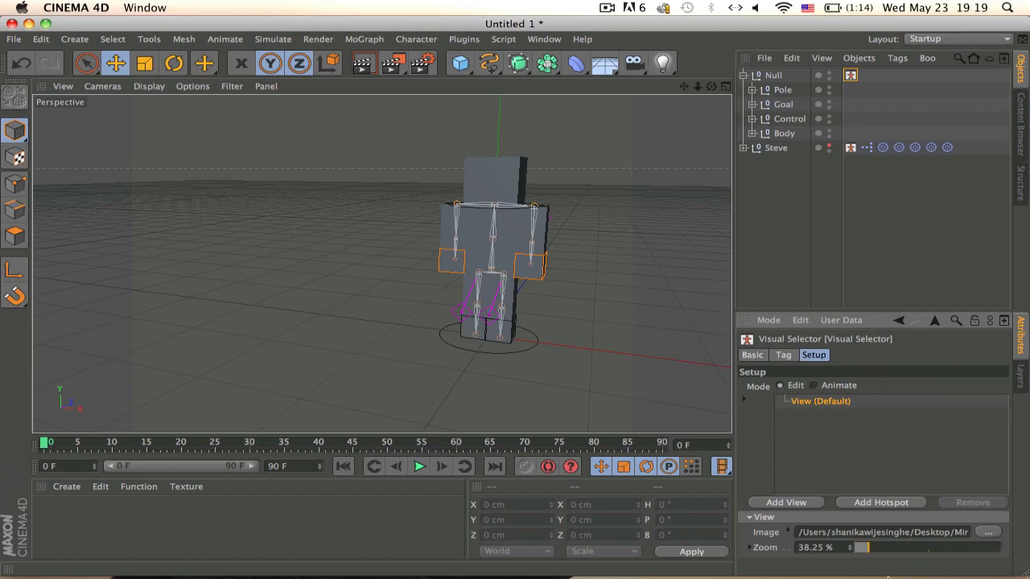
click(877, 503)
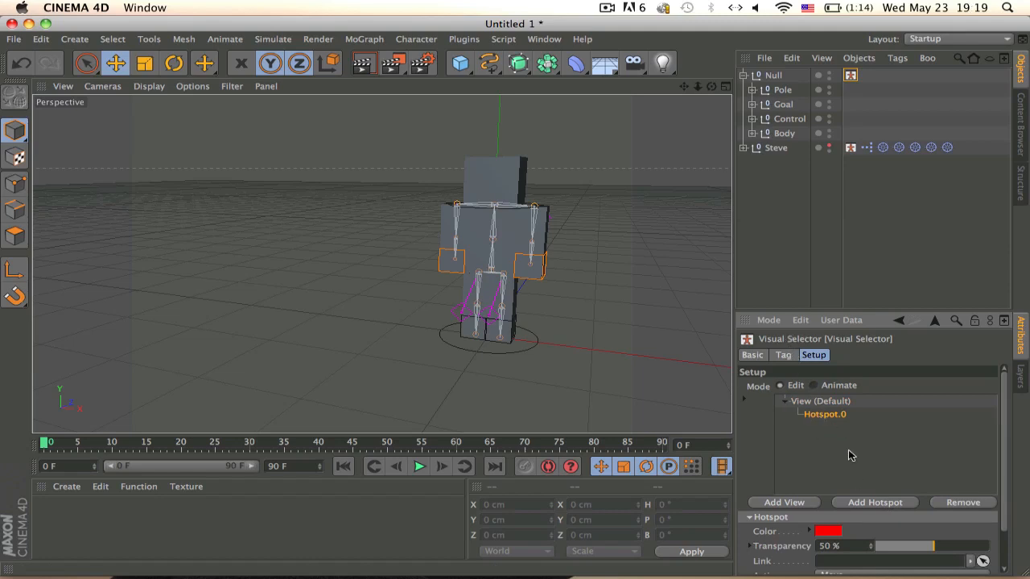
click(782, 354)
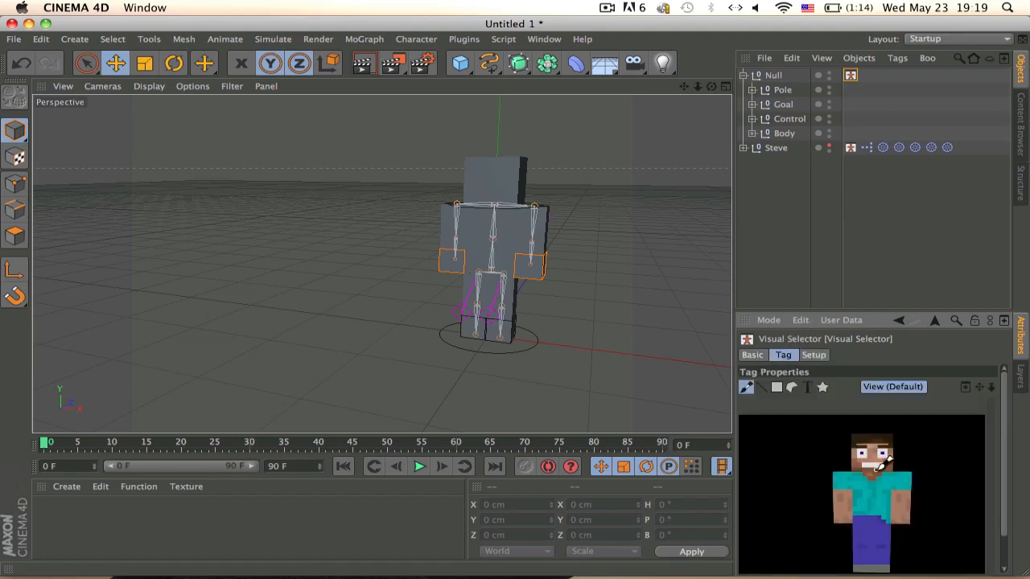
click(822, 388)
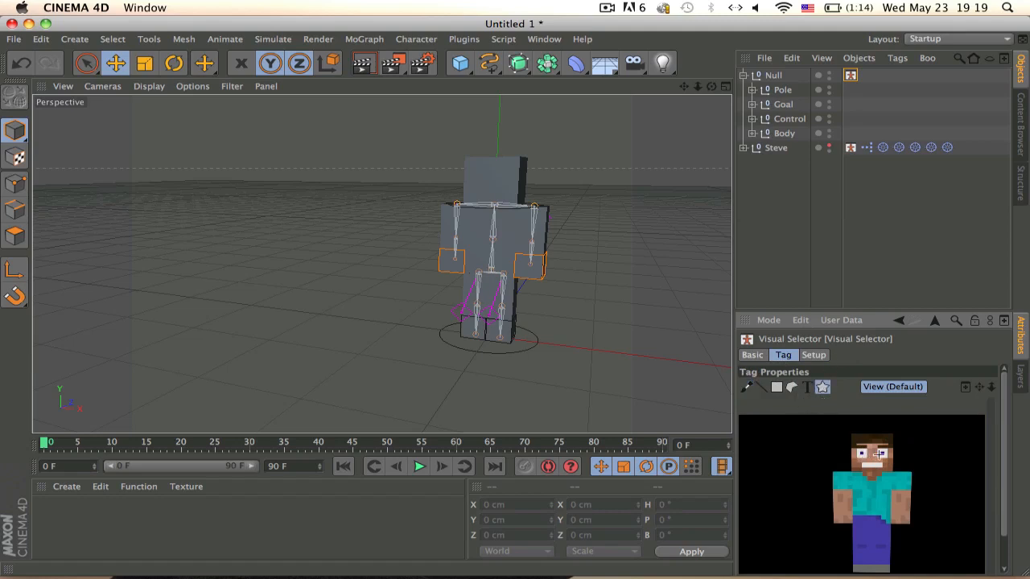
click(902, 518)
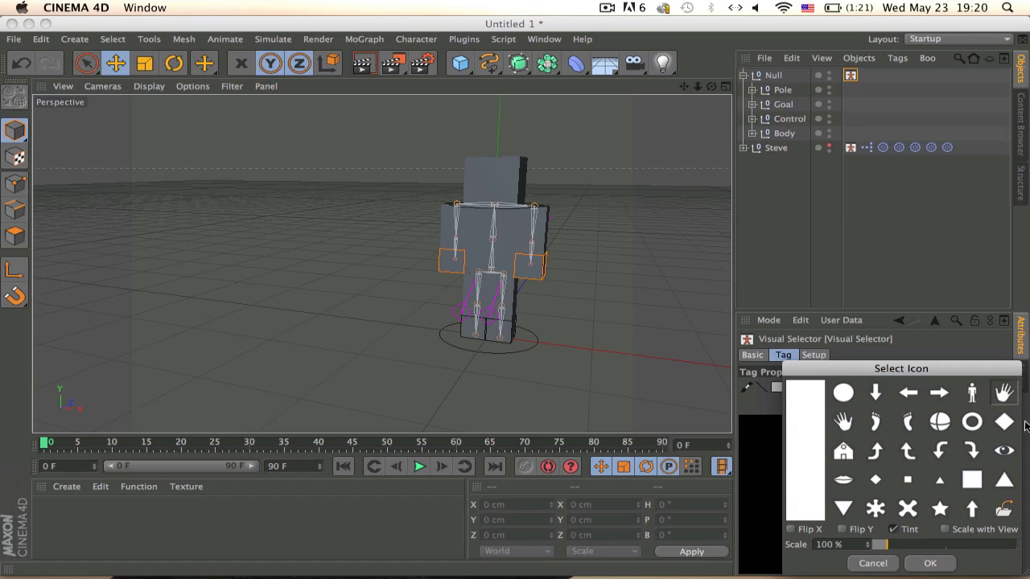
click(935, 561)
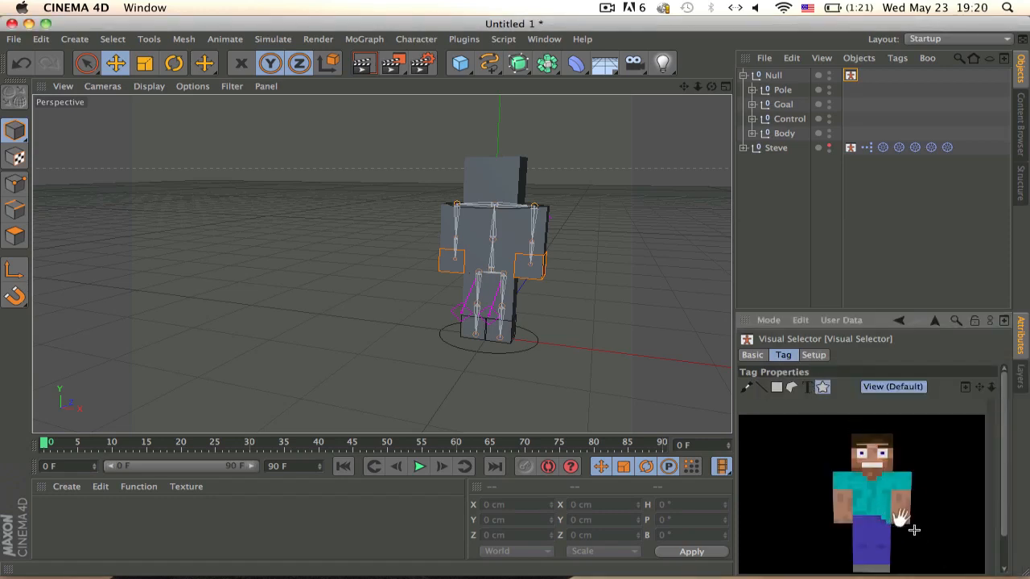
Add a second hotspot and place the mirrored hand icon on the opposite arm of the picture at 100 % scale
click(814, 355)
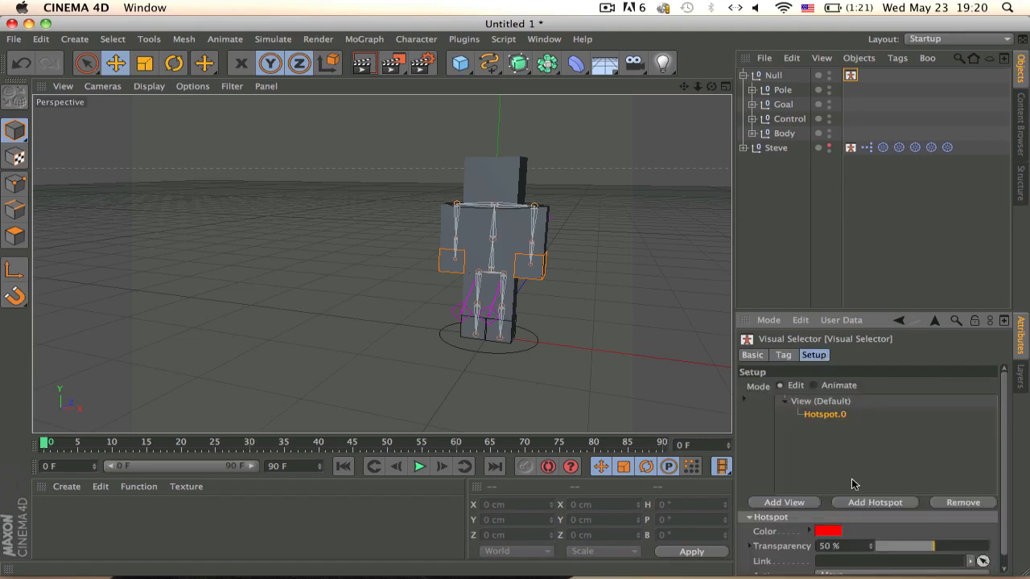
click(869, 505)
click(783, 355)
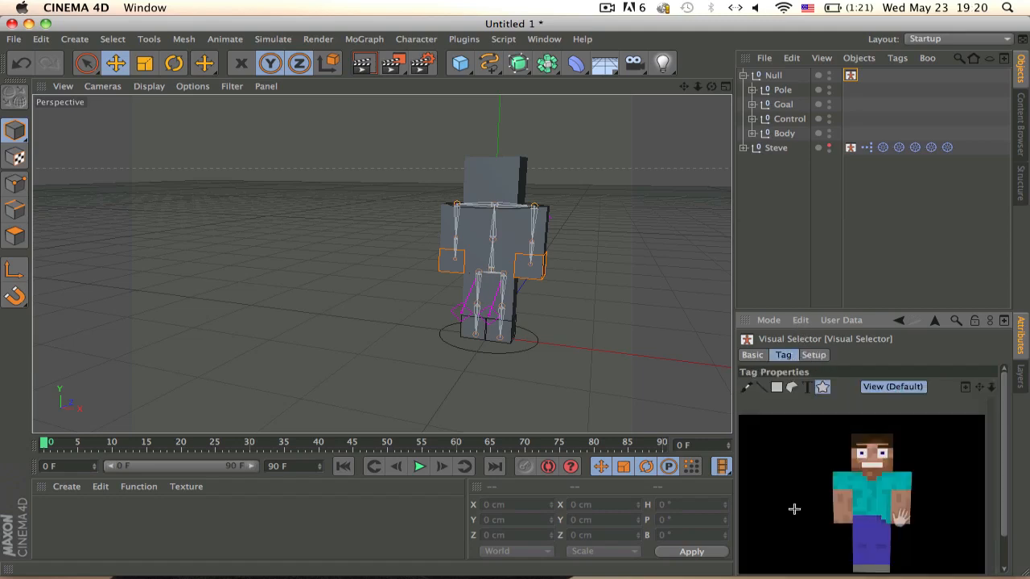
double_click(844, 523)
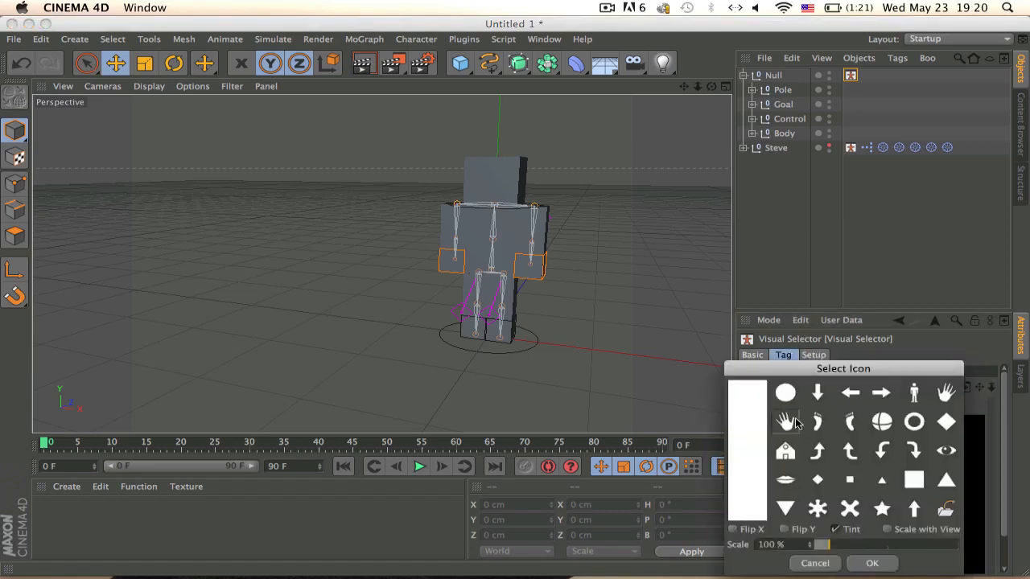
click(885, 563)
Link the ArmR goal to Hotspot.1 of the Visual Selector with Move as its action
click(813, 355)
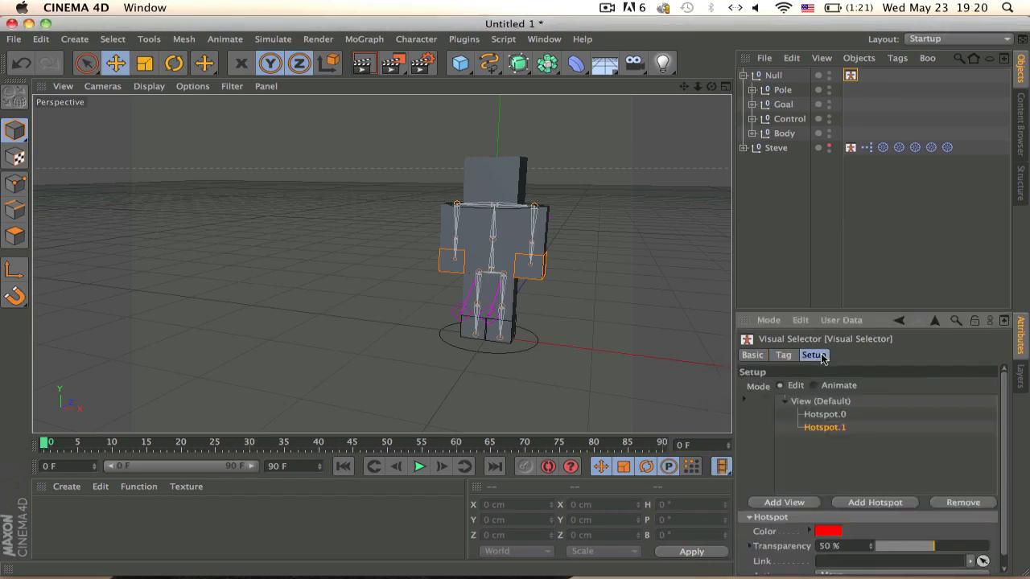
click(831, 413)
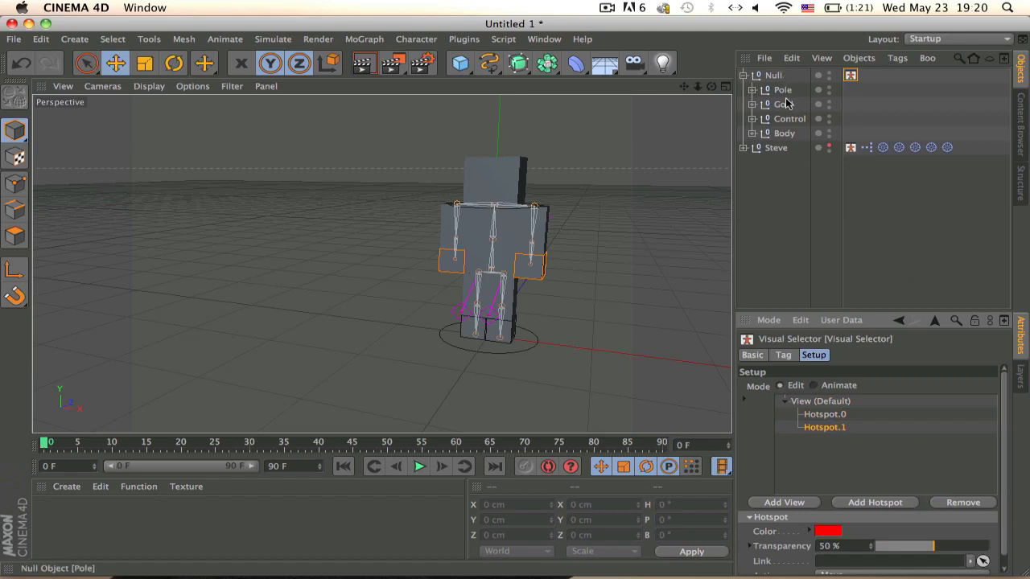
click(752, 104)
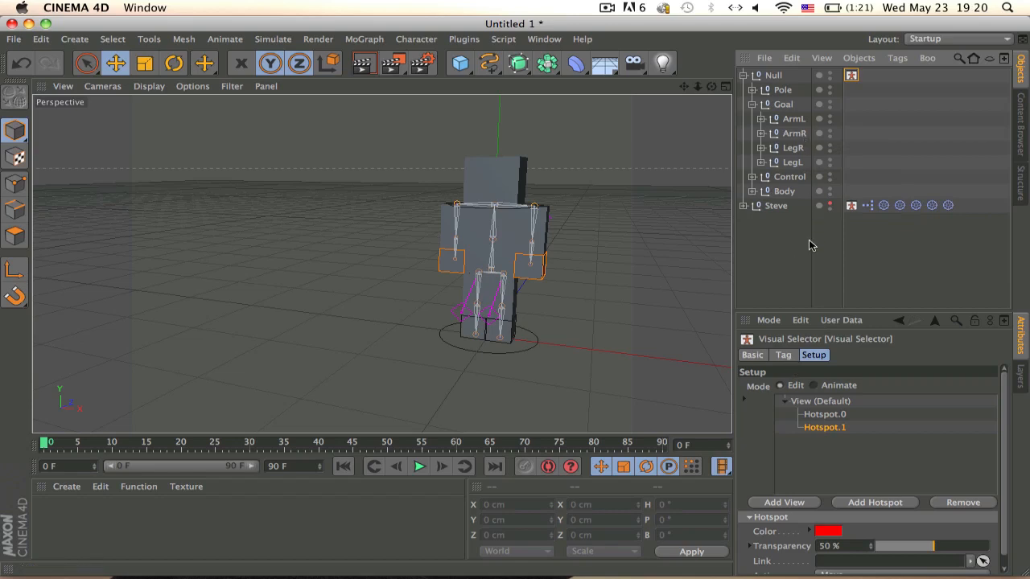
drag(793, 133, 835, 562)
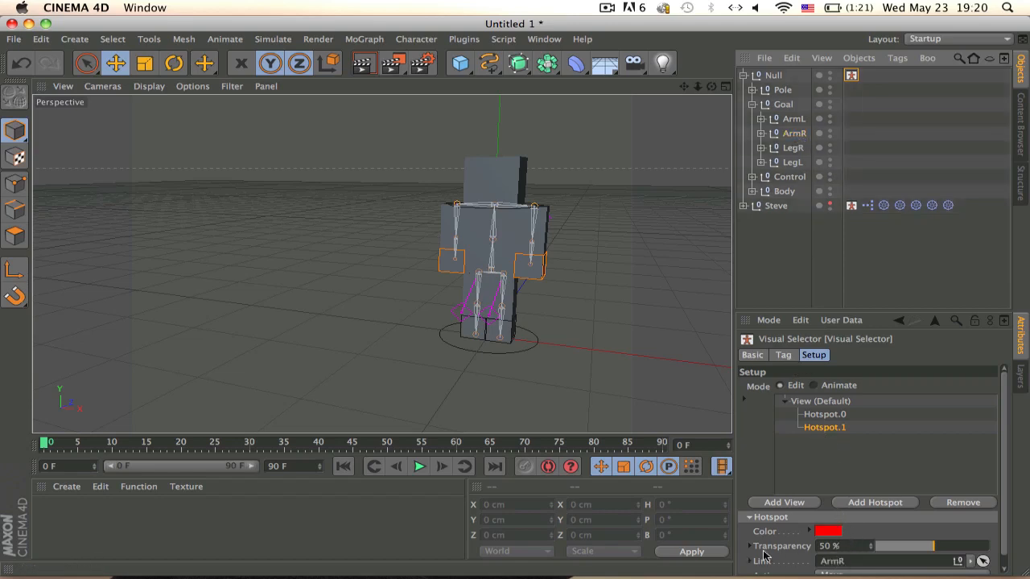
drag(1005, 450, 1006, 510)
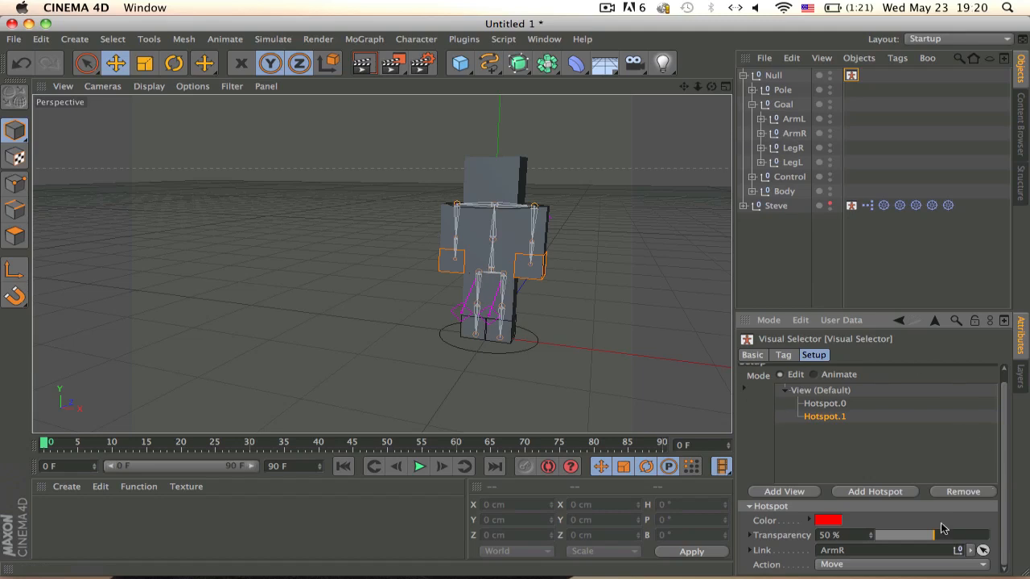
click(875, 563)
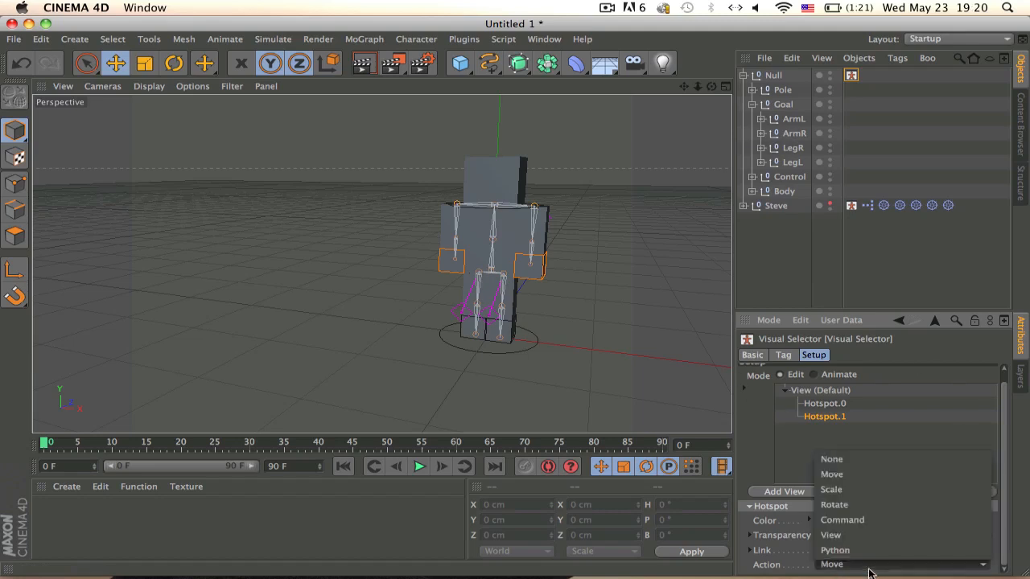
click(863, 475)
Link the ArmL goal to Hotspot.0, keep its action on Move, and fold the Goal group
click(824, 403)
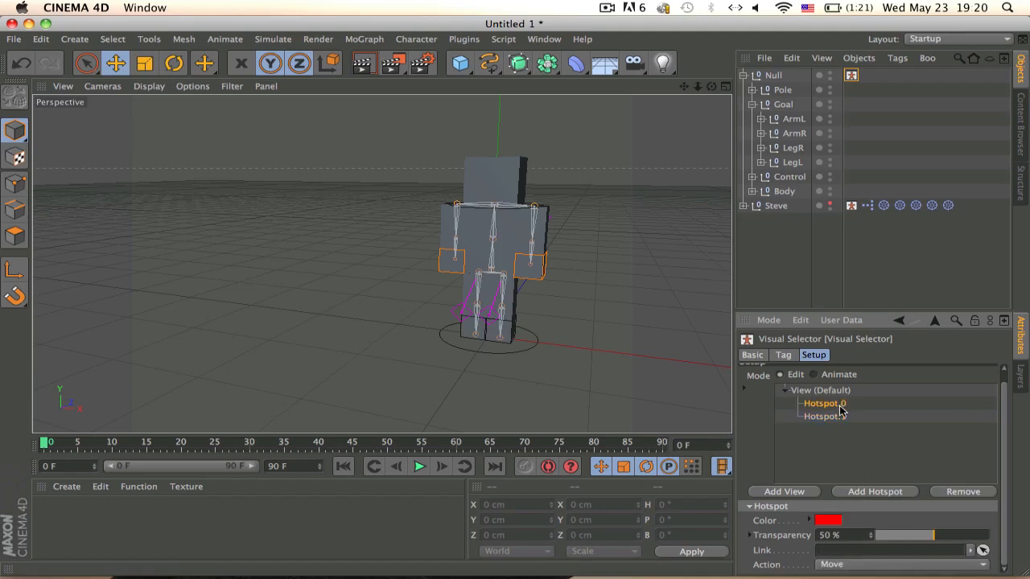
drag(793, 118, 844, 553)
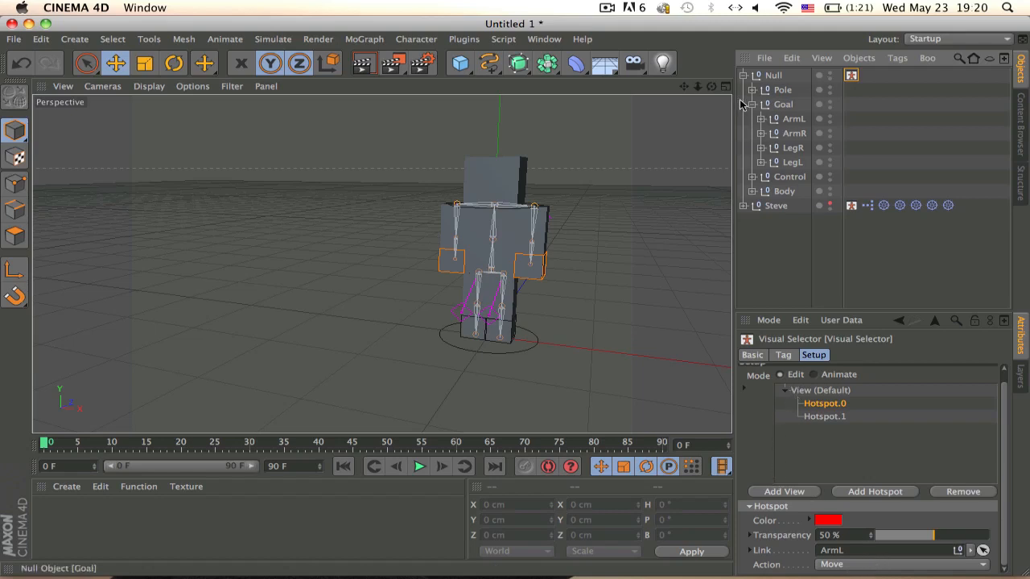
click(846, 563)
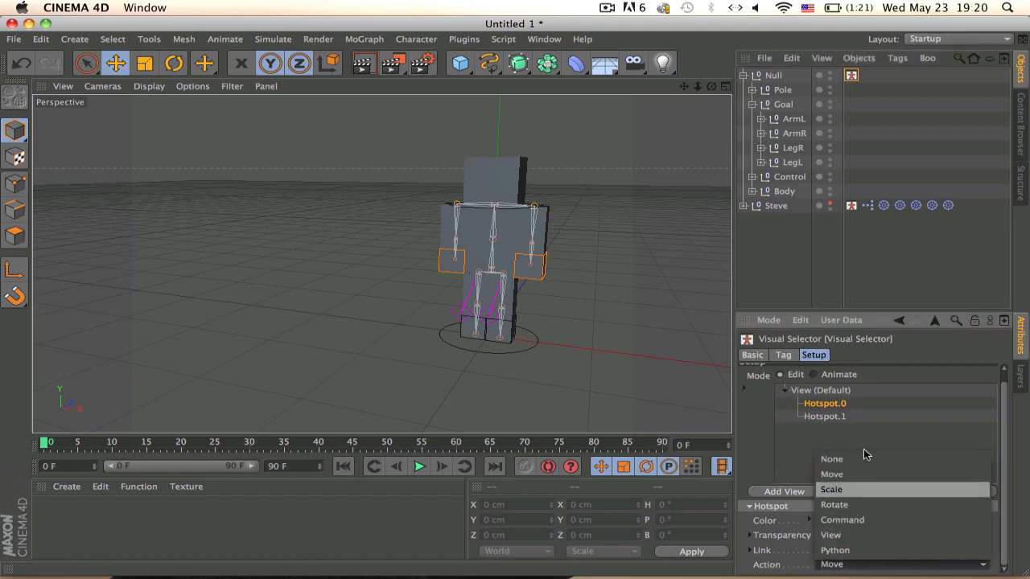
click(893, 269)
click(751, 104)
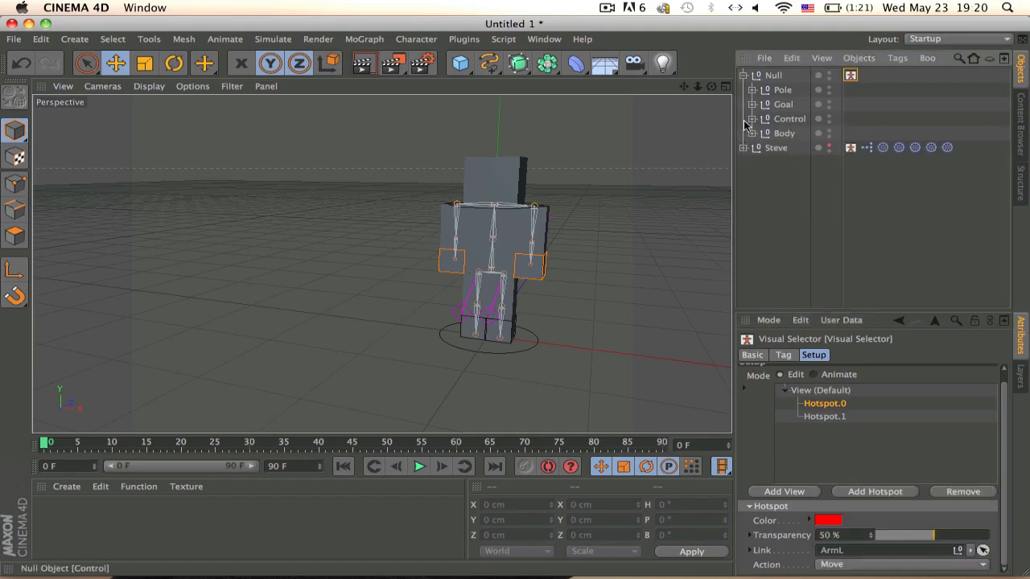
Examine the contents of the Body group and unfold the Control null's joint hierarchy, leaving the Body group folded
click(751, 134)
alt+middle_drag(563, 258, 483, 222)
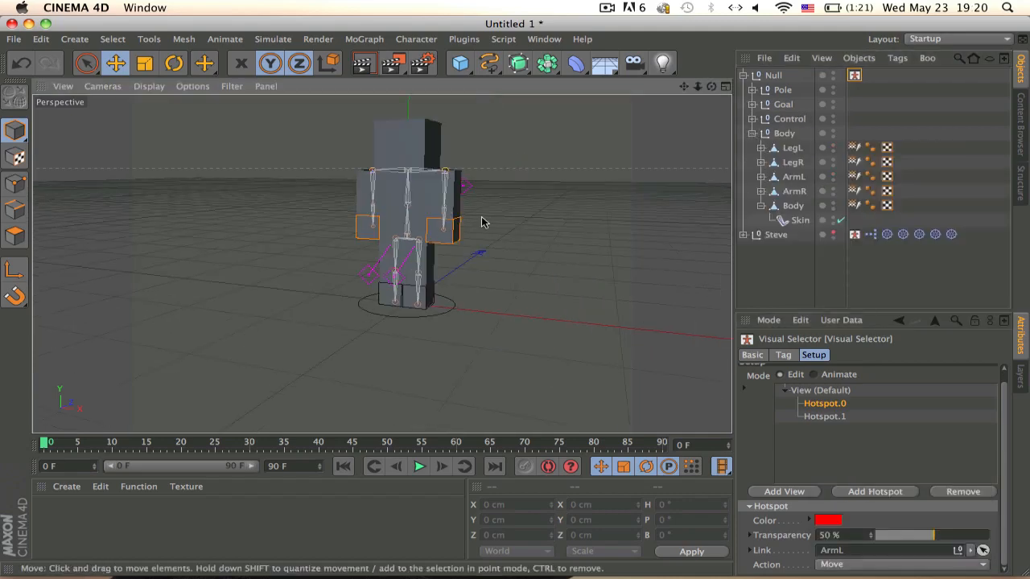
alt+right_drag(482, 218, 416, 184)
alt+middle_drag(416, 184, 507, 204)
alt+right_drag(506, 201, 798, 87)
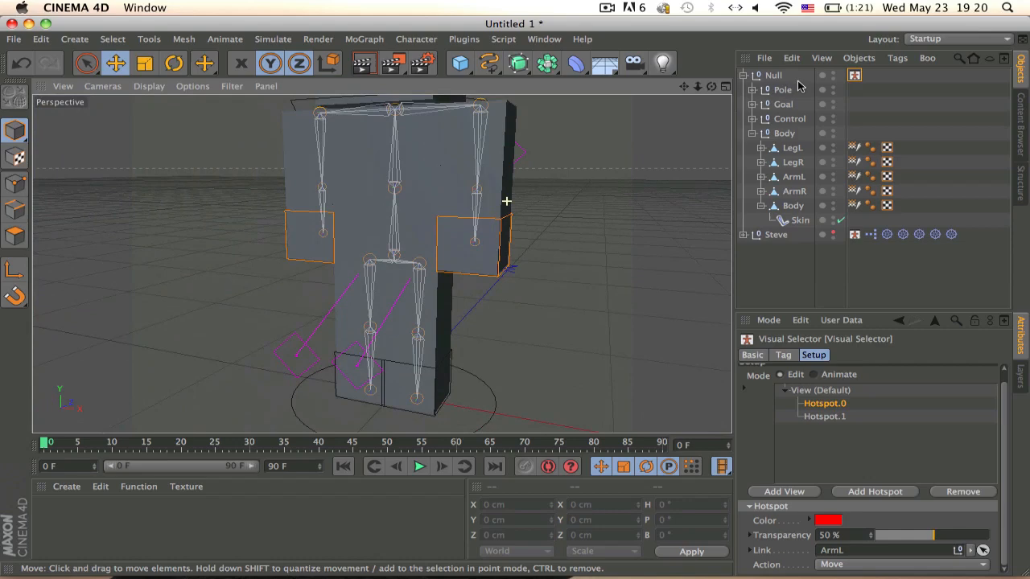
click(751, 119)
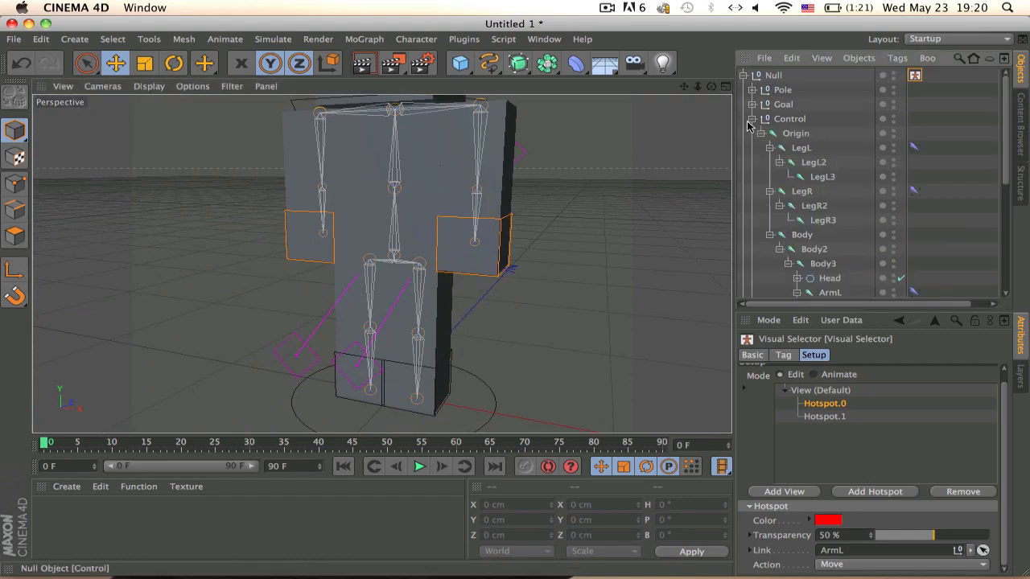
scroll(751, 142, down, 5)
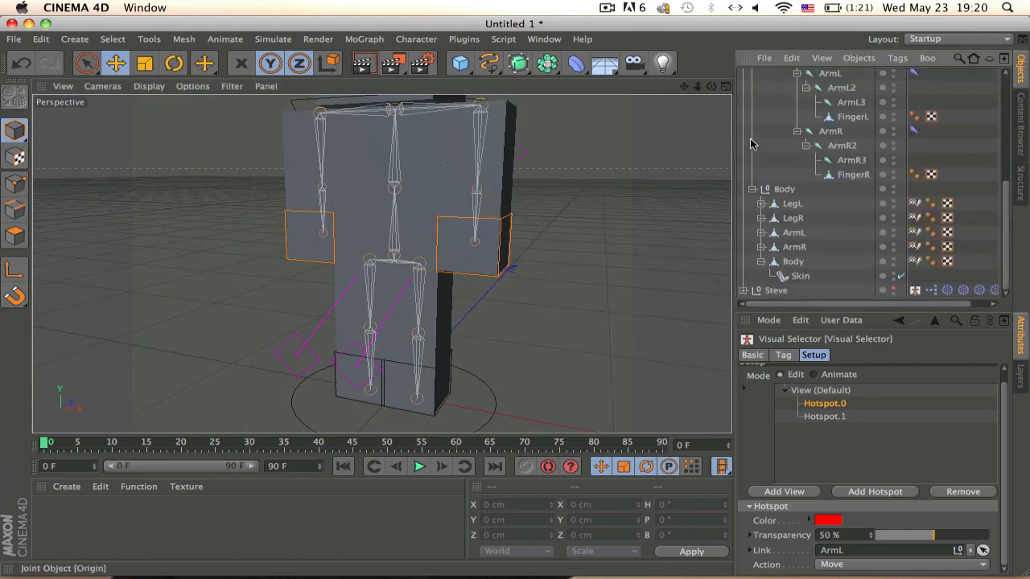
click(781, 189)
click(751, 189)
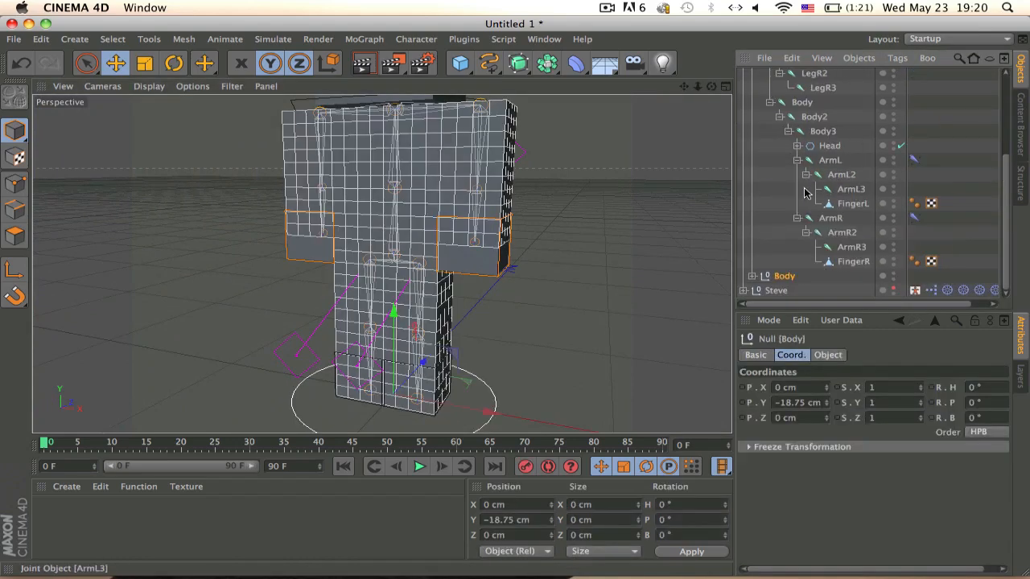
Try rotating the Body joint inside the Control hierarchy to bend the torso, and undo the rotation
click(804, 112)
click(802, 105)
key(r)
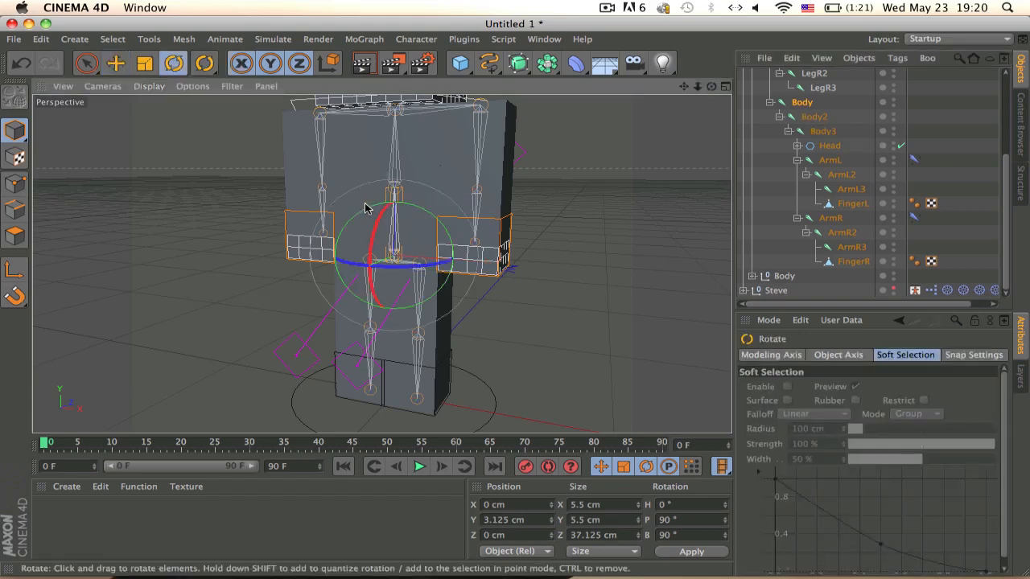
drag(364, 207, 318, 402)
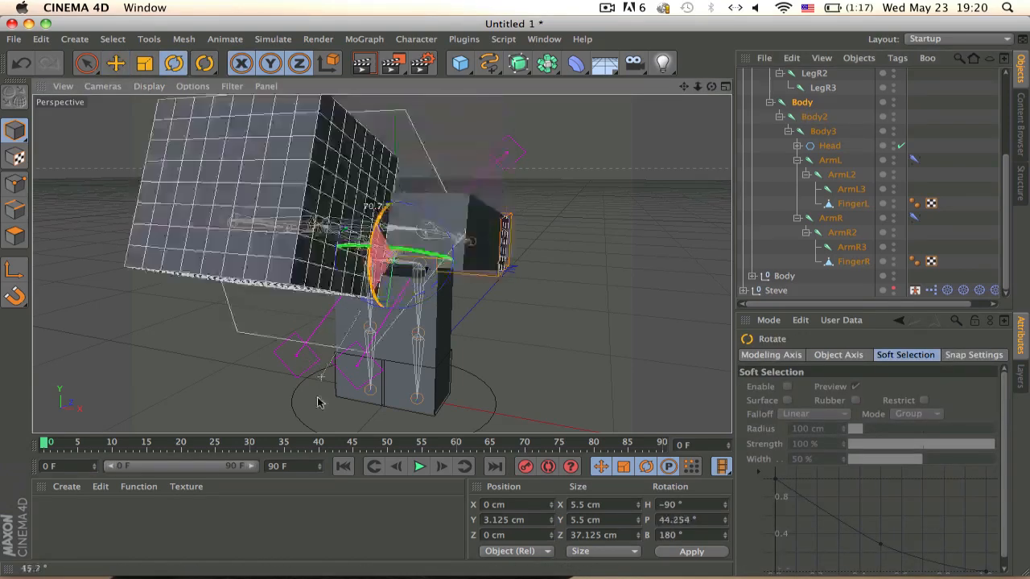
key(super+z)
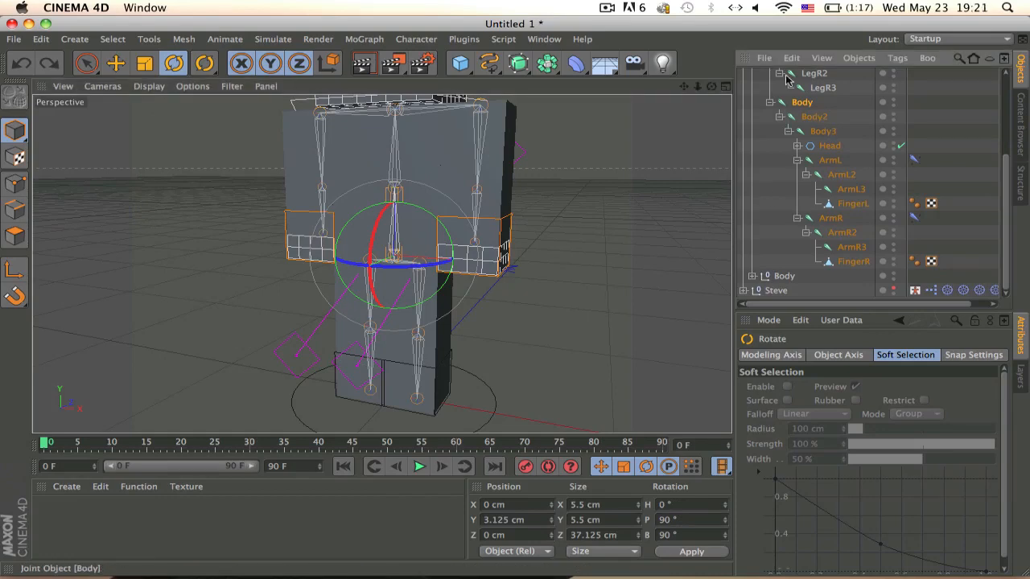
Display the Control null as a circle in the XZ orientation with a 35 cm radius
scroll(788, 113, up, 5)
click(789, 118)
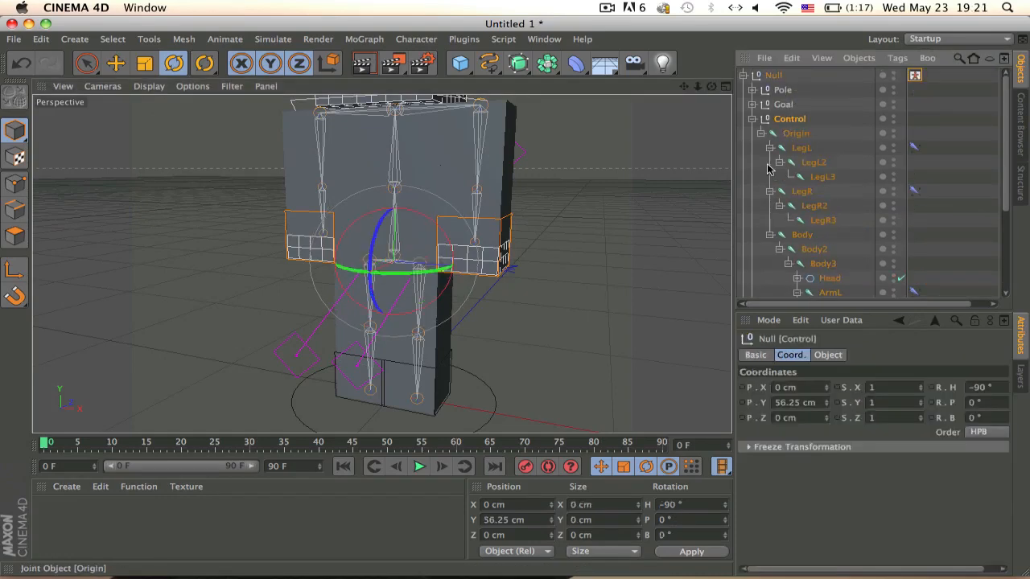
right_click(794, 122)
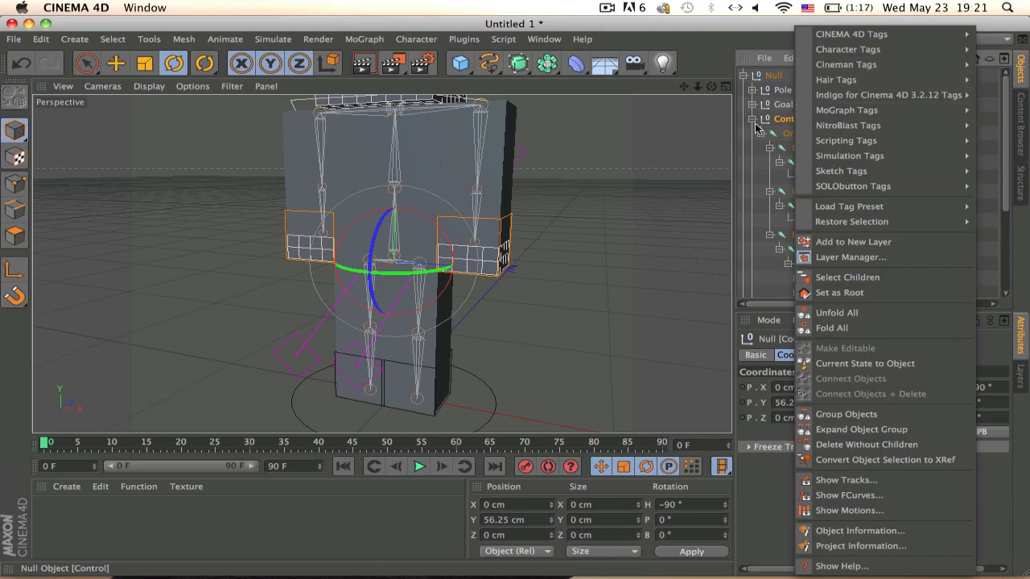
click(771, 122)
click(828, 355)
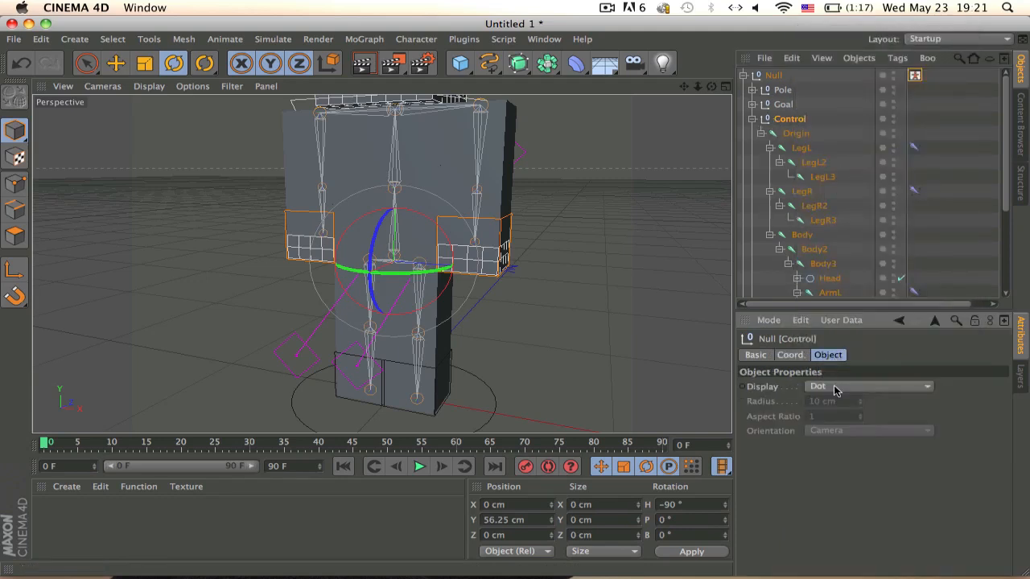
click(834, 388)
click(862, 206)
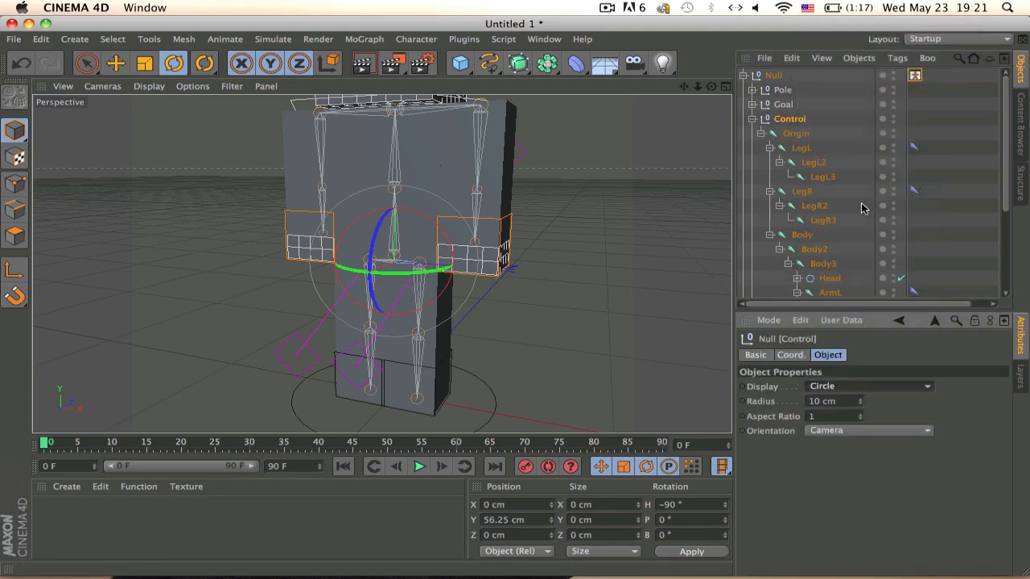
click(855, 437)
click(855, 485)
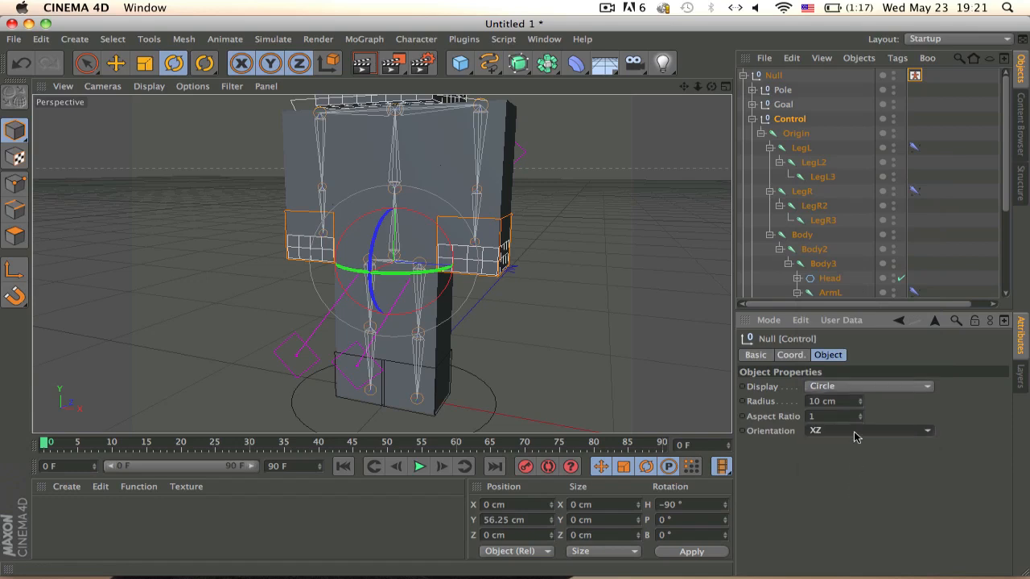
click(845, 401)
text(35)
key(Return)
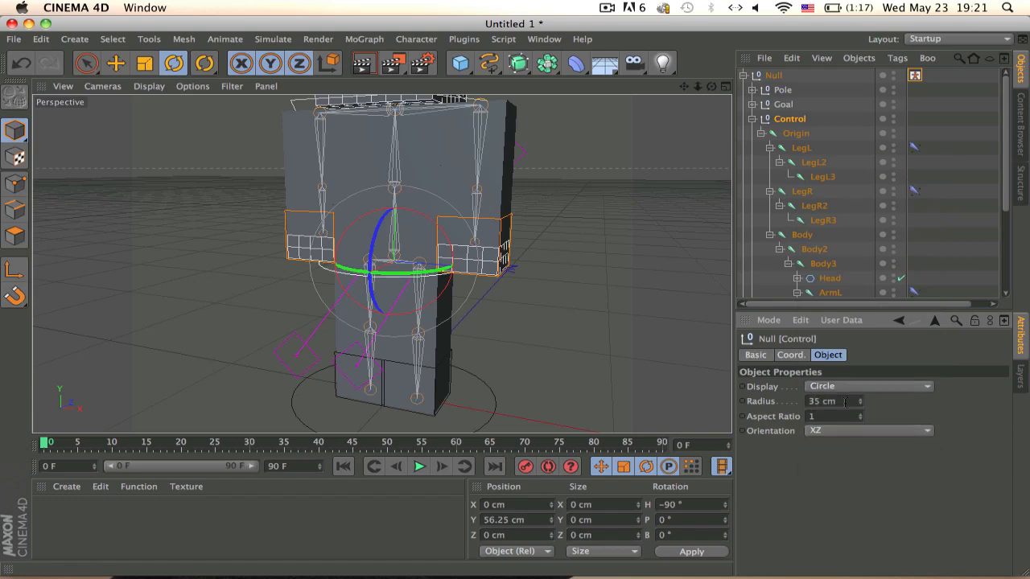
Raise only the Control null's axis to a Y position of 59.375 cm, and leave axis editing
key(e)
click(14, 270)
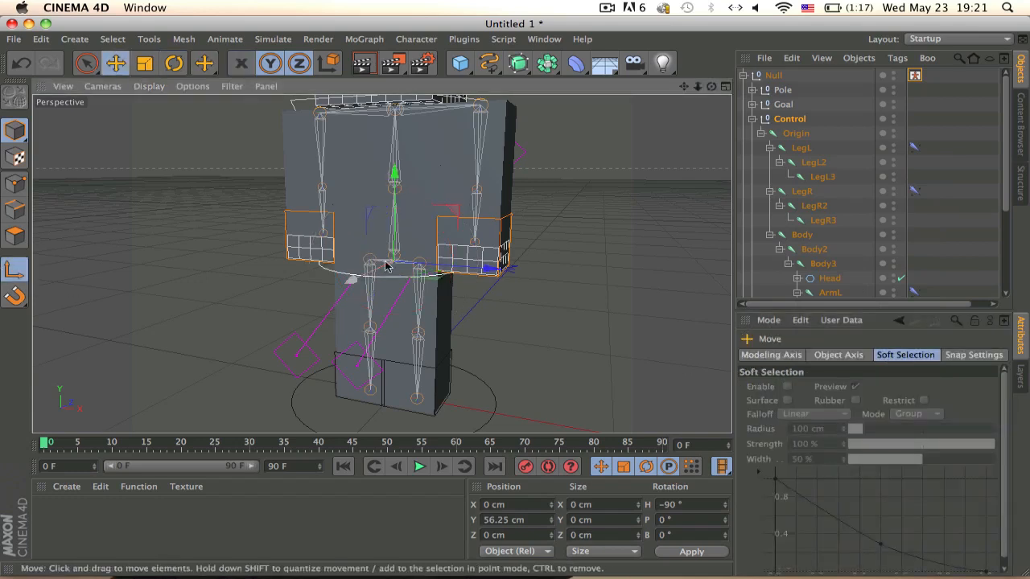
drag(393, 234, 459, 201)
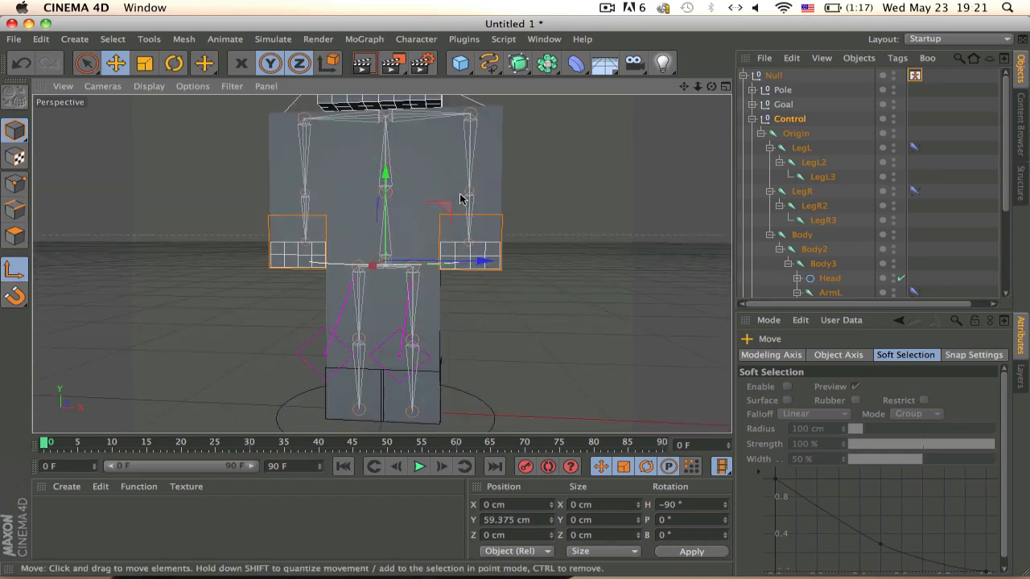
click(10, 272)
Try moving the Control null to test the rig, undoing each trial move
drag(486, 262, 516, 233)
key(super+z)
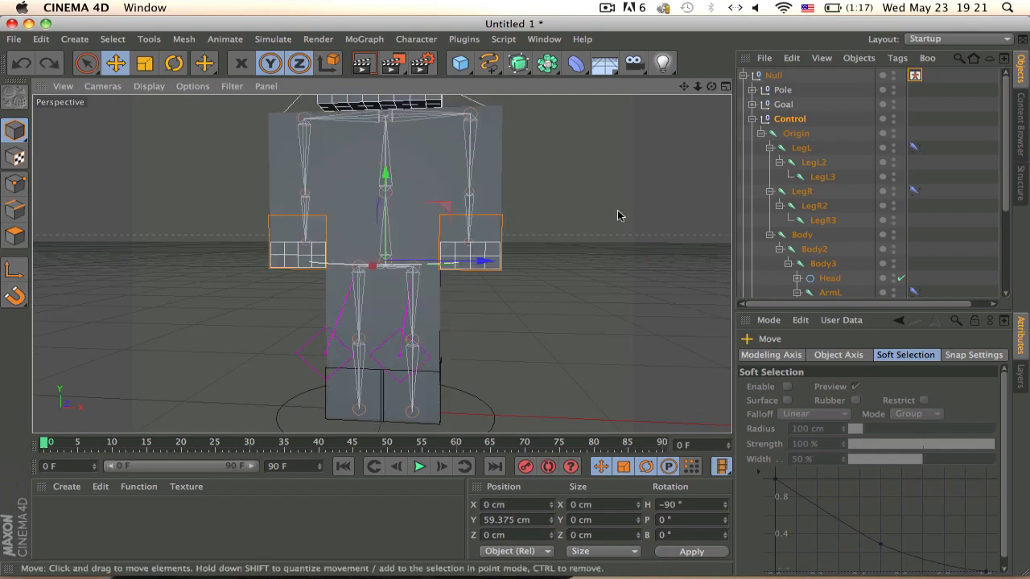
drag(672, 217, 632, 314)
key(super+z)
Group the Body joint under Origin into a new null
alt+drag(666, 248, 535, 252)
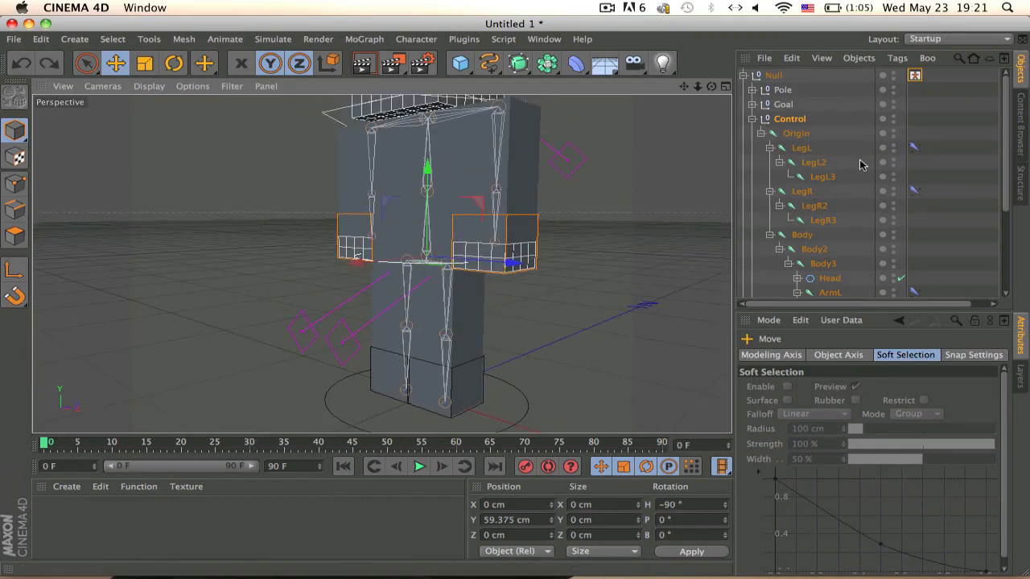
scroll(800, 137, down, 3)
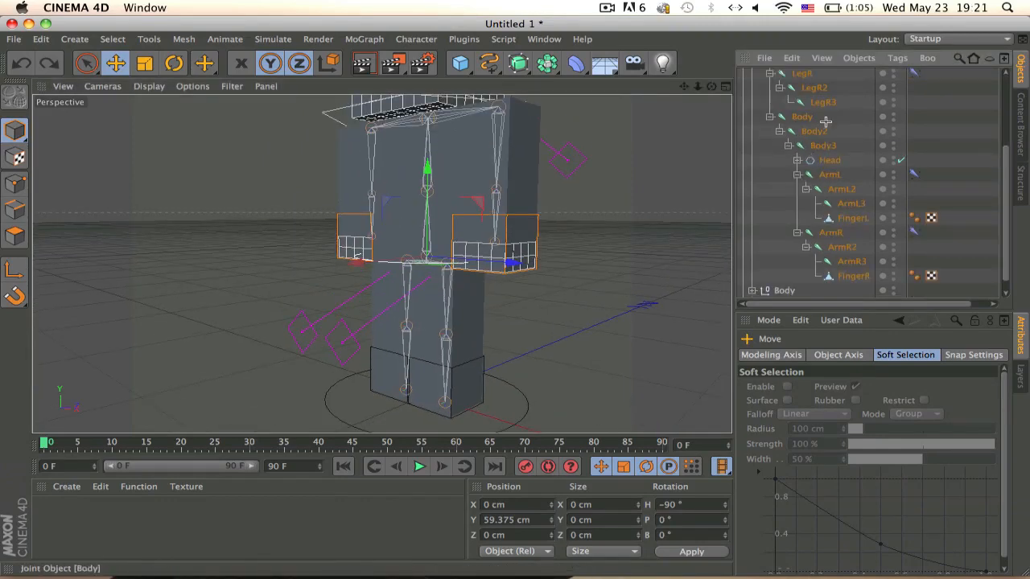
click(795, 120)
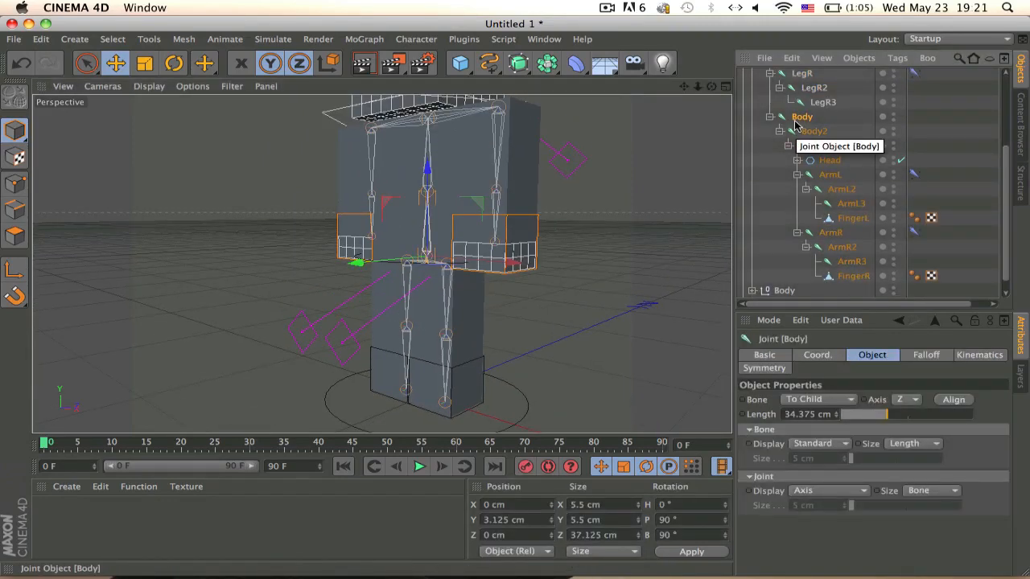
key(h)
key(super+z)
key(super+z)
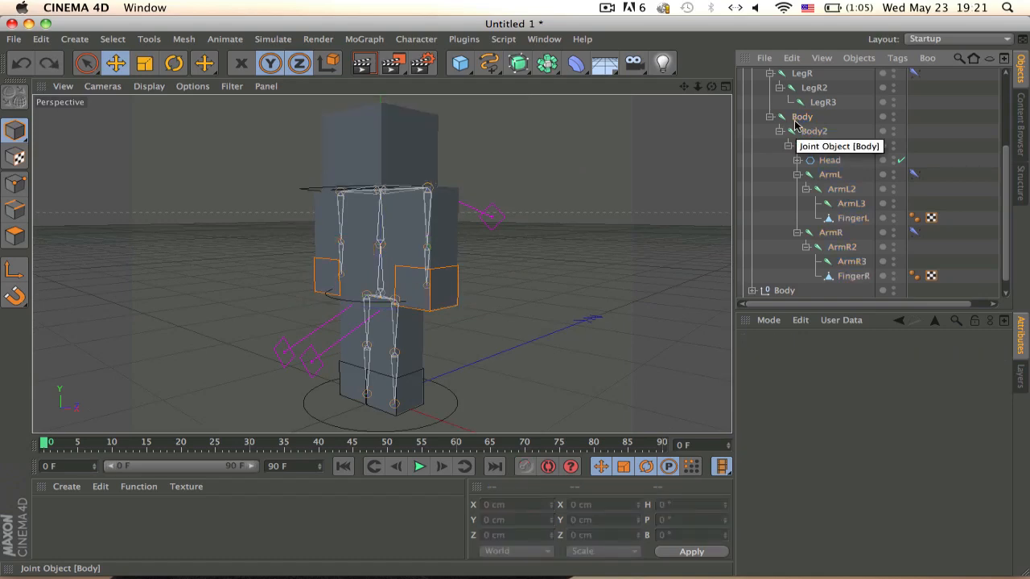
click(795, 124)
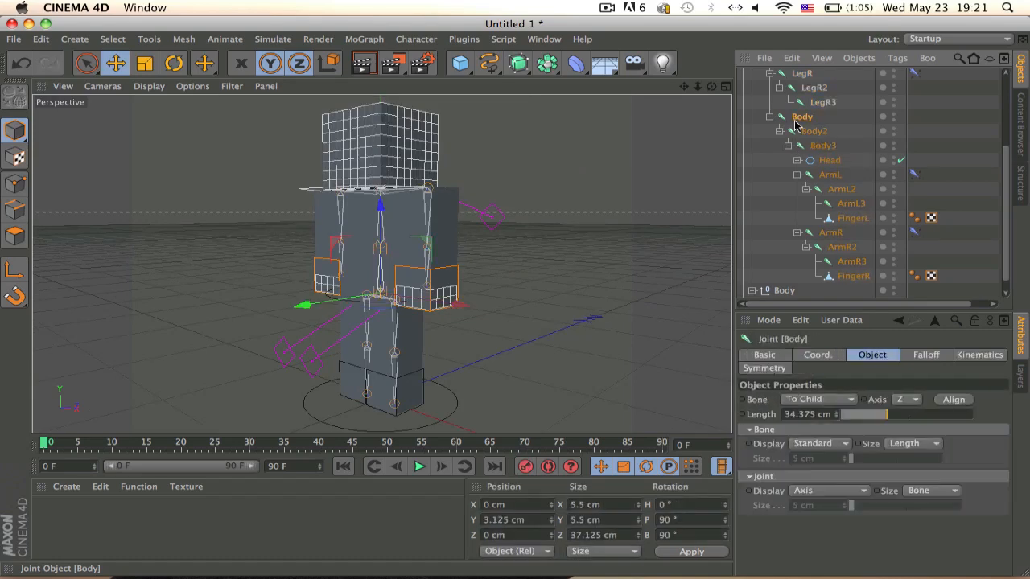
key(alt+g)
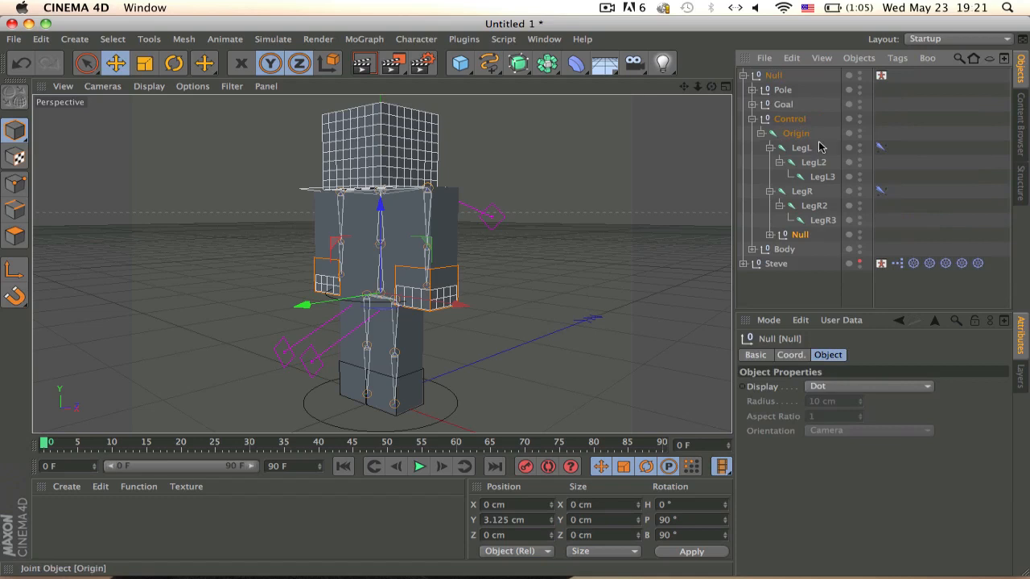
Rename the new null above the Body joint as body
alt+middle_drag(572, 237, 575, 190)
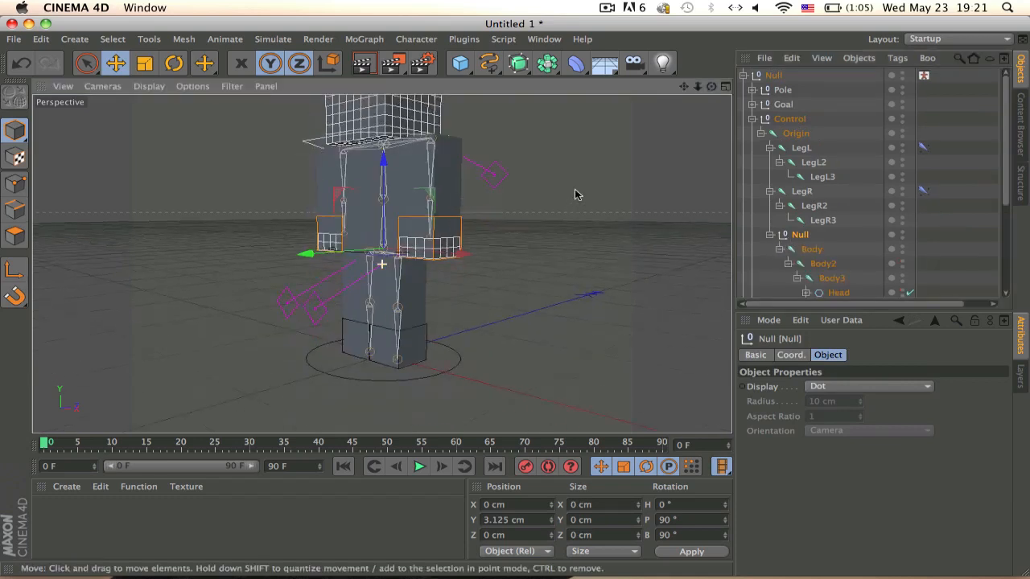
click(806, 239)
key(d)
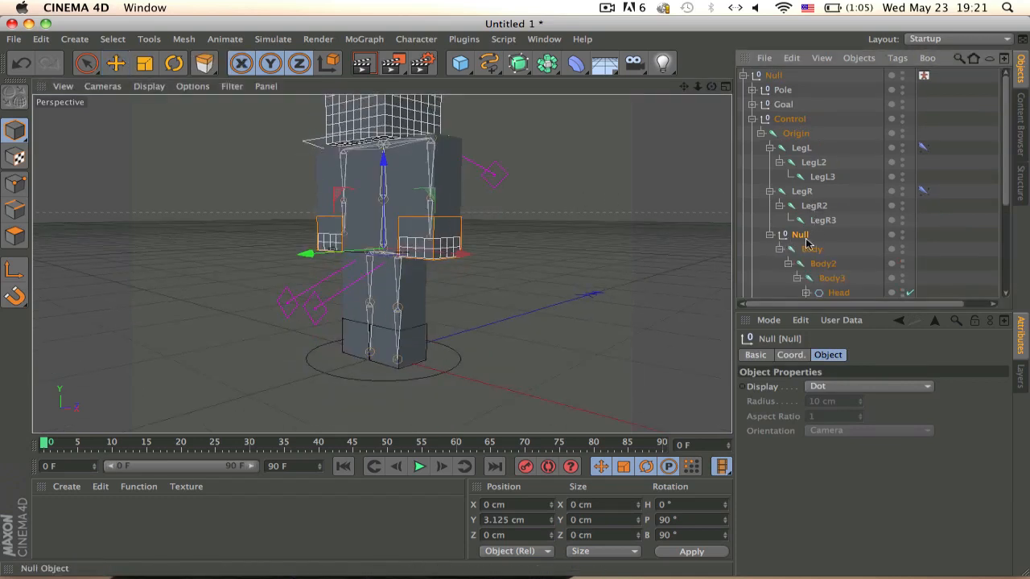
click(806, 231)
double_click(805, 234)
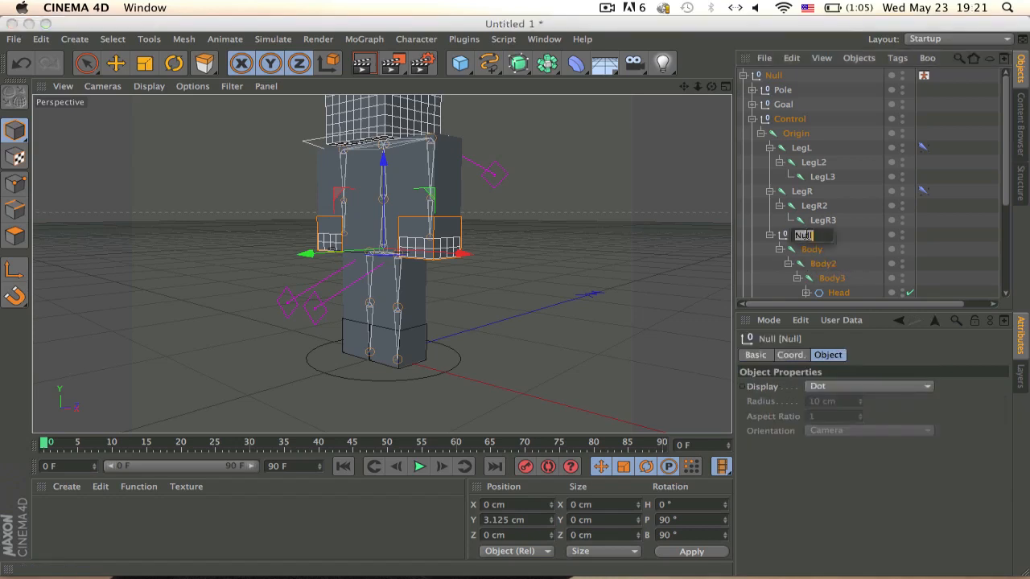
text(body)
key(Return)
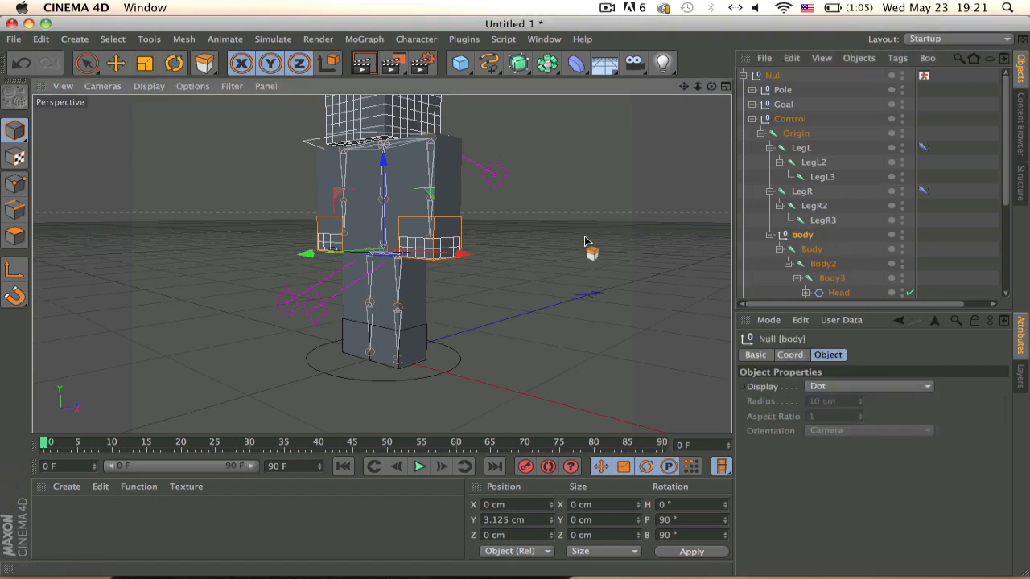
Raise only the body null's axis to a Y position of 31.25 cm
alt+middle_drag(590, 247, 643, 247)
key(e)
click(13, 270)
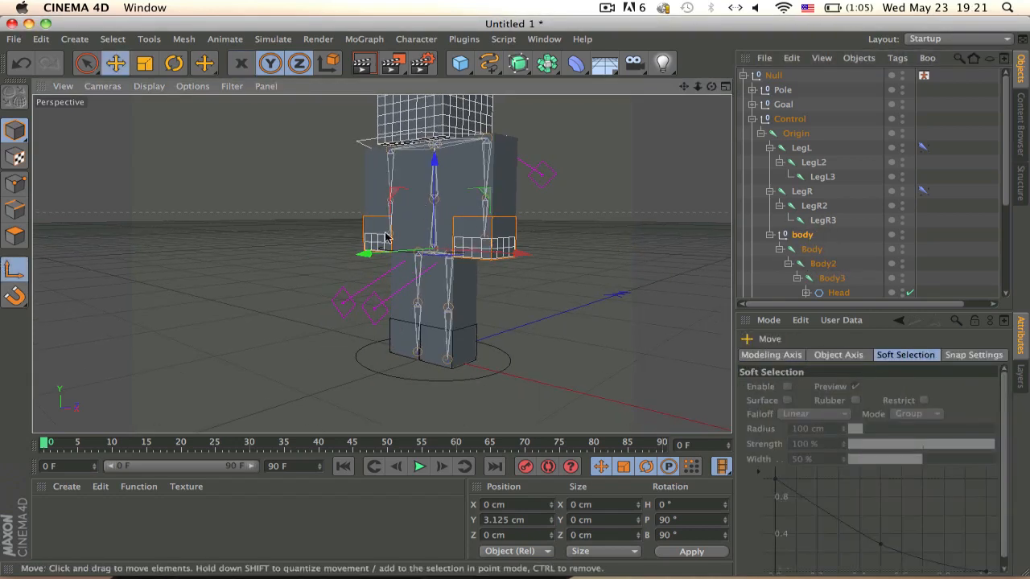
drag(439, 219, 441, 174)
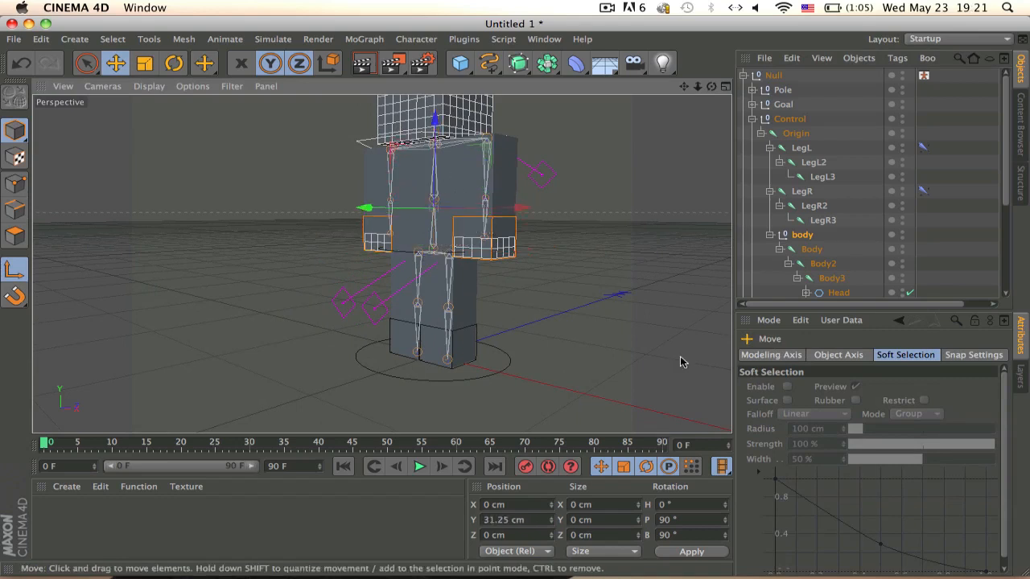
Display the body null as a circle with a 35 cm radius
click(802, 235)
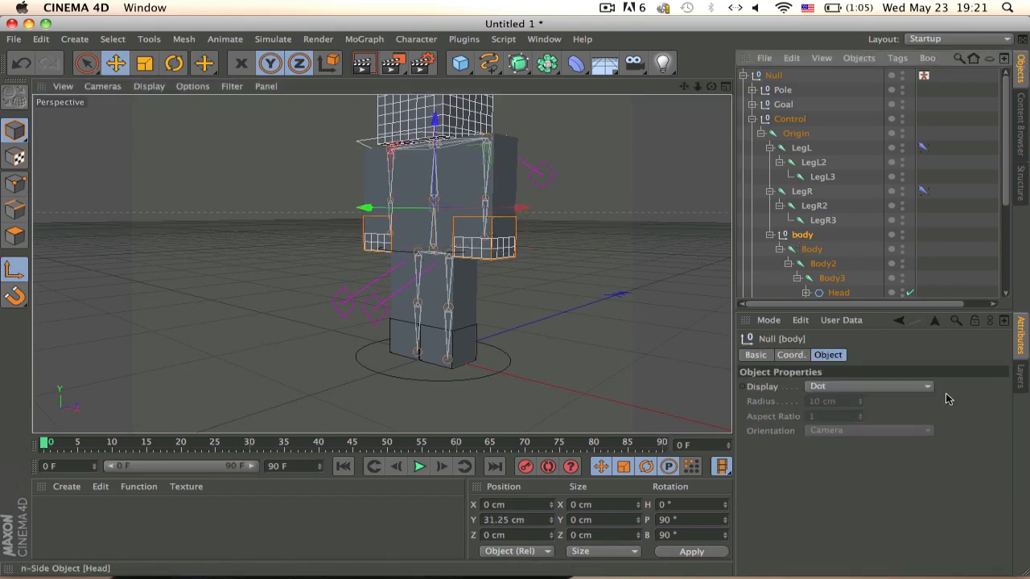
click(885, 388)
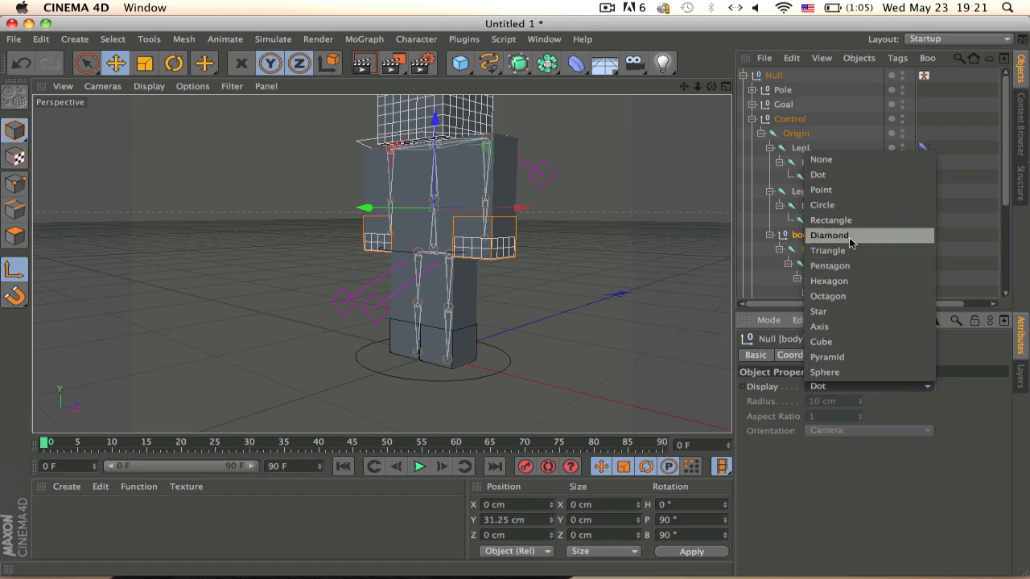
click(864, 205)
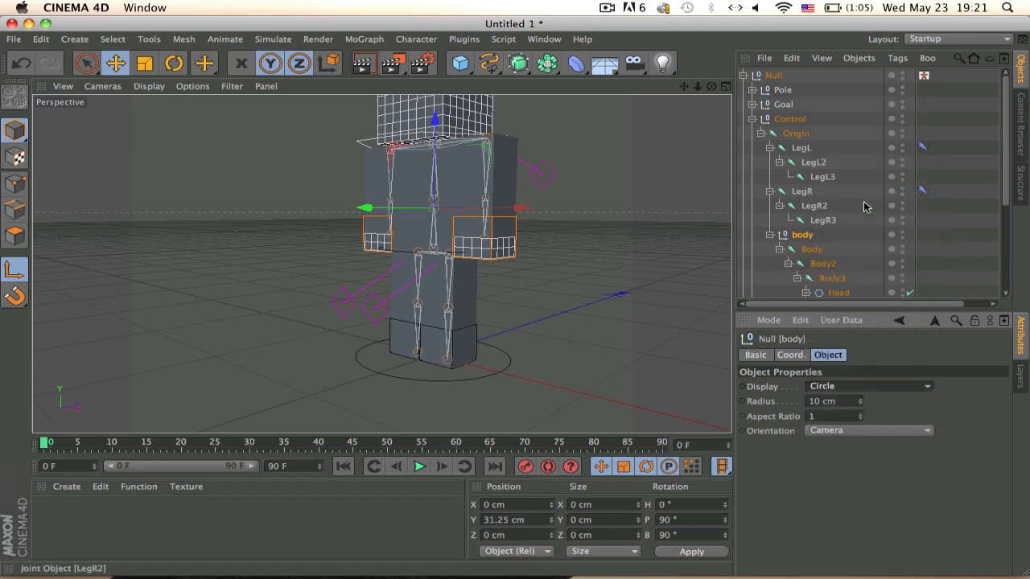
click(829, 402)
text(35)
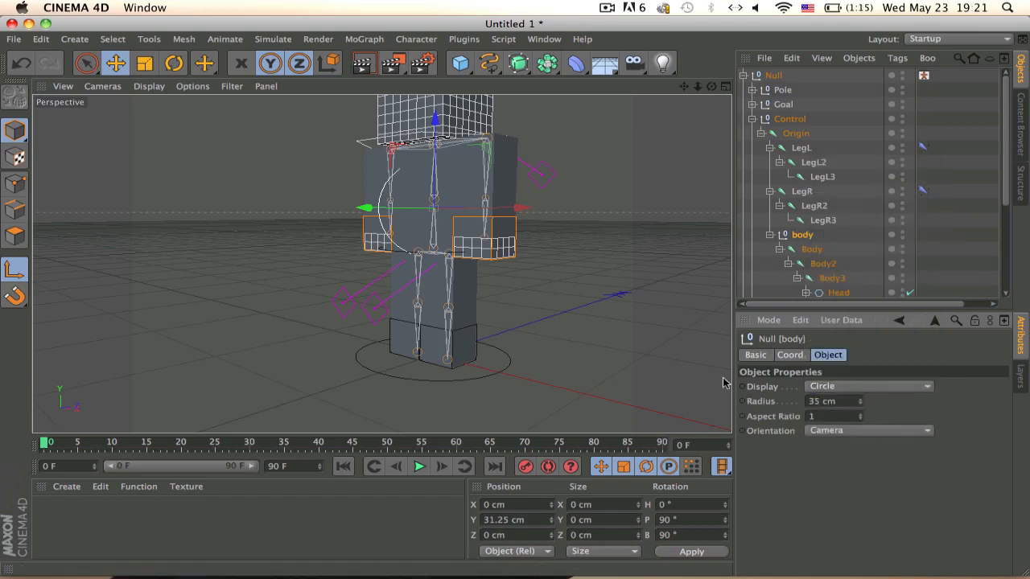
Orient the body null's circle in XY after trying ZY and XZ, and lower only its axis to a Y position of 28.125 cm
click(829, 430)
click(820, 475)
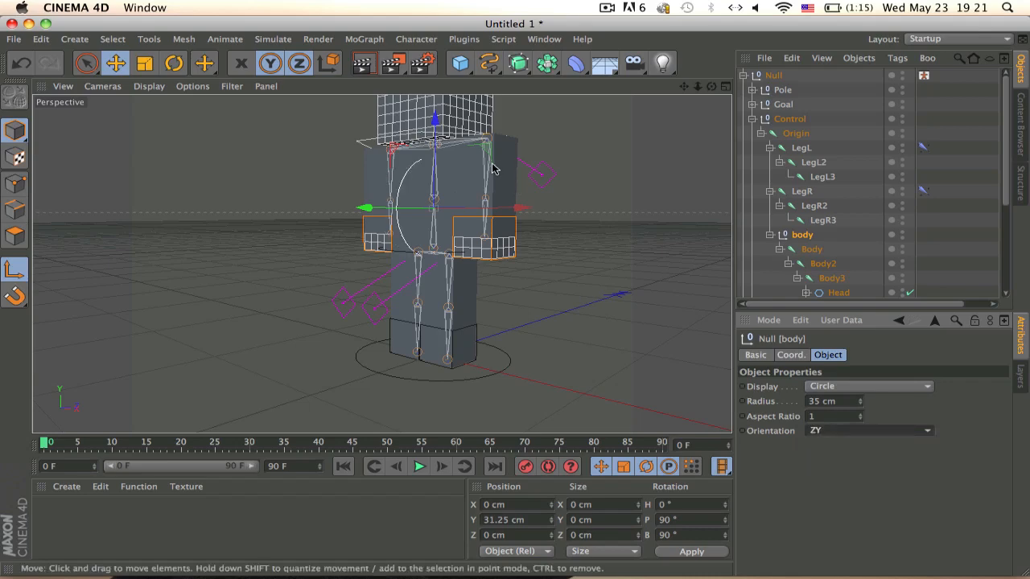
click(868, 430)
click(868, 491)
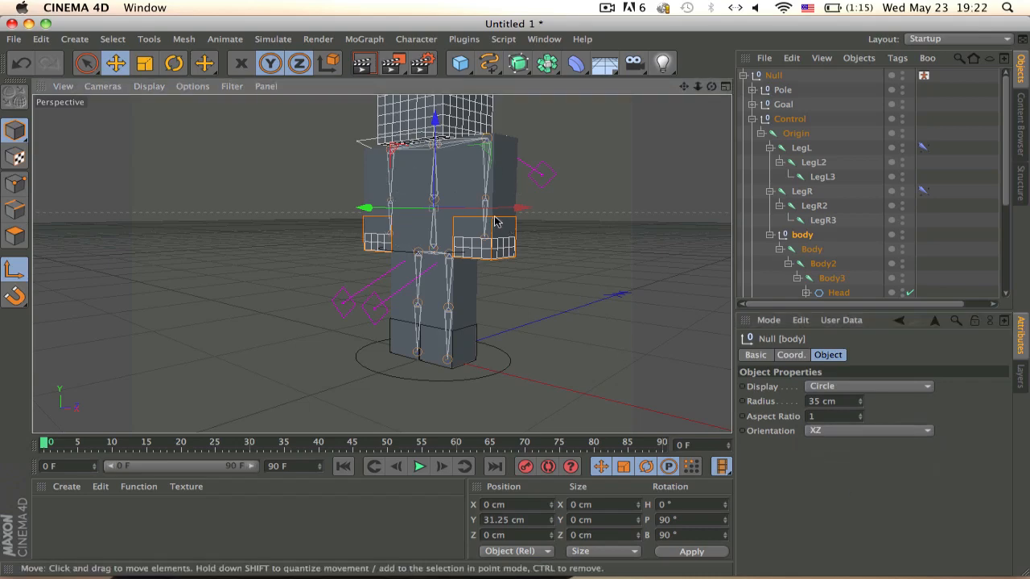
alt+drag(494, 223, 389, 189)
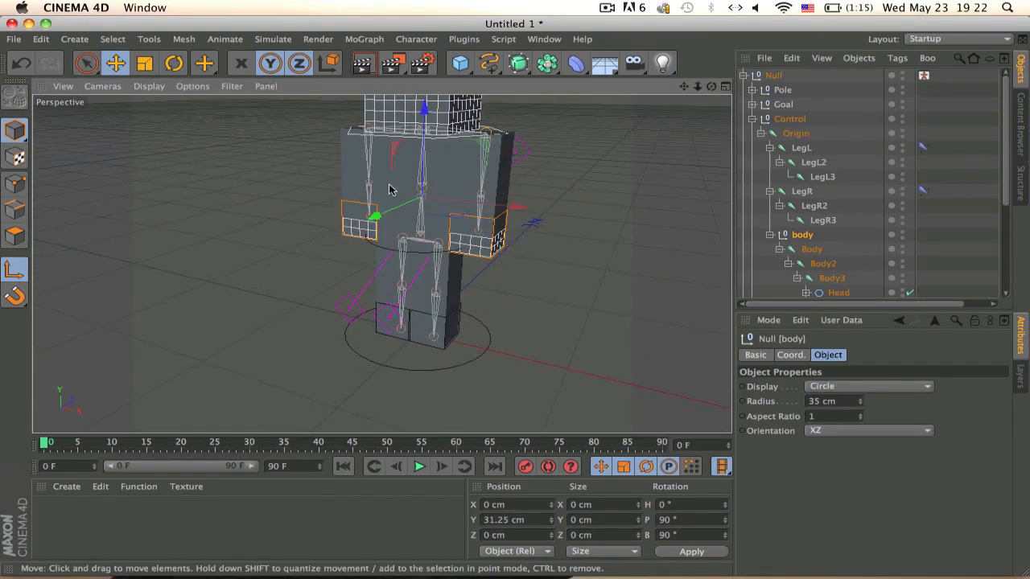
alt+right_drag(389, 184, 421, 221)
alt+drag(496, 248, 452, 235)
alt+middle_drag(533, 239, 534, 270)
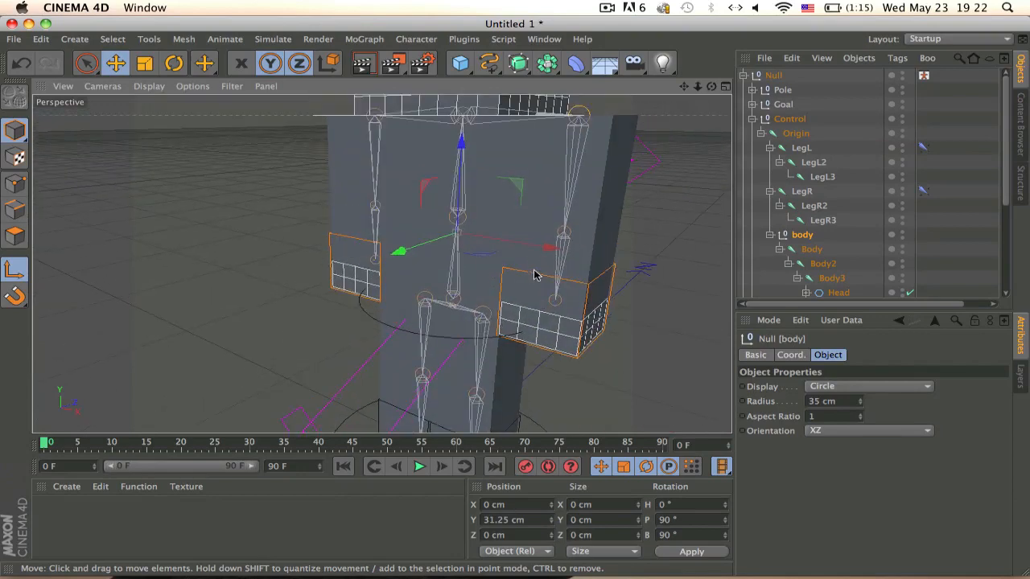
click(834, 437)
click(839, 459)
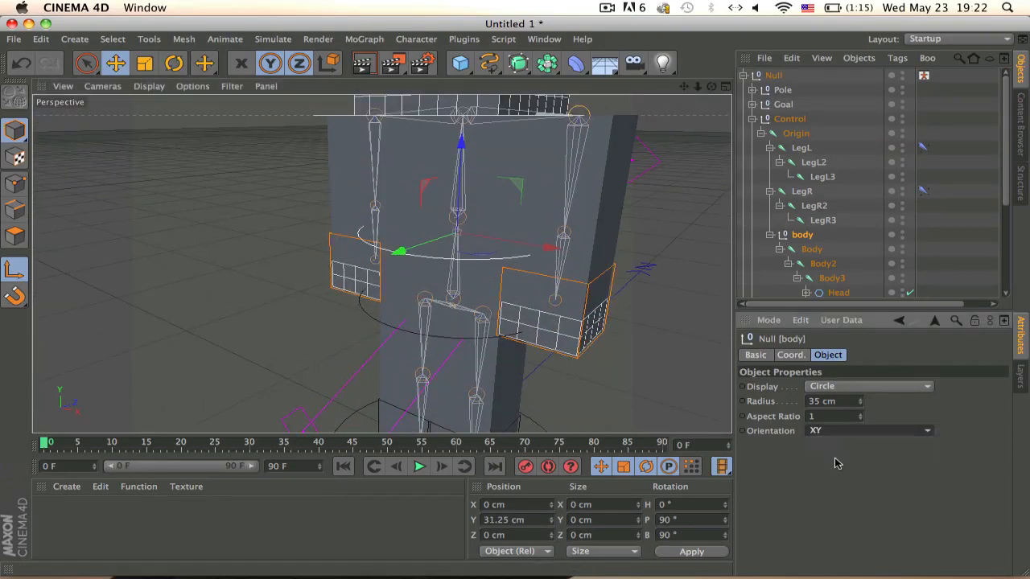
mouse_move(434, 258)
alt+mouse_down()
mouse_move(505, 229)
mouse_move(313, 190)
mouse_move(442, 243)
alt+mouse_up()
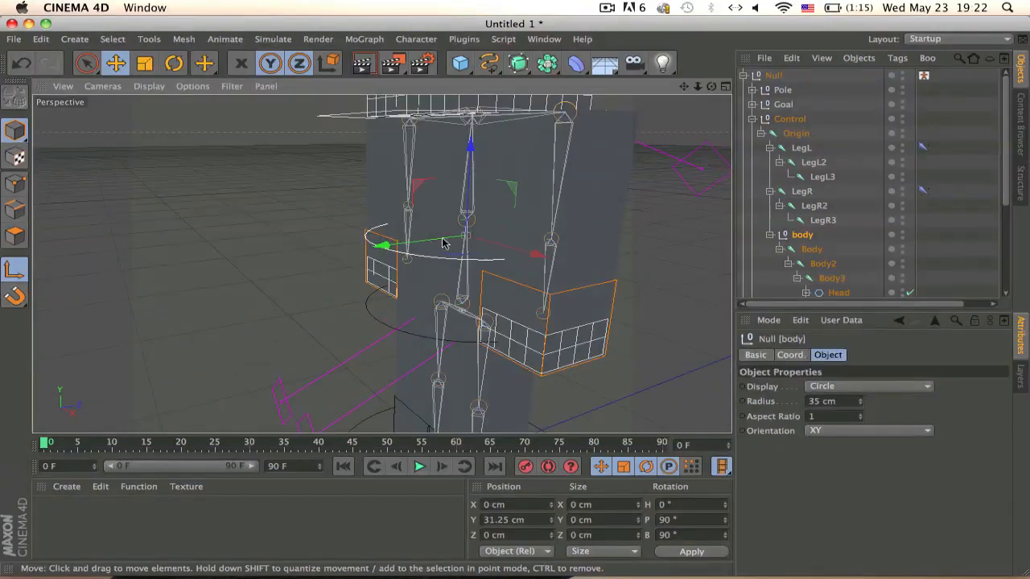
drag(470, 207, 549, 152)
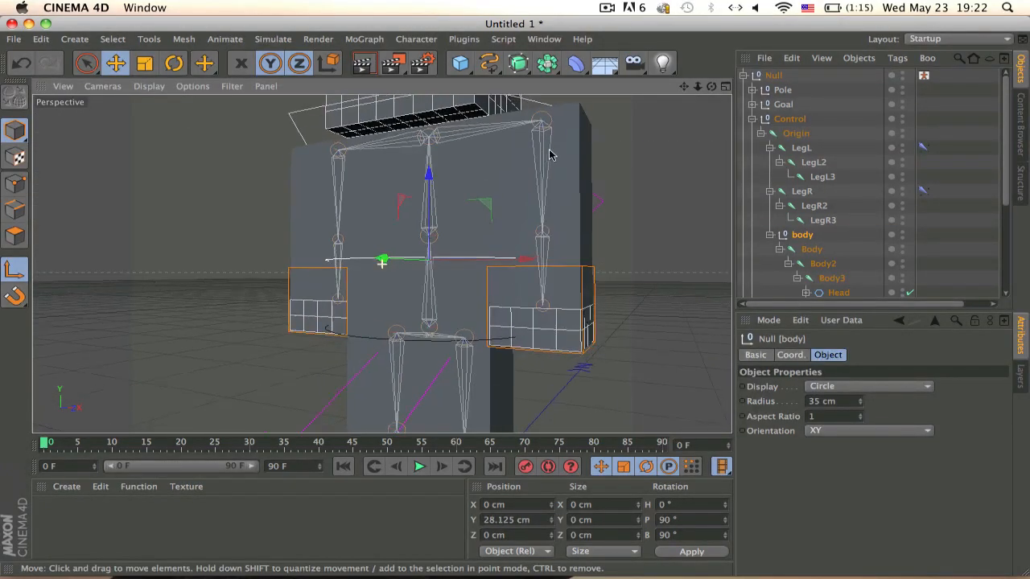
Try selecting and moving the torso in the viewport to test the rig, undoing each trial move
click(829, 263)
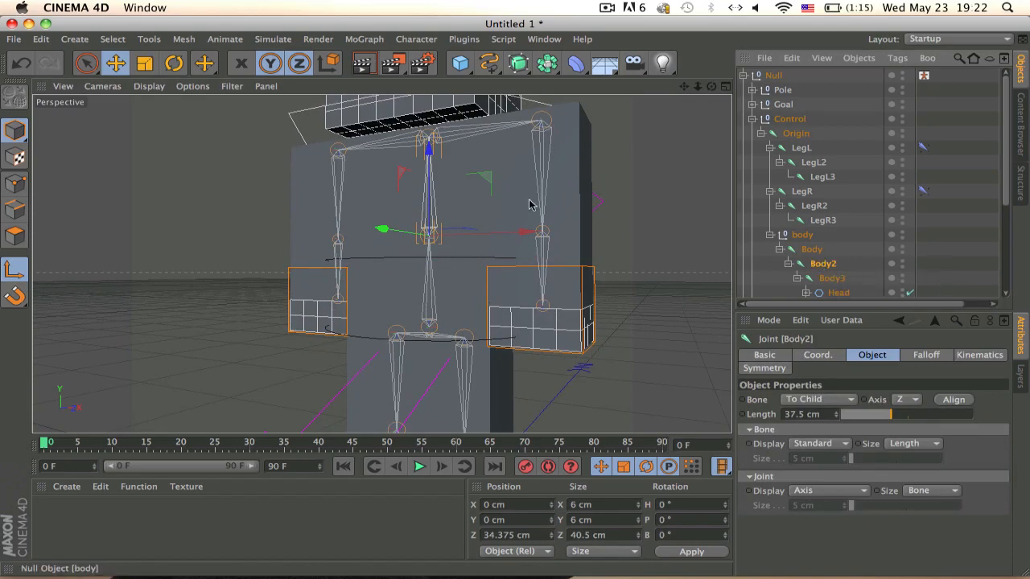
alt+drag(464, 226, 411, 223)
scroll(411, 222, down, 5)
click(425, 242)
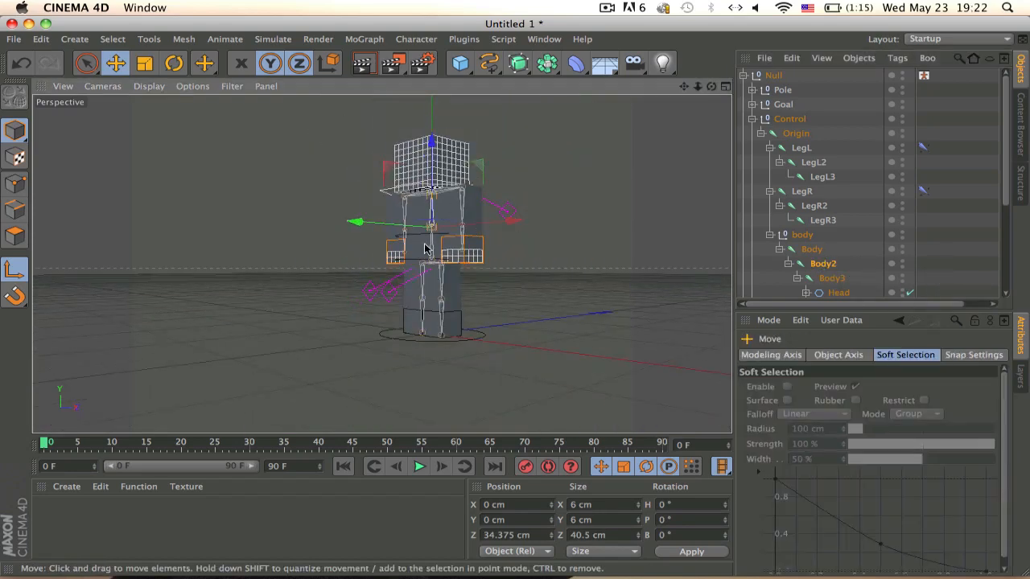
click(424, 242)
click(403, 235)
key(super+z)
key(super+z)
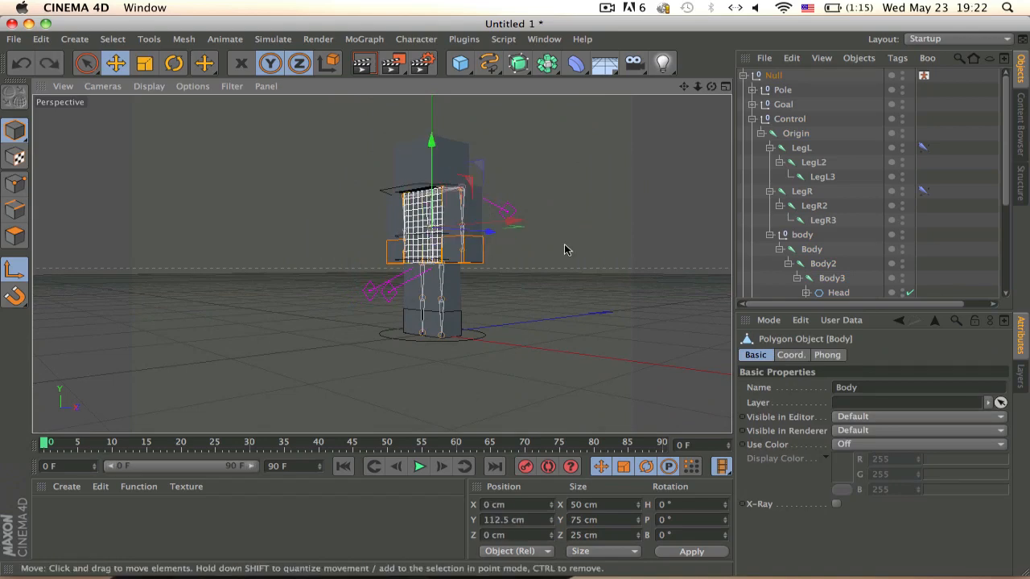
alt+drag(523, 303, 450, 218)
scroll(450, 216, up, 5)
click(370, 254)
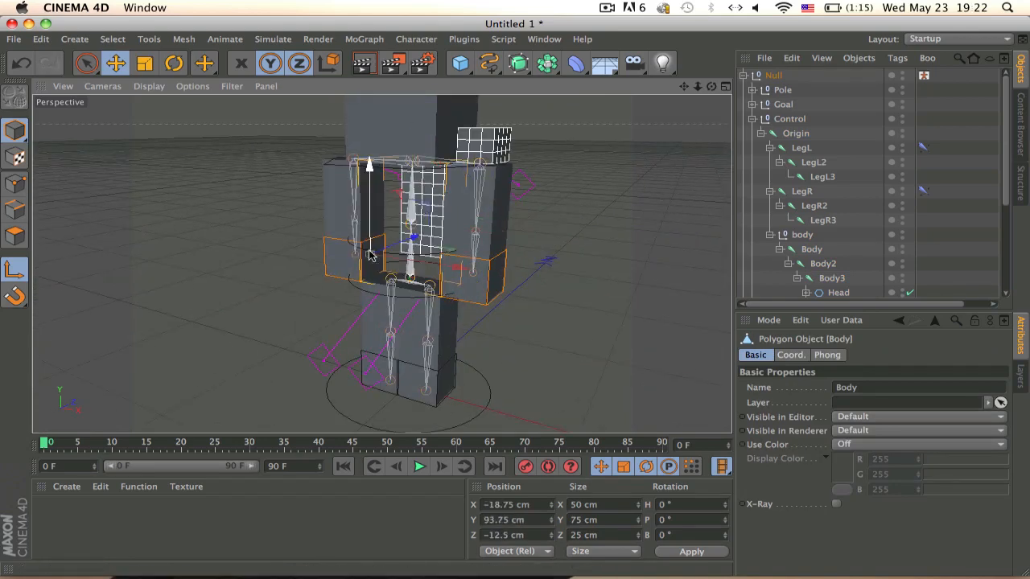
key(super+z)
alt+drag(652, 263, 475, 261)
Leave axis editing and try rotating the body null to test the torso's bend, undoing each trial rotation
click(14, 270)
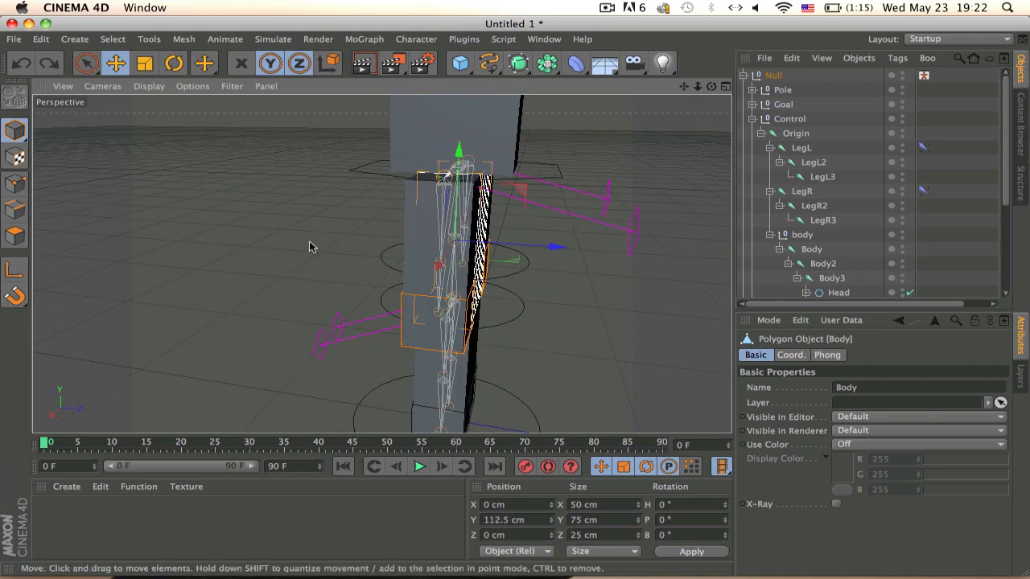
alt+drag(537, 243, 605, 241)
scroll(603, 237, down, 5)
alt+drag(551, 204, 359, 271)
click(647, 163)
click(417, 246)
key(r)
key(super+z)
scroll(507, 229, up, 5)
key(super+z)
drag(379, 231, 354, 332)
scroll(448, 223, up, 6)
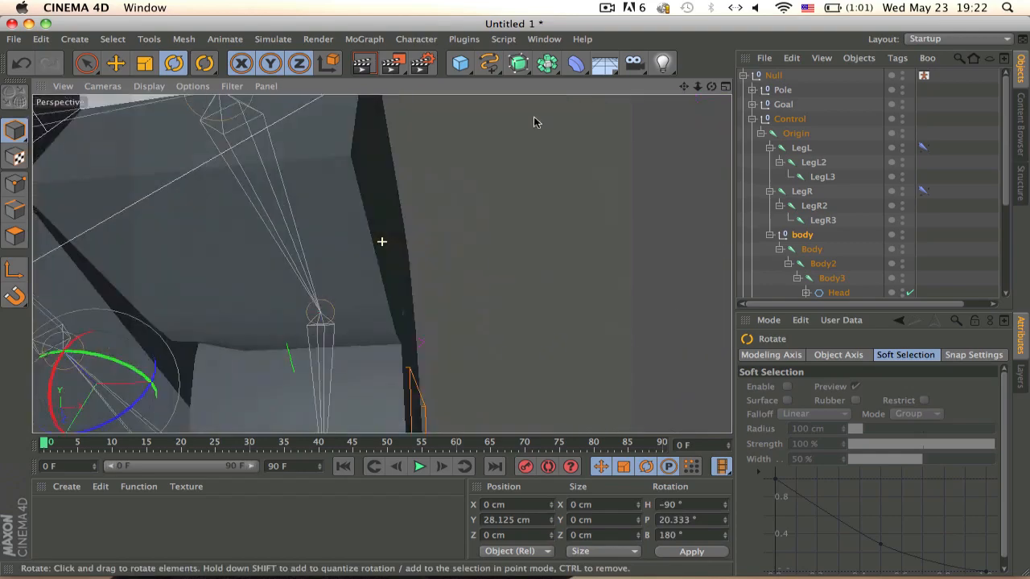
scroll(535, 120, down, 6)
alt+drag(535, 121, 453, 237)
key(super+z)
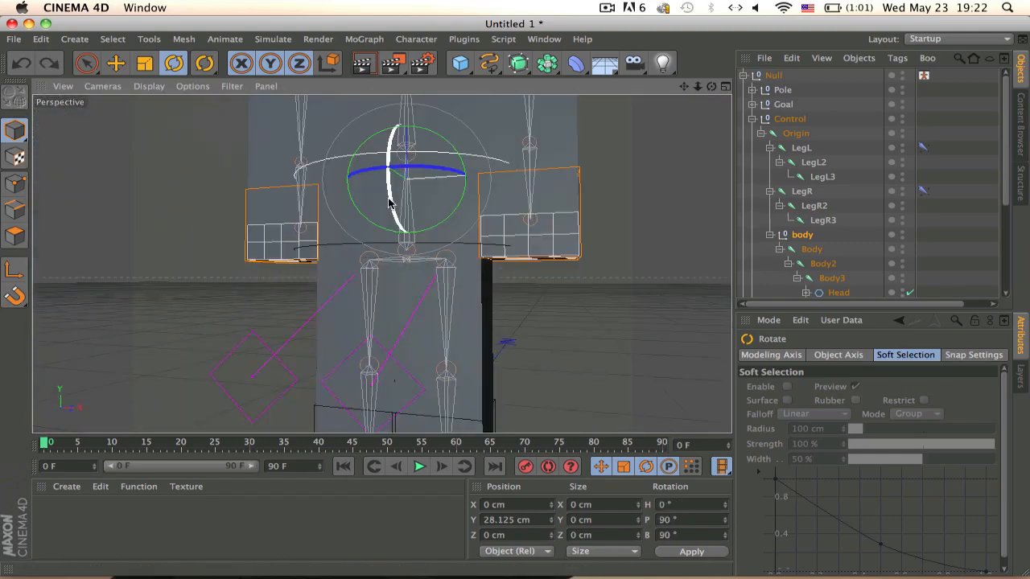
Undo the body null's axis, display and naming changes back to before the Body joint was grouped
alt+drag(480, 196, 662, 244)
click(781, 233)
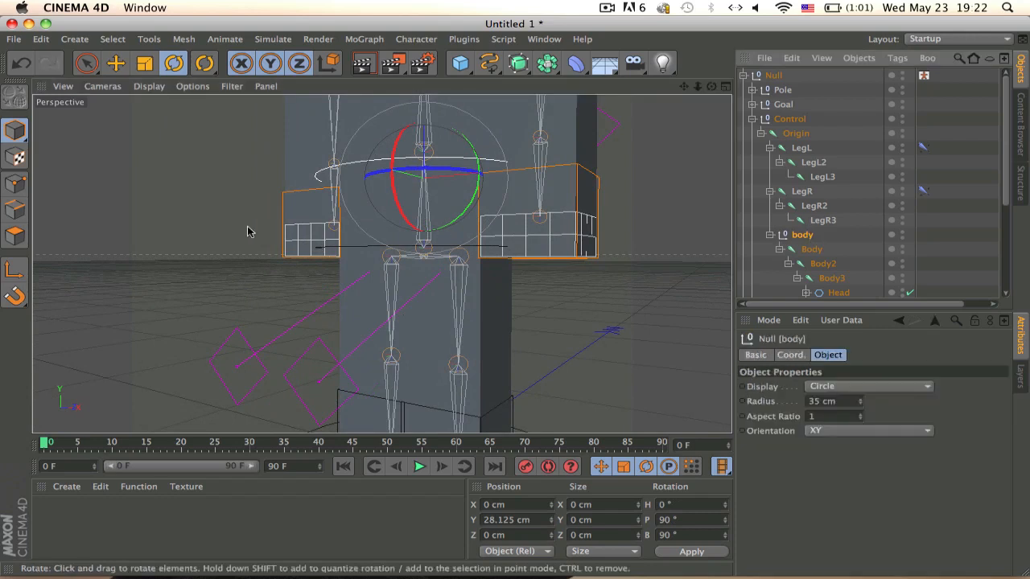
click(15, 270)
click(115, 64)
key(super+z)
key(super+z)
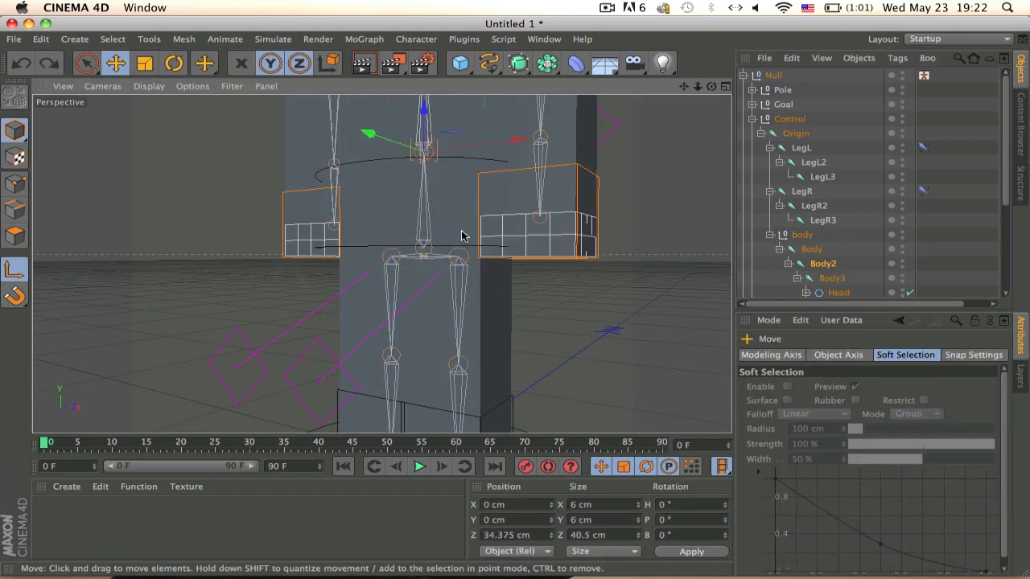
click(839, 239)
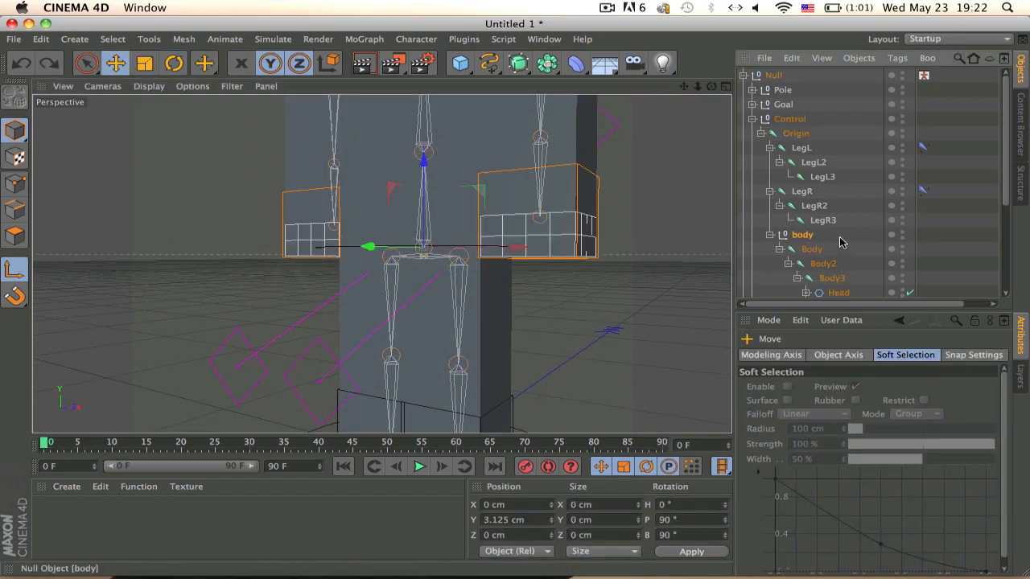
key(super+z)
key(super+z)
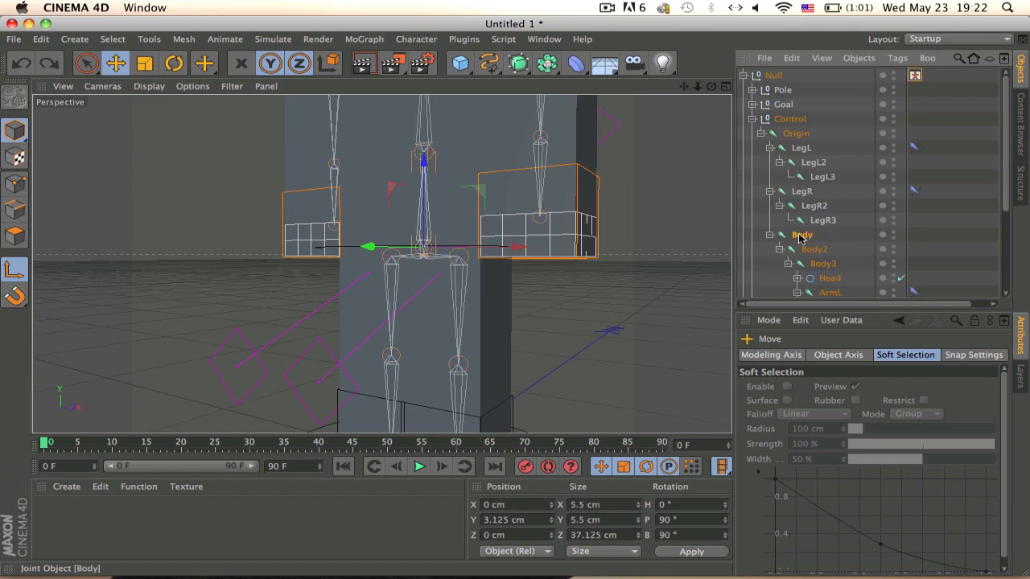
Group the Body joint under Origin into a new null again and expand that null's hierarchy
click(800, 236)
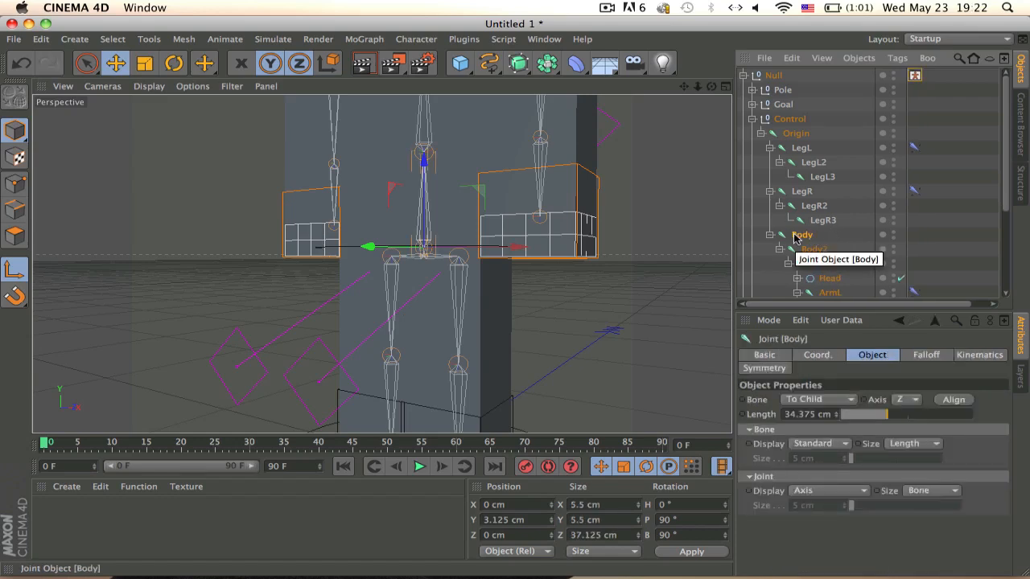
key(alt+g)
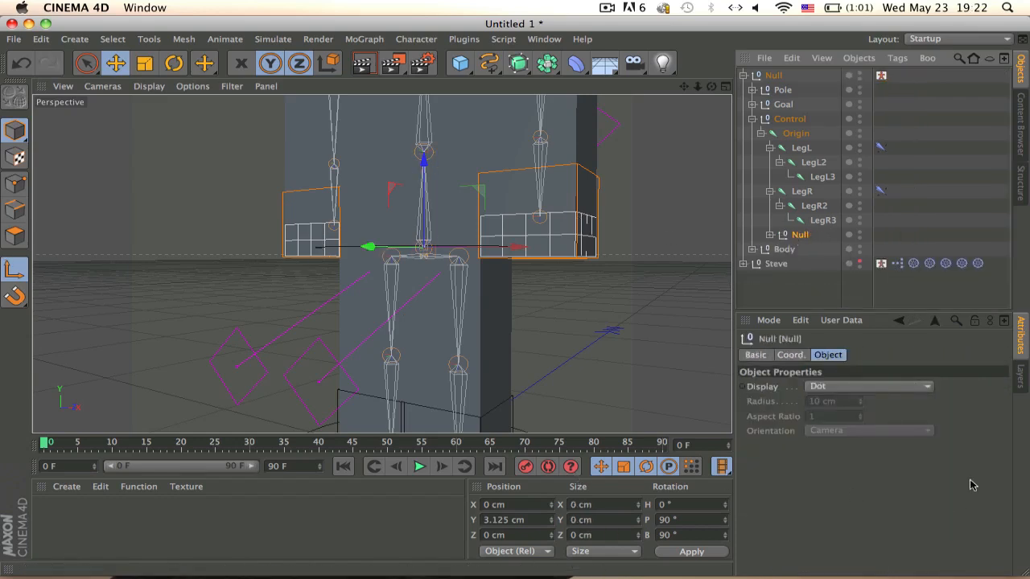
click(770, 235)
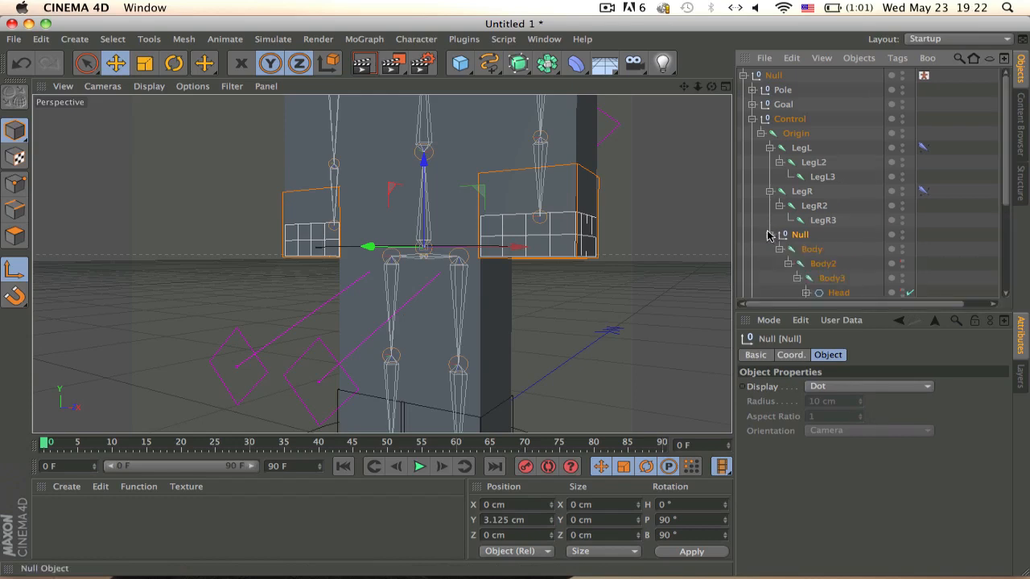
Display the null above the Body joint as a circle with a 35 cm radius and ZY orientation
click(912, 389)
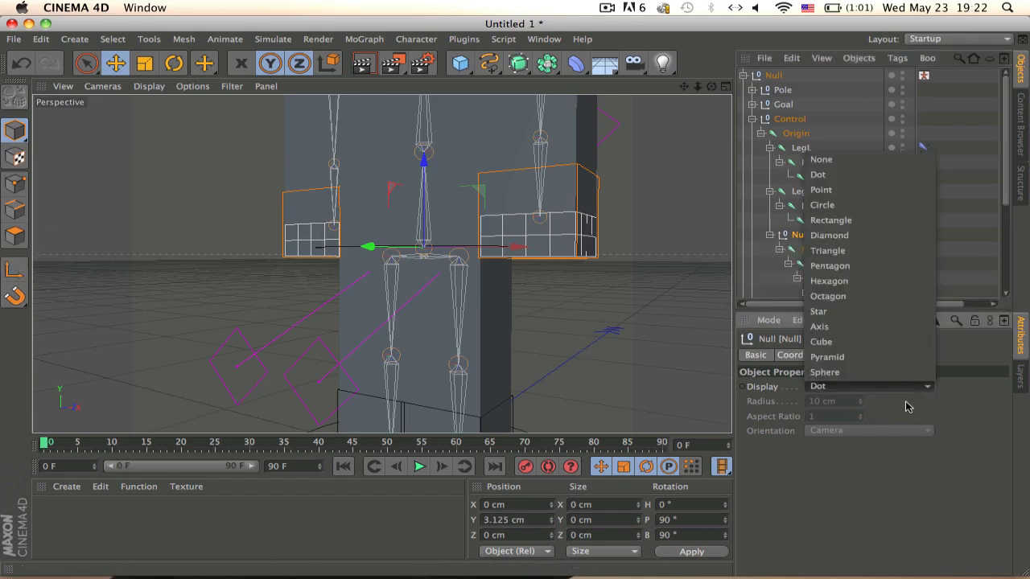
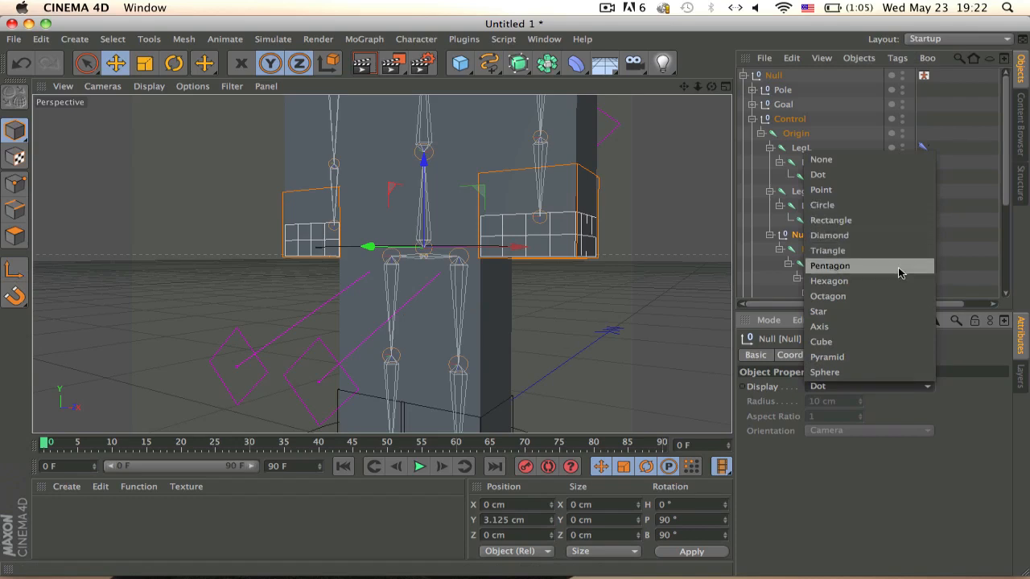
click(880, 204)
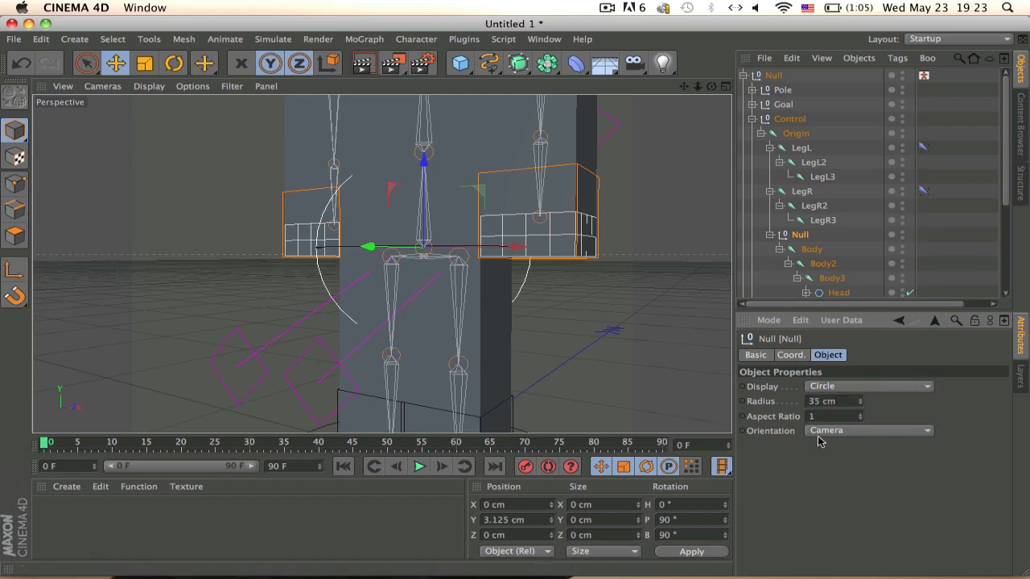
click(819, 434)
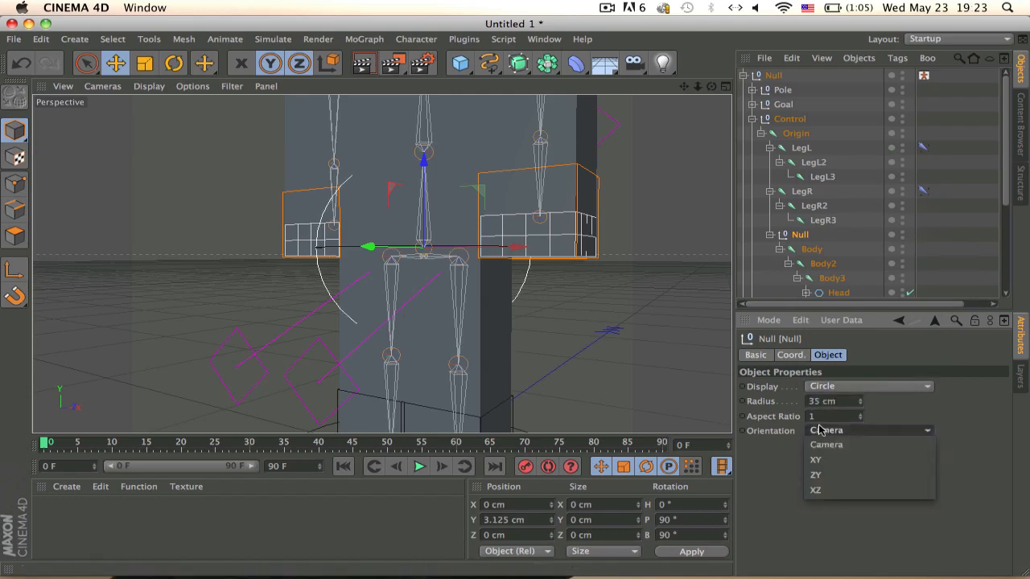
click(836, 475)
alt+drag(528, 191, 434, 271)
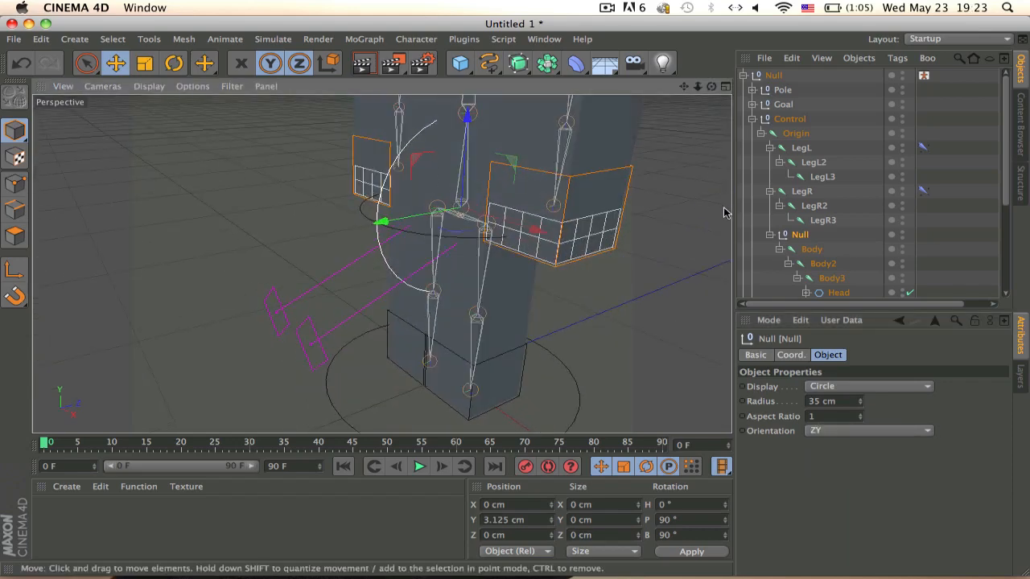
Try rotating the circle-shaped null to test the torso's bend, undoing the trial rotation
click(723, 213)
alt+drag(609, 214, 351, 201)
click(375, 184)
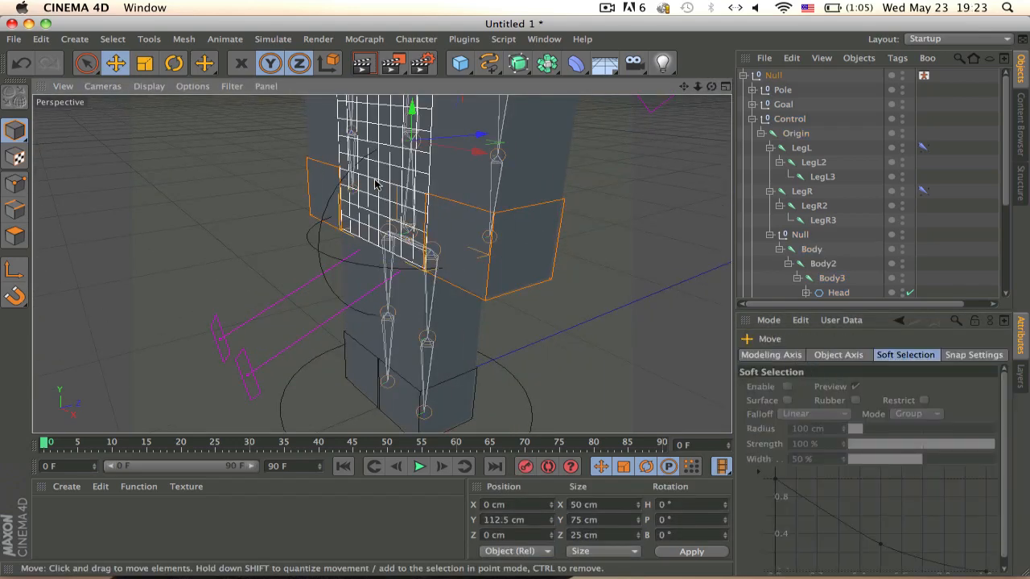
click(334, 182)
key(r)
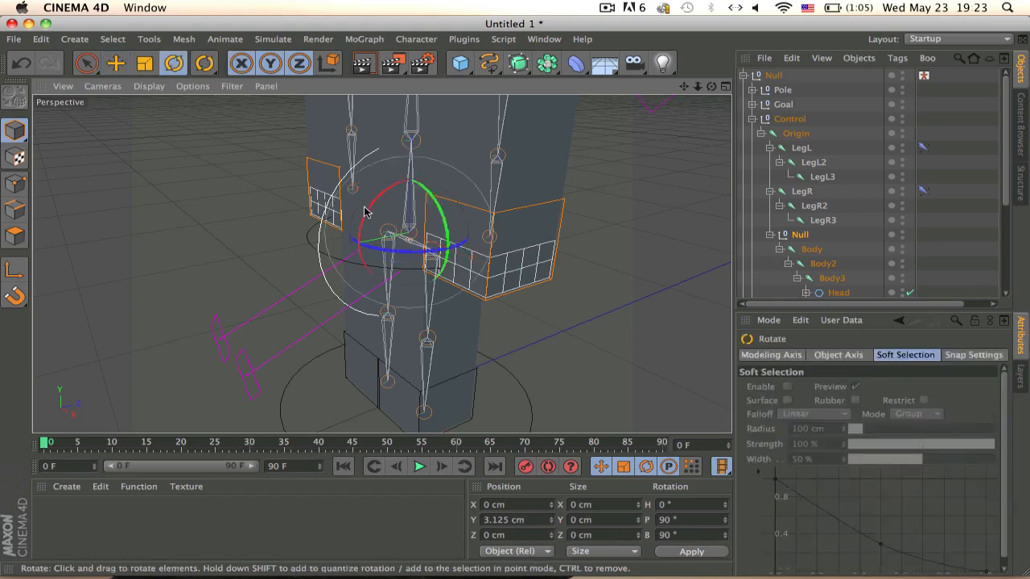
drag(381, 205, 411, 193)
key(super+z)
key(super+z)
Examine the whole rigged character from several angles with nothing selected
scroll(419, 229, down, 2)
scroll(419, 229, down, 6)
alt+middle_drag(543, 167, 477, 247)
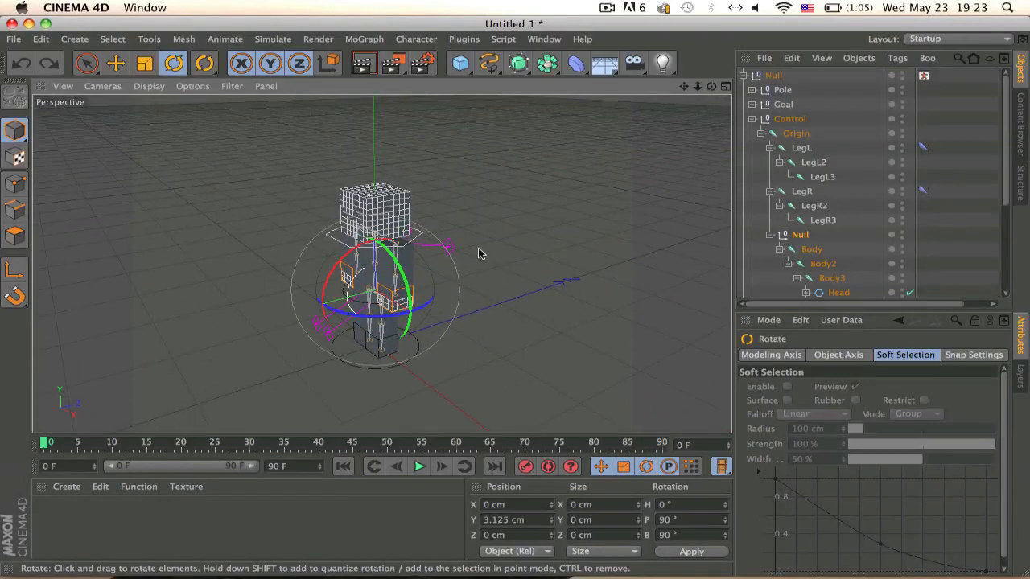
alt+drag(478, 247, 584, 267)
click(466, 268)
alt+middle_drag(405, 271, 505, 201)
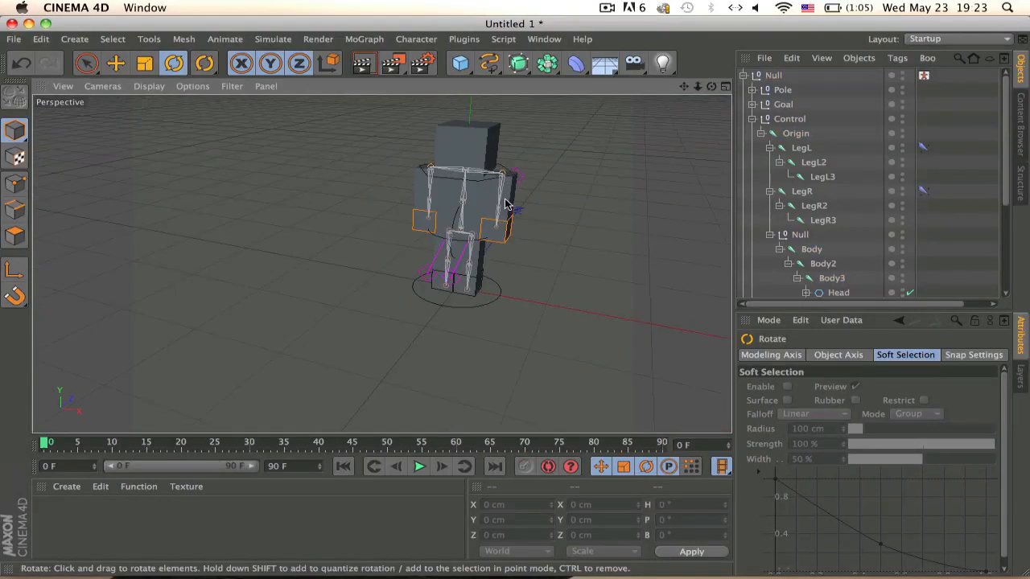
alt+drag(505, 201, 413, 126)
alt+middle_drag(518, 150, 425, 138)
alt+drag(424, 163, 576, 175)
Collapse the Control hierarchy inside the top-level null, leaving the null's name unchanged and nothing selected
click(749, 76)
click(748, 76)
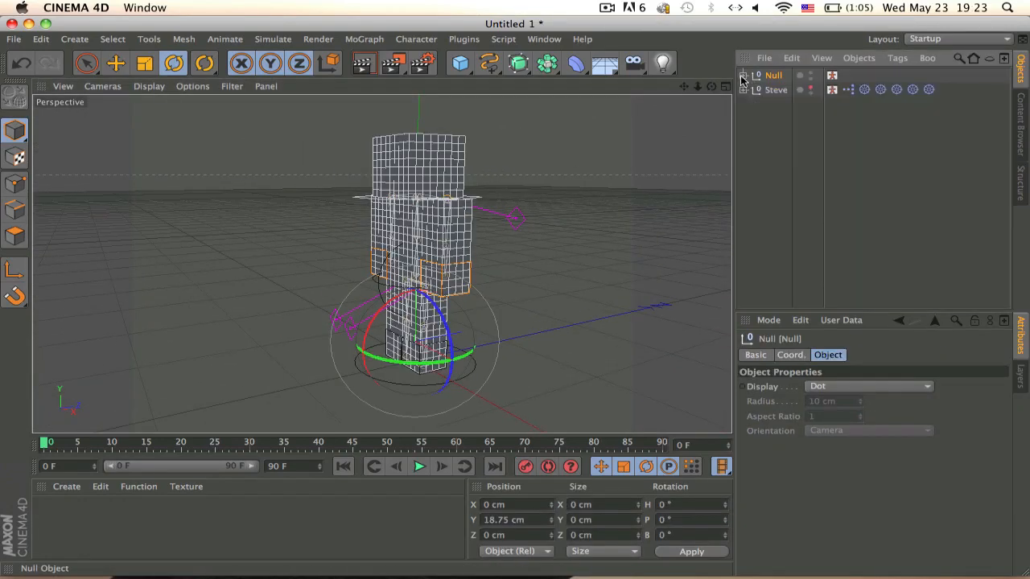
click(744, 76)
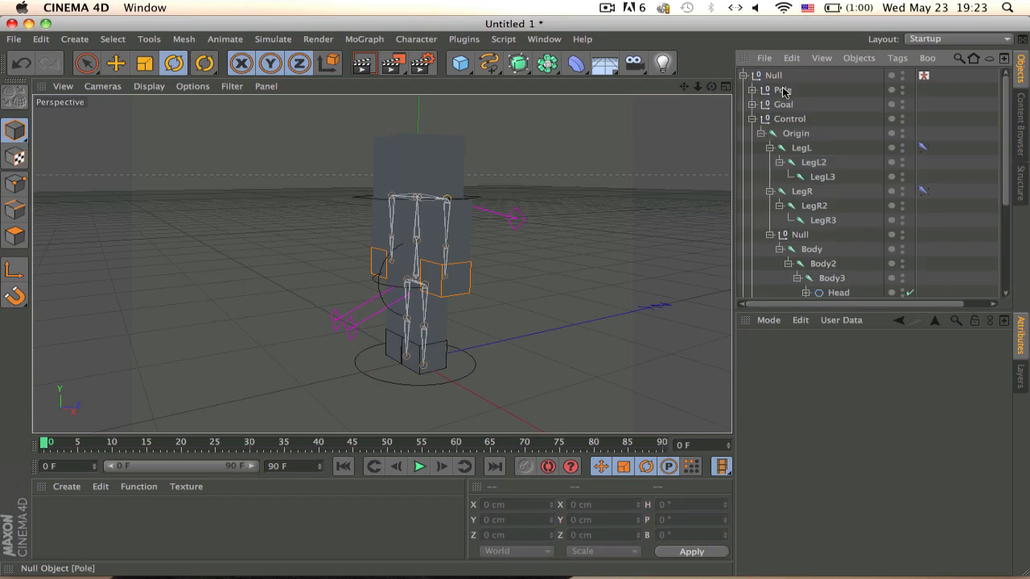
click(777, 75)
double_click(777, 76)
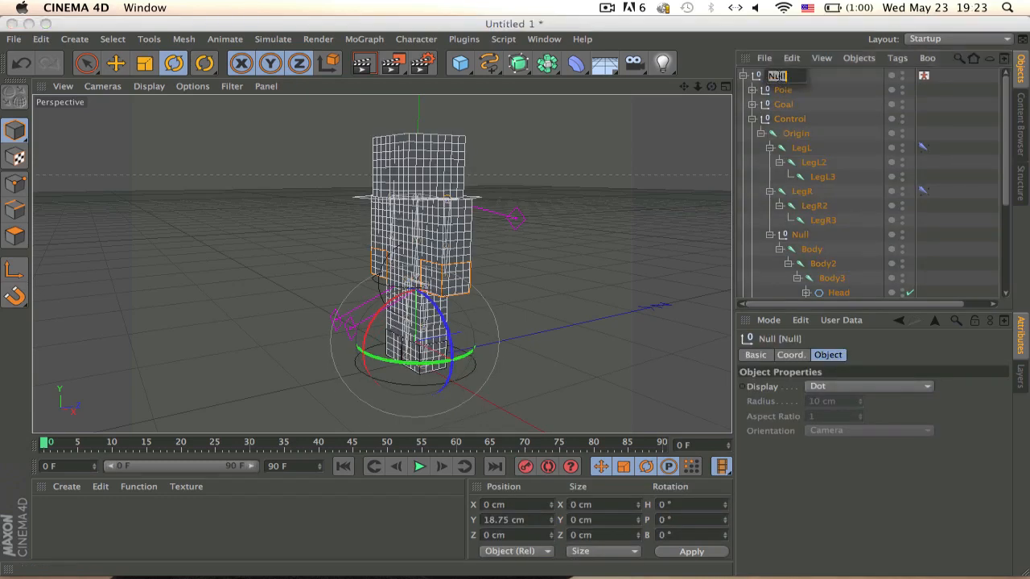
click(751, 118)
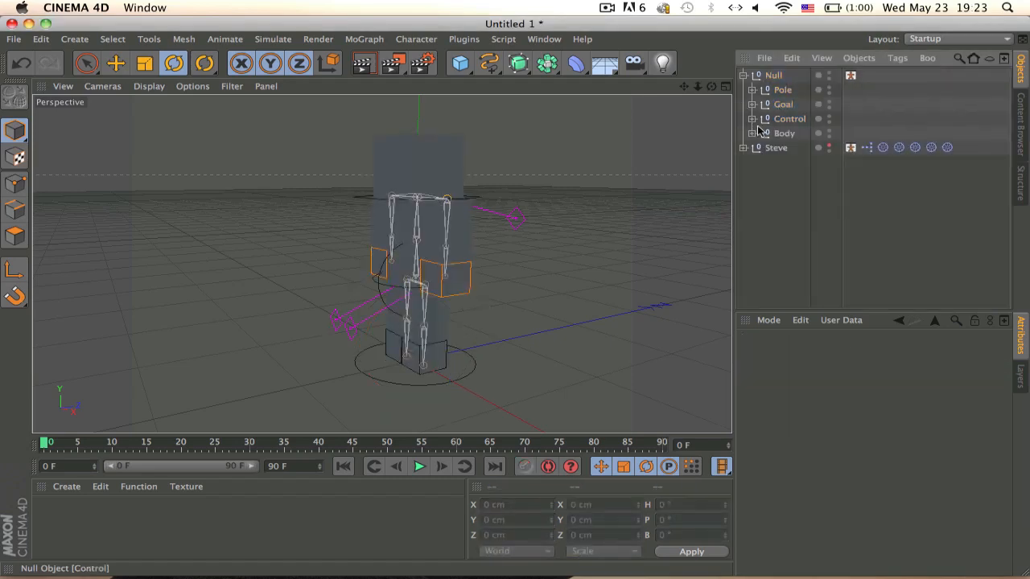
click(777, 149)
click(787, 183)
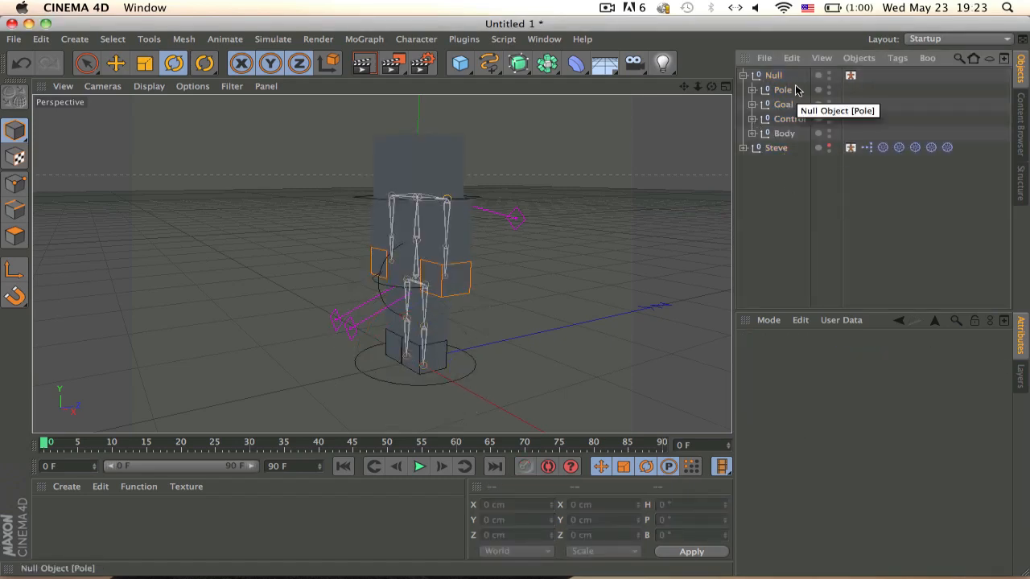
Add a CMotion object and make it the first child of the top-level null
click(464, 40)
mouse_move(416, 38)
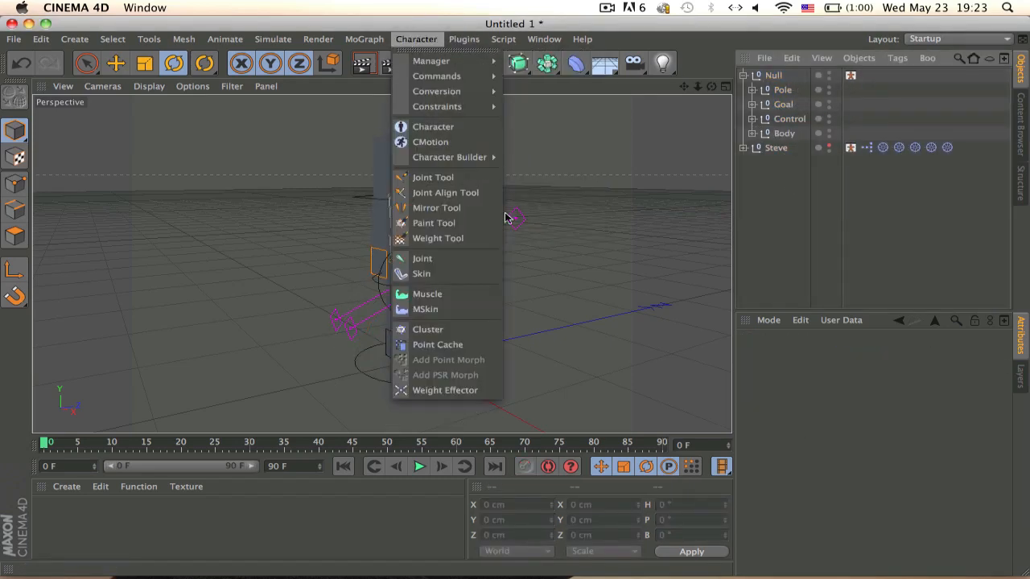
click(481, 142)
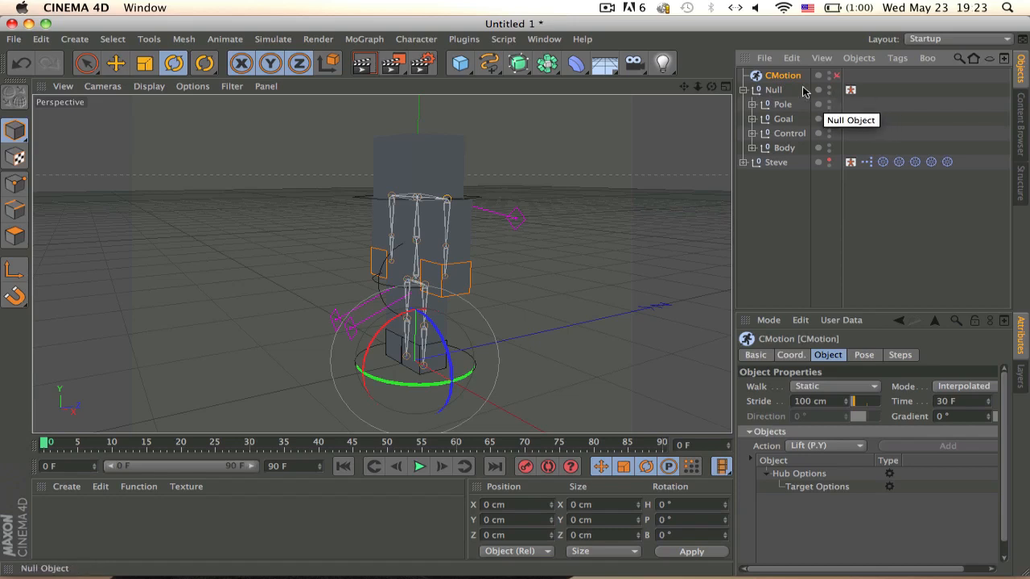
drag(781, 76, 782, 100)
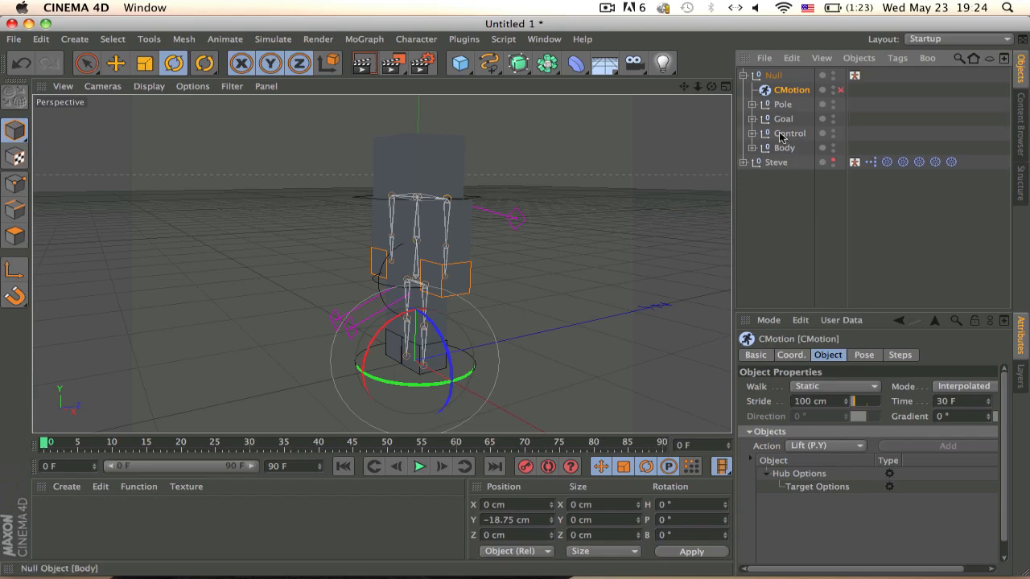
Expand the Goal null and add its ArmL goal to the CMotion object list
click(751, 119)
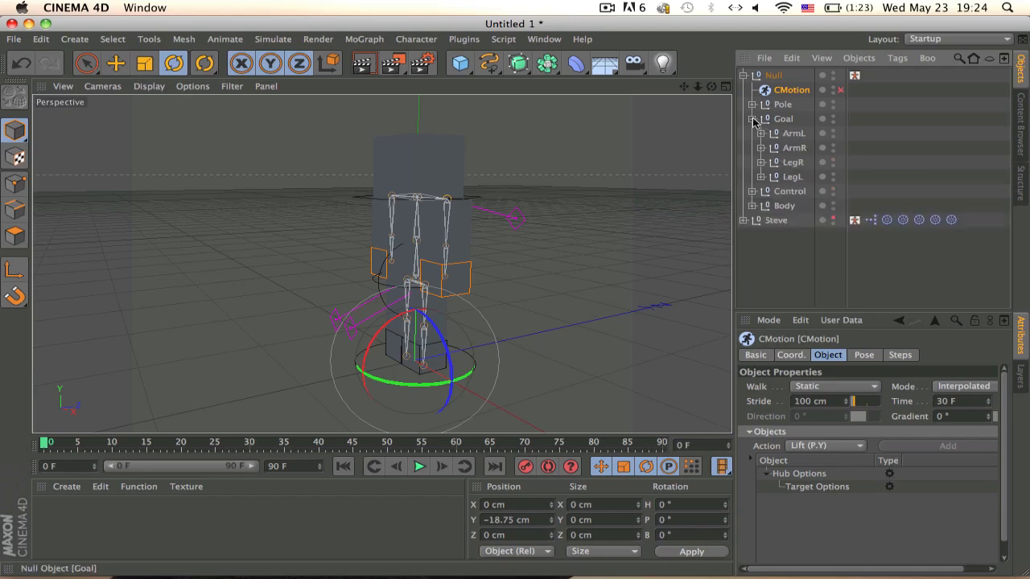
click(791, 137)
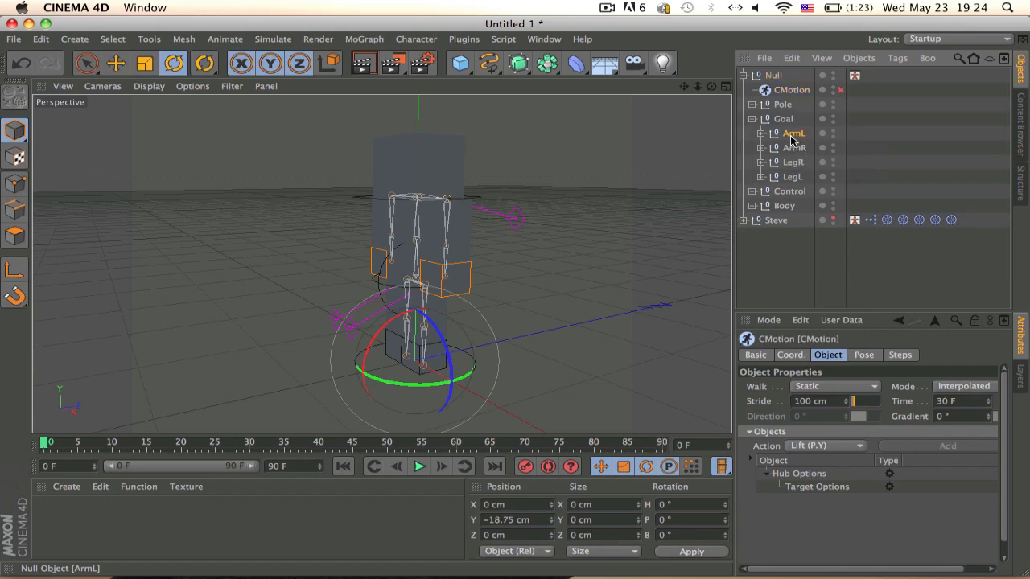
click(790, 91)
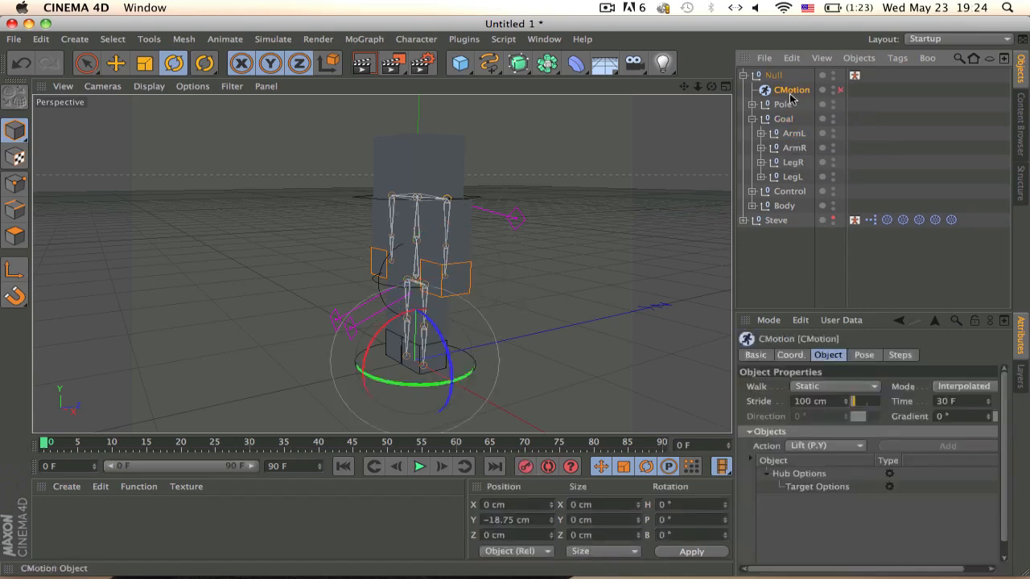
mouse_move(791, 134)
mouse_down()
mouse_move(800, 526)
mouse_move(801, 503)
mouse_up()
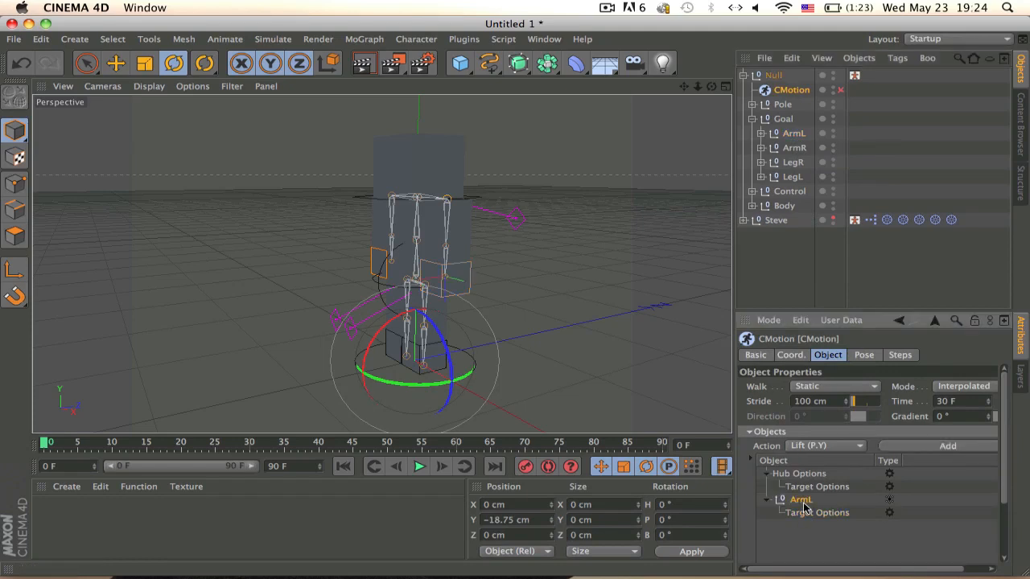
Add a Parameter action to ArmL in the CMotion object
click(852, 446)
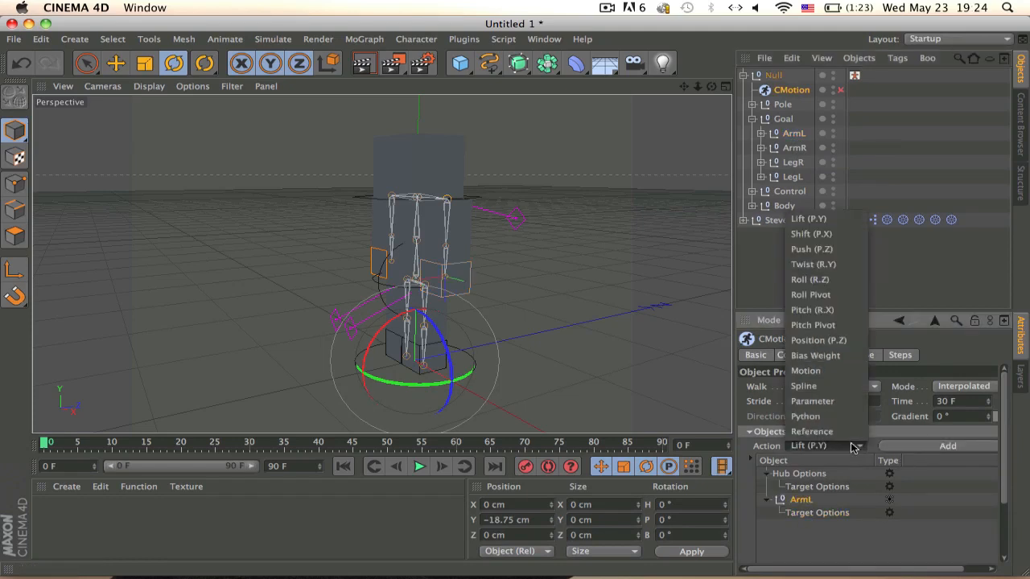
click(837, 402)
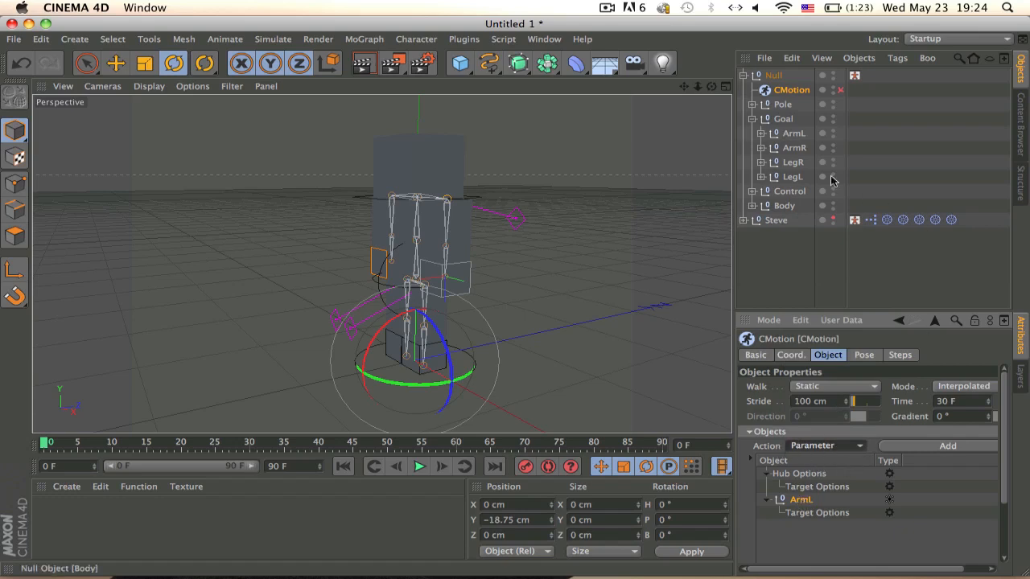
click(935, 447)
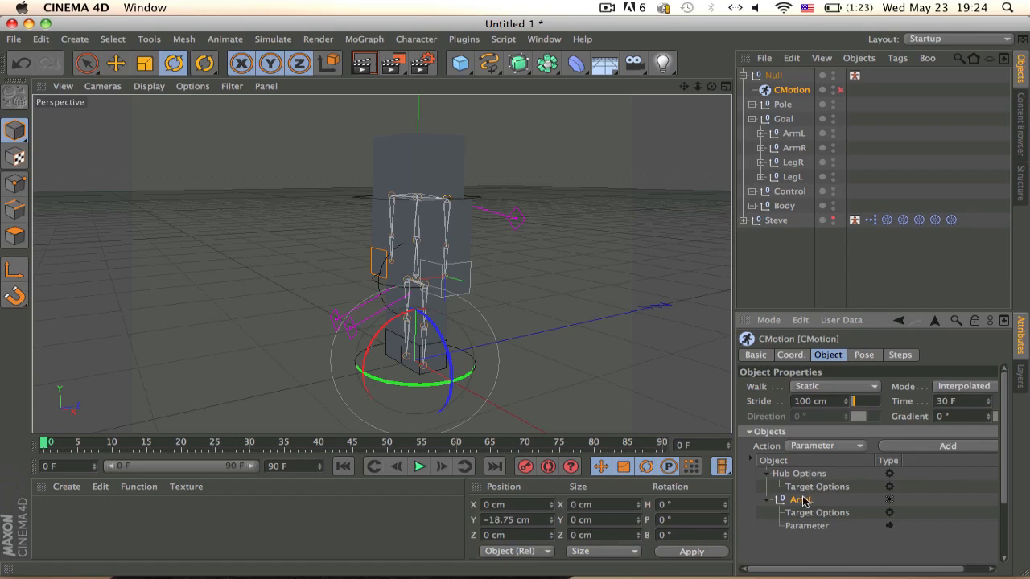
Set ArmL's Parameter action to drive Position on the X channel
click(818, 529)
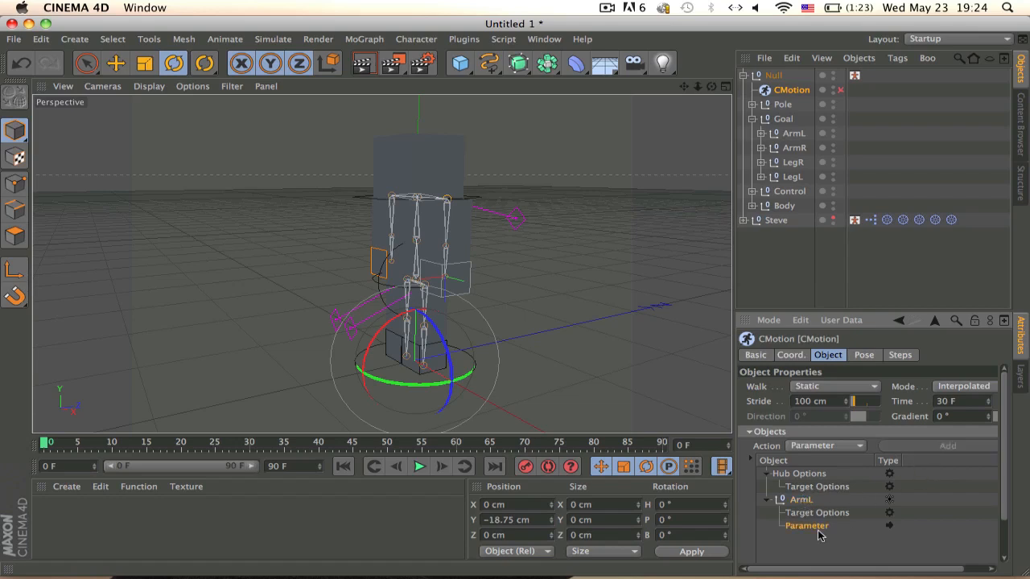
scroll(1010, 515, down, 2)
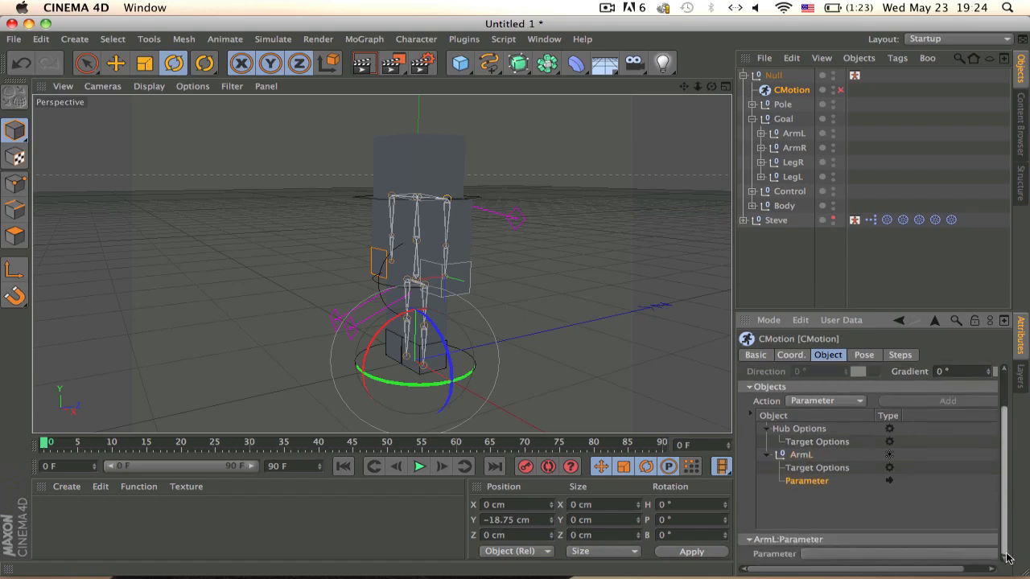
click(961, 557)
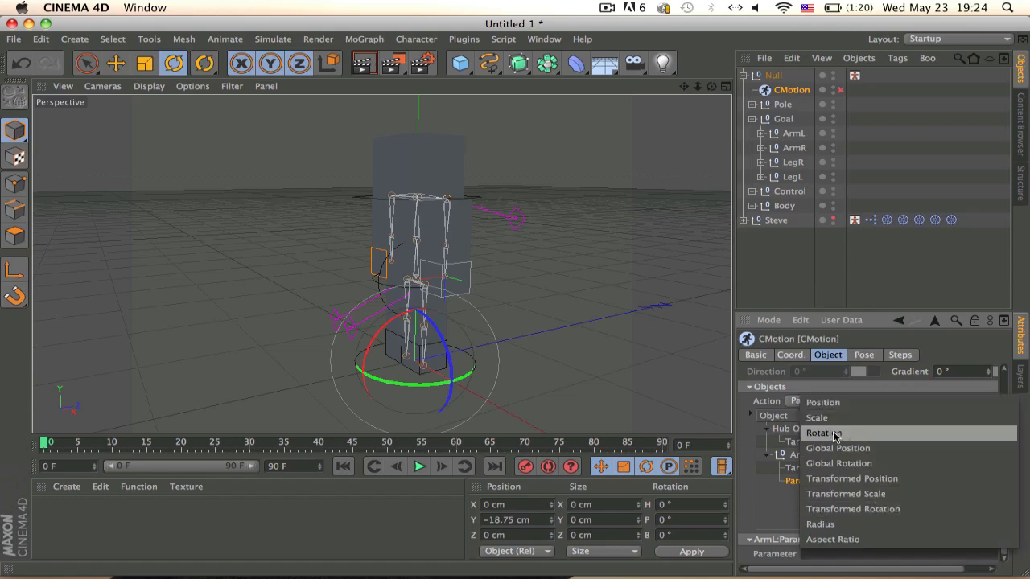
click(857, 402)
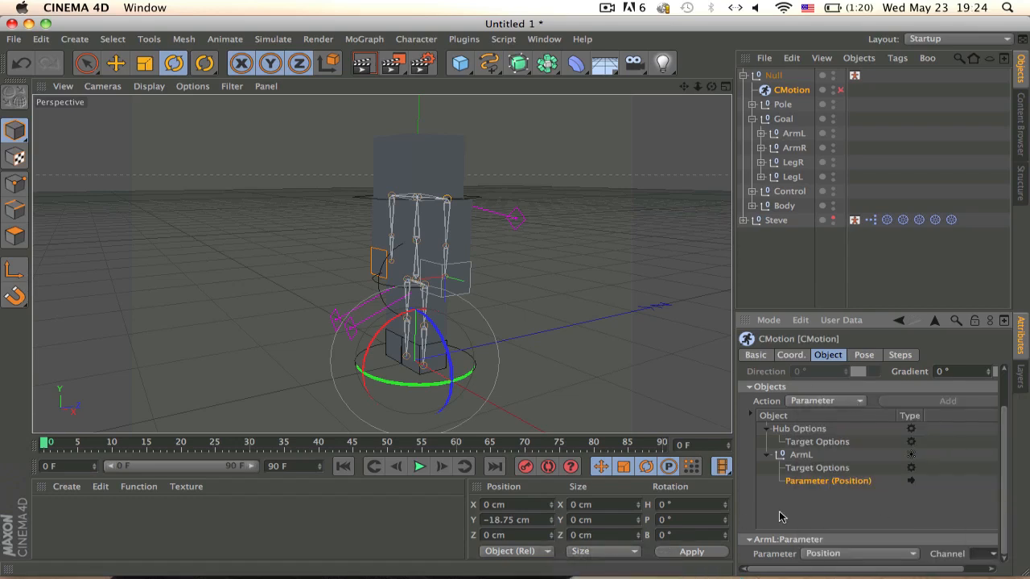
click(991, 553)
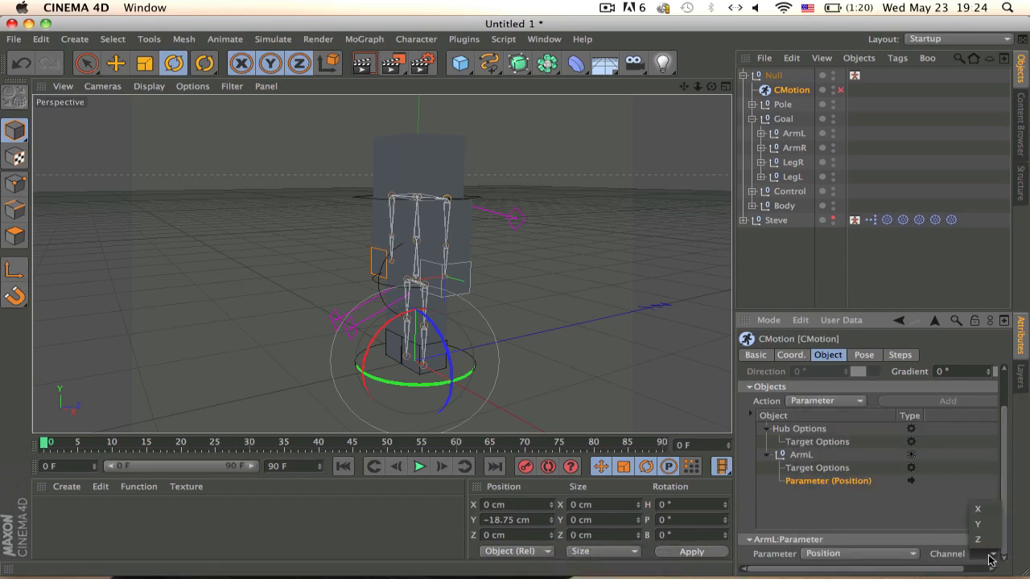
click(991, 510)
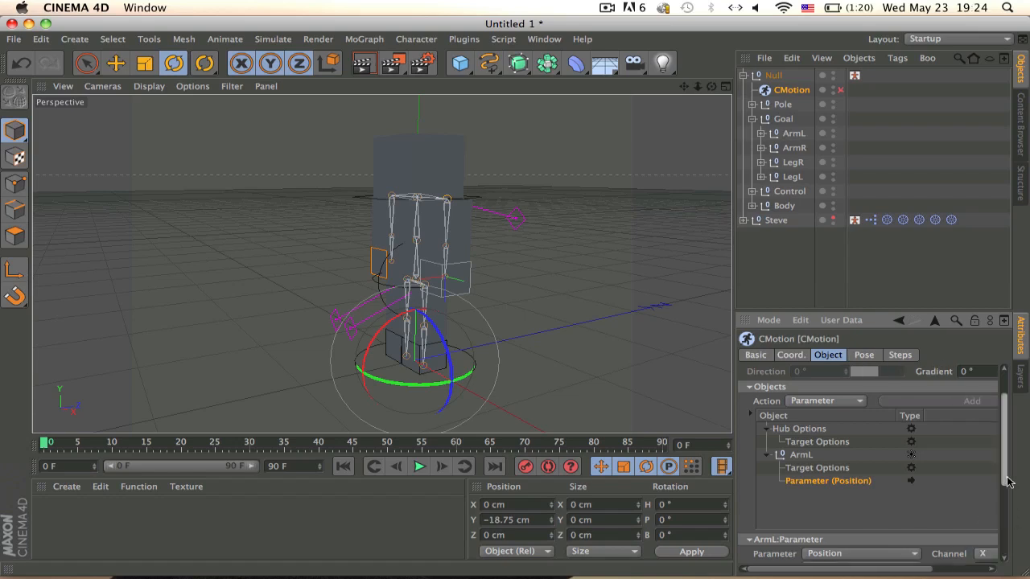
Set the ArmL action's position to 150 cm and lower its position curve to the middle of the graph
drag(1004, 481, 1003, 558)
click(844, 436)
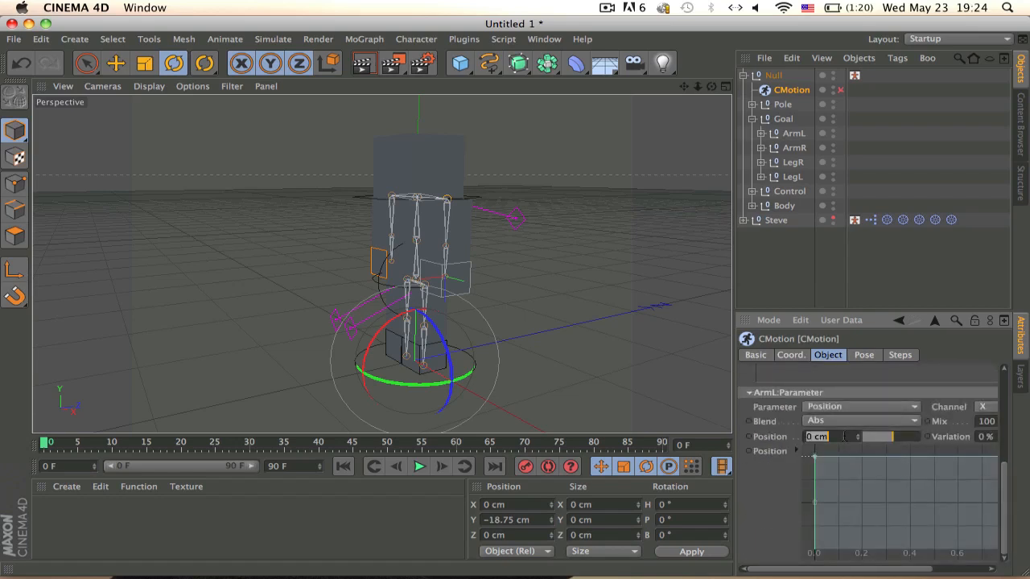
text(15)
drag(867, 459, 867, 502)
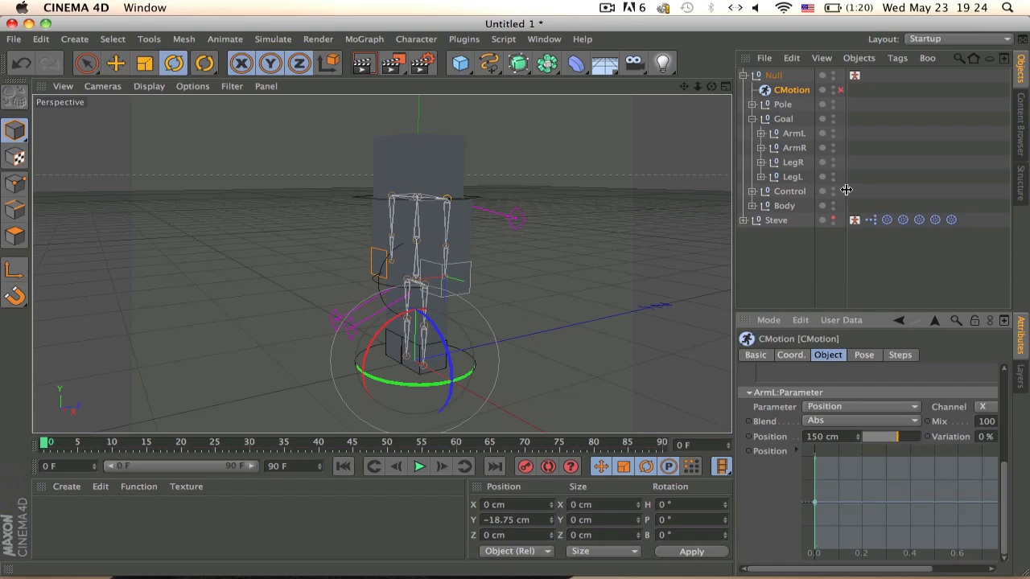
Enable CMotion and adjust ArmL's position curve at the upper limit of the graph, checking the arm's pose from several angles
click(839, 89)
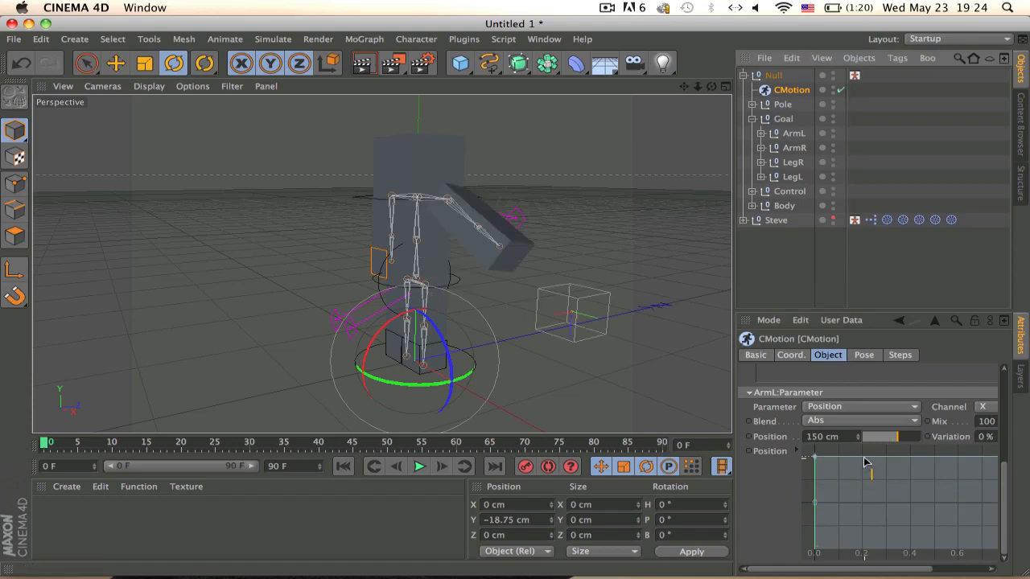
drag(865, 462, 829, 469)
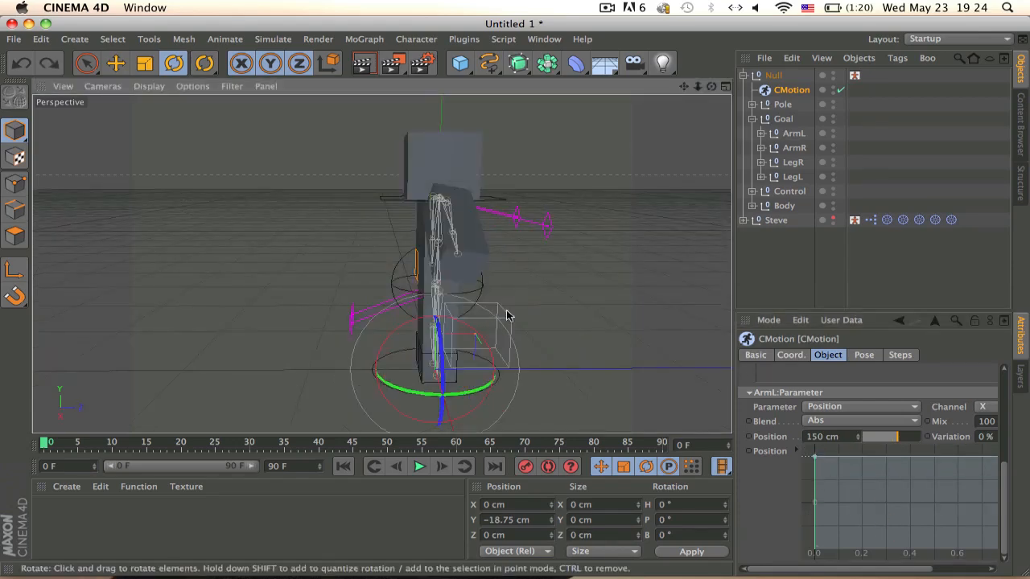
alt+drag(507, 315, 619, 238)
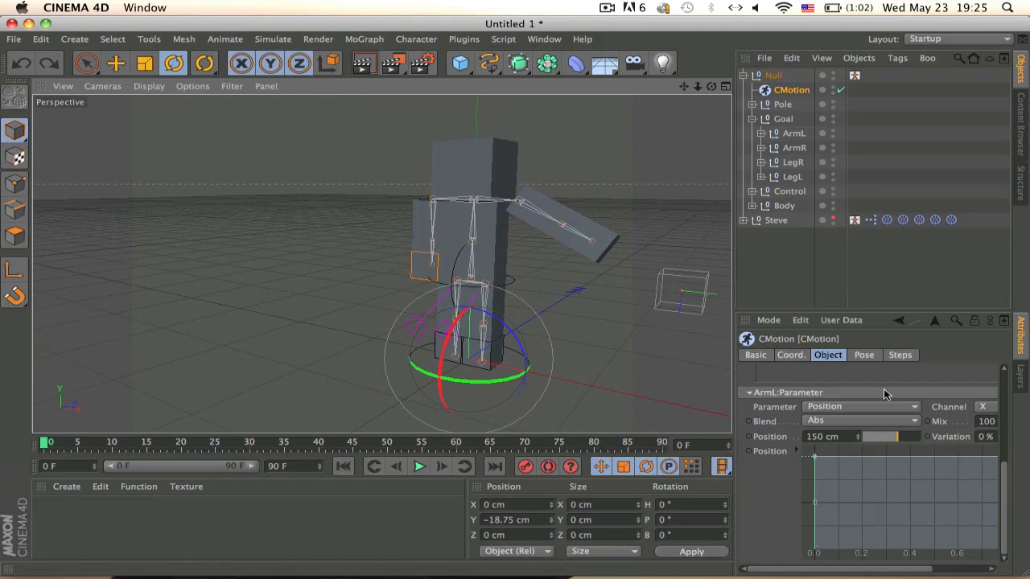
Switch ArmL's position action to the Y channel and lower its position curve slightly below the upper limit
click(988, 406)
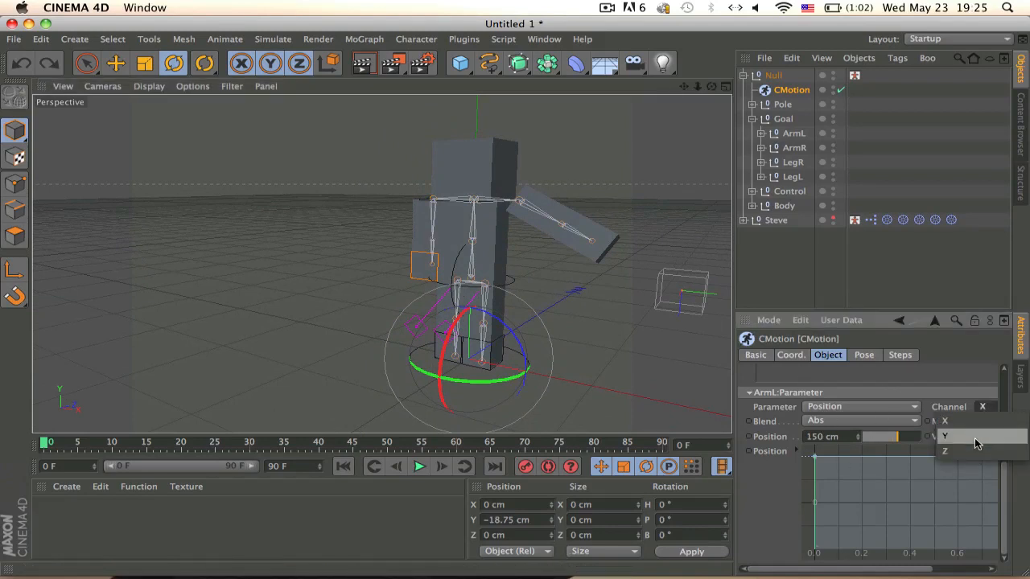
click(955, 442)
mouse_move(944, 459)
mouse_down()
mouse_move(943, 489)
mouse_move(944, 474)
mouse_up()
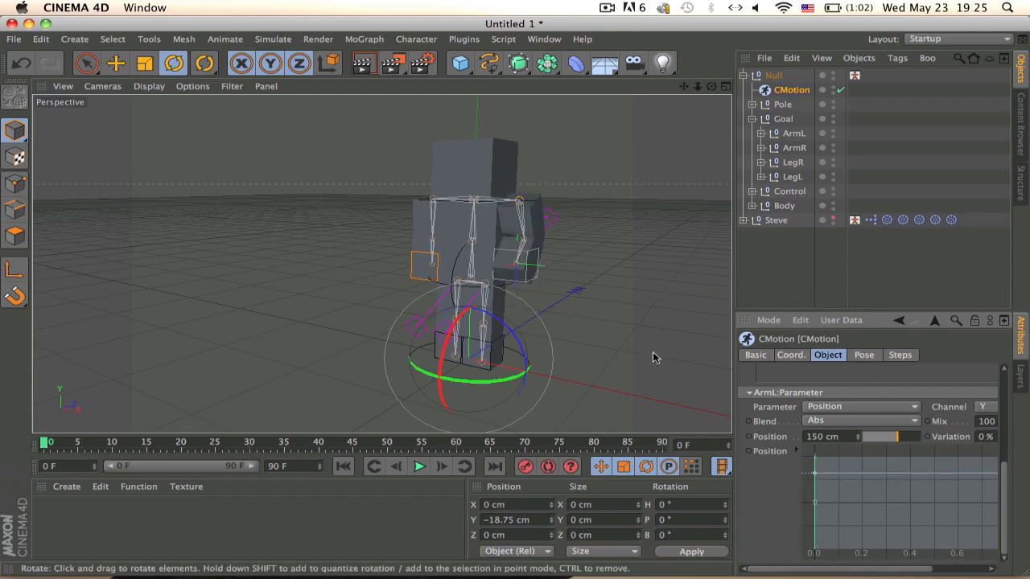
alt+drag(580, 342, 439, 303)
alt+drag(441, 235, 495, 316)
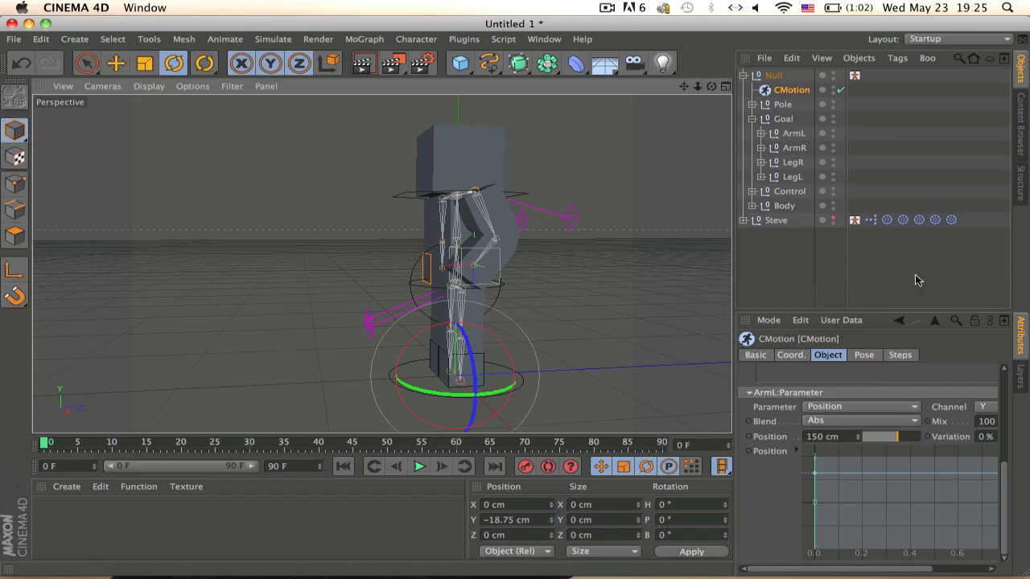
Add a second Parameter action to ArmL that drives Position on the Z channel
scroll(999, 487, up, 5)
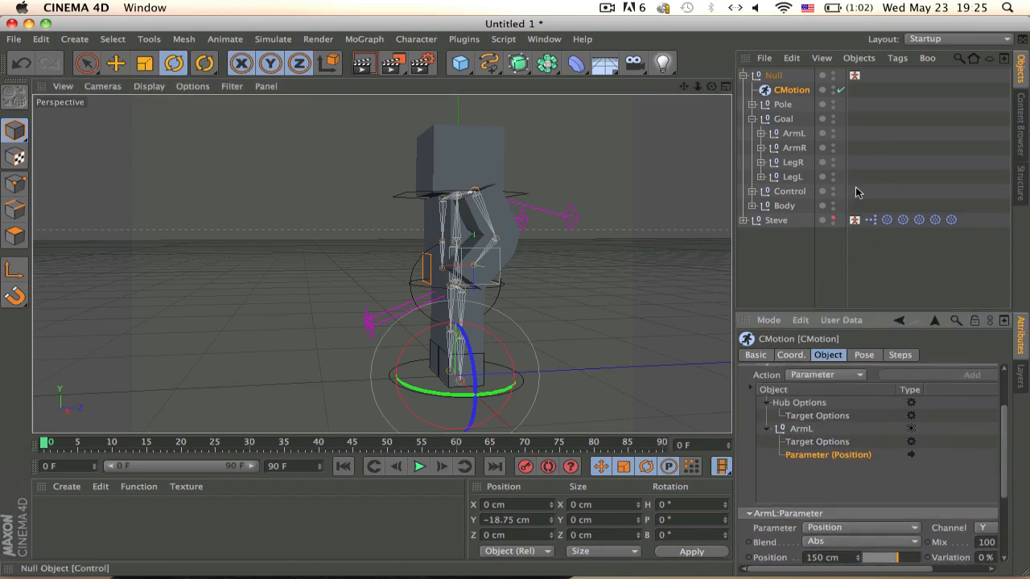
click(802, 429)
click(933, 375)
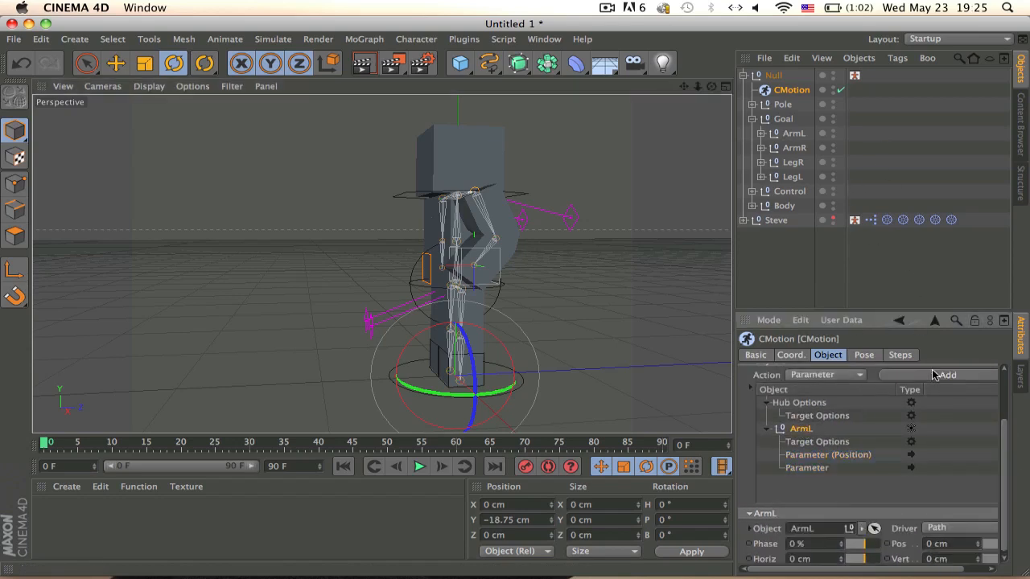
click(809, 468)
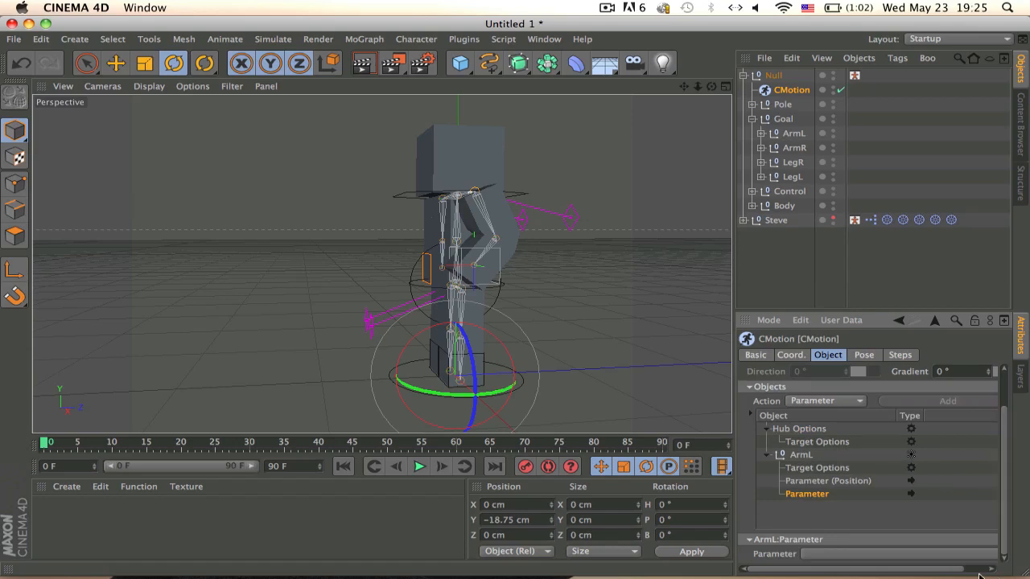
click(973, 554)
click(822, 402)
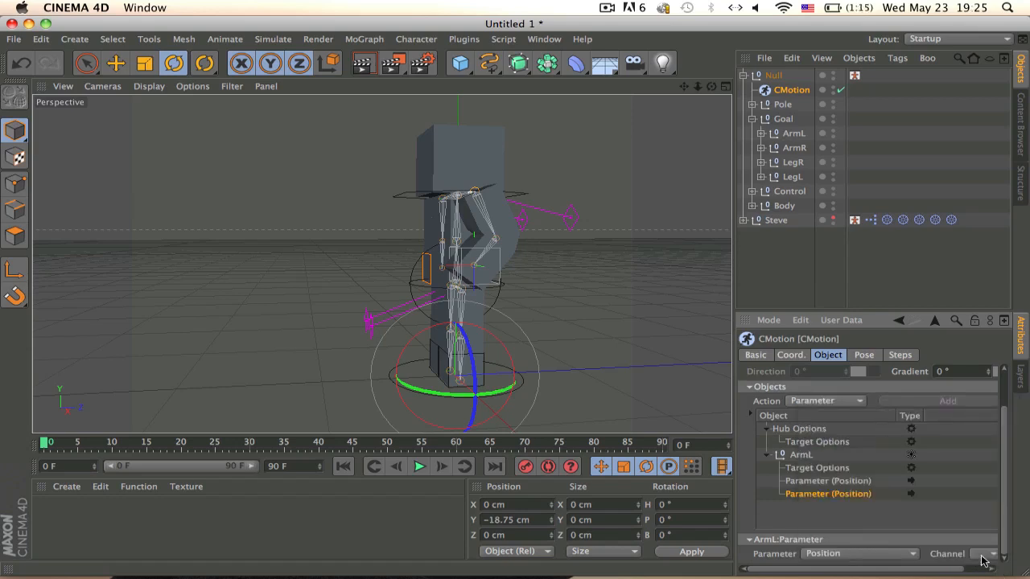
click(983, 554)
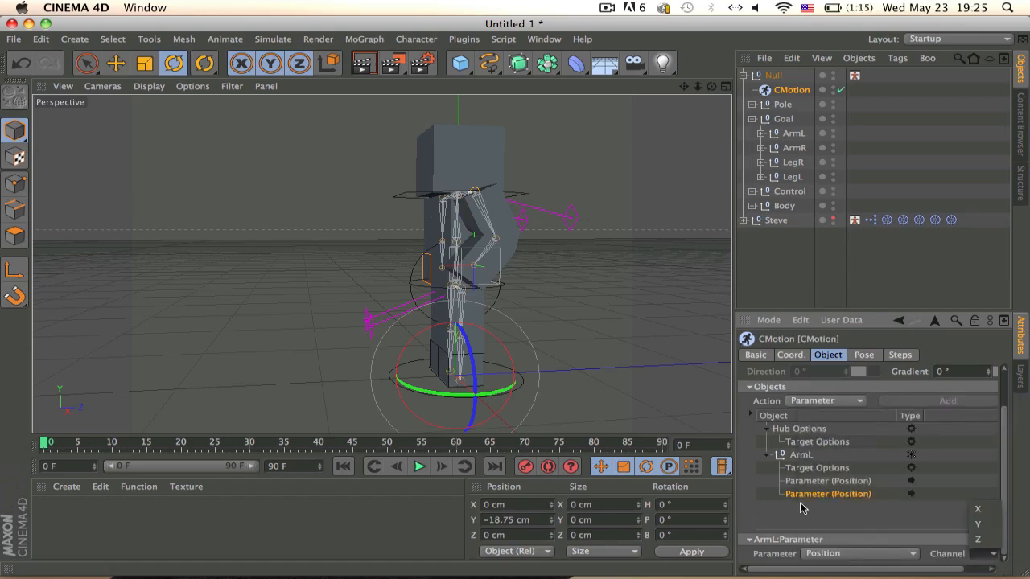
click(994, 540)
Set ArmL's Z position to 150 cm and lower its curve to just below the middle of the graph
scroll(1004, 487, down, 5)
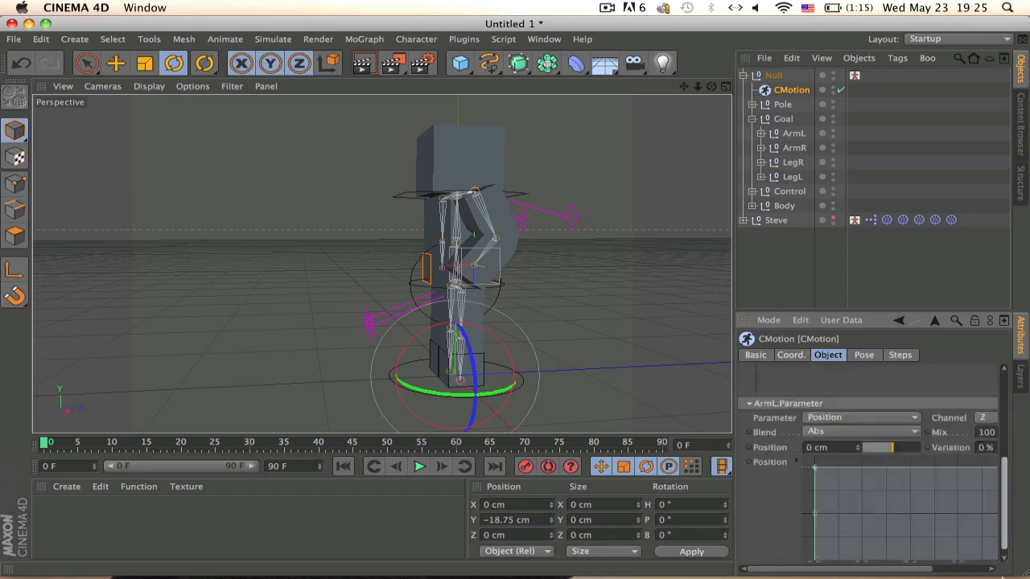
double_click(828, 436)
text(150)
key(Return)
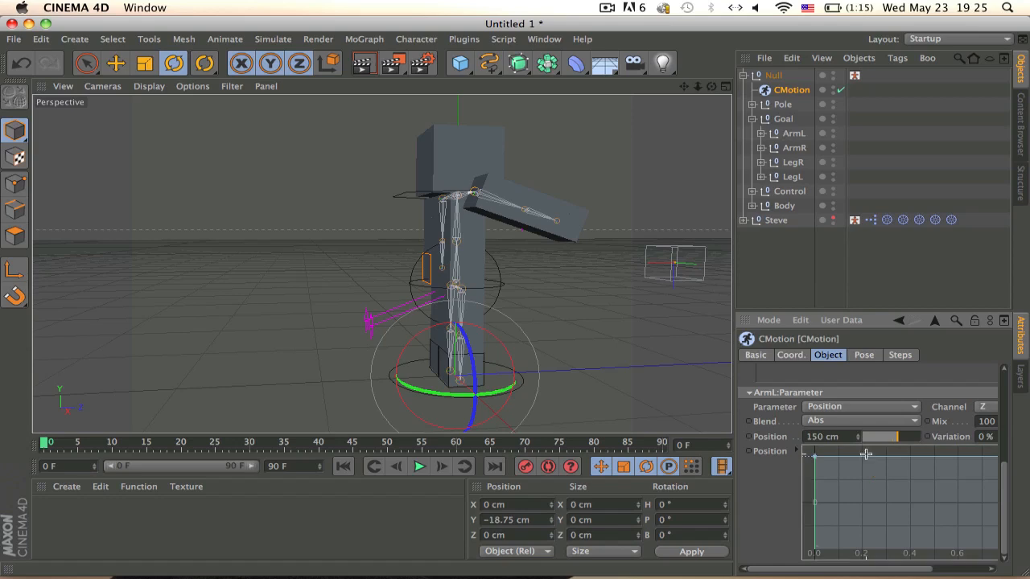
drag(867, 463, 863, 516)
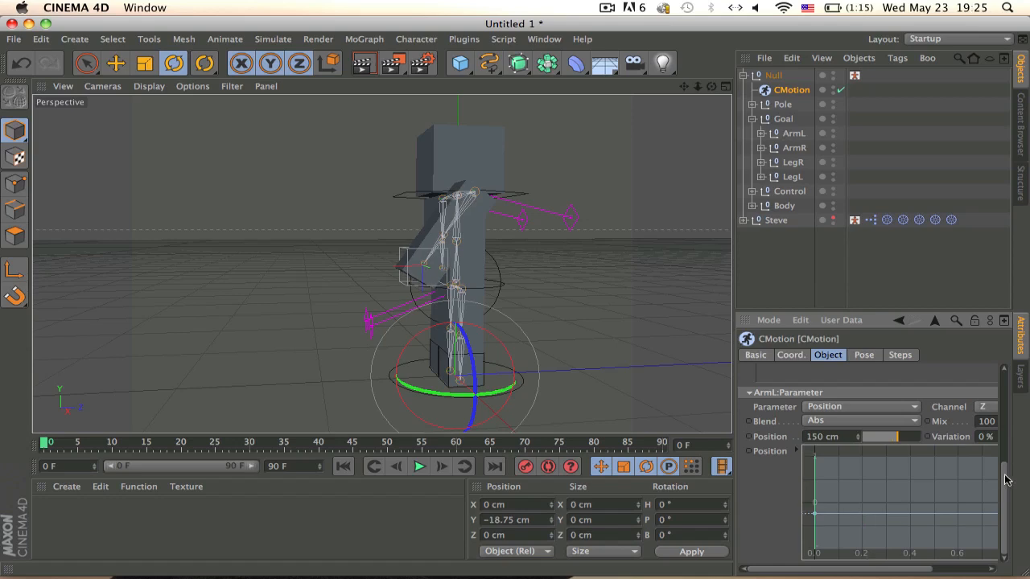
Fine-tune the curve of ArmL's Y position action to raise the hand in front of the body, checking the arm from several angles
drag(1006, 480, 947, 441)
click(848, 379)
right_click(849, 527)
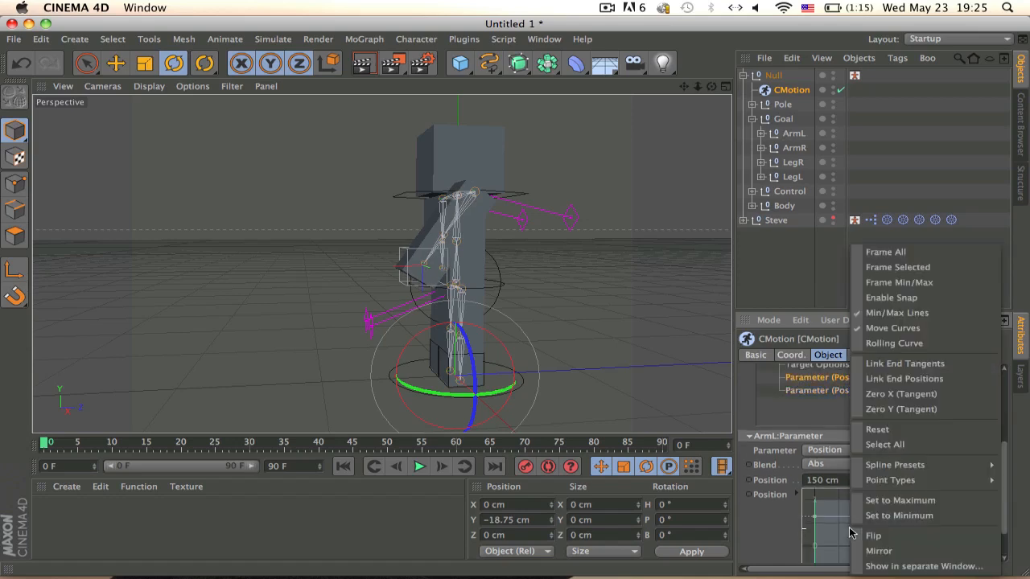
click(832, 519)
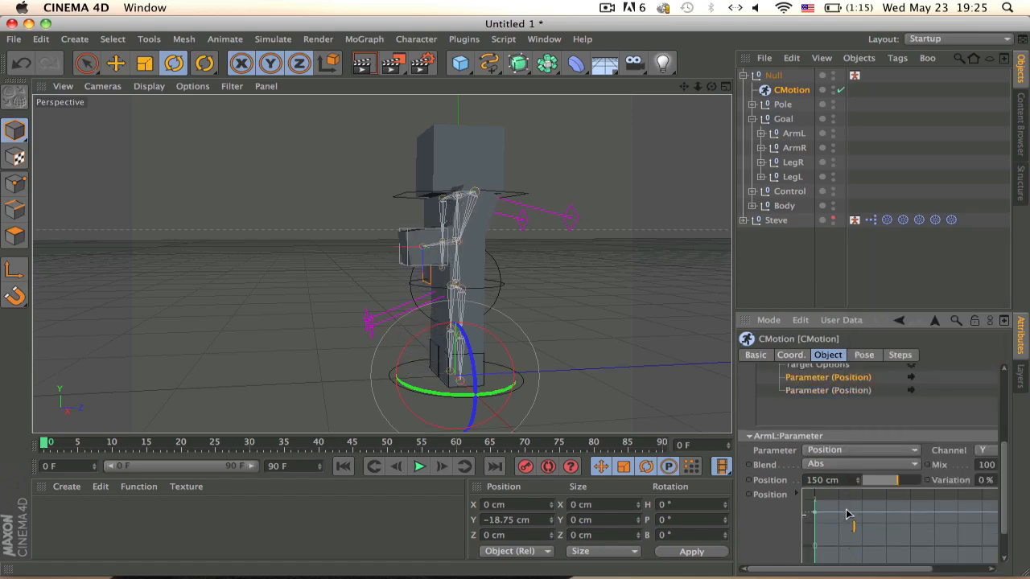
drag(846, 511, 846, 510)
alt+drag(381, 263, 534, 245)
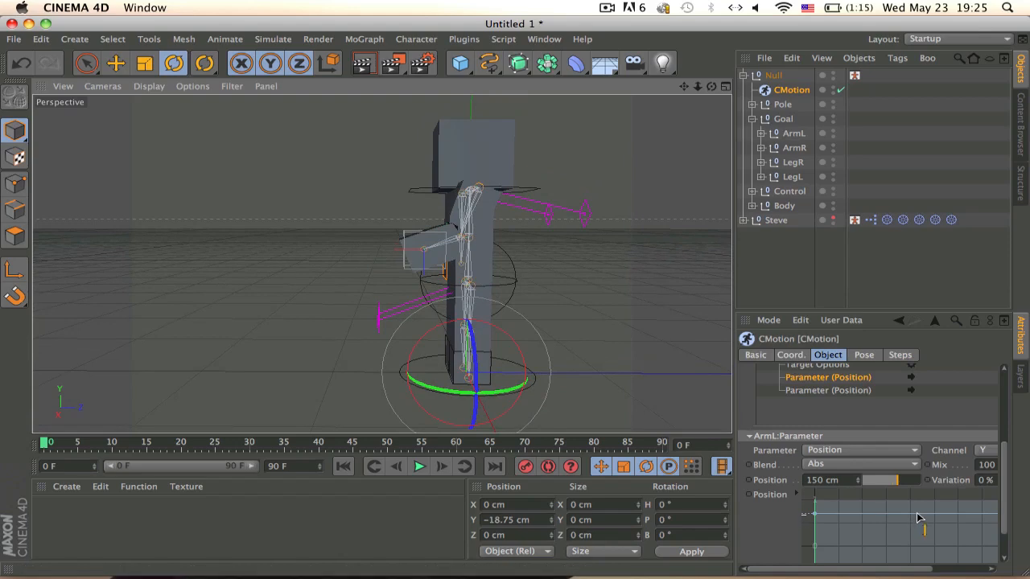
alt+drag(521, 349, 614, 291)
alt+drag(345, 188, 455, 274)
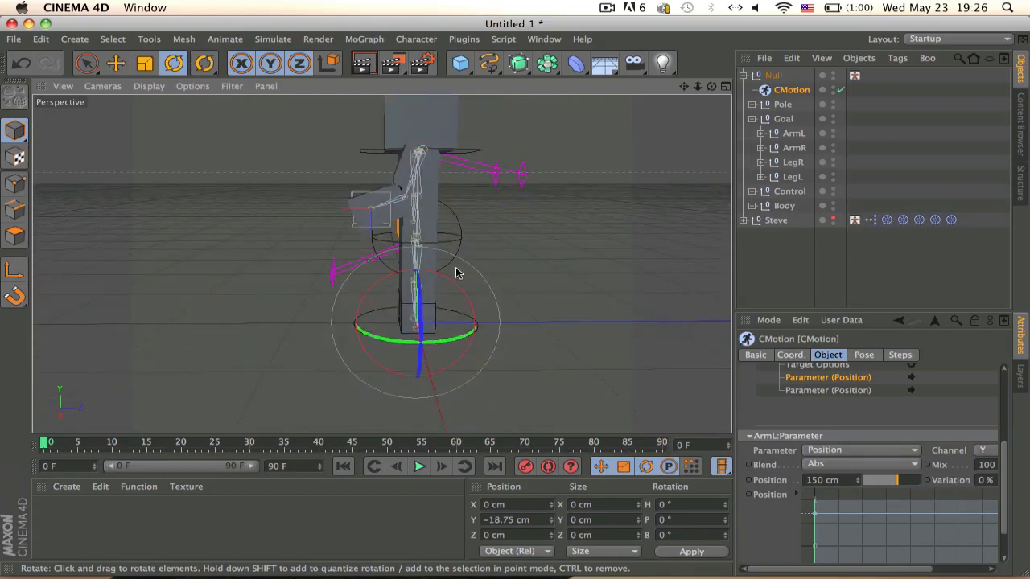
alt+drag(392, 252, 464, 253)
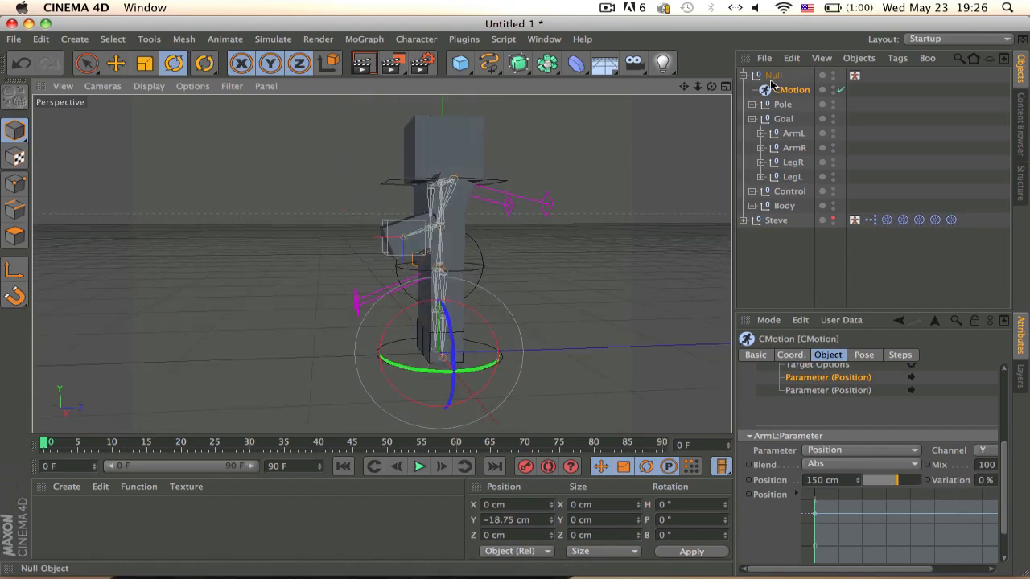
Add the Control null to the CMotion object list and give it a Parameter action
click(752, 119)
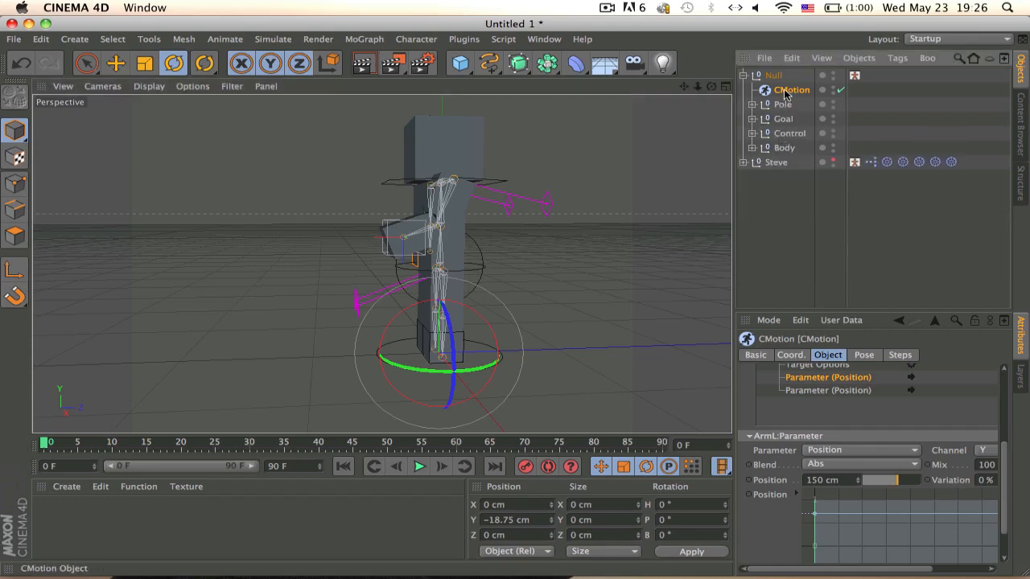
drag(788, 133, 836, 411)
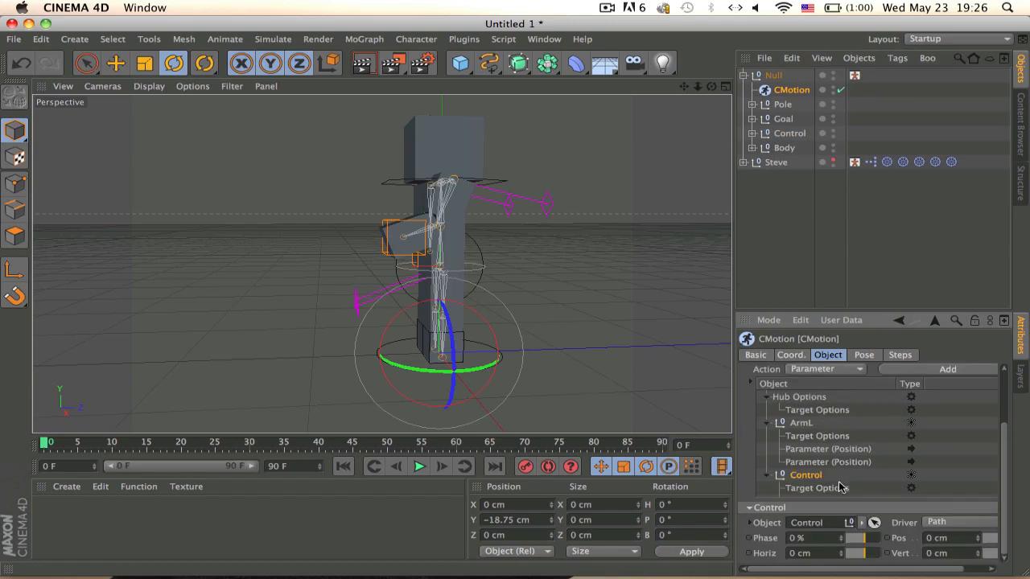
scroll(838, 486, down, 1)
click(820, 493)
Set Control's Parameter action to drive Position on the Y channel
click(833, 549)
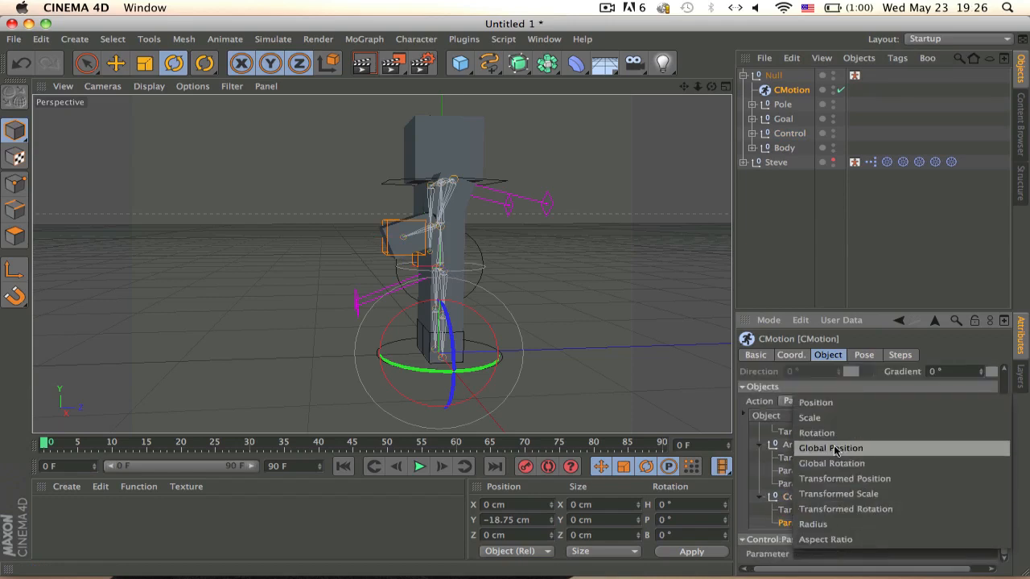
click(835, 417)
click(837, 554)
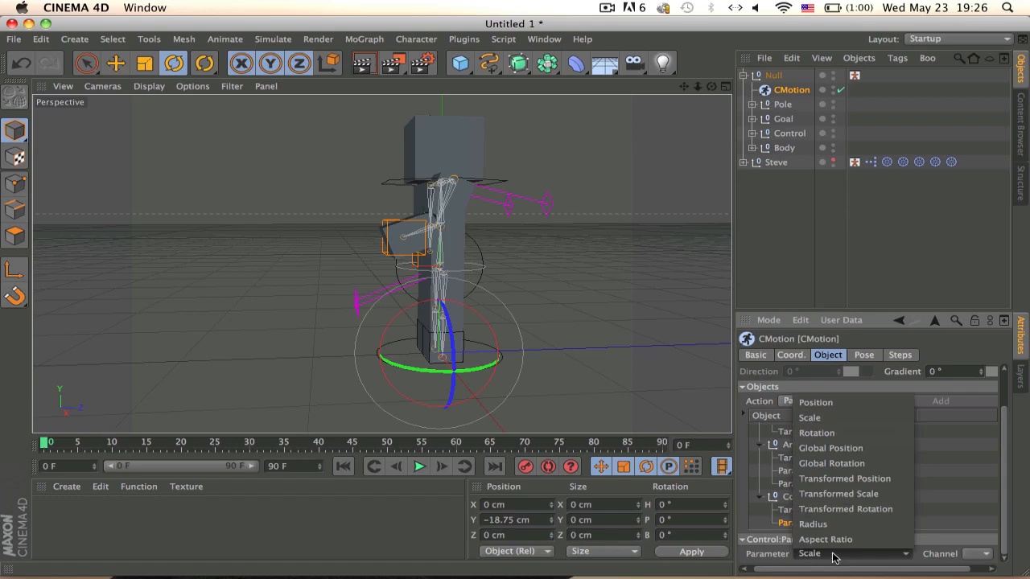
click(816, 402)
click(987, 554)
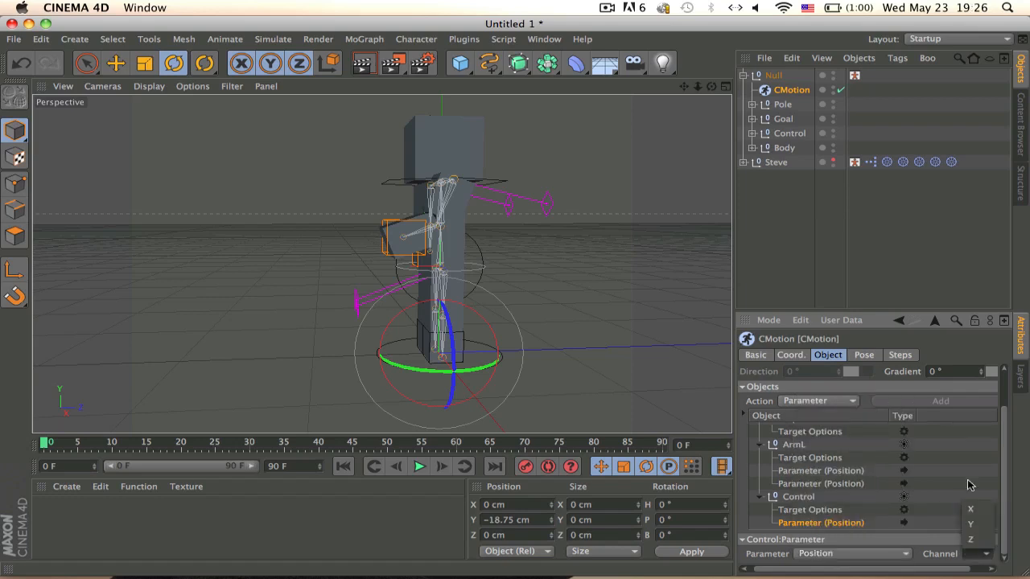
click(998, 485)
drag(1006, 491, 1005, 520)
click(900, 553)
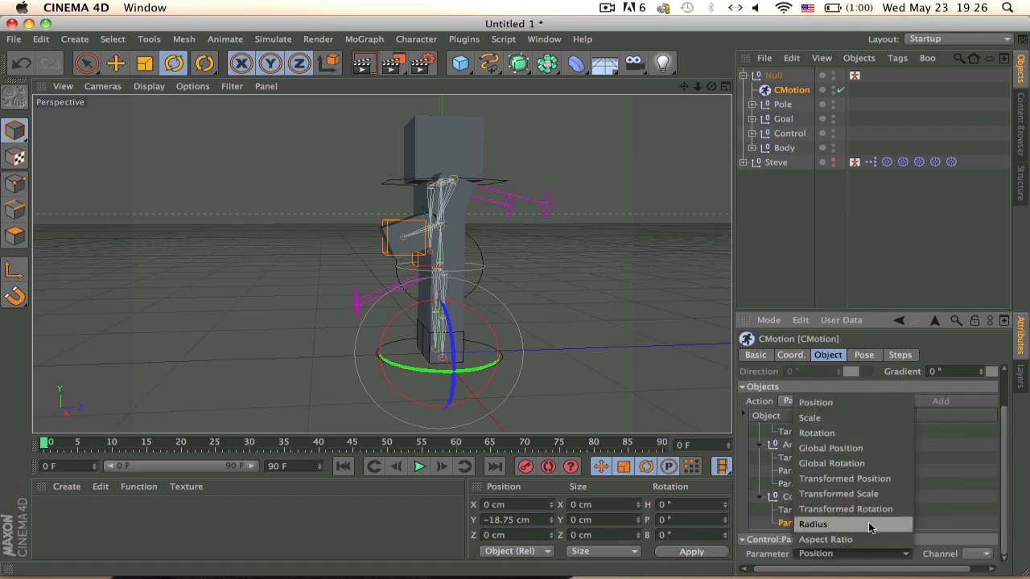
click(977, 563)
click(981, 554)
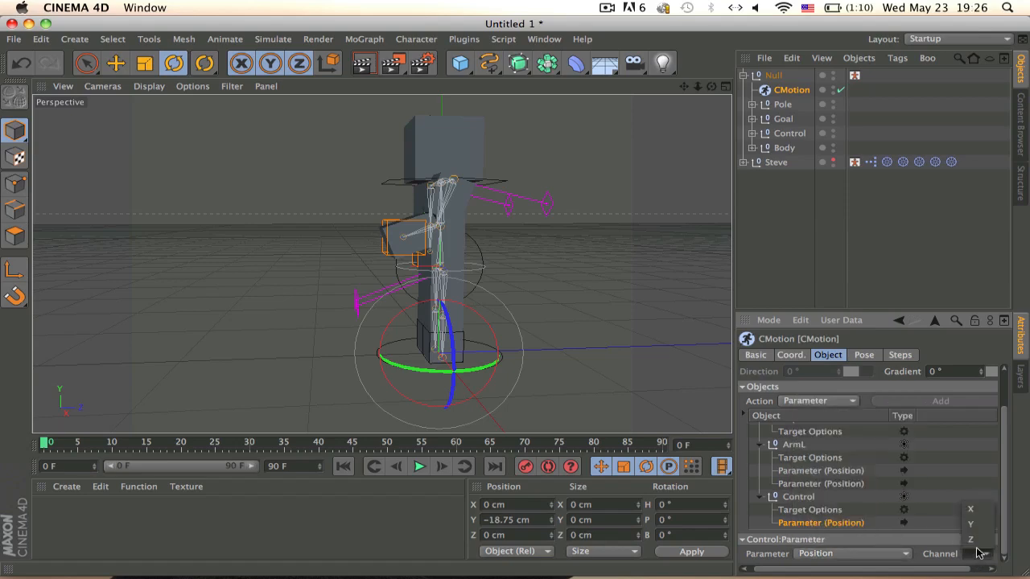
click(977, 531)
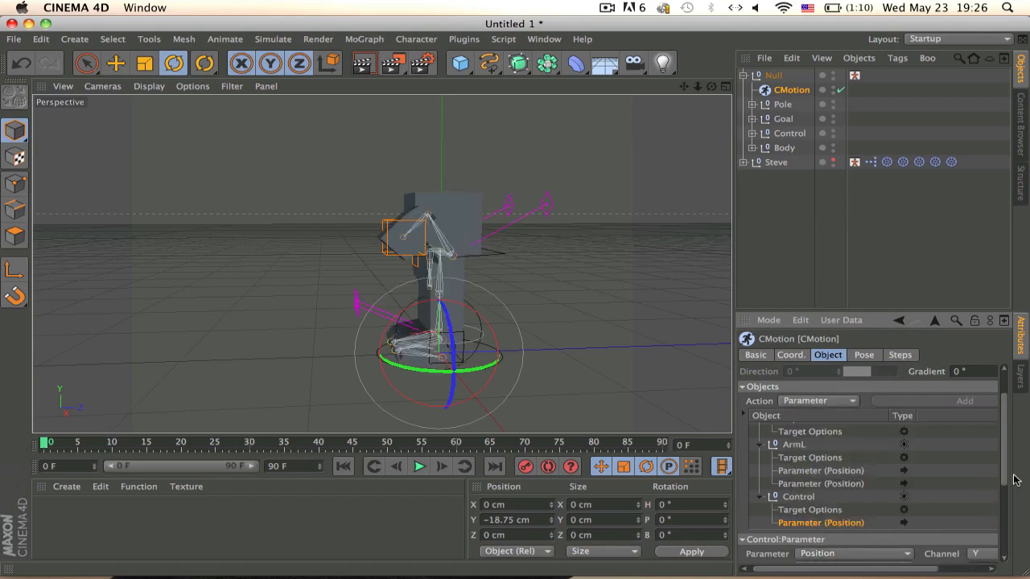
Set Control's position to 150 cm and lower its position curve until the character's knees bend slightly
scroll(1014, 480, down, 5)
alt+drag(471, 298, 508, 281)
click(809, 474)
text(15)
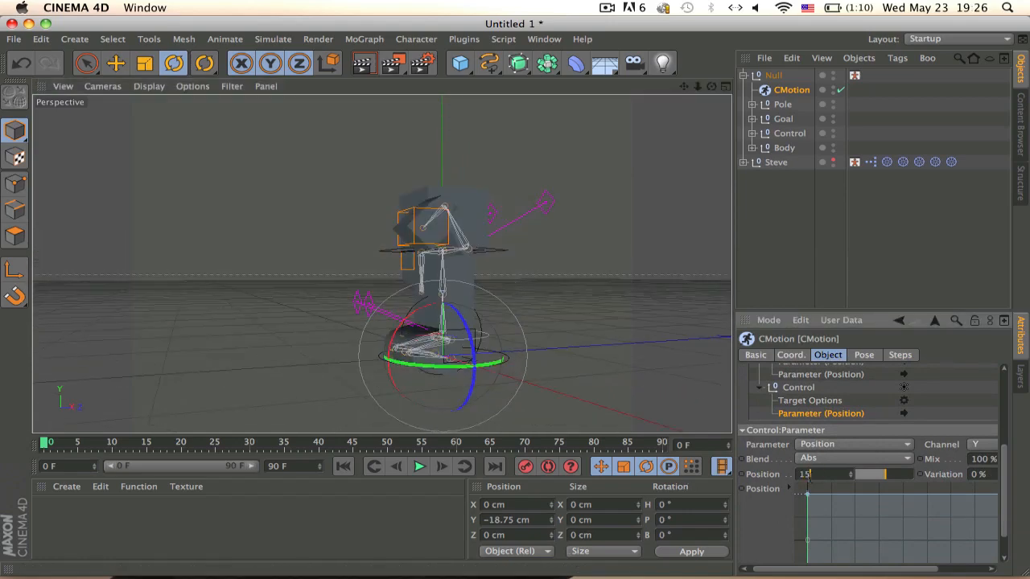
text(0)
key(Return)
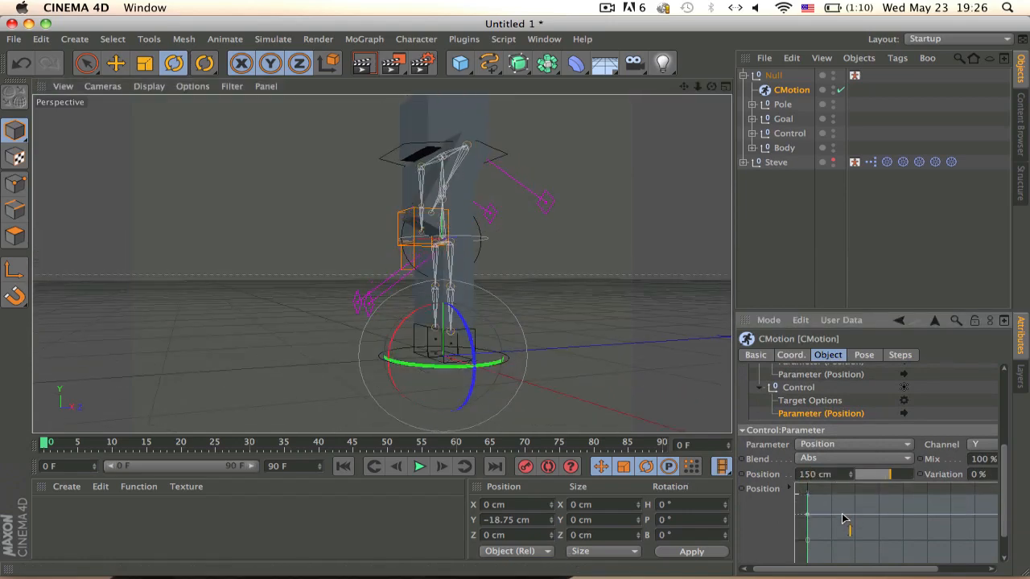
scroll(846, 526, up, 2)
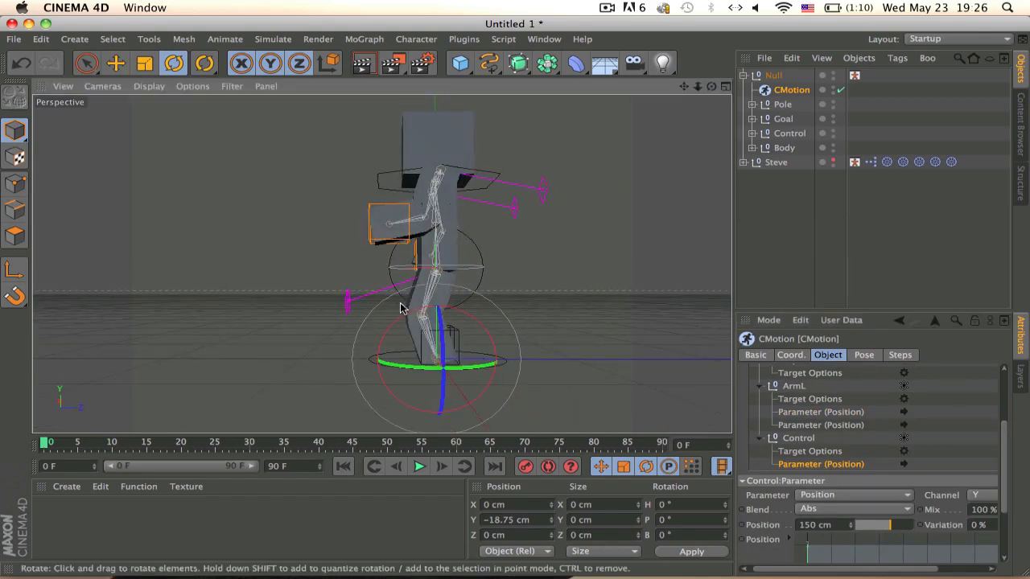
alt+drag(427, 310, 565, 327)
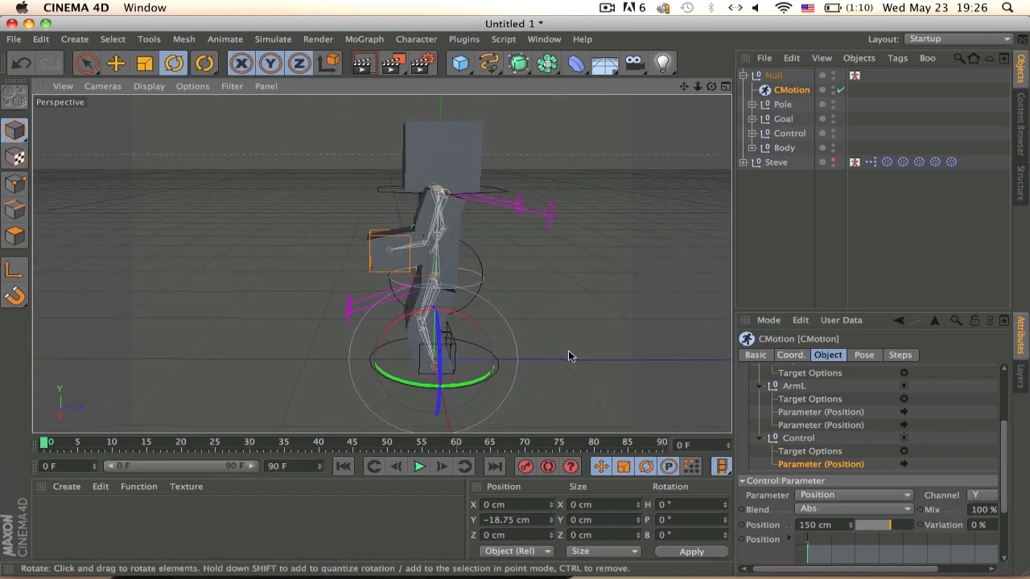
Show the curve of ArmL's Y position action in a separate spline window placed clear of the character
scroll(808, 406, up, 3)
click(809, 470)
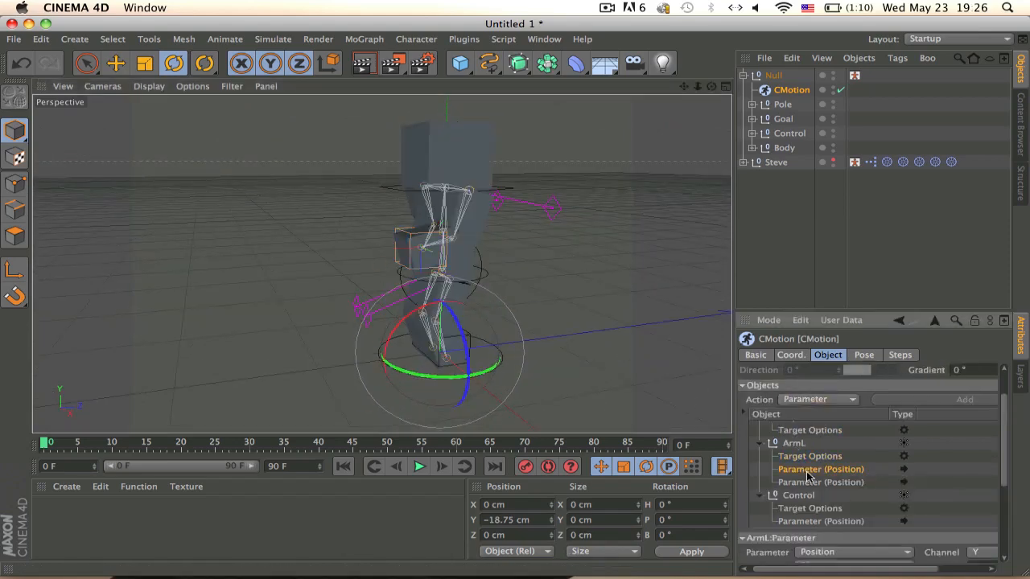
scroll(990, 467, down, 5)
right_click(870, 535)
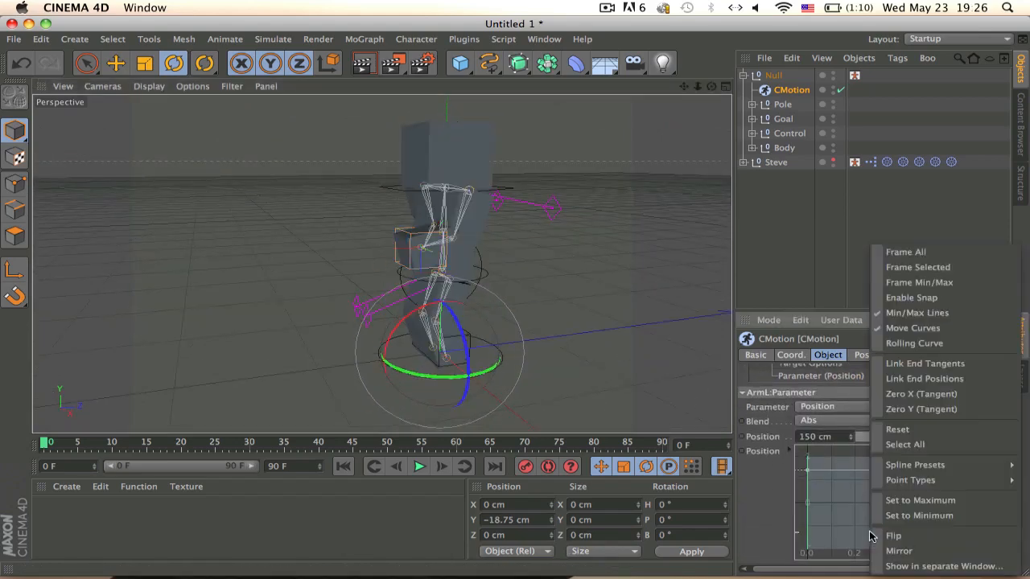
click(915, 567)
drag(617, 153, 732, 84)
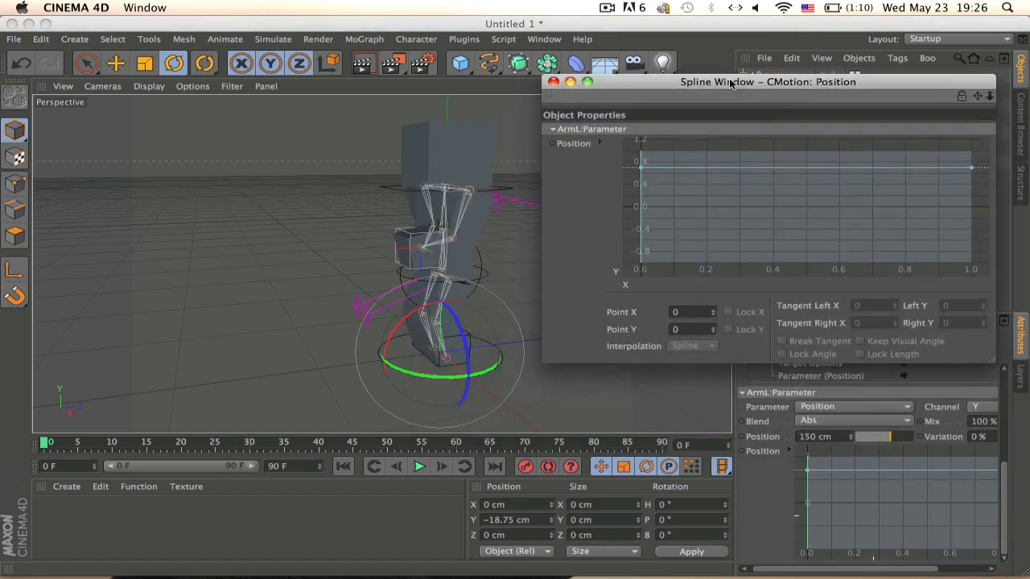
Add a point to ArmL's Y position curve at about X 0.418, Y 0.506 and preview the arm's motion
ctrl+click(779, 178)
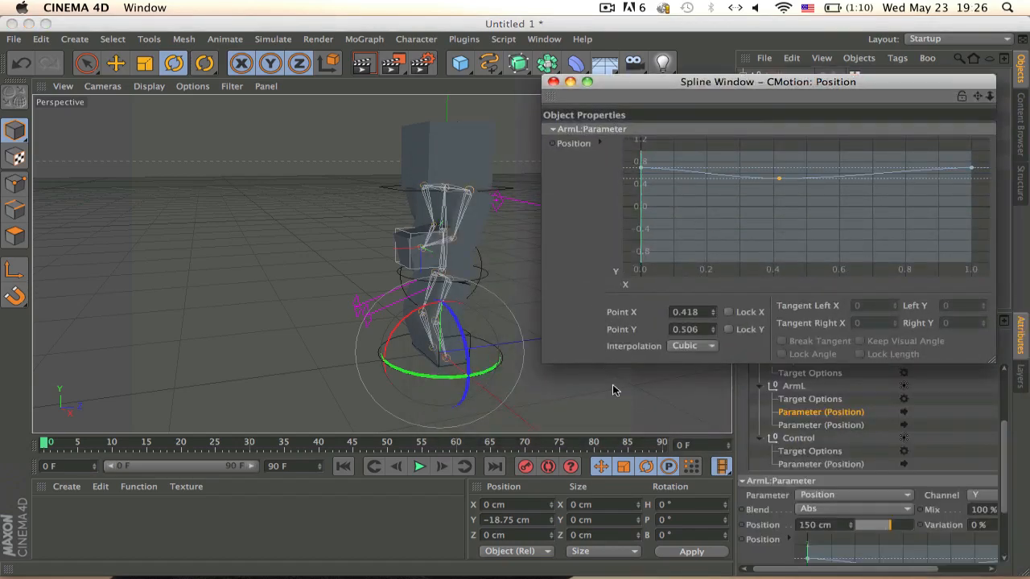
click(420, 468)
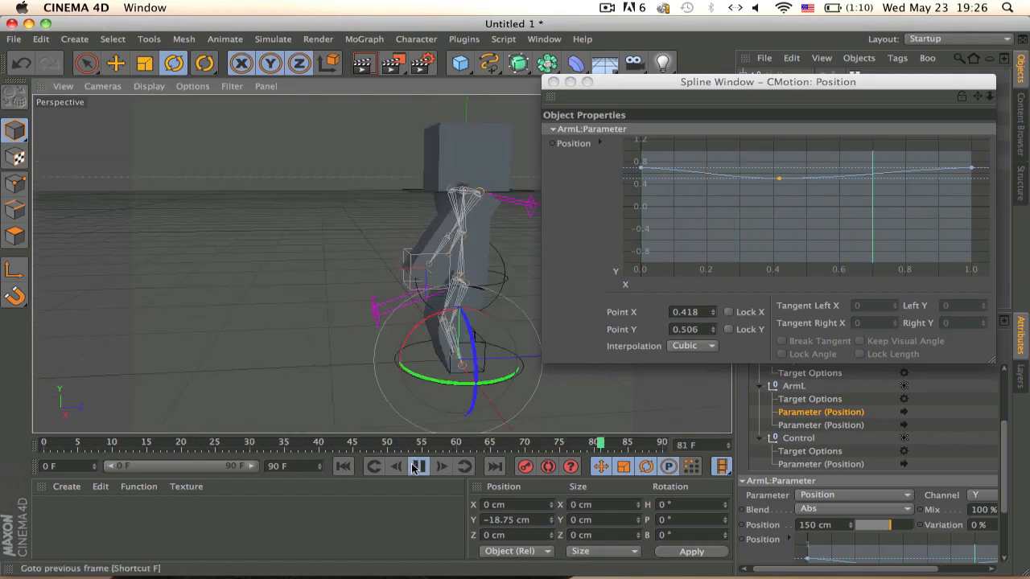
click(50, 443)
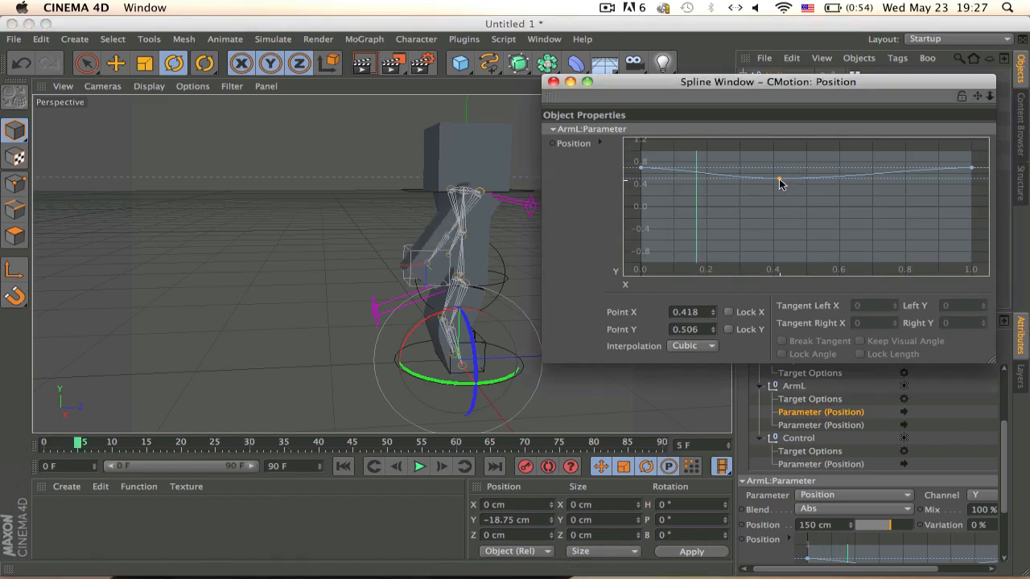
Move the added point on ArmL's Y position curve to about X 0.523, Y 0.506
drag(781, 179, 786, 219)
alt+drag(455, 241, 490, 241)
alt+middle_drag(490, 240, 416, 244)
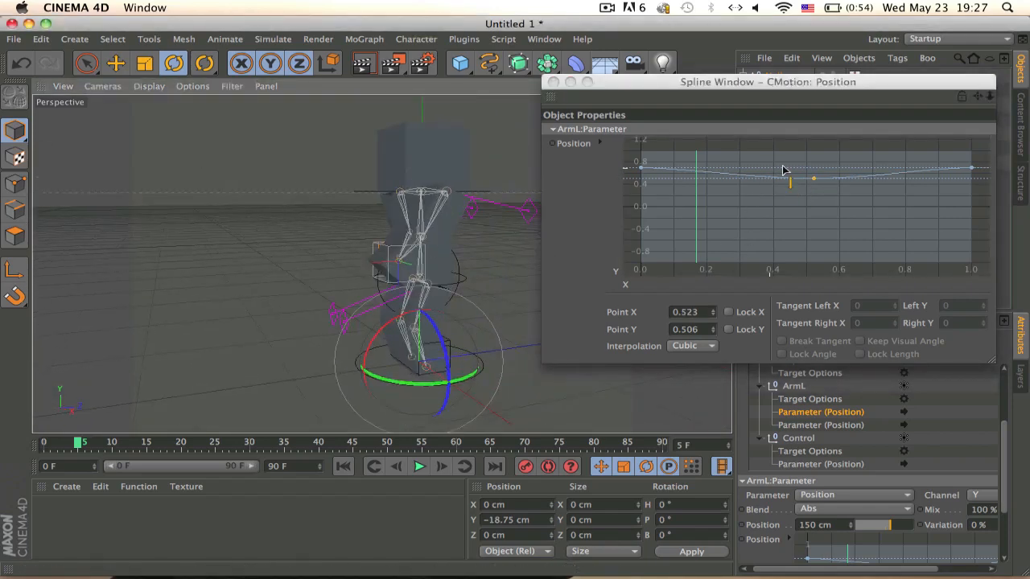
Reshape ArmL's Y position curve with a second point at about X 0.599, Y 0.623, preview frame 18, and close the spline window
drag(813, 180, 725, 180)
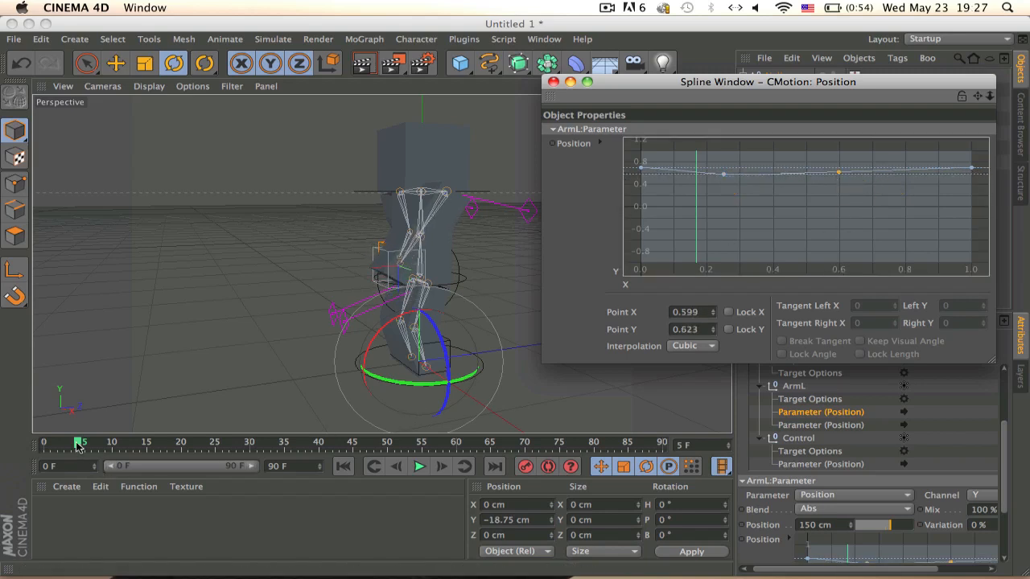
drag(78, 445, 114, 445)
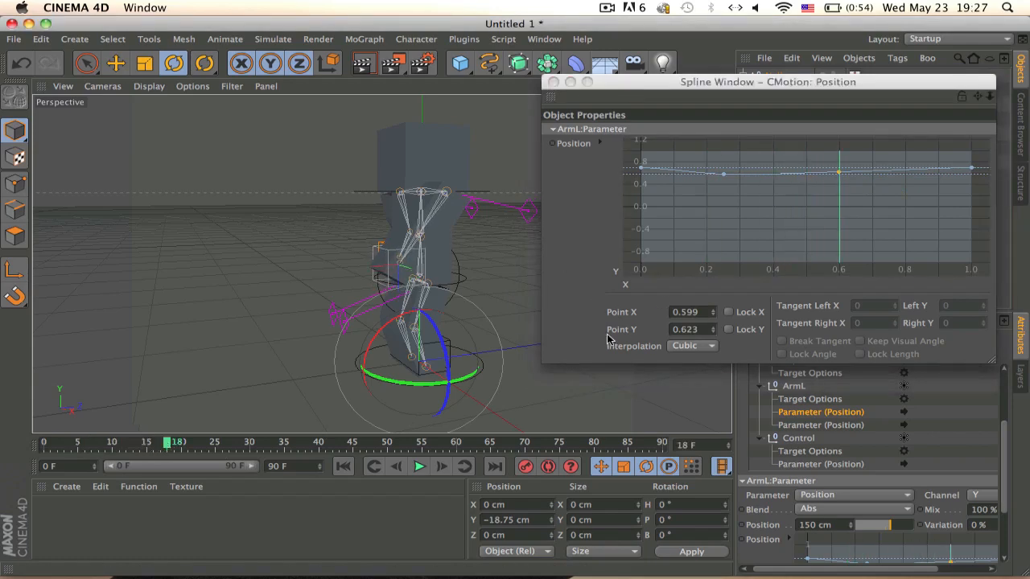
alt+drag(460, 246, 347, 251)
click(524, 210)
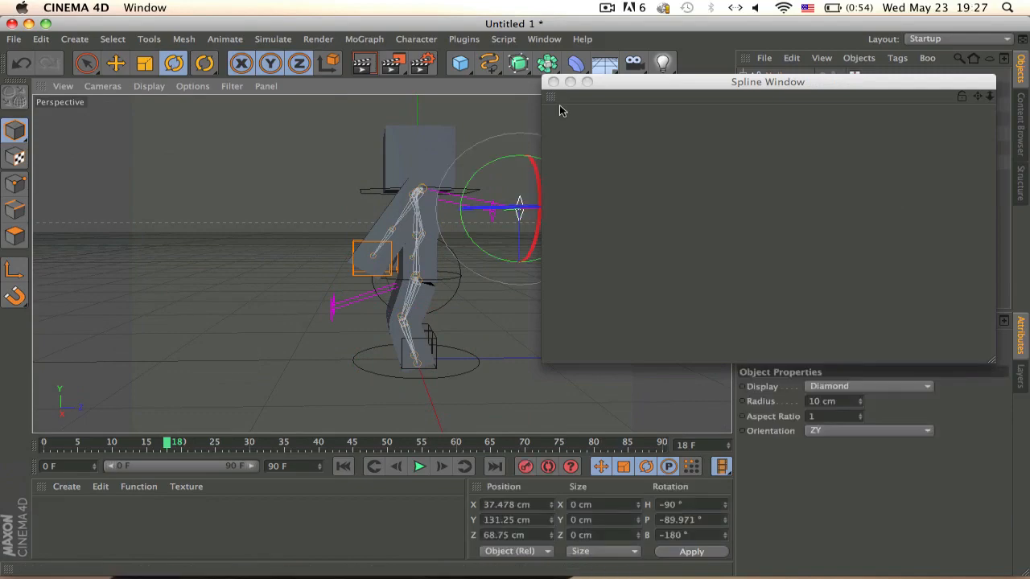
click(553, 81)
Try rotating one of the character's foot goals and undo the change
alt+drag(410, 247, 532, 229)
click(314, 199)
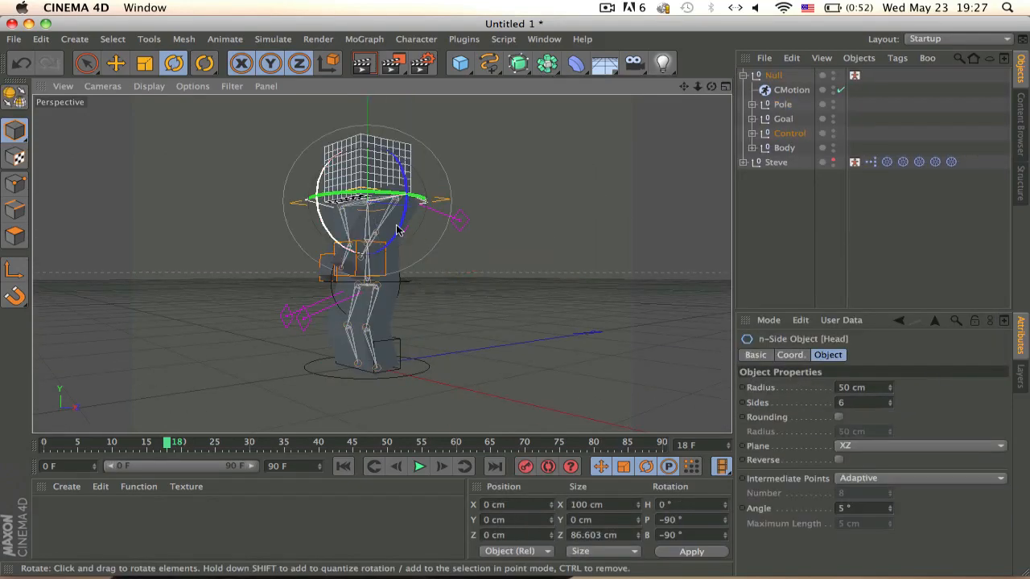
alt+drag(382, 264, 625, 248)
alt+drag(469, 242, 375, 245)
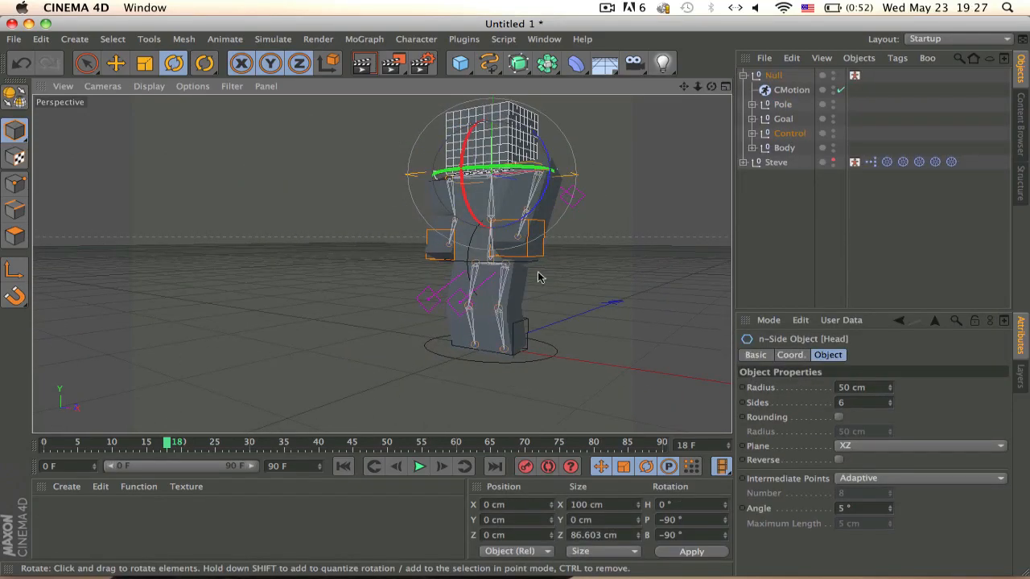
alt+drag(538, 277, 397, 297)
click(431, 290)
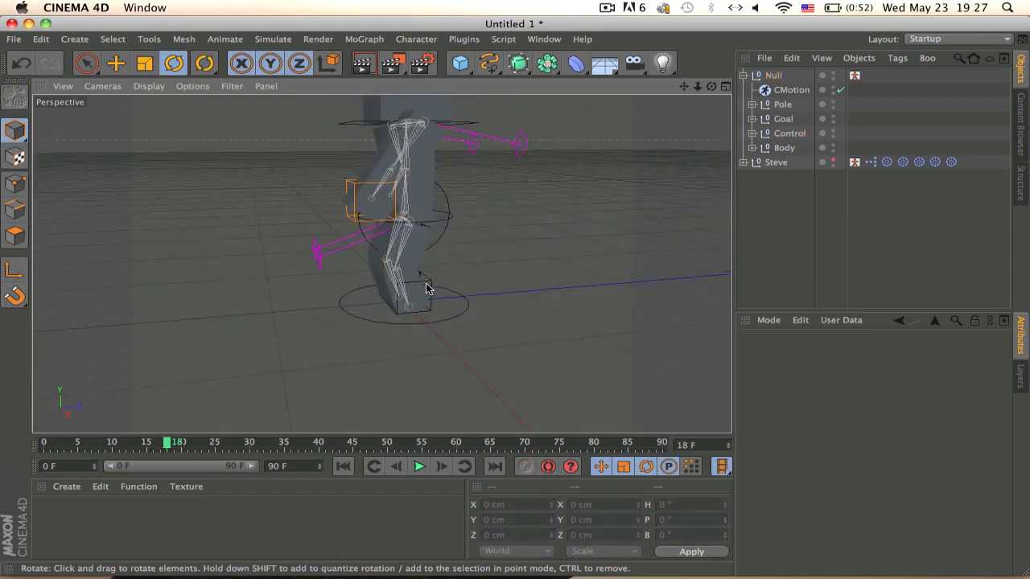
click(428, 289)
click(430, 284)
click(428, 282)
alt+right_drag(422, 275, 388, 256)
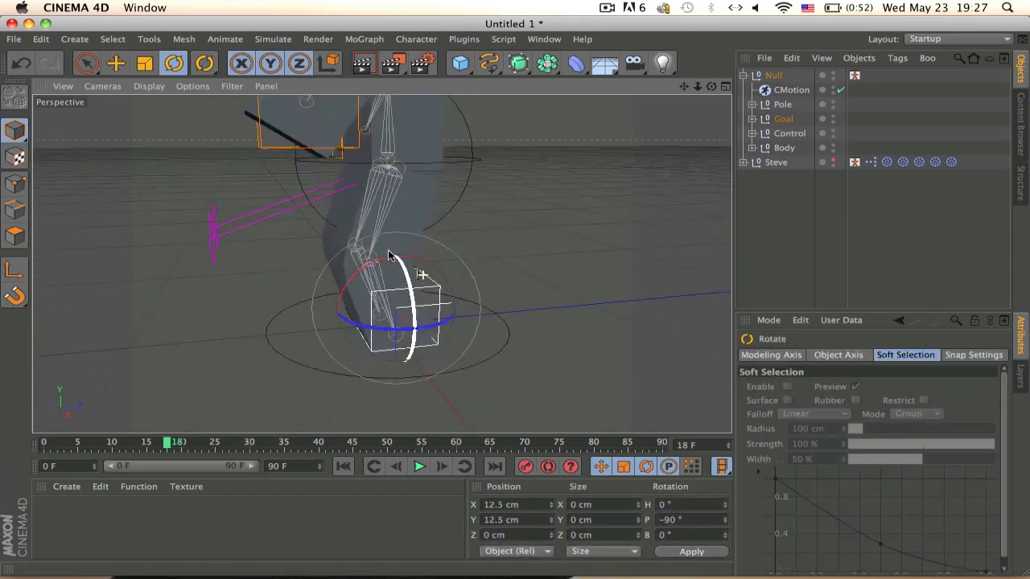
drag(359, 279, 278, 301)
key(super+z)
key(super+z)
Examine the character's arm and knee bends at frame 18 from several angles and distances
alt+drag(381, 264, 497, 203)
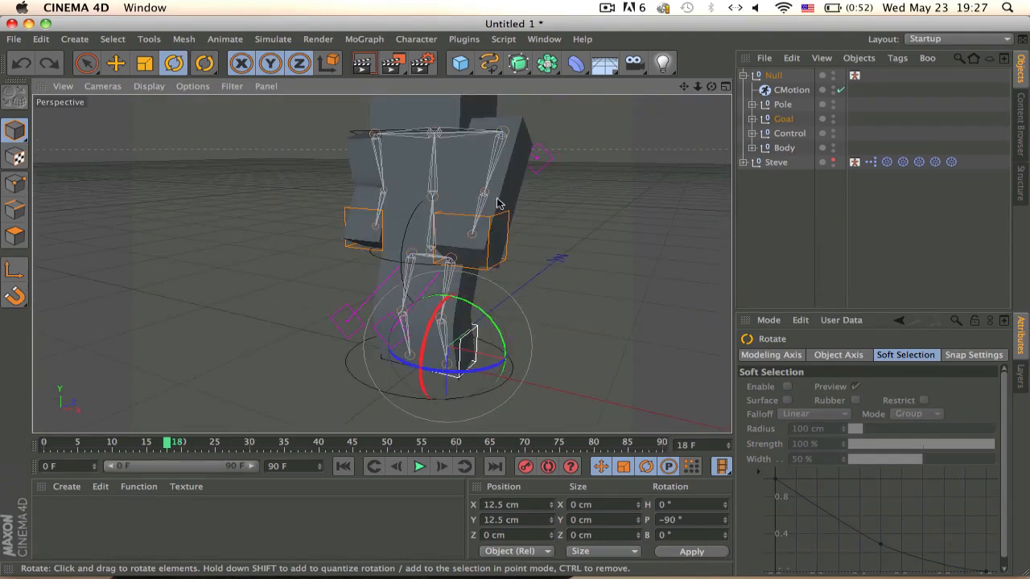
scroll(383, 253, down, 5)
alt+middle_drag(453, 212, 483, 171)
alt+drag(483, 169, 338, 129)
scroll(338, 129, down, 6)
alt+middle_drag(412, 183, 432, 265)
scroll(419, 236, up, 3)
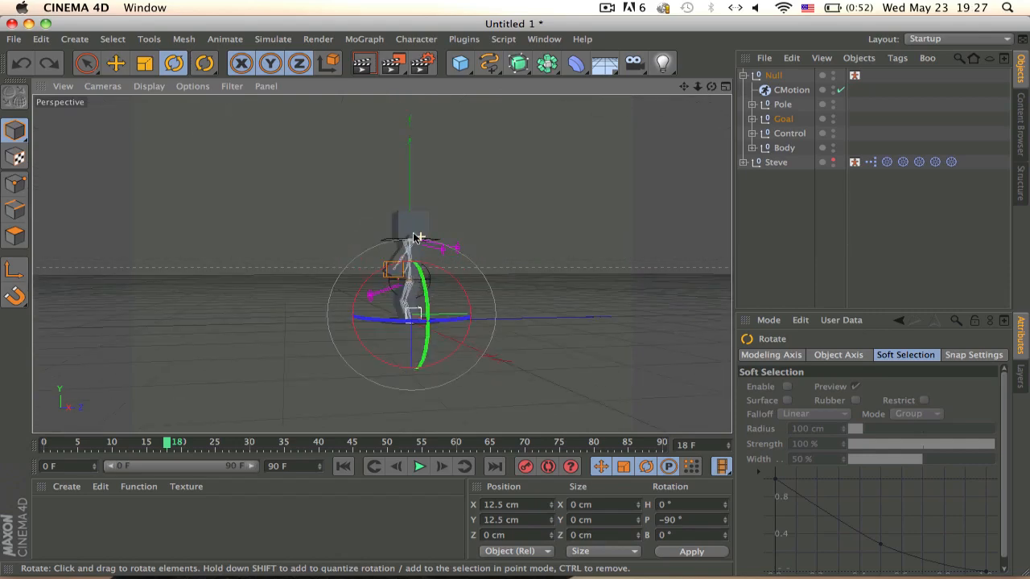
alt+drag(414, 235, 481, 234)
scroll(399, 235, up, 10)
alt+middle_drag(422, 339, 442, 247)
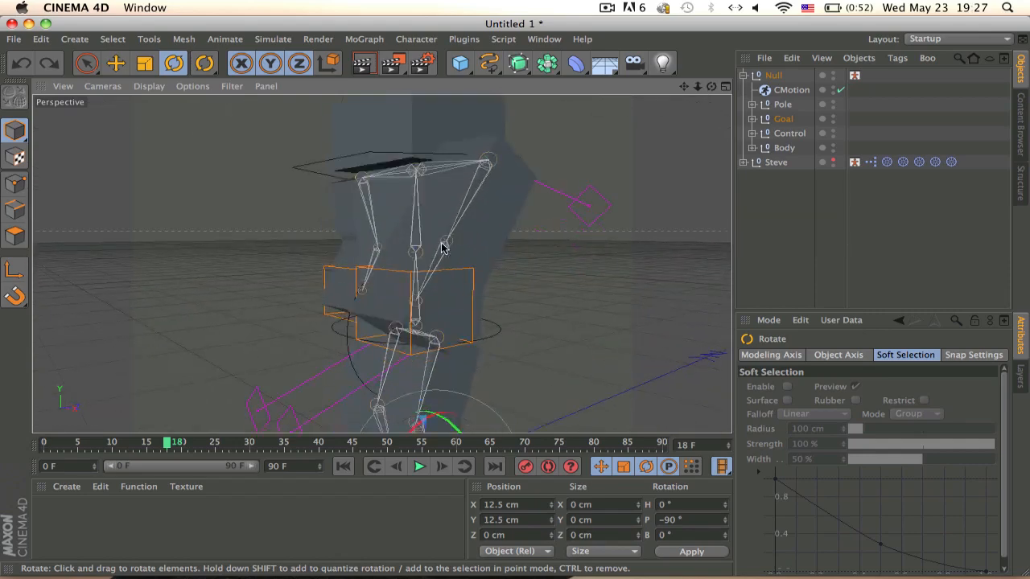
scroll(441, 248, down, 5)
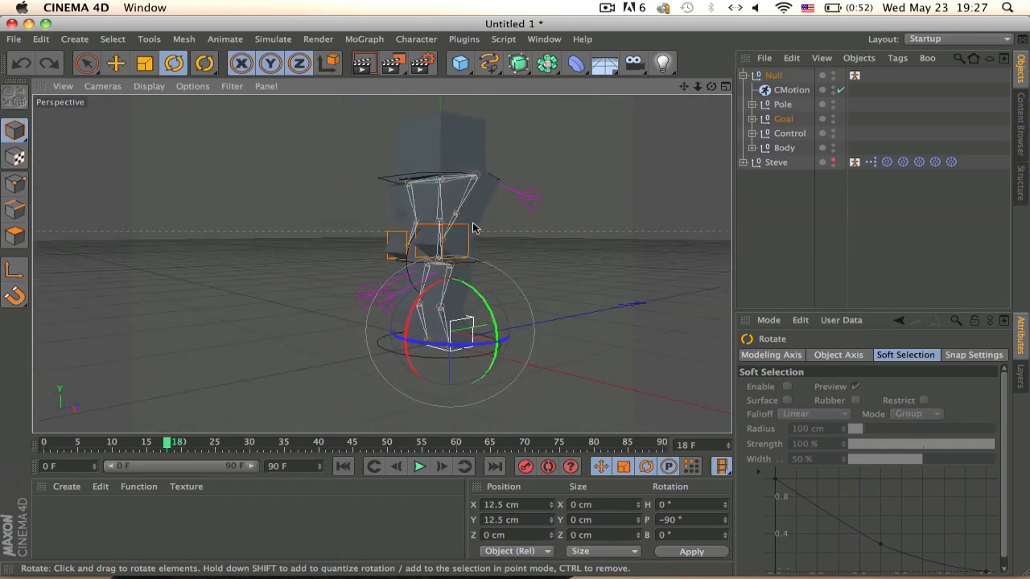
alt+drag(473, 229, 658, 218)
Delete the Null hierarchy with its CMotion object and the Steve rig from the scene
click(773, 76)
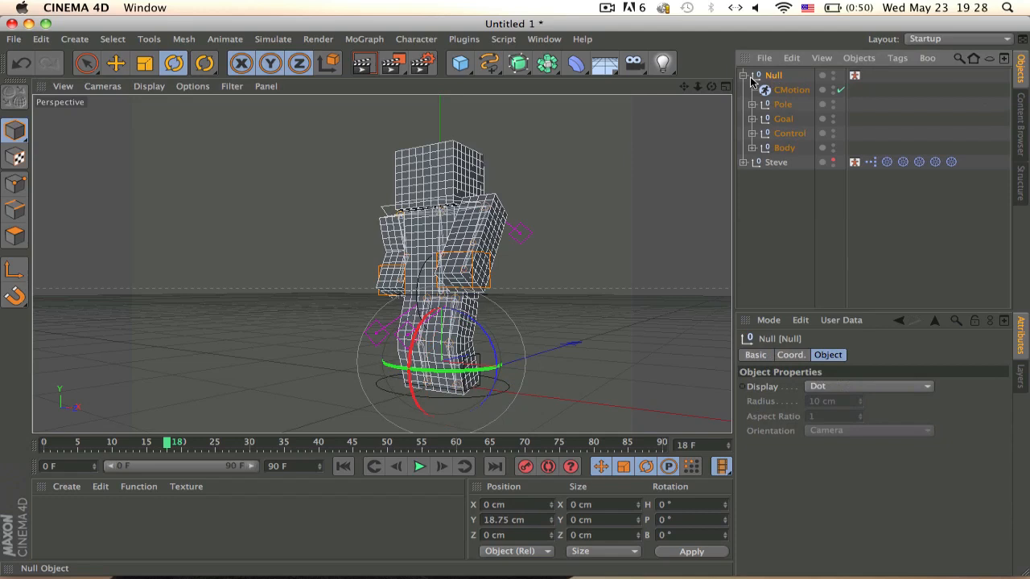
click(744, 75)
key(Delete)
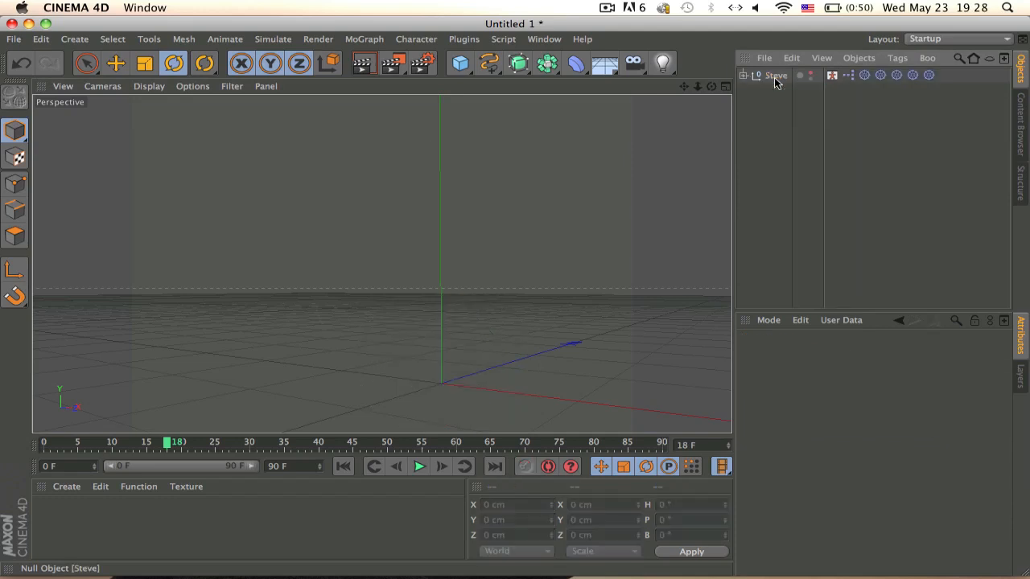
click(809, 75)
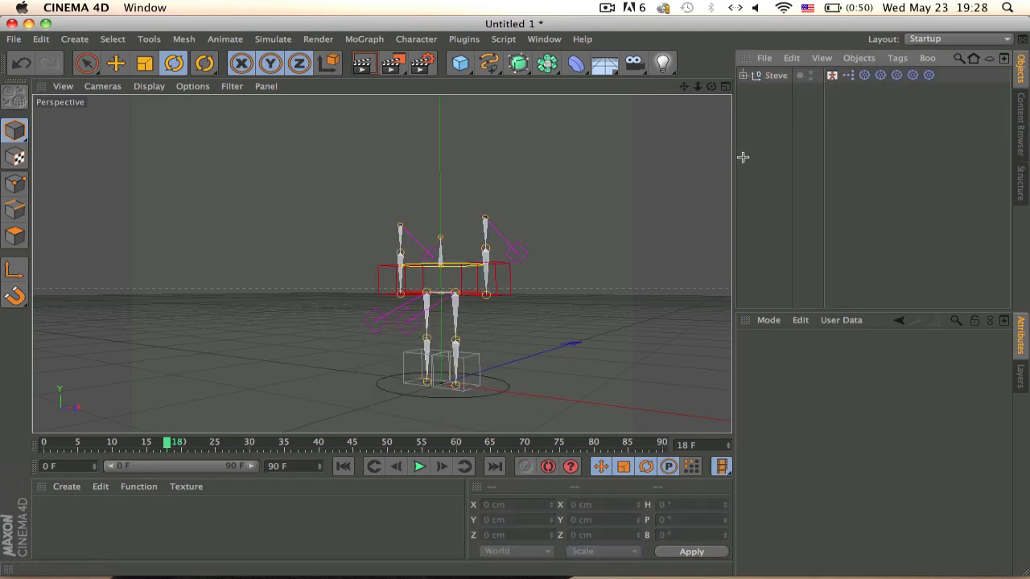
alt+drag(604, 202, 474, 221)
scroll(474, 221, down, 3)
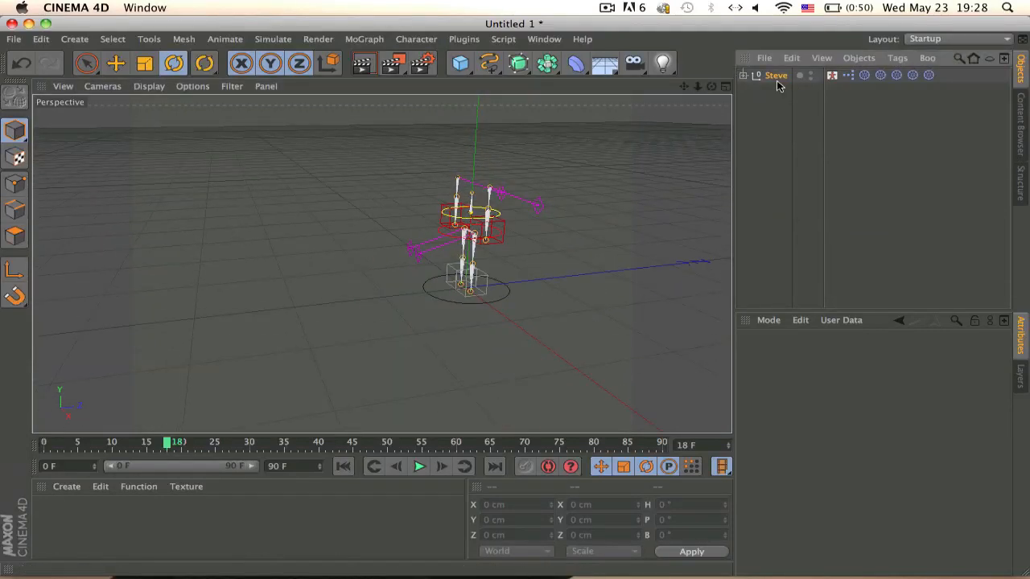
key(Delete)
Load the textured Steve character from the content library's Steve folder into the scene
click(1023, 113)
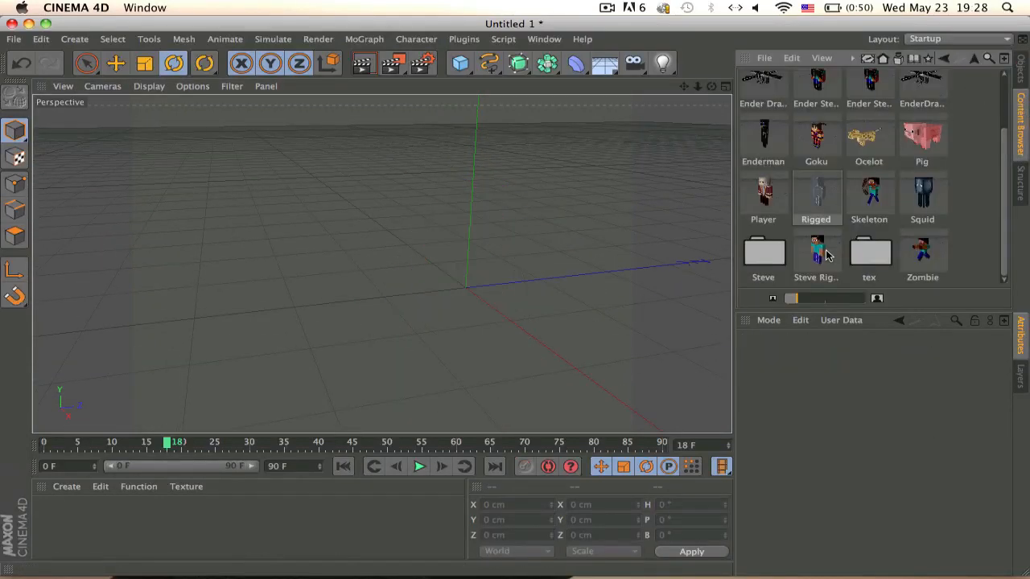
click(972, 58)
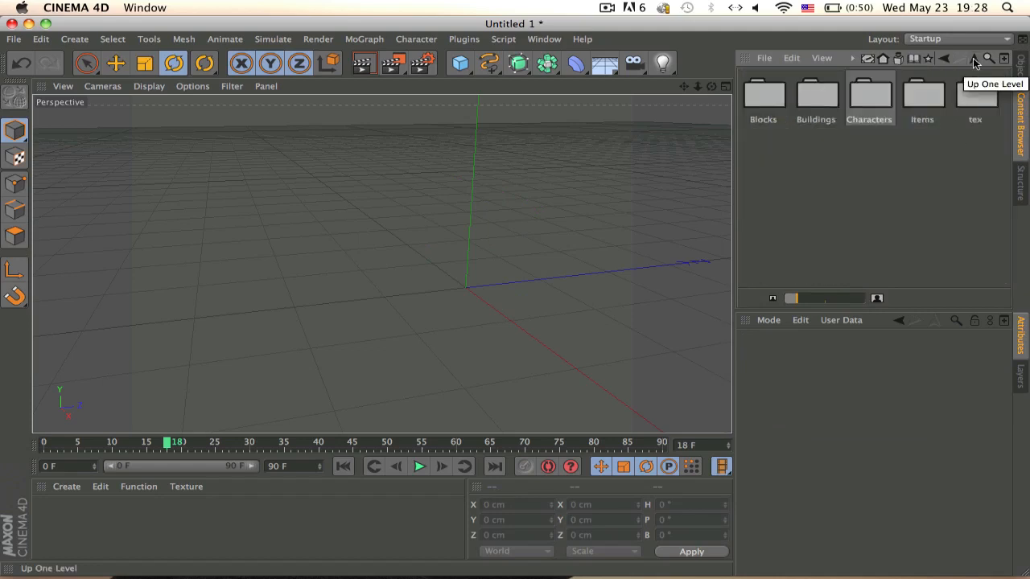
click(972, 59)
double_click(900, 156)
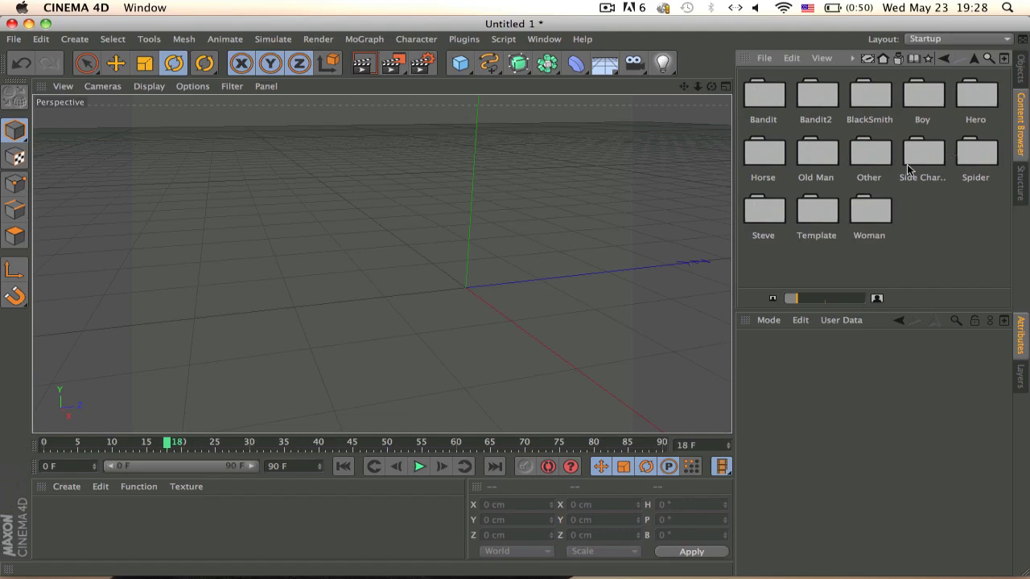
double_click(772, 213)
drag(757, 86, 402, 230)
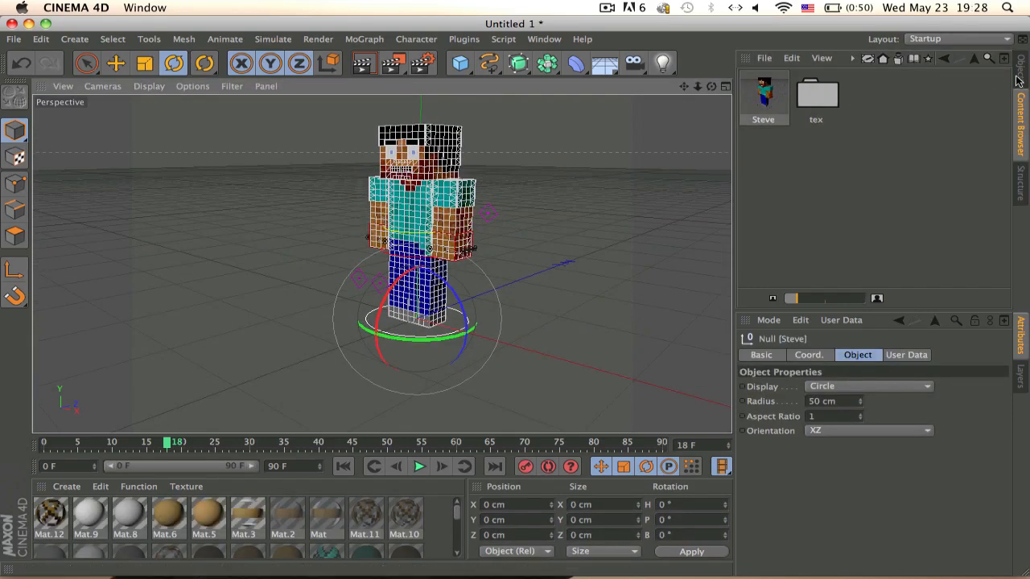
Enable the Run CMotion object under Steve and play the run cycle while viewing it from several angles
click(1020, 70)
click(743, 76)
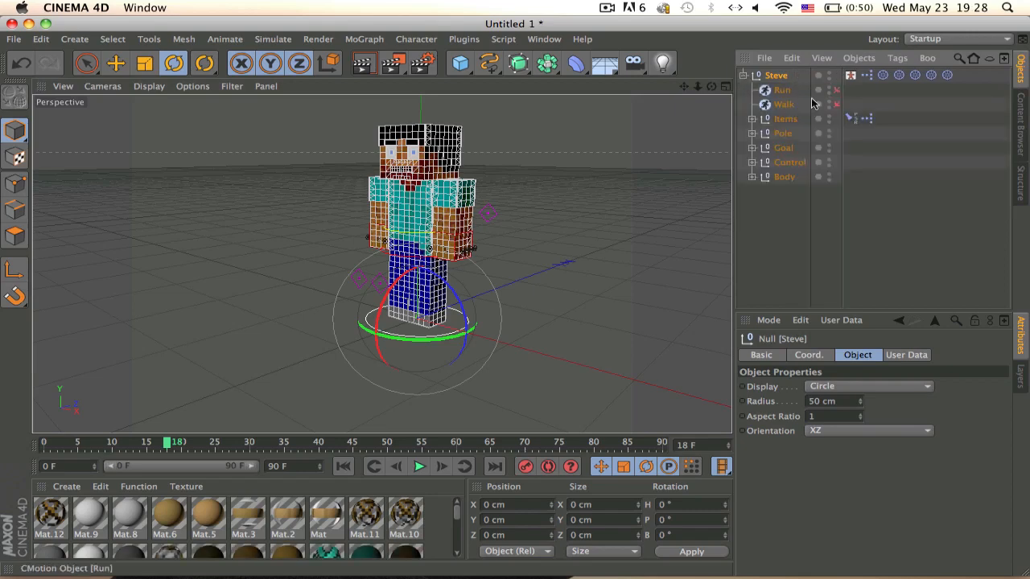
click(836, 90)
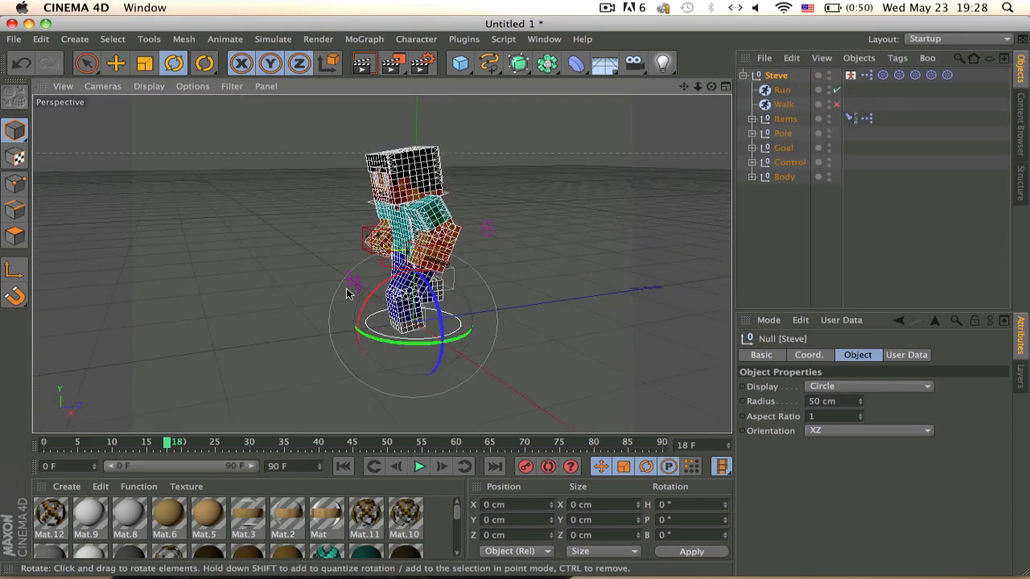
click(788, 223)
alt+drag(545, 229, 512, 203)
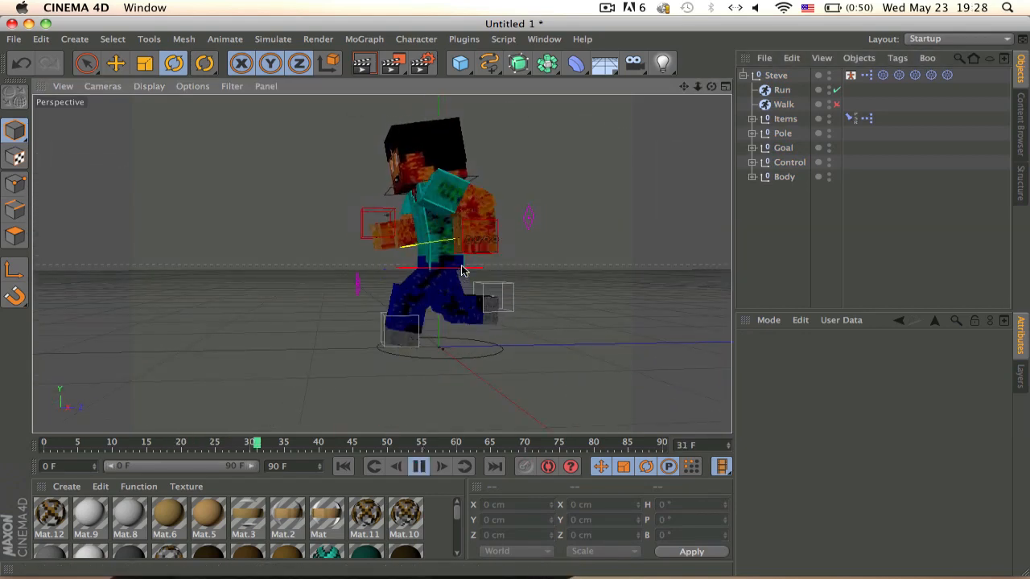
alt+drag(453, 268, 505, 281)
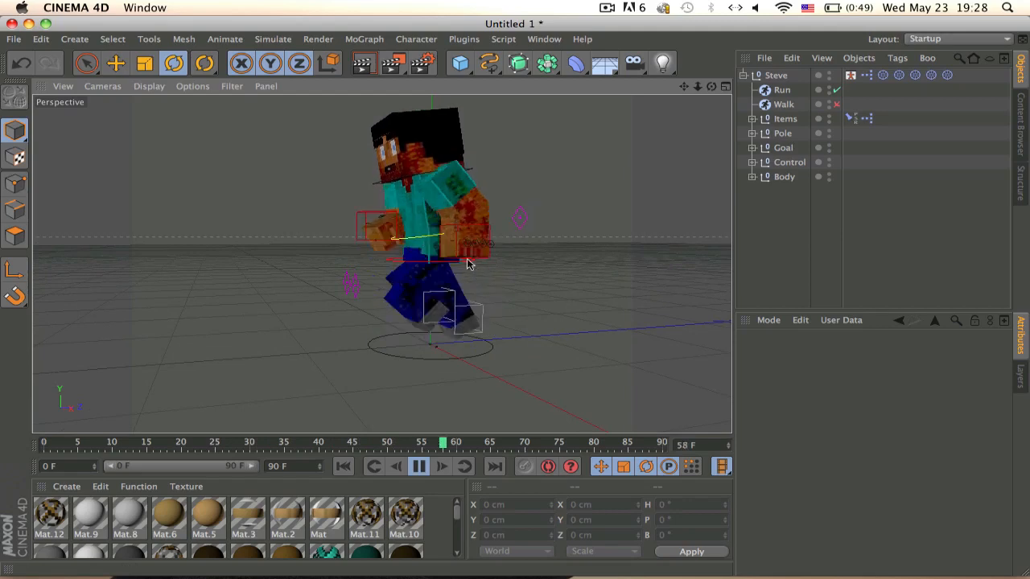
alt+drag(452, 242, 502, 243)
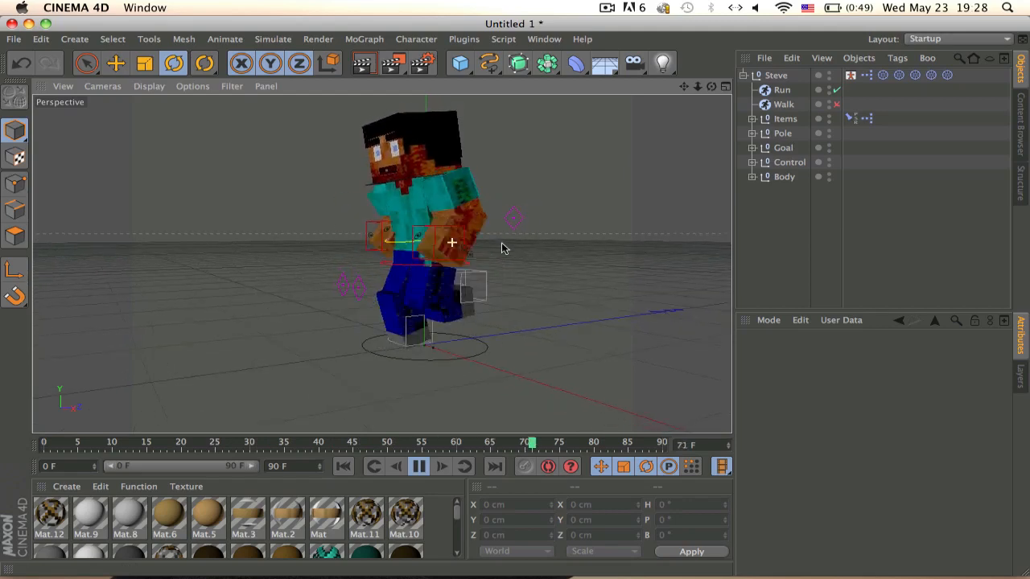
Try turning Steve's head control sideways while the run cycle plays
click(369, 190)
click(370, 190)
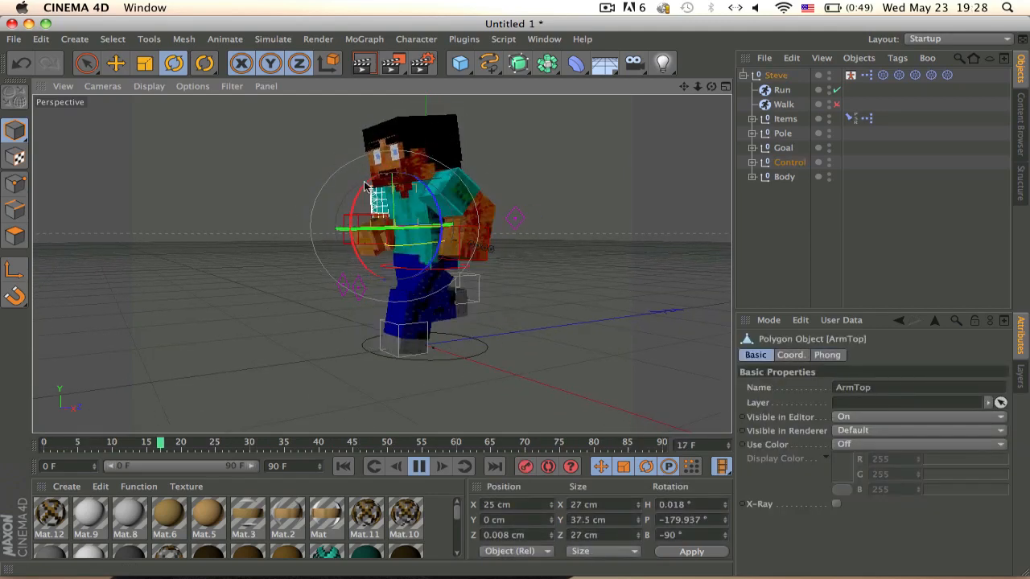
click(335, 185)
alt+drag(400, 209, 400, 230)
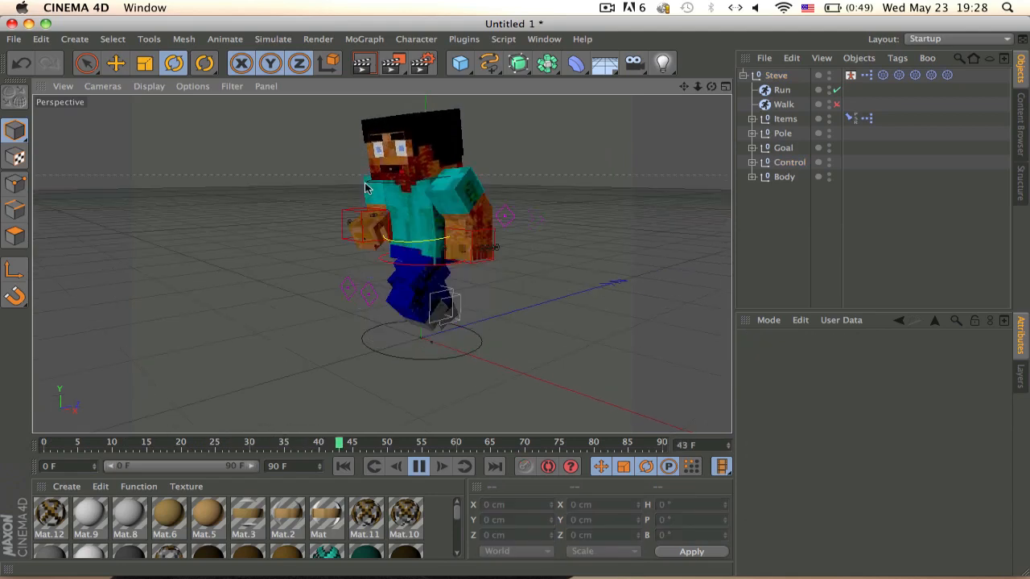
click(366, 188)
click(365, 187)
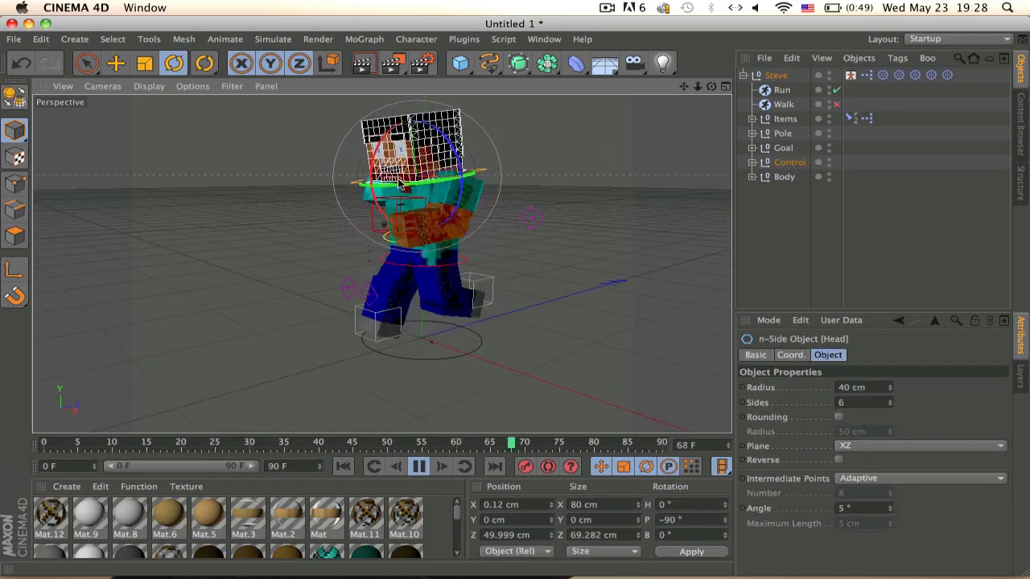
drag(437, 187, 489, 187)
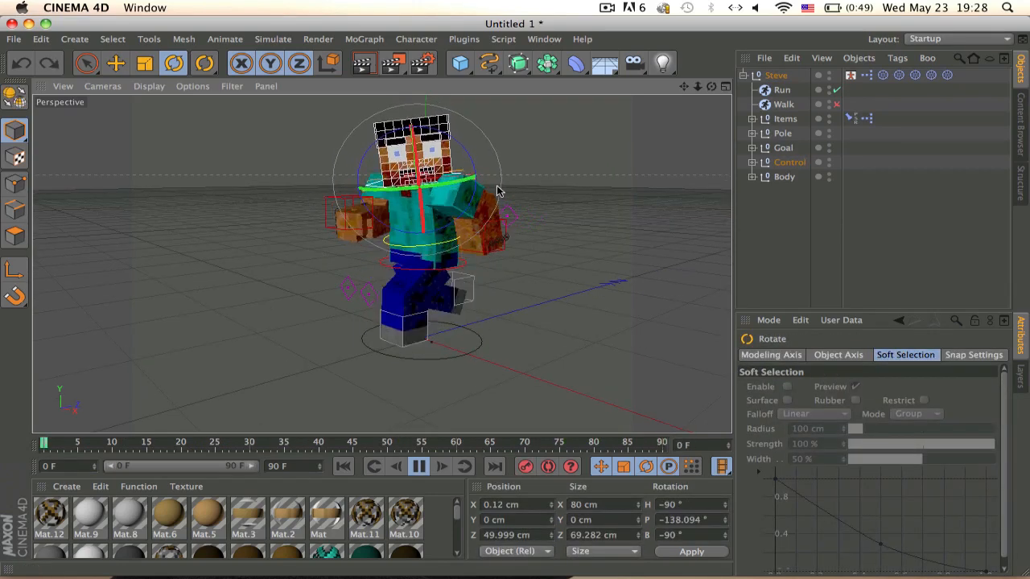
Try moving one of Steve's leg pole targets during playback, undo the move and clear the selection
click(507, 218)
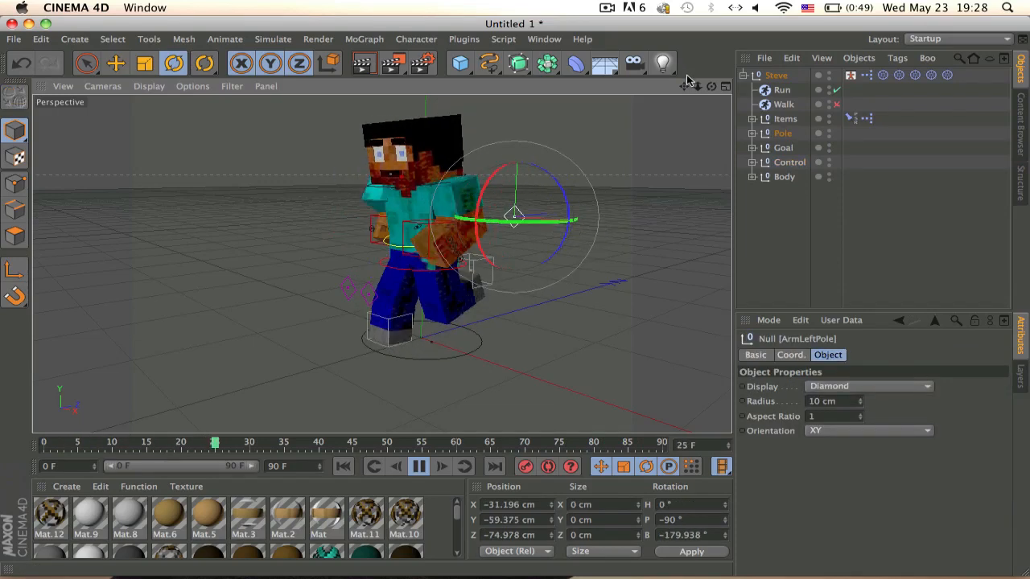
click(644, 197)
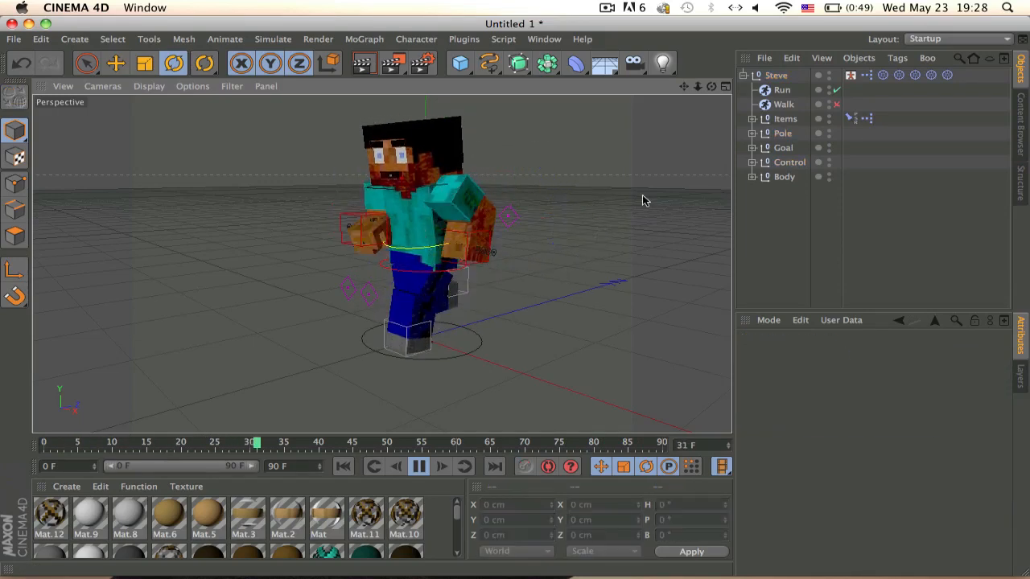
click(368, 297)
key(e)
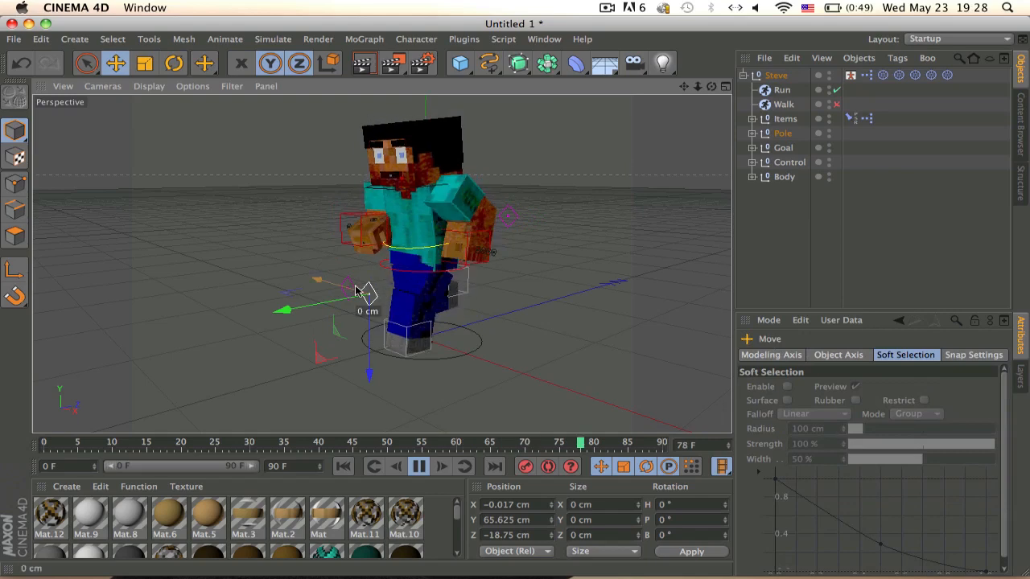
drag(363, 291, 312, 323)
key(super+z)
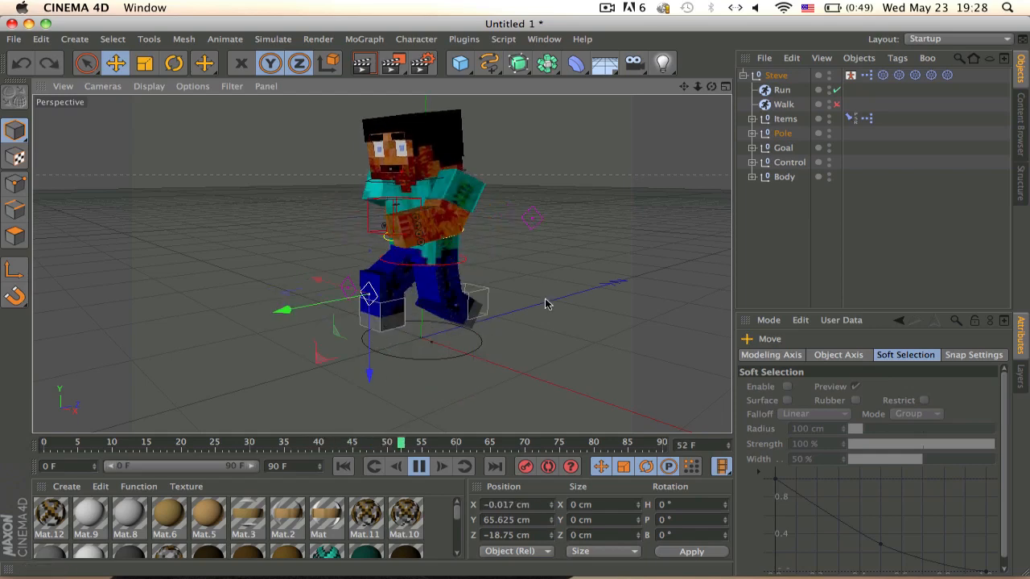
click(546, 304)
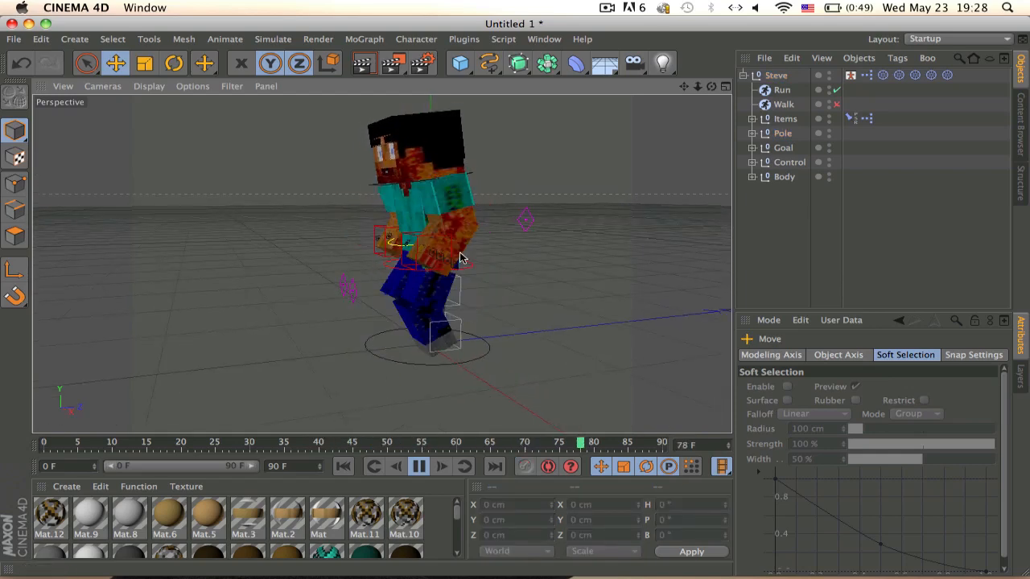
Stop the playback at frame 9 and show the Run CMotion object's settings
click(362, 64)
alt+drag(466, 201, 320, 243)
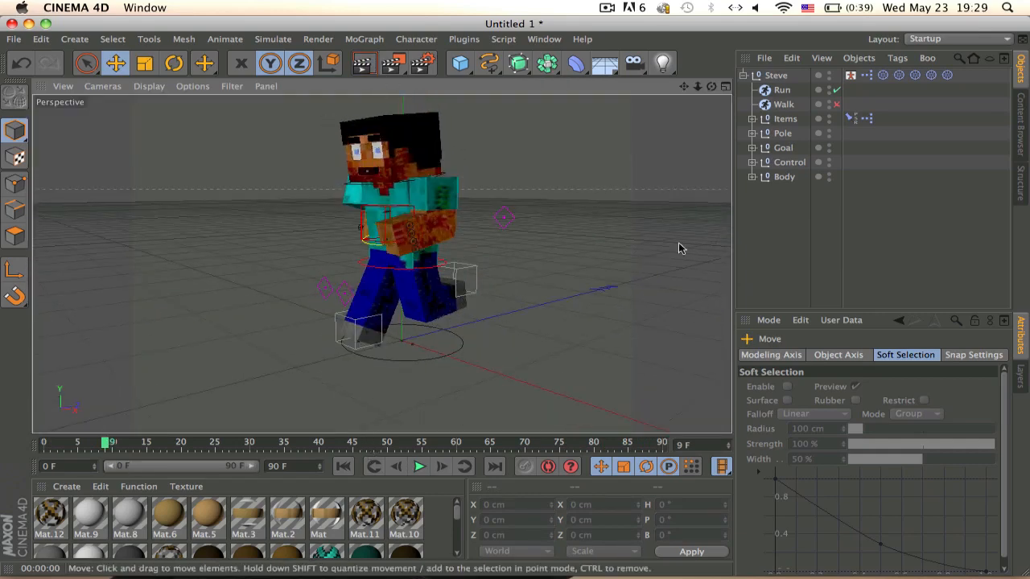
click(781, 90)
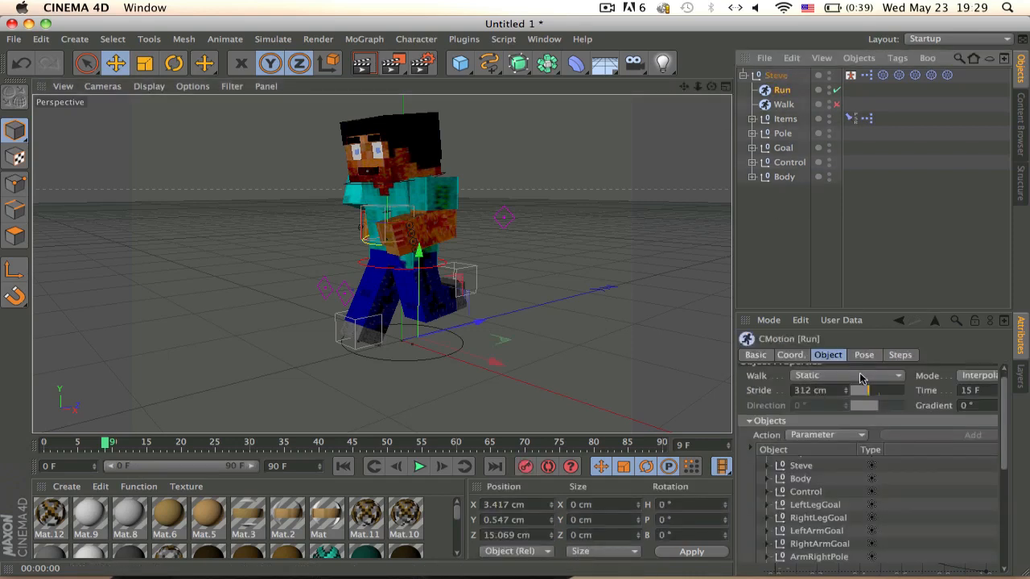
Set the Run CMotion object's Walk mode to Line and play Steve's run across the scene
alt+drag(341, 264, 281, 260)
scroll(281, 260, down, 5)
alt+middle_drag(475, 203, 565, 204)
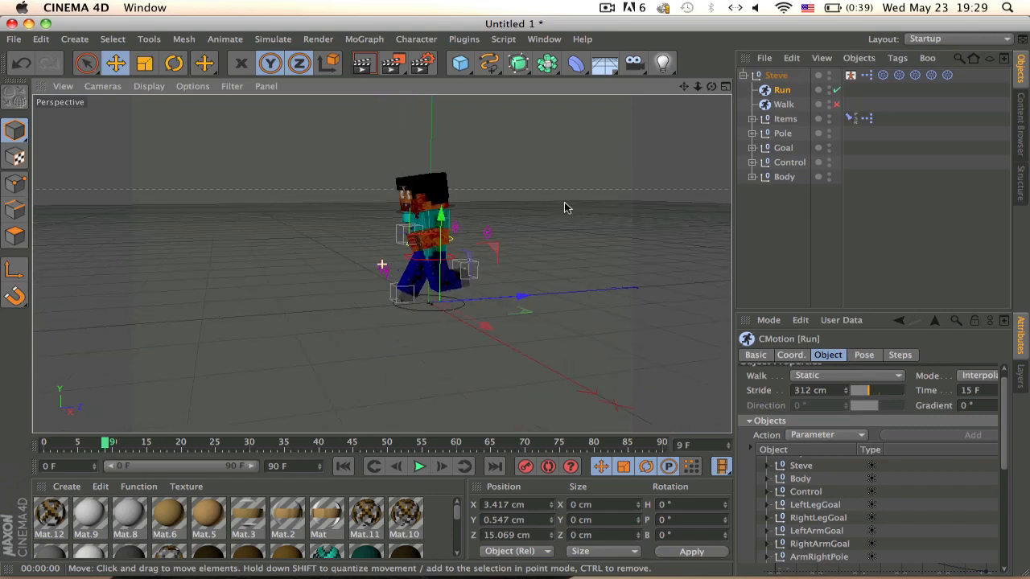
alt+middle_drag(405, 227, 522, 229)
scroll(547, 245, down, 4)
alt+middle_drag(563, 257, 600, 258)
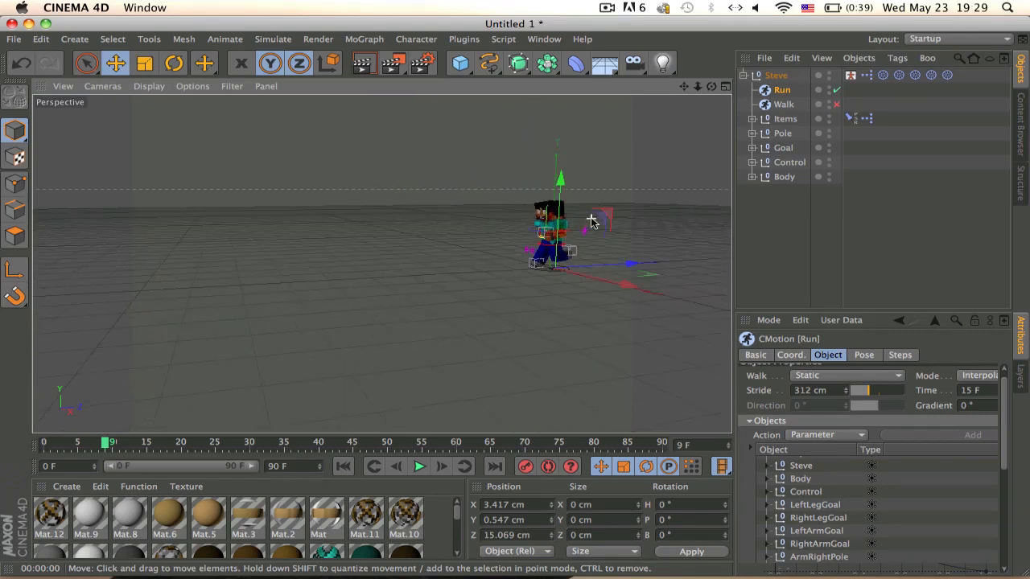
click(834, 376)
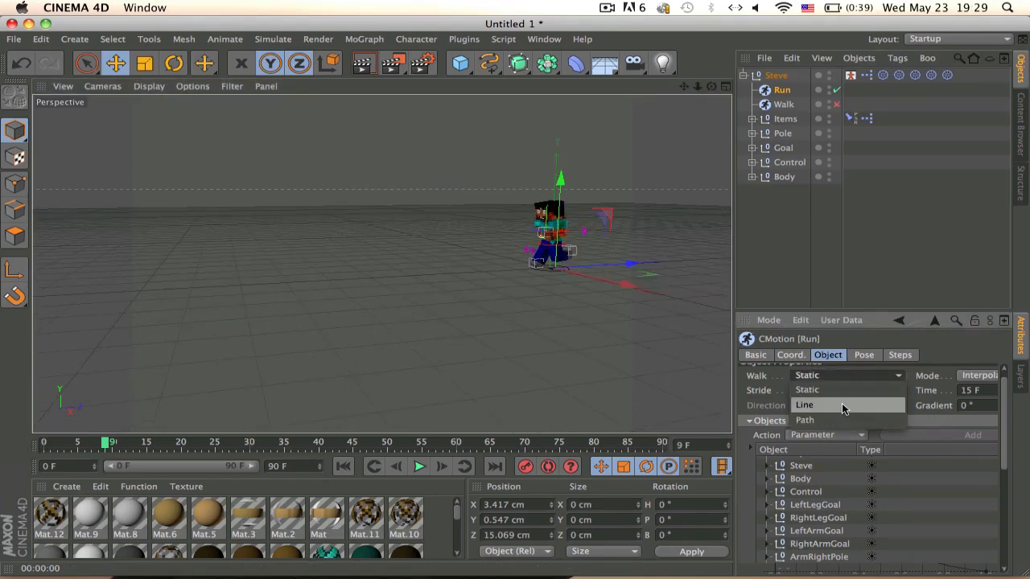
click(842, 406)
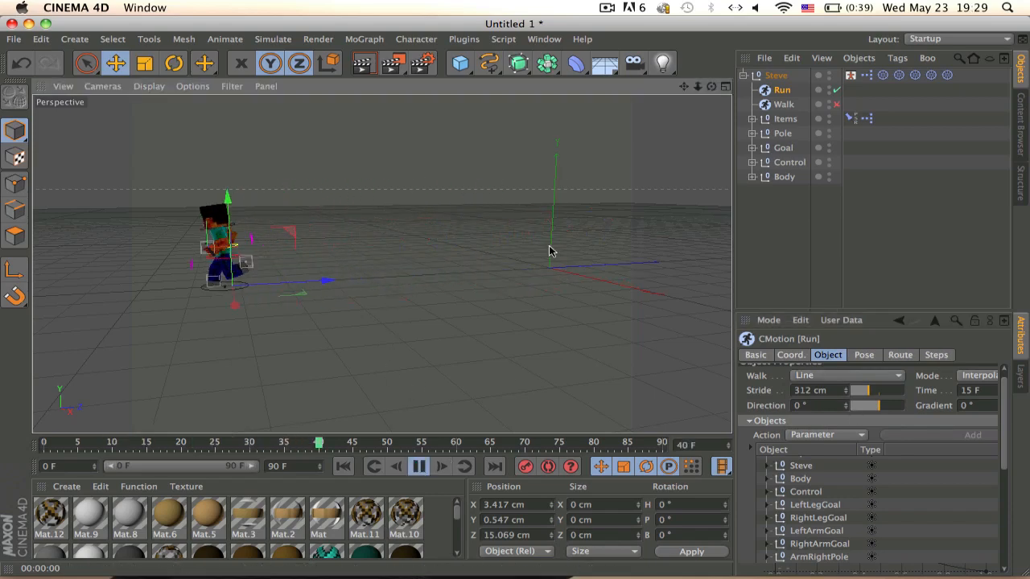
alt+middle_drag(549, 251, 697, 265)
alt+middle_drag(574, 285, 700, 159)
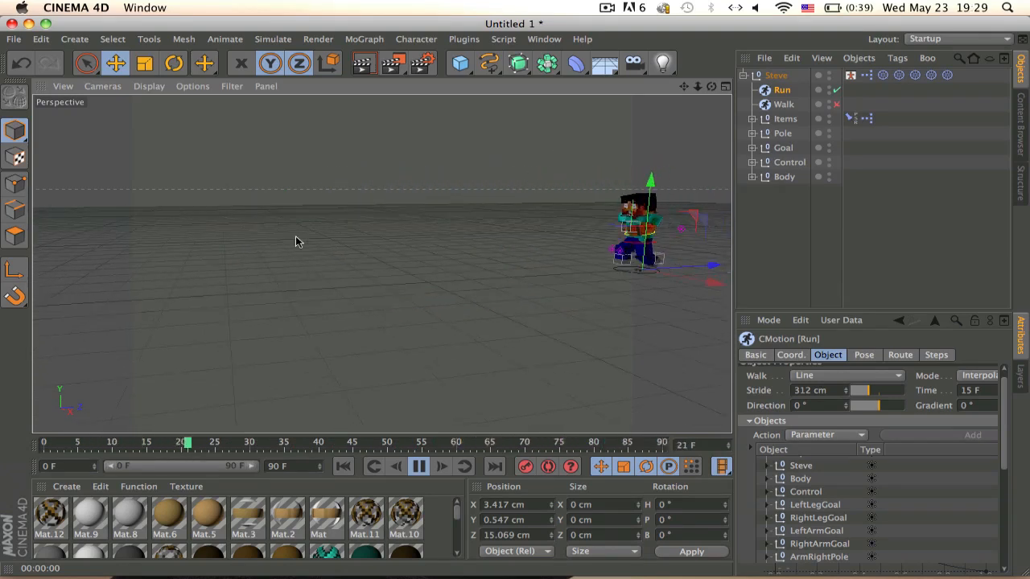
Stop the playback and return the animation to frame 0
click(417, 467)
drag(408, 446, 45, 454)
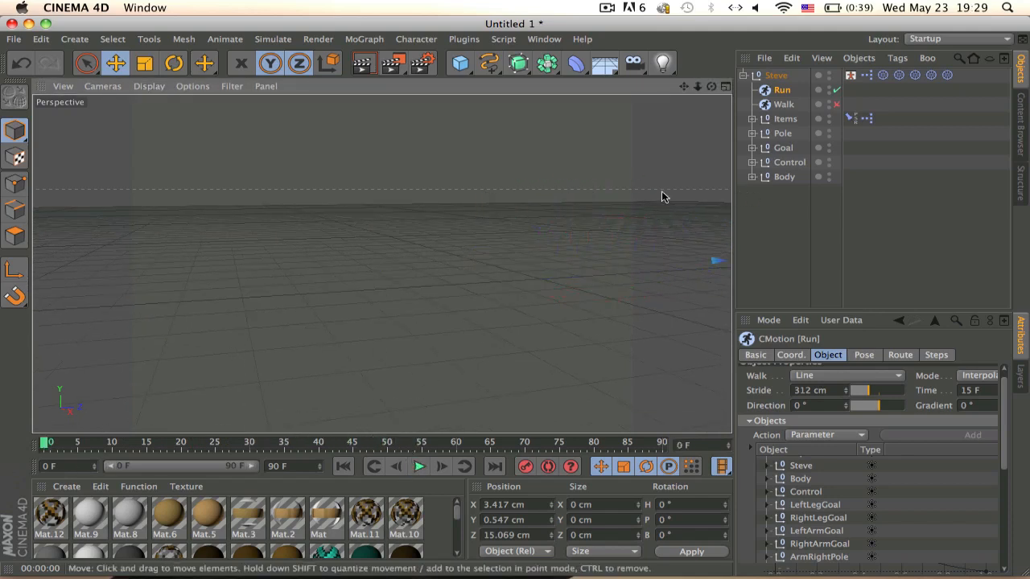
alt+middle_drag(661, 193, 40, 214)
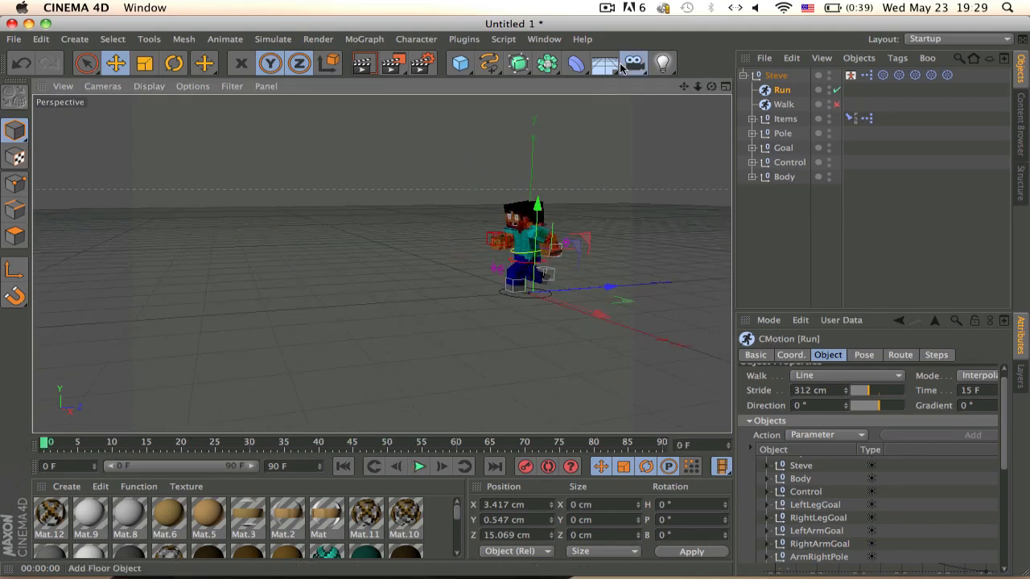
Try adding a camera to the scene and undo it
click(633, 63)
key(super+z)
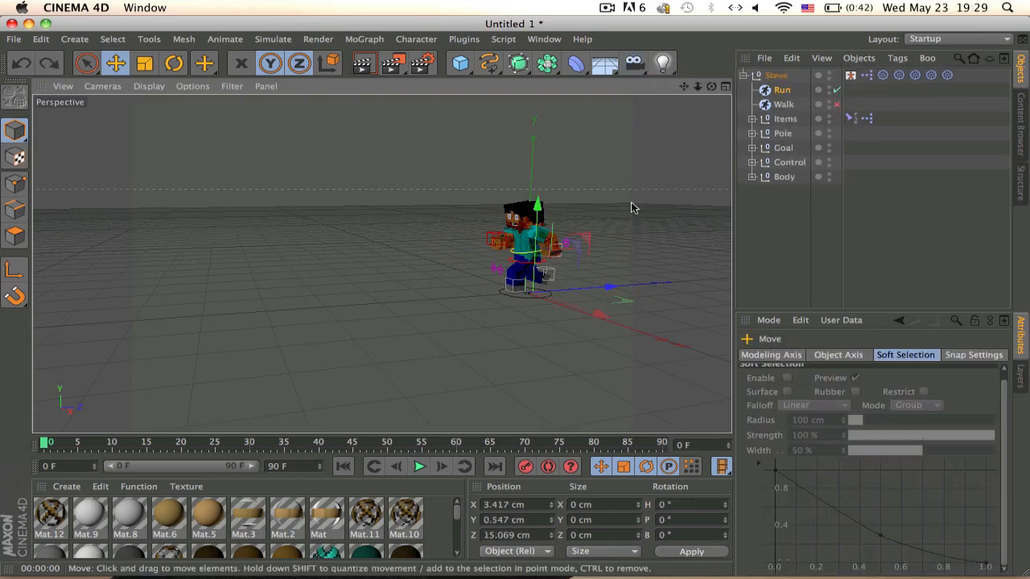
alt+middle_drag(543, 240, 500, 237)
scroll(499, 237, up, 5)
mouse_move(458, 198)
alt+mouse_down()
mouse_move(532, 199)
mouse_move(506, 209)
mouse_move(478, 201)
alt+mouse_up()
scroll(533, 204, down, 2)
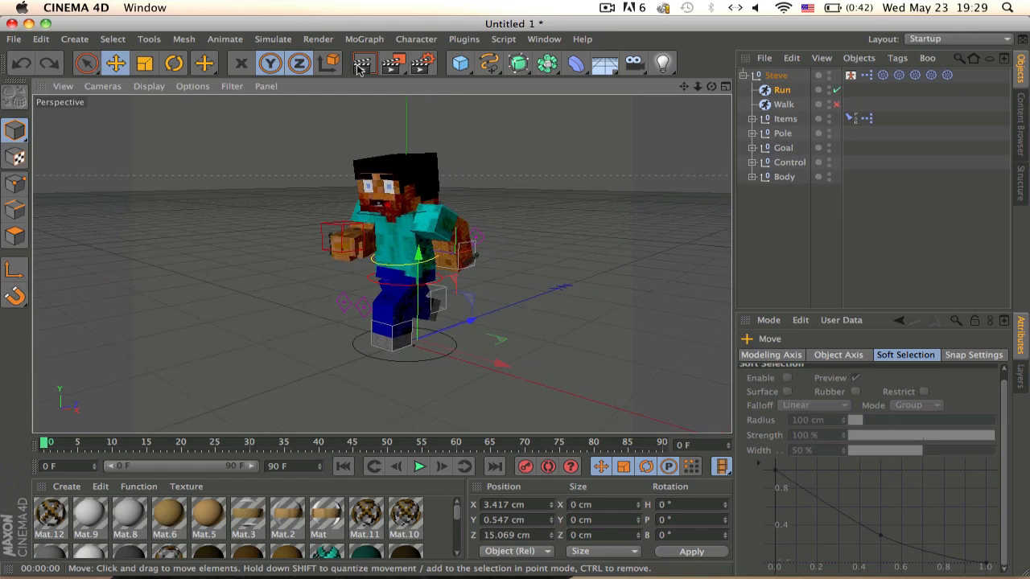
Set the render output size to 1280 × 720 pixels in the render settings
click(272, 38)
mouse_move(364, 39)
click(425, 62)
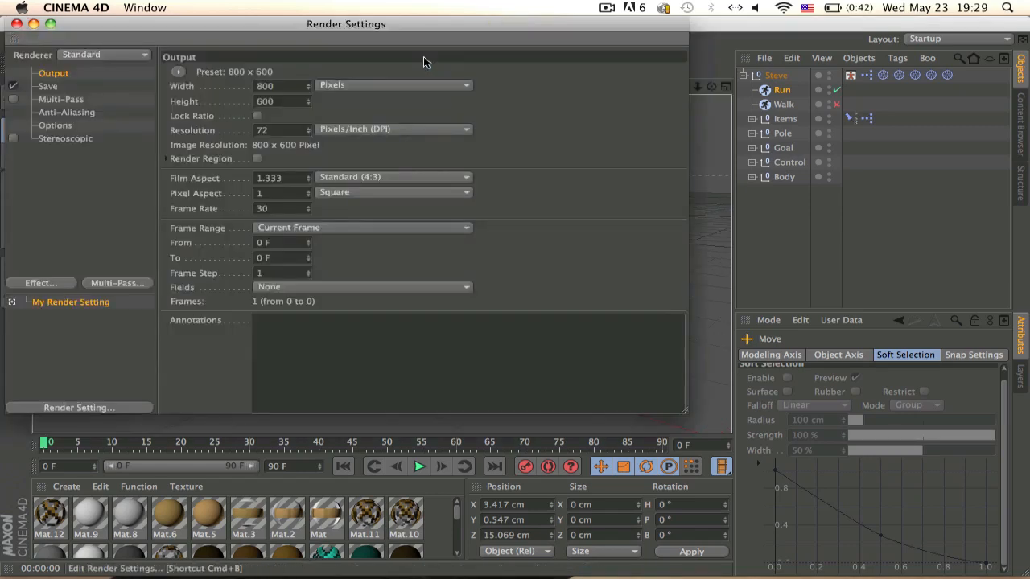
click(300, 90)
text(1280)
key(Return)
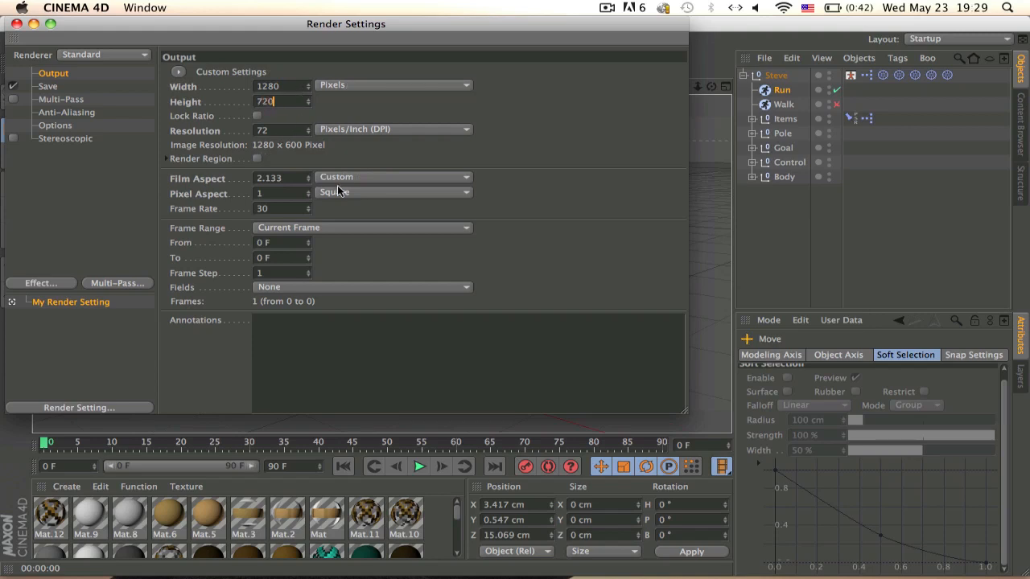
click(332, 228)
click(526, 256)
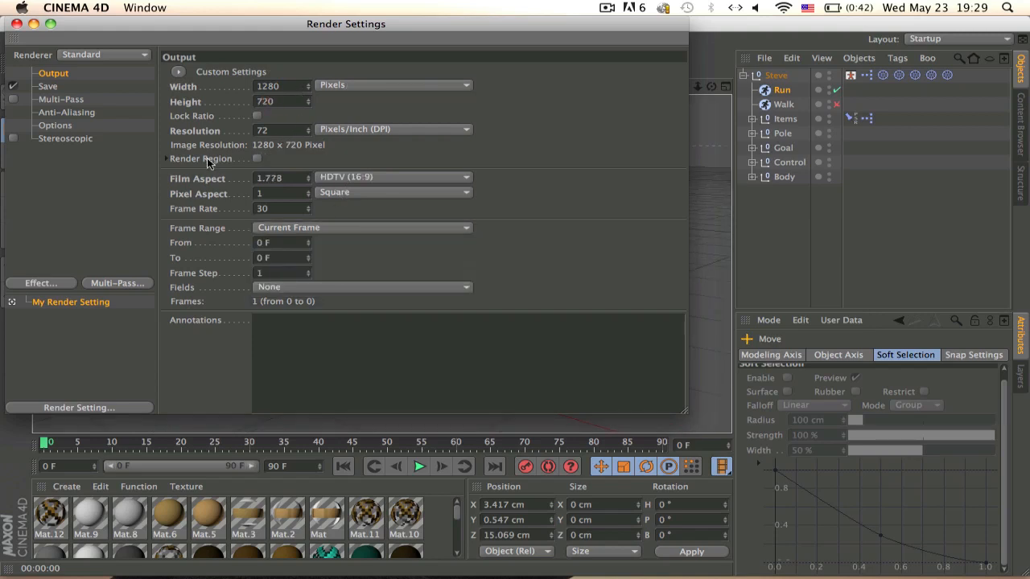
Review the Save format options of the render settings and close the settings
click(47, 86)
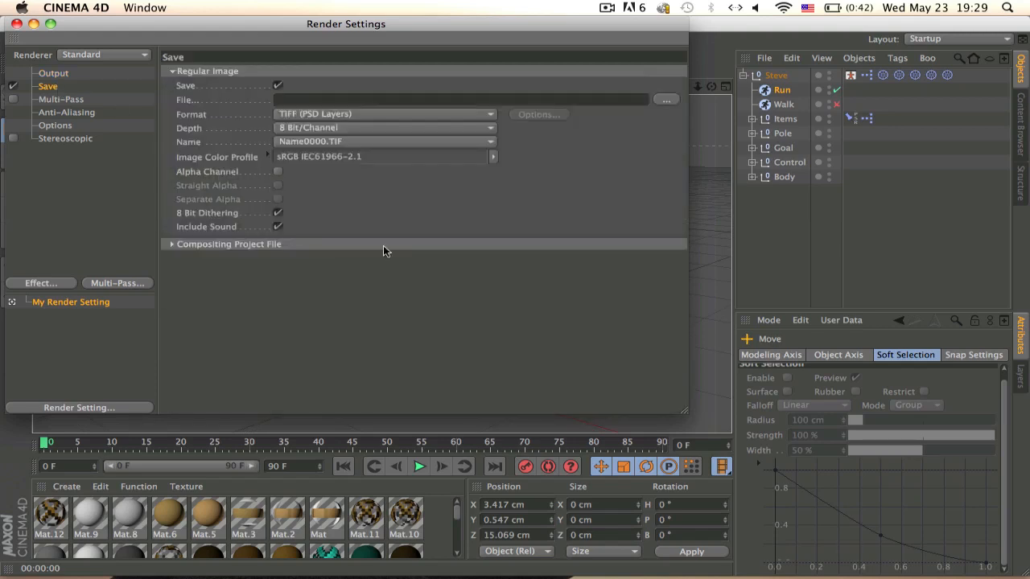
click(340, 117)
click(599, 325)
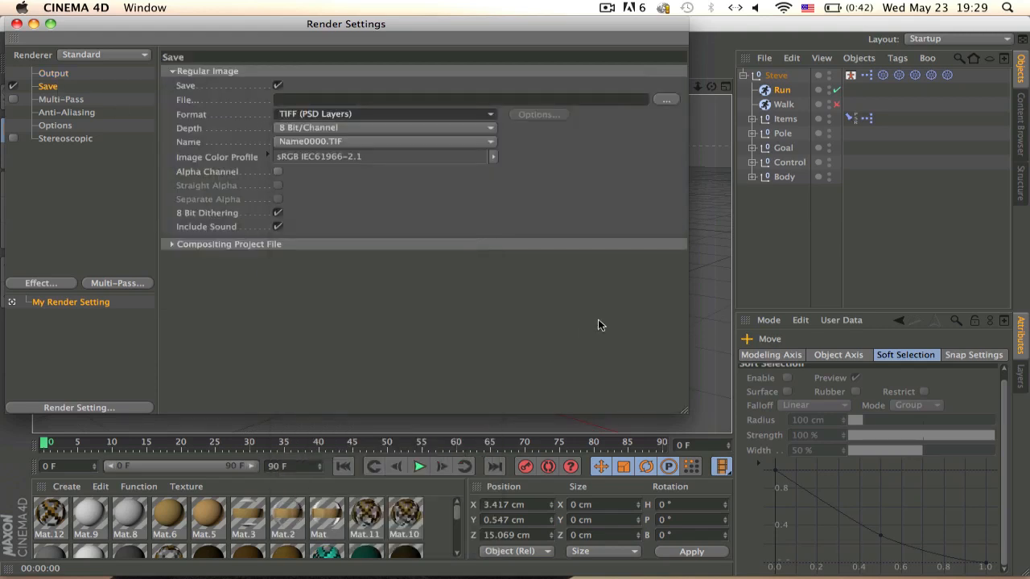
drag(34, 276, 42, 289)
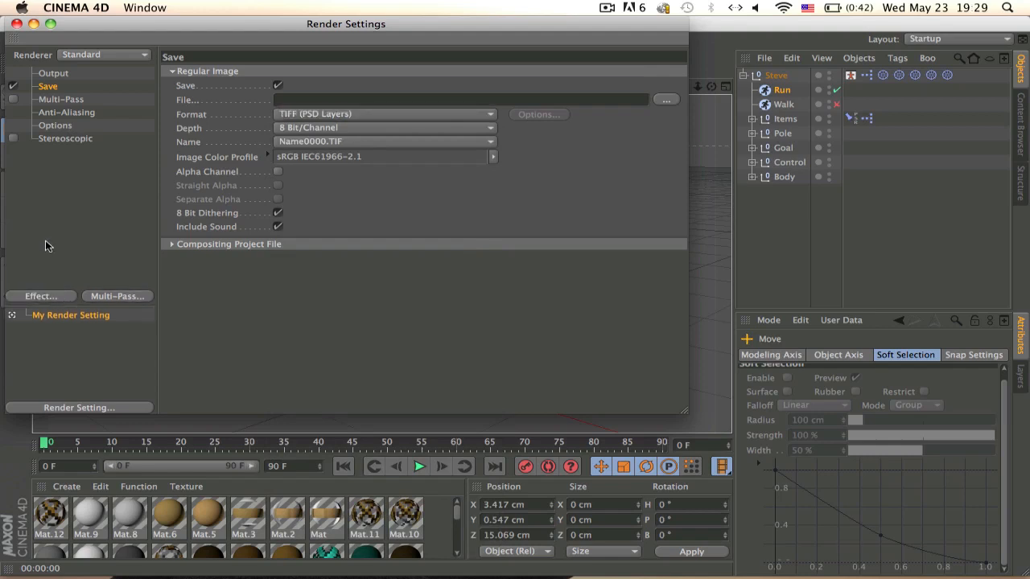
drag(82, 303, 81, 279)
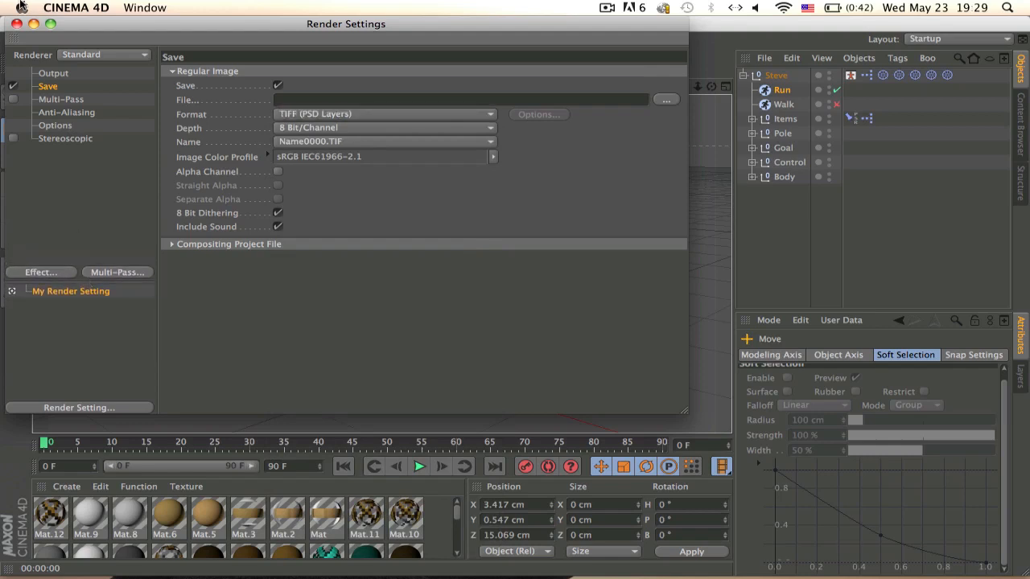
click(16, 24)
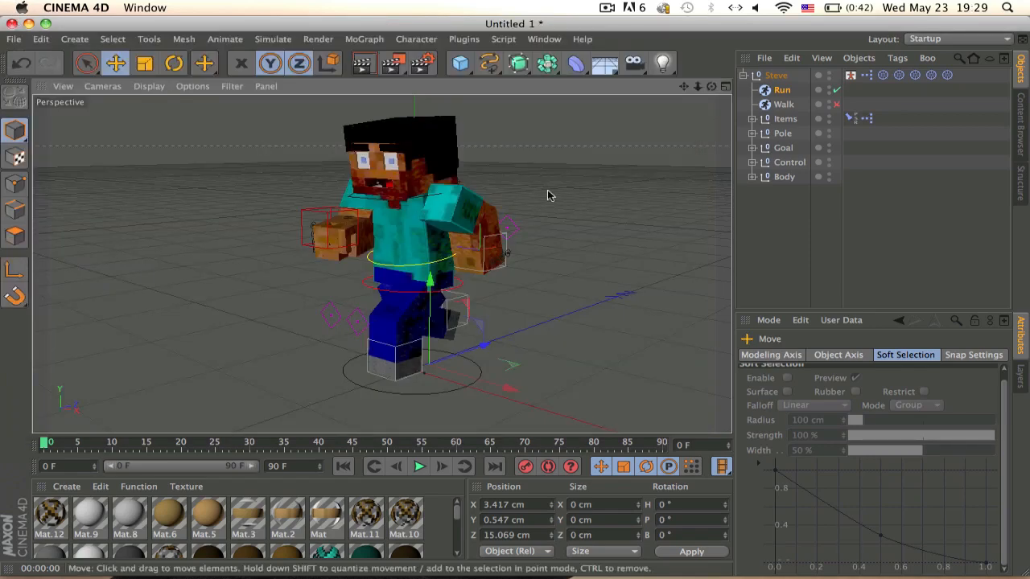
Add a camera as a child of Steve and play the run through its view
alt+middle_drag(548, 191, 538, 190)
click(637, 61)
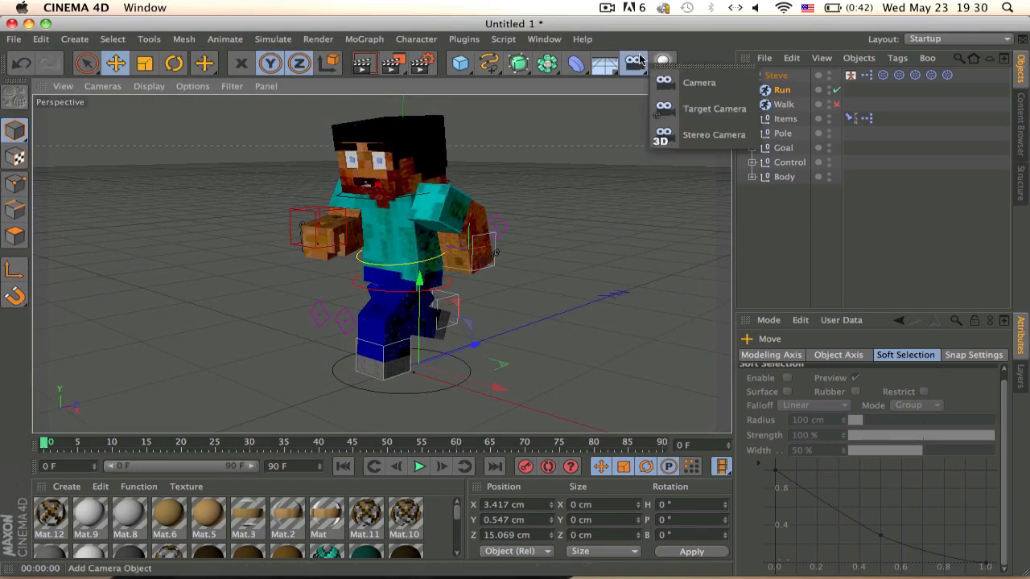
click(696, 83)
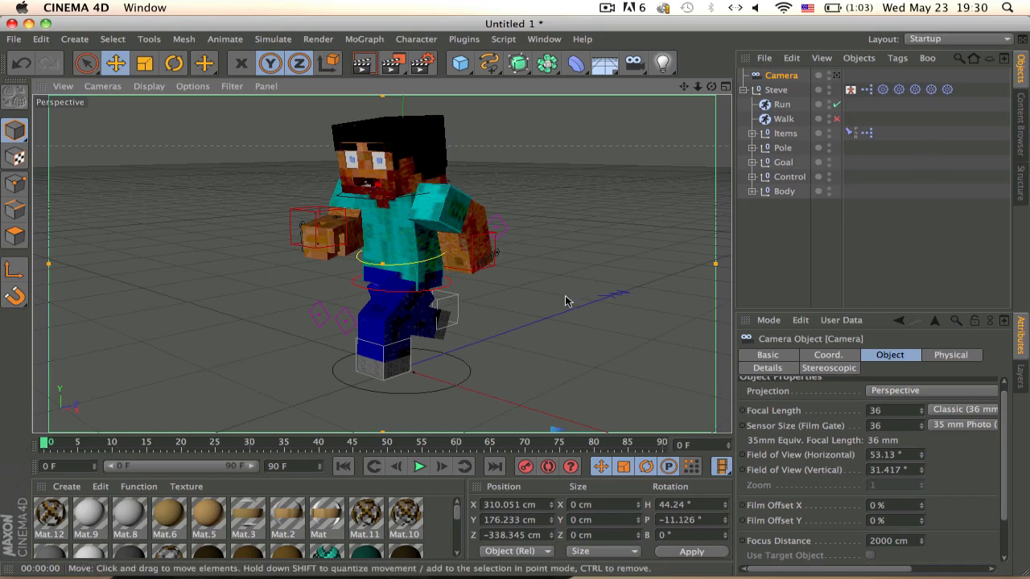
drag(774, 76, 775, 97)
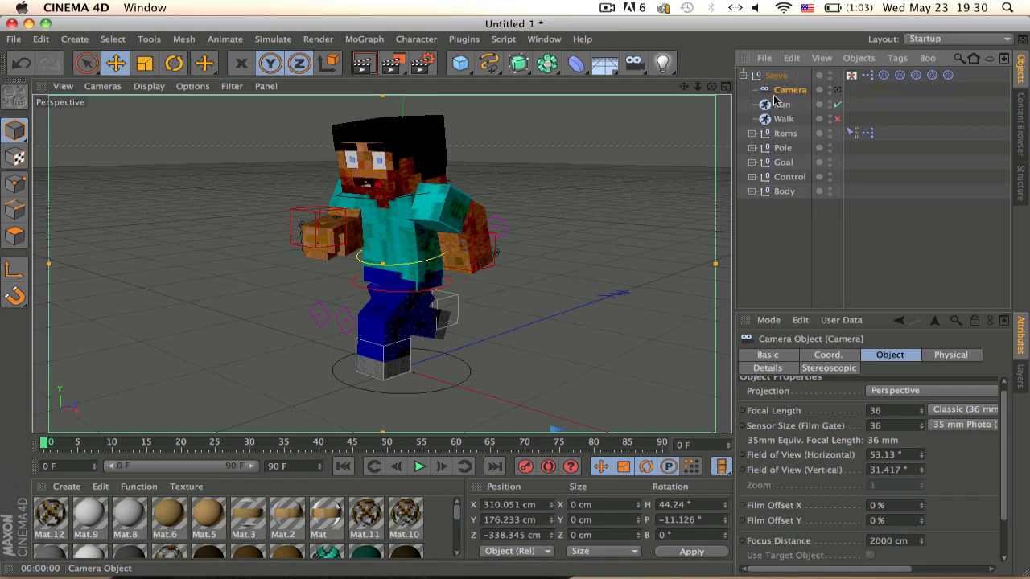
click(836, 91)
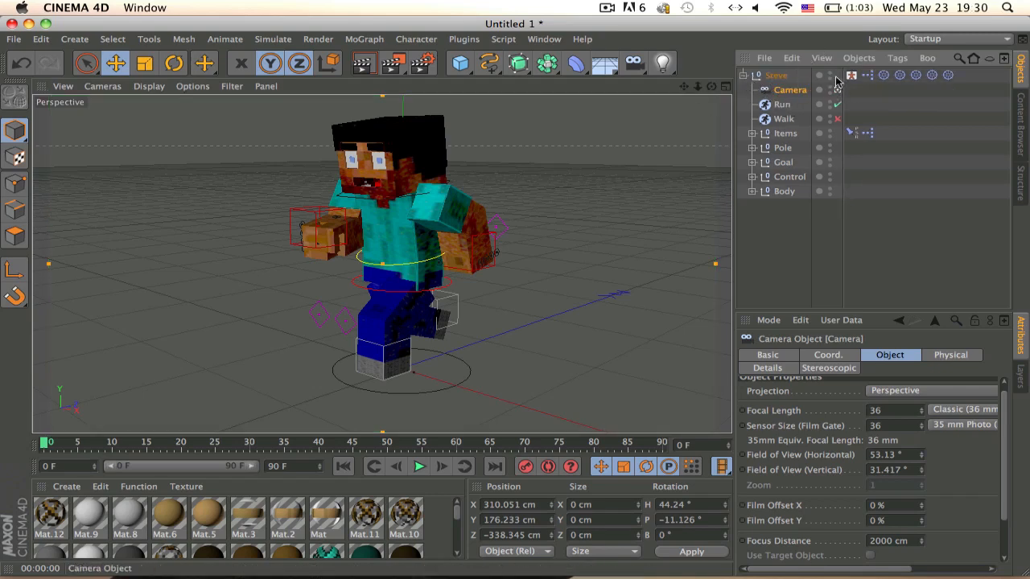
click(419, 466)
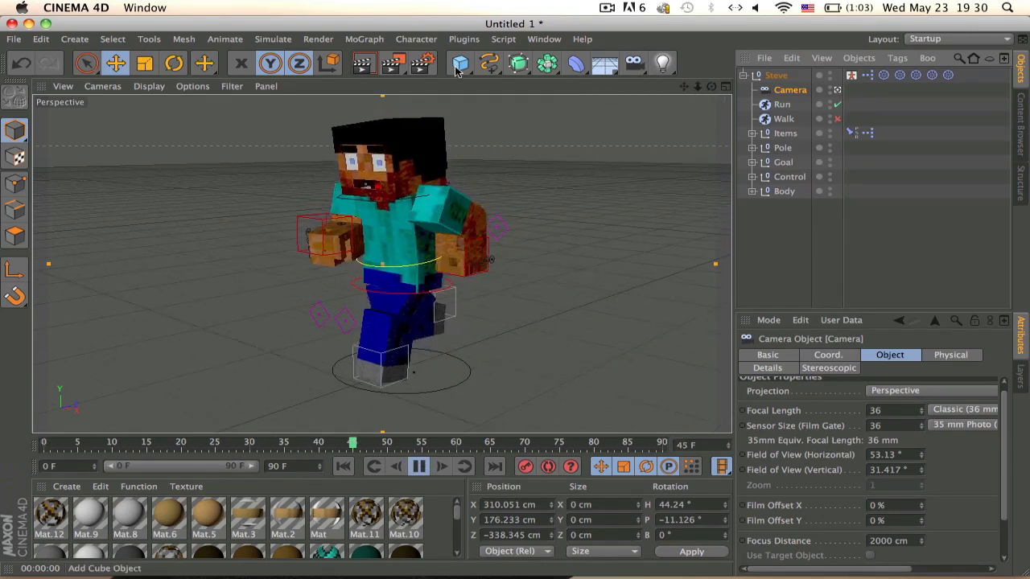
Add a Plane as the ground and set its width and height to 10000 cm
drag(456, 69, 607, 110)
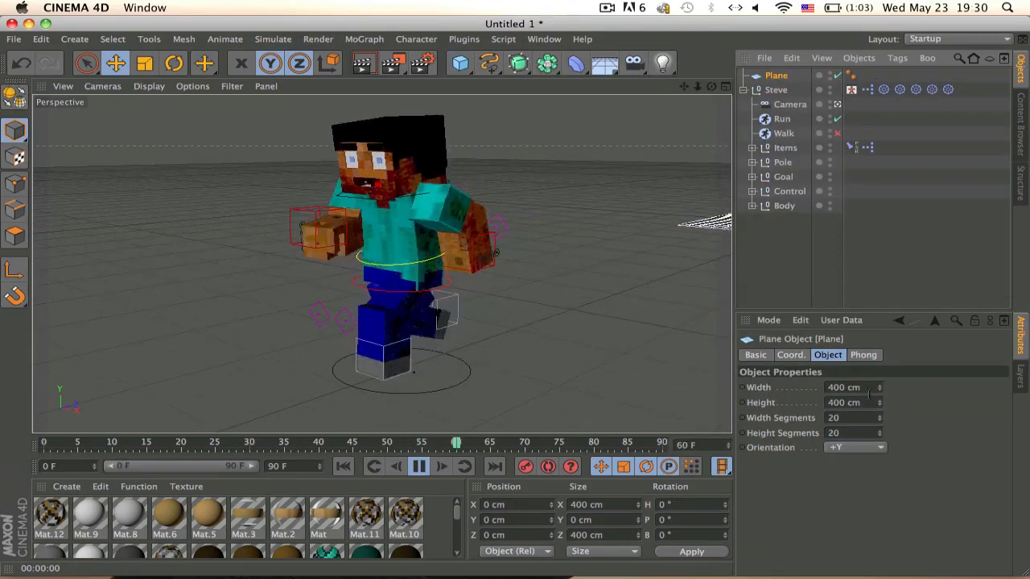
click(869, 391)
text(1)
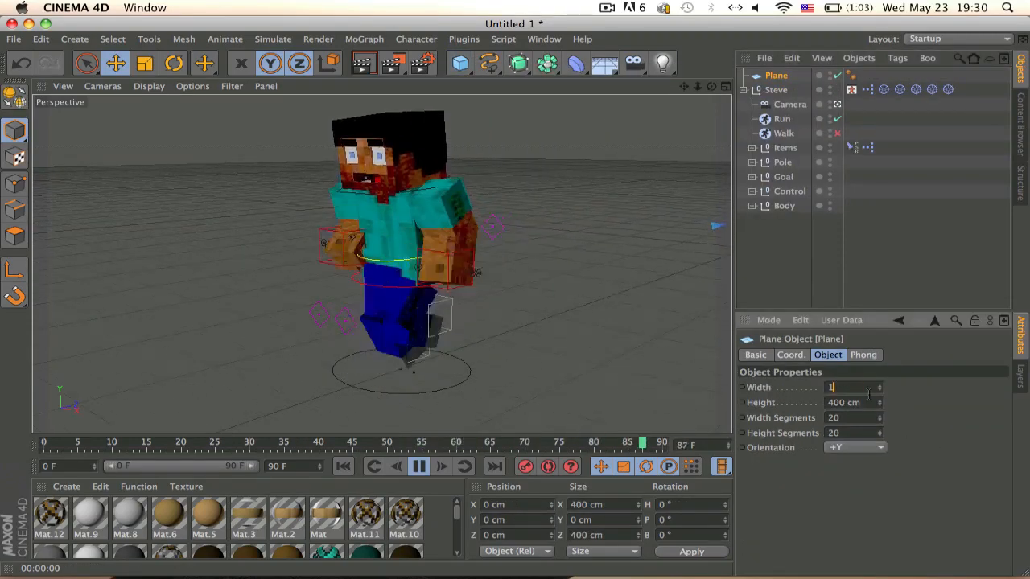
text(00000)
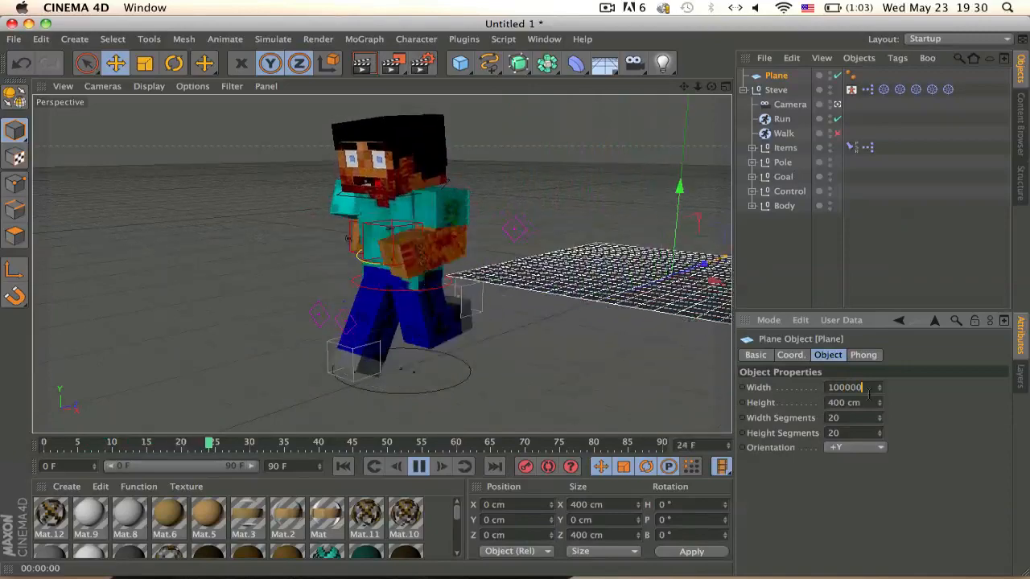
key(BackSpace)
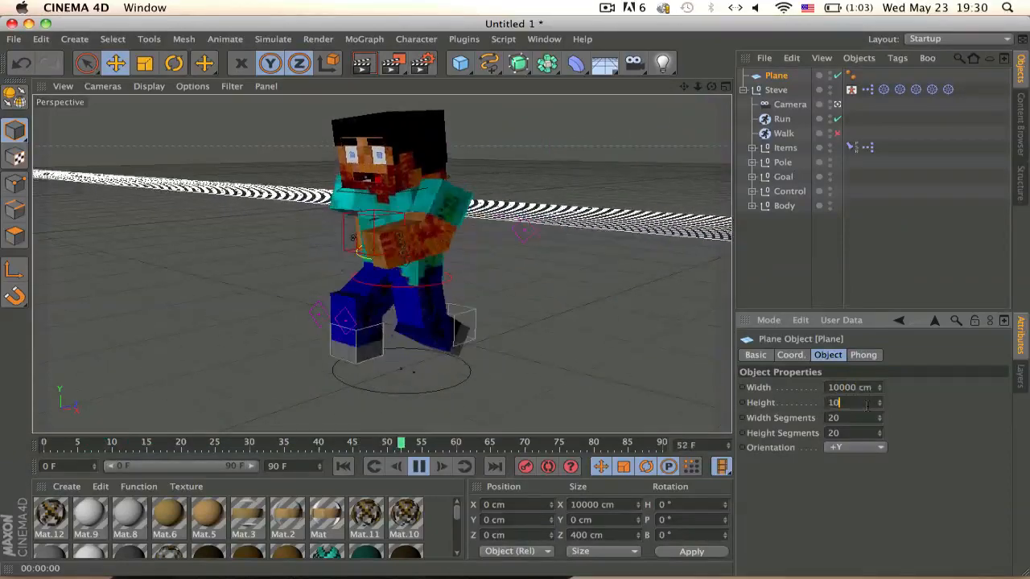
key(Return)
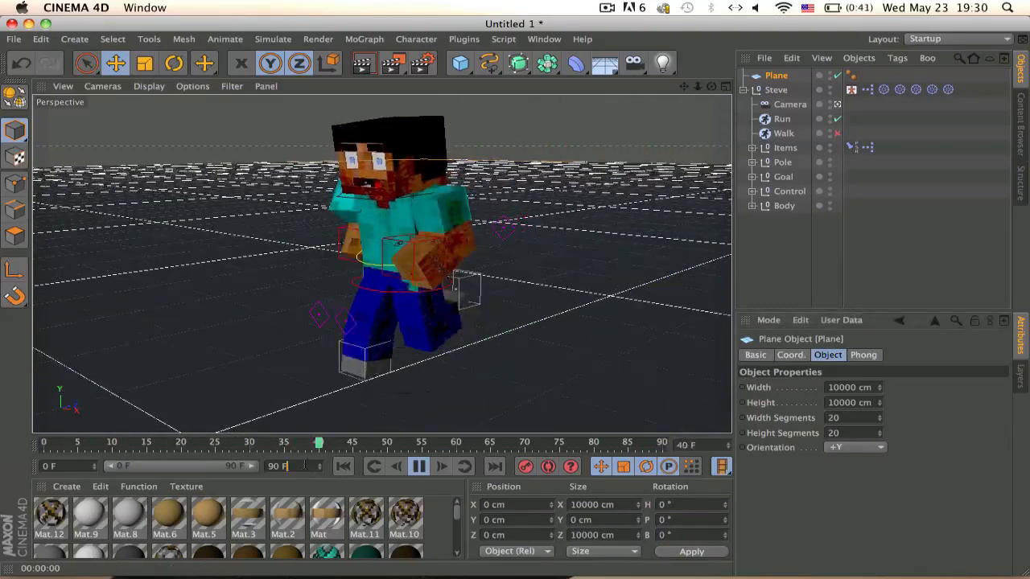
Set the animation's end to frame 2000 and extend the preview range to the full length
click(304, 465)
text(2000)
key(Return)
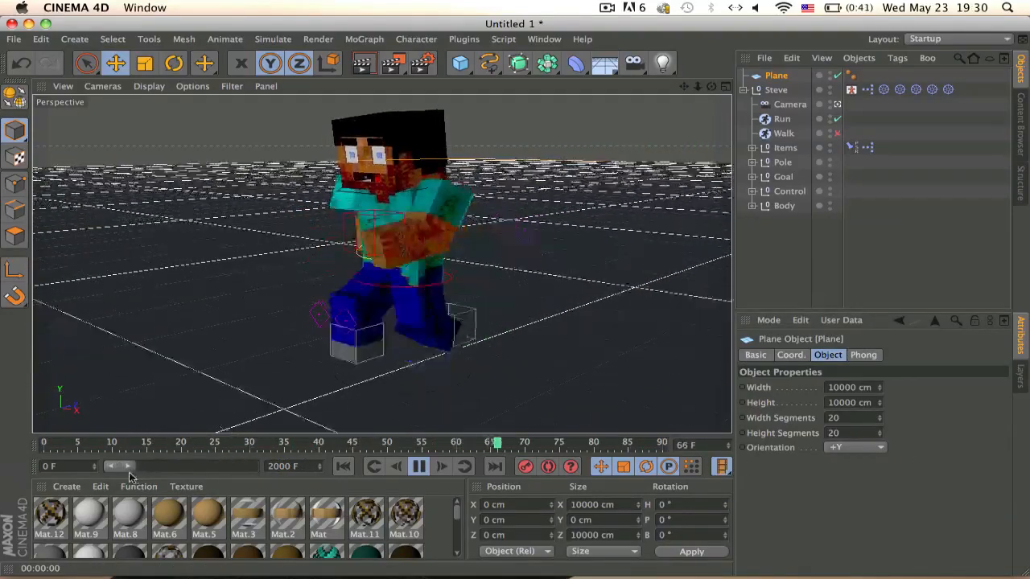
drag(129, 466, 256, 467)
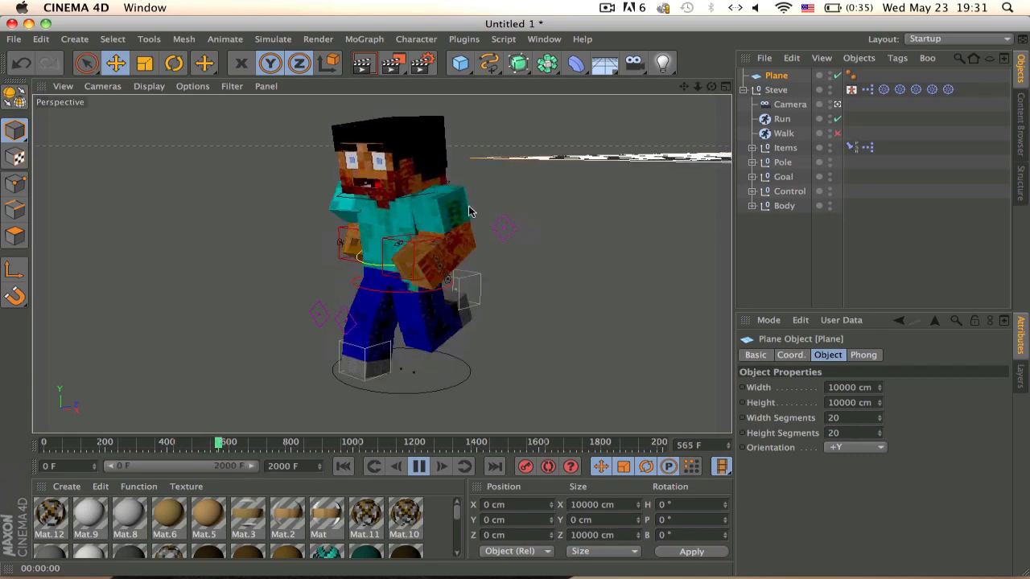
click(608, 7)
click(643, 38)
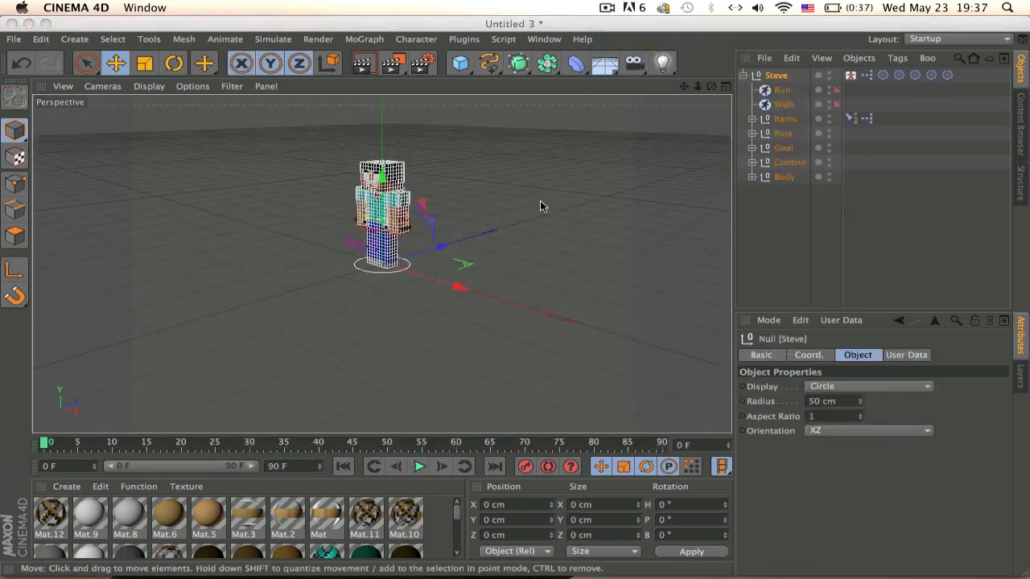
Clear the selection in the Untitled 3 scene and select Steve's yellow body control circle
alt+drag(396, 206, 418, 172)
click(456, 205)
scroll(422, 187, up, 5)
alt+middle_drag(410, 171, 395, 140)
alt+drag(395, 140, 340, 137)
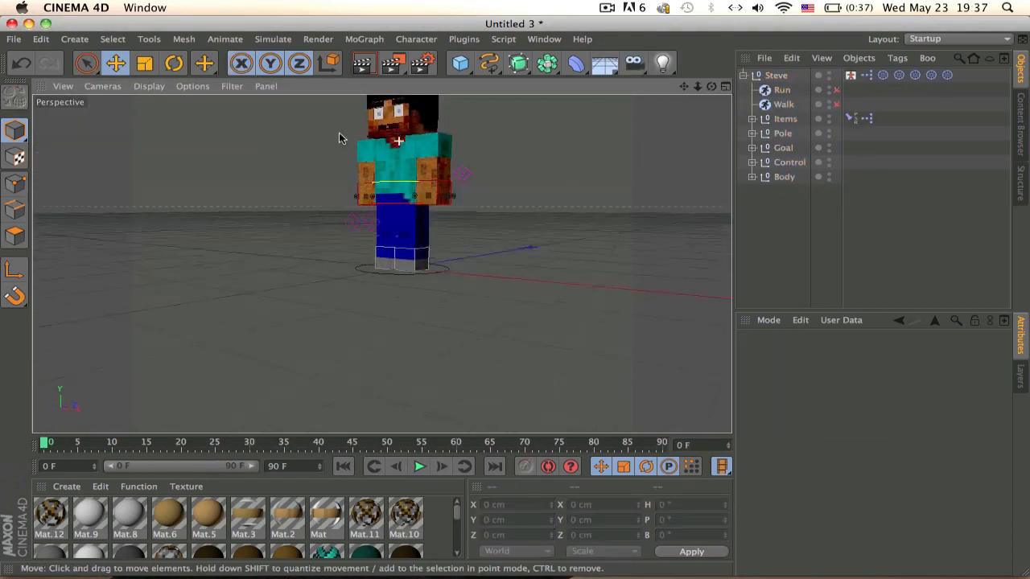
scroll(368, 143, up, 5)
alt+drag(410, 154, 298, 227)
click(386, 228)
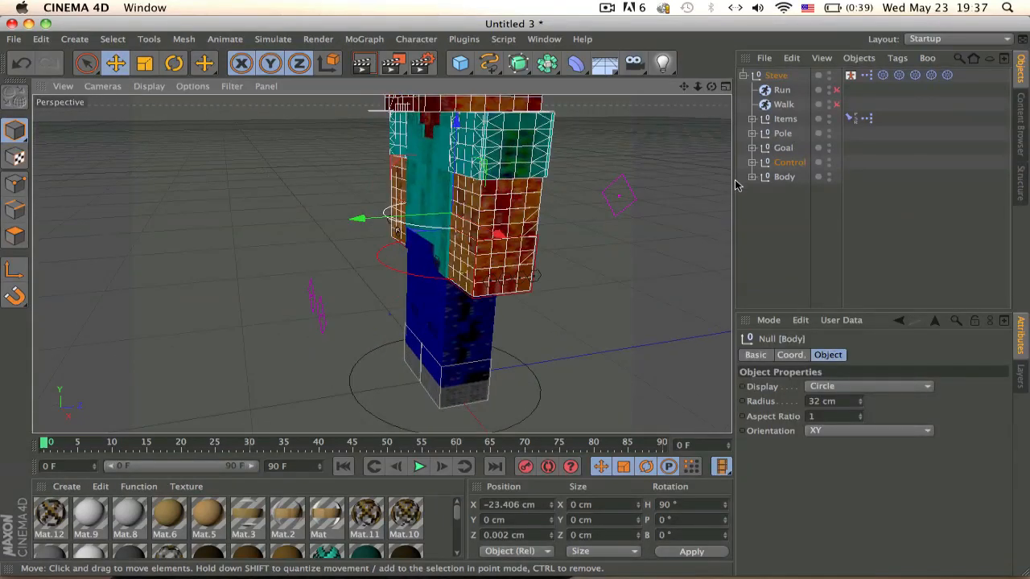
Examine Steve's Body, Goal and Control groups, expanding Control to inspect the Leg Right joint under Origin
click(784, 178)
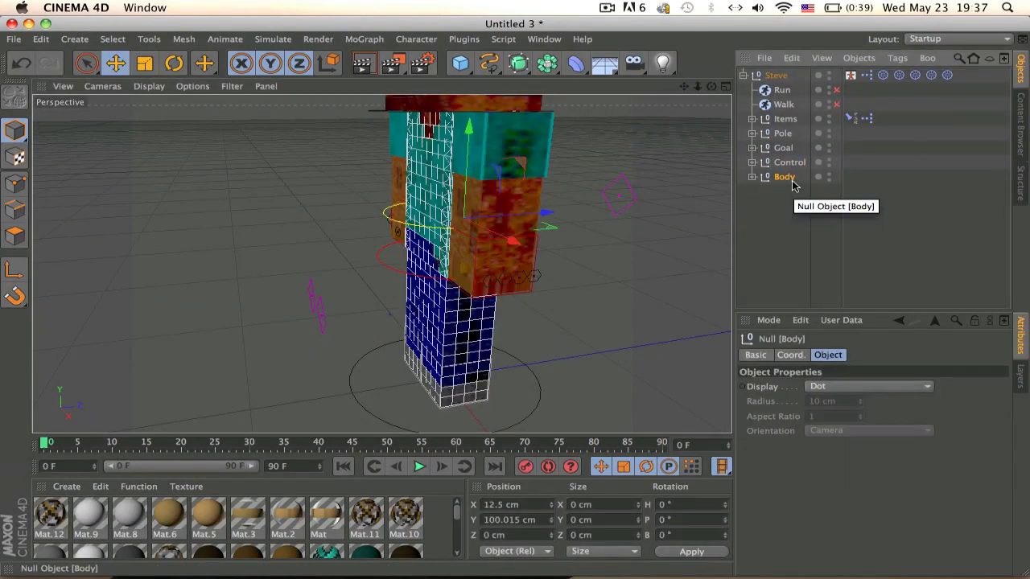
click(782, 147)
click(752, 148)
click(752, 148)
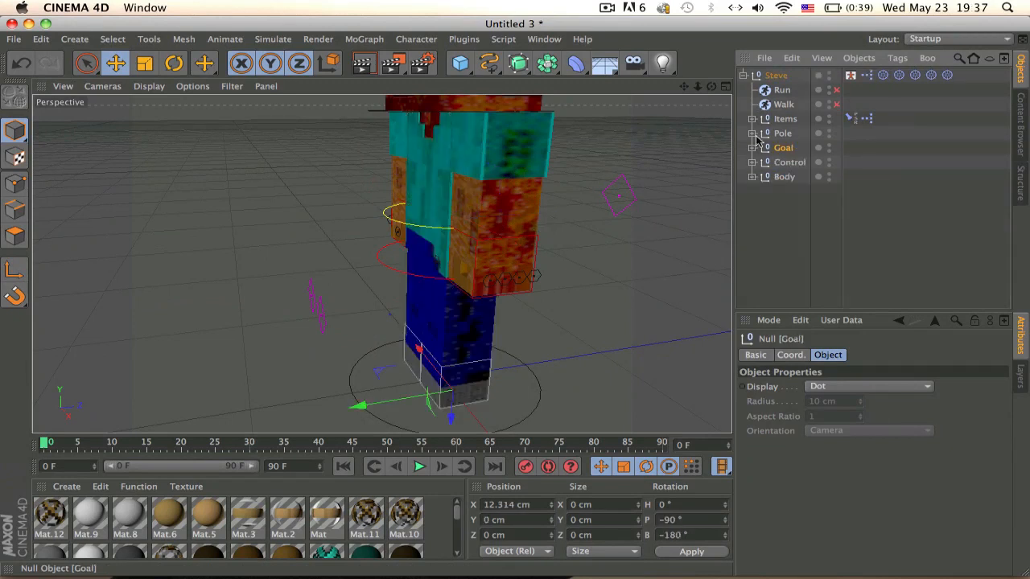
click(751, 164)
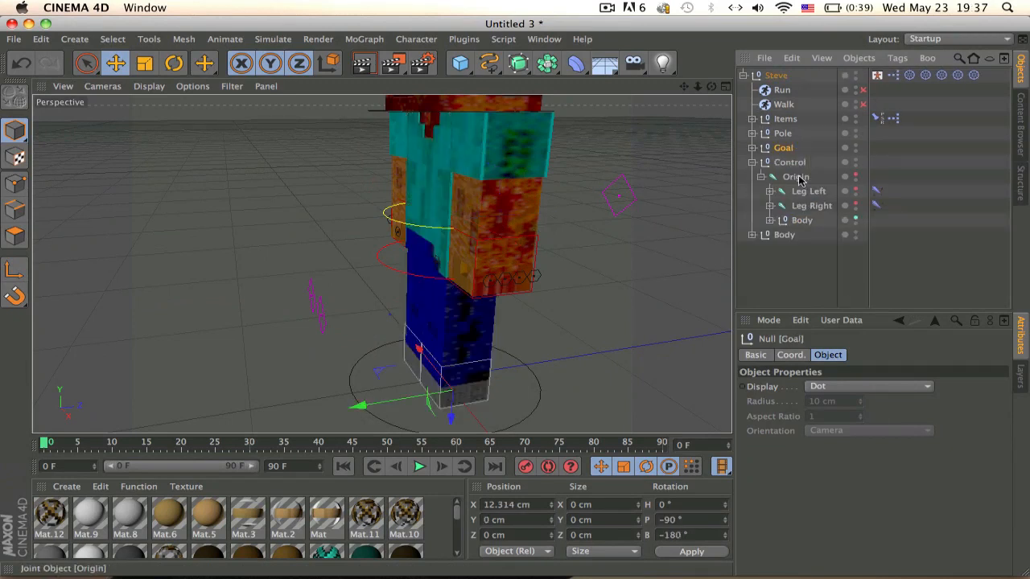
click(788, 220)
click(815, 205)
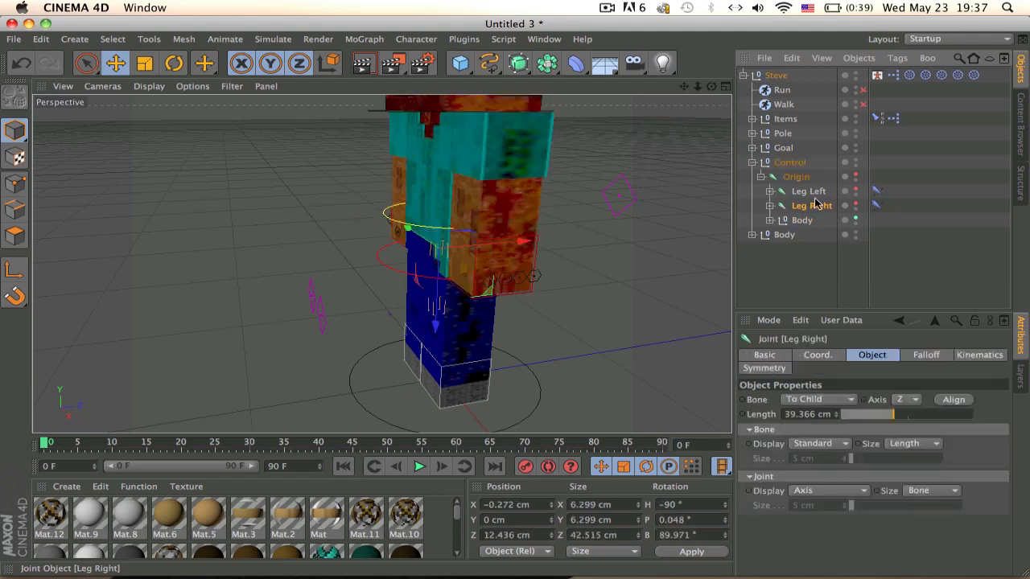
Force the Origin joint's render visibility on, reset it to default and clear the selection
click(817, 179)
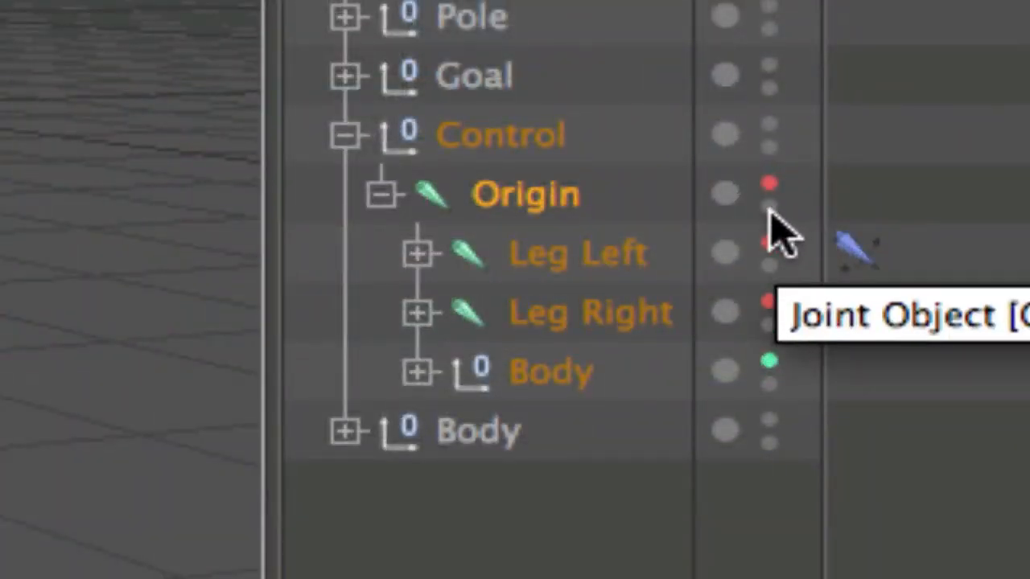
click(769, 207)
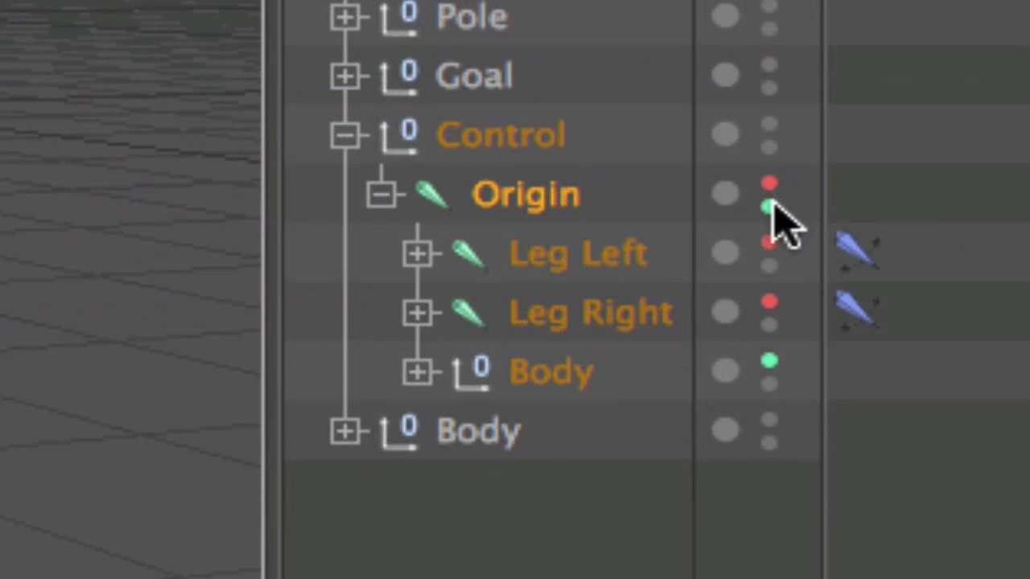
click(770, 207)
click(779, 212)
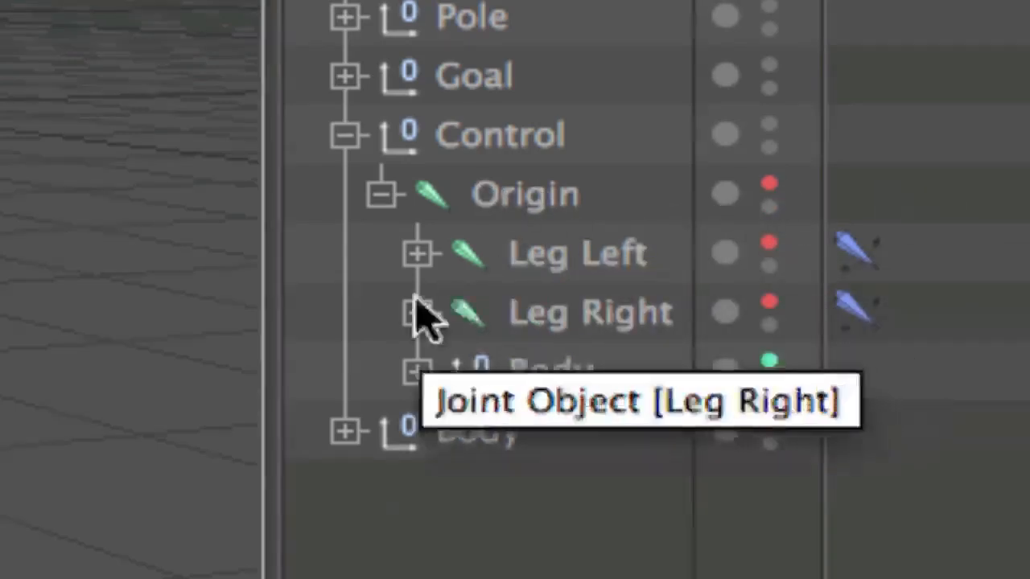
Show the Leg Left joint in the viewport, view its bones up close, and hide the joint again
click(767, 243)
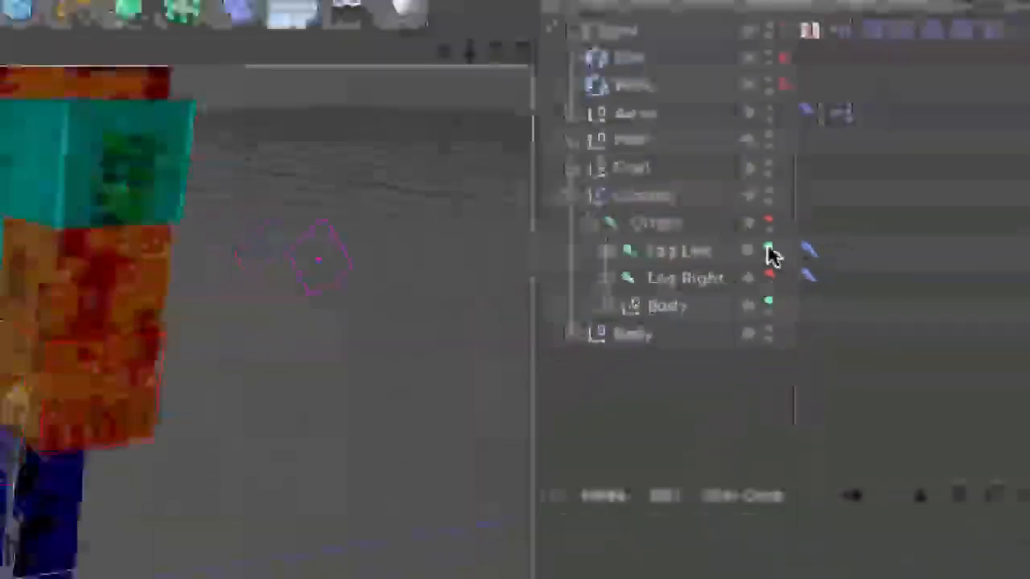
scroll(418, 281, up, 10)
scroll(553, 250, down, 12)
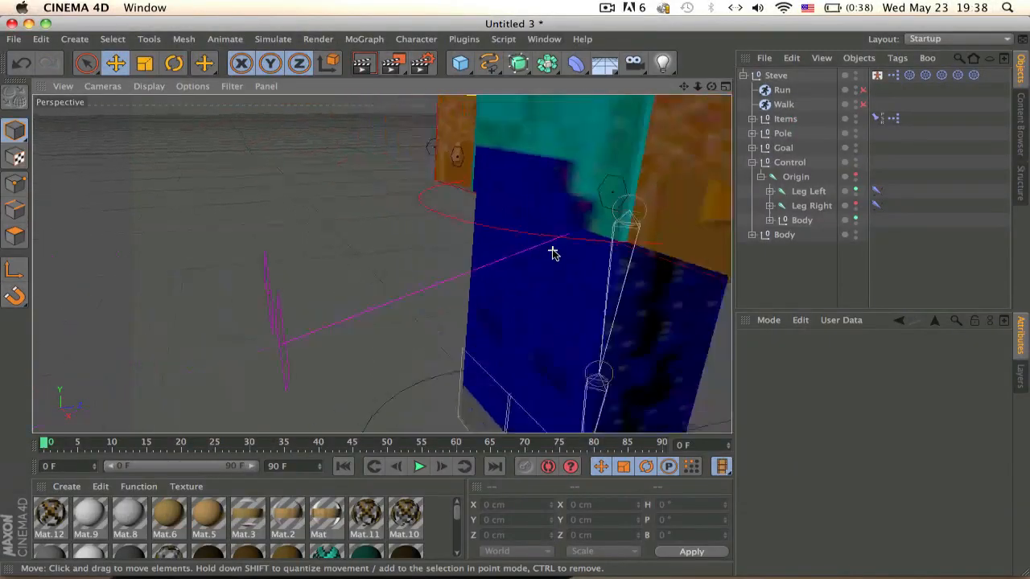
alt+middle_drag(555, 259, 464, 256)
alt+right_drag(574, 255, 935, 200)
alt+drag(452, 275, 622, 227)
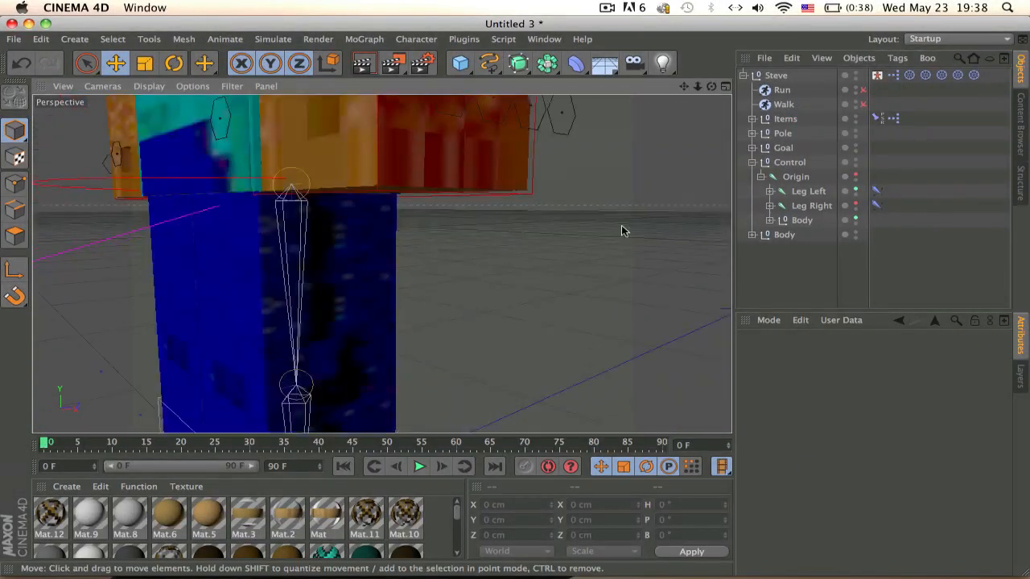
click(856, 191)
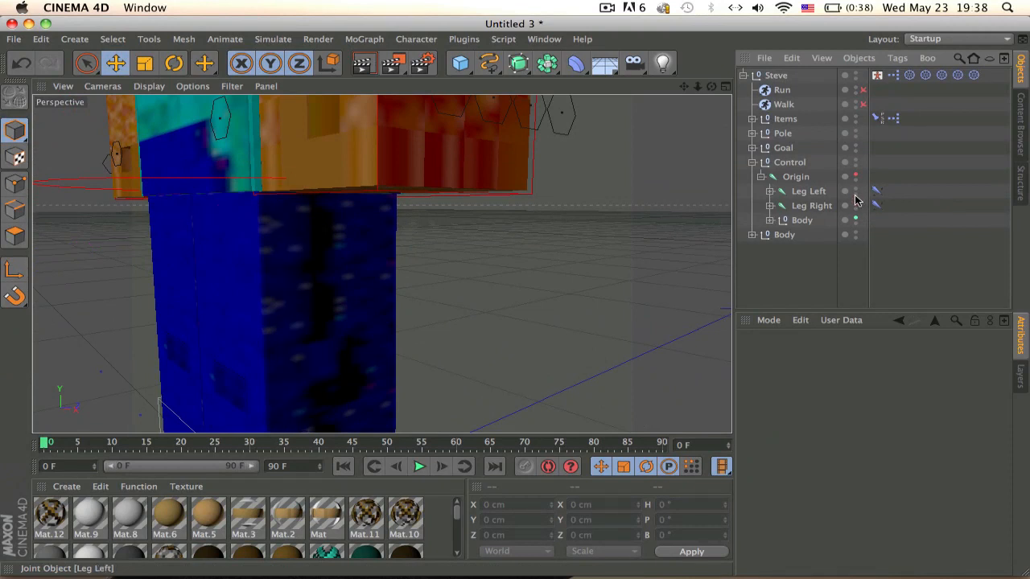
alt+drag(479, 239, 642, 227)
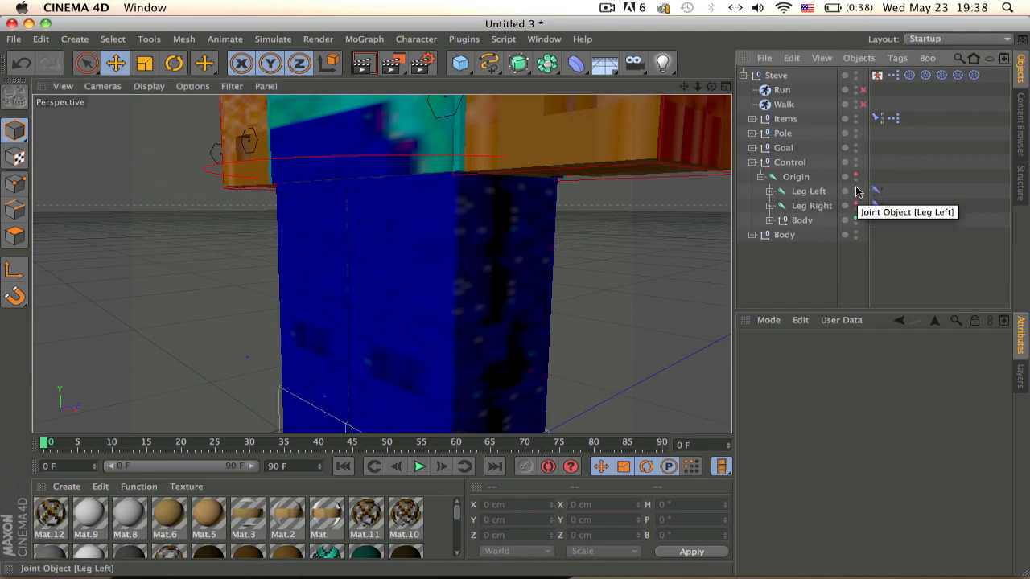
Select one foot's box-shaped goal control, try moving the leg with it, and undo the move
scroll(448, 218, down, 6)
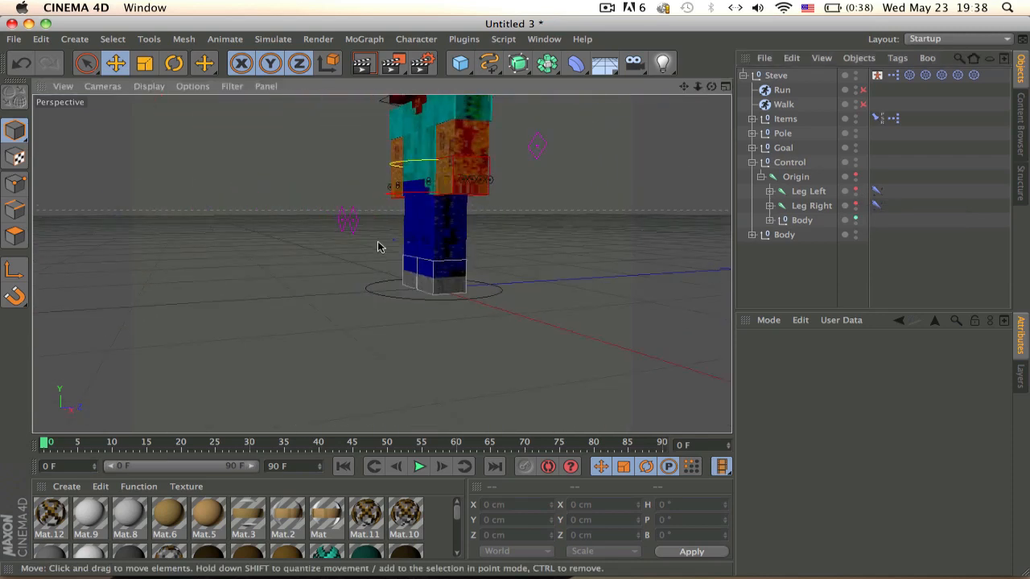
scroll(379, 246, up, 4)
click(434, 273)
click(419, 269)
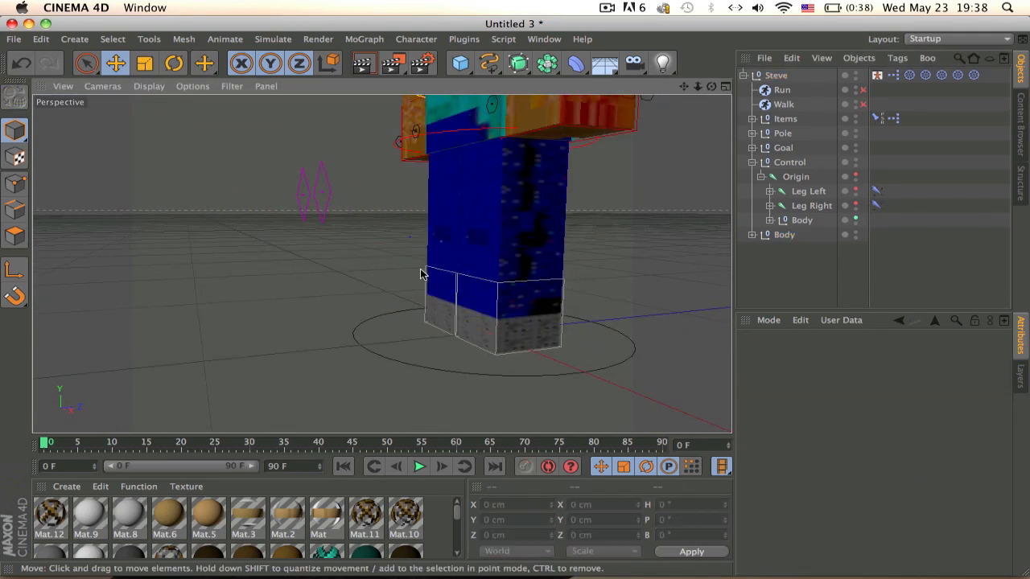
click(428, 271)
click(425, 273)
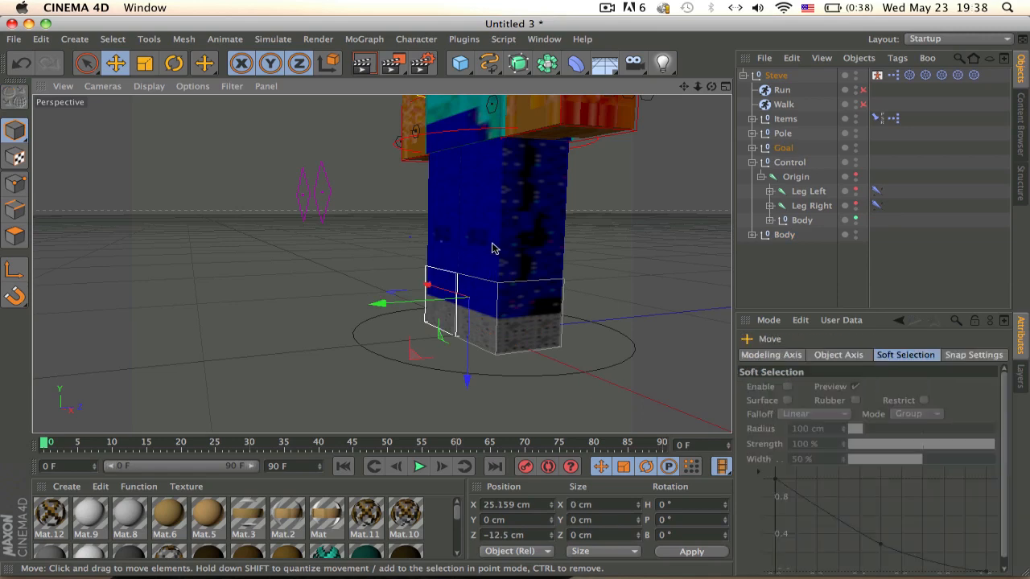
drag(485, 195, 414, 164)
key(super+z)
Examine the hand controls and the Body group under Origin, selecting the arm's Boole object
alt+drag(550, 176, 519, 342)
scroll(571, 266, up, 5)
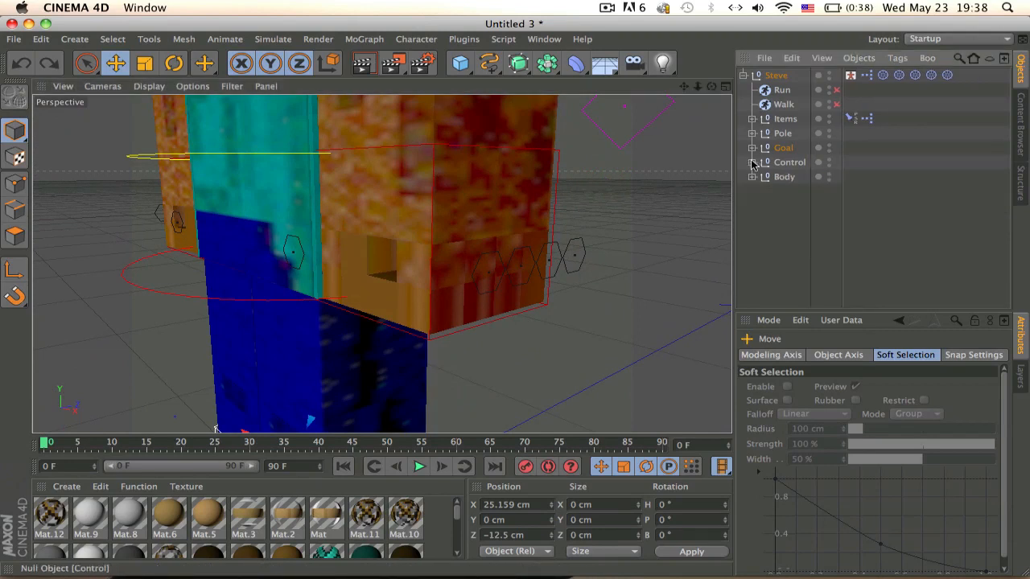
click(770, 220)
click(769, 220)
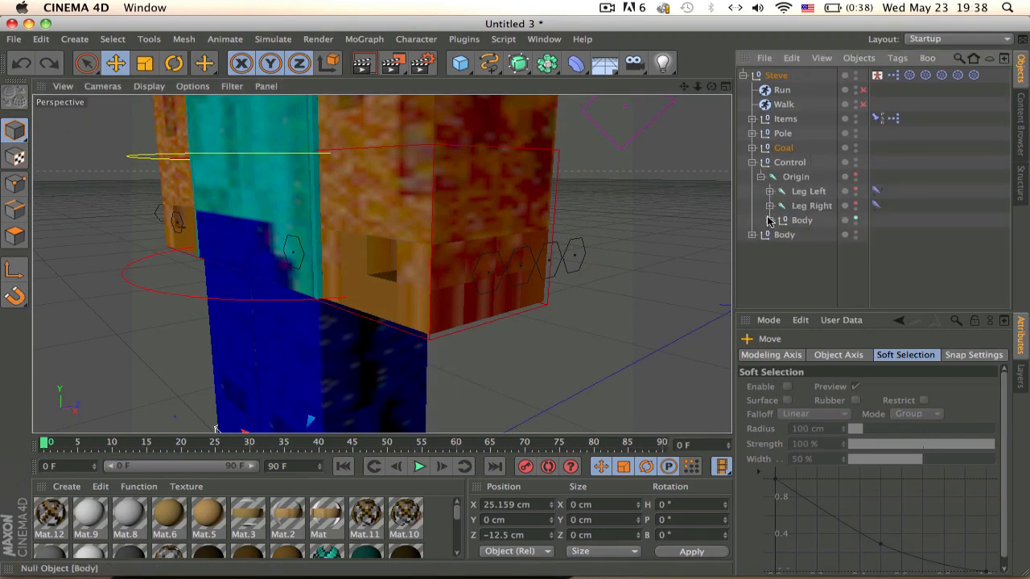
alt+middle_drag(519, 221, 506, 265)
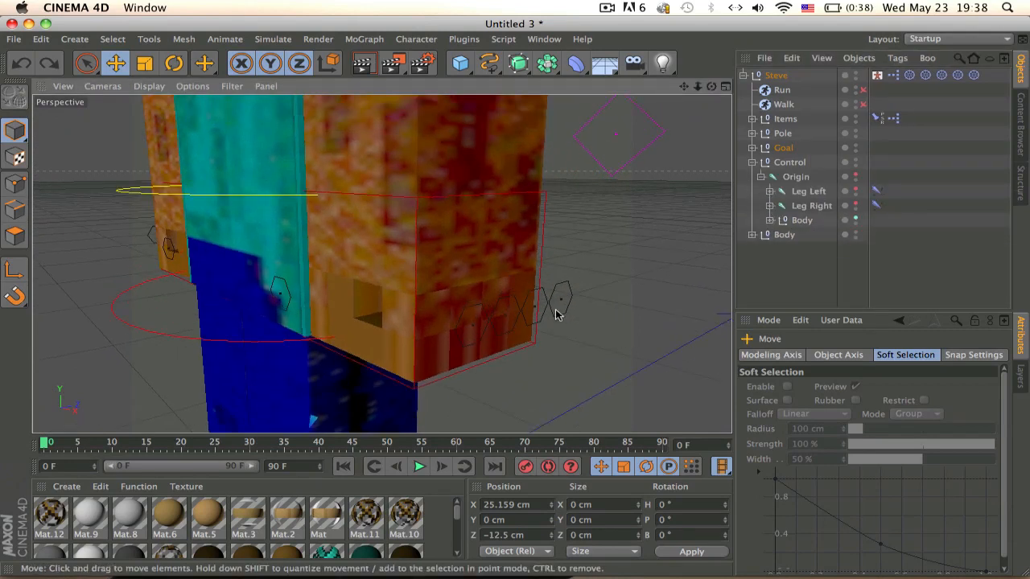
click(770, 220)
click(770, 220)
alt+middle_drag(533, 266, 558, 248)
click(552, 332)
scroll(473, 244, down, 8)
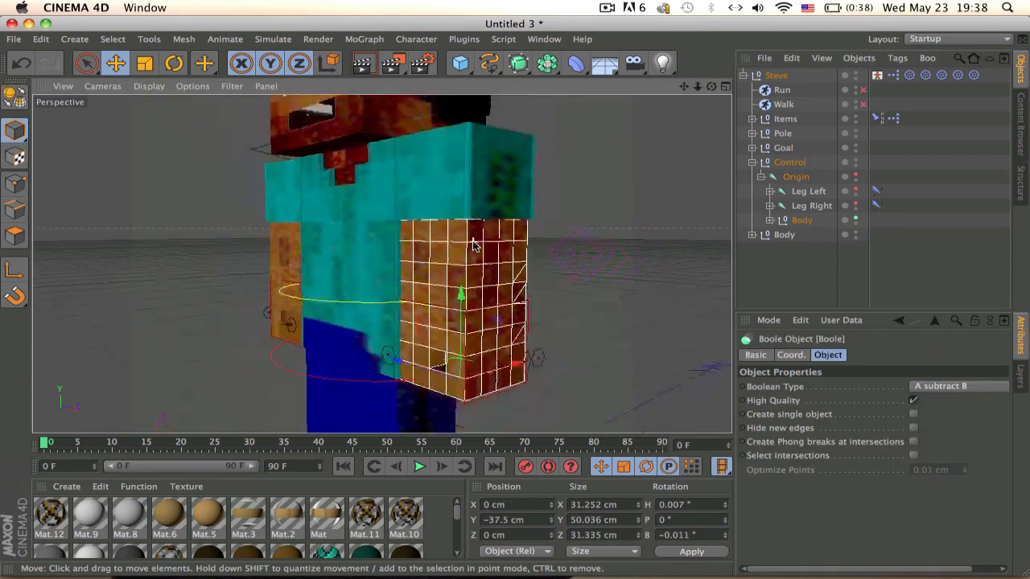
Select the magenta diamond LegRightPole control and view it together with the legs
alt+middle_drag(356, 115, 330, 150)
alt+drag(298, 143, 164, 169)
alt+middle_drag(223, 244, 279, 186)
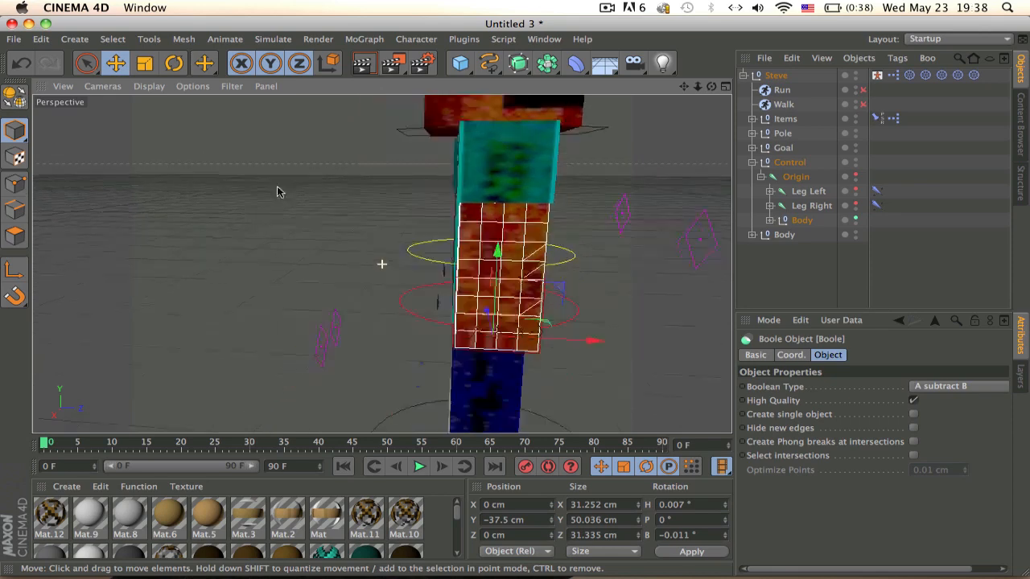
click(315, 300)
click(330, 327)
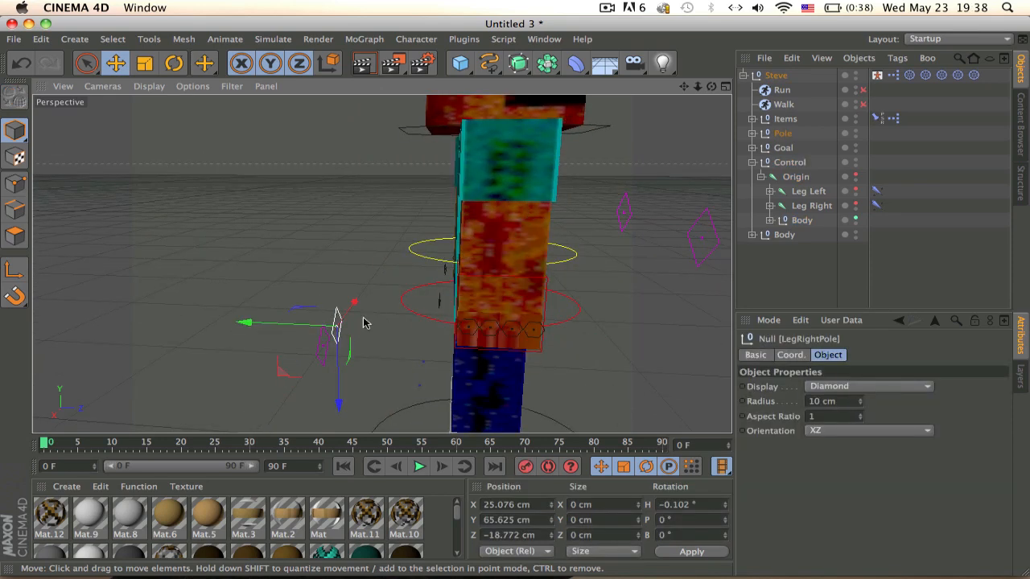
alt+middle_drag(335, 322, 413, 159)
mouse_move(581, 180)
alt+mouse_down()
mouse_move(672, 113)
mouse_move(598, 172)
alt+mouse_up()
alt+middle_drag(597, 171, 536, 198)
click(606, 7)
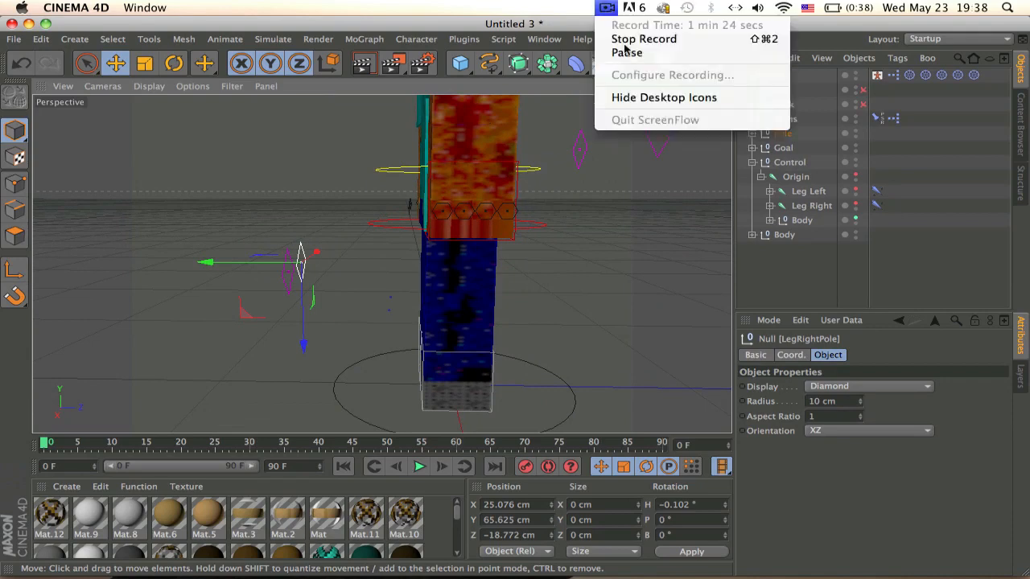